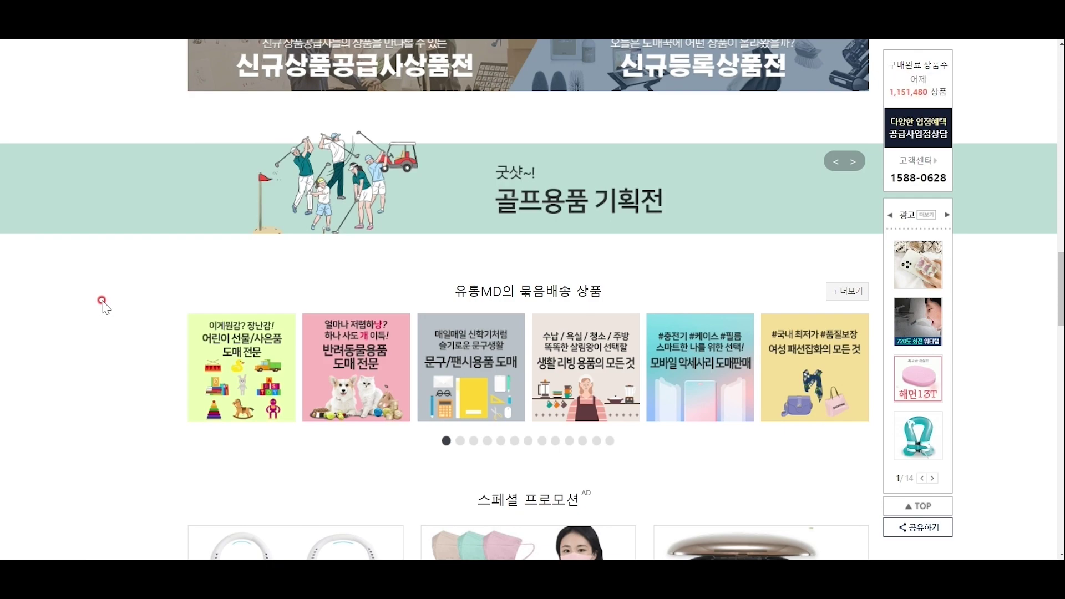
Open the 완구/장난감/교구 category under 출산·유아동·완구 and go to its 물놀이용품 subcategory.
{"action": "scroll", "coordinate": [103, 303], "scroll_direction": "up", "scroll_amount": 20}
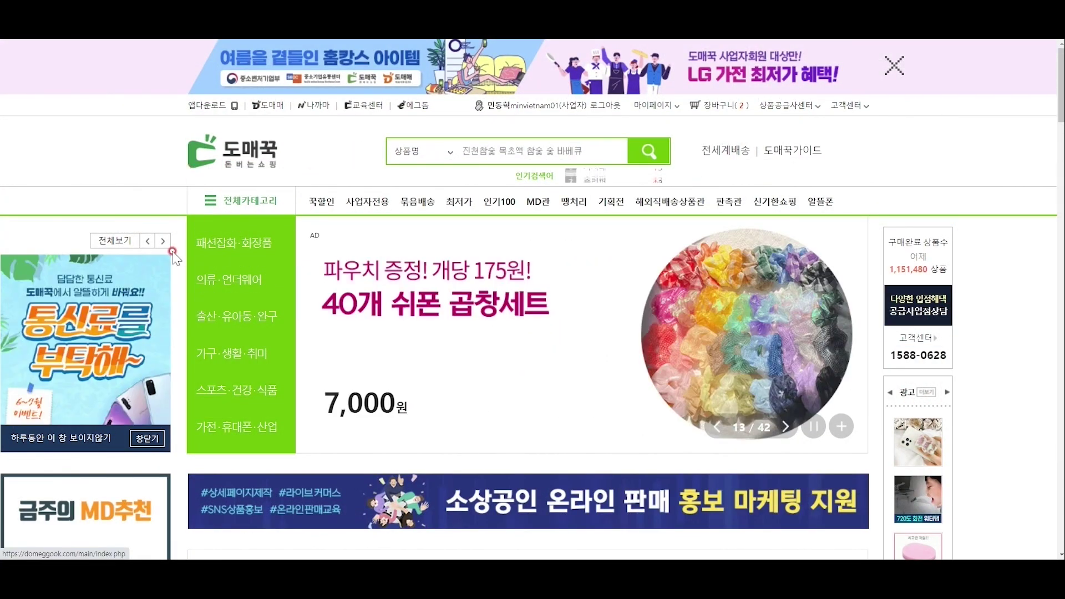
{"action": "mouse_move", "coordinate": [265, 327]}
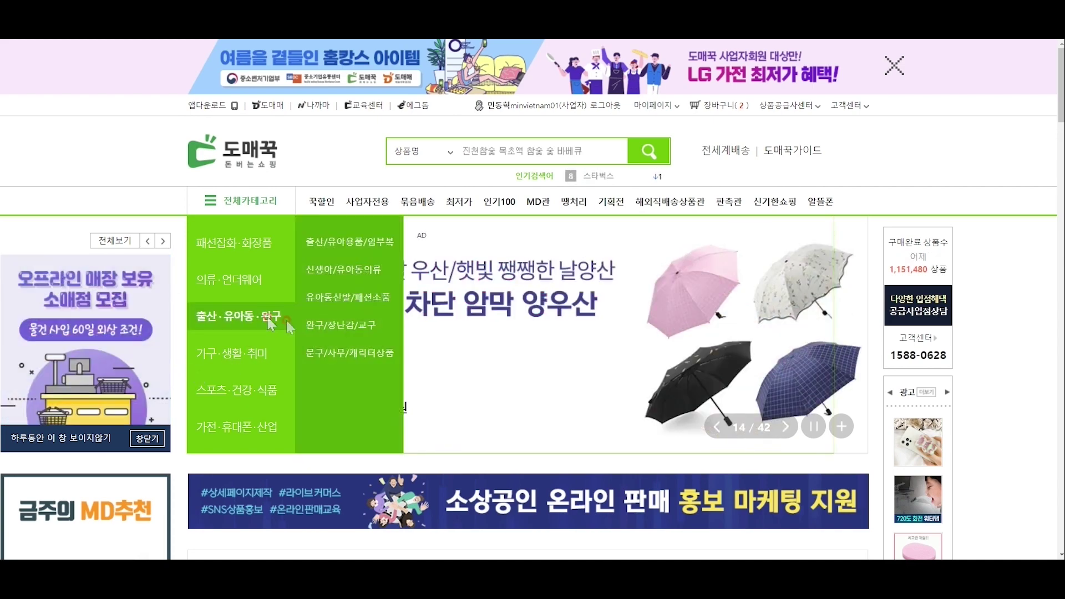
{"action": "left_click", "coordinate": [345, 325]}
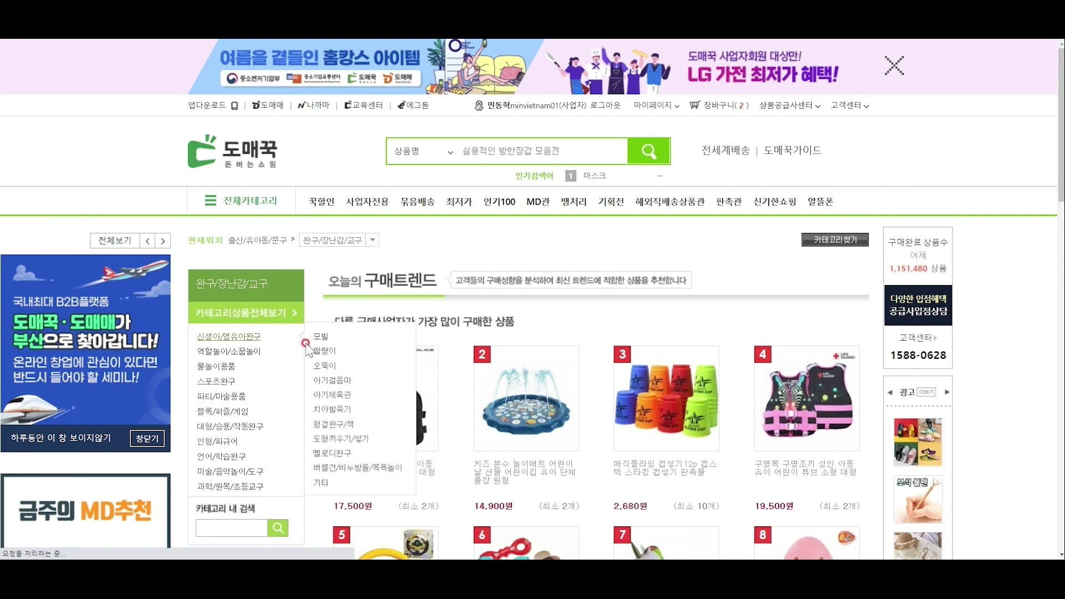
{"action": "scroll", "coordinate": [333, 274], "scroll_direction": "down", "scroll_amount": 2}
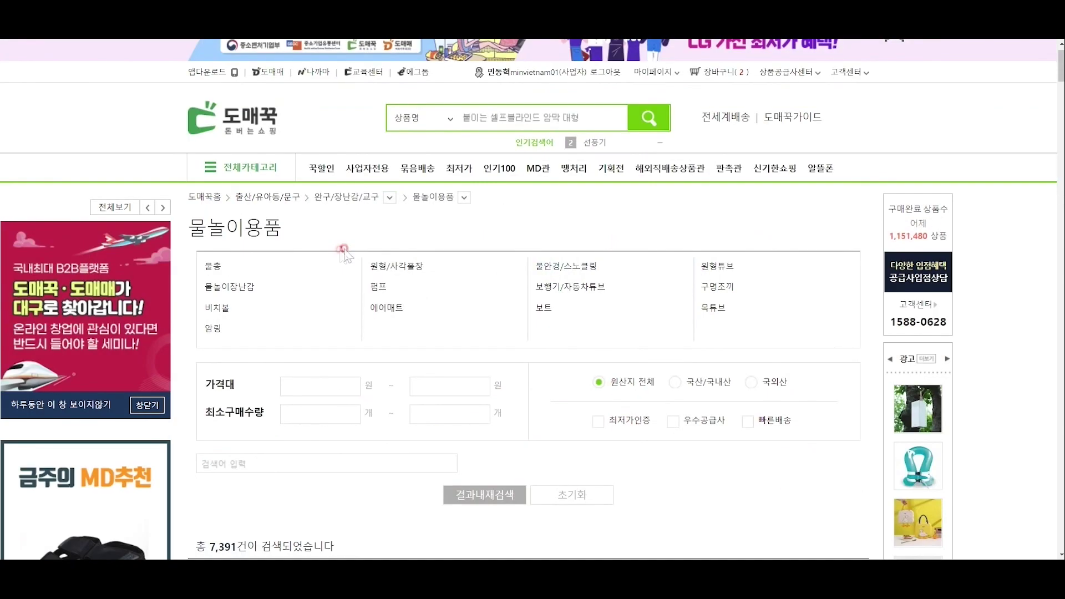
Sort the 물놀이용품 listing by 최근등록순 and open the 인텍스 57173 어린이 미니프레임풀 product from the water-play items.
{"action": "scroll", "coordinate": [423, 209], "scroll_direction": "down", "scroll_amount": 5}
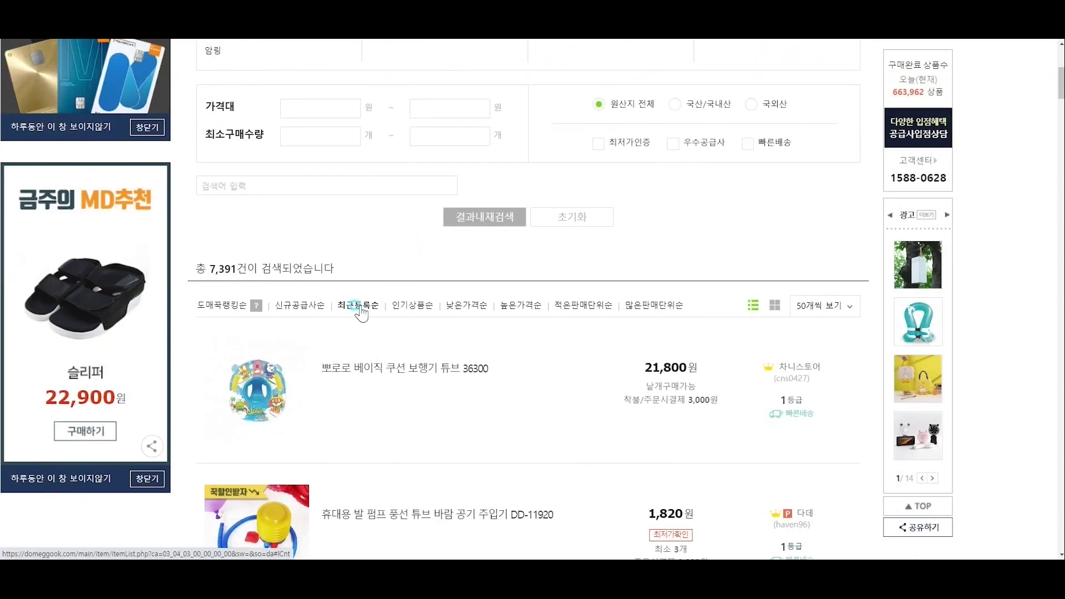
{"action": "left_click", "coordinate": [358, 309]}
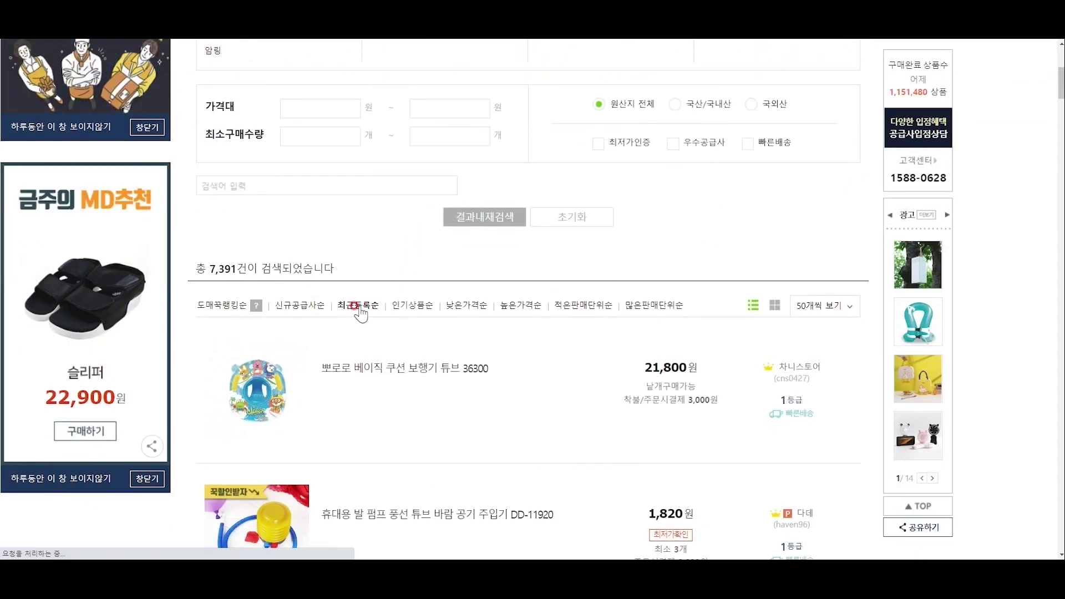
{"action": "scroll", "coordinate": [360, 310], "scroll_direction": "down", "scroll_amount": 8}
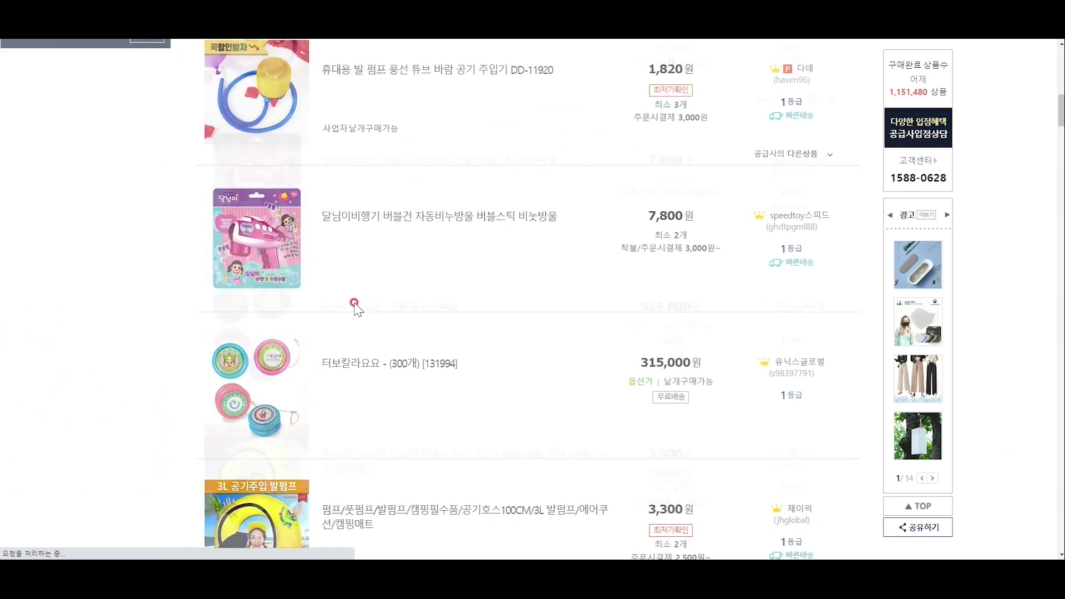
{"action": "scroll", "coordinate": [355, 304], "scroll_direction": "down", "scroll_amount": 4}
{"action": "scroll", "coordinate": [354, 302], "scroll_direction": "down", "scroll_amount": 4}
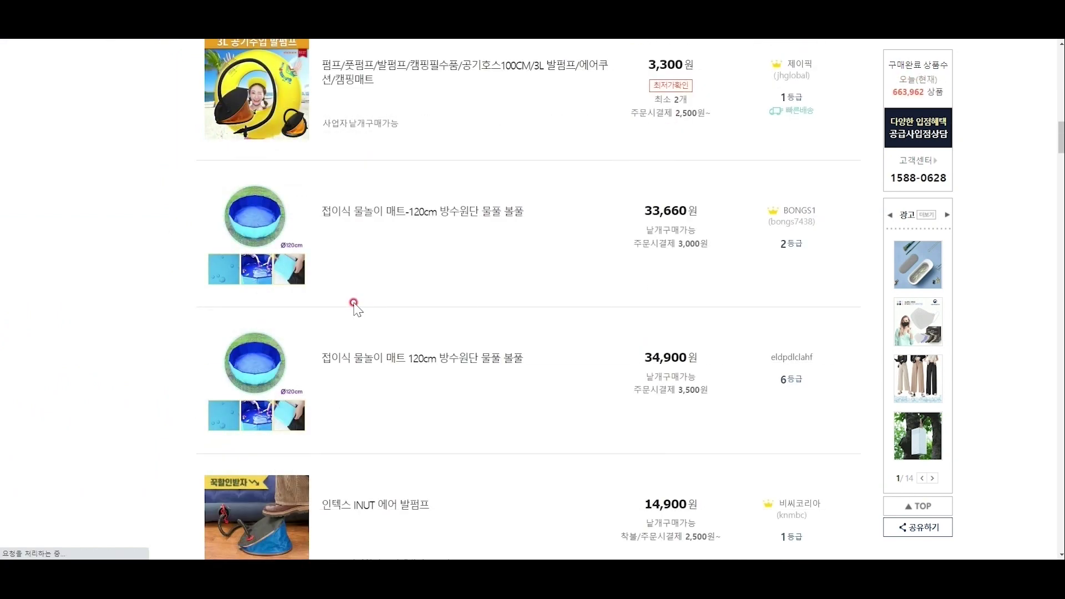
{"action": "scroll", "coordinate": [354, 303], "scroll_direction": "down", "scroll_amount": 4}
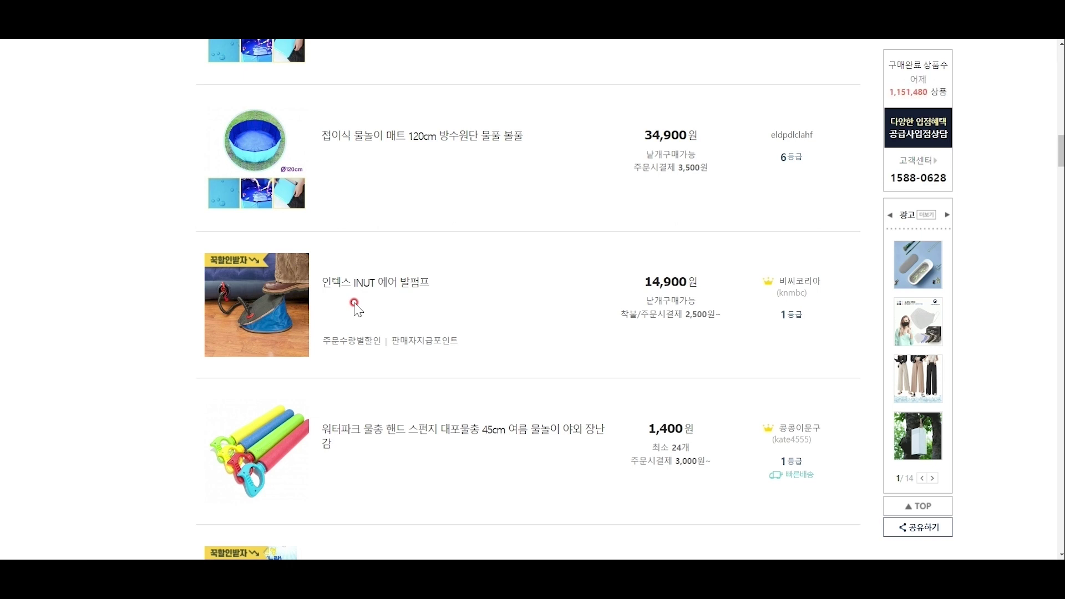
{"action": "scroll", "coordinate": [355, 304], "scroll_direction": "down", "scroll_amount": 4}
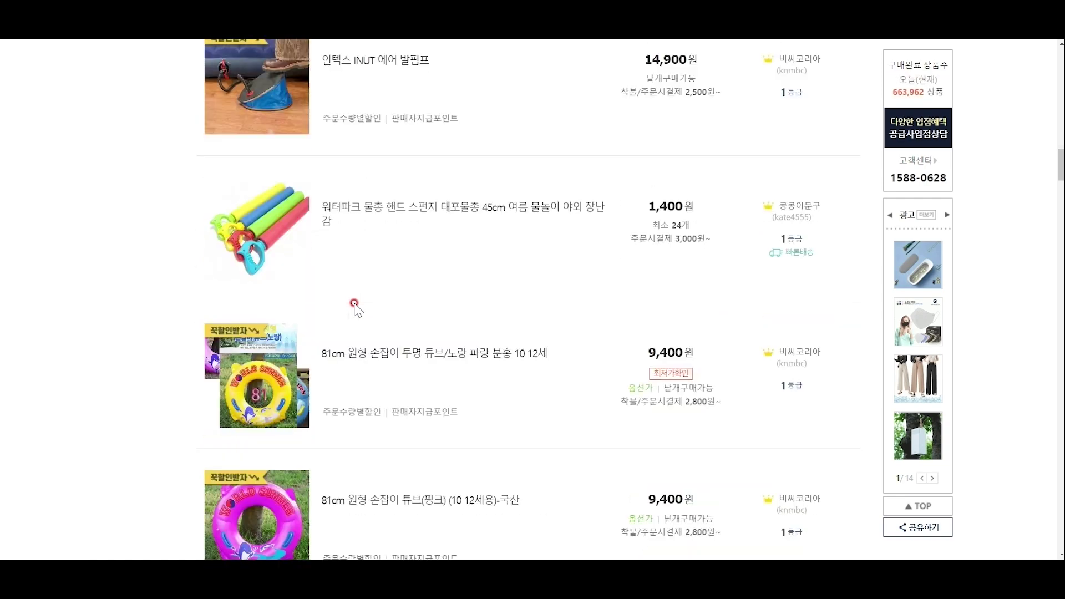
{"action": "scroll", "coordinate": [355, 304], "scroll_direction": "down", "scroll_amount": 5}
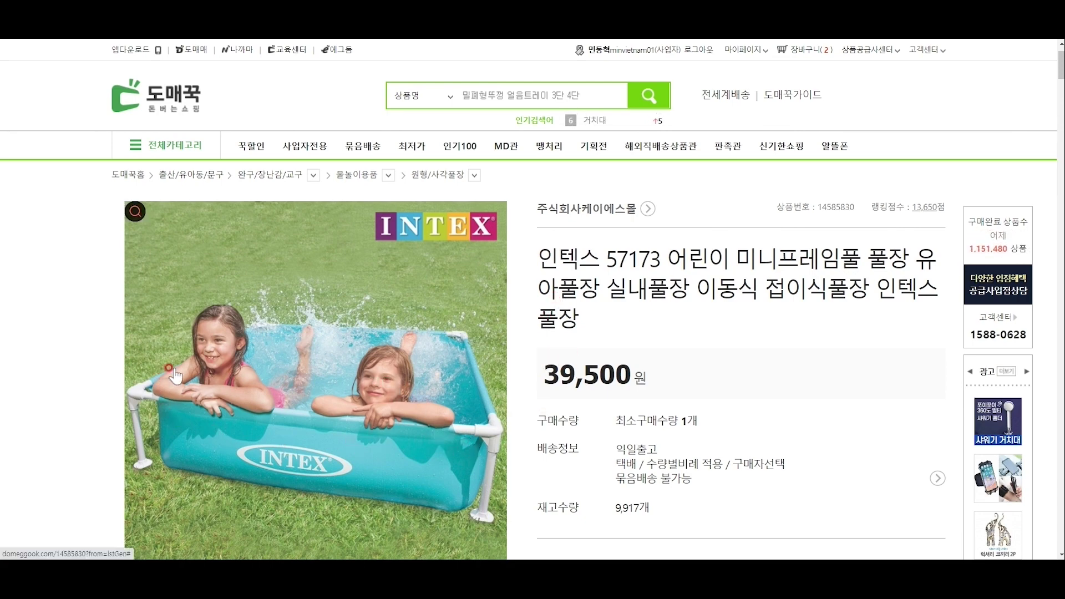
Examine the pool's price, delivery information, detail images, dimensions and product disclosures, including the seller's image-use and trademark notices.
{"action": "scroll", "coordinate": [474, 399], "scroll_direction": "down", "scroll_amount": 1}
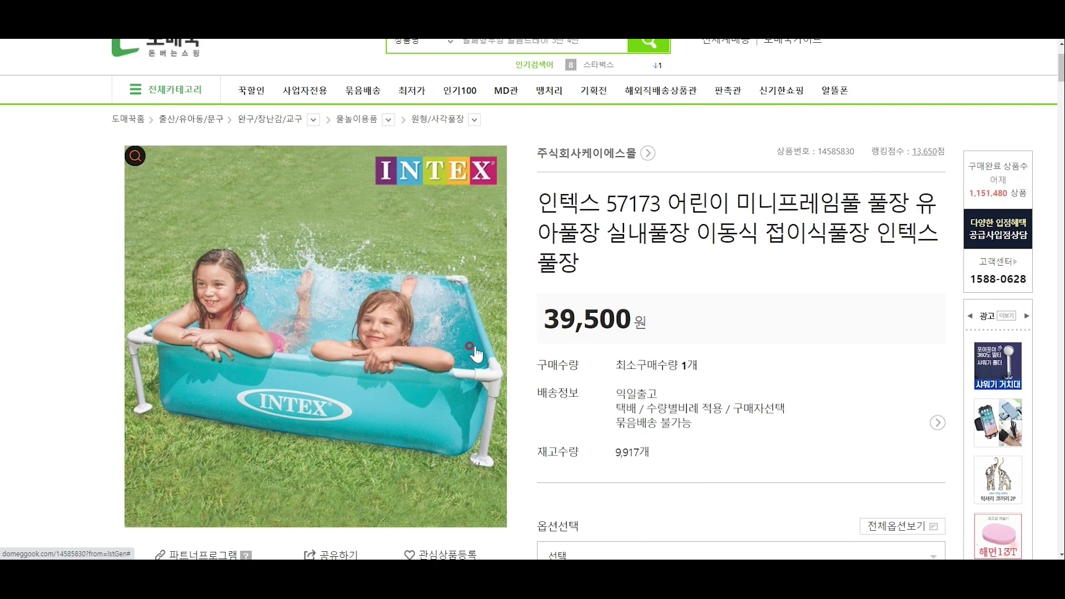
{"action": "scroll", "coordinate": [688, 280], "scroll_direction": "down", "scroll_amount": 1}
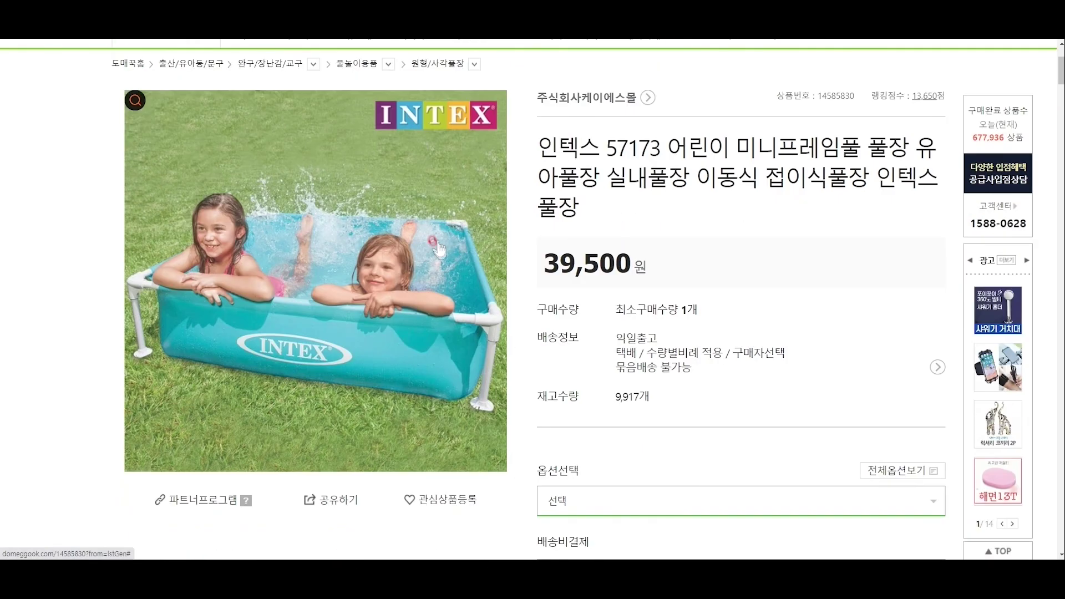
{"action": "scroll", "coordinate": [160, 288], "scroll_direction": "up", "scroll_amount": 1}
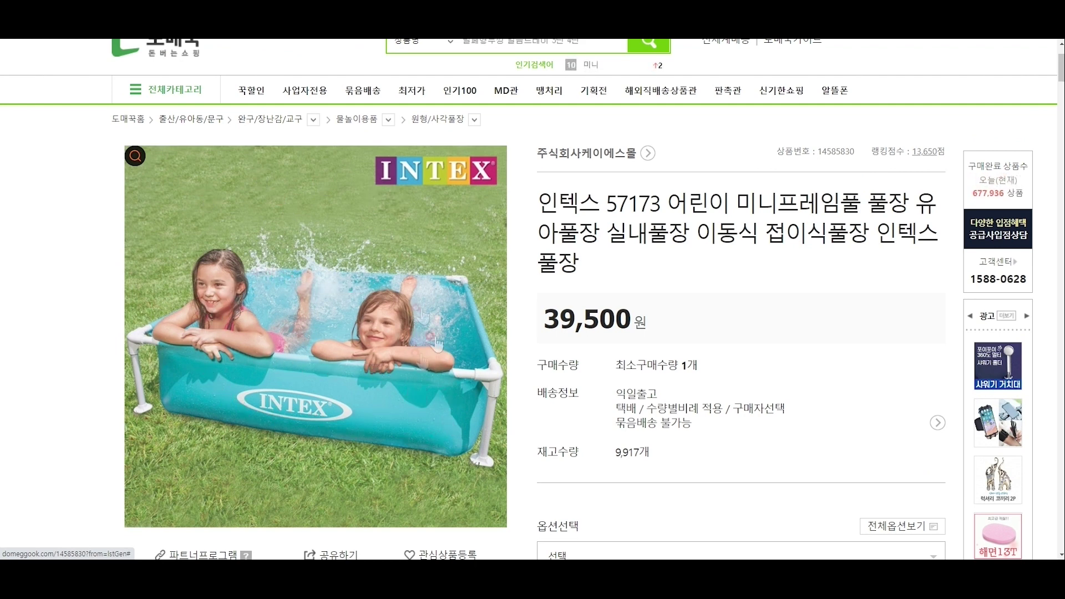
{"action": "scroll", "coordinate": [404, 352], "scroll_direction": "down", "scroll_amount": 20}
{"action": "scroll", "coordinate": [397, 355], "scroll_direction": "down", "scroll_amount": 10}
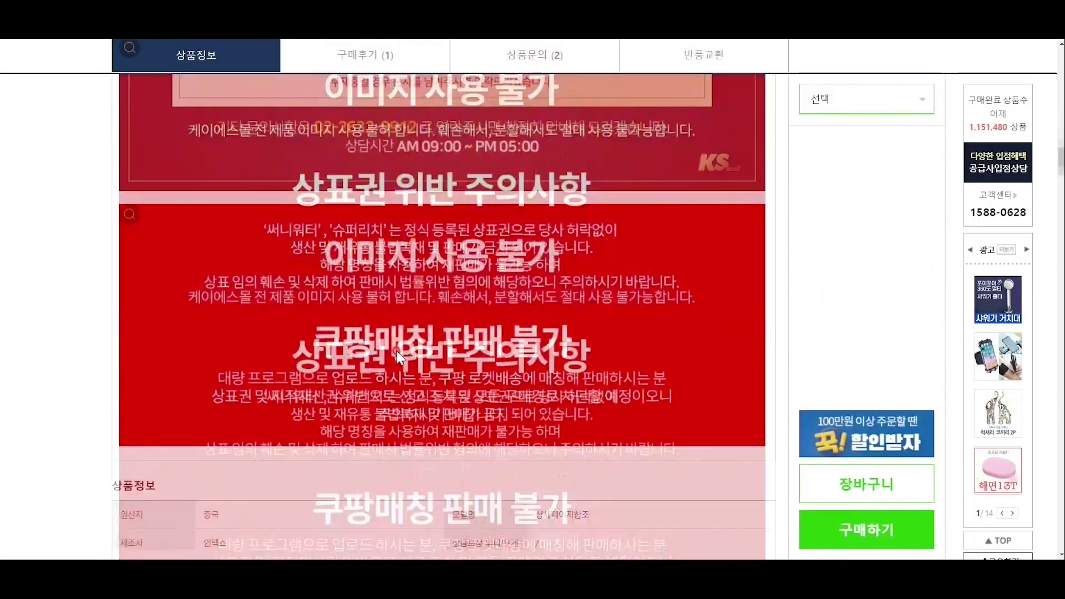
{"action": "scroll", "coordinate": [396, 355], "scroll_direction": "down", "scroll_amount": 15}
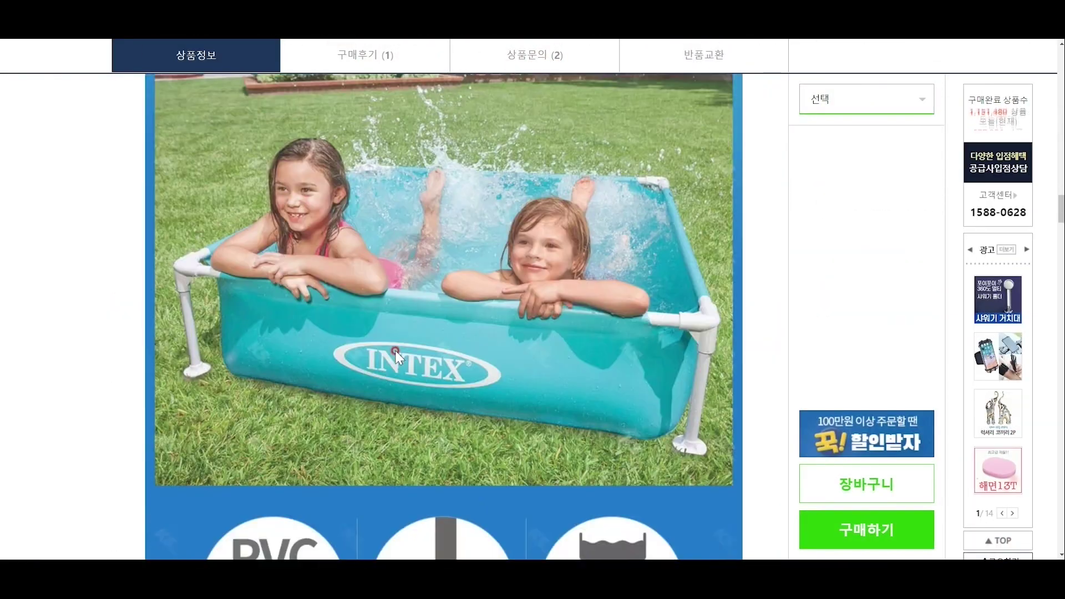
{"action": "scroll", "coordinate": [280, 217], "scroll_direction": "down", "scroll_amount": 4}
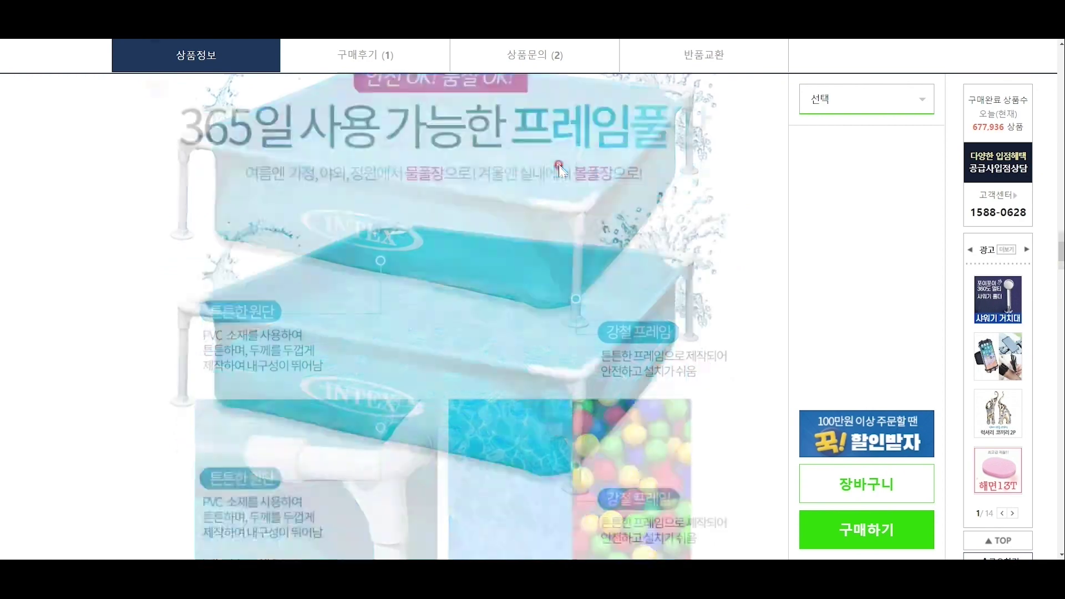
{"action": "scroll", "coordinate": [555, 249], "scroll_direction": "down", "scroll_amount": 6}
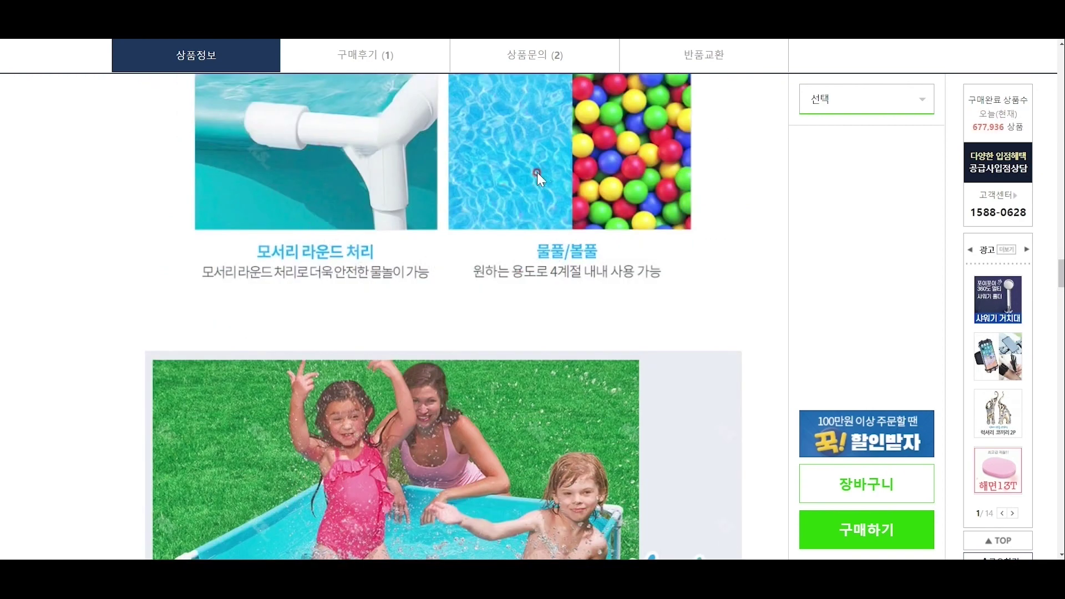
{"action": "scroll", "coordinate": [391, 228], "scroll_direction": "down", "scroll_amount": 5}
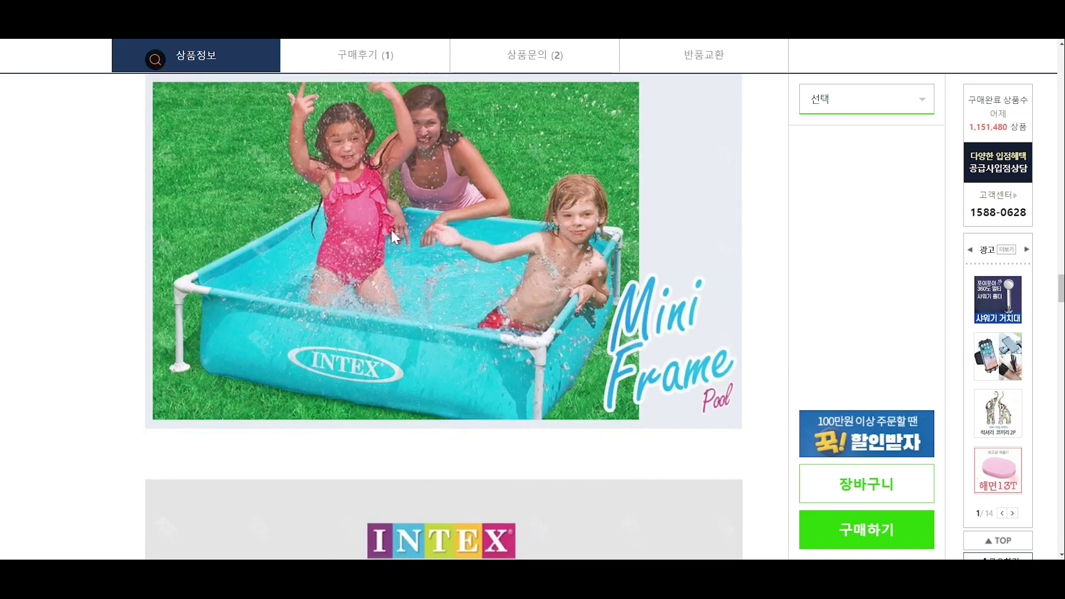
{"action": "scroll", "coordinate": [447, 195], "scroll_direction": "down", "scroll_amount": 7}
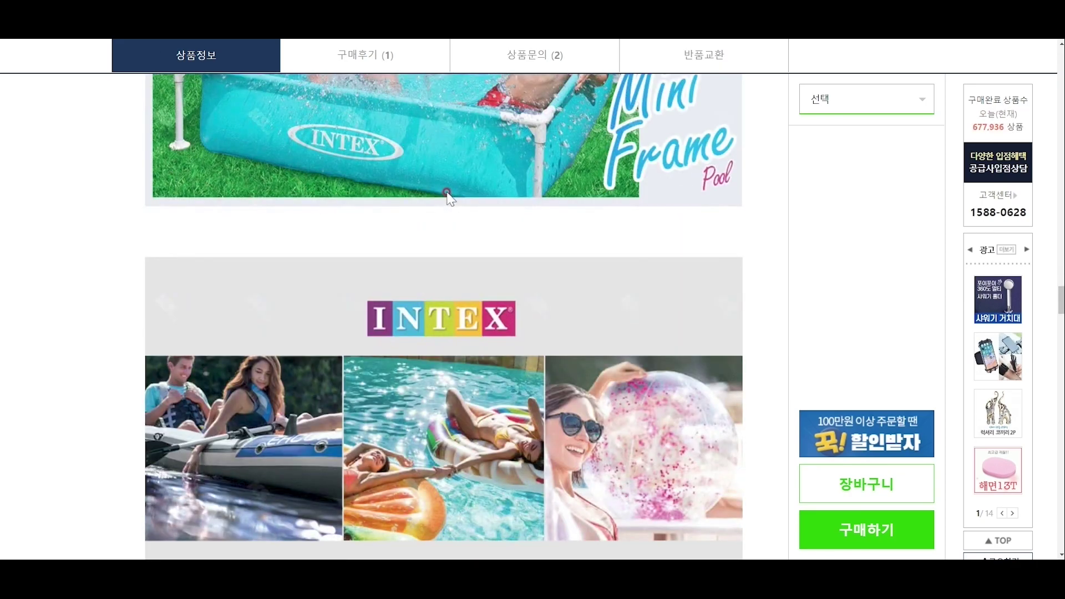
{"action": "scroll", "coordinate": [450, 238], "scroll_direction": "down", "scroll_amount": 3}
{"action": "scroll", "coordinate": [452, 237], "scroll_direction": "up", "scroll_amount": 8}
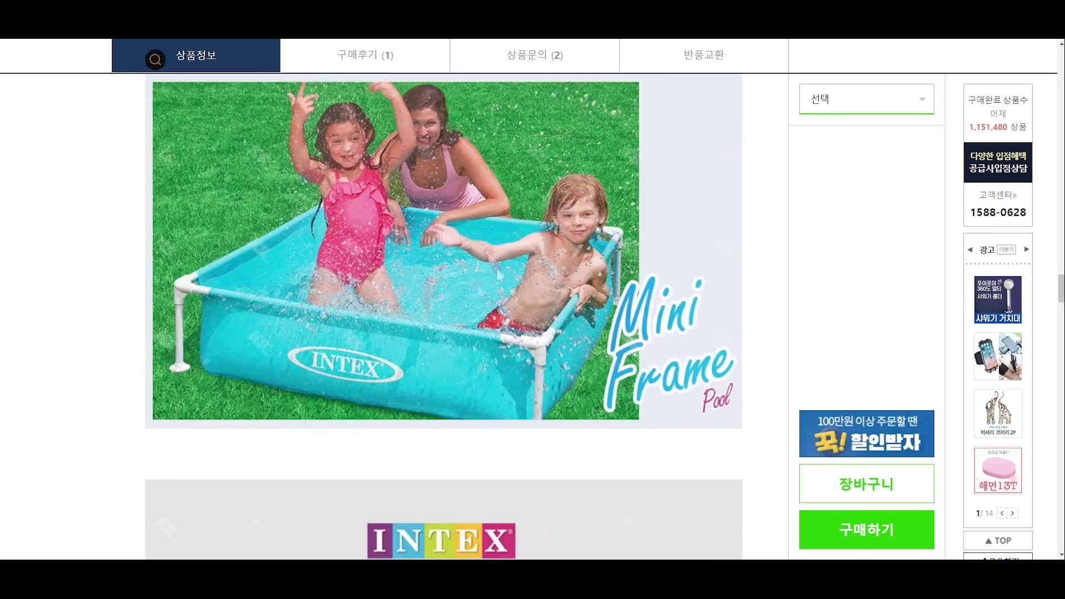
{"action": "scroll", "coordinate": [453, 236], "scroll_direction": "down", "scroll_amount": 10}
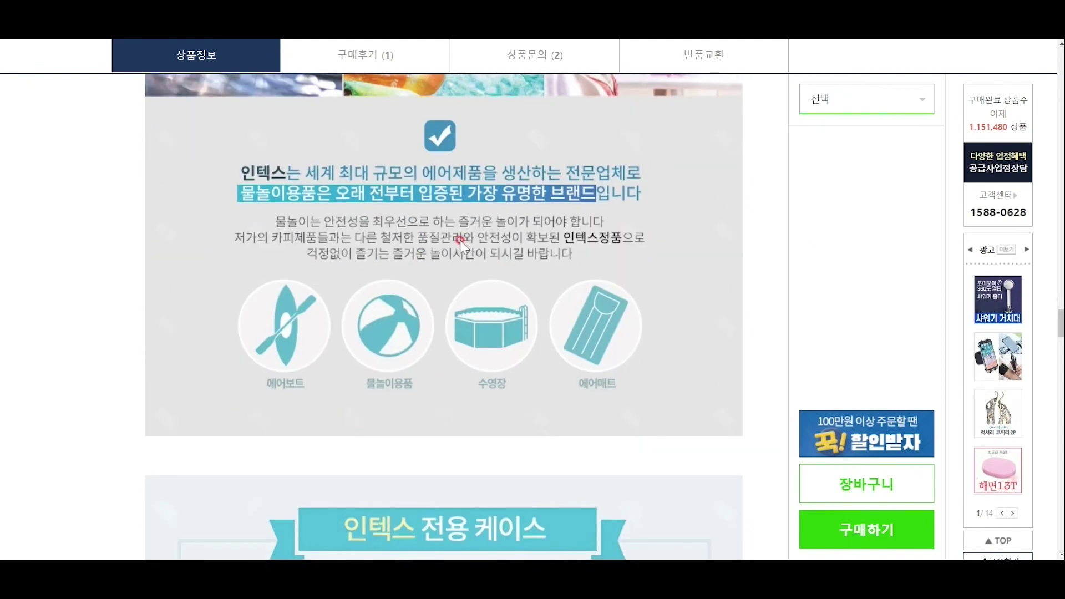
{"action": "scroll", "coordinate": [398, 315], "scroll_direction": "down", "scroll_amount": 12}
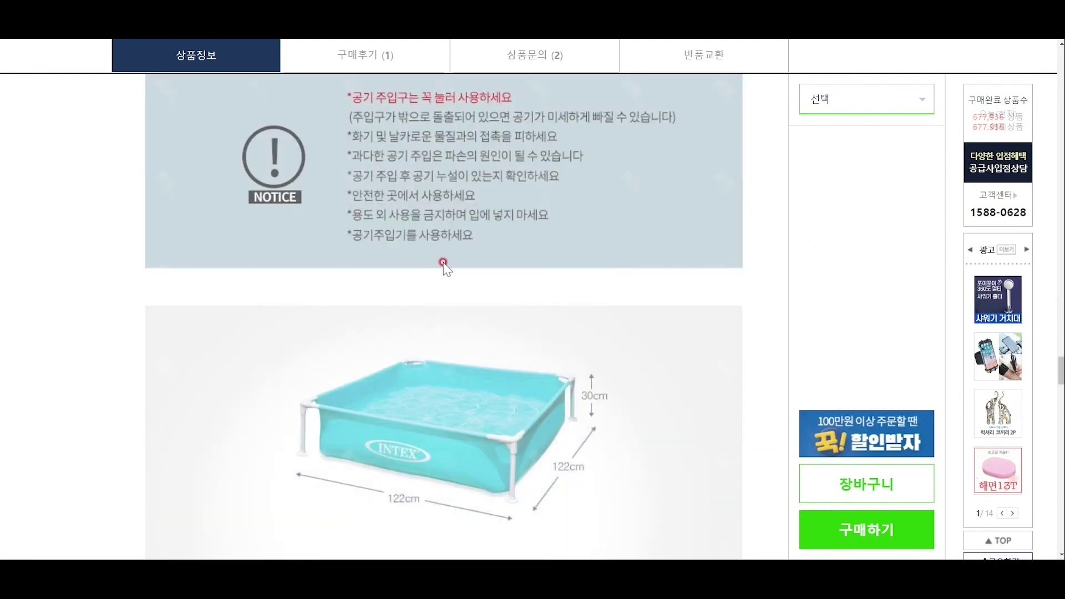
{"action": "scroll", "coordinate": [445, 244], "scroll_direction": "down", "scroll_amount": 10}
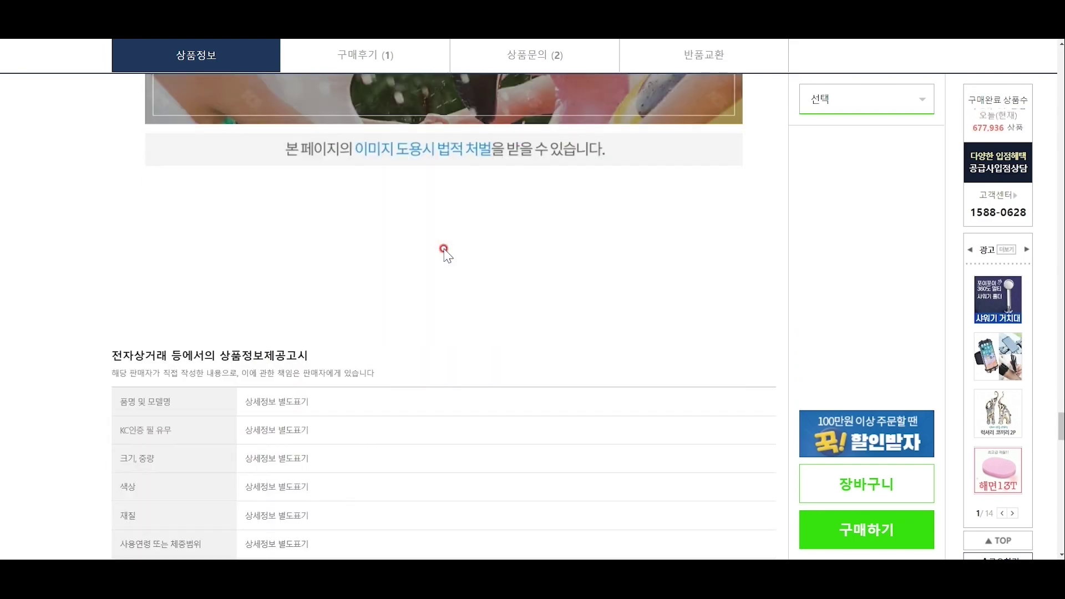
{"action": "scroll", "coordinate": [452, 248], "scroll_direction": "up", "scroll_amount": 15}
{"action": "scroll", "coordinate": [462, 247], "scroll_direction": "up", "scroll_amount": 20}
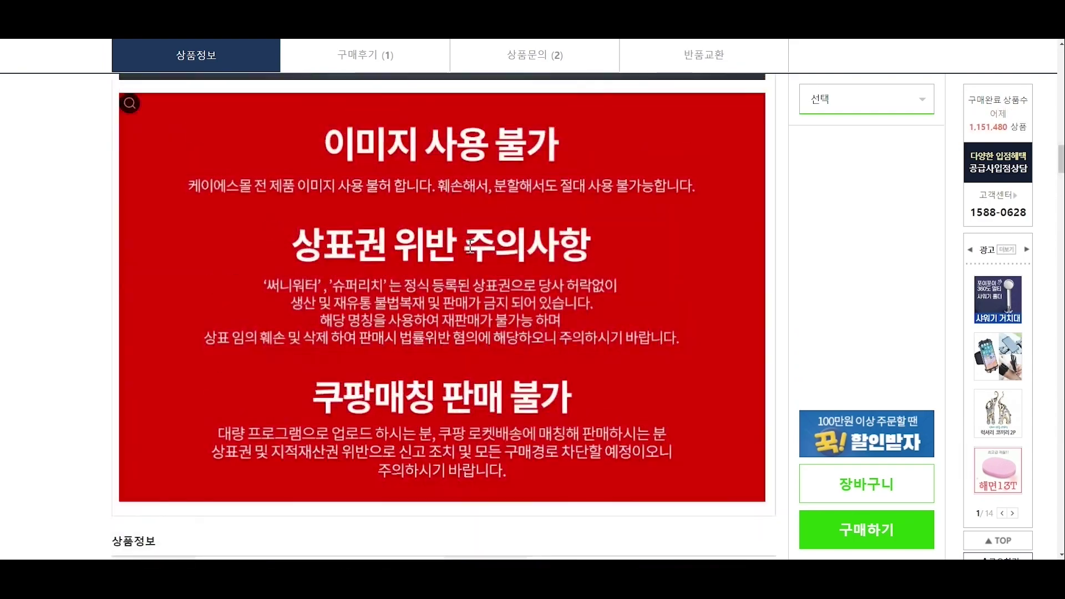
{"action": "scroll", "coordinate": [466, 245], "scroll_direction": "up", "scroll_amount": 15}
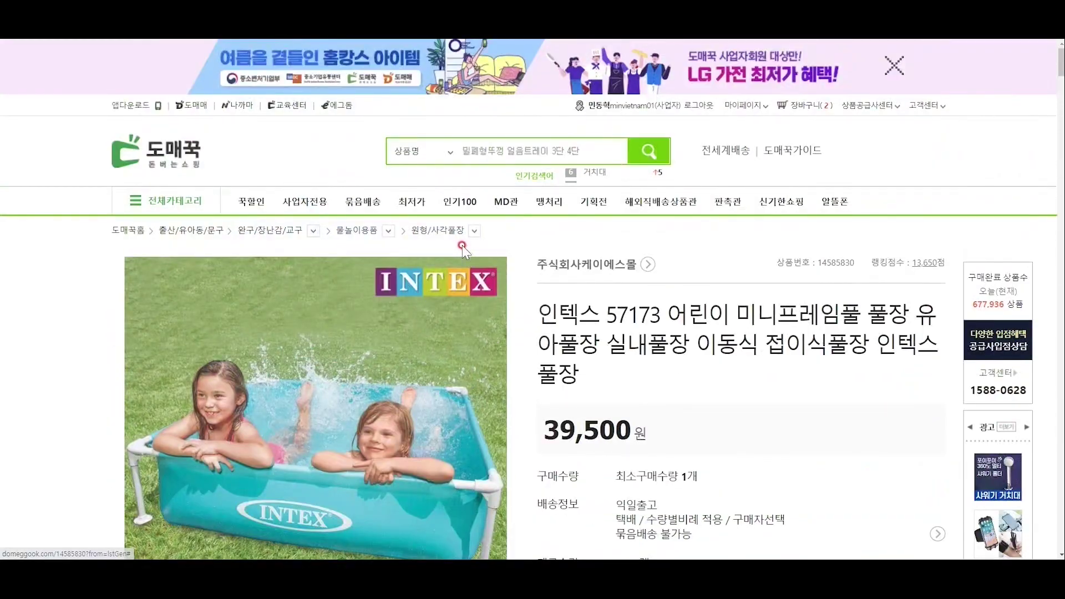
Inspect the image-saving options for the pool's main photo and for the banner image in the product details.
{"action": "scroll", "coordinate": [676, 294], "scroll_direction": "down", "scroll_amount": 2}
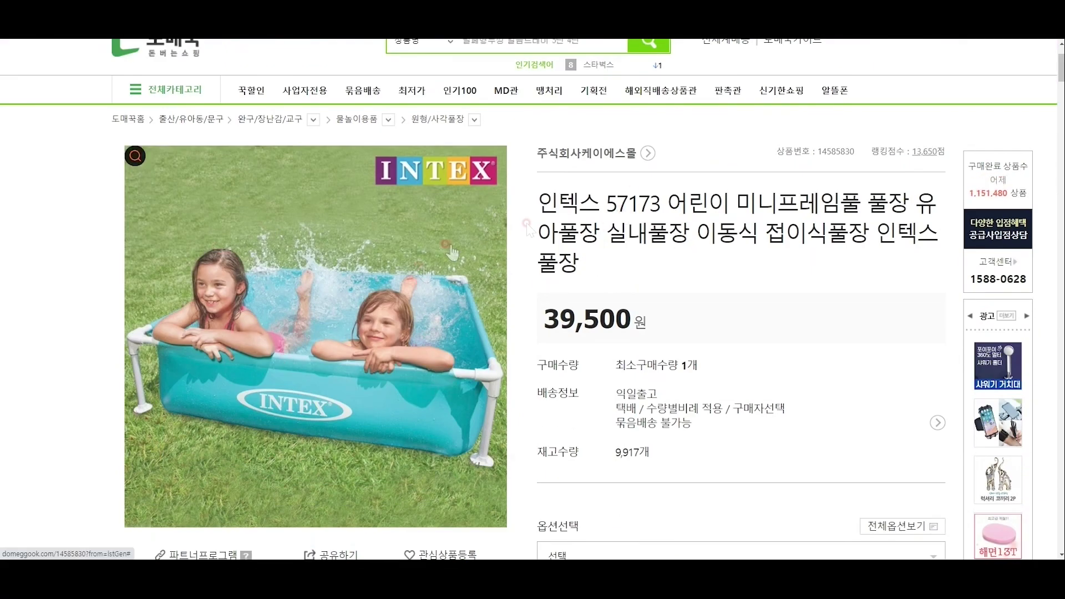
{"action": "right_click", "coordinate": [285, 251]}
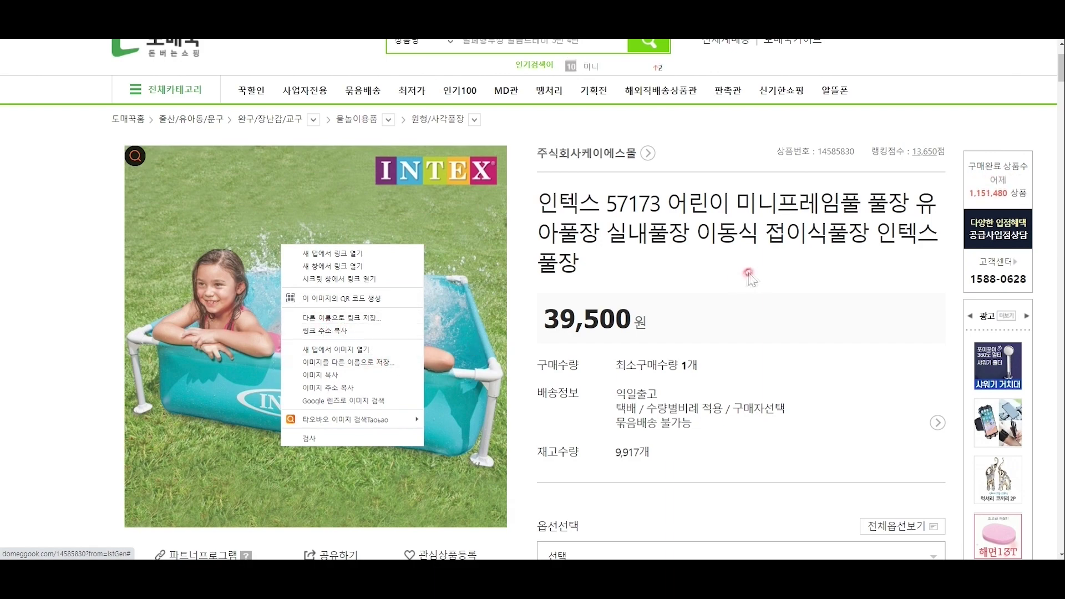
{"action": "scroll", "coordinate": [505, 256], "scroll_direction": "down", "scroll_amount": 15}
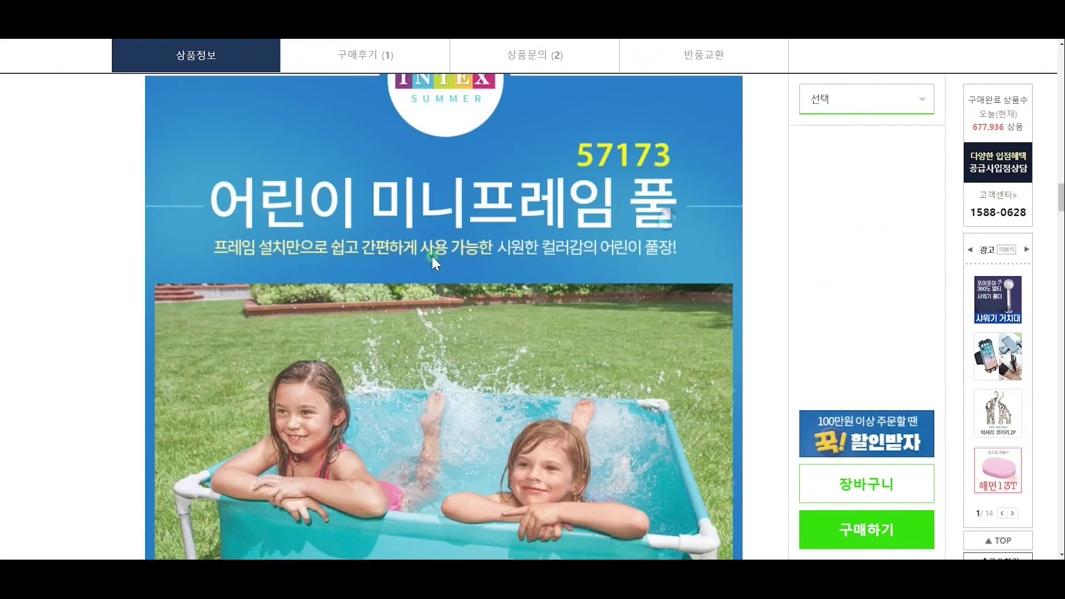
{"action": "right_click", "coordinate": [432, 255]}
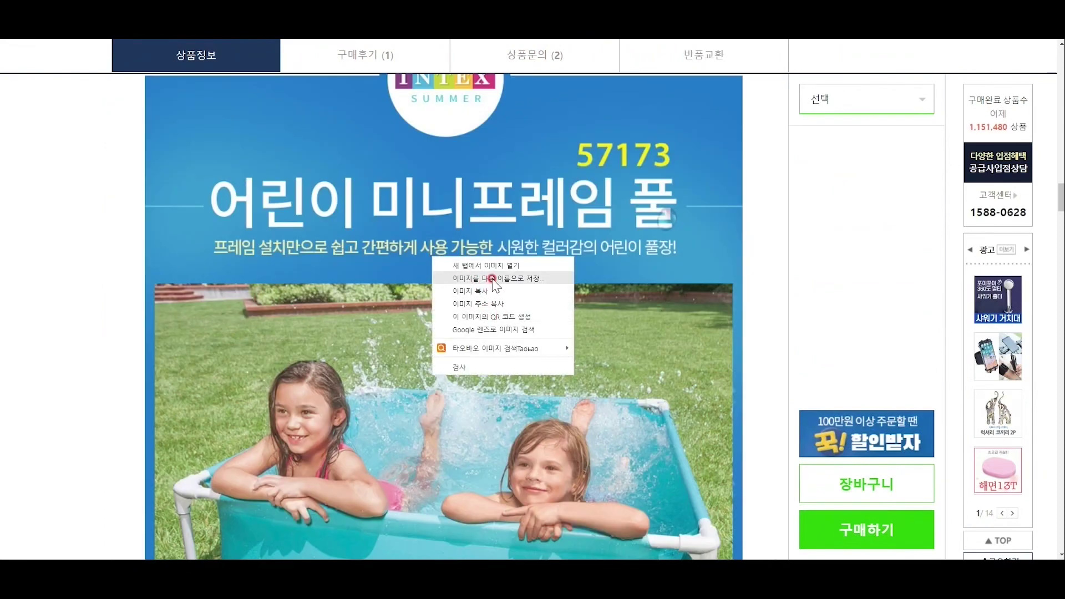
{"action": "scroll", "coordinate": [832, 230], "scroll_direction": "up", "scroll_amount": 10}
{"action": "scroll", "coordinate": [854, 224], "scroll_direction": "up", "scroll_amount": 15}
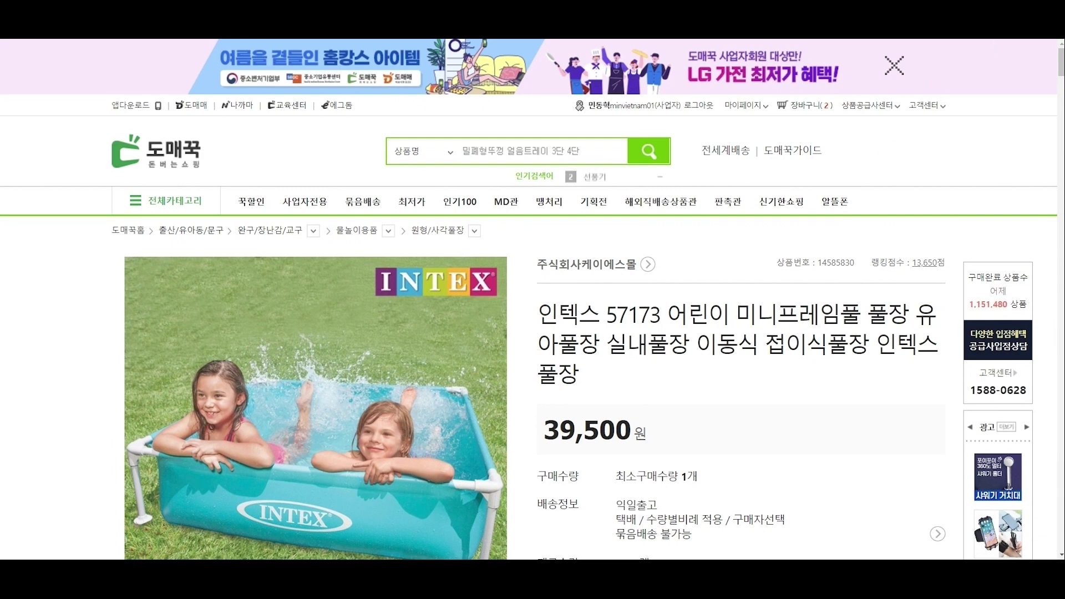
List all images on the page with the bulk image downloader and select the main INTEX pool photo.
{"action": "left_click", "coordinate": [892, 104]}
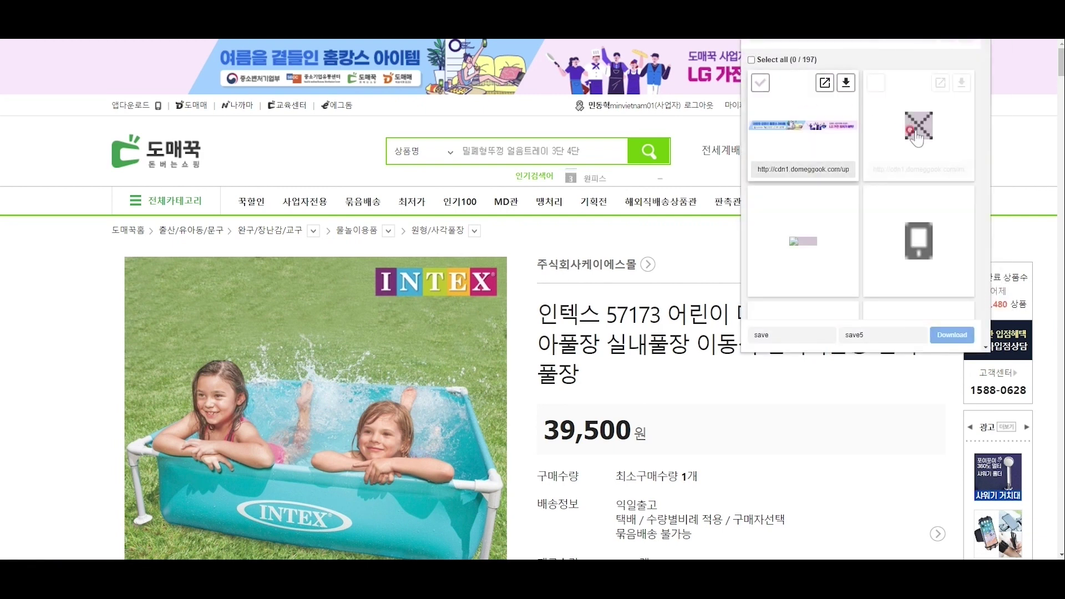
{"action": "scroll", "coordinate": [915, 100], "scroll_direction": "down", "scroll_amount": 20}
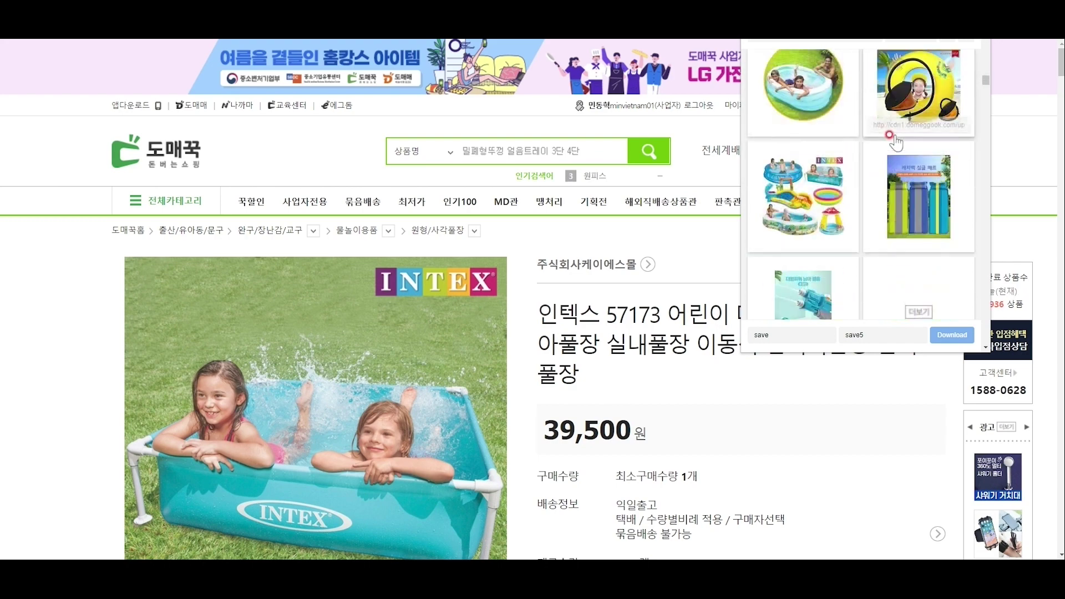
{"action": "scroll", "coordinate": [891, 155], "scroll_direction": "down", "scroll_amount": 10}
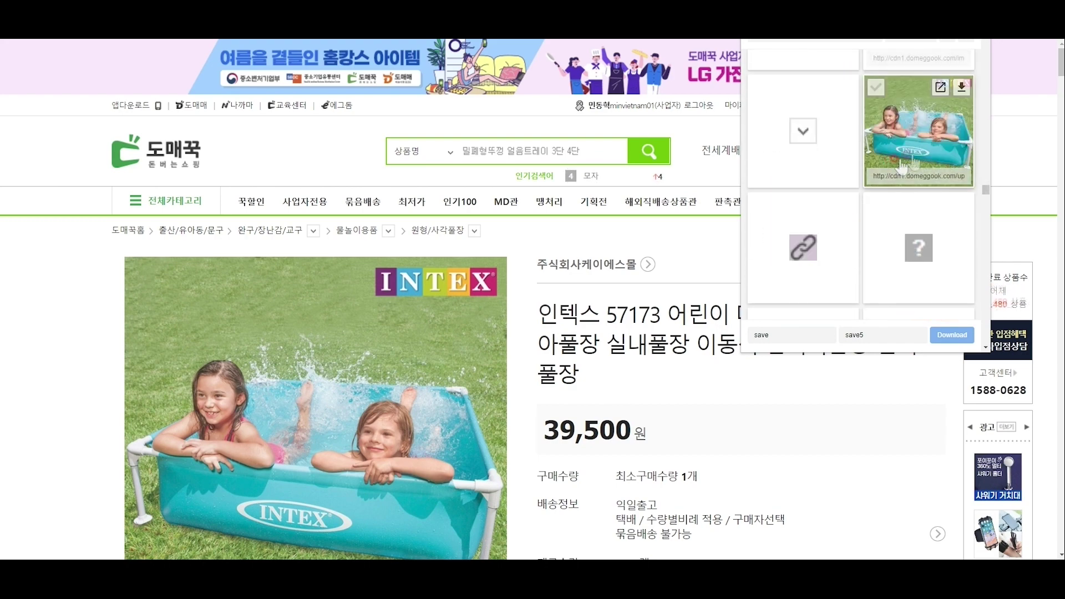
{"action": "left_click", "coordinate": [876, 88]}
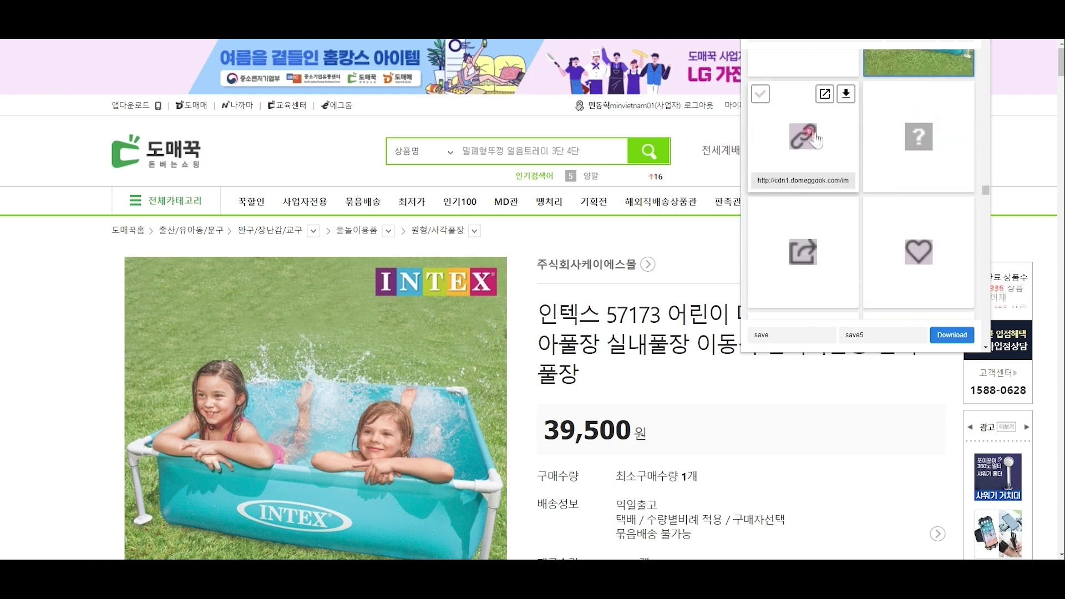
Select the five INTEX pool detail images in the bulk image downloader and download them with the file name save5.
{"action": "scroll", "coordinate": [893, 203], "scroll_direction": "down", "scroll_amount": 10}
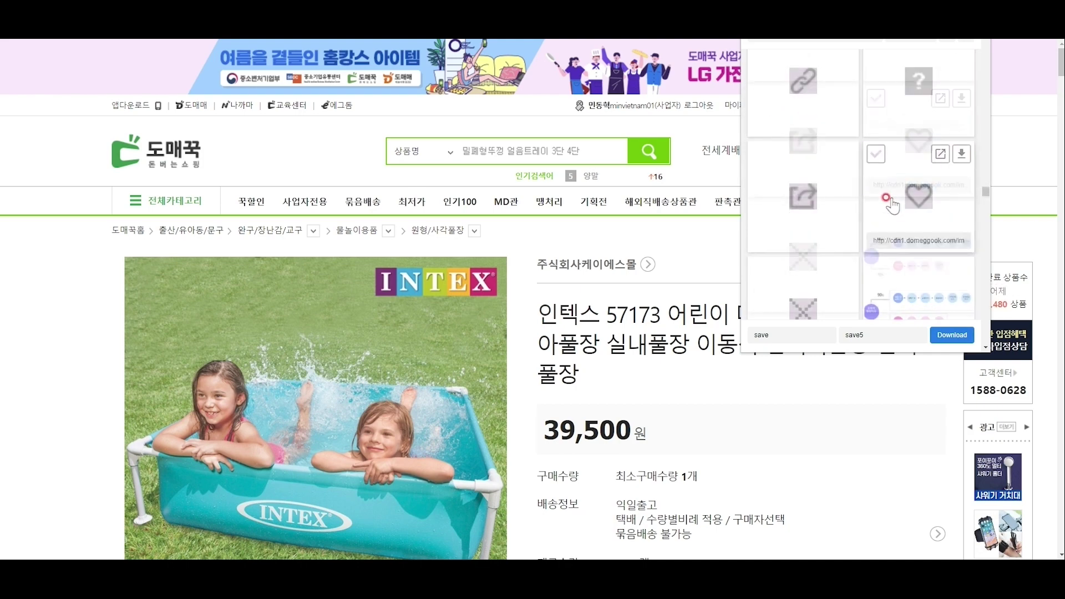
{"action": "scroll", "coordinate": [890, 198], "scroll_direction": "down", "scroll_amount": 5}
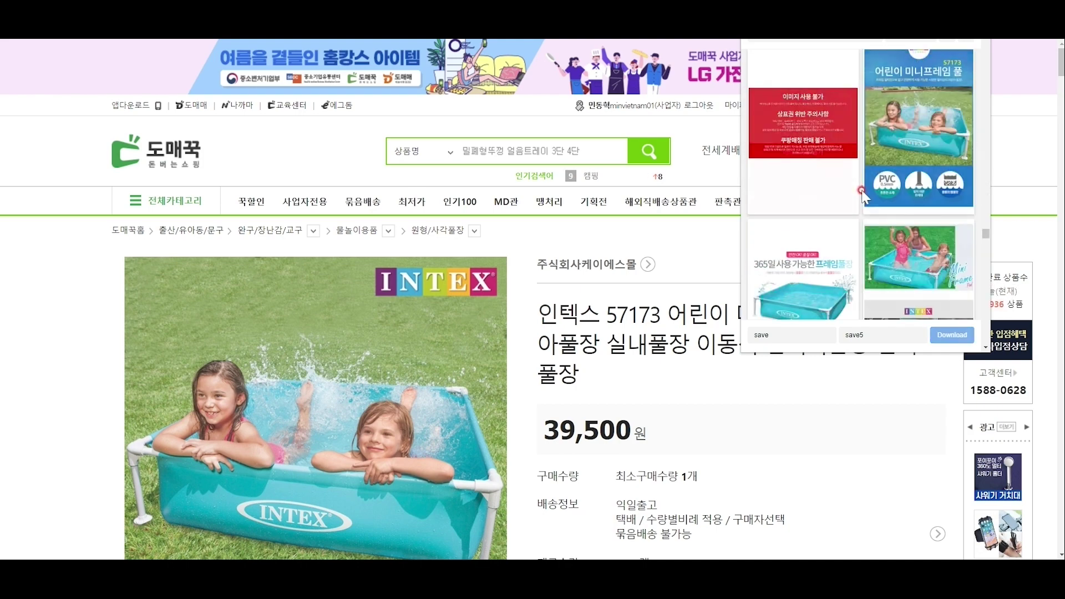
{"action": "left_click", "coordinate": [788, 132]}
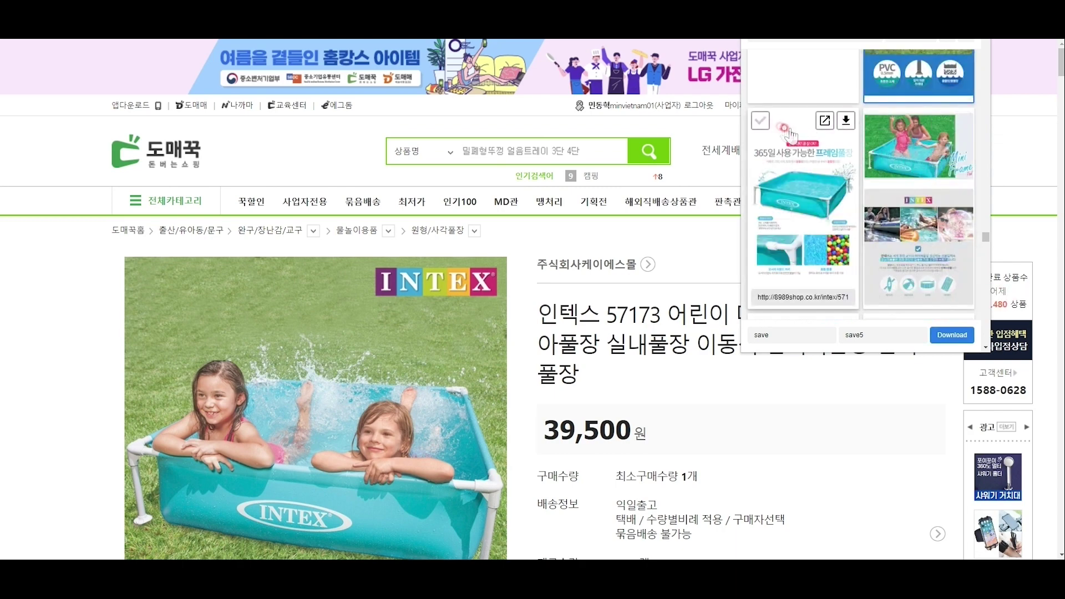
{"action": "left_click", "coordinate": [877, 122]}
{"action": "scroll", "coordinate": [771, 165], "scroll_direction": "down", "scroll_amount": 3}
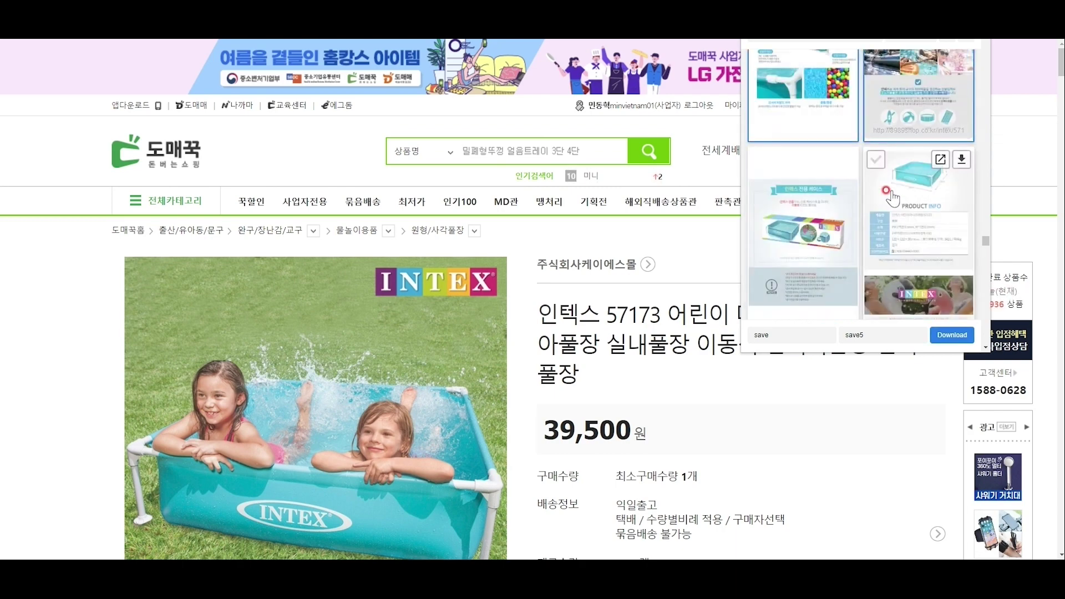
{"action": "left_click", "coordinate": [770, 162]}
{"action": "left_click", "coordinate": [879, 159]}
{"action": "scroll", "coordinate": [888, 166], "scroll_direction": "down", "scroll_amount": 4}
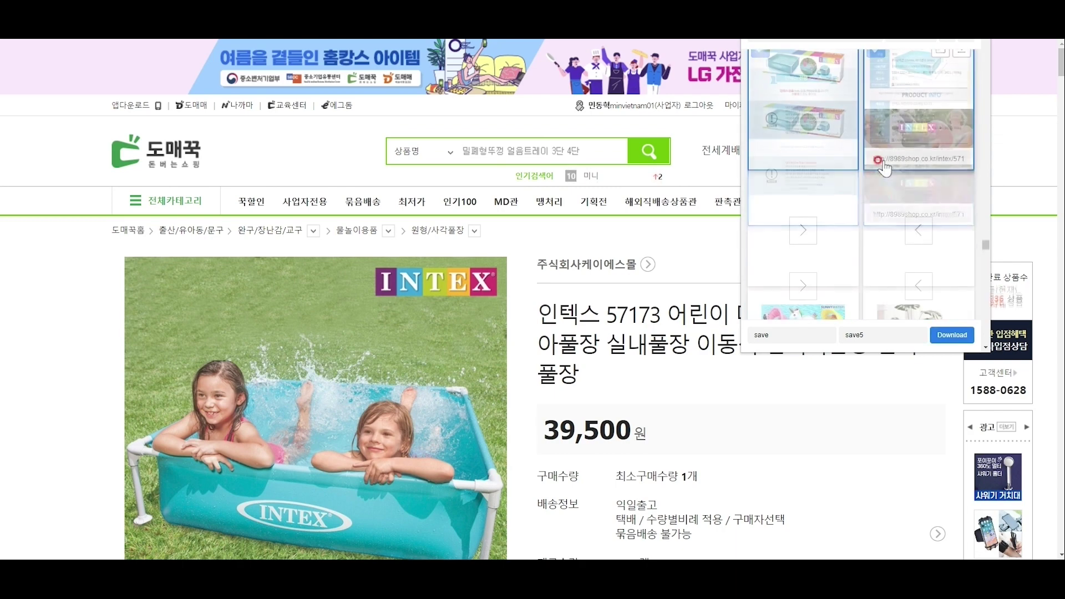
{"action": "scroll", "coordinate": [887, 172], "scroll_direction": "down", "scroll_amount": 1}
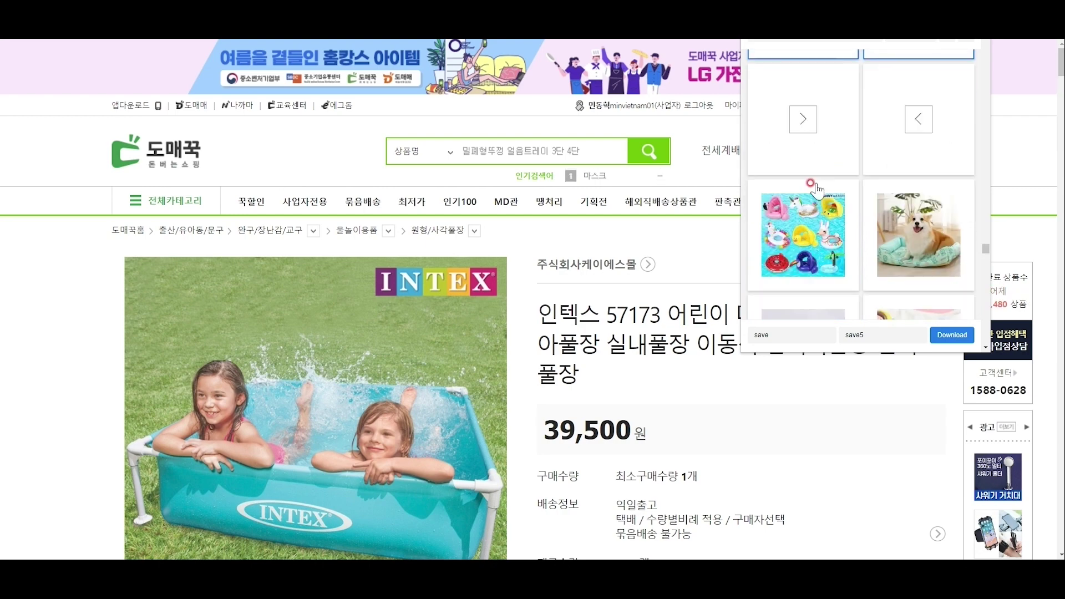
{"action": "left_click", "coordinate": [937, 333]}
{"action": "left_click", "coordinate": [940, 335]}
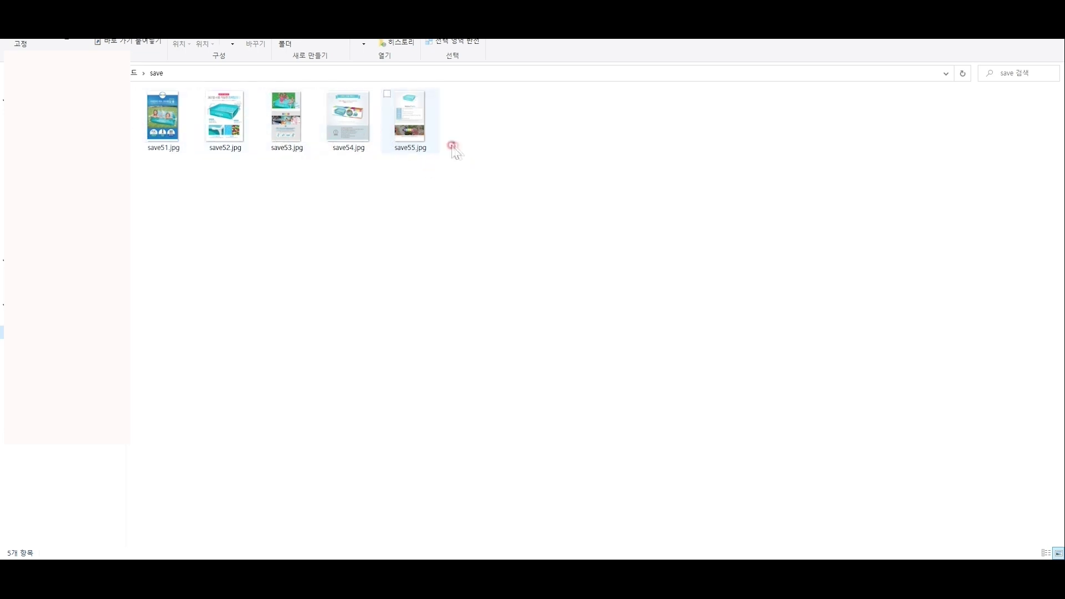
View the downloaded save52.jpg, and inspect the image-saving options for the frame-pool picture in the product details.
{"action": "double_click", "coordinate": [245, 131]}
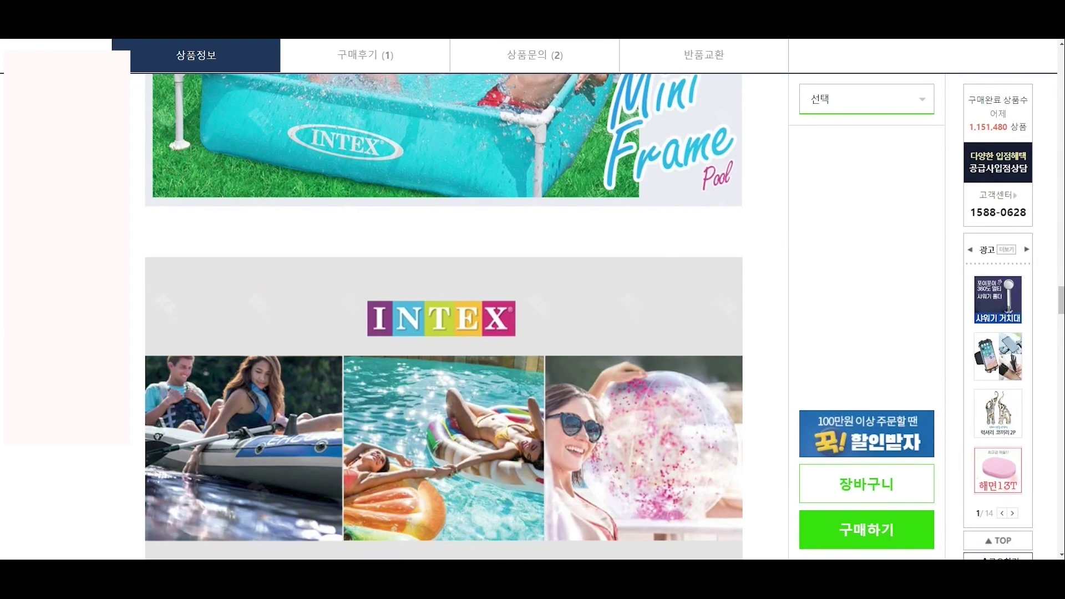
{"action": "scroll", "coordinate": [562, 250], "scroll_direction": "up", "scroll_amount": 5}
{"action": "scroll", "coordinate": [562, 249], "scroll_direction": "down", "scroll_amount": 4}
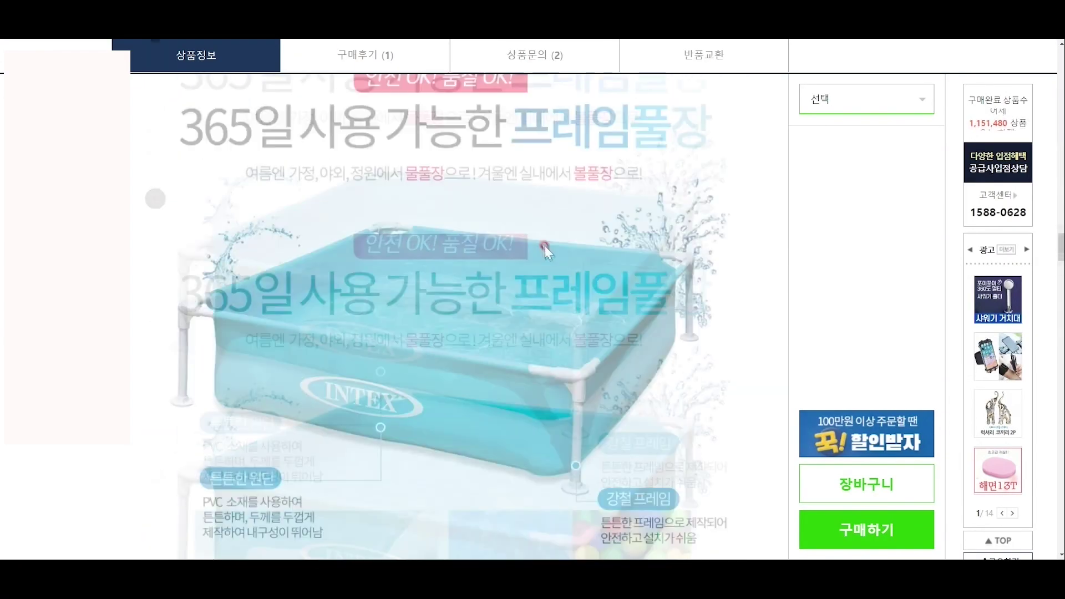
{"action": "right_click", "coordinate": [486, 232]}
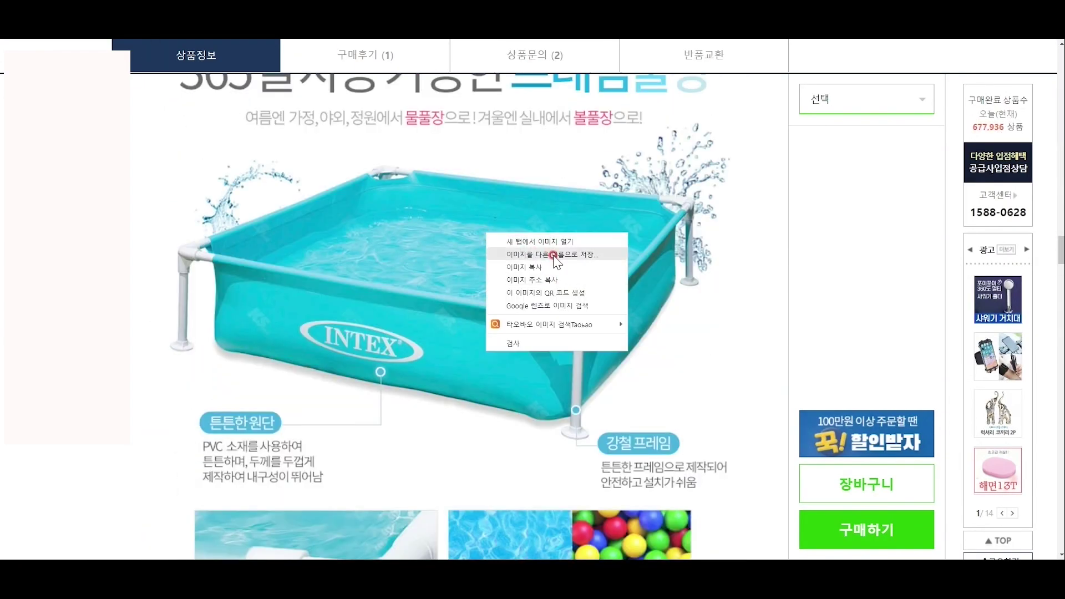
{"action": "left_click", "coordinate": [528, 381]}
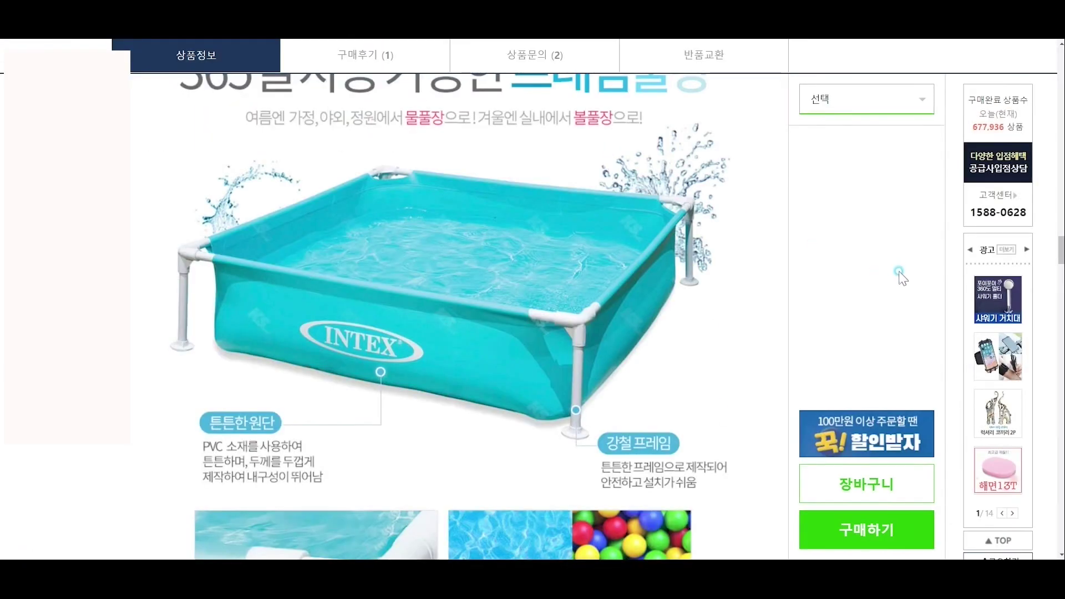
Try to save the pool's main product photo as 썸네일01 alongside the downloaded detail images.
{"action": "scroll", "coordinate": [890, 272], "scroll_direction": "down", "scroll_amount": 5}
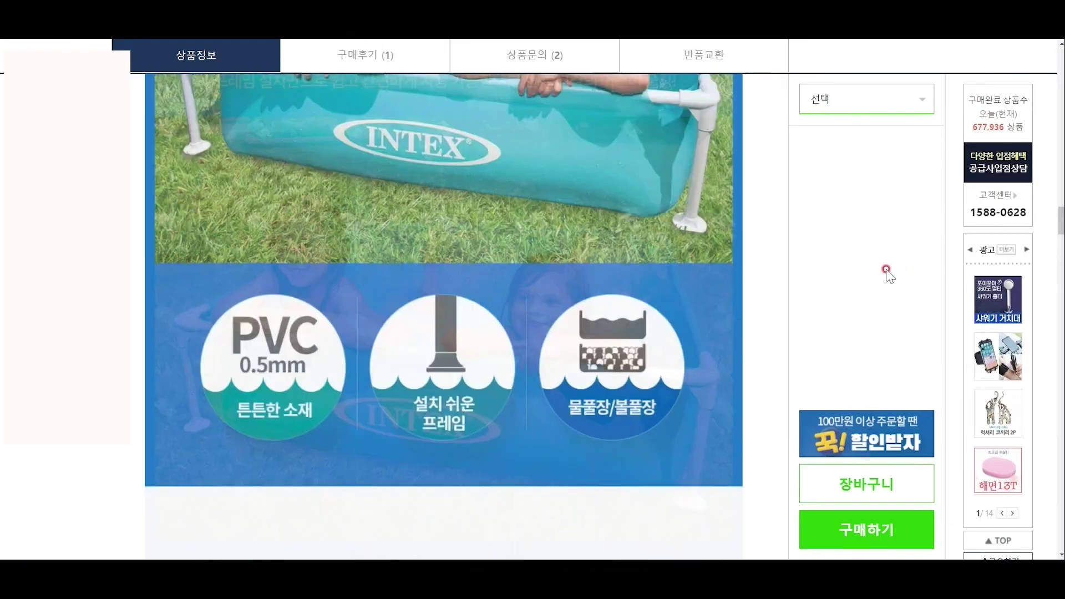
{"action": "scroll", "coordinate": [887, 270], "scroll_direction": "up", "scroll_amount": 5}
{"action": "right_click", "coordinate": [383, 135]}
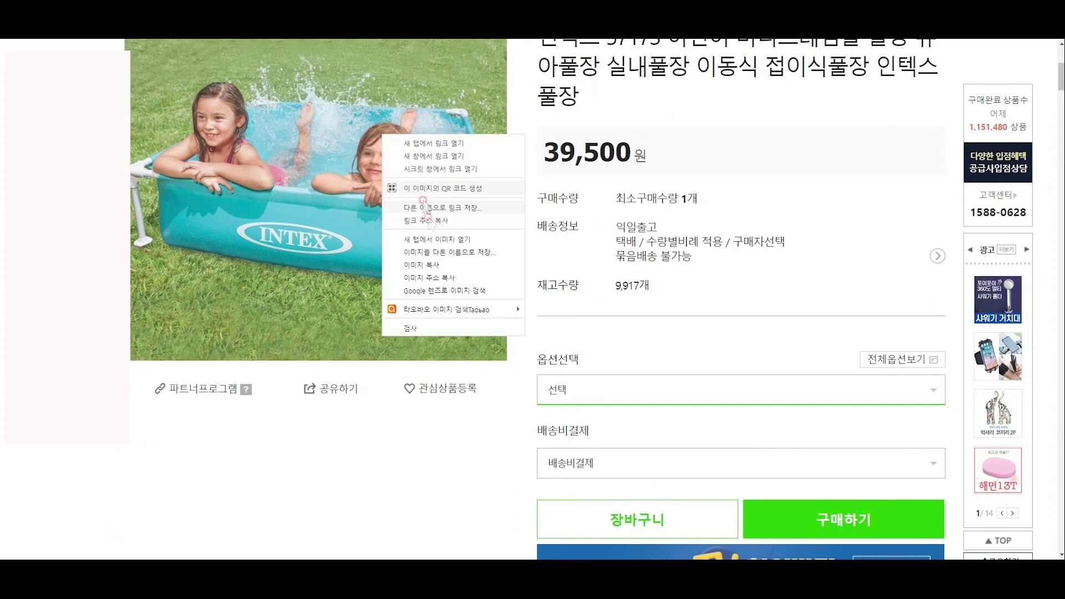
{"action": "left_click", "coordinate": [451, 252]}
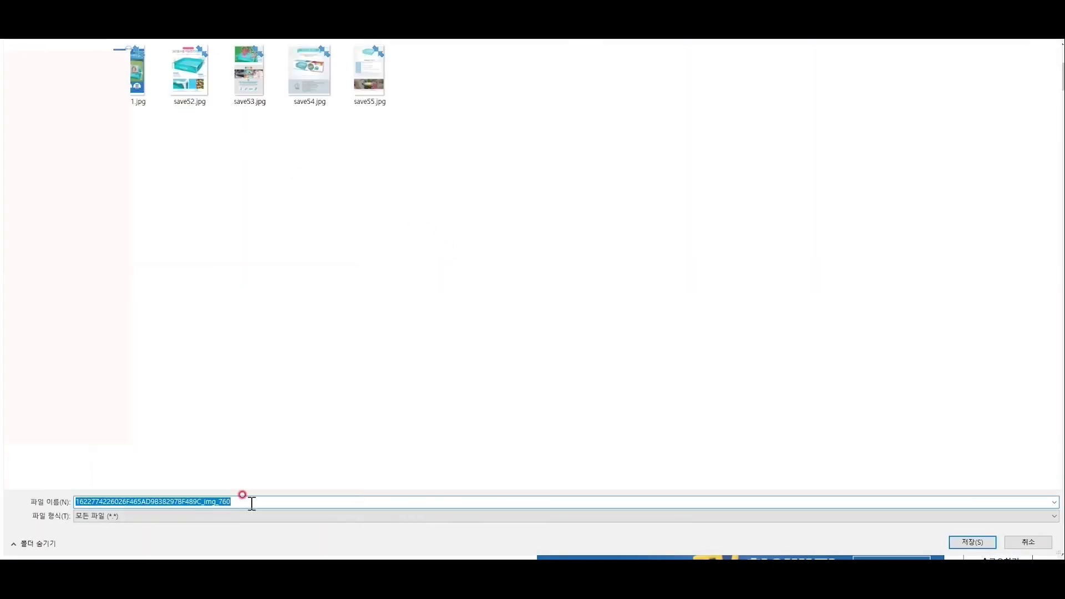
{"action": "type", "text": "T"}
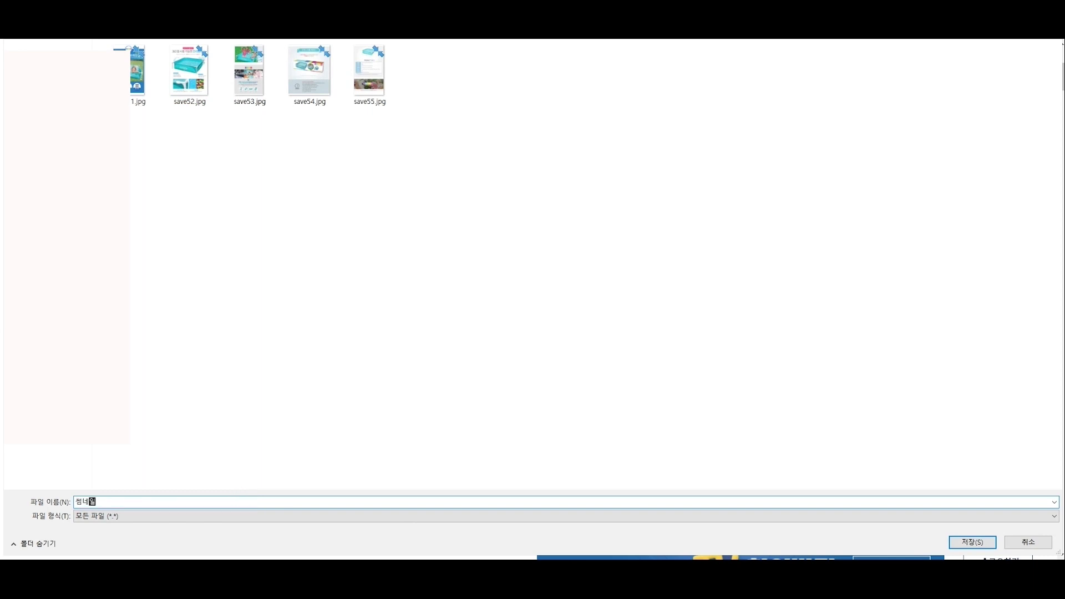
{"action": "key", "text": "Return"}
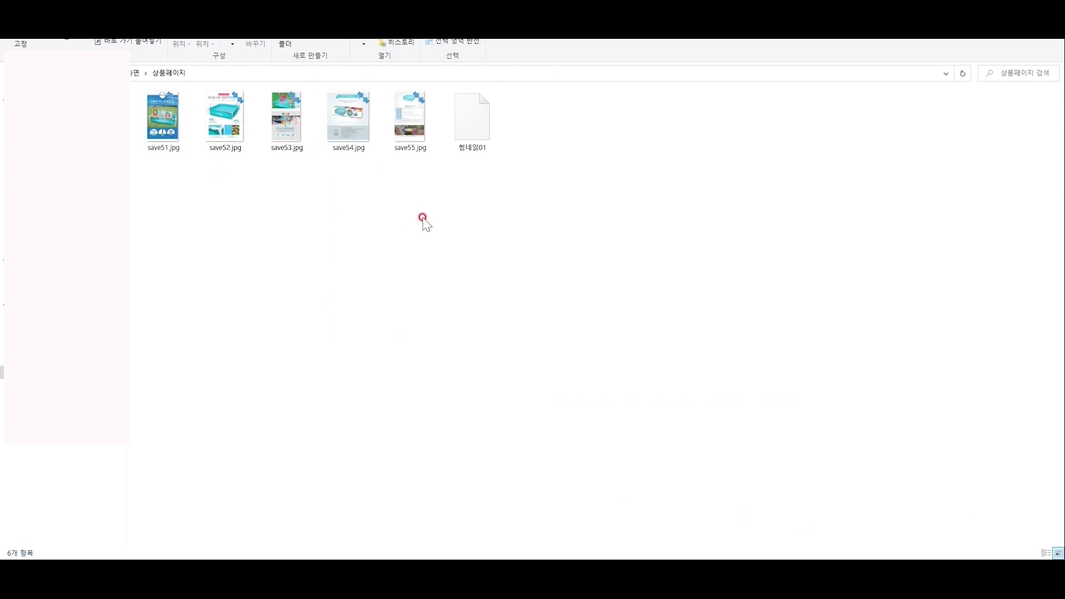
Rename the image files save51.jpg to save55.jpg in the 상품페이지 folder as 001, 002, 003, 004 and 005.
{"action": "left_click", "coordinate": [166, 151]}
{"action": "left_click", "coordinate": [162, 150]}
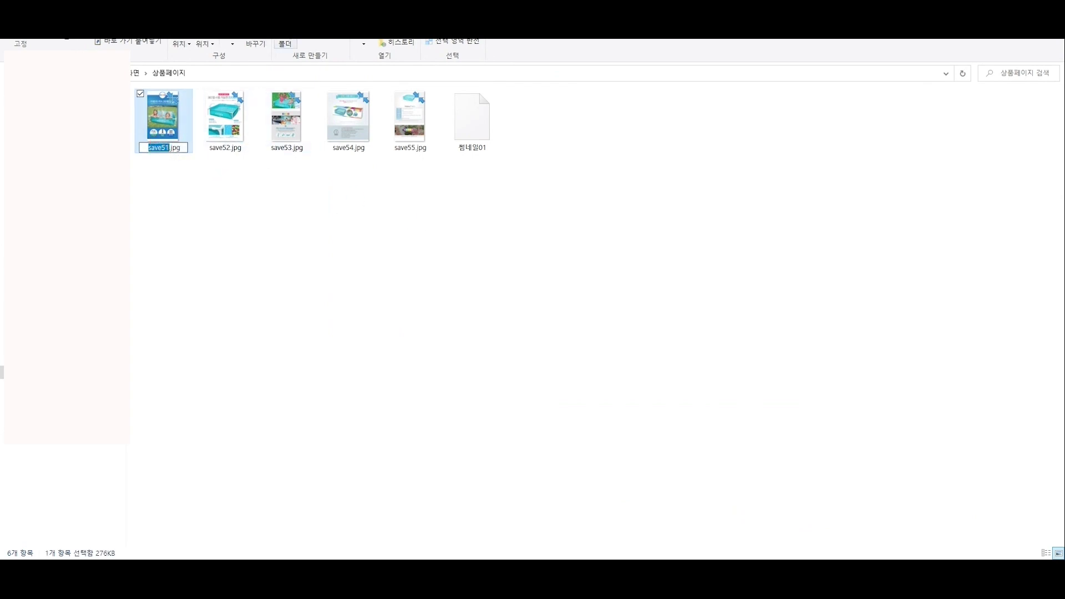
{"action": "type", "text": "001"}
{"action": "key", "text": "Return"}
{"action": "left_click", "coordinate": [223, 148]}
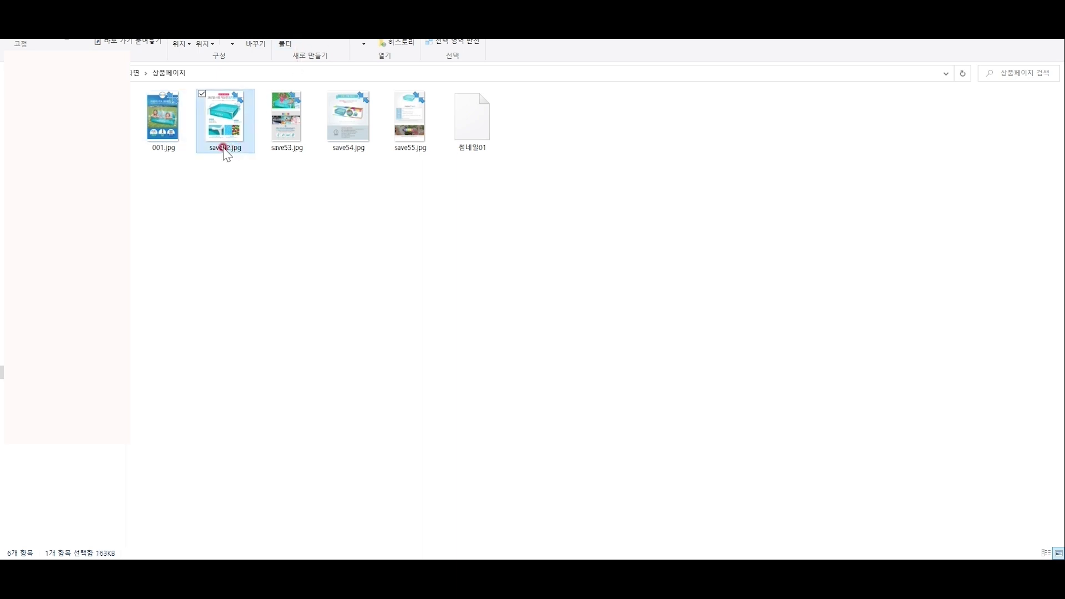
{"action": "type", "text": "002"}
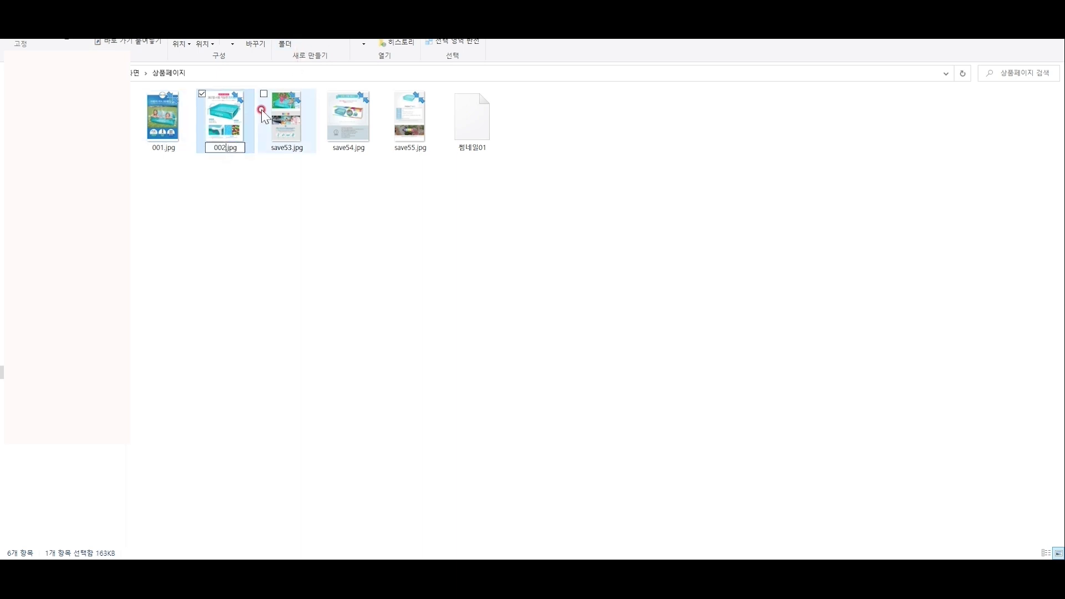
{"action": "key", "text": "Tab"}
{"action": "type", "text": "003"}
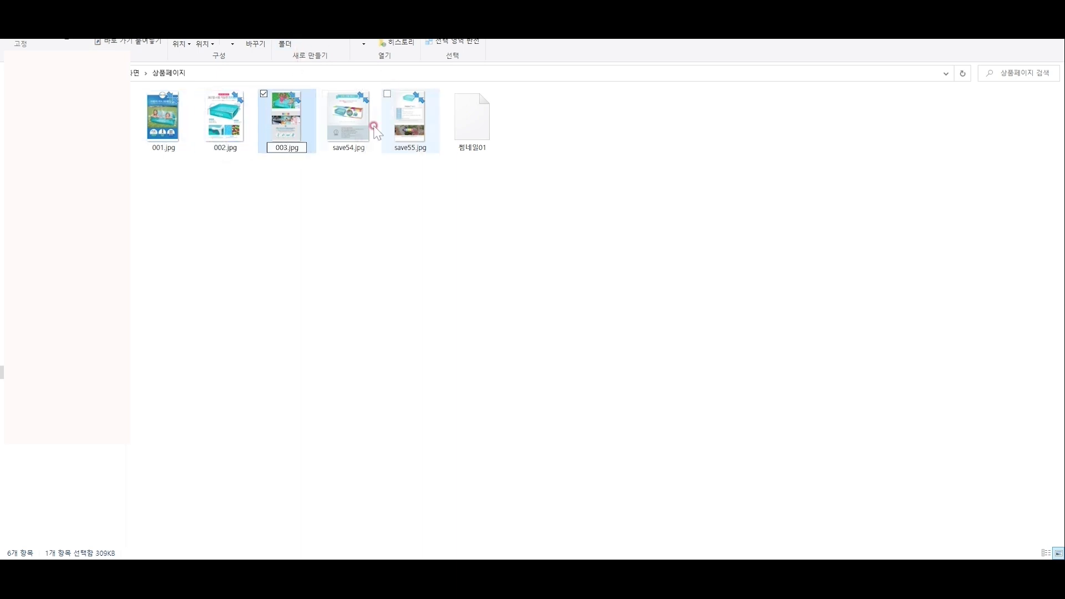
{"action": "key", "text": "Tab"}
{"action": "type", "text": "004"}
{"action": "key", "text": "Tab"}
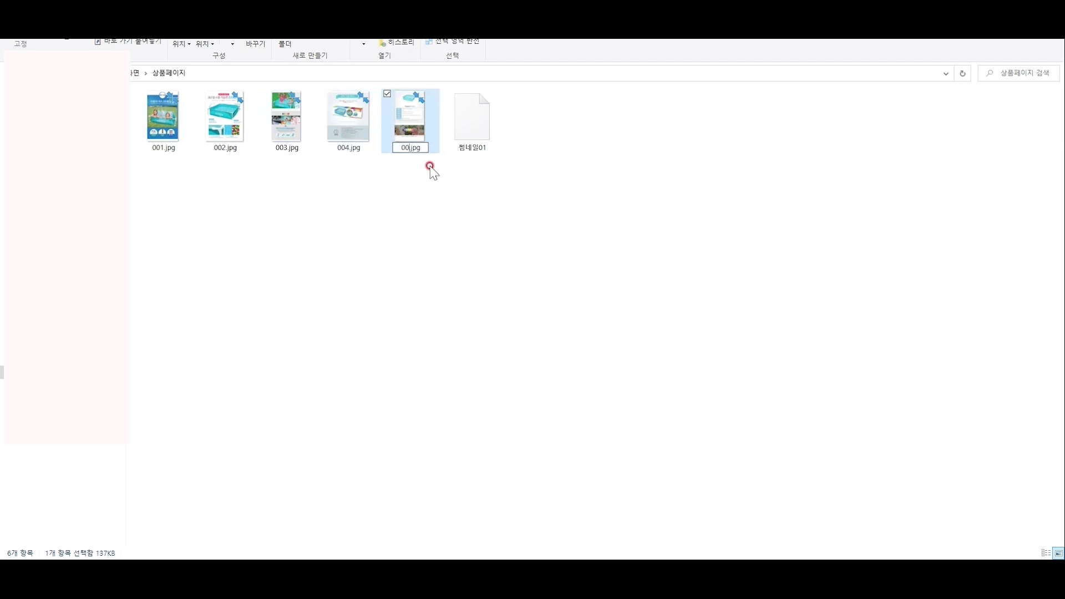
{"action": "type", "text": "005"}
{"action": "left_click", "coordinate": [468, 112]}
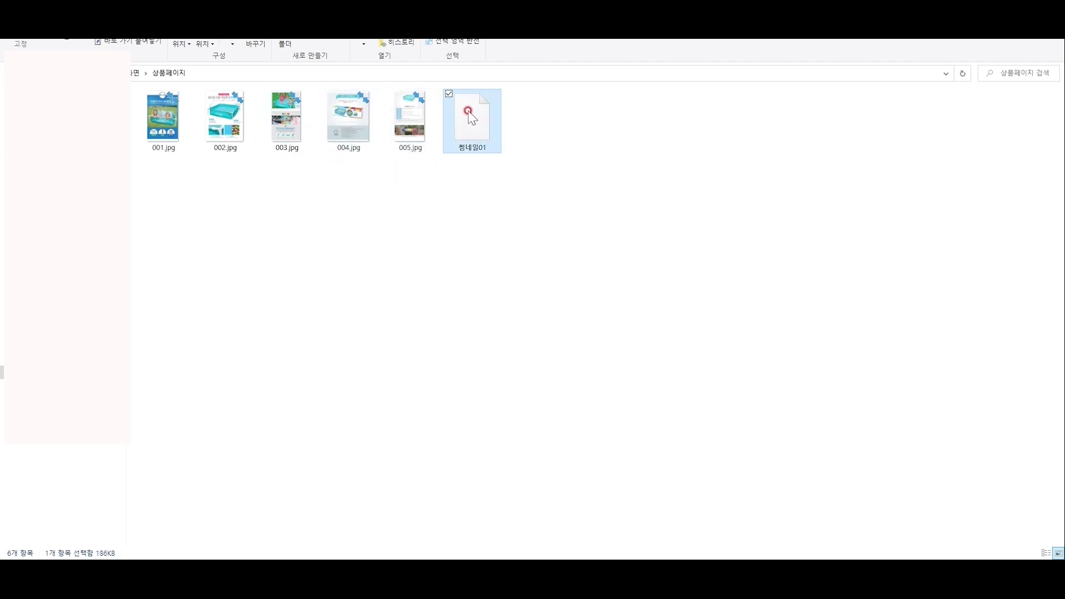
{"action": "double_click", "coordinate": [468, 112]}
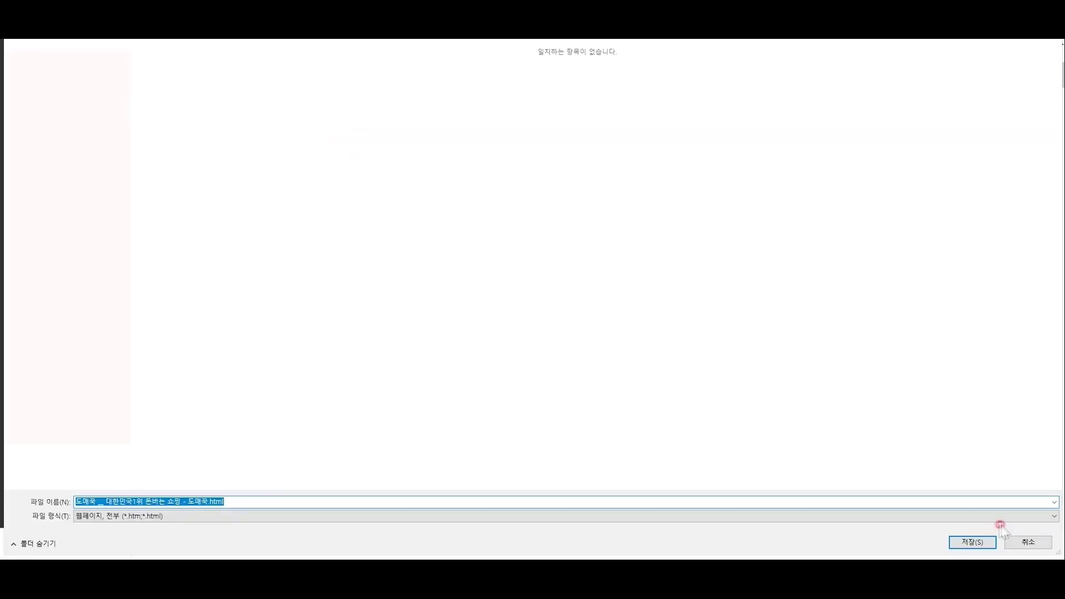
{"action": "left_click", "coordinate": [1027, 542]}
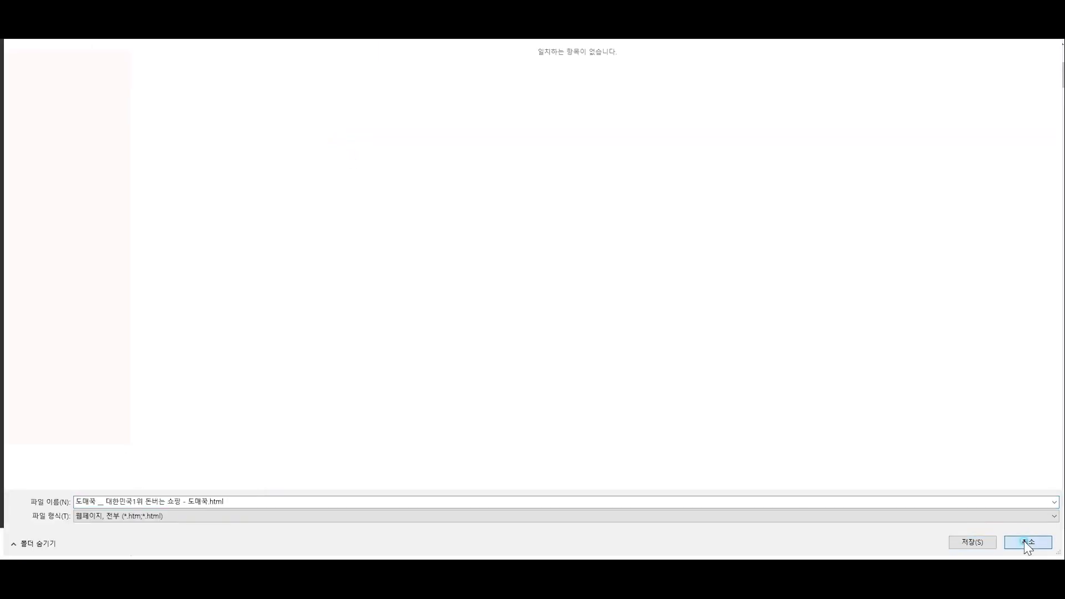
{"action": "left_click", "coordinate": [859, 75]}
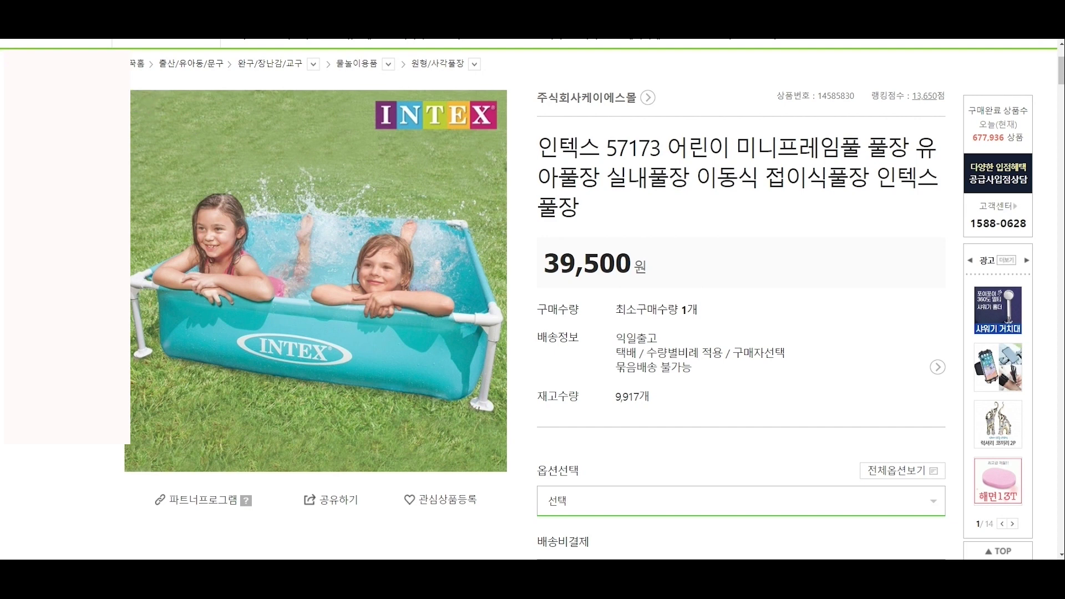
Capture the pool's main product photo with 캡처 도구 and save it as 썸네일001.JPG in the 상품페이지 folder.
{"action": "key", "text": "super"}
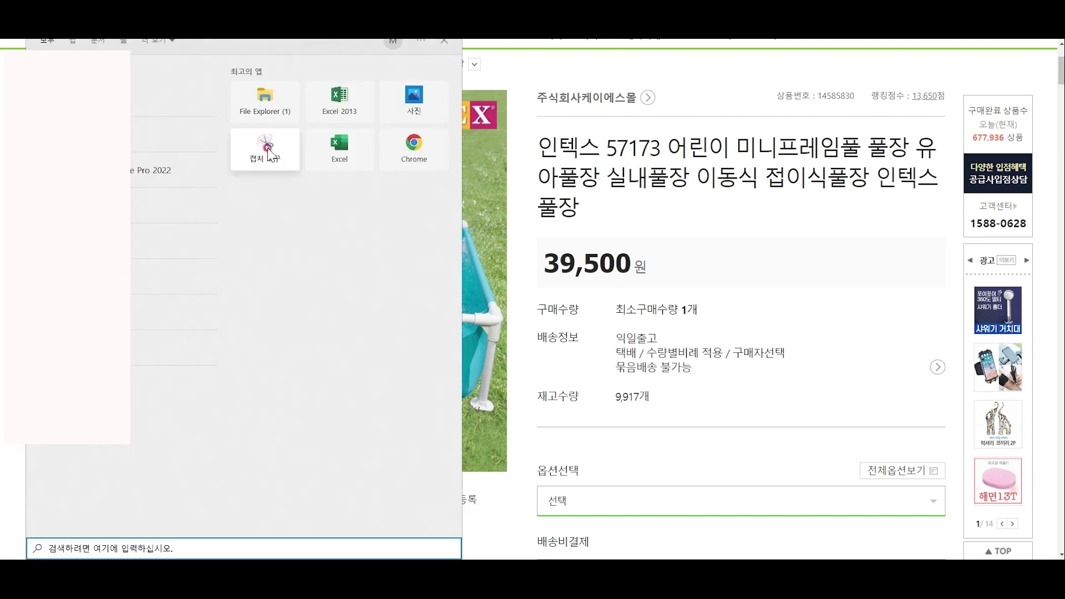
{"action": "left_click", "coordinate": [262, 148]}
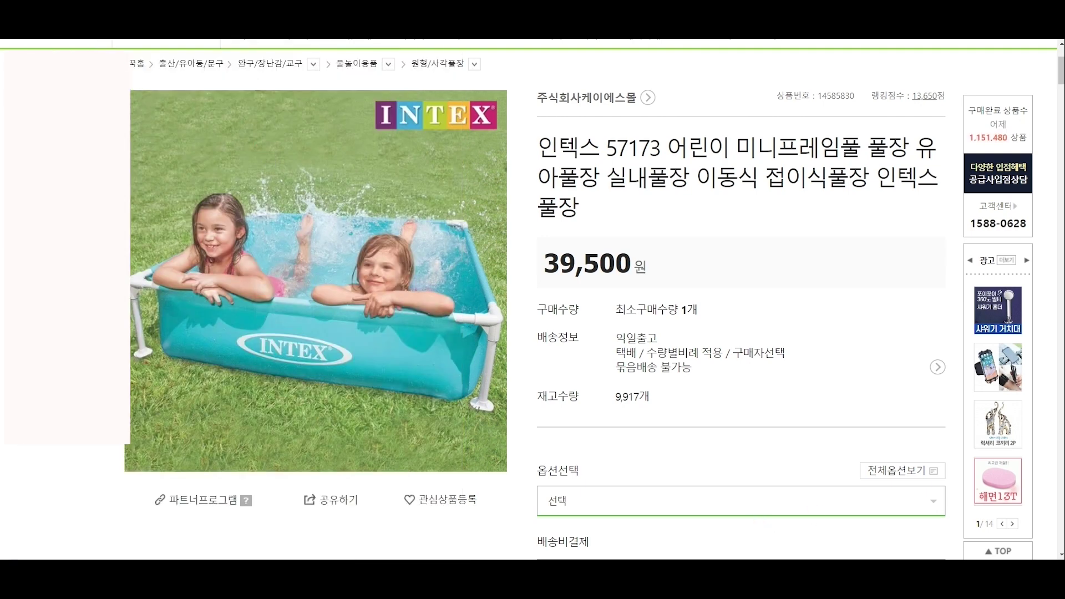
{"action": "left_click_drag", "start_coordinate": [505, 471], "coordinate": [130, 90]}
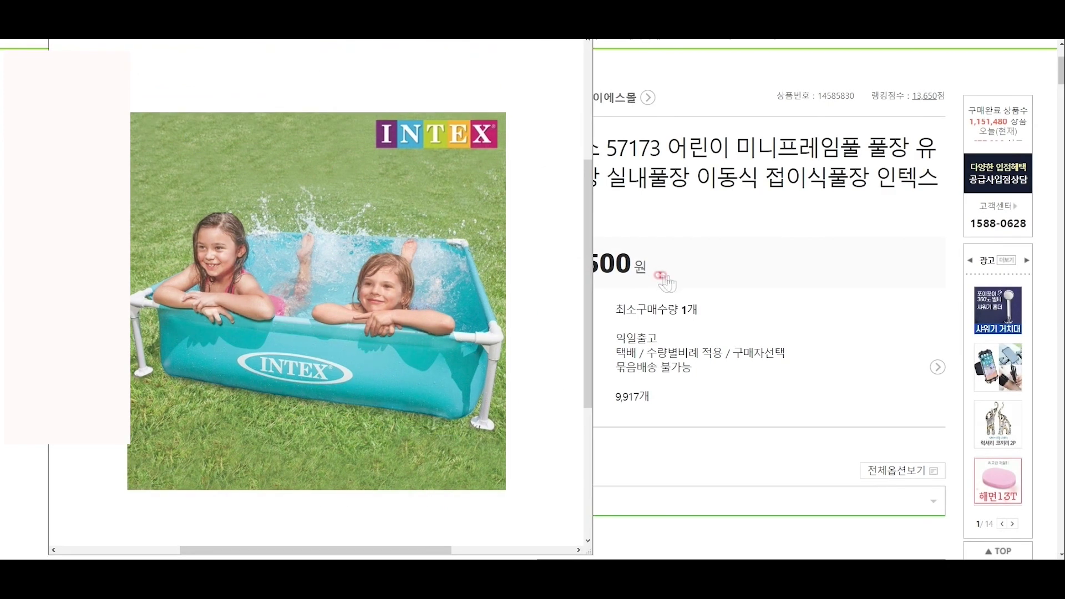
{"action": "key", "text": "ctrl+s"}
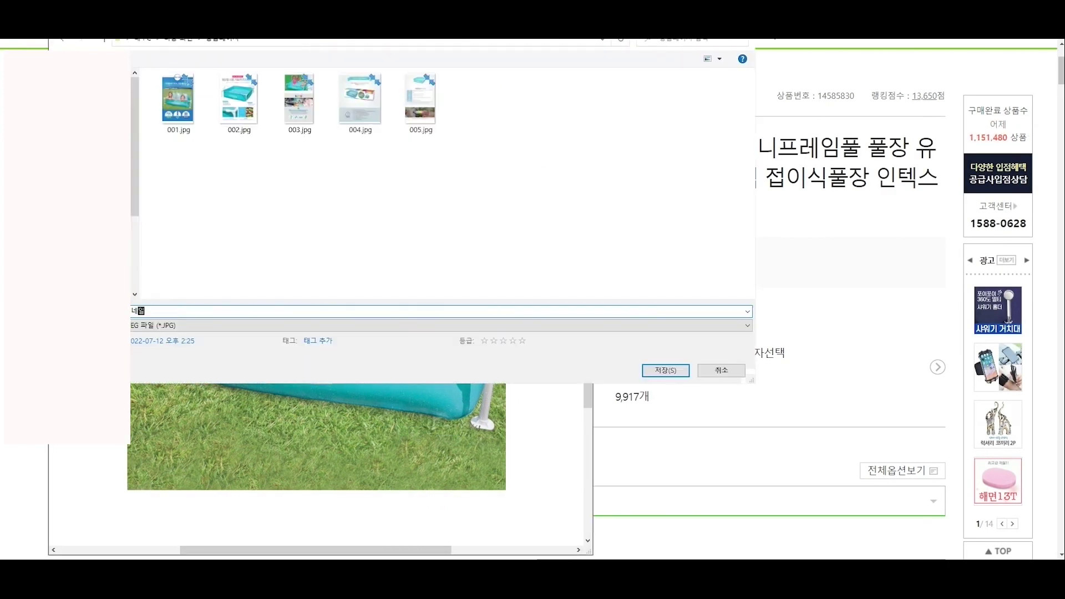
{"action": "type", "text": "네"}
{"action": "key", "text": "Return"}
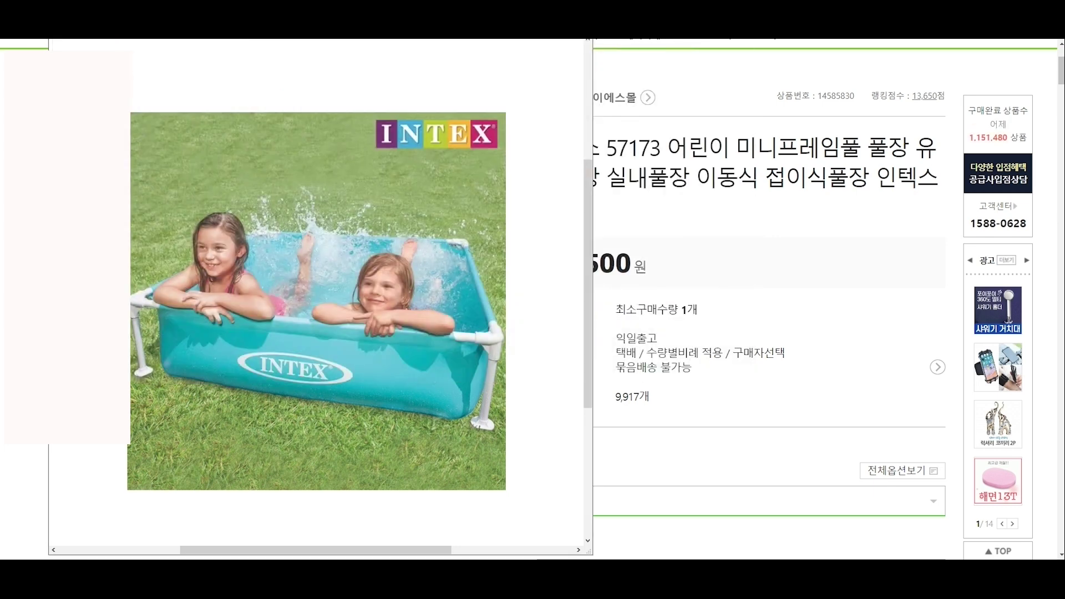
{"action": "key", "text": "alt+F4"}
Switch to the 상품페이지 folder, open 썸네일001.JPG in PhotoScape's photo editor and maximize its window.
{"action": "key", "text": "alt+Tab"}
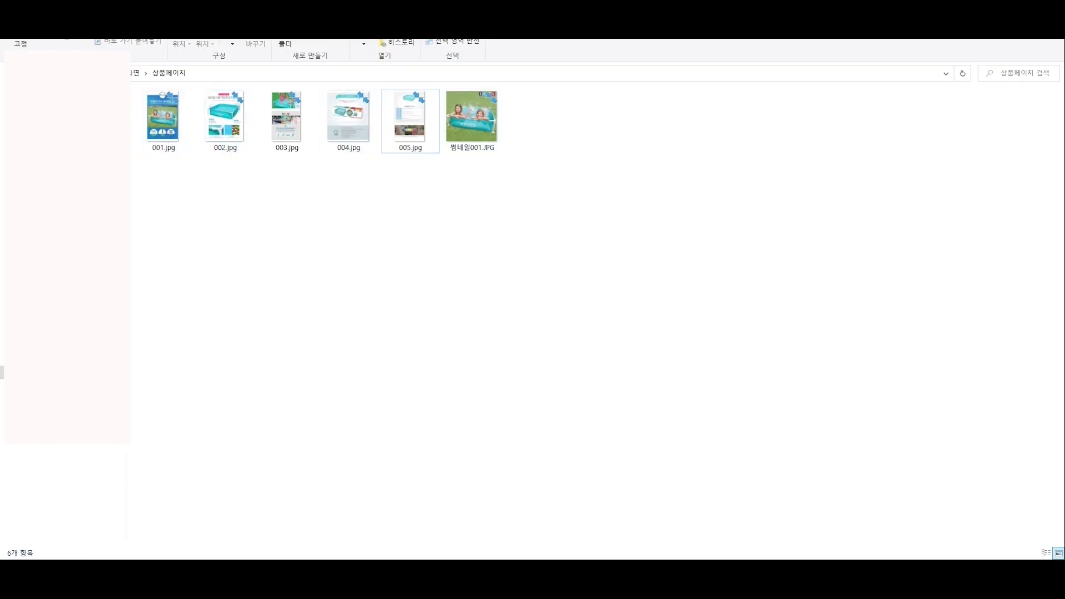
{"action": "key", "text": "alt+Tab"}
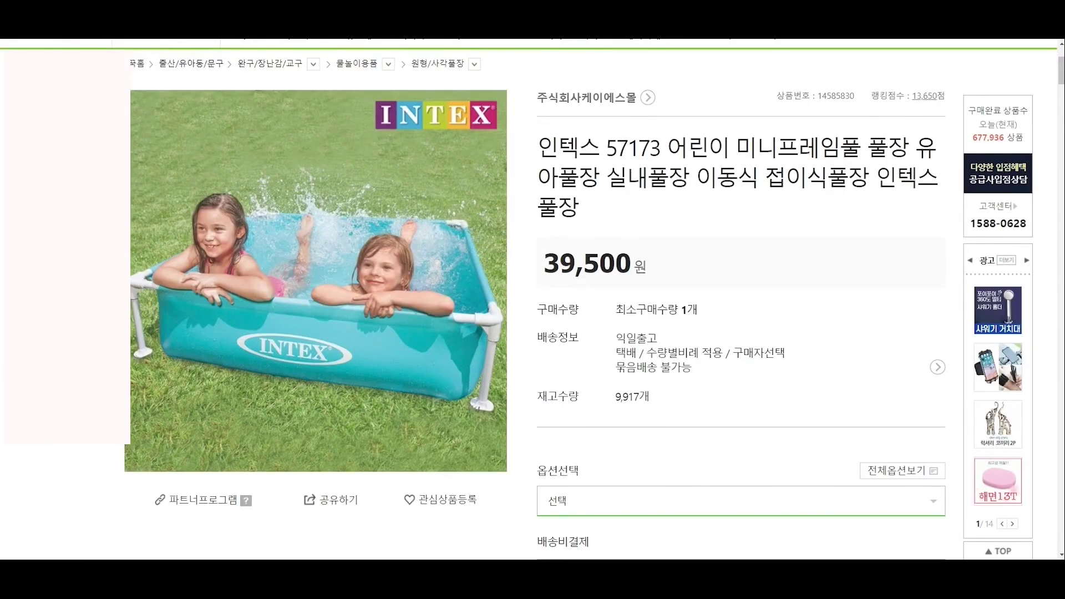
{"action": "key", "text": "alt+Tab"}
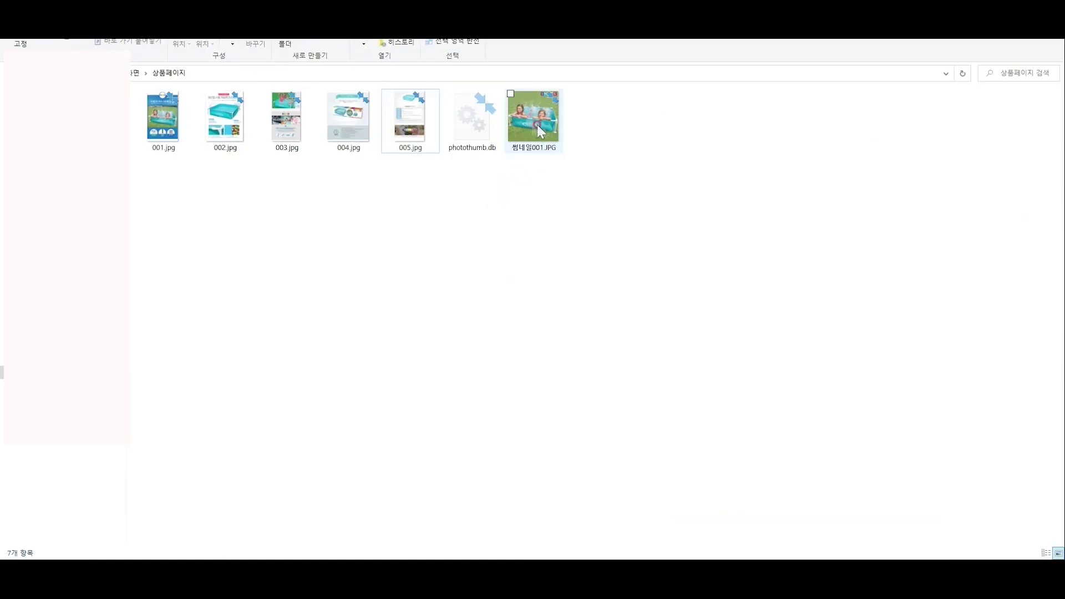
{"action": "left_click", "coordinate": [562, 192]}
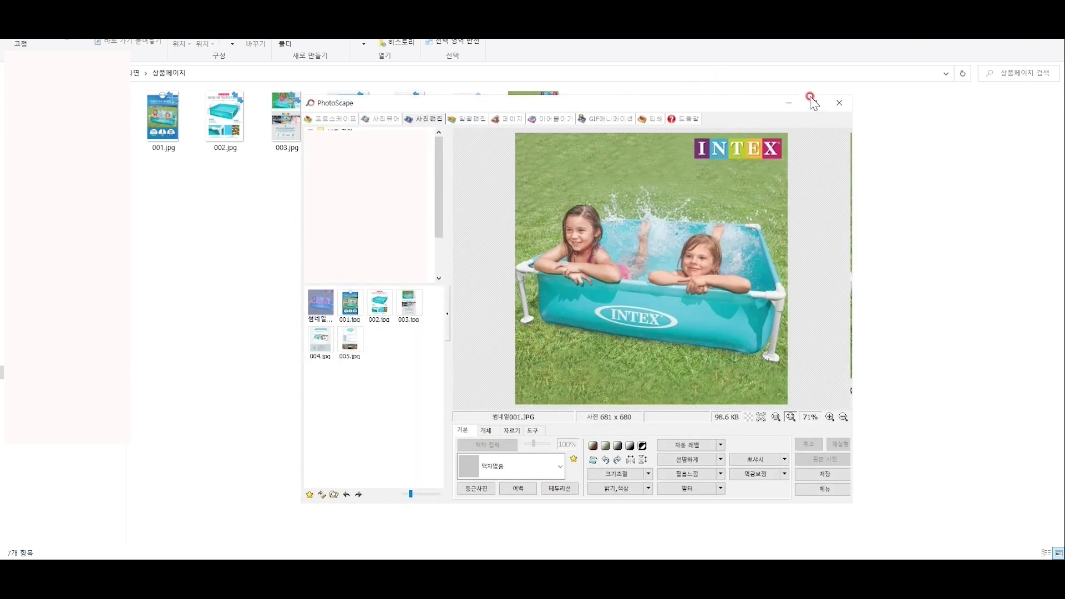
{"action": "left_click", "coordinate": [813, 103]}
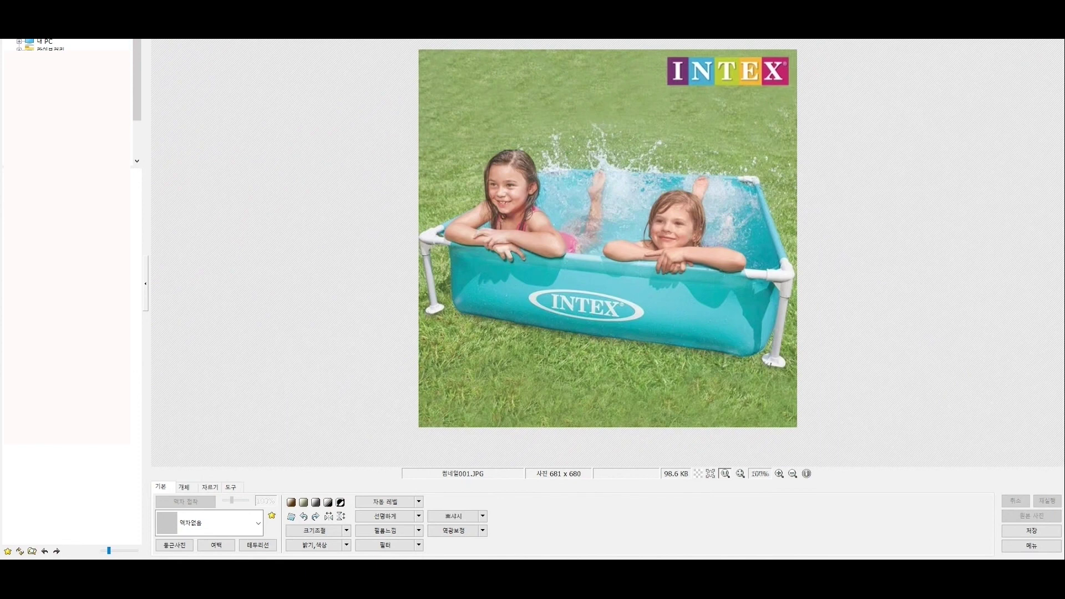
Crop the thumbnail photo at a 1:1 ratio to about 680 × 680 px and save it.
{"action": "key", "text": "Page_Up"}
{"action": "key", "text": "Page_Down"}
{"action": "left_click", "coordinate": [208, 488]}
{"action": "left_click", "coordinate": [167, 488]}
{"action": "left_click", "coordinate": [210, 487]}
{"action": "left_click", "coordinate": [210, 501]}
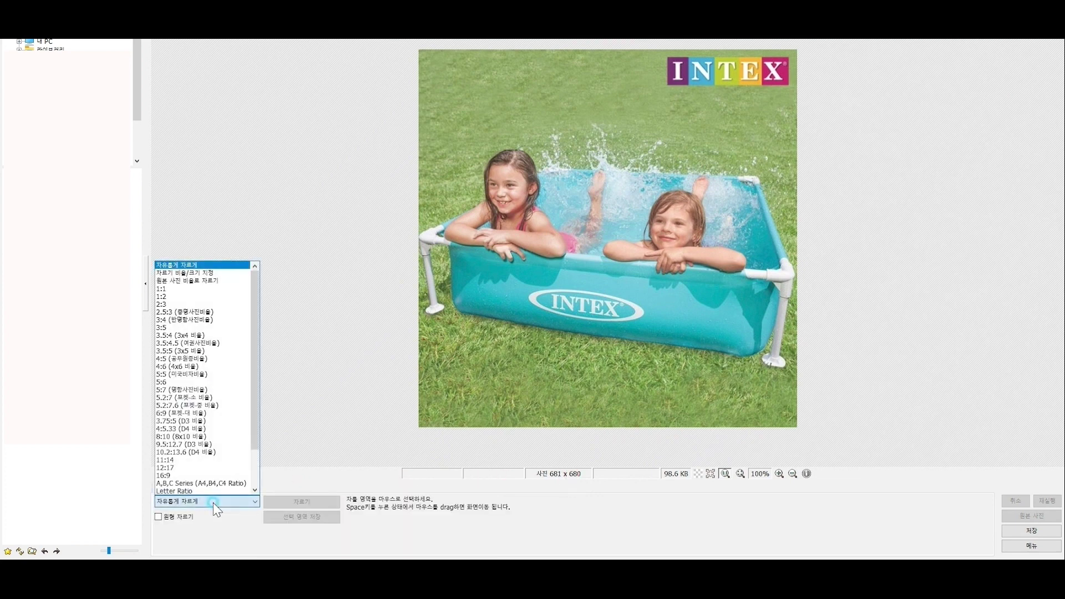
{"action": "left_click", "coordinate": [178, 289]}
{"action": "left_click_drag", "start_coordinate": [408, 41], "coordinate": [965, 428]}
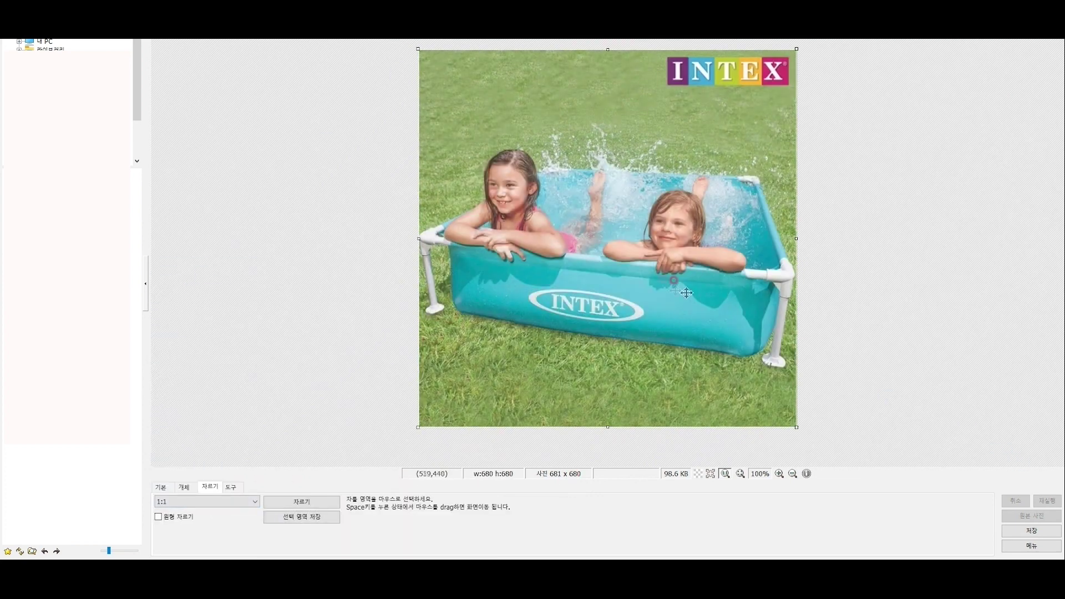
{"action": "left_click", "coordinate": [306, 504]}
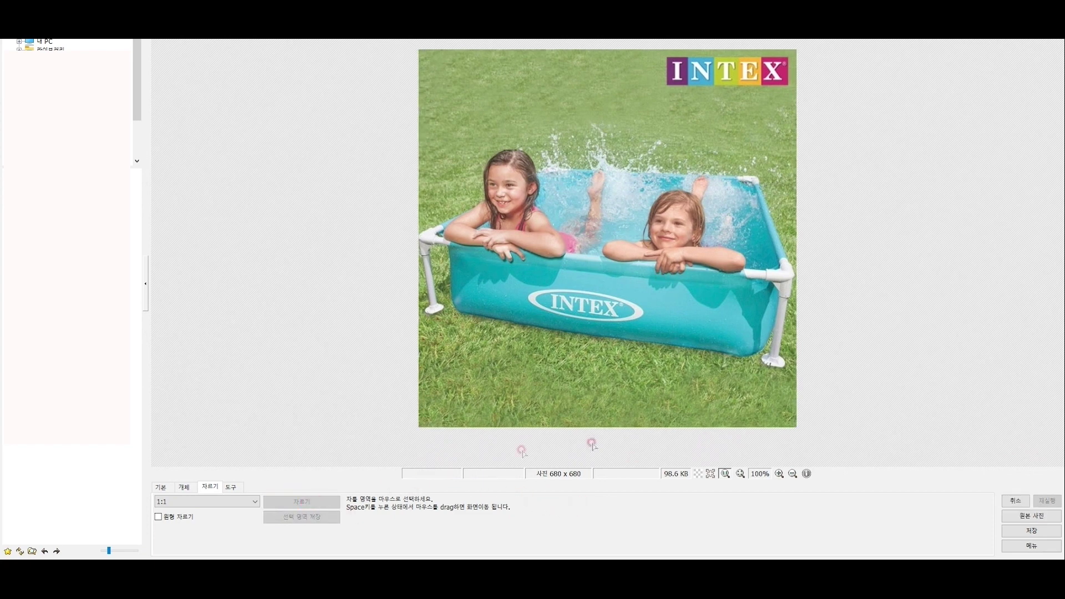
{"action": "left_click", "coordinate": [1032, 531]}
{"action": "left_click", "coordinate": [369, 161]}
Resize the cropped thumbnail to 1000 × 1000 px with its proportions kept and save it as 썸네일001.JPG.
{"action": "left_click", "coordinate": [161, 487]}
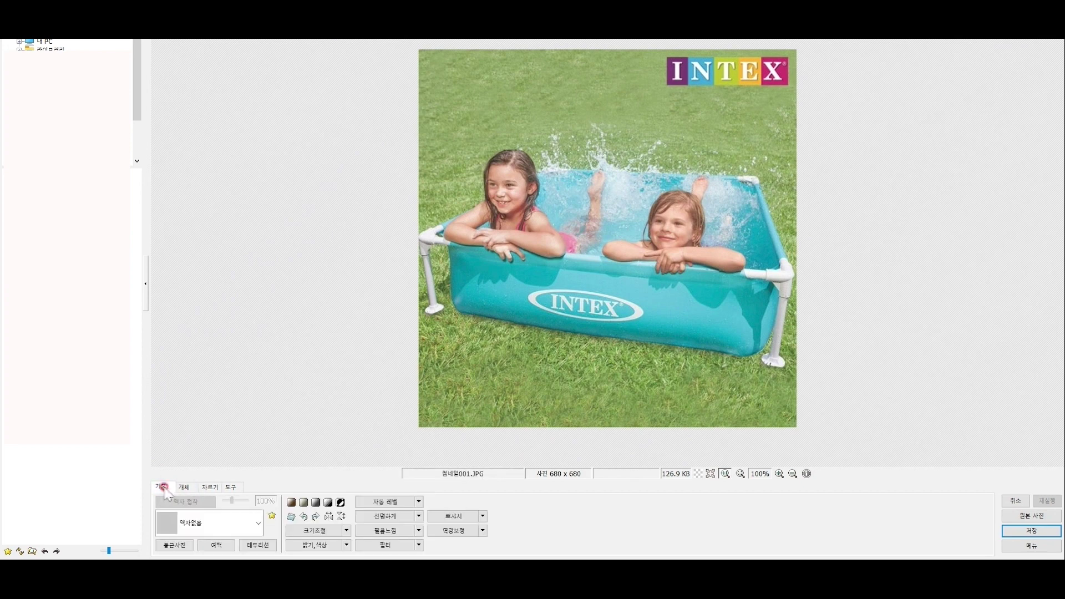
{"action": "left_click", "coordinate": [304, 532]}
{"action": "type", "text": "1000"}
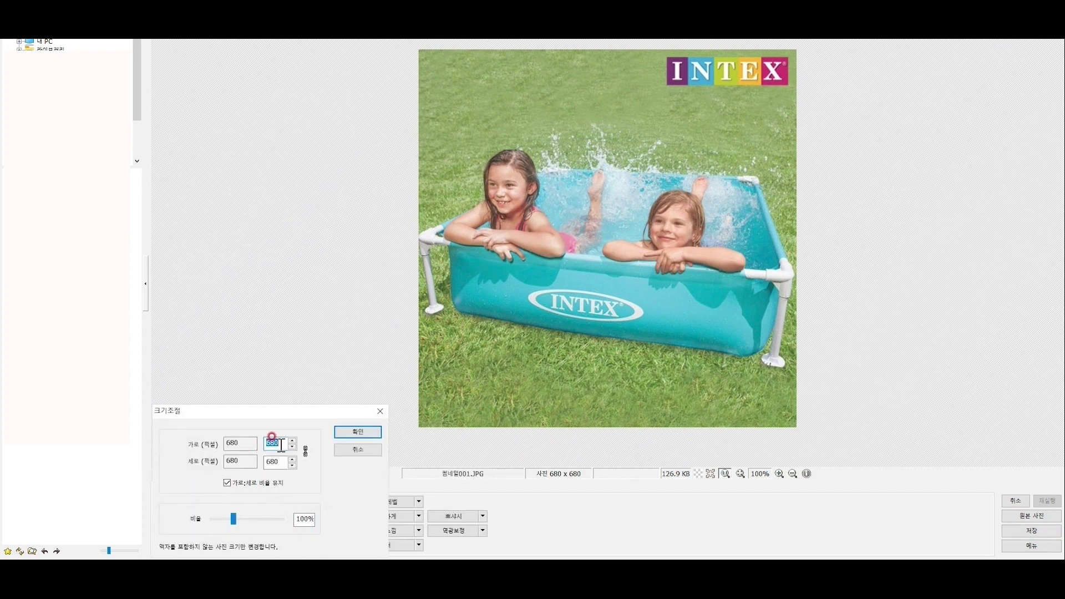
{"action": "left_click", "coordinate": [358, 432]}
{"action": "left_click", "coordinate": [1032, 531]}
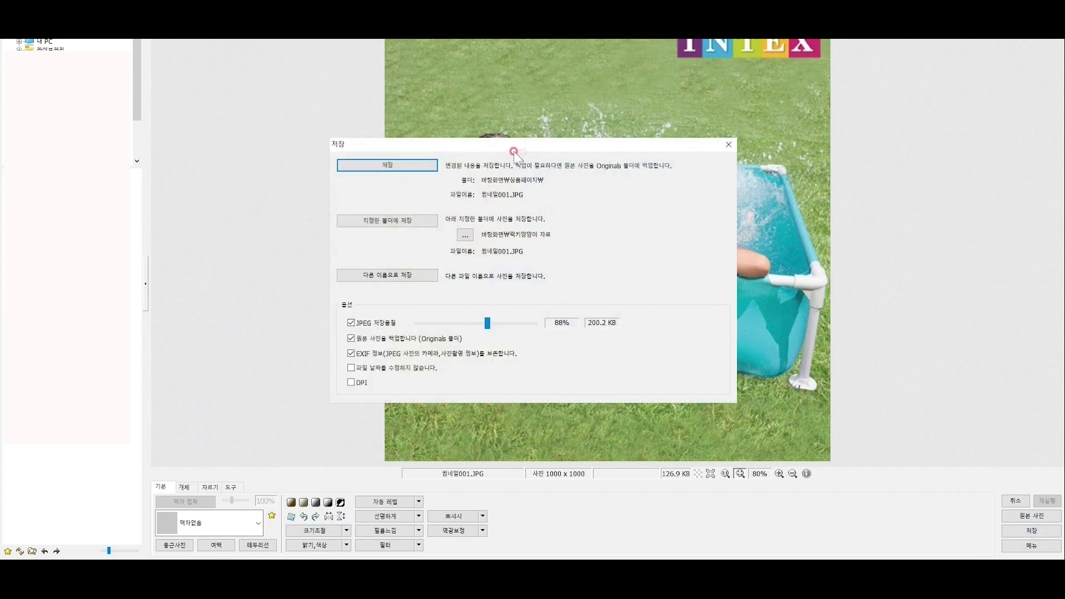
{"action": "left_click", "coordinate": [383, 161]}
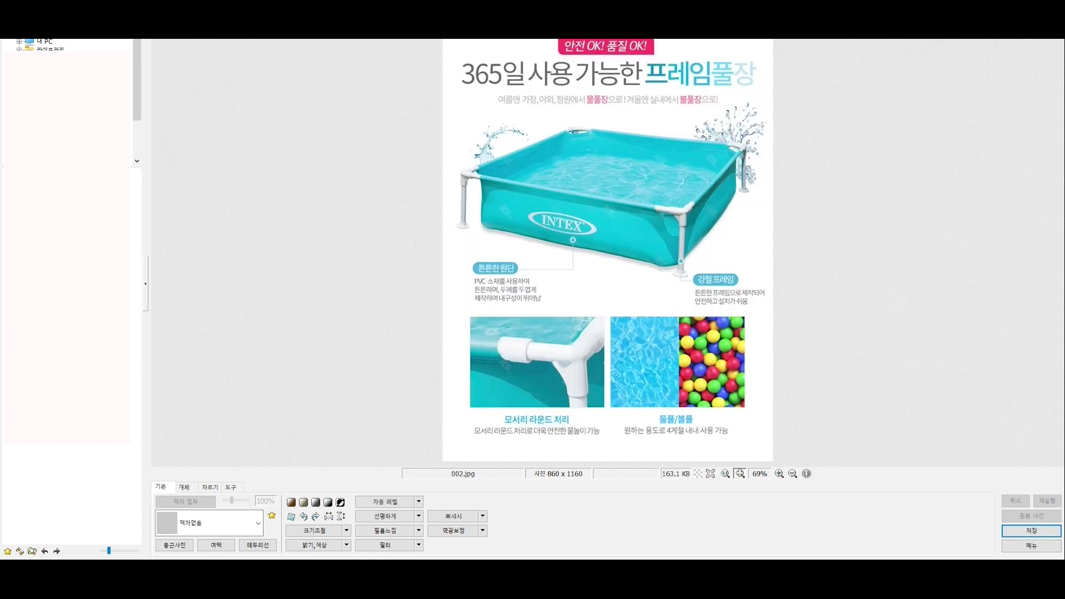
Look through the detail images from 002.jpg onward in the photo editor to compare their pixel widths.
{"action": "scroll", "coordinate": [553, 481], "scroll_direction": "down", "scroll_amount": 1}
{"action": "scroll", "coordinate": [457, 416], "scroll_direction": "down", "scroll_amount": 1}
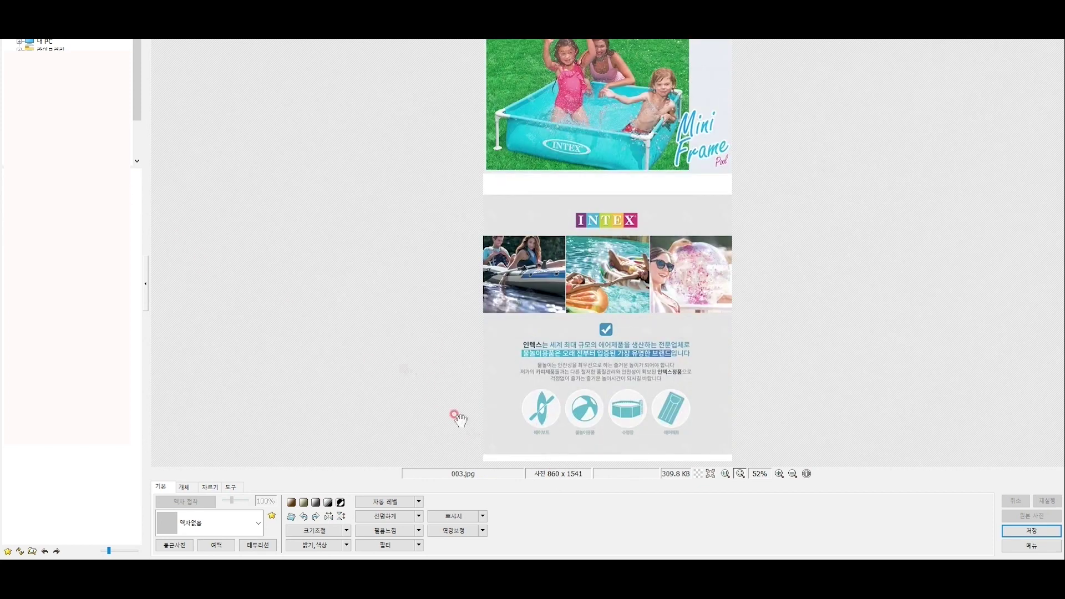
{"action": "key", "text": "Page_Down"}
{"action": "key", "text": "Page_Down"}
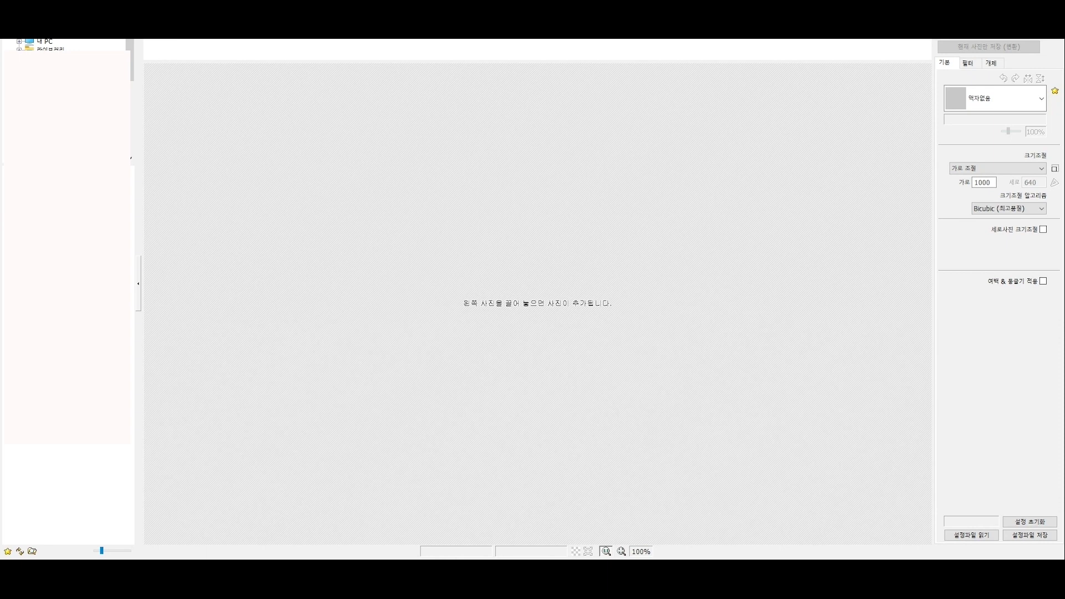
Load the detail images 001.jpg to 005.jpg into PhotoScape's batch editor.
{"action": "left_click_drag", "start_coordinate": [131, 158], "coordinate": [228, 42]}
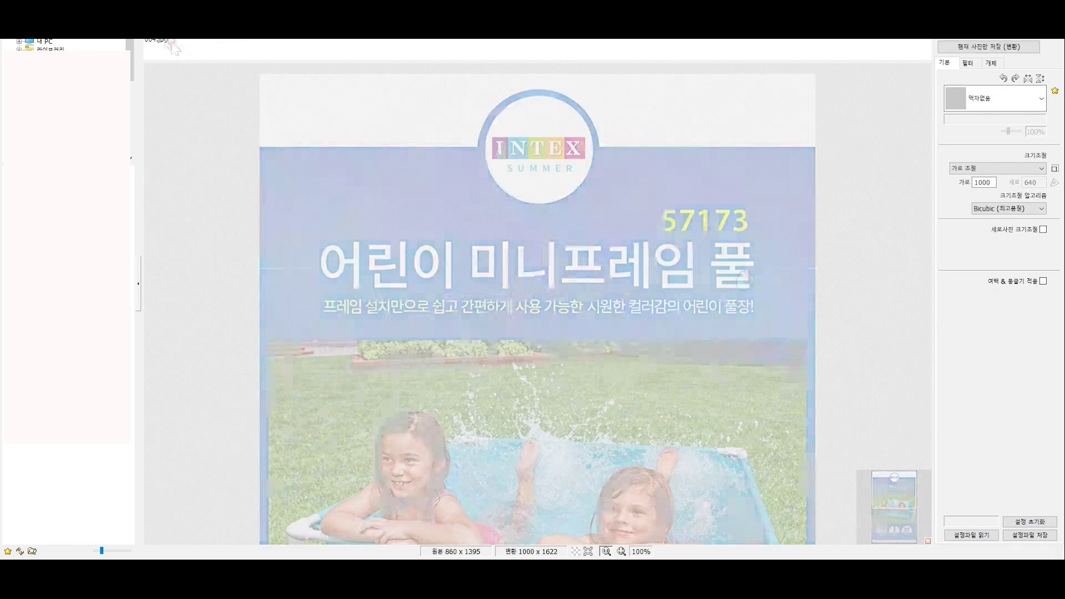
{"action": "left_click", "coordinate": [167, 46]}
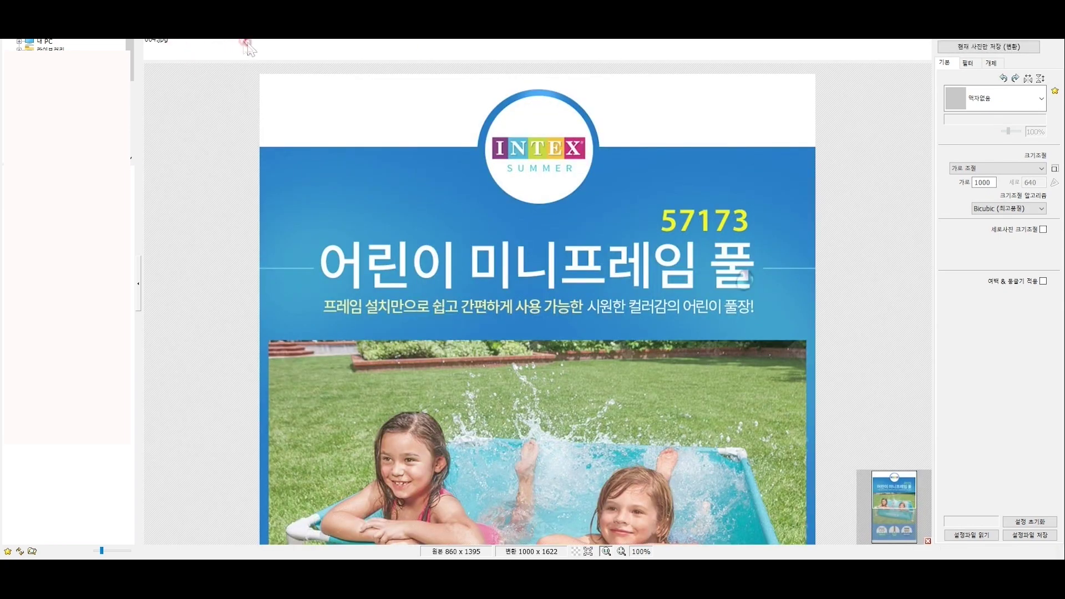
{"action": "left_click", "coordinate": [190, 52]}
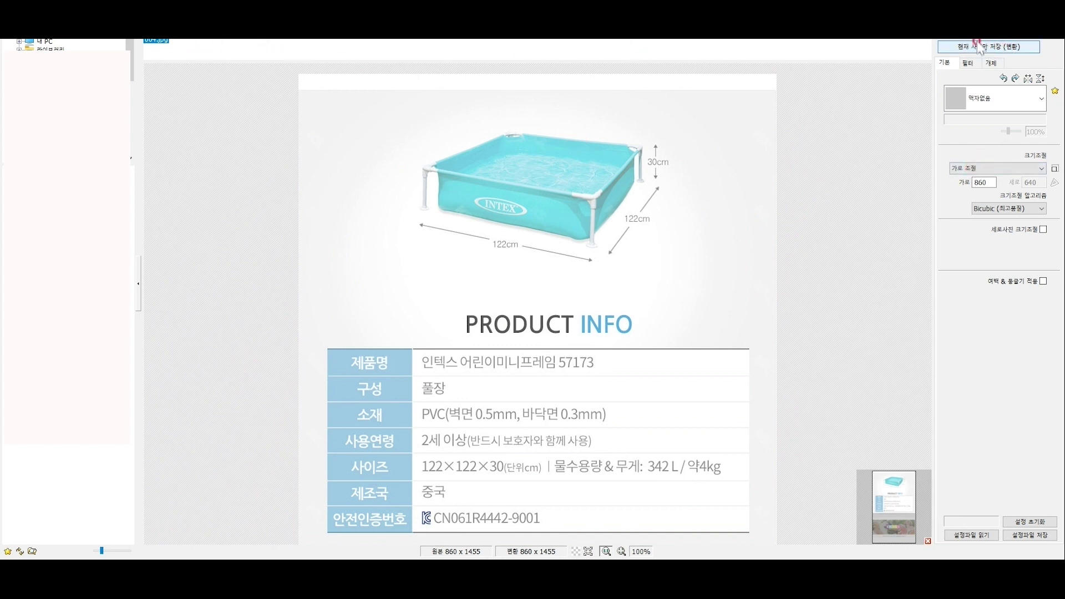
Set the batch resize to 가로 조절 with a width of 860 and save the converted images.
{"action": "left_click", "coordinate": [979, 172]}
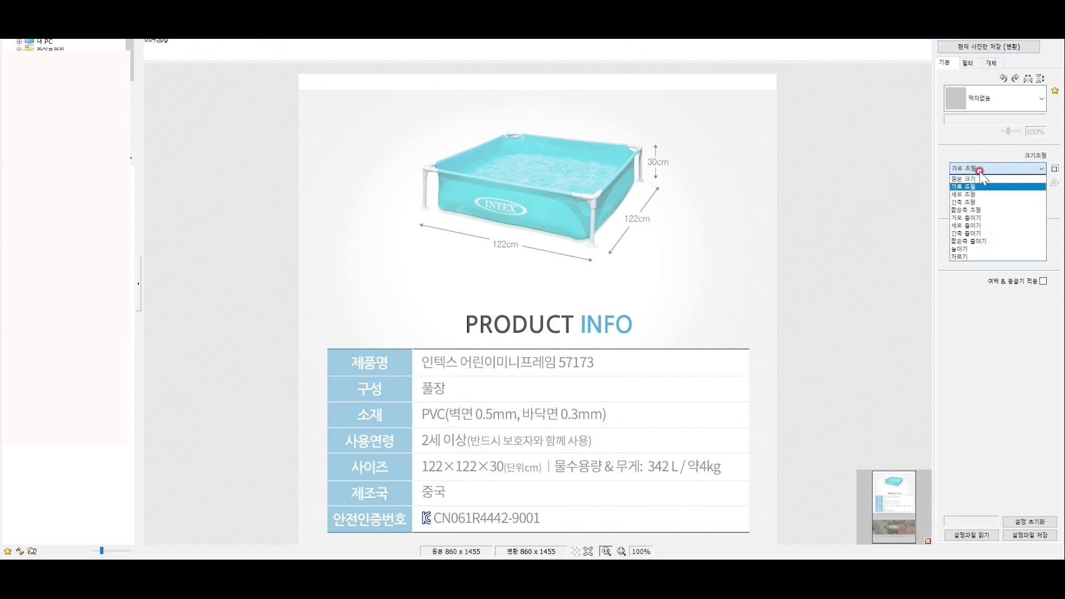
{"action": "left_click", "coordinate": [968, 187]}
{"action": "type", "text": "8"}
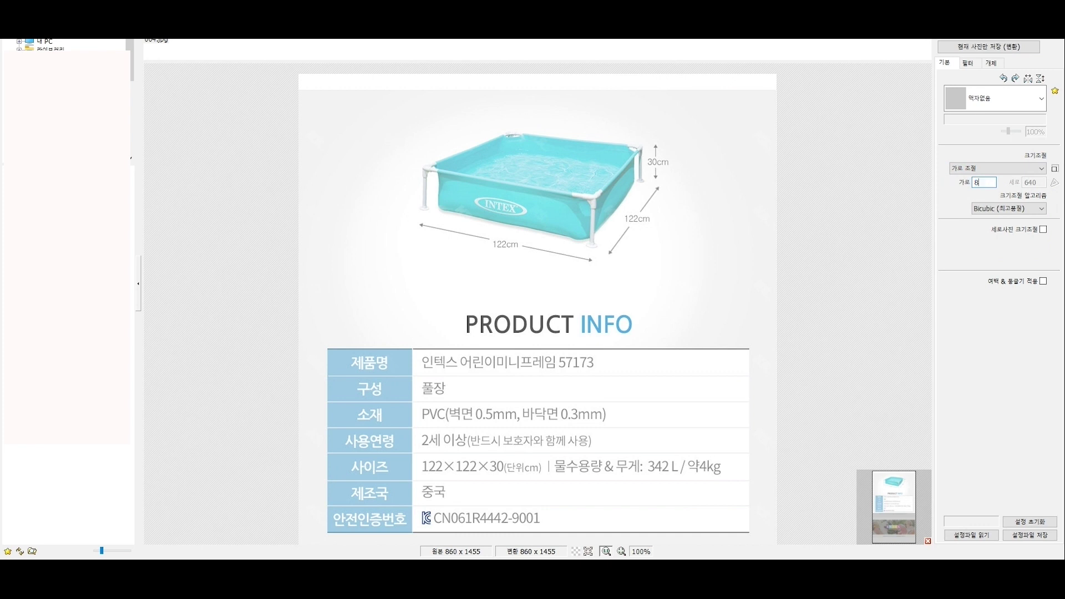
{"action": "type", "text": "60"}
{"action": "left_click", "coordinate": [991, 46]}
{"action": "left_click", "coordinate": [675, 90]}
{"action": "left_click", "coordinate": [544, 301]}
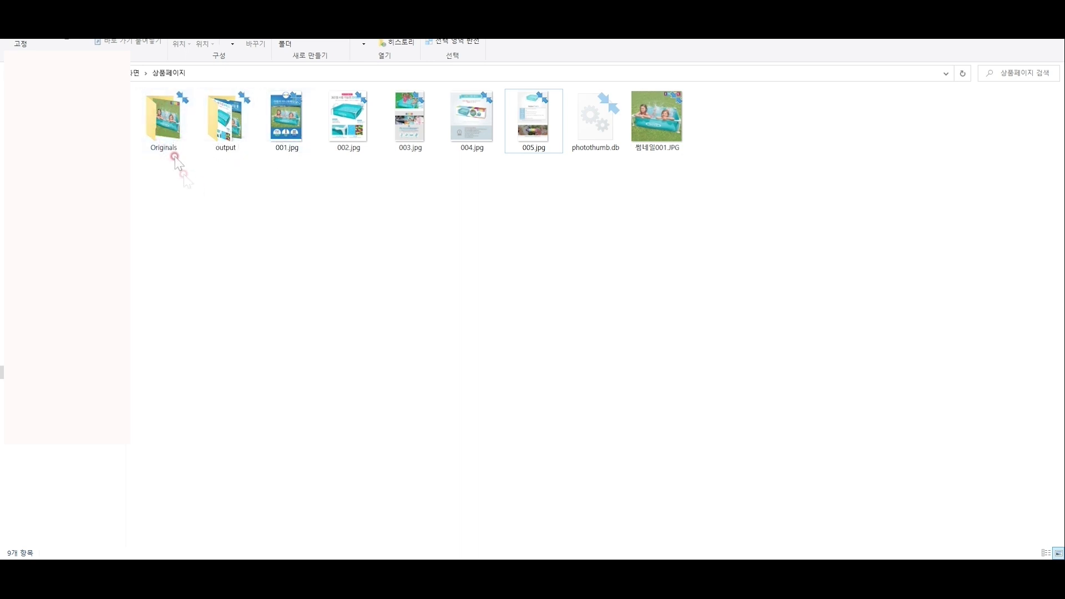
Check the converted images in the output folder and return to the pool's Domeggook product page.
{"action": "double_click", "coordinate": [232, 123]}
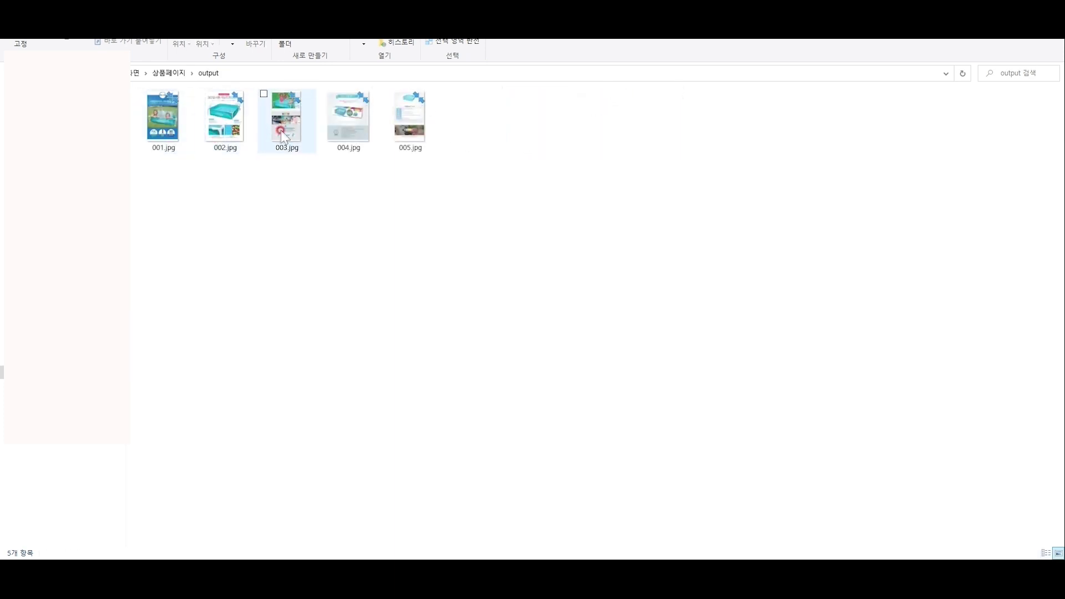
{"action": "key", "text": "alt+Tab"}
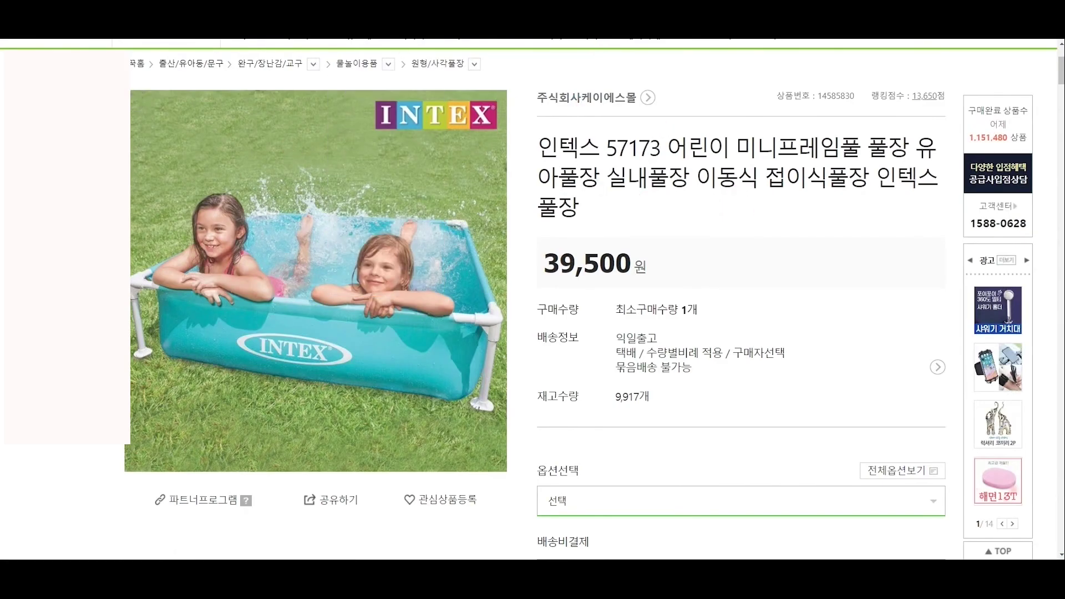
{"action": "key", "text": "alt+Tab"}
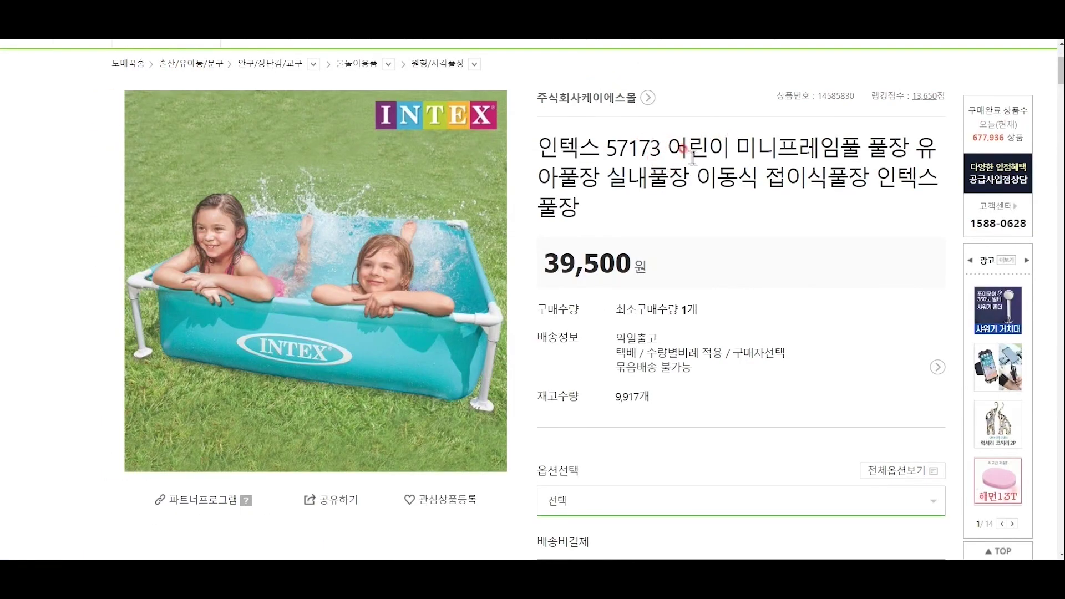
Examine the keywords in the pool's product title, such as 어린이, 실내풀장 and 접이식풀장.
{"action": "left_click_drag", "start_coordinate": [669, 150], "coordinate": [756, 204]}
{"action": "left_click", "coordinate": [756, 204]}
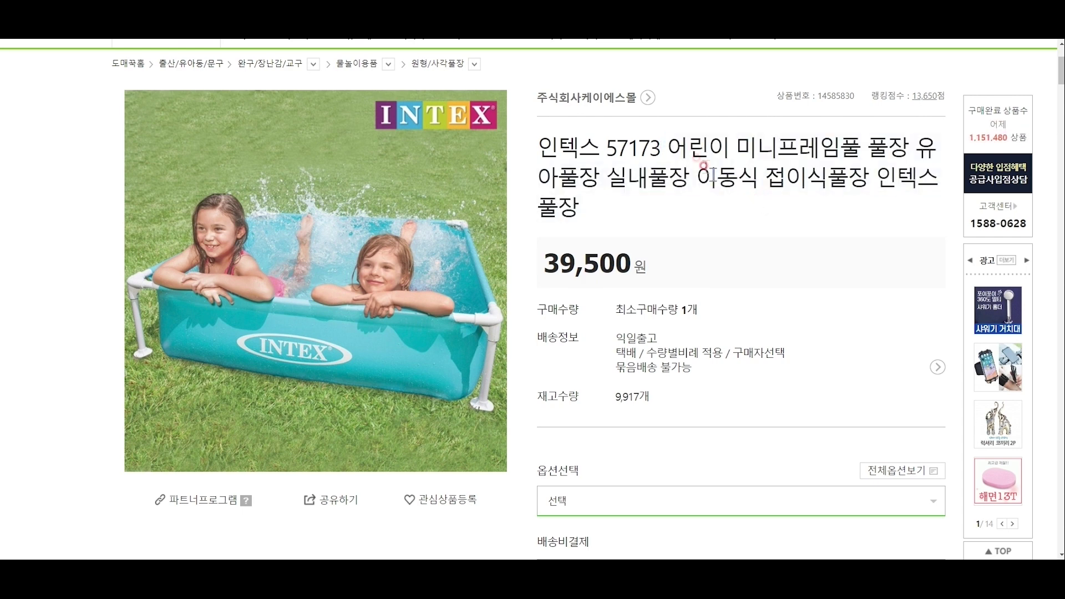
{"action": "left_click_drag", "start_coordinate": [713, 176], "coordinate": [805, 196]}
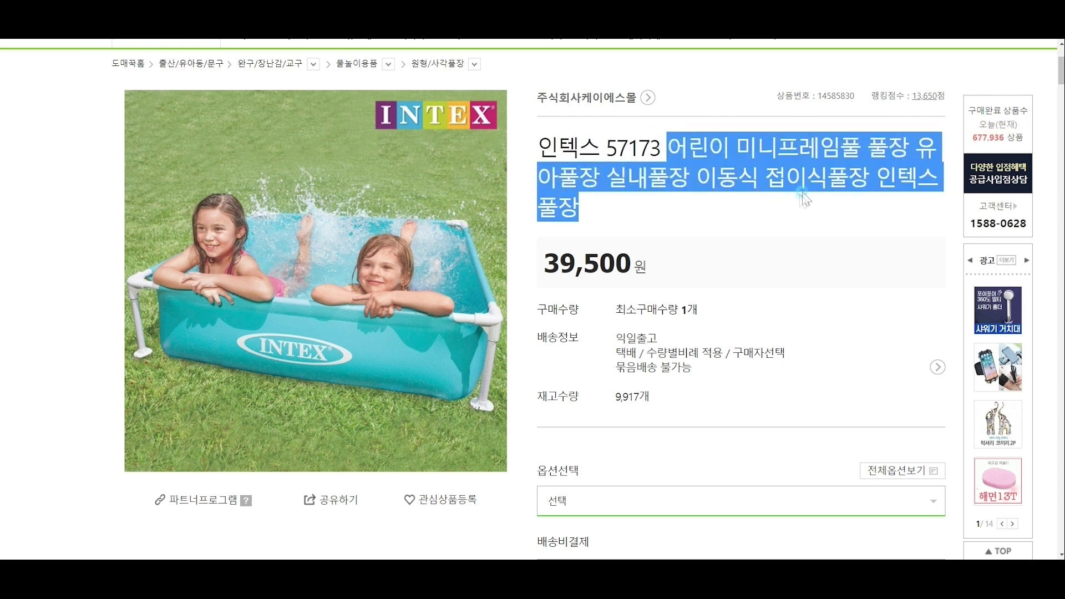
{"action": "left_click", "coordinate": [804, 198]}
{"action": "left_click_drag", "start_coordinate": [627, 176], "coordinate": [690, 176]}
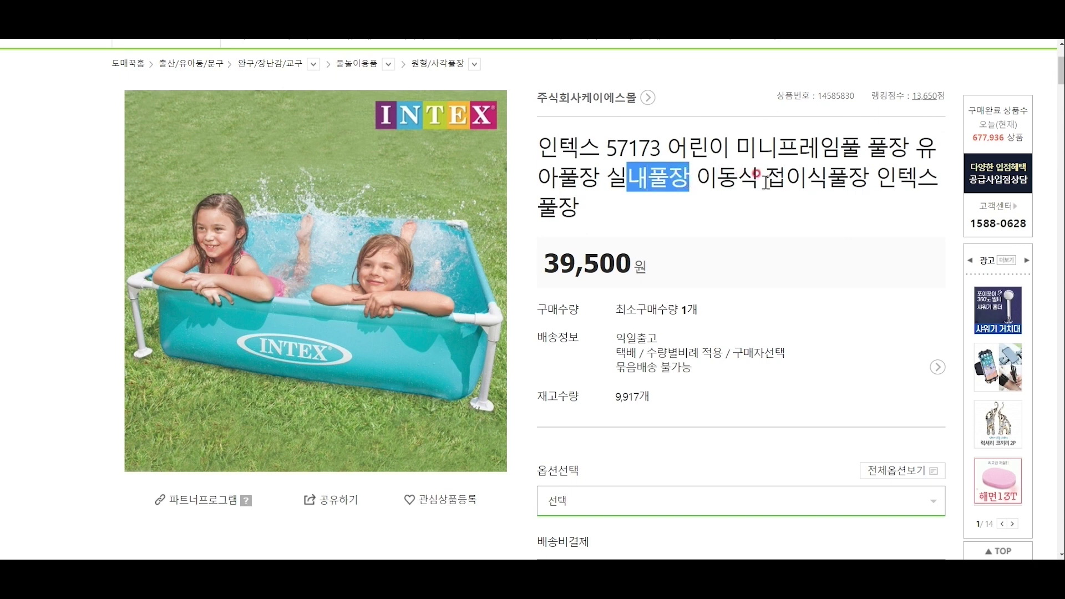
{"action": "left_click_drag", "start_coordinate": [766, 182], "coordinate": [870, 179]}
{"action": "left_click_drag", "start_coordinate": [538, 177], "coordinate": [694, 177]}
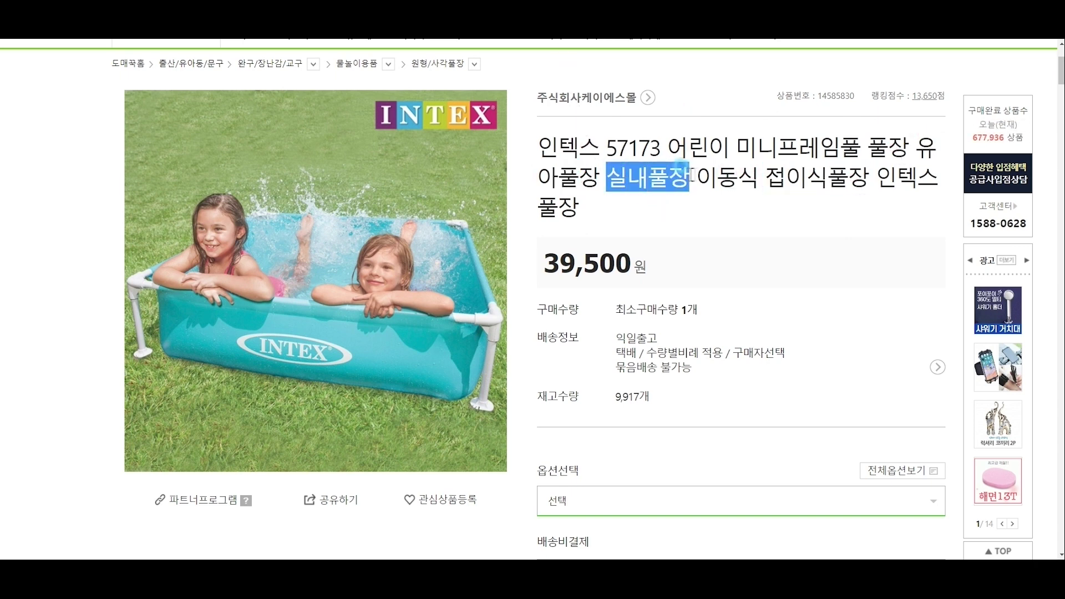
{"action": "left_click", "coordinate": [765, 162]}
{"action": "left_click_drag", "start_coordinate": [774, 169], "coordinate": [852, 177]}
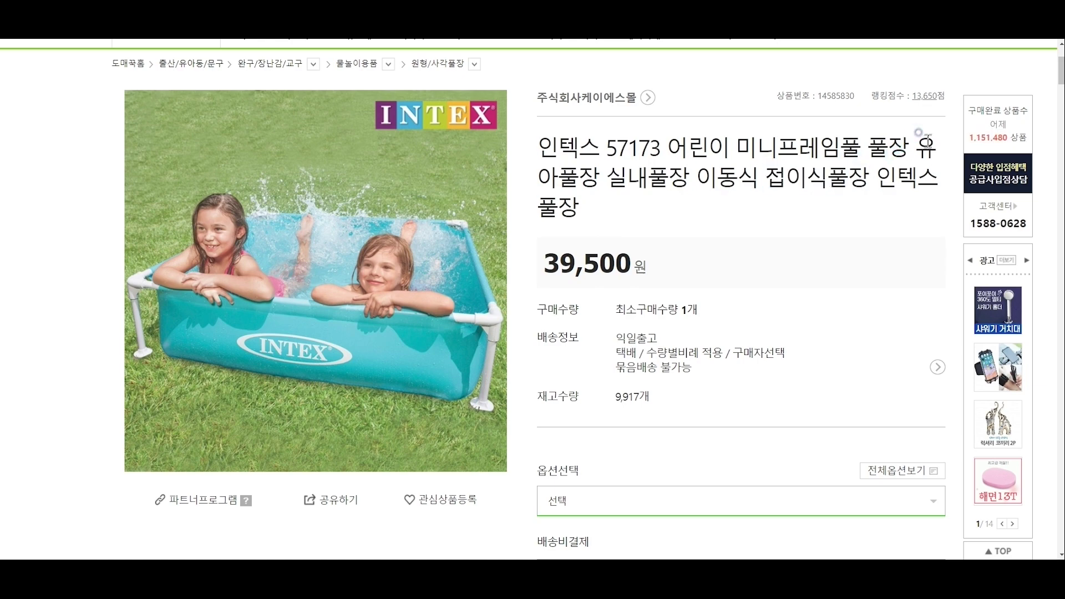
{"action": "left_click_drag", "start_coordinate": [918, 141], "coordinate": [530, 203]}
{"action": "left_click", "coordinate": [547, 189]}
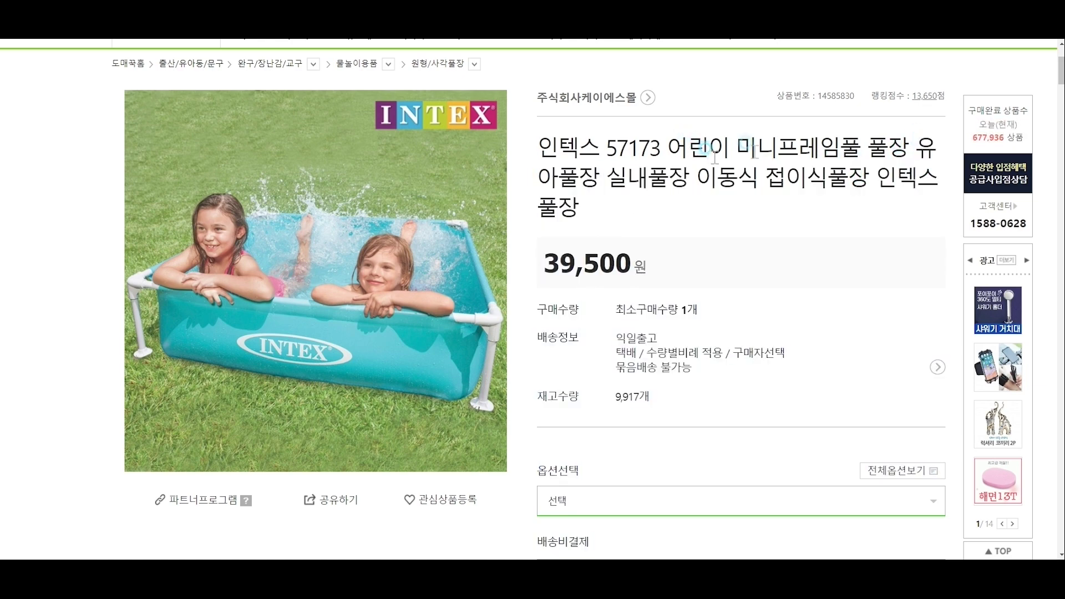
Search Naver Shopping for 어린이풀장 and look through the listed products.
{"action": "left_click", "coordinate": [405, 107]}
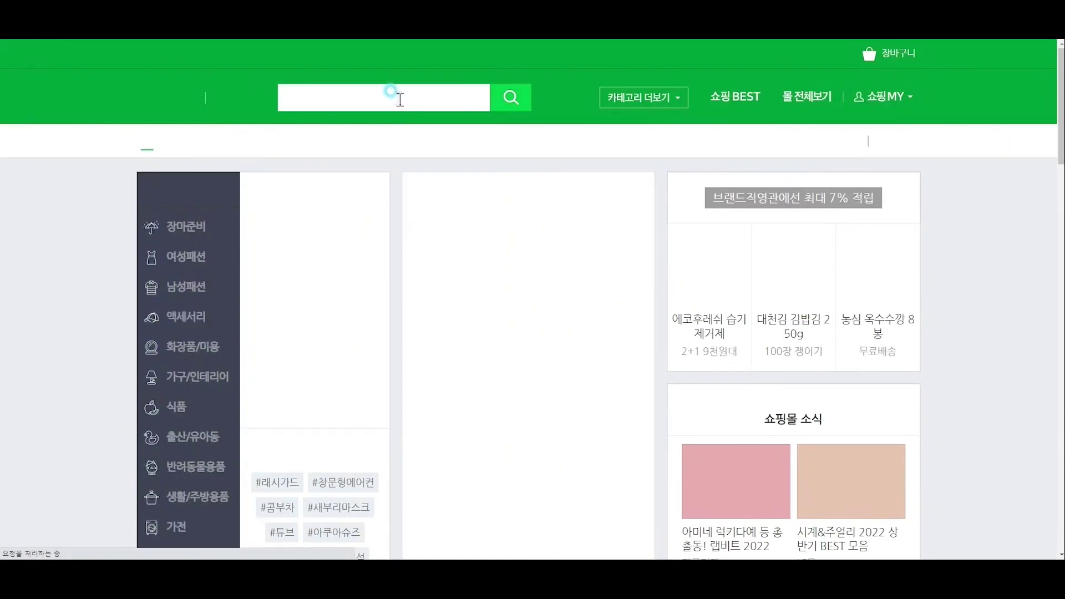
{"action": "type", "text": "어린이풀장"}
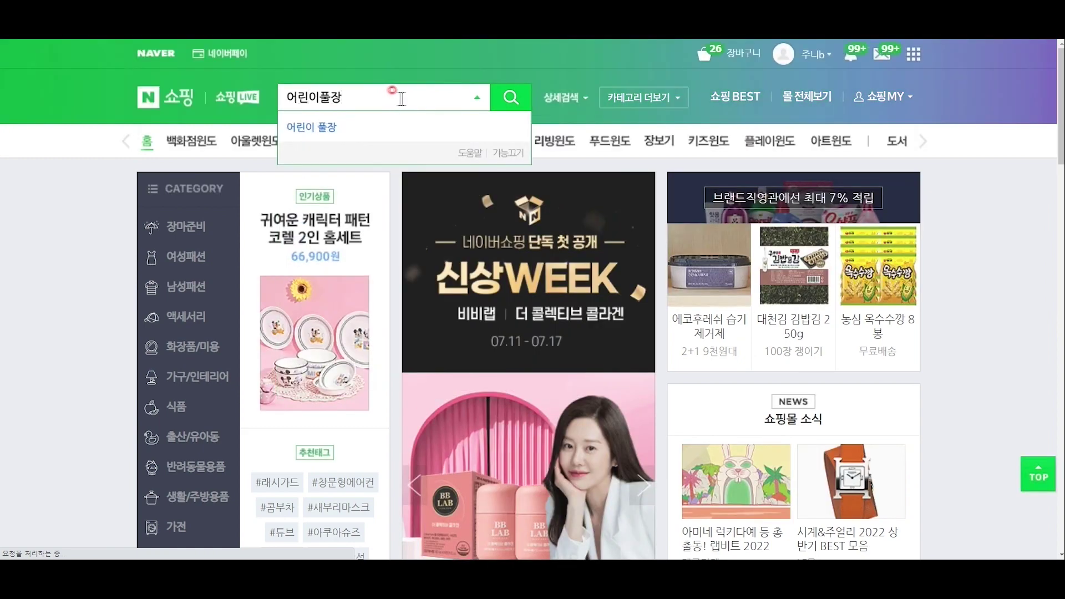
{"action": "key", "text": "Return"}
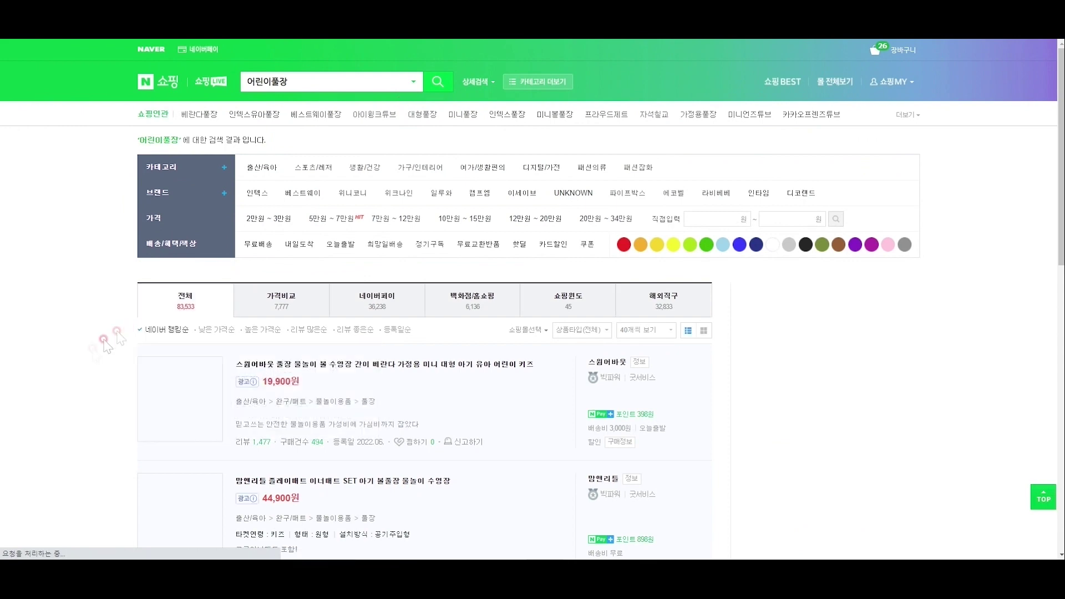
{"action": "scroll", "coordinate": [89, 363], "scroll_direction": "down", "scroll_amount": 2}
{"action": "scroll", "coordinate": [407, 299], "scroll_direction": "down", "scroll_amount": 2}
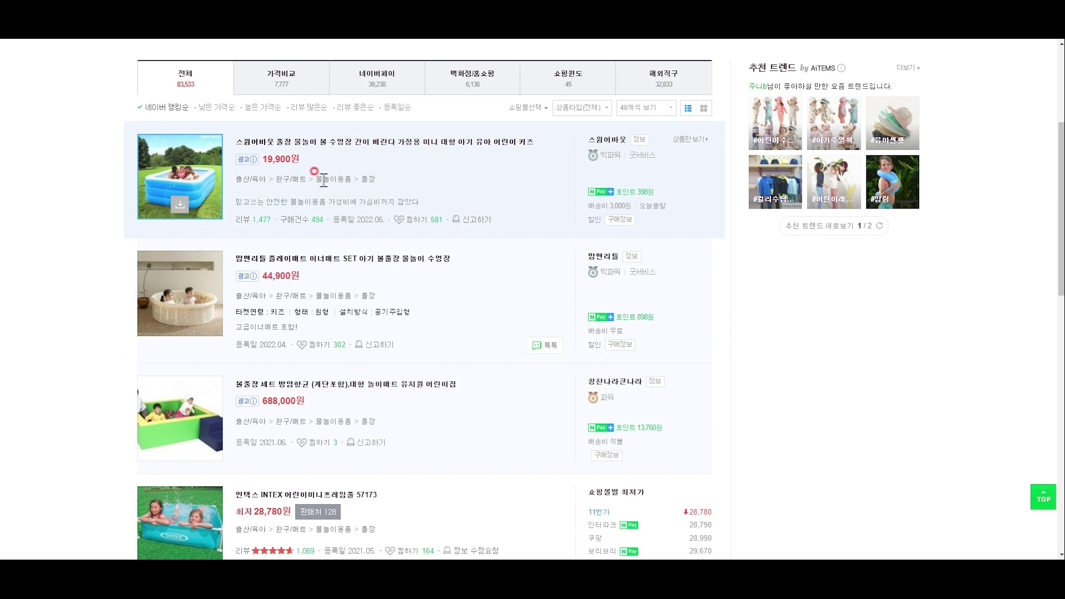
{"action": "scroll", "coordinate": [416, 250], "scroll_direction": "down", "scroll_amount": 1}
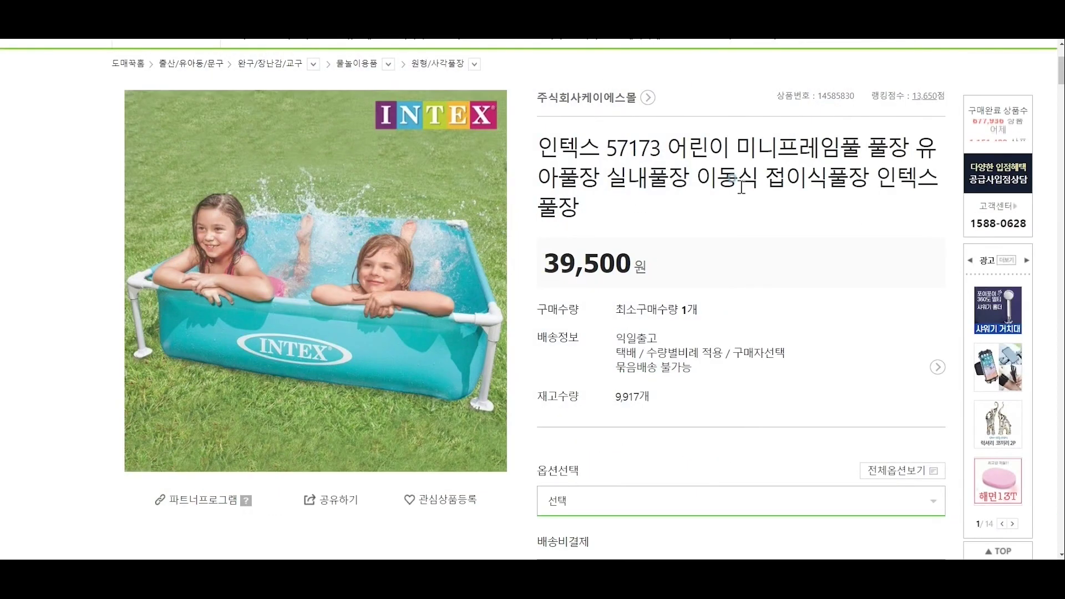
Pick the keyword 실내풀장 from the Domeggook title, search Naver Shopping for it and browse the products.
{"action": "left_click_drag", "start_coordinate": [605, 178], "coordinate": [689, 177]}
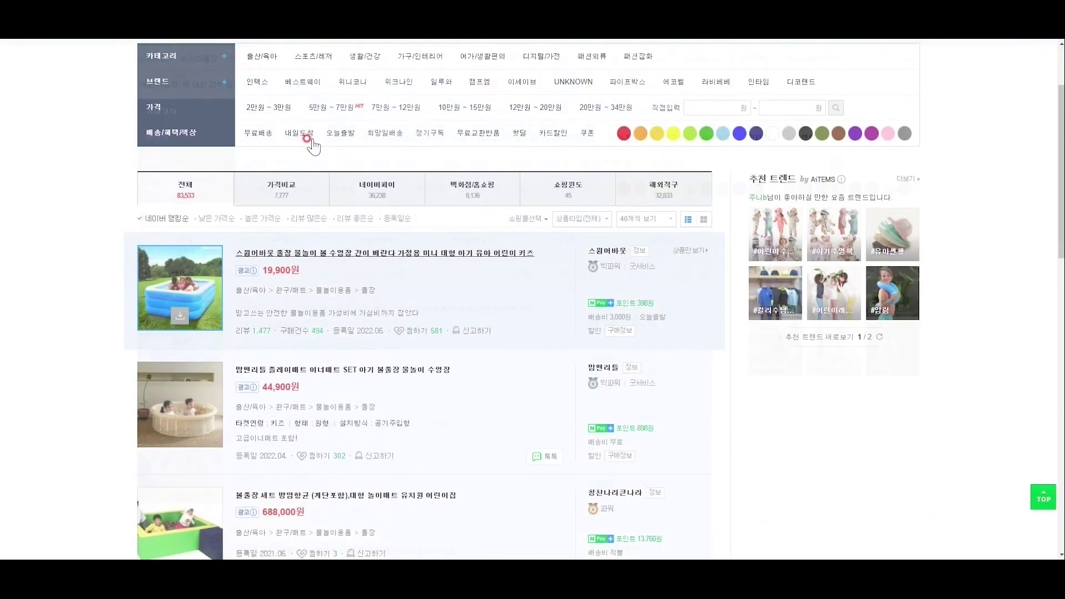
{"action": "scroll", "coordinate": [316, 100], "scroll_direction": "up", "scroll_amount": 2}
{"action": "double_click", "coordinate": [271, 83]}
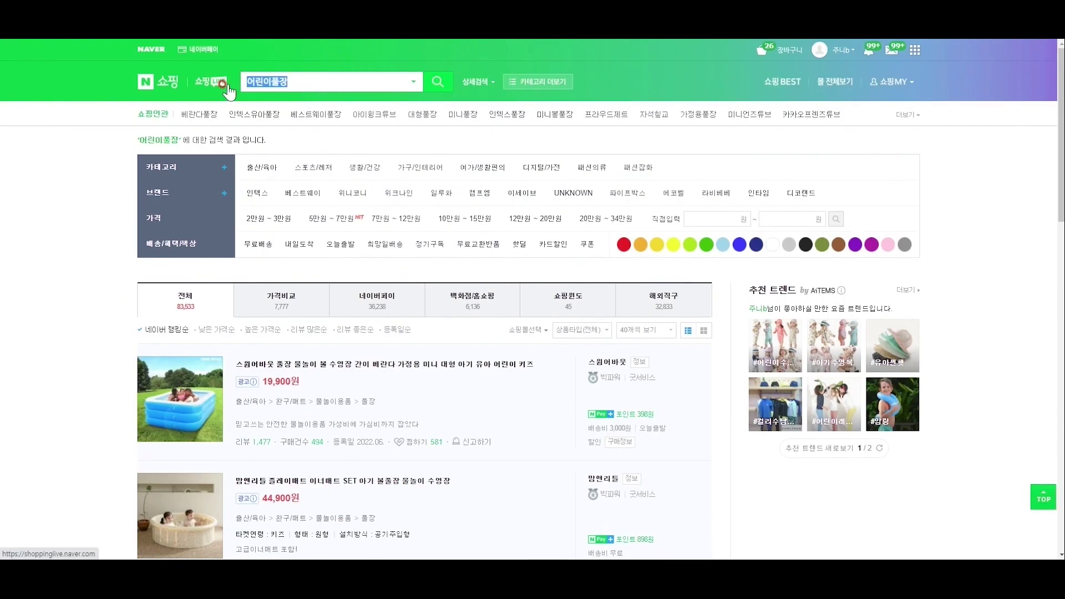
{"action": "type", "text": "실내풀장"}
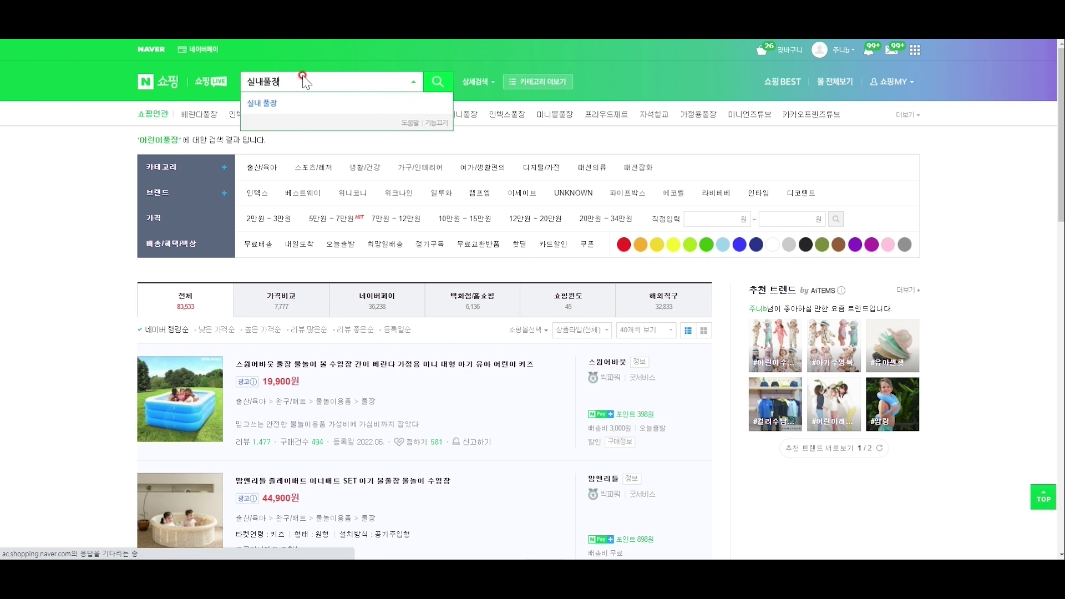
{"action": "key", "text": "Return"}
{"action": "scroll", "coordinate": [67, 405], "scroll_direction": "down", "scroll_amount": 3}
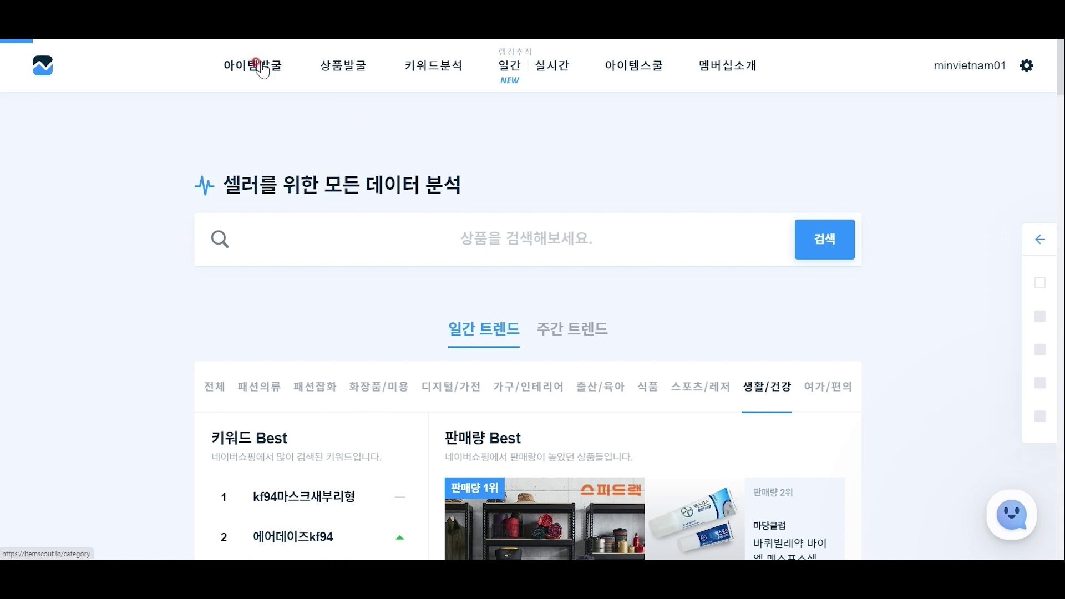
Open Itemscout's item discovery categories and choose 출산/육아 with the subcategory 완구/매트.
{"action": "left_click", "coordinate": [258, 199]}
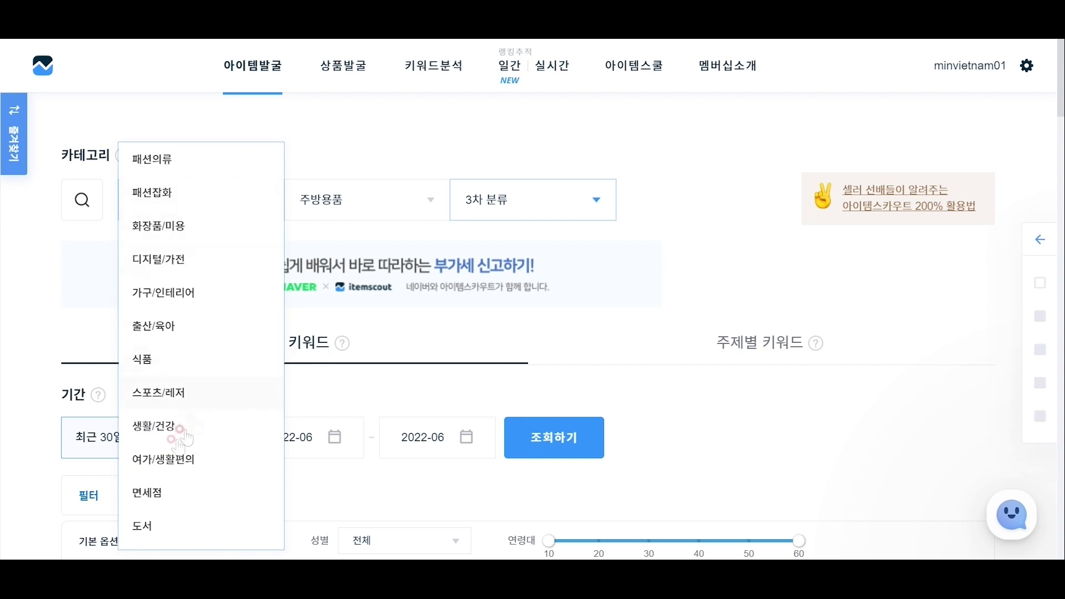
{"action": "scroll", "coordinate": [169, 274], "scroll_direction": "down", "scroll_amount": 1}
{"action": "left_click", "coordinate": [168, 273]}
{"action": "left_click", "coordinate": [393, 147]}
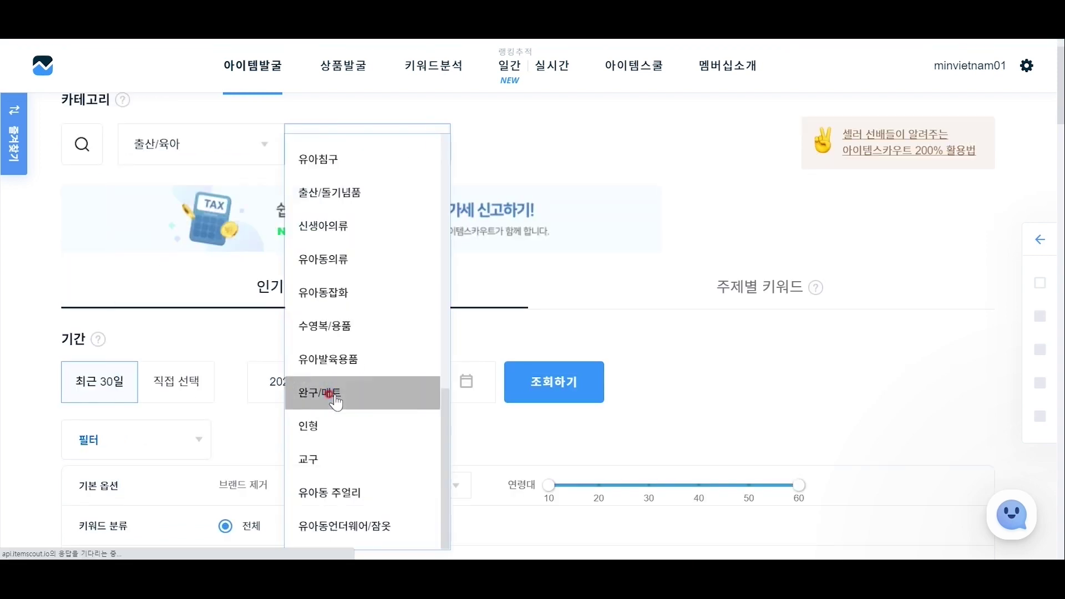
{"action": "left_click", "coordinate": [333, 394]}
{"action": "left_click", "coordinate": [420, 173]}
Narrow the category to 물놀이용품 and 풀장 at the third and fourth levels.
{"action": "left_click", "coordinate": [560, 145]}
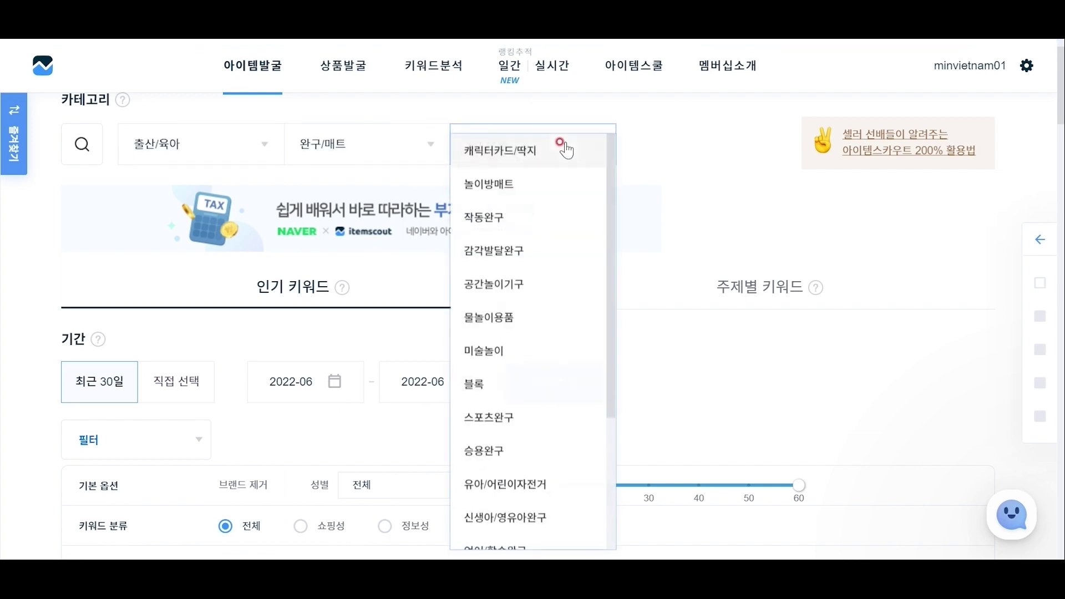
{"action": "scroll", "coordinate": [563, 275], "scroll_direction": "down", "scroll_amount": 3}
{"action": "scroll", "coordinate": [564, 277], "scroll_direction": "up", "scroll_amount": 3}
{"action": "left_click", "coordinate": [542, 374]}
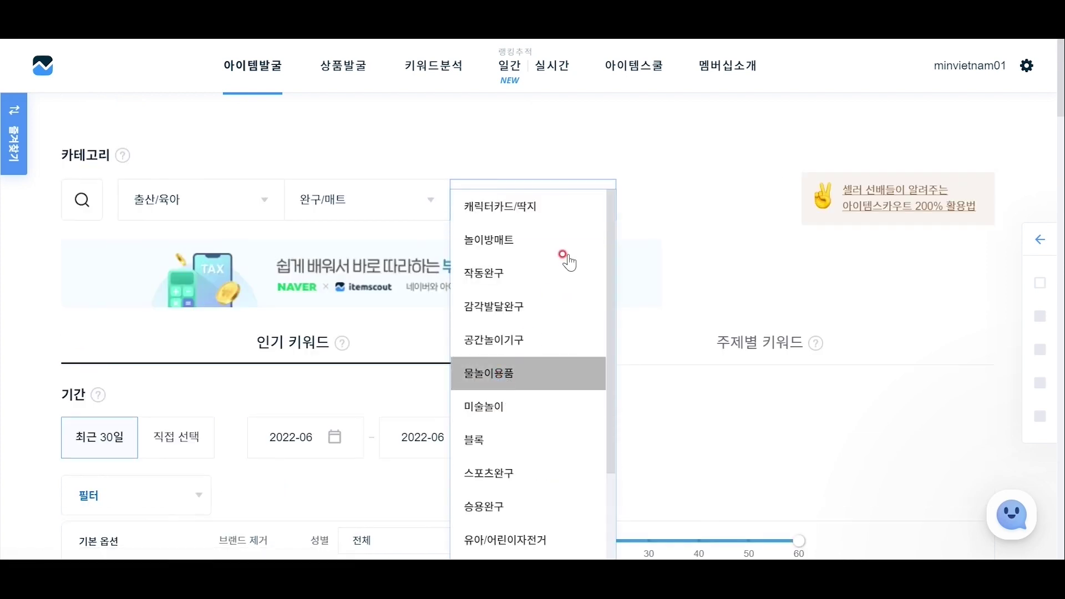
{"action": "left_click", "coordinate": [726, 198]}
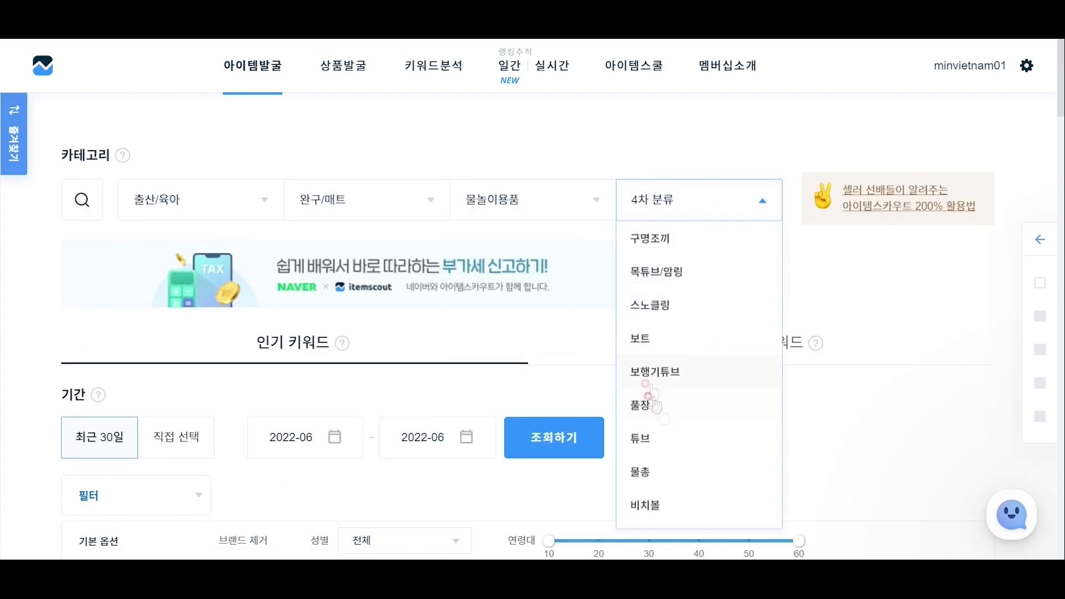
{"action": "left_click", "coordinate": [644, 409]}
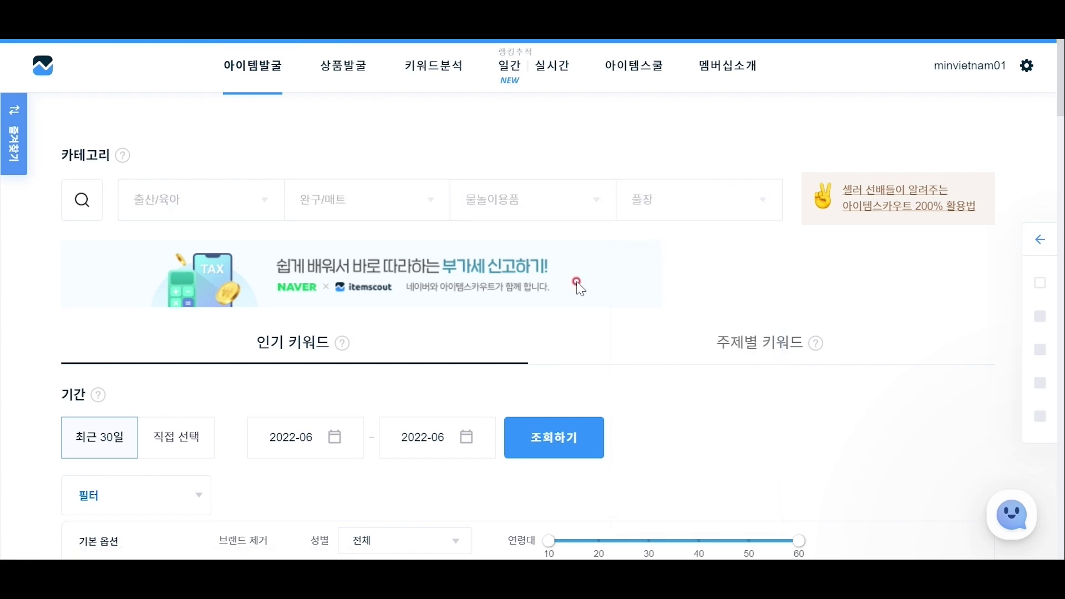
Export the 풀장 keyword list for the last 30 days as a spreadsheet and open it in Excel.
{"action": "scroll", "coordinate": [580, 289], "scroll_direction": "down", "scroll_amount": 10}
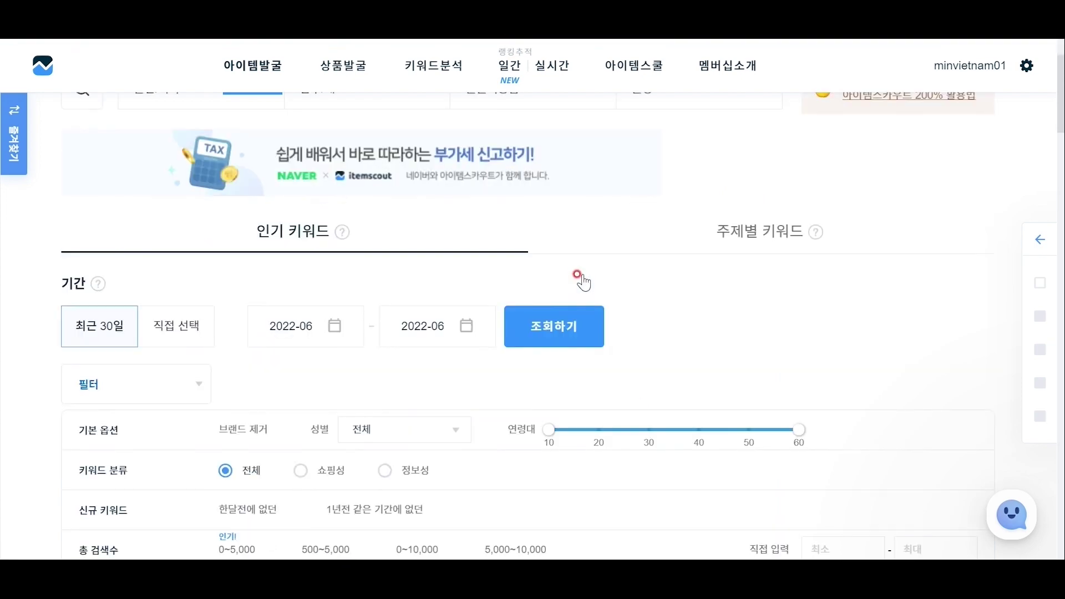
{"action": "scroll", "coordinate": [582, 269], "scroll_direction": "down", "scroll_amount": 2}
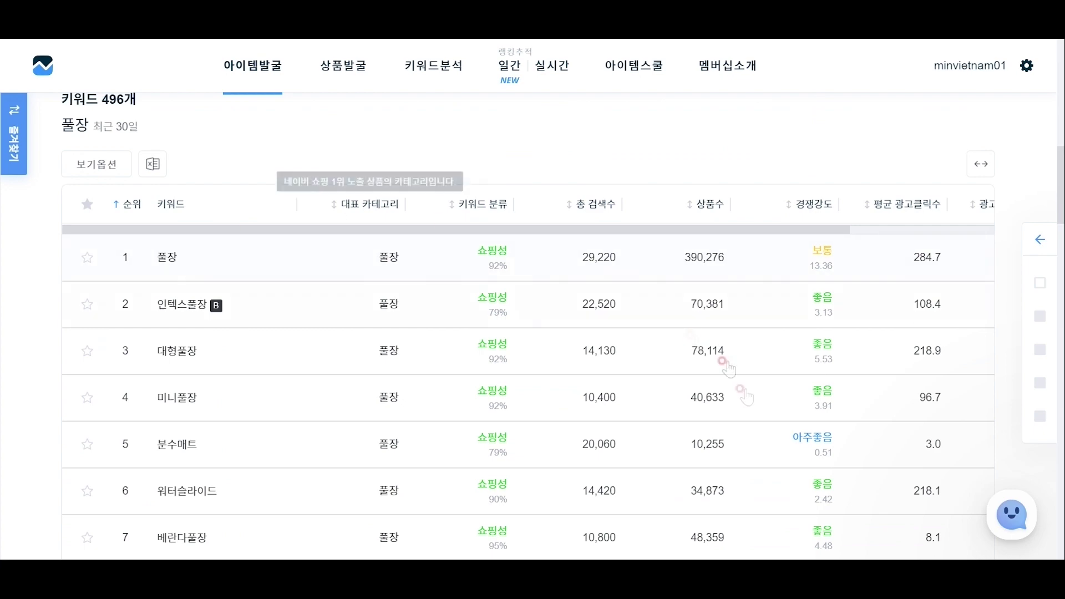
{"action": "left_click", "coordinate": [154, 172]}
{"action": "scroll", "coordinate": [190, 302], "scroll_direction": "down", "scroll_amount": 2}
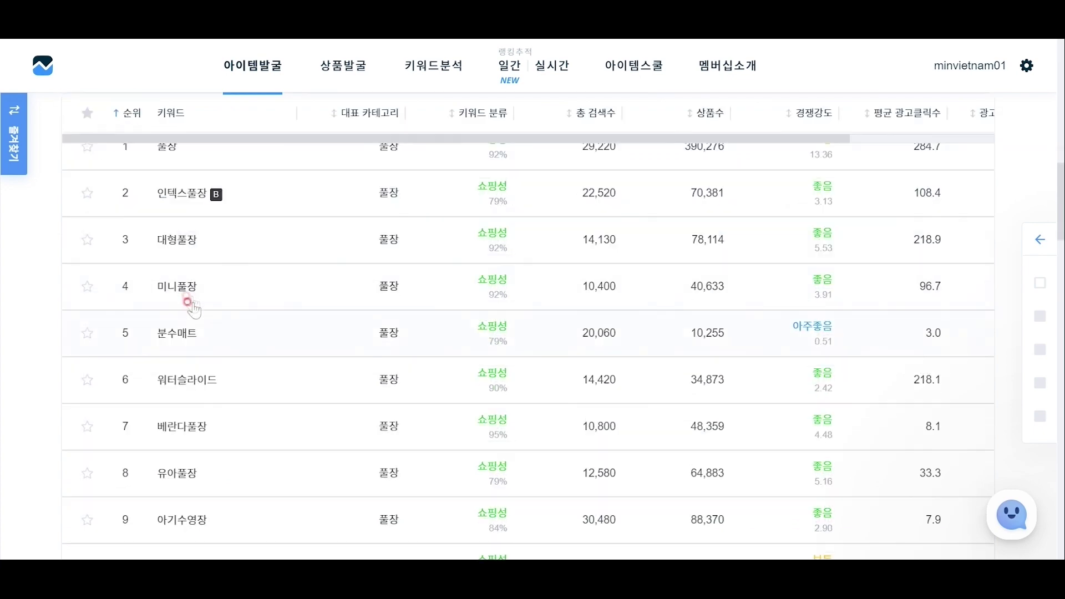
{"action": "scroll", "coordinate": [432, 351], "scroll_direction": "up", "scroll_amount": 3}
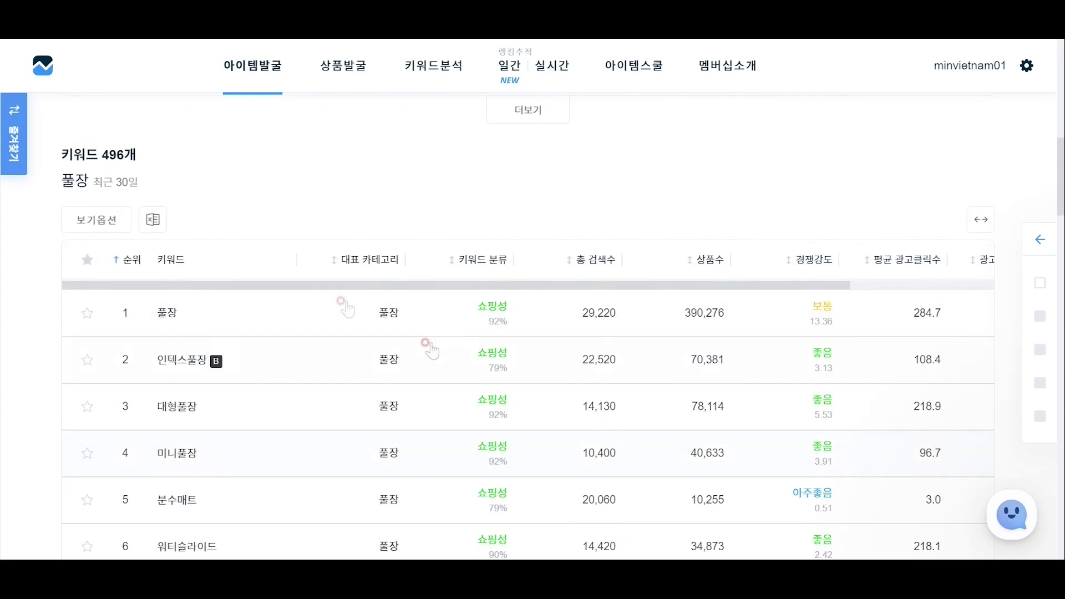
{"action": "left_click", "coordinate": [148, 222]}
{"action": "left_click", "coordinate": [154, 220]}
{"action": "left_click", "coordinate": [778, 181]}
{"action": "key", "text": "alt+Tab"}
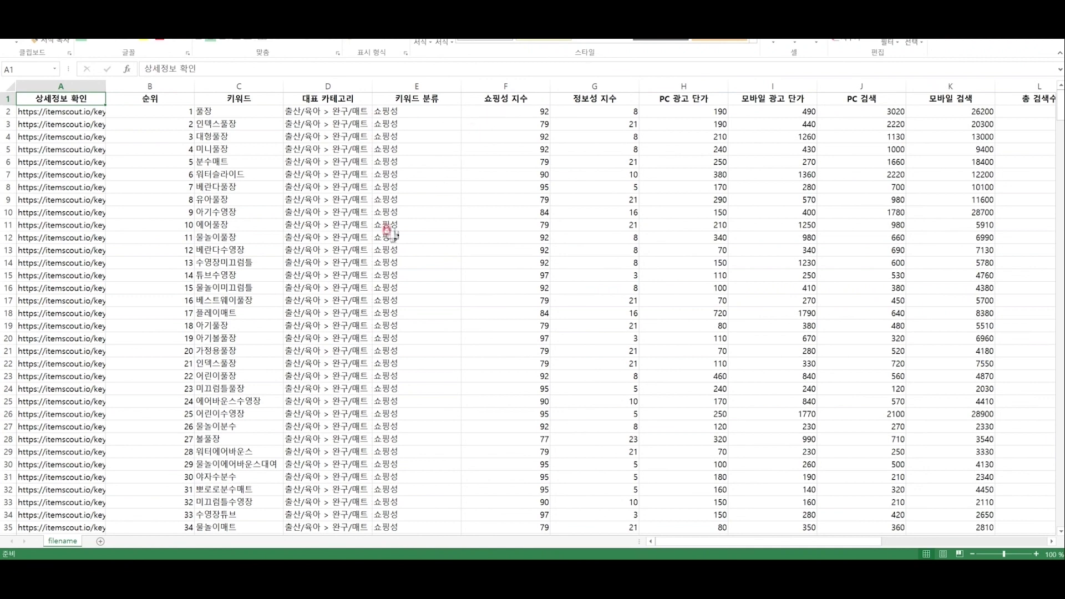
Delete every column except 키워드, 총 검색수, 상품수 and 경쟁강도 from the keyword sheet.
{"action": "left_click", "coordinate": [66, 86]}
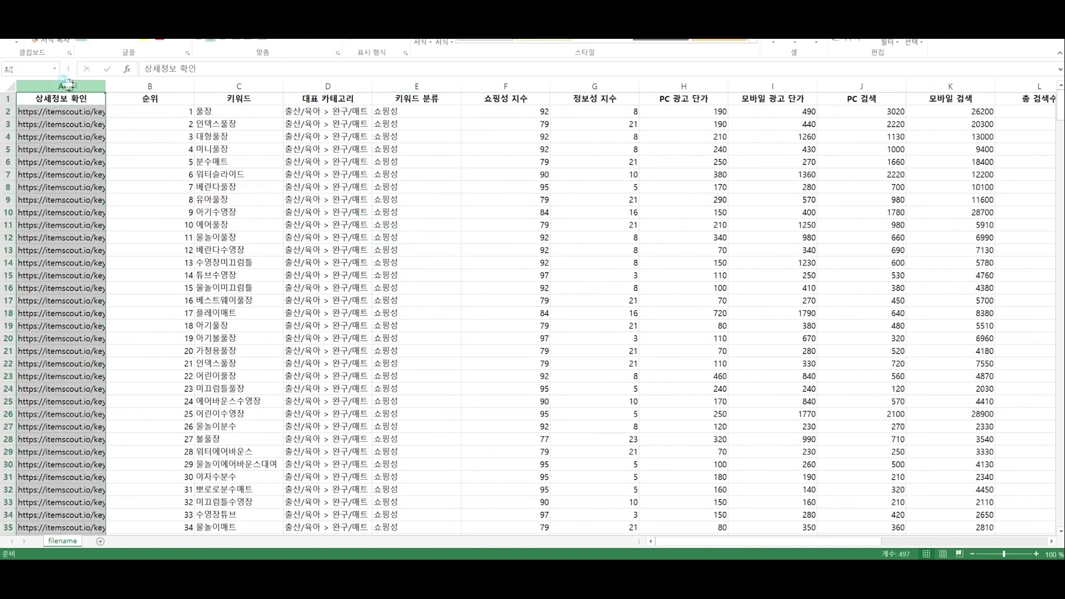
{"action": "left_click_drag", "start_coordinate": [66, 86], "coordinate": [765, 83]}
{"action": "right_click", "coordinate": [141, 88]}
{"action": "left_click", "coordinate": [164, 189]}
{"action": "key", "text": "ctrl+minus"}
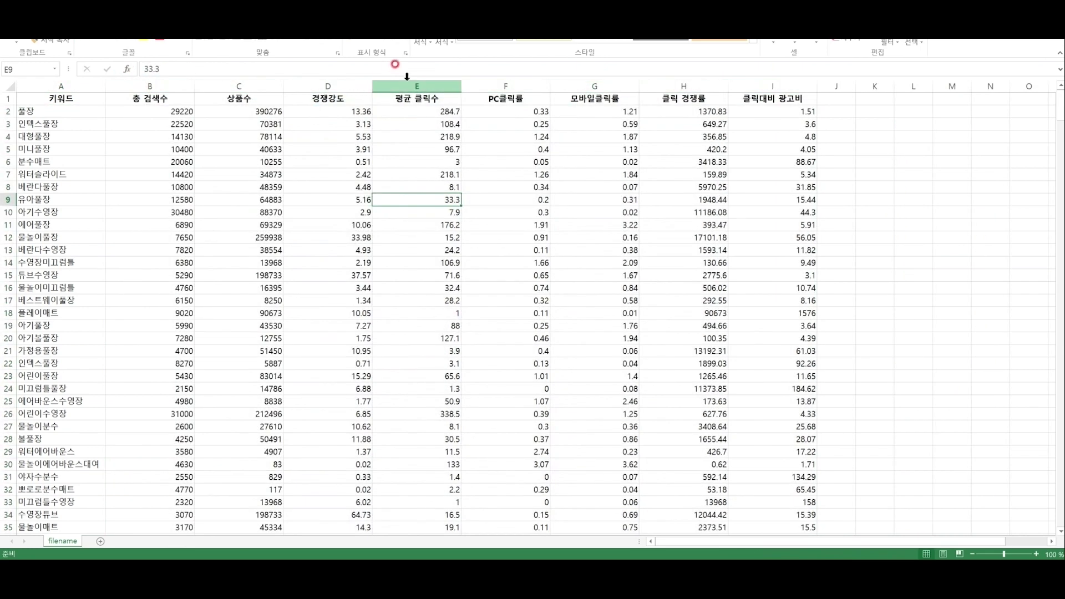
{"action": "left_click_drag", "start_coordinate": [408, 76], "coordinate": [744, 67]}
{"action": "key", "text": "ctrl+minus"}
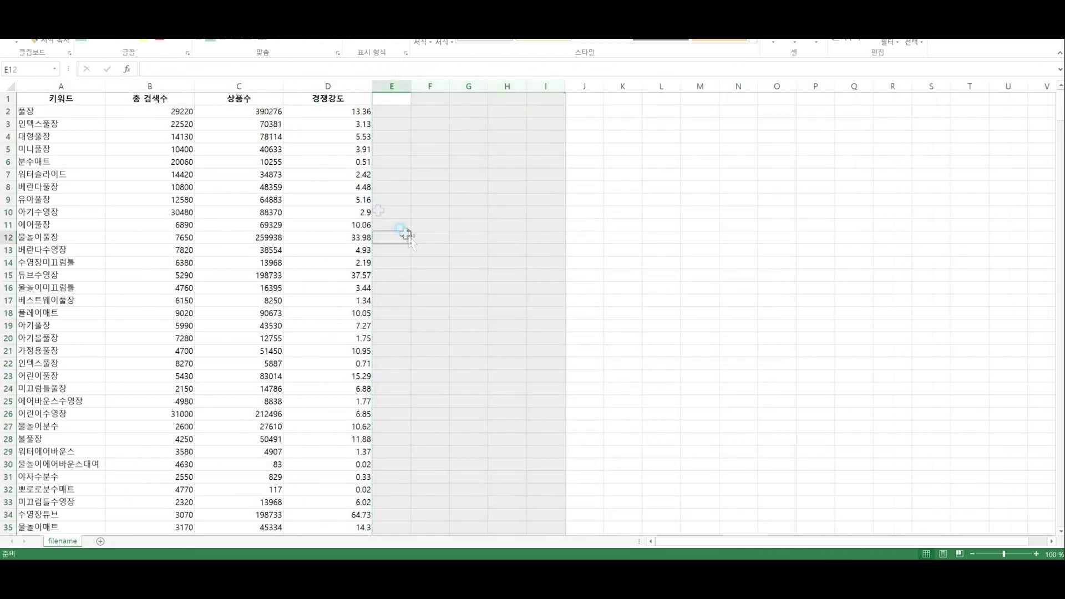
Insert an empty column before 키워드 and add filters to the header row.
{"action": "left_click", "coordinate": [61, 86]}
{"action": "key", "text": "ctrl+plus"}
{"action": "left_click", "coordinate": [8, 98]}
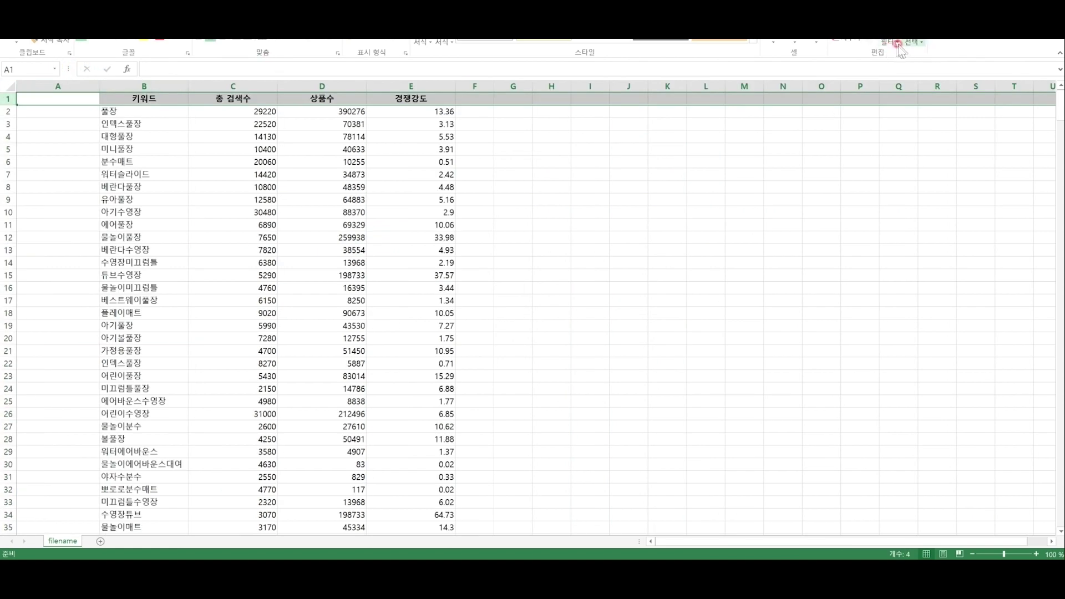
{"action": "left_click", "coordinate": [899, 44]}
{"action": "left_click", "coordinate": [896, 97]}
{"action": "left_click", "coordinate": [472, 162]}
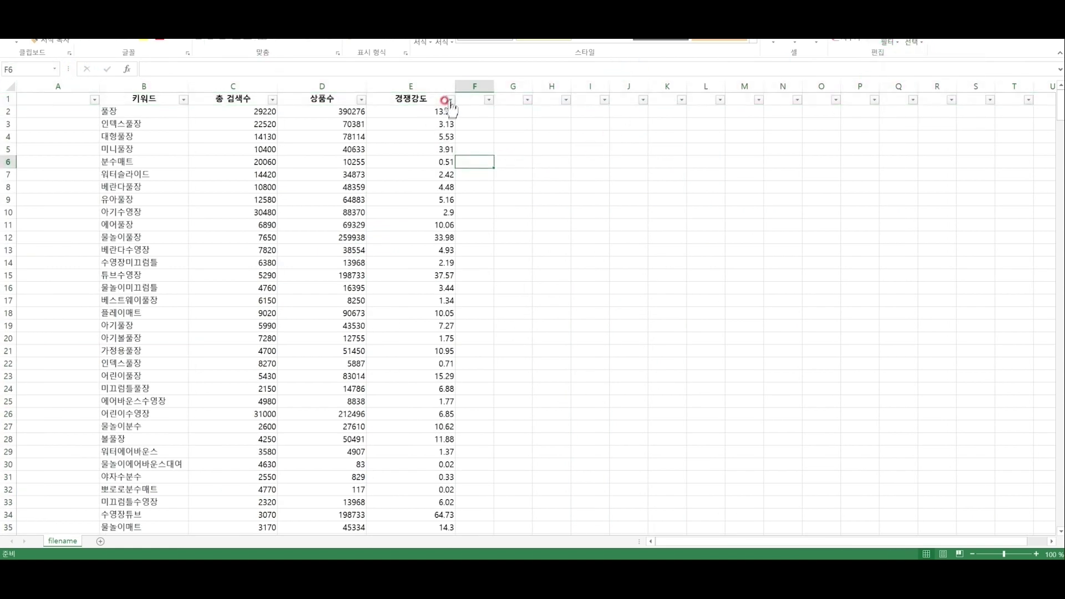
Sort the keyword table by 경쟁강도 in ascending order.
{"action": "left_click", "coordinate": [450, 100]}
{"action": "left_click", "coordinate": [424, 113]}
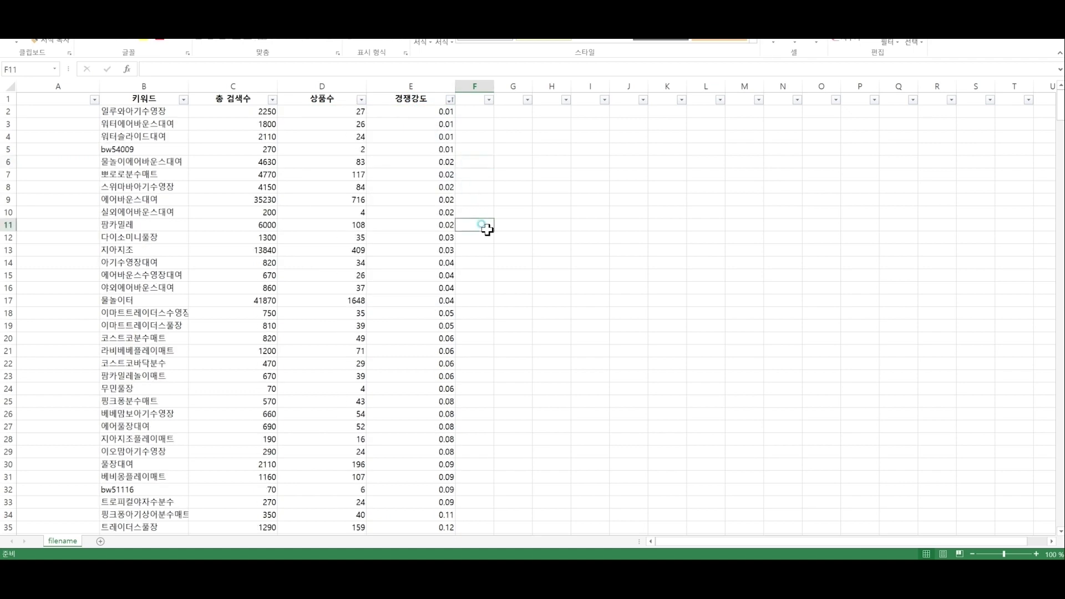
{"action": "left_click", "coordinate": [413, 186]}
Freeze the header row above row 2 of the keyword sheet.
{"action": "scroll", "coordinate": [445, 193], "scroll_direction": "down", "scroll_amount": 1}
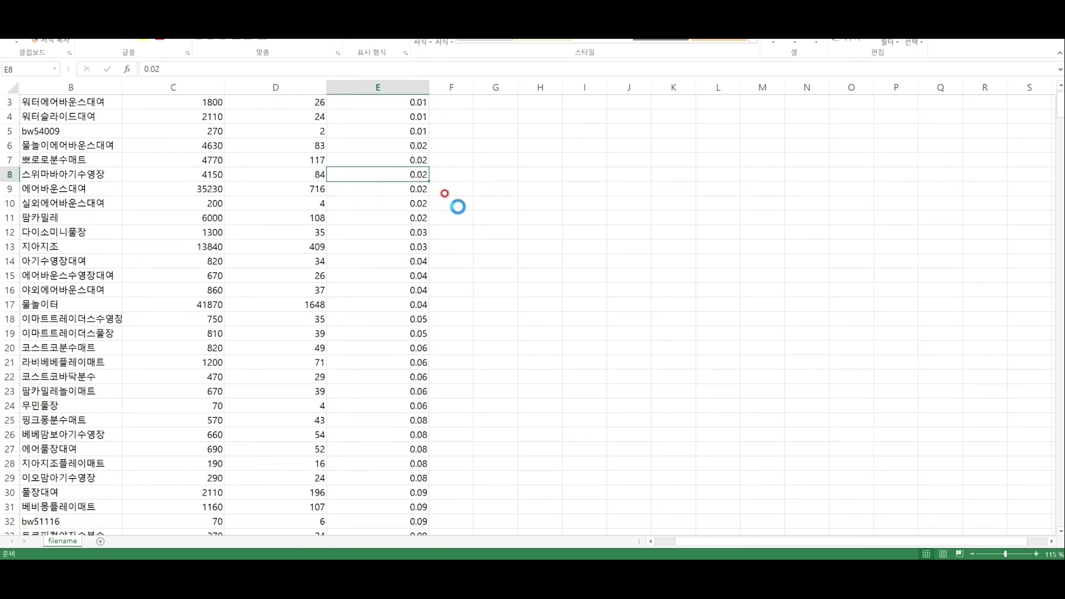
{"action": "scroll", "coordinate": [445, 193], "scroll_direction": "up", "scroll_amount": 3, "text": "ctrl"}
{"action": "left_click_drag", "start_coordinate": [721, 541], "coordinate": [642, 541]}
{"action": "scroll", "coordinate": [541, 348], "scroll_direction": "up", "scroll_amount": 2}
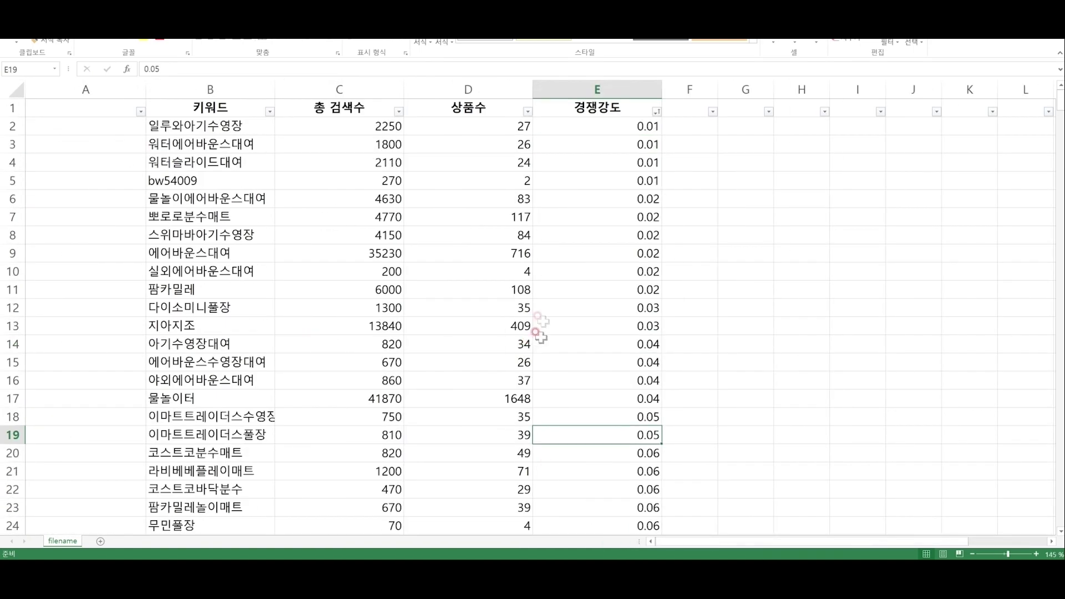
{"action": "left_click_drag", "start_coordinate": [633, 345], "coordinate": [632, 362]}
{"action": "left_click", "coordinate": [553, 218]}
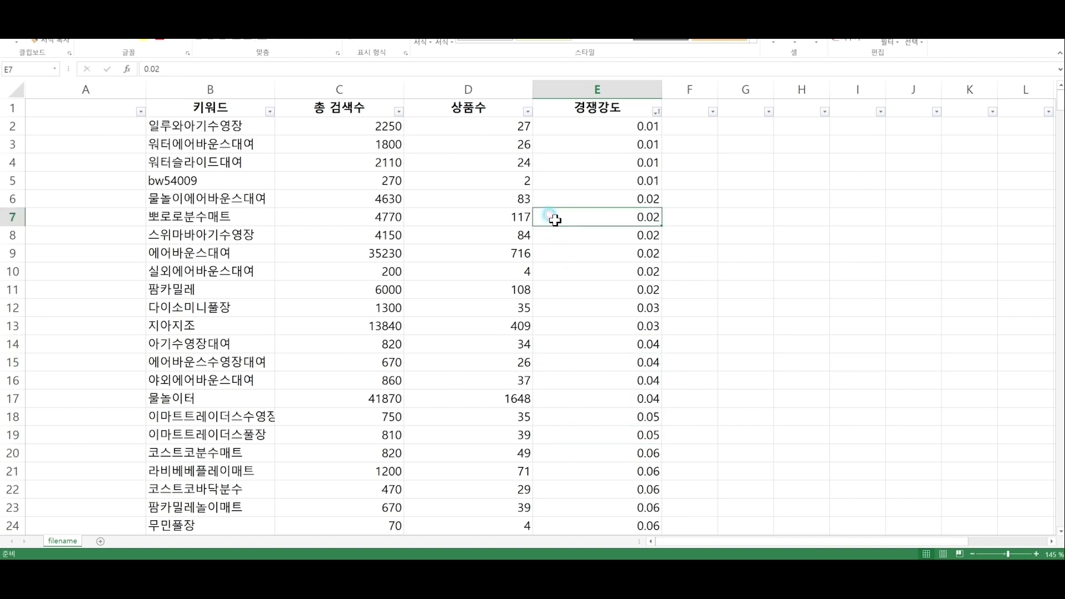
{"action": "left_click", "coordinate": [12, 126]}
{"action": "left_click", "coordinate": [349, 43]}
{"action": "left_click", "coordinate": [370, 77]}
{"action": "left_click", "coordinate": [339, 217]}
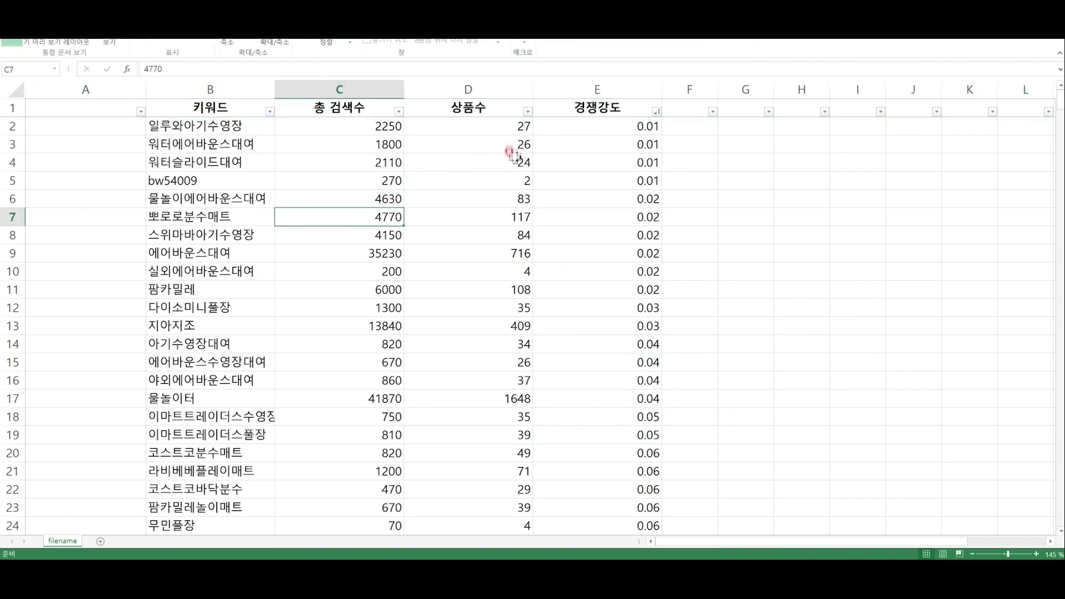
Narrow the 총 검색수, 상품수 and 경쟁강도 columns to one equal width.
{"action": "left_click", "coordinate": [451, 145]}
{"action": "left_click", "coordinate": [578, 128]}
{"action": "scroll", "coordinate": [583, 161], "scroll_direction": "down", "scroll_amount": 5}
{"action": "scroll", "coordinate": [589, 171], "scroll_direction": "up", "scroll_amount": 5}
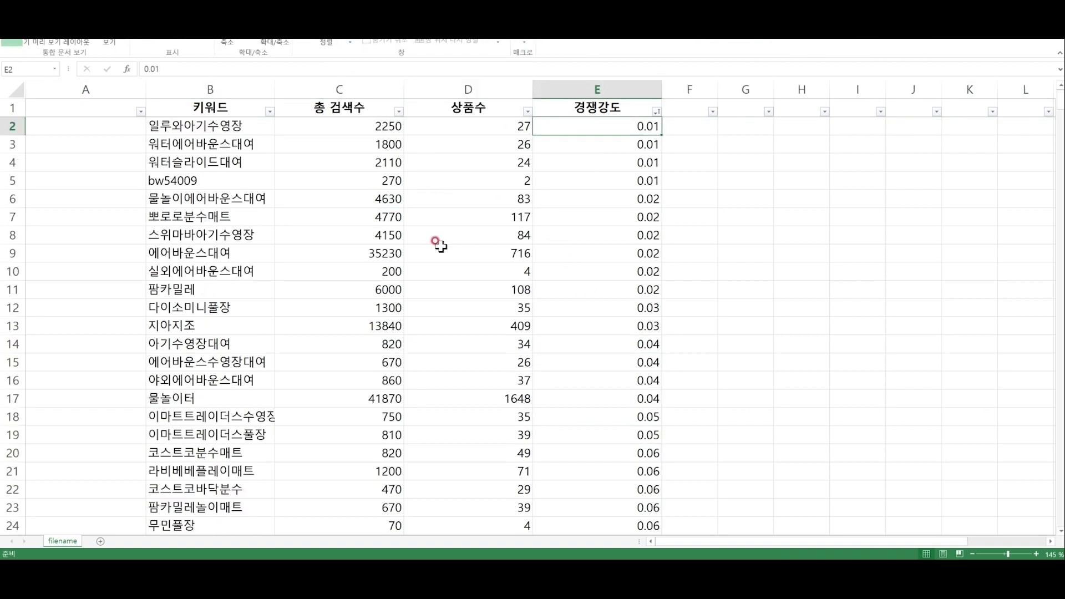
{"action": "scroll", "coordinate": [508, 222], "scroll_direction": "up", "scroll_amount": 1}
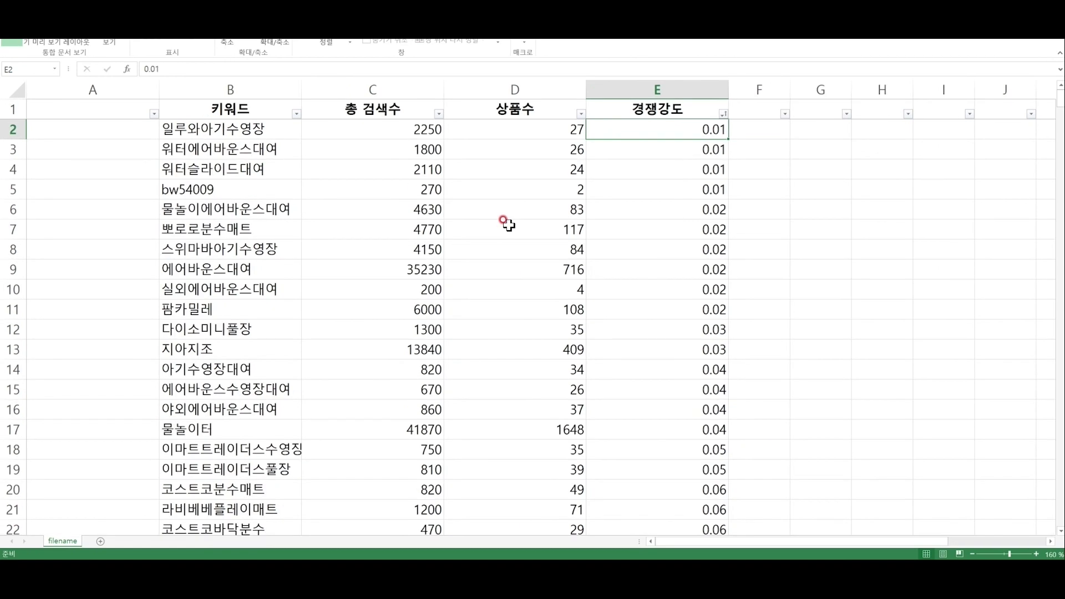
{"action": "left_click", "coordinate": [606, 170]}
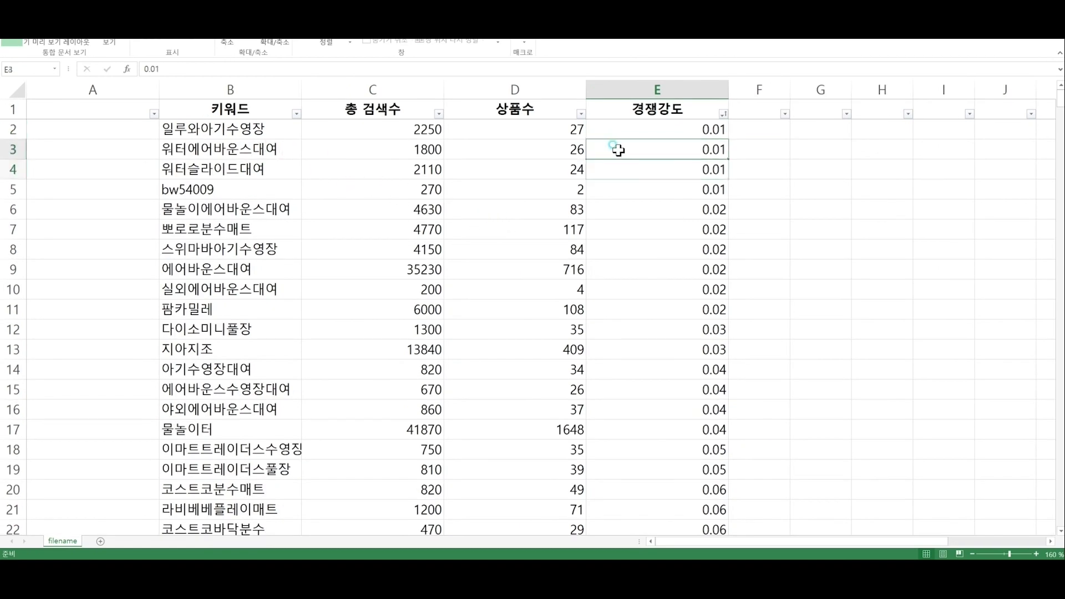
{"action": "left_click_drag", "start_coordinate": [373, 89], "coordinate": [551, 89]}
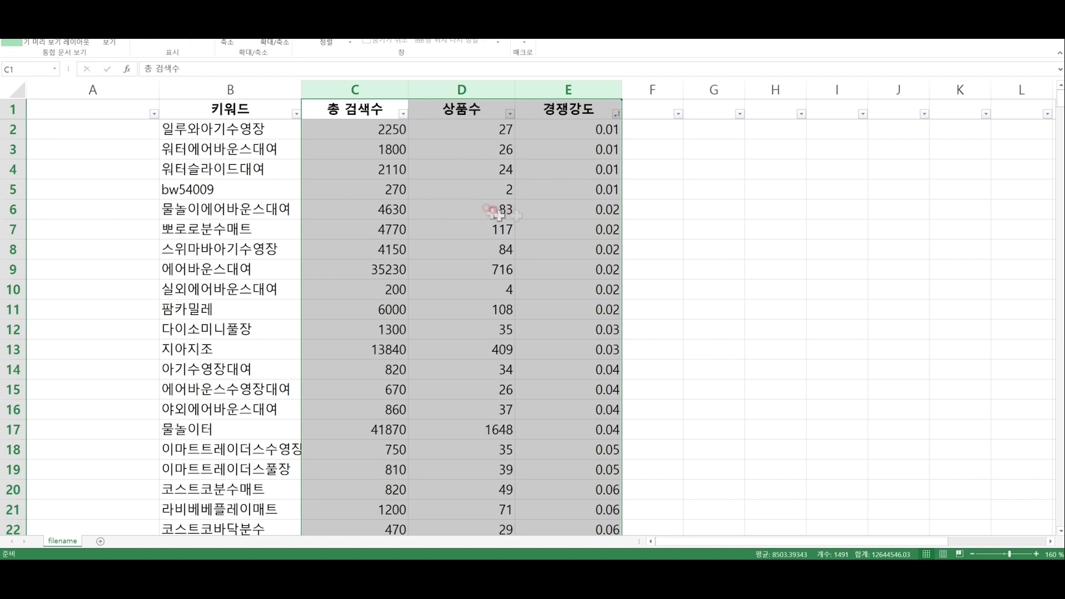
{"action": "left_click", "coordinate": [647, 213]}
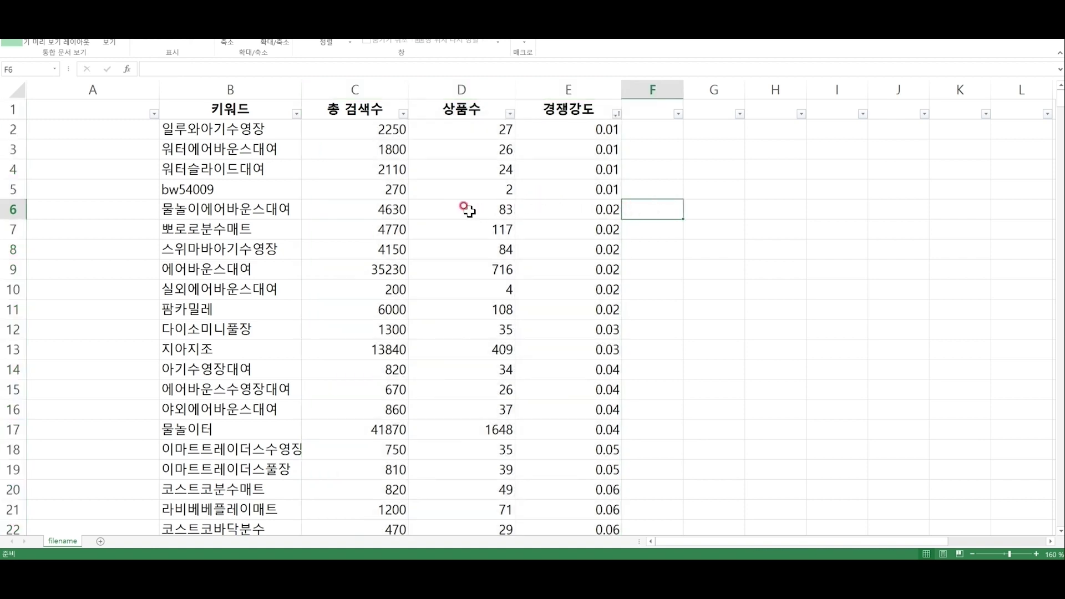
Compare the search volume, product count and competition figures of the first keywords in the sorted table.
{"action": "left_click", "coordinate": [395, 184]}
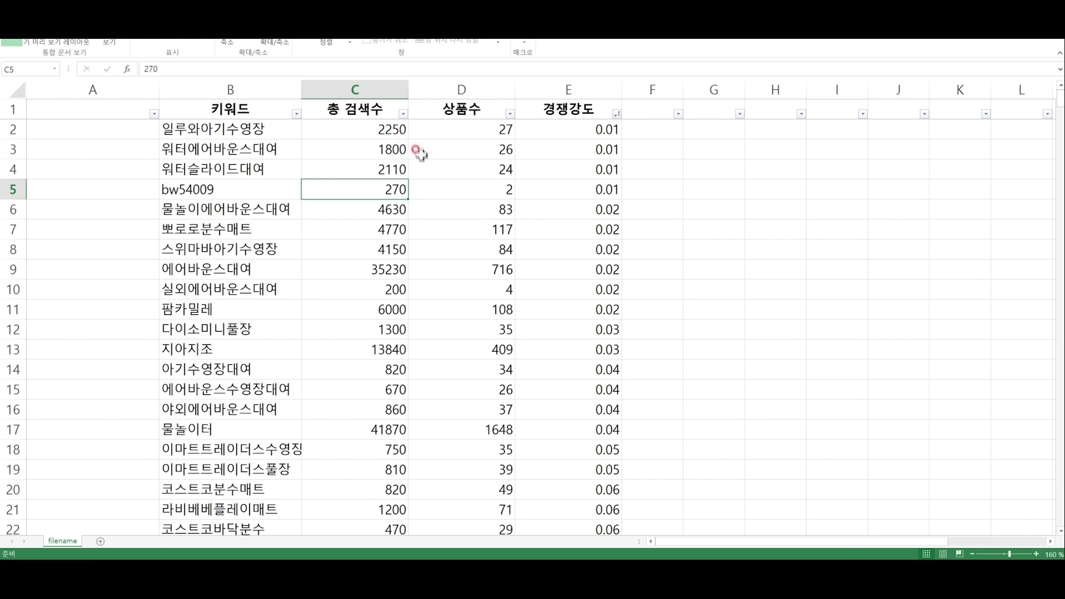
{"action": "left_click", "coordinate": [443, 242]}
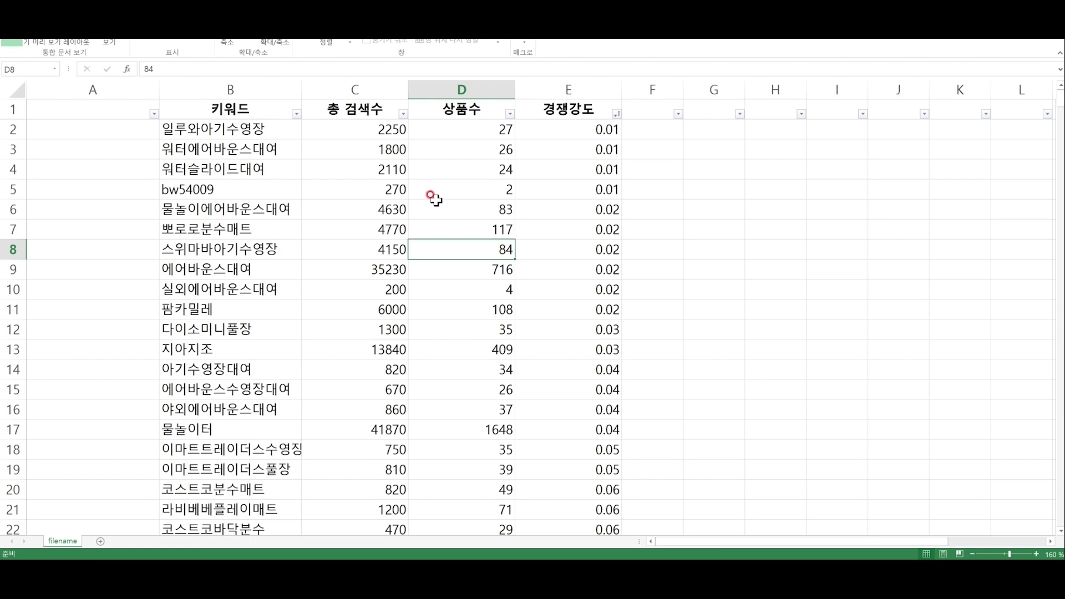
{"action": "left_click", "coordinate": [241, 188]}
{"action": "left_click", "coordinate": [588, 134]}
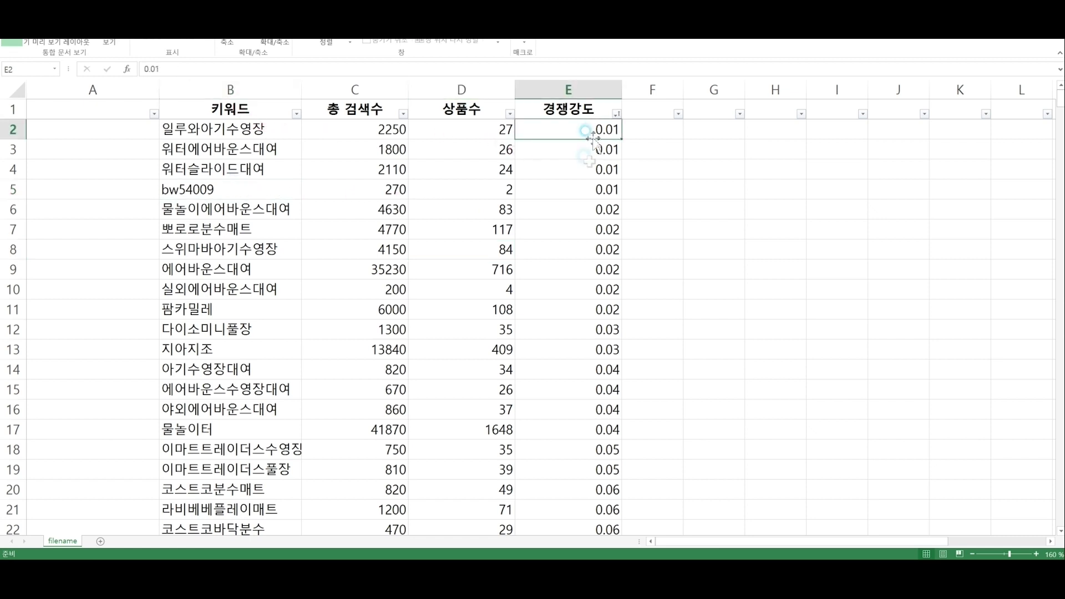
{"action": "left_click", "coordinate": [588, 149]}
Read through the lowest-competition keywords from row 2 down to row 25 and judge which ones suit the pool product.
{"action": "left_click", "coordinate": [208, 151]}
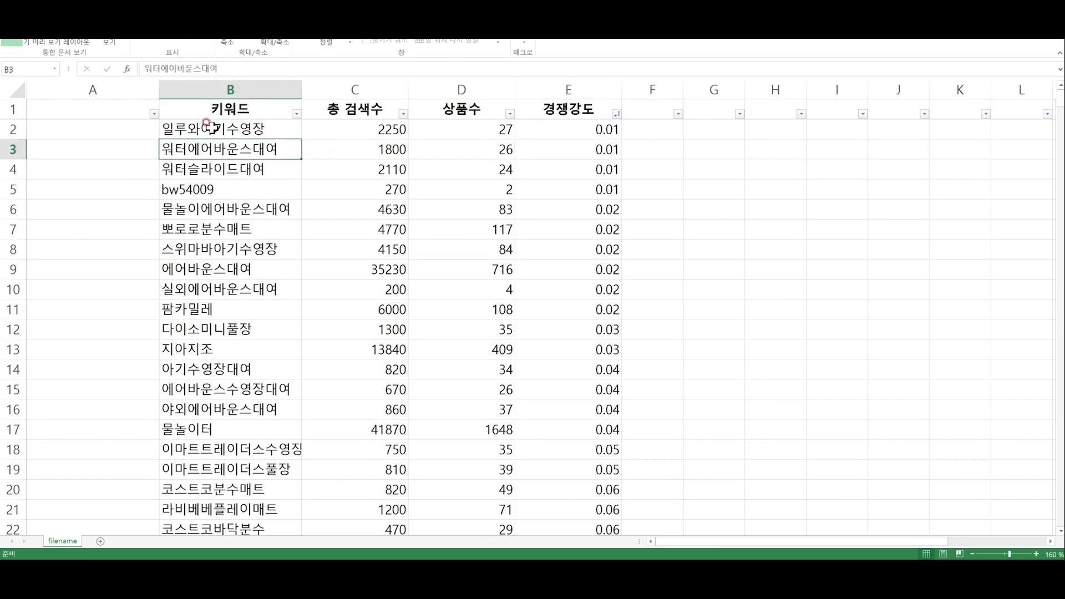
{"action": "left_click", "coordinate": [212, 128]}
{"action": "left_click", "coordinate": [238, 181]}
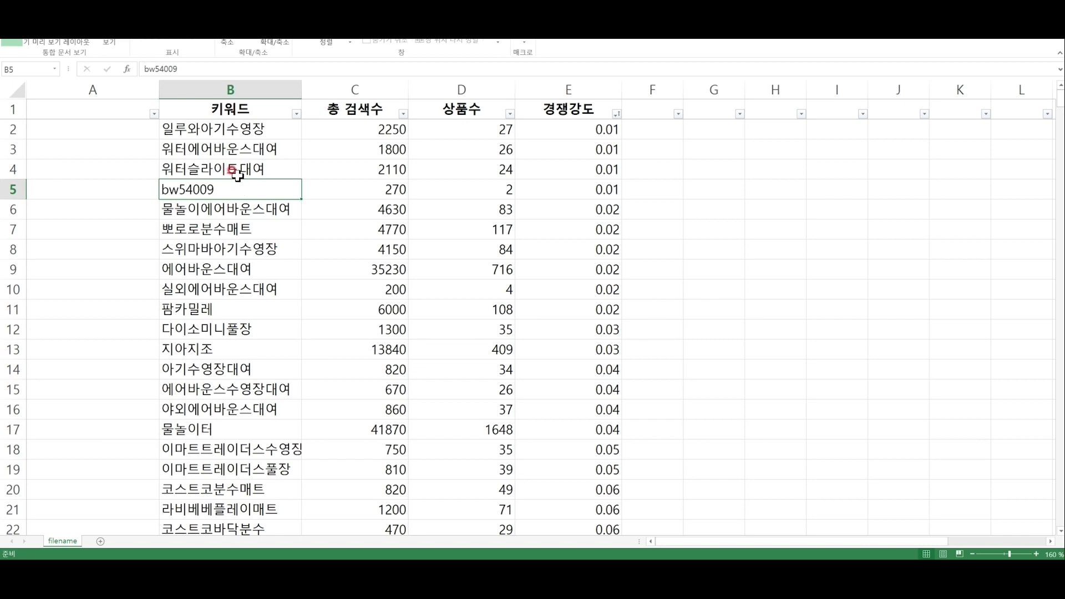
{"action": "left_click", "coordinate": [258, 223]}
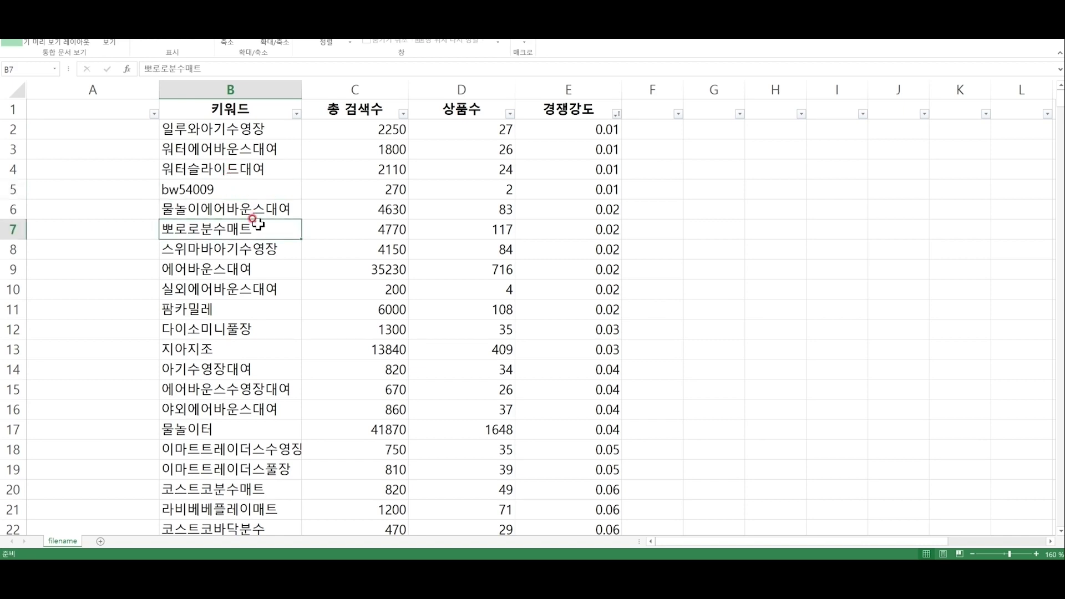
{"action": "scroll", "coordinate": [261, 249], "scroll_direction": "up", "scroll_amount": 1, "text": "ctrl"}
{"action": "left_click", "coordinate": [254, 280]}
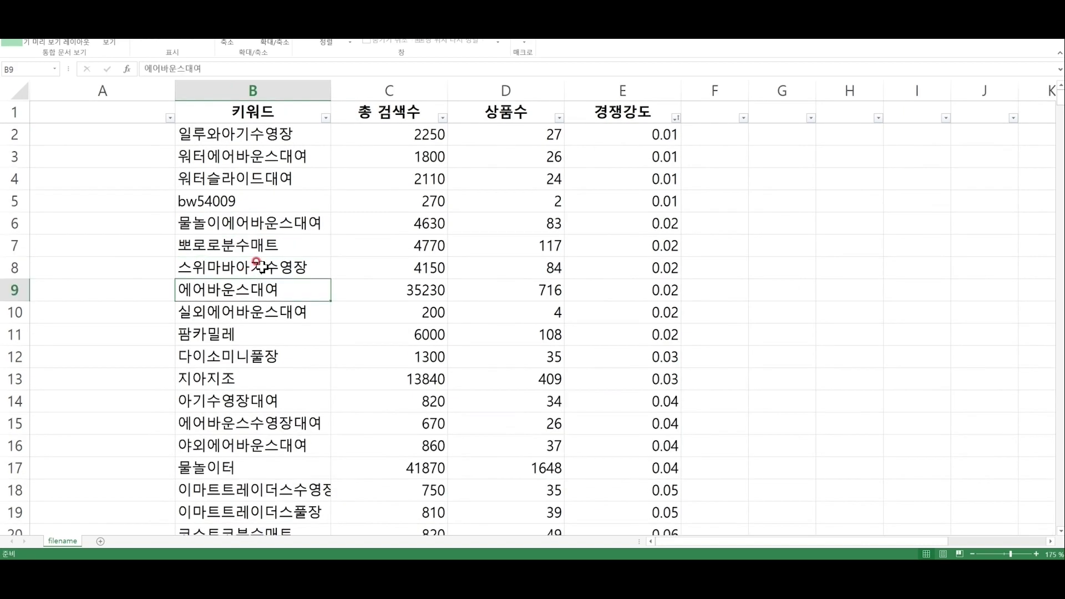
{"action": "key", "text": "Down"}
{"action": "key", "text": "Down"}
{"action": "key", "text": "Down"}
{"action": "key", "text": "Down"}
{"action": "key", "text": "Down"}
{"action": "key", "text": "Down"}
{"action": "key", "text": "Down"}
{"action": "key", "text": "Down"}
{"action": "key", "text": "Down"}
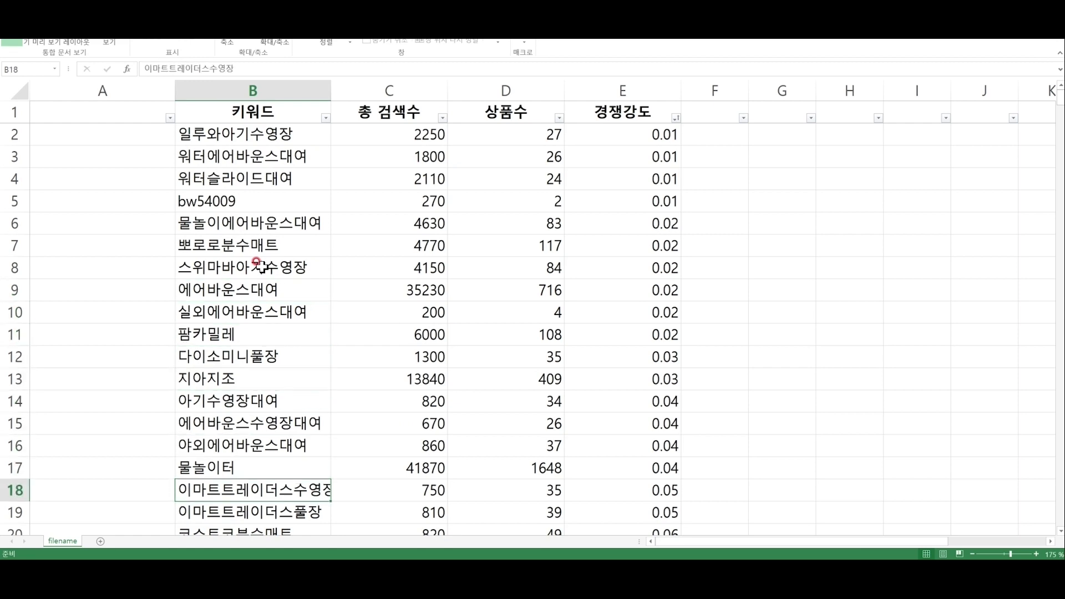
{"action": "key", "text": "Up"}
{"action": "key", "text": "Up"}
{"action": "key", "text": "Up"}
{"action": "key", "text": "Up"}
{"action": "key", "text": "Down"}
{"action": "key", "text": "Down"}
{"action": "key", "text": "Down"}
{"action": "key", "text": "Down"}
{"action": "key", "text": "Down"}
{"action": "key", "text": "Down"}
{"action": "key", "text": "Down"}
{"action": "key", "text": "Down"}
{"action": "key", "text": "Down"}
{"action": "key", "text": "Down"}
{"action": "key", "text": "Down"}
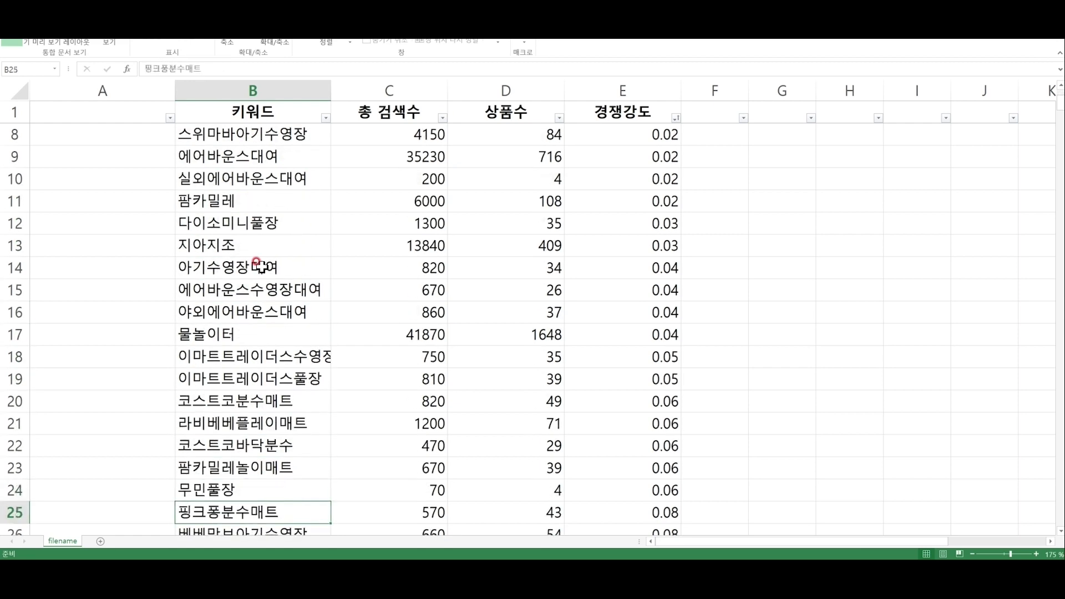
Copy the keyword 물놀이터 from the sheet and search for it on Naver Shopping.
{"action": "key", "text": "Up"}
{"action": "key", "text": "Up"}
{"action": "key", "text": "Up"}
{"action": "key", "text": "Up"}
{"action": "key", "text": "Up"}
{"action": "key", "text": "Up"}
{"action": "key", "text": "Up"}
{"action": "key", "text": "Up"}
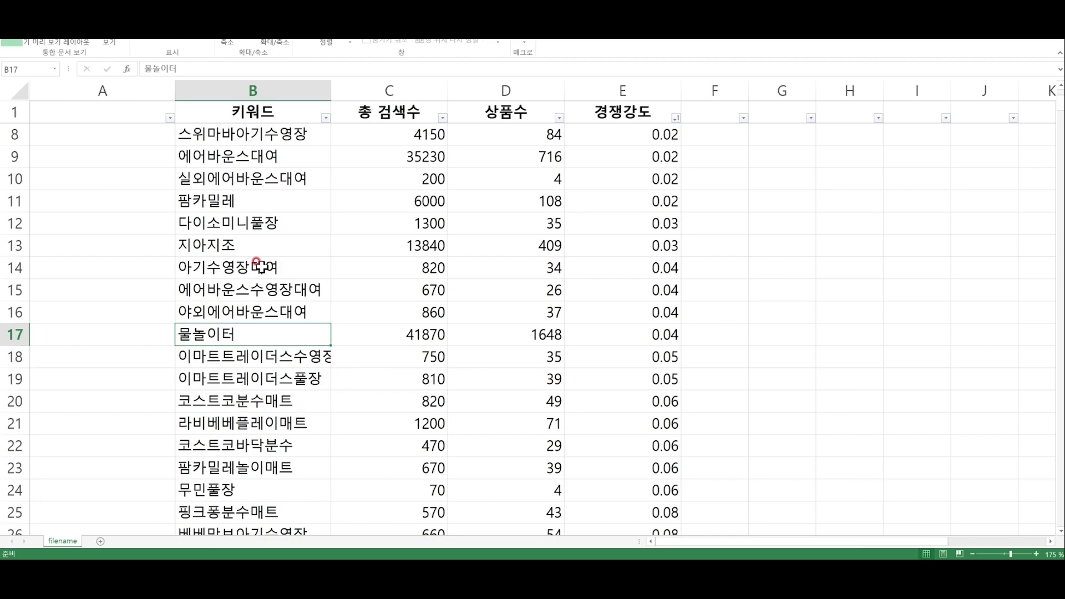
{"action": "key", "text": "ctrl+c"}
{"action": "key", "text": "alt+Tab"}
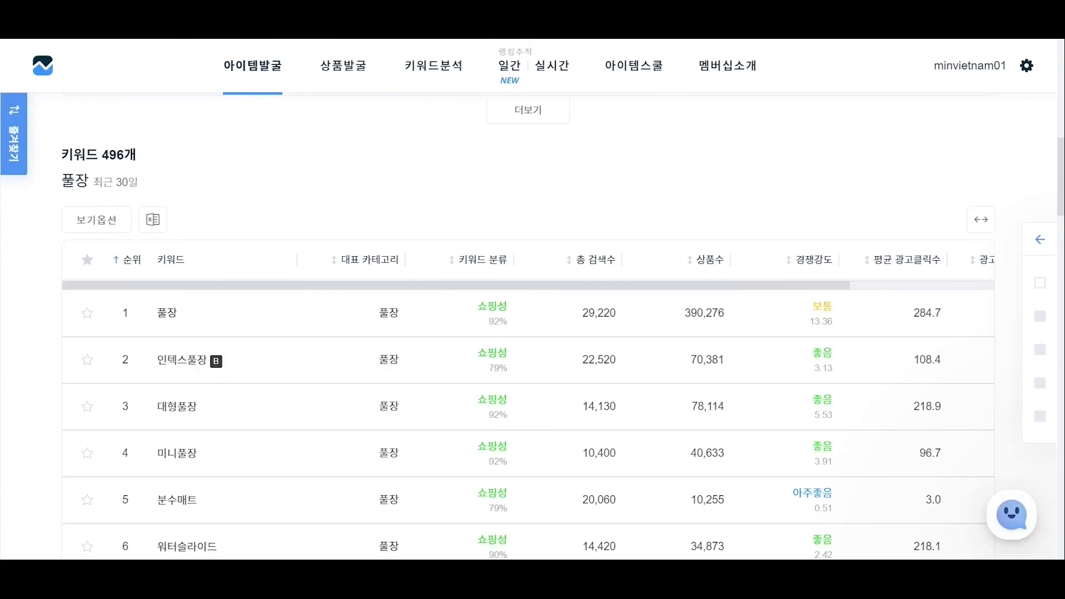
{"action": "scroll", "coordinate": [102, 350], "scroll_direction": "up", "scroll_amount": 1}
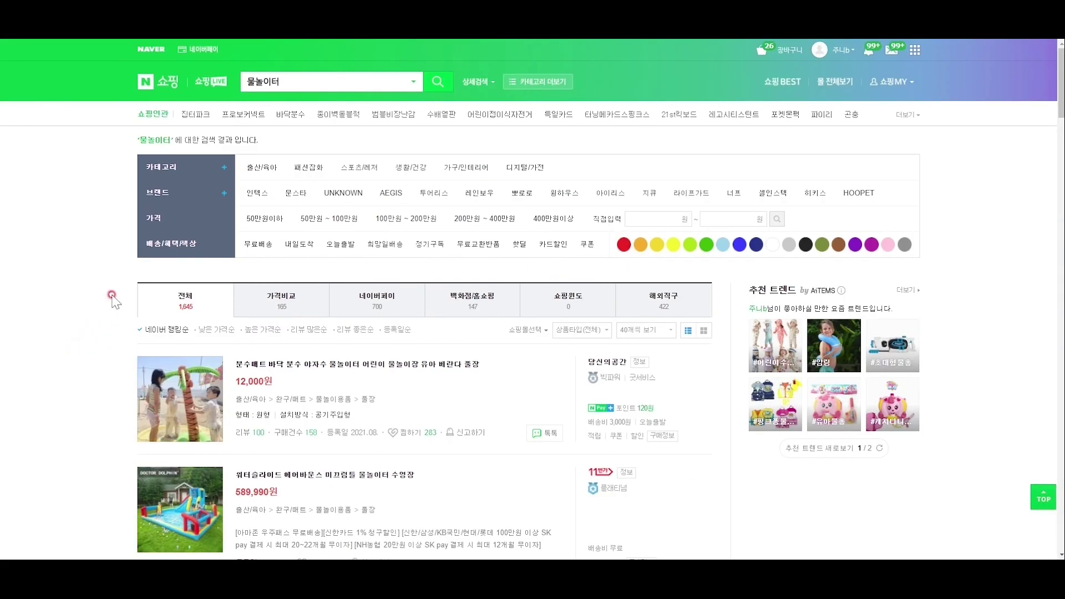
Examine which kinds of products the Naver Shopping results for 물놀이터 list, including their categories and titles.
{"action": "scroll", "coordinate": [95, 300], "scroll_direction": "down", "scroll_amount": 8}
{"action": "scroll", "coordinate": [95, 337], "scroll_direction": "down", "scroll_amount": 4}
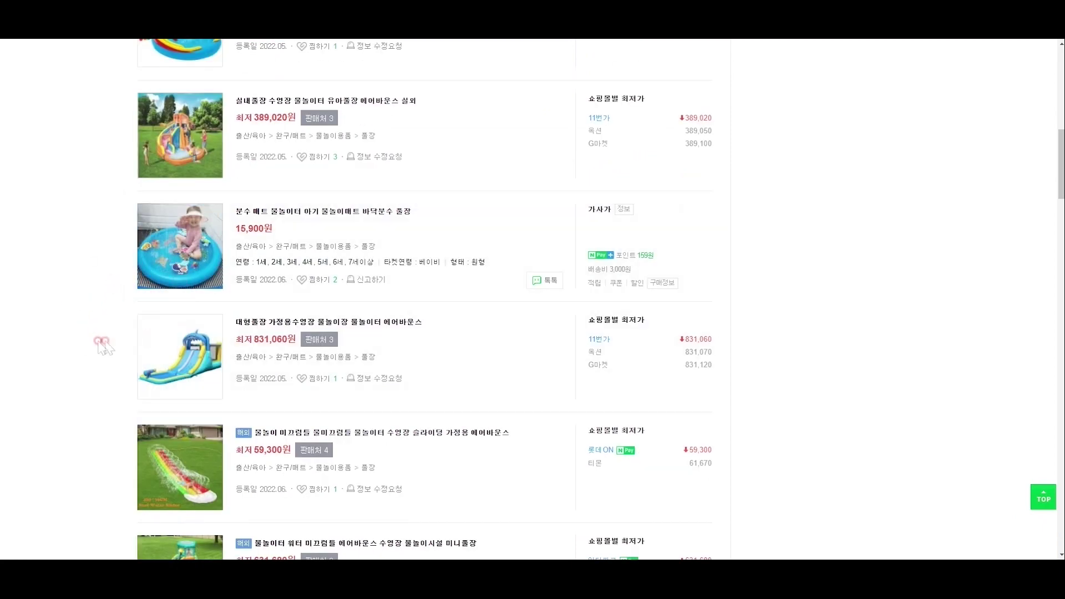
{"action": "scroll", "coordinate": [101, 342], "scroll_direction": "down", "scroll_amount": 3}
{"action": "scroll", "coordinate": [101, 335], "scroll_direction": "down", "scroll_amount": 3}
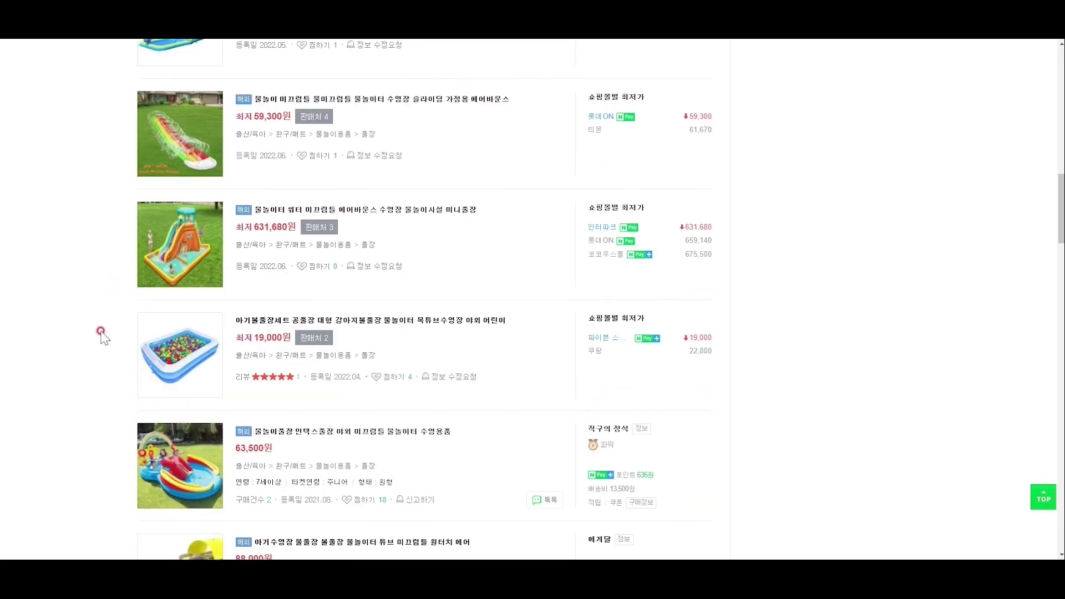
{"action": "scroll", "coordinate": [64, 324], "scroll_direction": "down", "scroll_amount": 3}
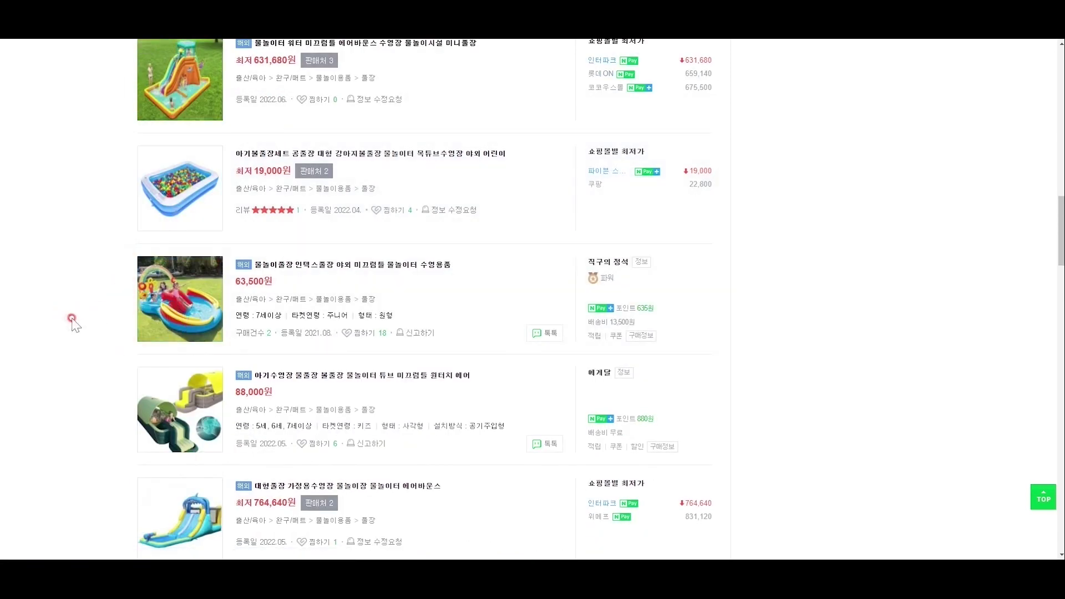
{"action": "scroll", "coordinate": [40, 313], "scroll_direction": "down", "scroll_amount": 7}
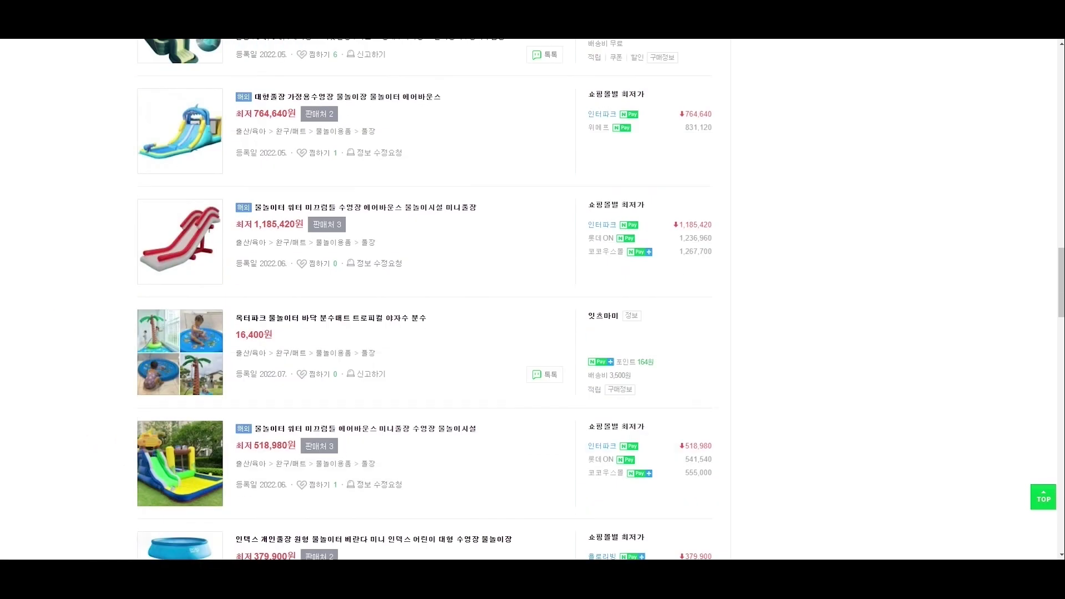
Switch back to the Excel keyword sheet and review the keywords down to row 56 for ones that fit the pool.
{"action": "left_click", "coordinate": [205, 528]}
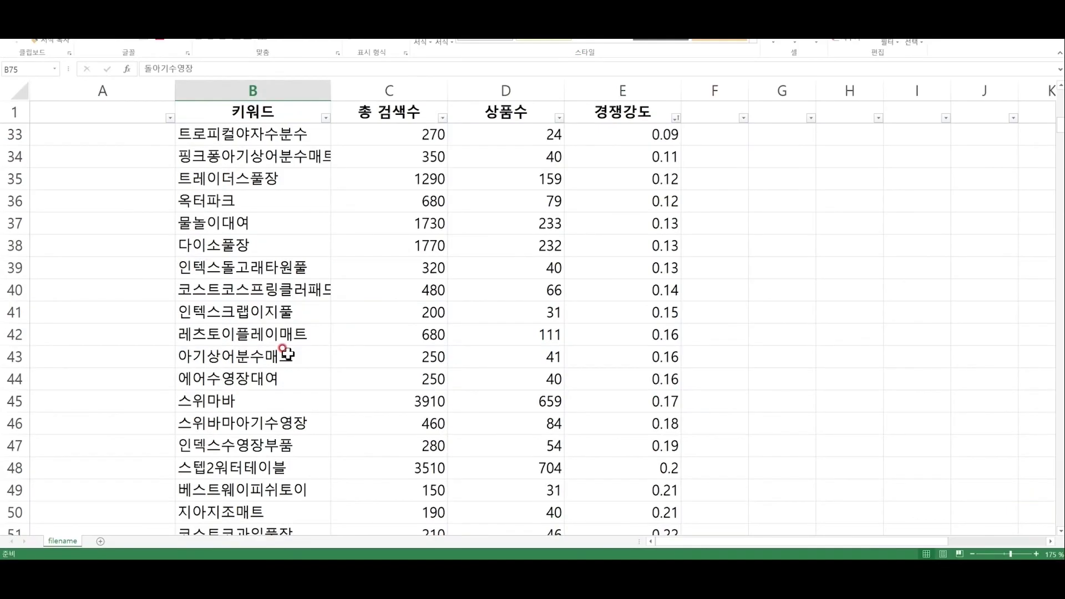
{"action": "scroll", "coordinate": [288, 344], "scroll_direction": "up", "scroll_amount": 10}
{"action": "left_click", "coordinate": [201, 245]}
{"action": "scroll", "coordinate": [254, 299], "scroll_direction": "down", "scroll_amount": 3}
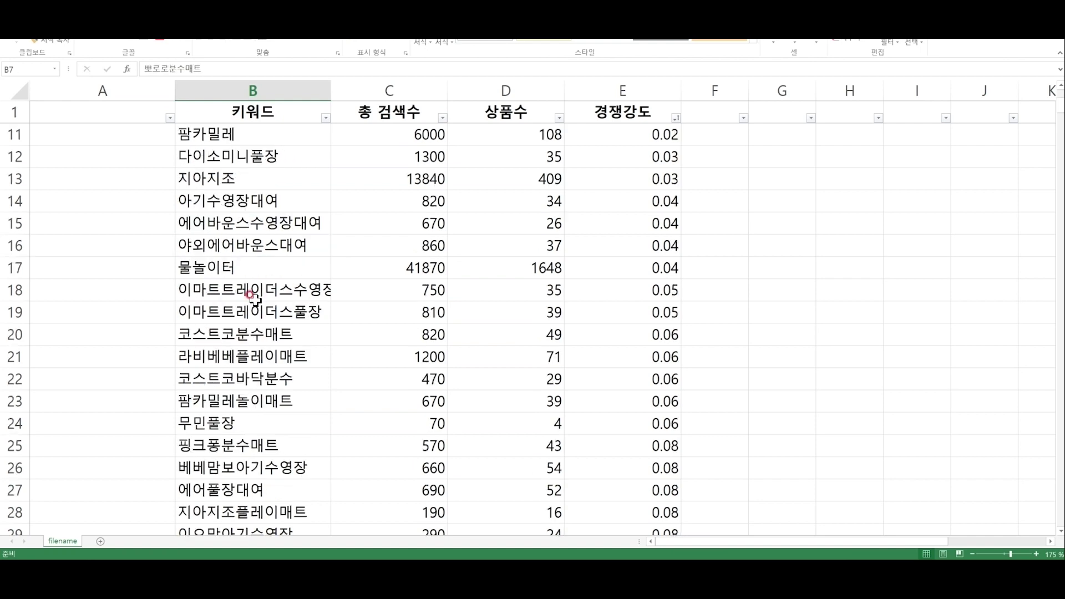
{"action": "left_click", "coordinate": [278, 300]}
{"action": "left_click", "coordinate": [227, 333]}
{"action": "scroll", "coordinate": [231, 335], "scroll_direction": "down", "scroll_amount": 2}
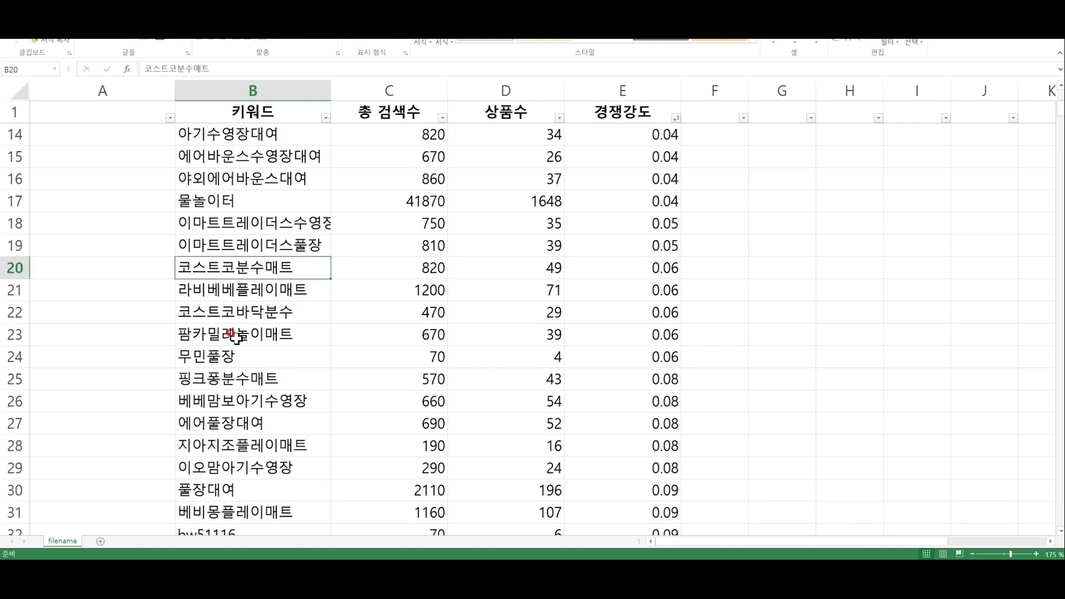
{"action": "left_click", "coordinate": [239, 336]}
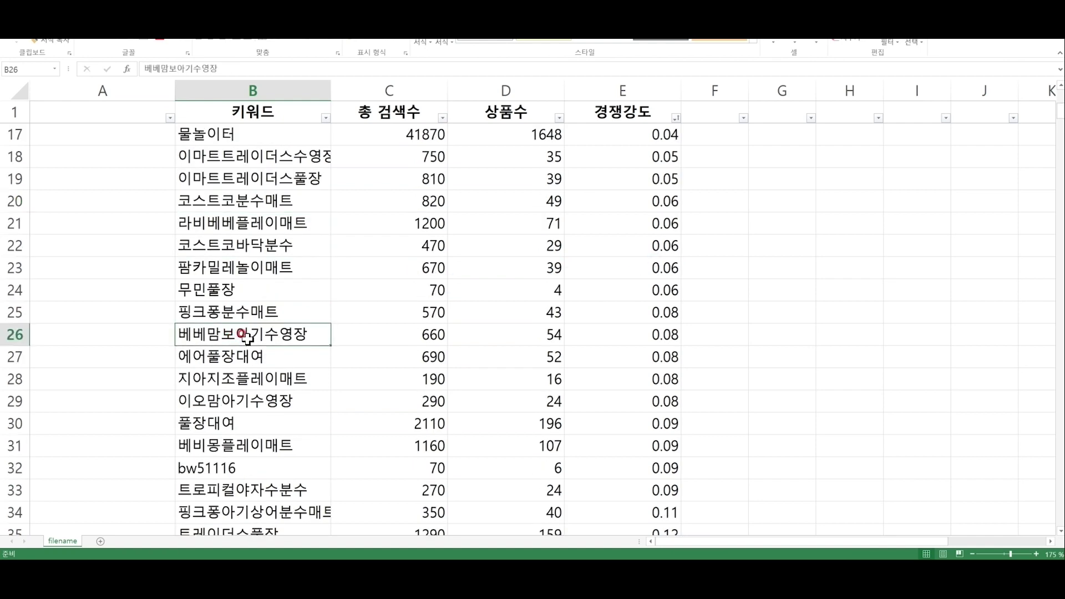
{"action": "scroll", "coordinate": [243, 337], "scroll_direction": "down", "scroll_amount": 3}
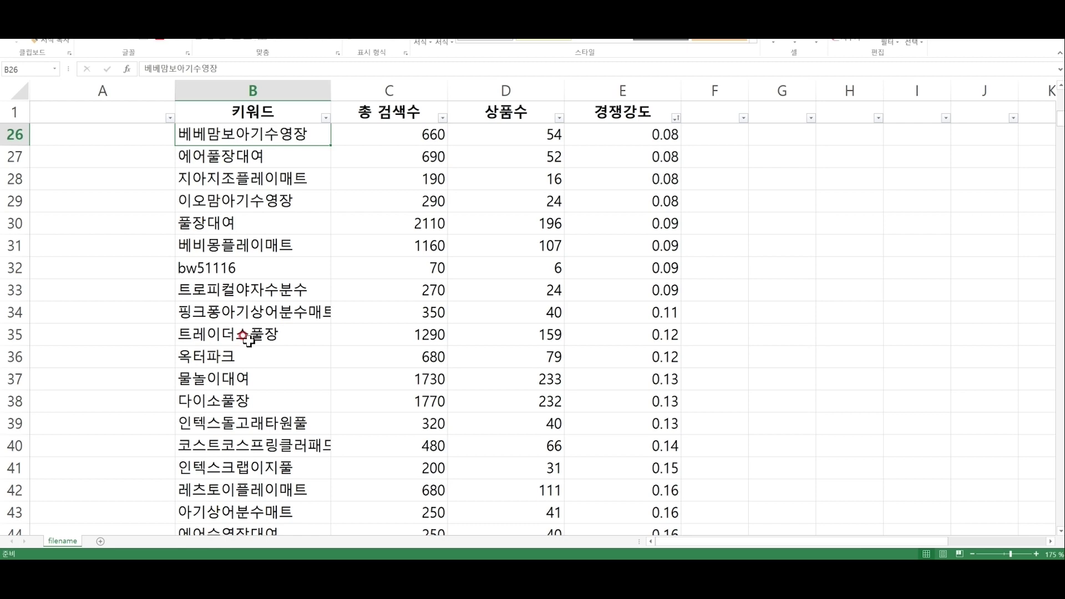
{"action": "scroll", "coordinate": [245, 332], "scroll_direction": "down", "scroll_amount": 5}
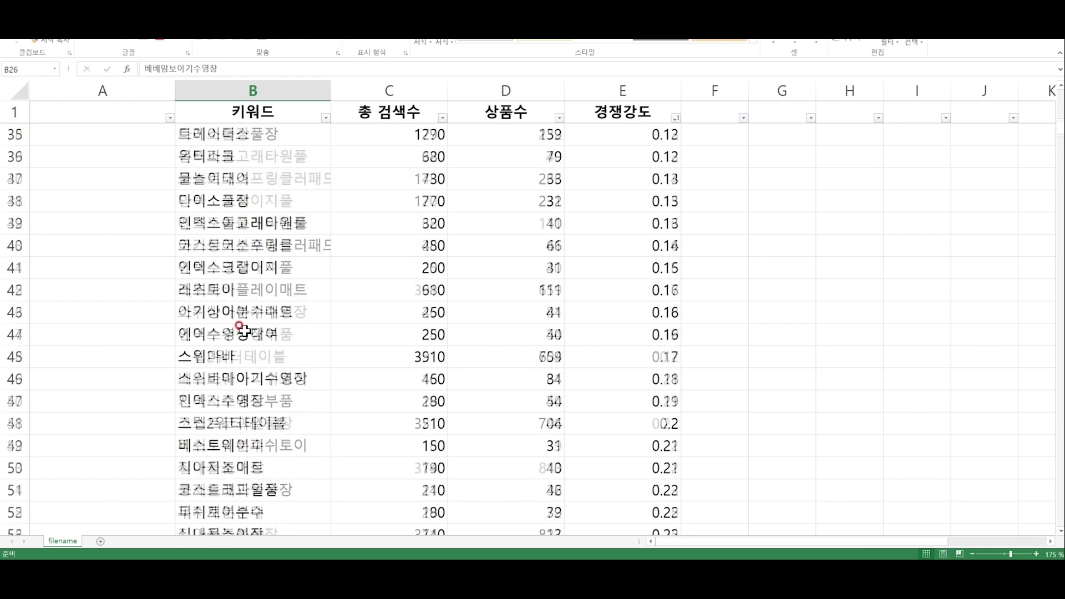
{"action": "scroll", "coordinate": [243, 331], "scroll_direction": "down", "scroll_amount": 1}
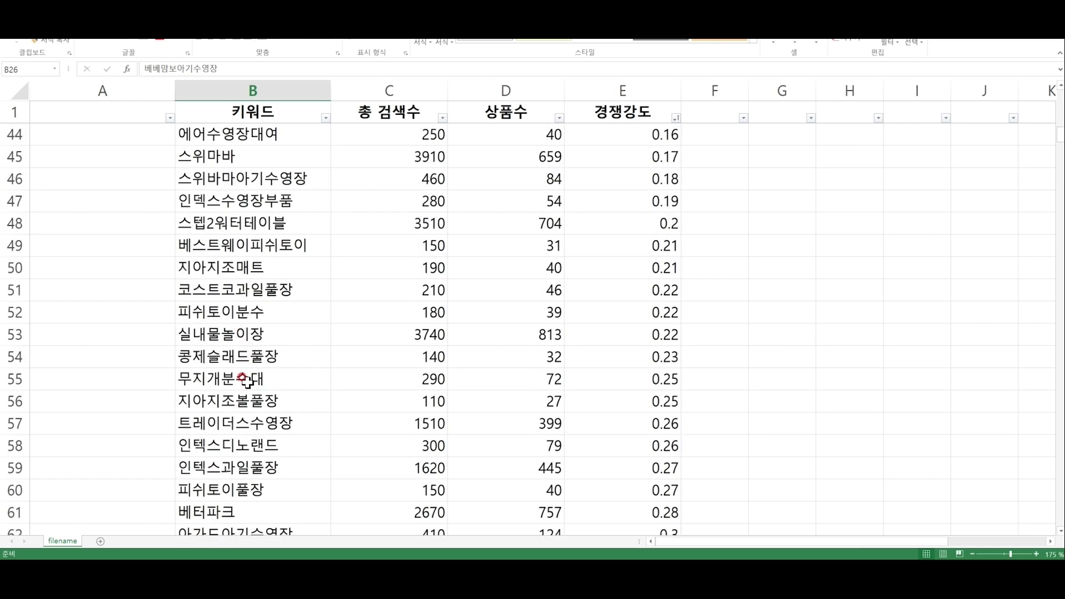
{"action": "left_click_drag", "start_coordinate": [248, 380], "coordinate": [649, 368]}
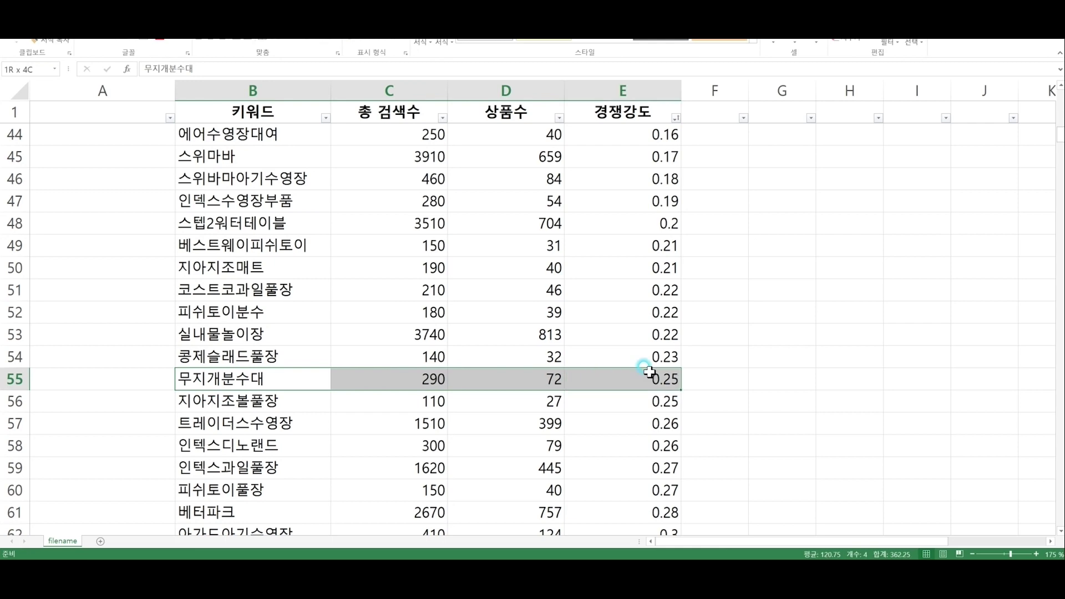
{"action": "left_click", "coordinate": [208, 405]}
Highlight the 돌아기수영장 keyword with its figures in columns B to E using a yellow fill.
{"action": "scroll", "coordinate": [333, 422], "scroll_direction": "down", "scroll_amount": 8}
{"action": "left_click_drag", "start_coordinate": [255, 289], "coordinate": [570, 331]}
{"action": "left_click", "coordinate": [311, 314]}
{"action": "left_click_drag", "start_coordinate": [328, 288], "coordinate": [610, 288]}
{"action": "left_click", "coordinate": [154, 40]}
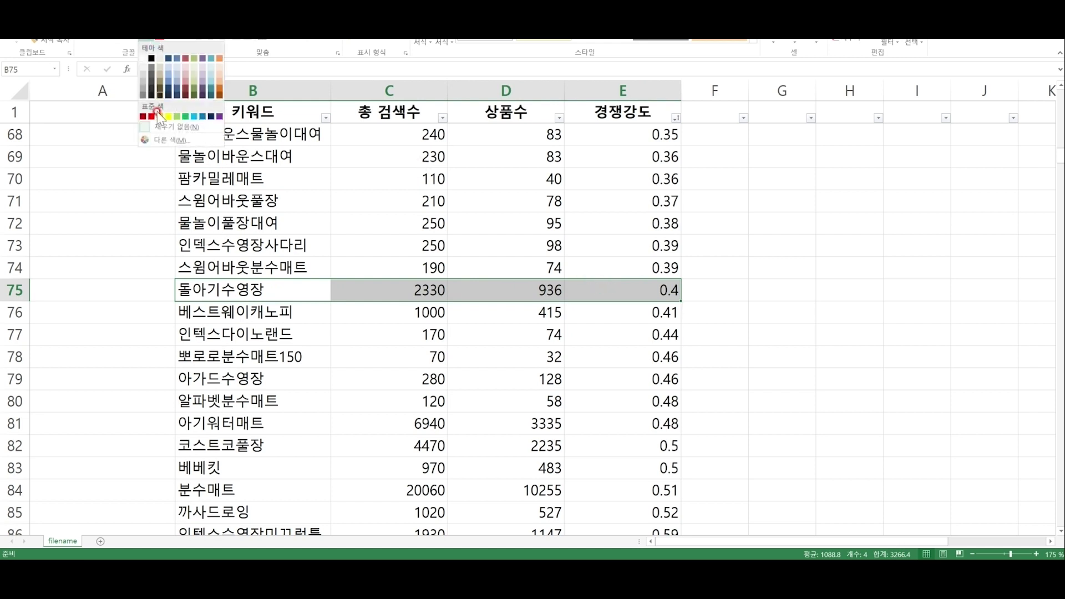
{"action": "left_click", "coordinate": [165, 117]}
{"action": "left_click", "coordinate": [222, 311]}
Examine the search volume, product count and competition of 뽀로로분수매트150, 아기워터매트 and 분수매트.
{"action": "scroll", "coordinate": [245, 304], "scroll_direction": "down", "scroll_amount": 1}
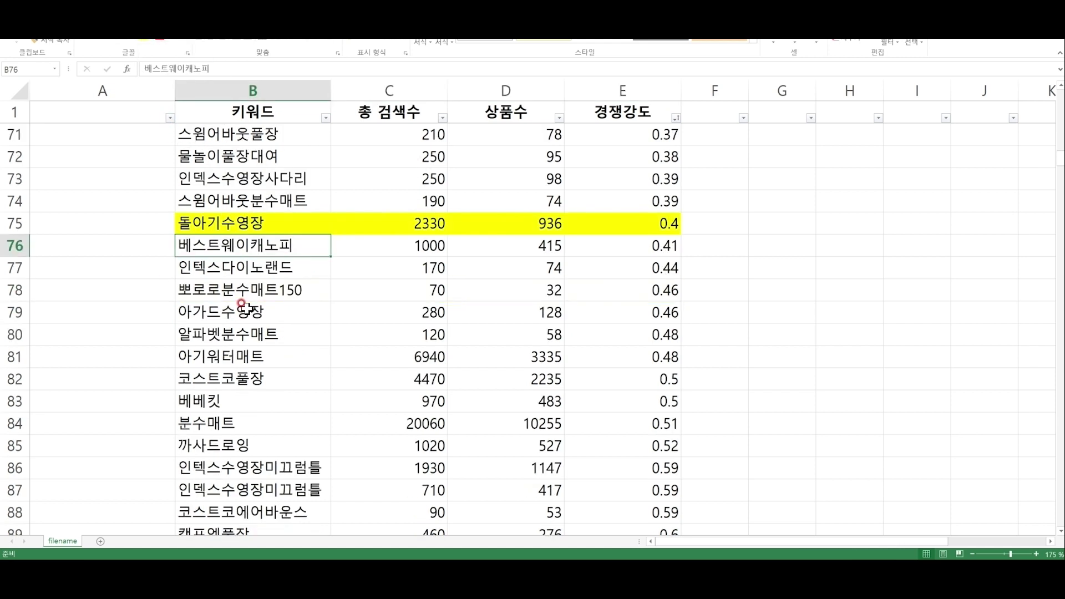
{"action": "left_click_drag", "start_coordinate": [261, 290], "coordinate": [641, 287]}
{"action": "left_click", "coordinate": [377, 290]}
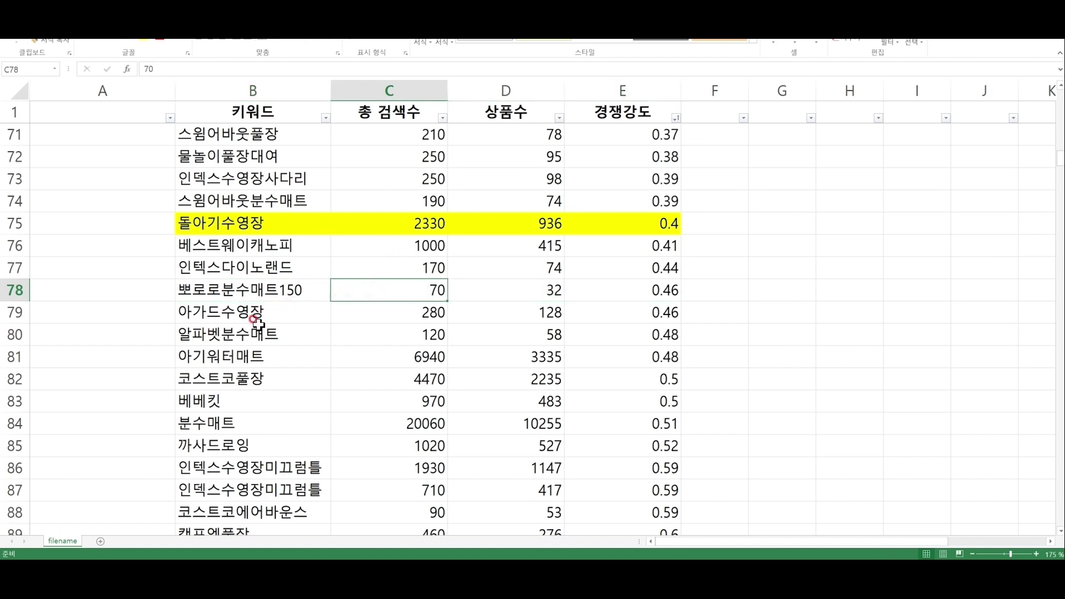
{"action": "left_click_drag", "start_coordinate": [257, 359], "coordinate": [610, 357]}
{"action": "left_click_drag", "start_coordinate": [280, 358], "coordinate": [582, 357]}
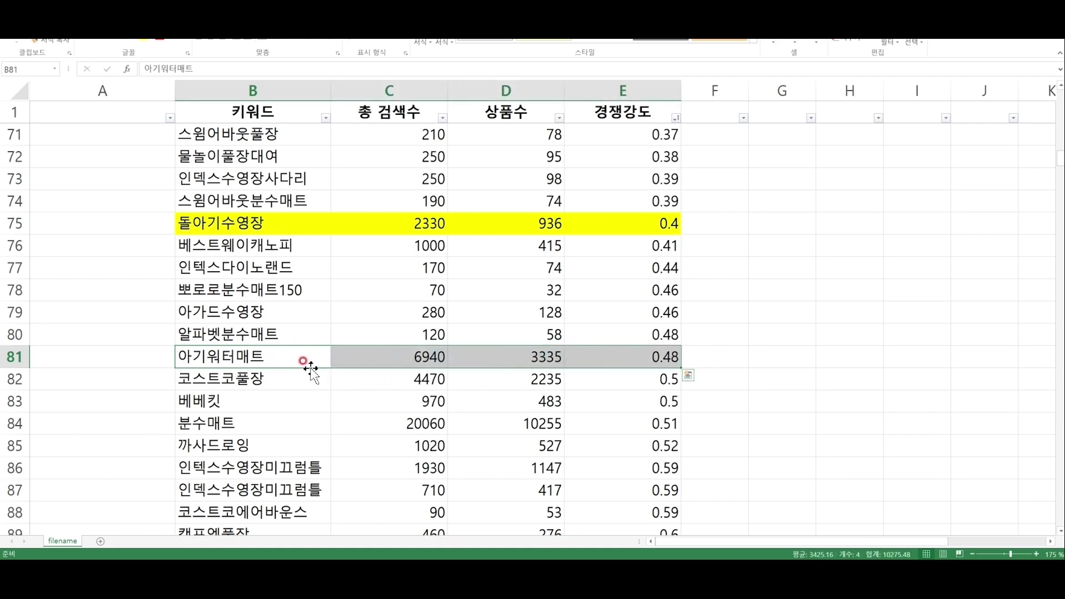
{"action": "scroll", "coordinate": [309, 368], "scroll_direction": "down", "scroll_amount": 3}
{"action": "scroll", "coordinate": [288, 344], "scroll_direction": "up", "scroll_amount": 1}
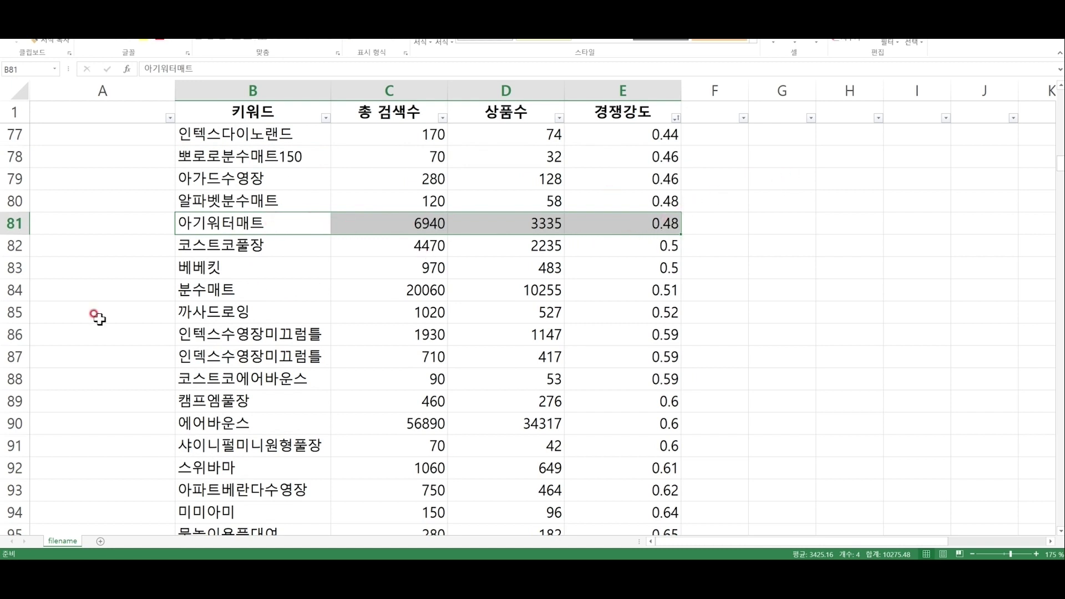
{"action": "left_click", "coordinate": [276, 294]}
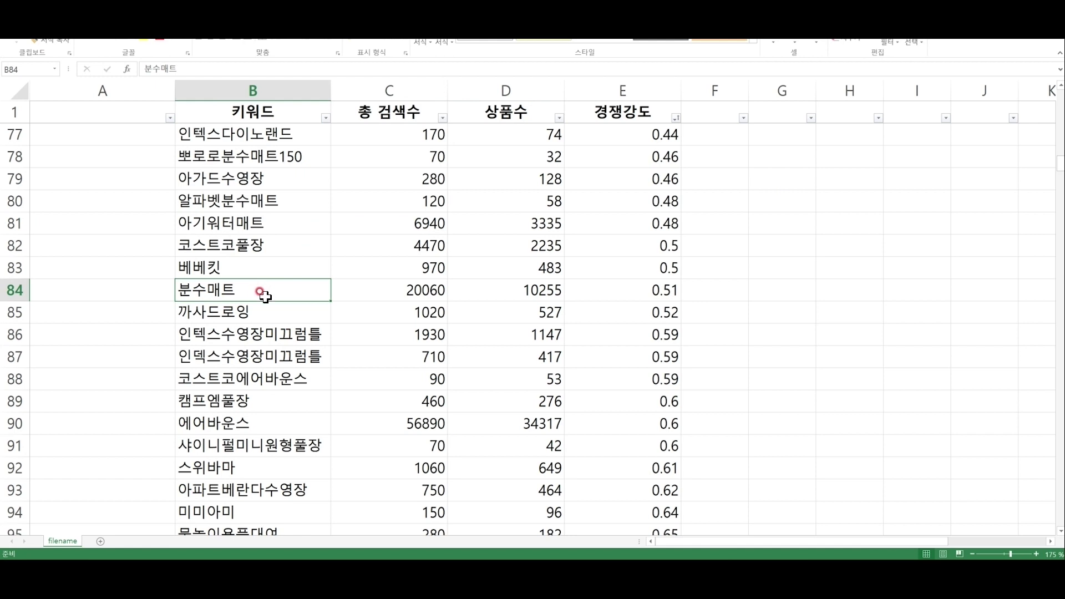
{"action": "left_click_drag", "start_coordinate": [261, 287], "coordinate": [292, 288]}
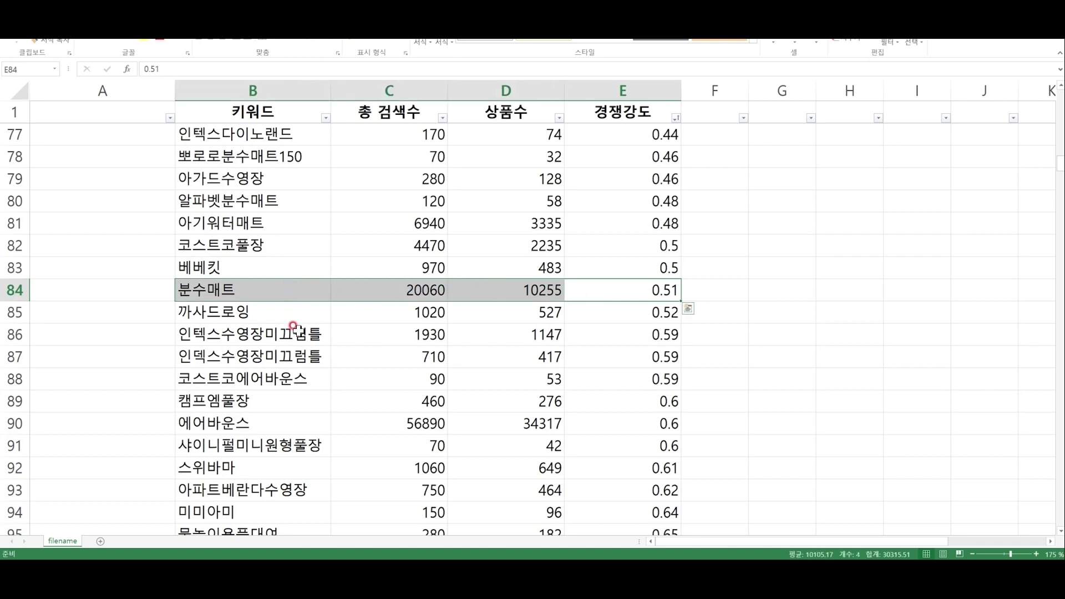
Check the search volume, product count and competition figures of 분수놀이터 further down the keyword table.
{"action": "scroll", "coordinate": [297, 331], "scroll_direction": "down", "scroll_amount": 2}
{"action": "scroll", "coordinate": [292, 335], "scroll_direction": "down", "scroll_amount": 1}
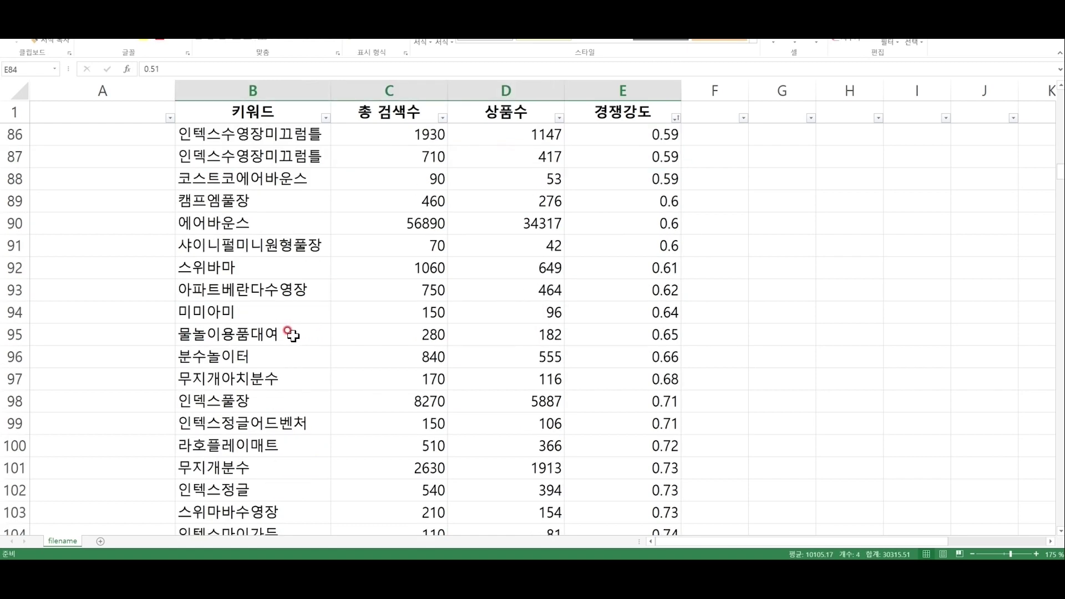
{"action": "left_click_drag", "start_coordinate": [290, 356], "coordinate": [609, 336]}
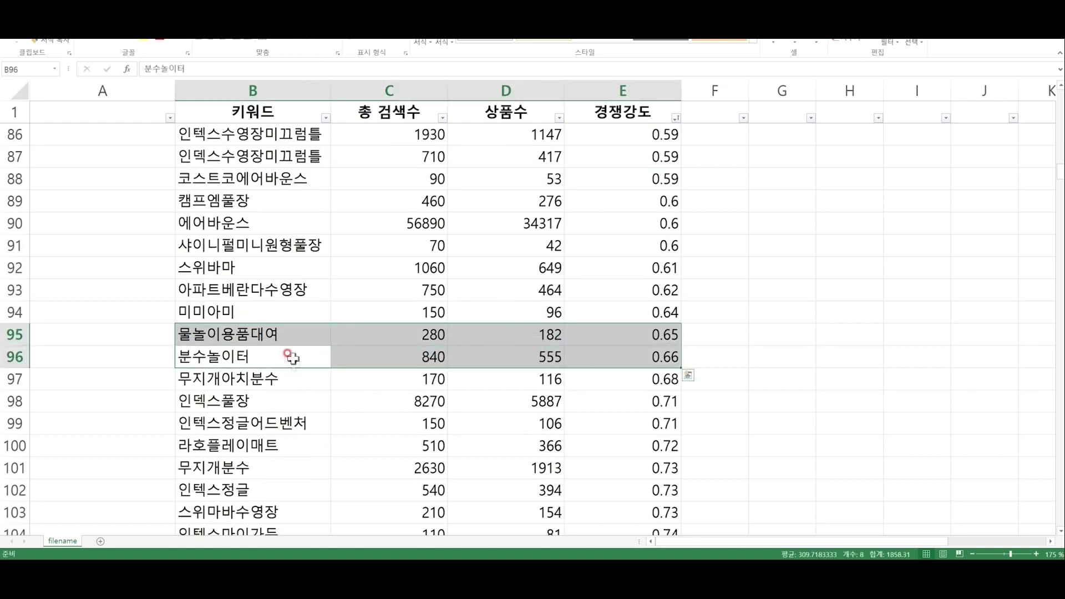
{"action": "left_click_drag", "start_coordinate": [292, 357], "coordinate": [606, 359]}
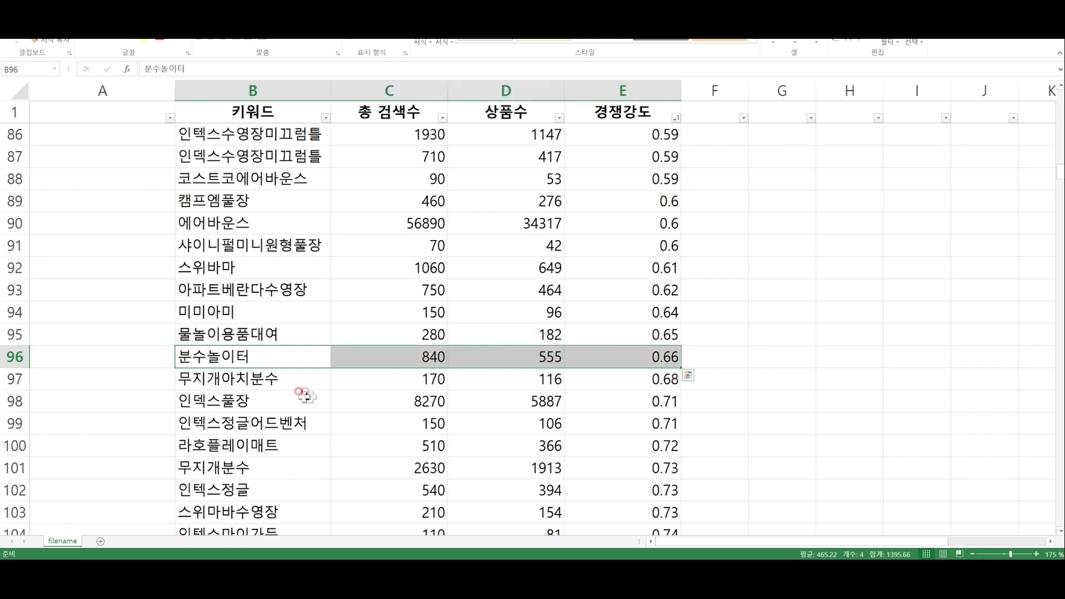
{"action": "left_click_drag", "start_coordinate": [273, 356], "coordinate": [594, 359]}
{"action": "scroll", "coordinate": [311, 360], "scroll_direction": "down", "scroll_amount": 1}
{"action": "left_click_drag", "start_coordinate": [300, 290], "coordinate": [635, 289]}
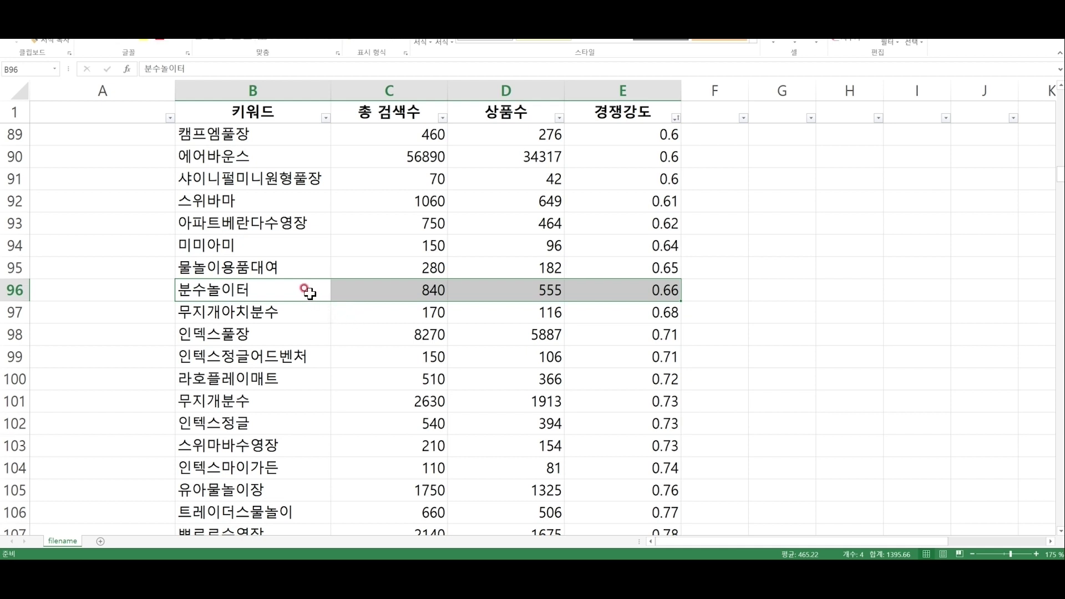
Highlight the 인덱스풀장 keyword with its figures in columns B to E using the same yellow fill.
{"action": "left_click_drag", "start_coordinate": [290, 333], "coordinate": [623, 329]}
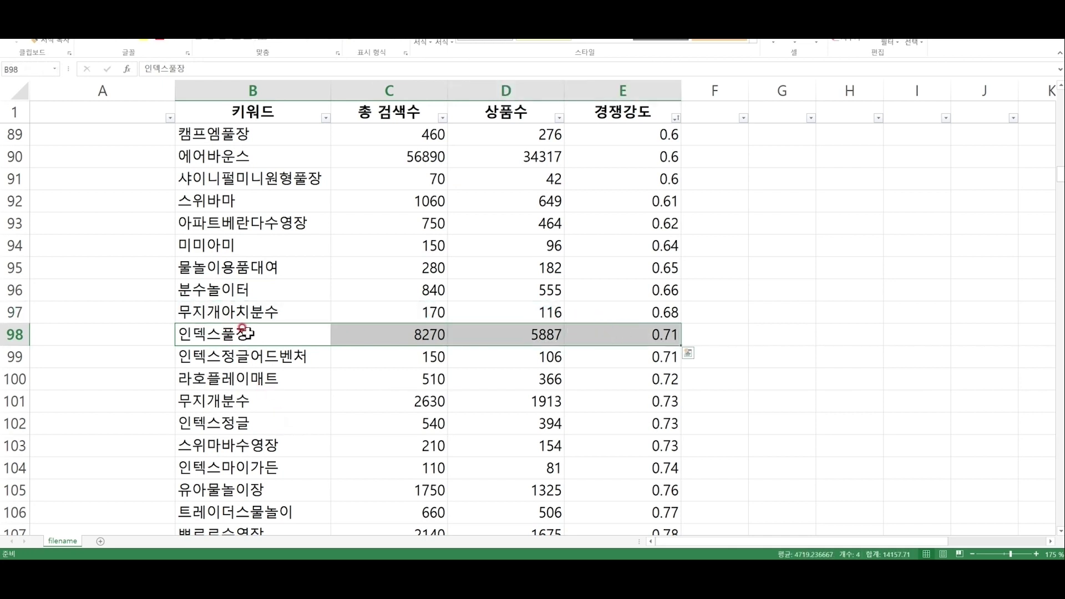
{"action": "left_click", "coordinate": [149, 44]}
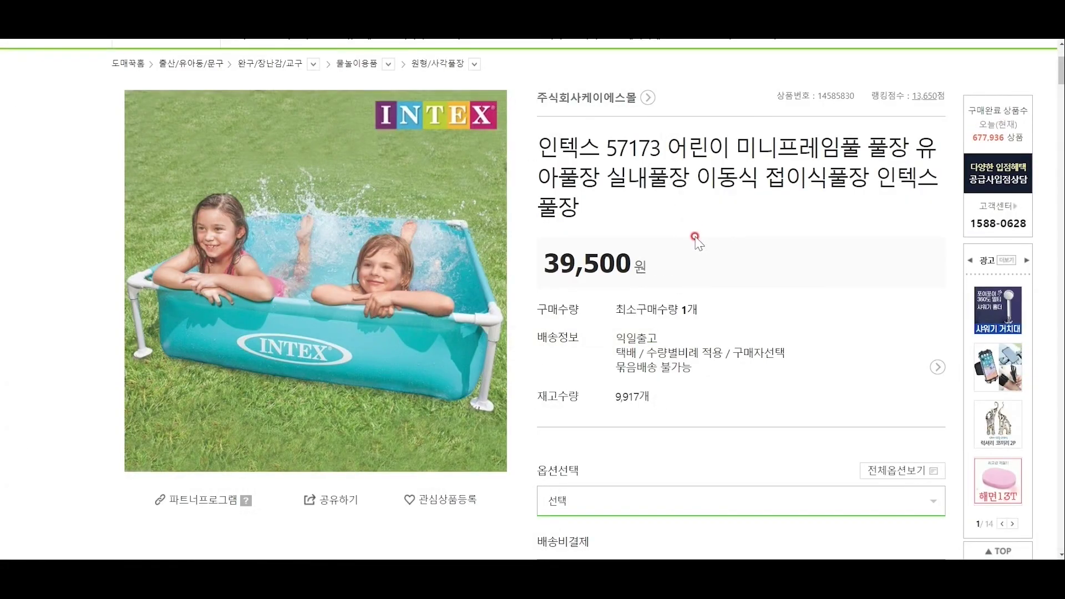
Examine the 인텍스 brand name in the product title and view the seller's supplier information.
{"action": "left_click_drag", "start_coordinate": [549, 149], "coordinate": [582, 138]}
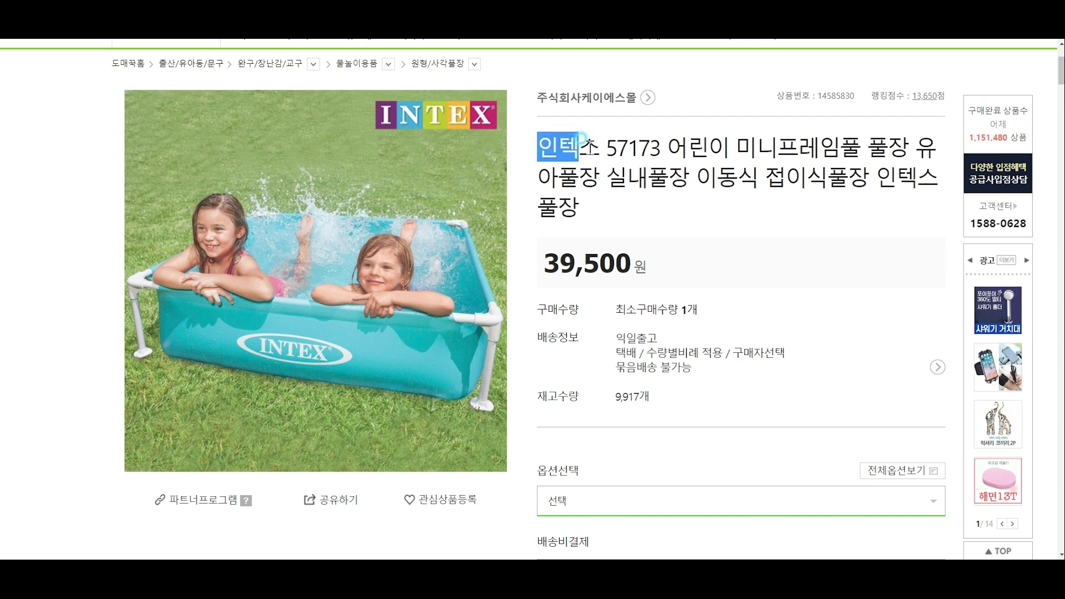
{"action": "left_click", "coordinate": [650, 218]}
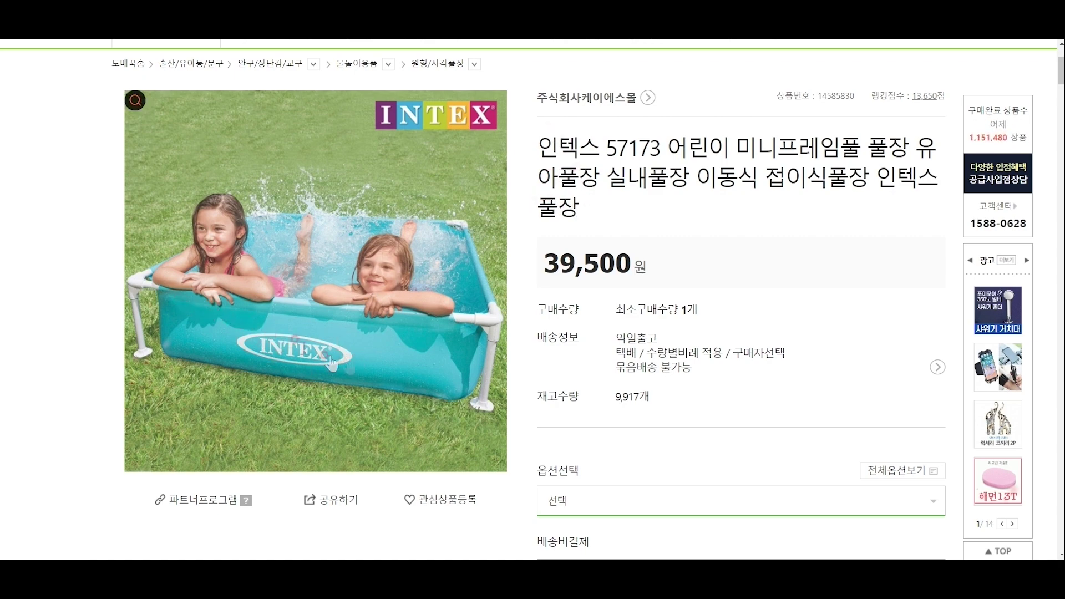
{"action": "scroll", "coordinate": [625, 209], "scroll_direction": "up", "scroll_amount": 1}
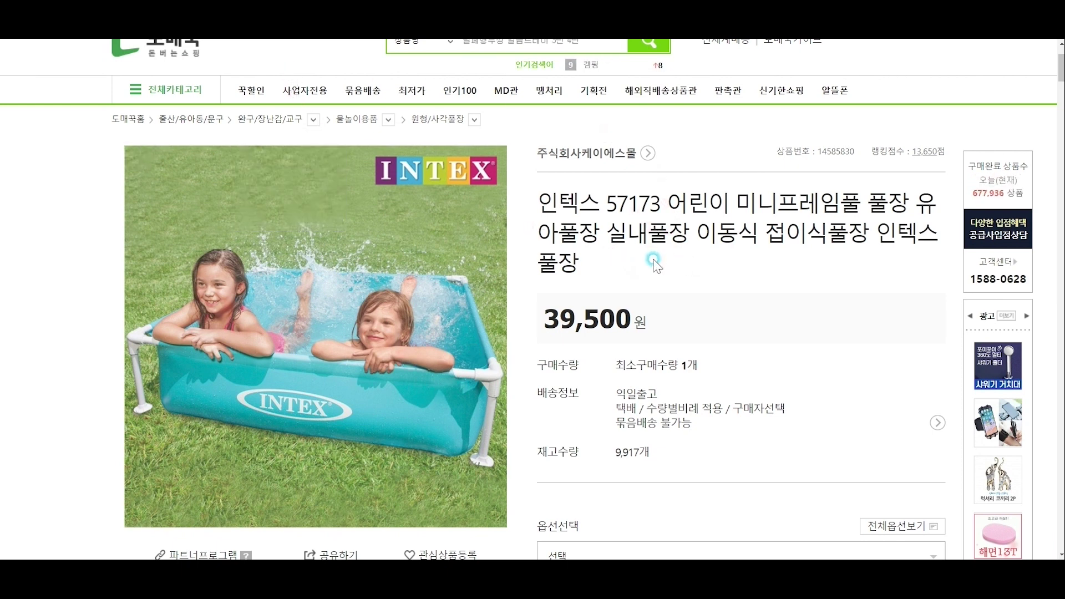
{"action": "left_click", "coordinate": [647, 154]}
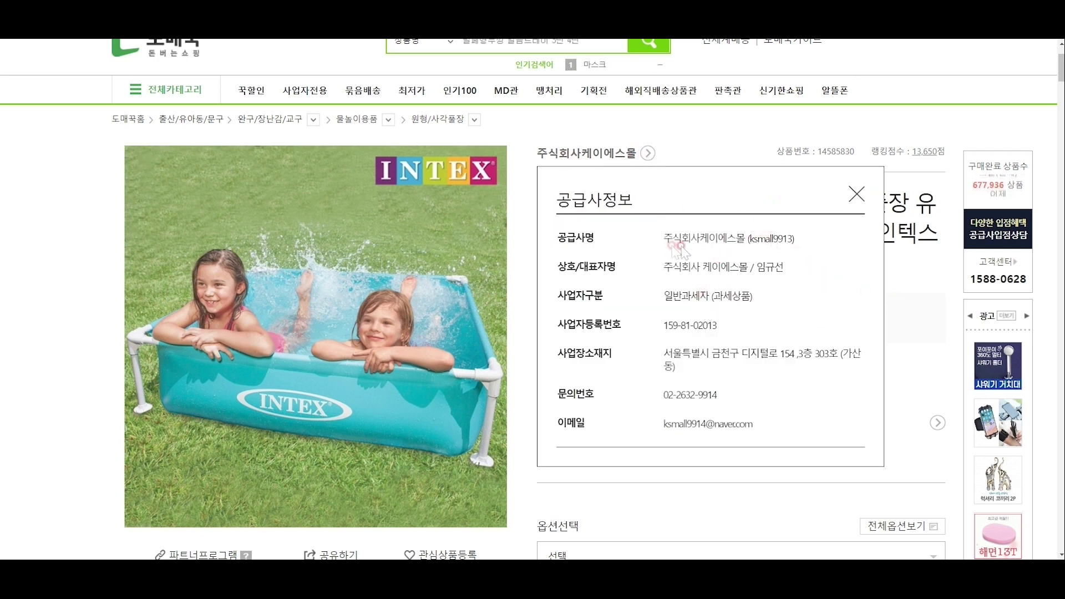
{"action": "left_click", "coordinate": [856, 195]}
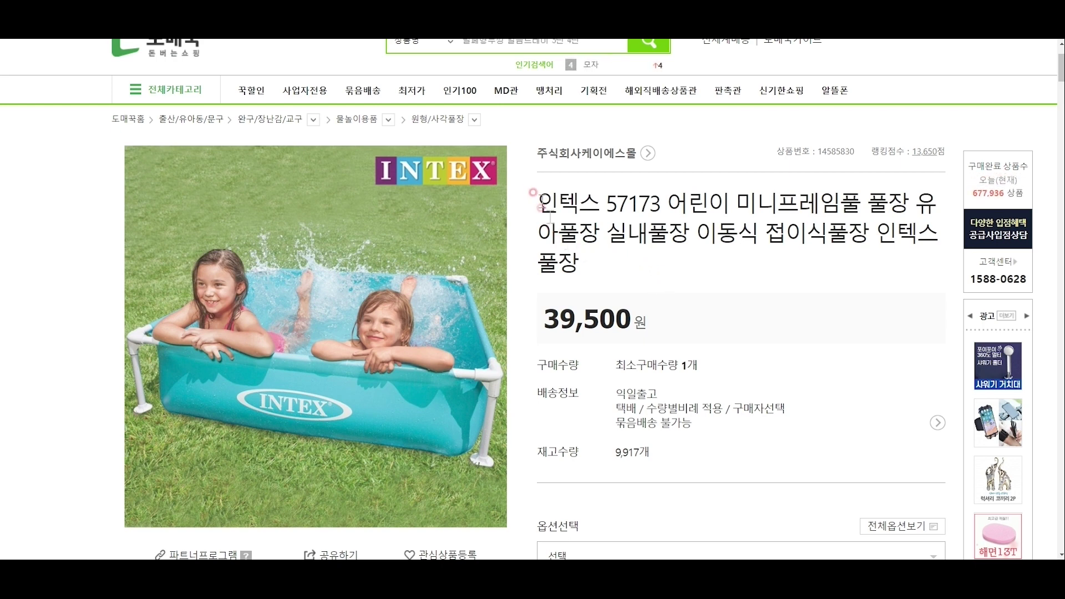
{"action": "left_click_drag", "start_coordinate": [539, 204], "coordinate": [602, 204]}
In the Excel keyword sheet, highlight the 유아물놀이장 keyword with its figures in columns B to E using a yellow fill.
{"action": "left_click", "coordinate": [444, 97]}
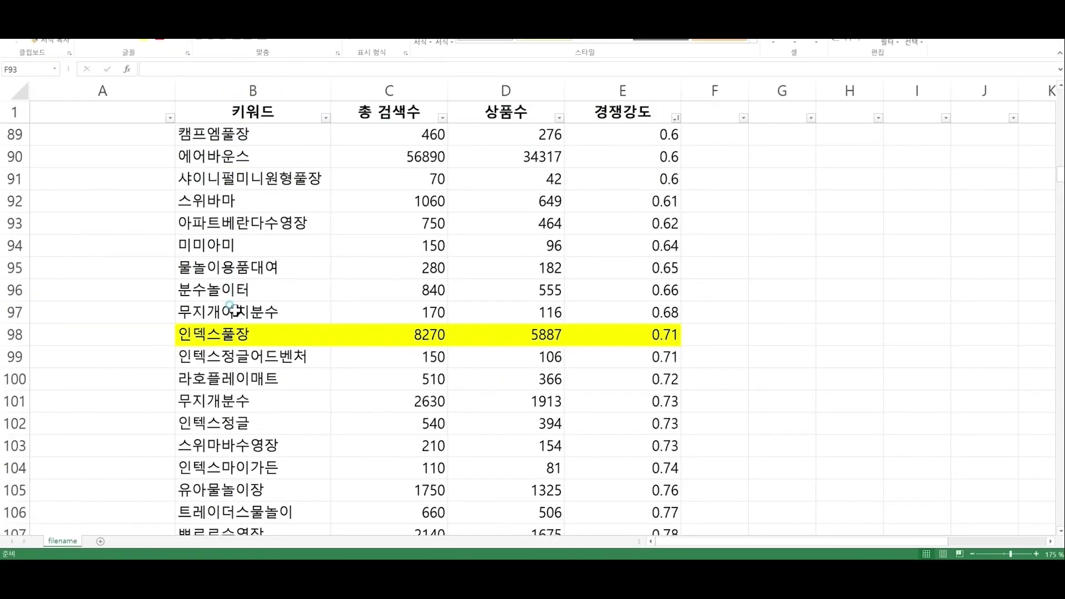
{"action": "left_click", "coordinate": [215, 328]}
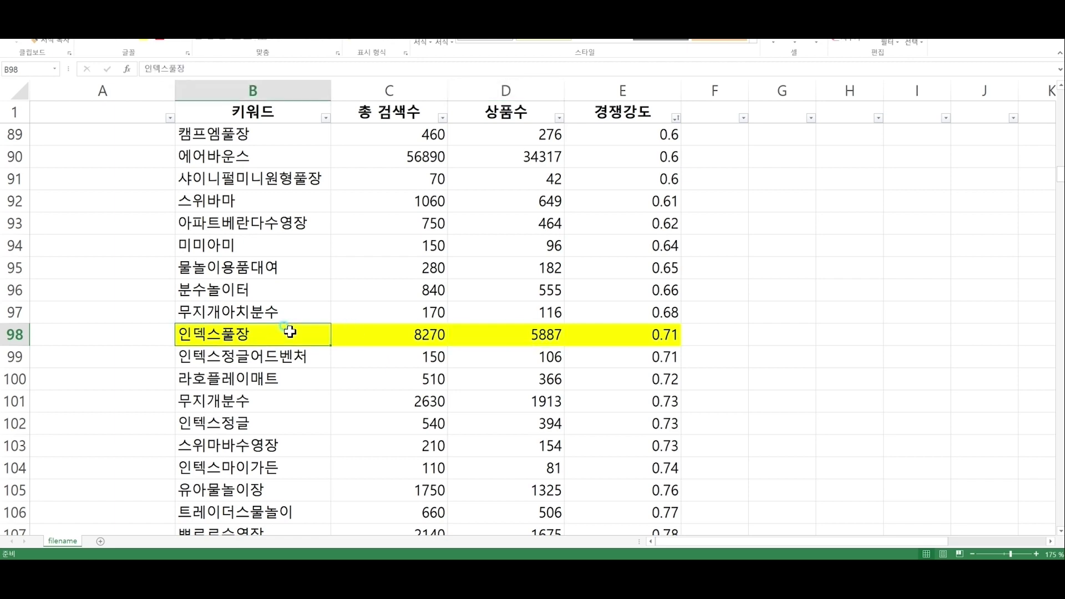
{"action": "left_click", "coordinate": [295, 360]}
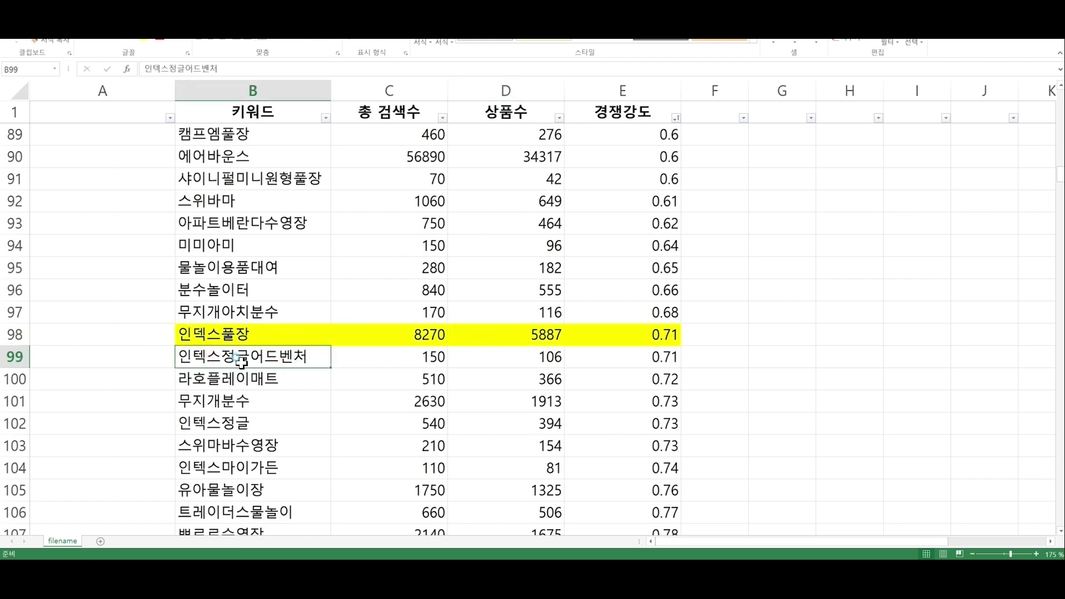
{"action": "scroll", "coordinate": [249, 361], "scroll_direction": "down", "scroll_amount": 1}
{"action": "left_click", "coordinate": [242, 332]}
{"action": "left_click", "coordinate": [257, 355]}
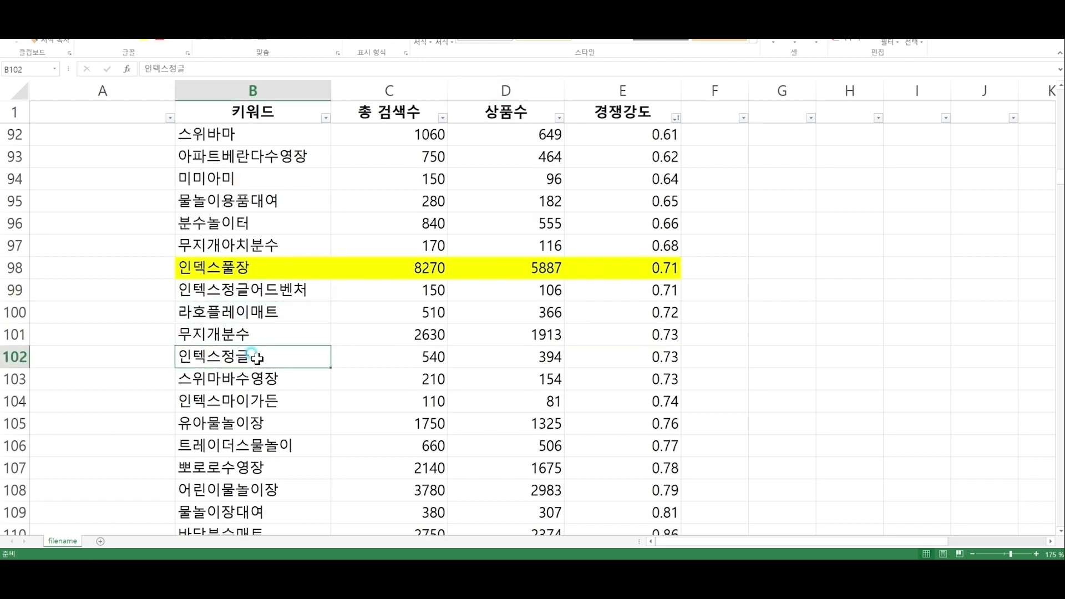
{"action": "scroll", "coordinate": [259, 357], "scroll_direction": "down", "scroll_amount": 2}
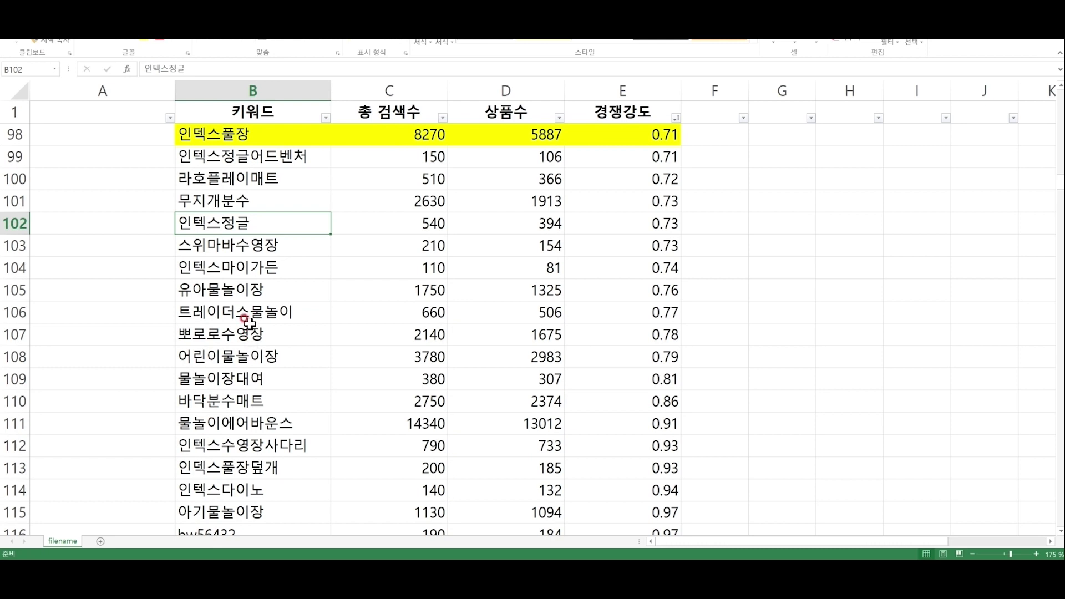
{"action": "left_click", "coordinate": [237, 268]}
{"action": "left_click", "coordinate": [244, 302]}
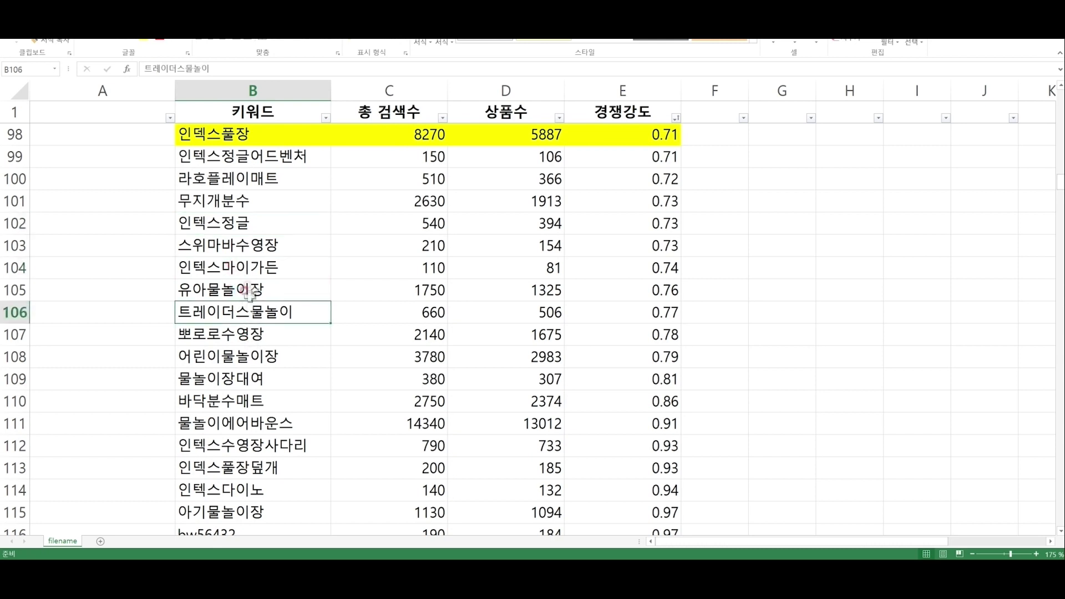
{"action": "left_click_drag", "start_coordinate": [244, 290], "coordinate": [666, 290]}
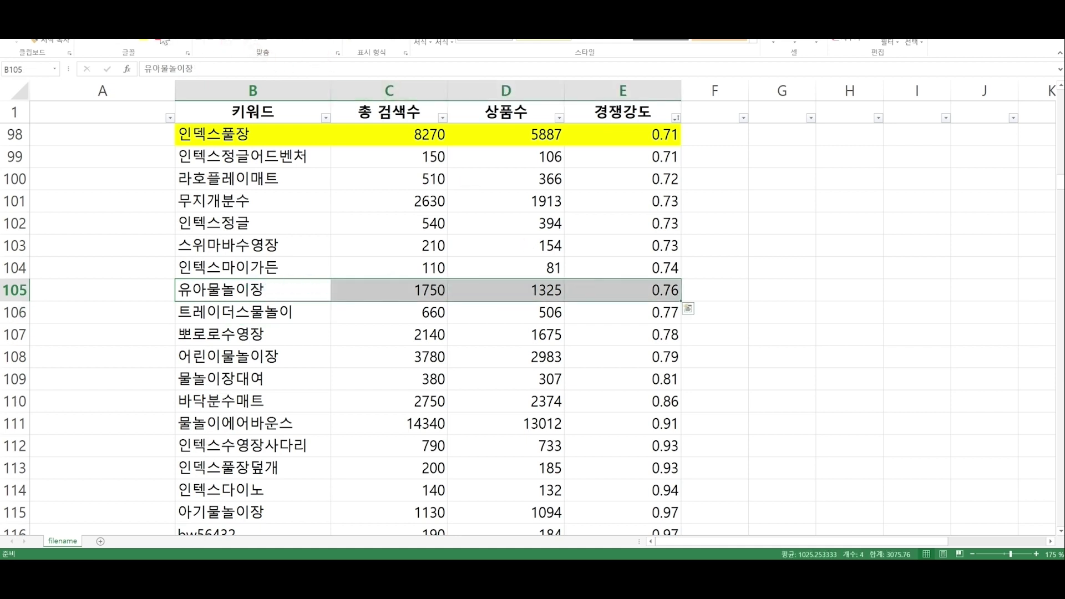
{"action": "left_click", "coordinate": [143, 43]}
Highlight the 어린이물놀이장 keyword with its figures in columns B to E using the same yellow fill.
{"action": "left_click", "coordinate": [257, 350]}
{"action": "scroll", "coordinate": [257, 350], "scroll_direction": "down", "scroll_amount": 1}
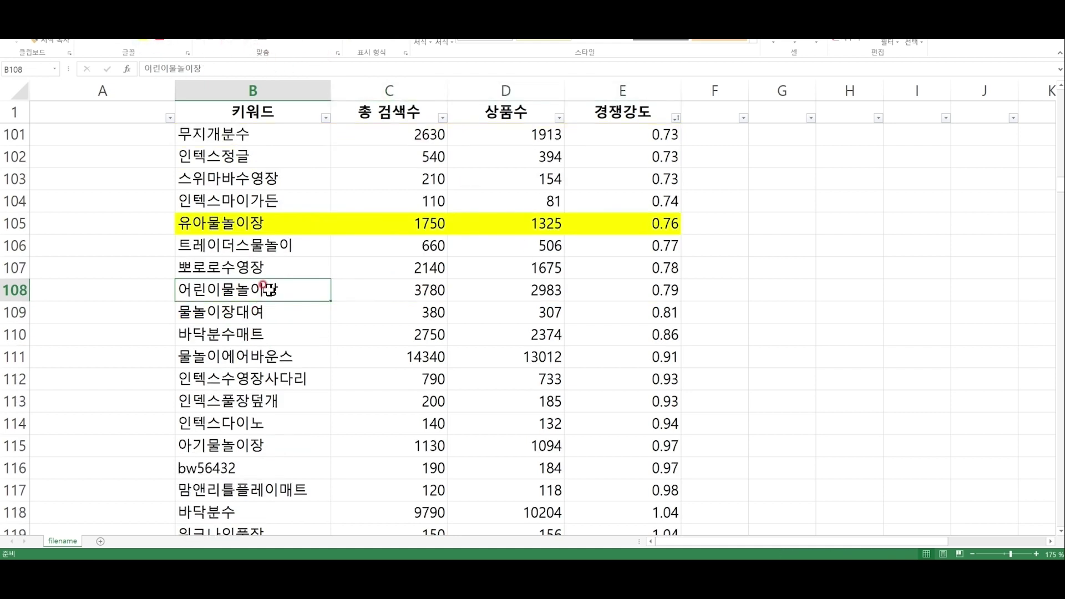
{"action": "left_click_drag", "start_coordinate": [267, 289], "coordinate": [606, 294]}
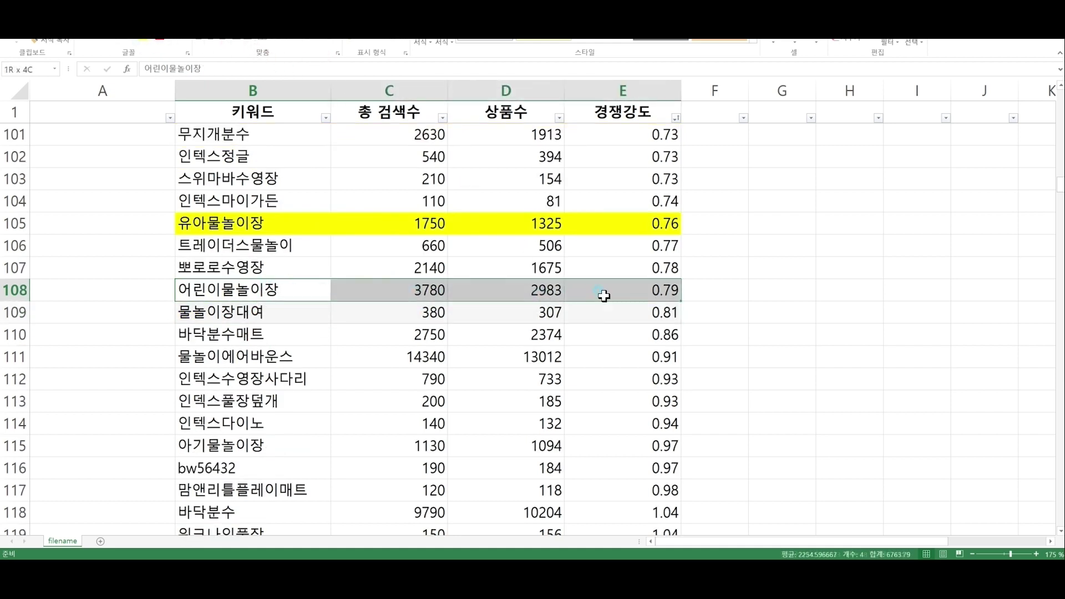
{"action": "left_click", "coordinate": [143, 43]}
Skip the rental and accessory keywords and highlight 아기물놀이장 with its figures in columns B to E in yellow.
{"action": "left_click", "coordinate": [252, 315]}
{"action": "left_click_drag", "start_coordinate": [281, 314], "coordinate": [588, 309]}
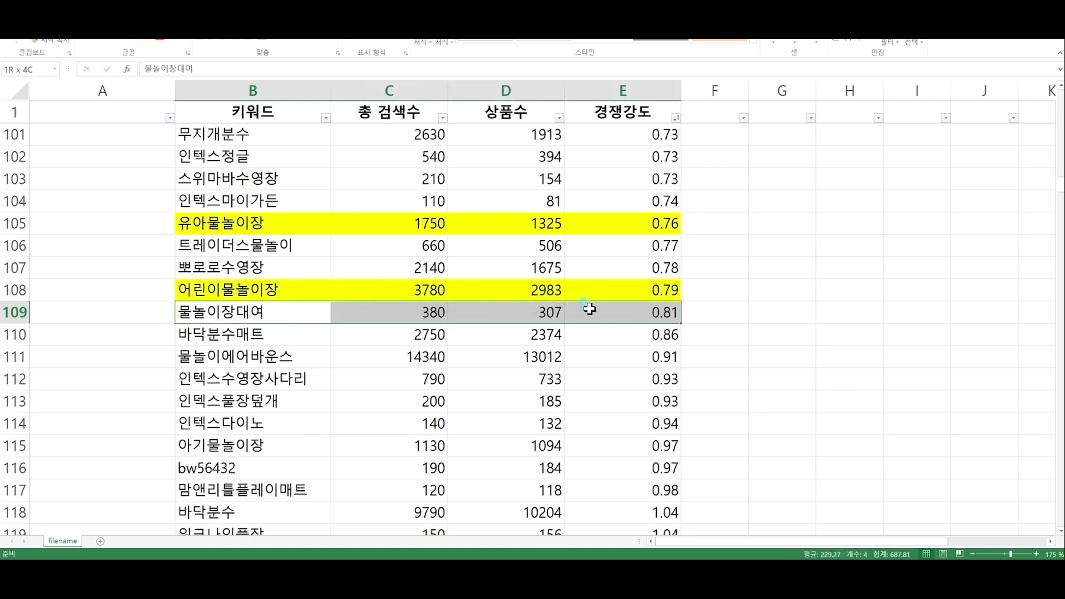
{"action": "left_click", "coordinate": [311, 371]}
{"action": "scroll", "coordinate": [304, 356], "scroll_direction": "down", "scroll_amount": 2}
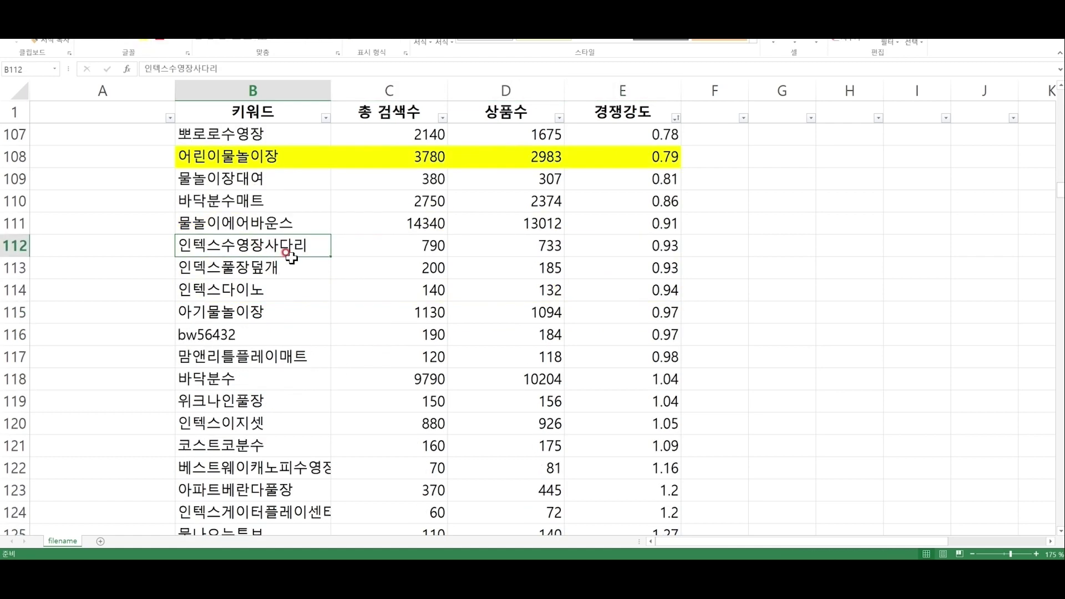
{"action": "left_click", "coordinate": [261, 268]}
{"action": "left_click", "coordinate": [269, 285]}
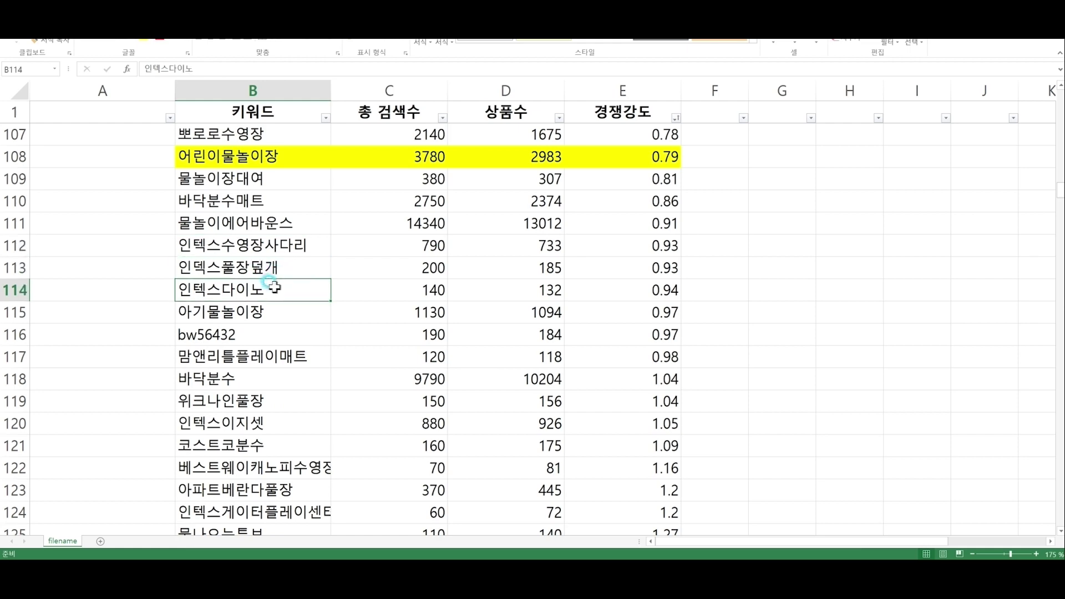
{"action": "scroll", "coordinate": [266, 272], "scroll_direction": "down", "scroll_amount": 1}
{"action": "left_click_drag", "start_coordinate": [258, 247], "coordinate": [627, 247]}
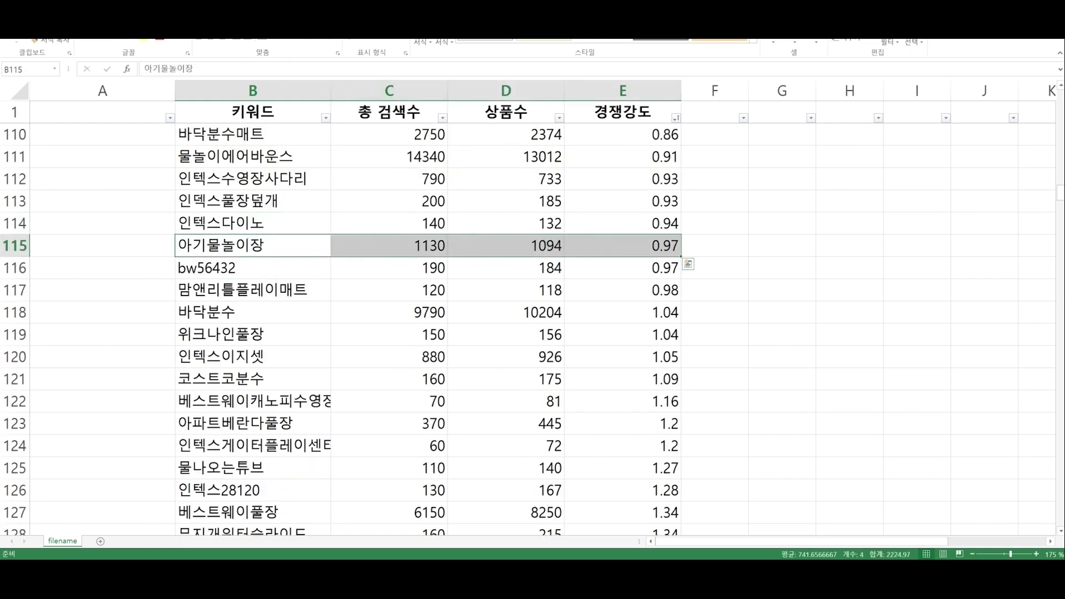
{"action": "left_click", "coordinate": [145, 40]}
Review the keywords below 아기물놀이장, from 바닥분수 down to 인텍스57173, for ones relevant to the pool.
{"action": "left_click", "coordinate": [213, 311]}
{"action": "scroll", "coordinate": [213, 312], "scroll_direction": "down", "scroll_amount": 2}
{"action": "left_click", "coordinate": [275, 244]}
{"action": "scroll", "coordinate": [277, 195], "scroll_direction": "down", "scroll_amount": 2}
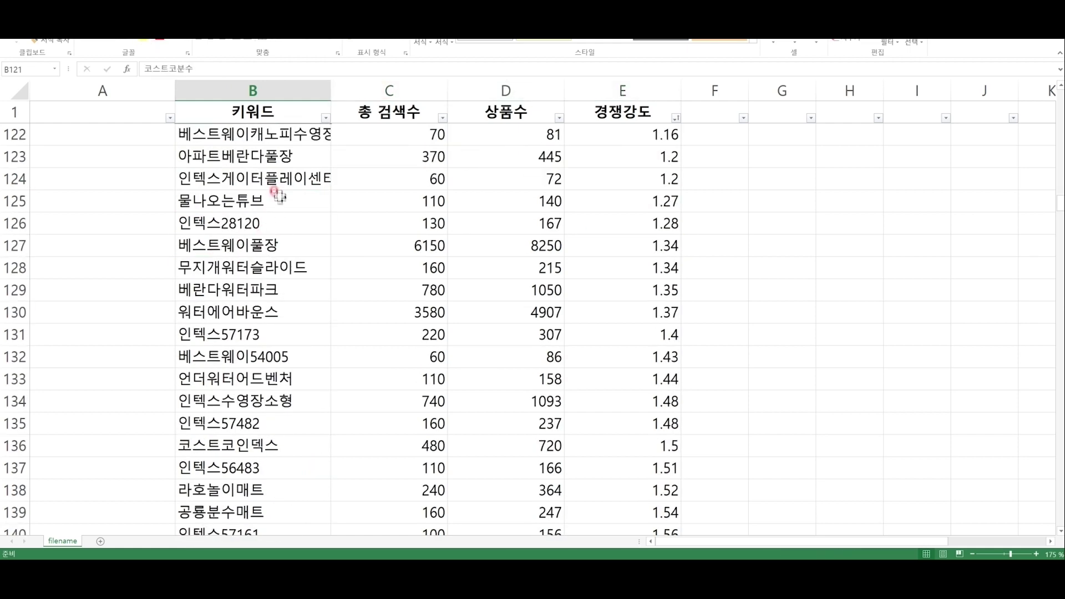
{"action": "left_click", "coordinate": [279, 195]}
{"action": "left_click", "coordinate": [246, 290]}
{"action": "scroll", "coordinate": [261, 283], "scroll_direction": "down", "scroll_amount": 1}
{"action": "left_click", "coordinate": [269, 267]}
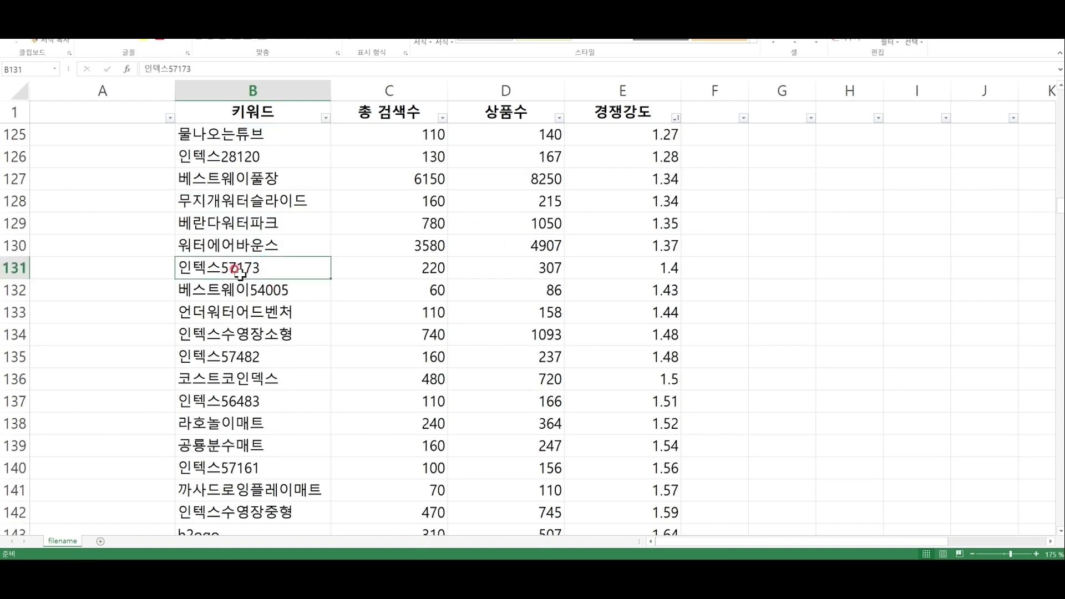
Switch to the Domeggook product page and compare the brand and model 인텍스 57173 in the title with the keyword.
{"action": "key", "text": "alt+Tab"}
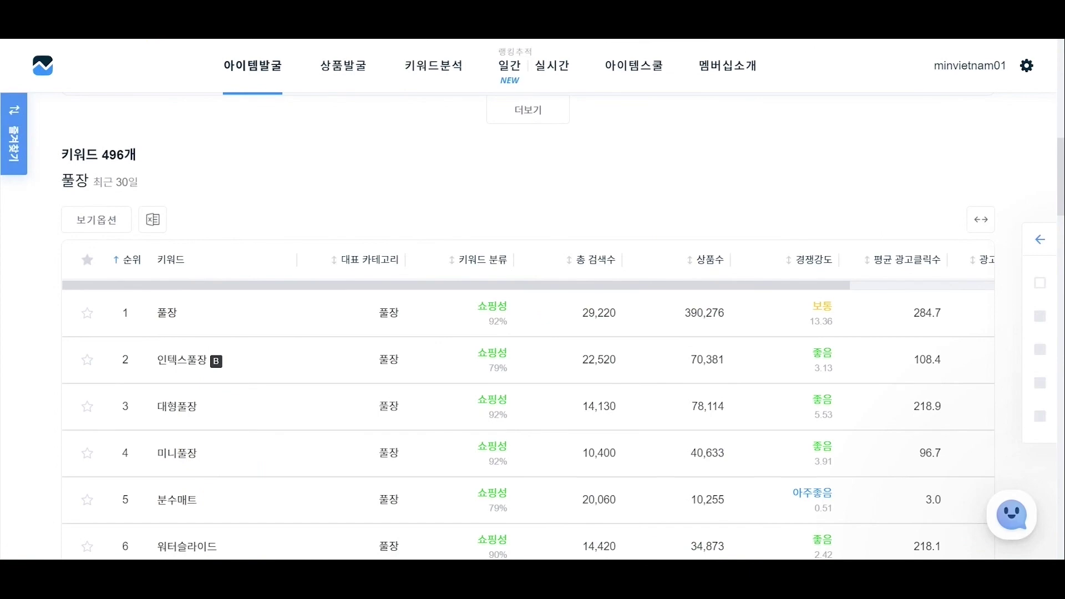
{"action": "key", "text": "alt+Tab"}
{"action": "left_click_drag", "start_coordinate": [538, 203], "coordinate": [661, 206]}
{"action": "left_click", "coordinate": [610, 205]}
{"action": "left_click_drag", "start_coordinate": [540, 203], "coordinate": [660, 205]}
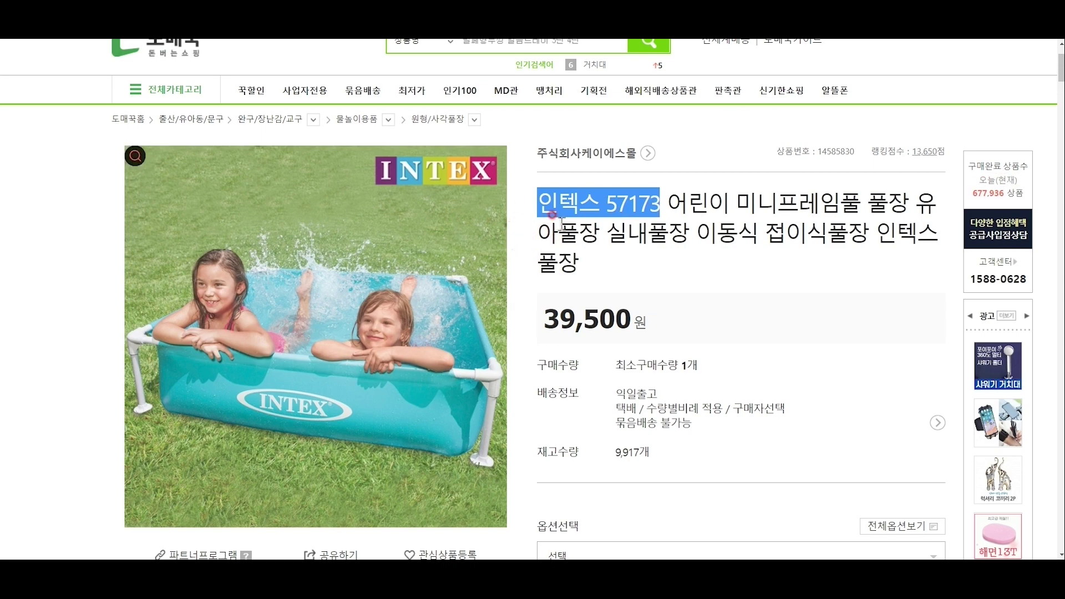
{"action": "left_click", "coordinate": [535, 192]}
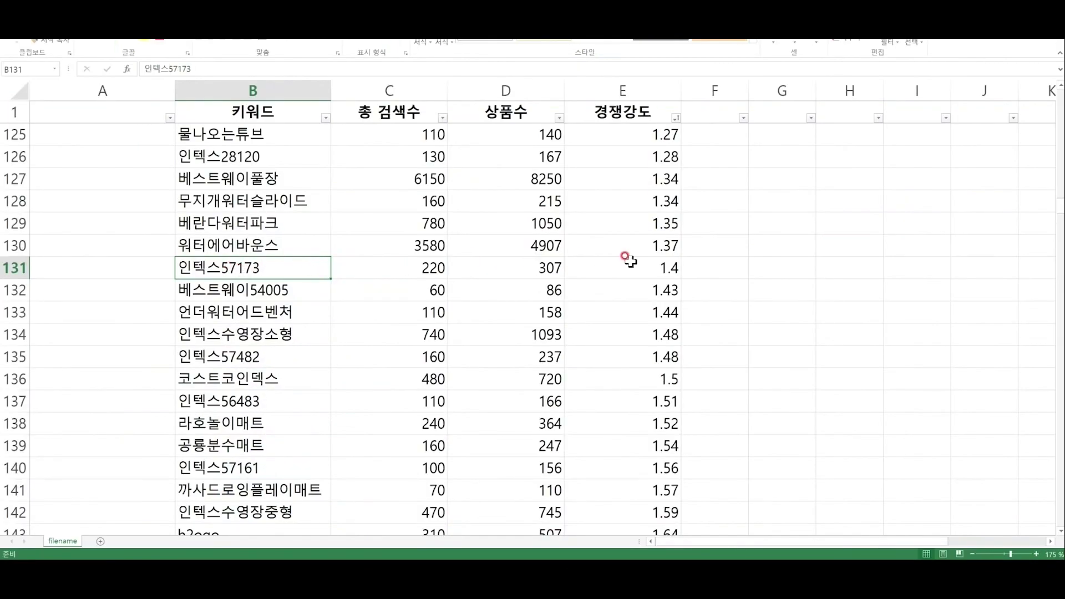
Back in Excel, check the search volume, product count and competition figures of 인텍스57173.
{"action": "left_click", "coordinate": [347, 269]}
{"action": "left_click_drag", "start_coordinate": [313, 267], "coordinate": [609, 266]}
{"action": "left_click", "coordinate": [279, 290]}
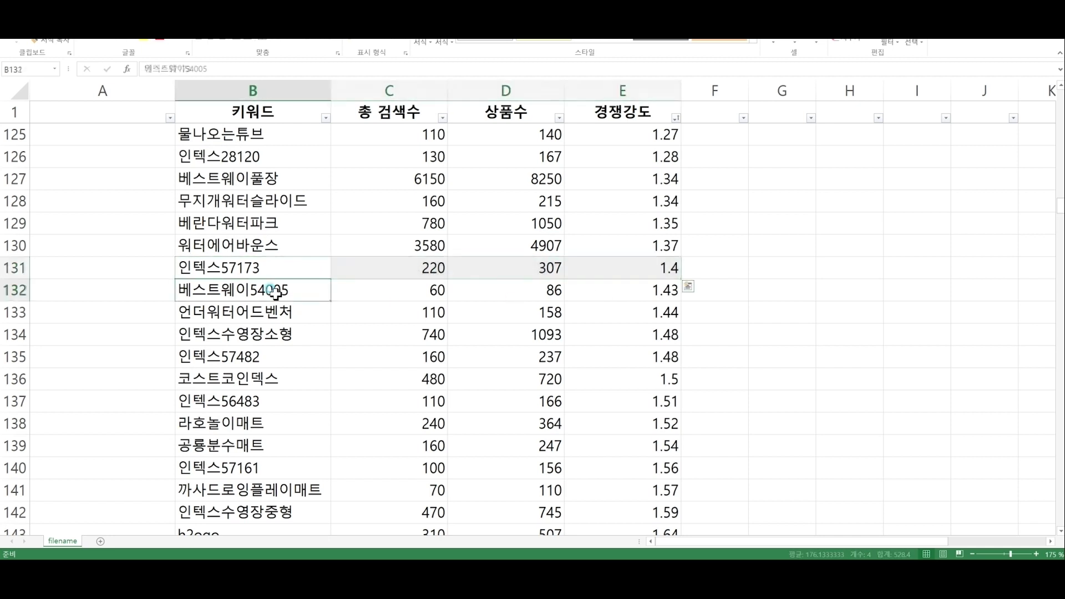
{"action": "left_click", "coordinate": [294, 267]}
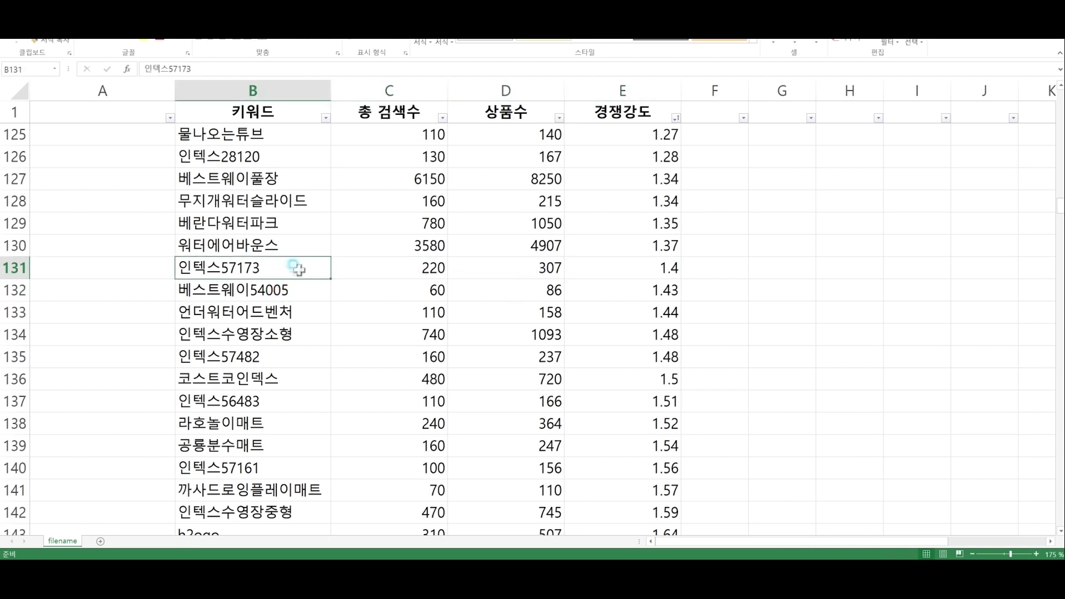
Highlight the 신생아수영장 keyword with its figures in columns B to E using the yellow fill.
{"action": "left_click", "coordinate": [303, 328]}
{"action": "scroll", "coordinate": [300, 325], "scroll_direction": "down", "scroll_amount": 13}
{"action": "left_click_drag", "start_coordinate": [300, 314], "coordinate": [613, 316]}
{"action": "left_click", "coordinate": [145, 42]}
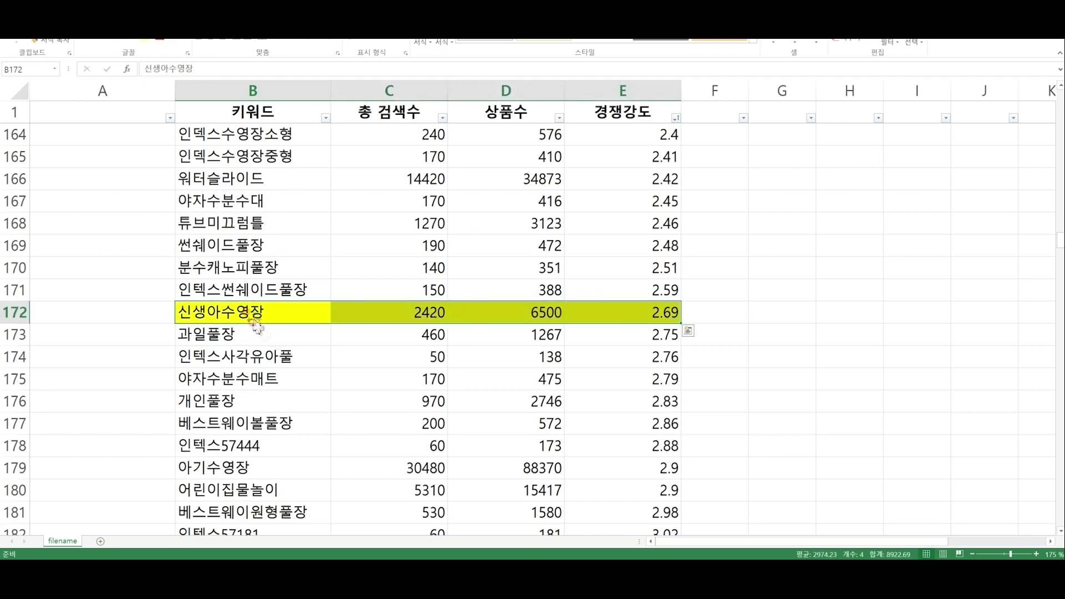
Highlight the 아기수영장 keyword with its figures in columns B to E in yellow.
{"action": "left_click", "coordinate": [247, 271]}
{"action": "scroll", "coordinate": [256, 287], "scroll_direction": "down", "scroll_amount": 1}
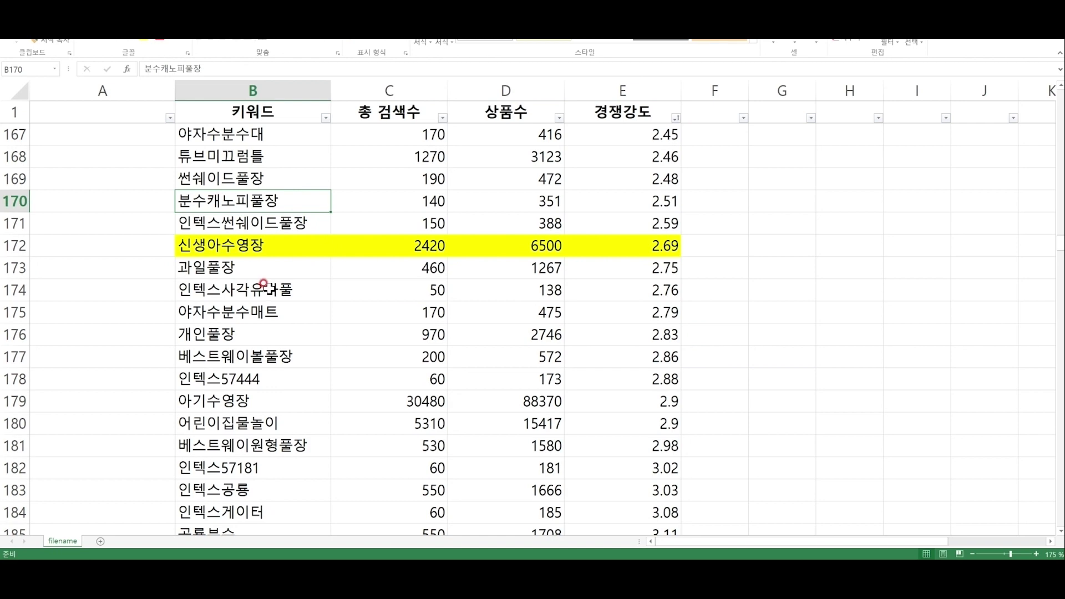
{"action": "scroll", "coordinate": [272, 327], "scroll_direction": "down", "scroll_amount": 1}
{"action": "left_click_drag", "start_coordinate": [273, 333], "coordinate": [610, 337]}
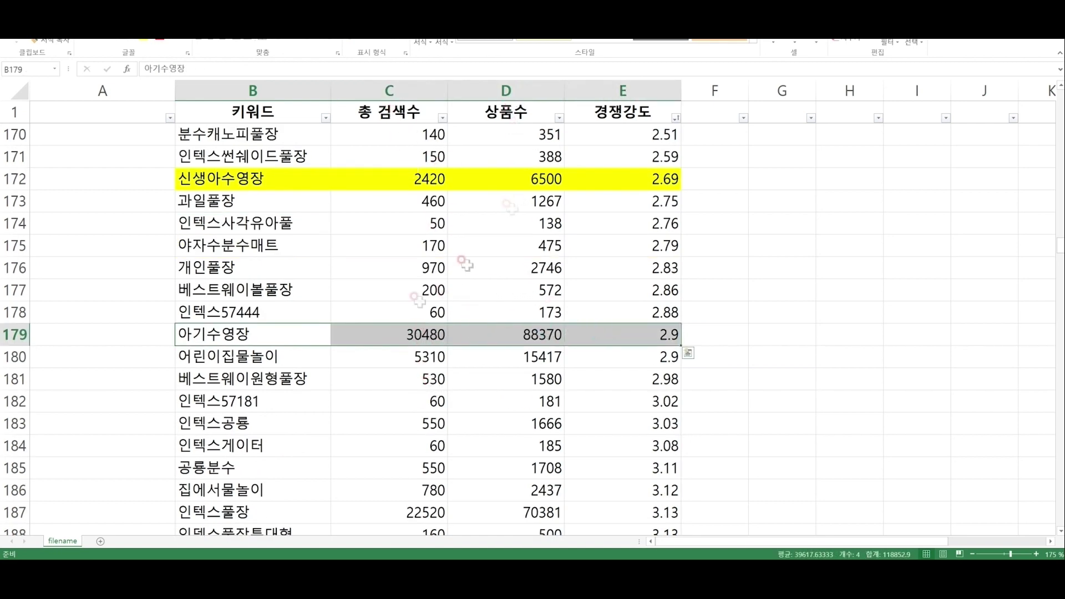
{"action": "left_click", "coordinate": [145, 42]}
Highlight the 집에서물놀이 keyword with its figures in columns B to E in yellow and check its competition value.
{"action": "left_click", "coordinate": [283, 355]}
{"action": "mouse_move", "coordinate": [283, 356]}
{"action": "left_mouse_down"}
{"action": "mouse_move", "coordinate": [350, 358]}
{"action": "mouse_move", "coordinate": [285, 361]}
{"action": "left_mouse_up"}
{"action": "scroll", "coordinate": [521, 367], "scroll_direction": "down", "scroll_amount": 3}
{"action": "left_click_drag", "start_coordinate": [222, 290], "coordinate": [638, 290]}
{"action": "left_click", "coordinate": [145, 42]}
{"action": "left_click", "coordinate": [250, 355]}
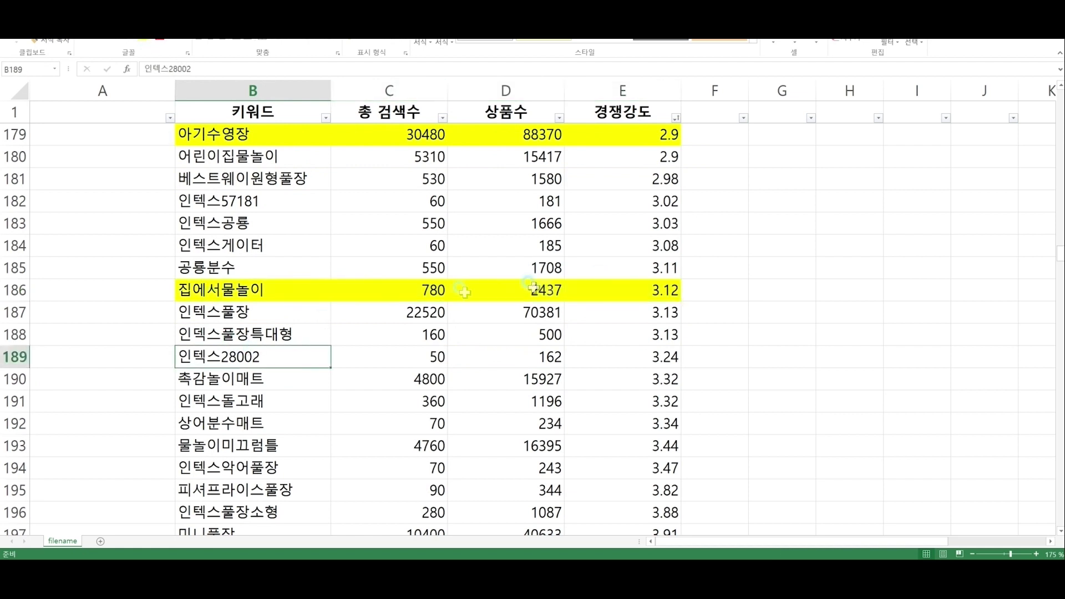
{"action": "left_click", "coordinate": [630, 290]}
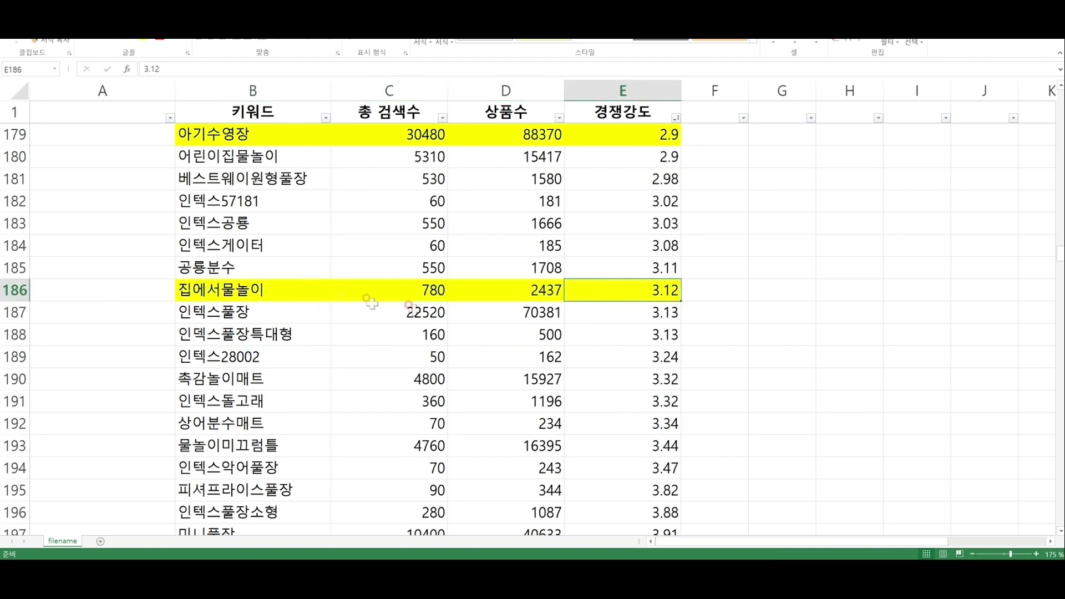
{"action": "left_click", "coordinate": [651, 288]}
{"action": "left_click", "coordinate": [646, 294]}
Highlight the 인텍스풀장 keyword with its figures in columns B to E using the same yellow fill.
{"action": "left_click_drag", "start_coordinate": [311, 313], "coordinate": [590, 309]}
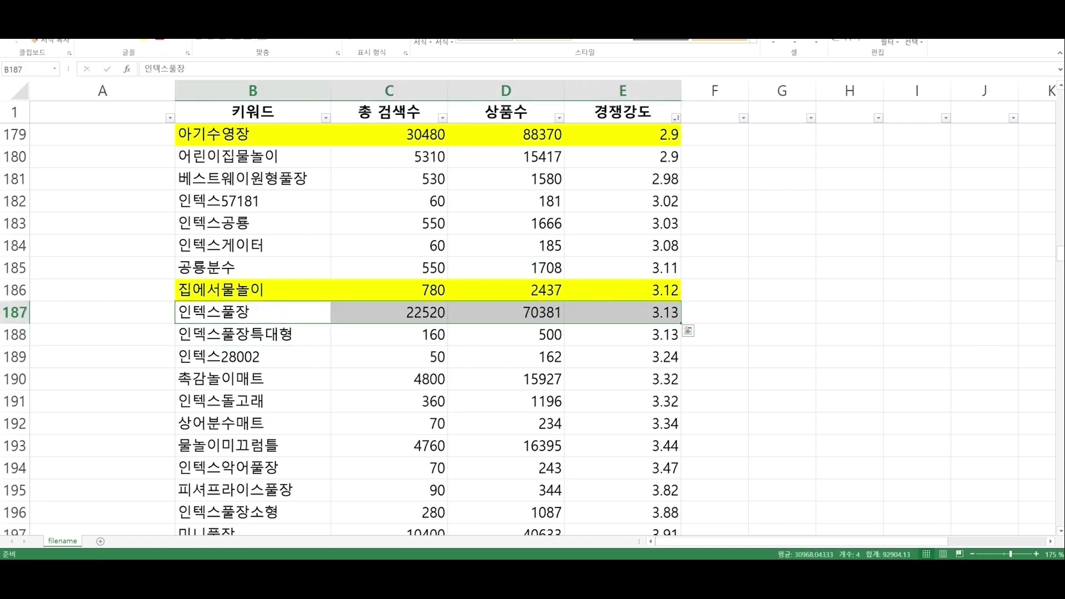
{"action": "left_click", "coordinate": [144, 43]}
{"action": "left_click", "coordinate": [233, 318]}
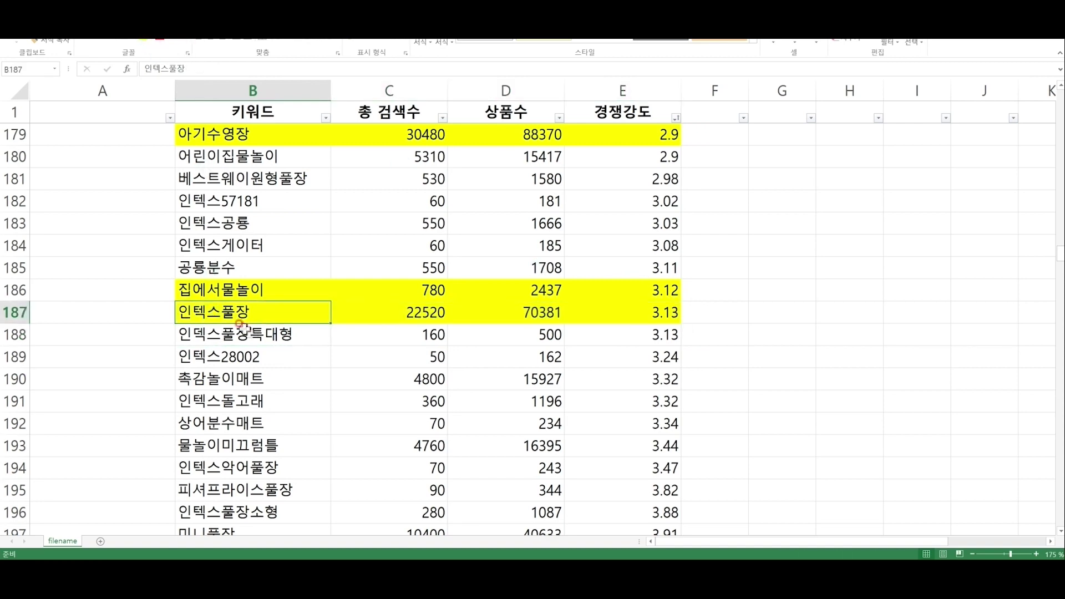
Highlight the 미니풀장 keyword with its figures in columns B to E in yellow, further down the table.
{"action": "left_click", "coordinate": [298, 349]}
{"action": "scroll", "coordinate": [274, 264], "scroll_direction": "down", "scroll_amount": 2}
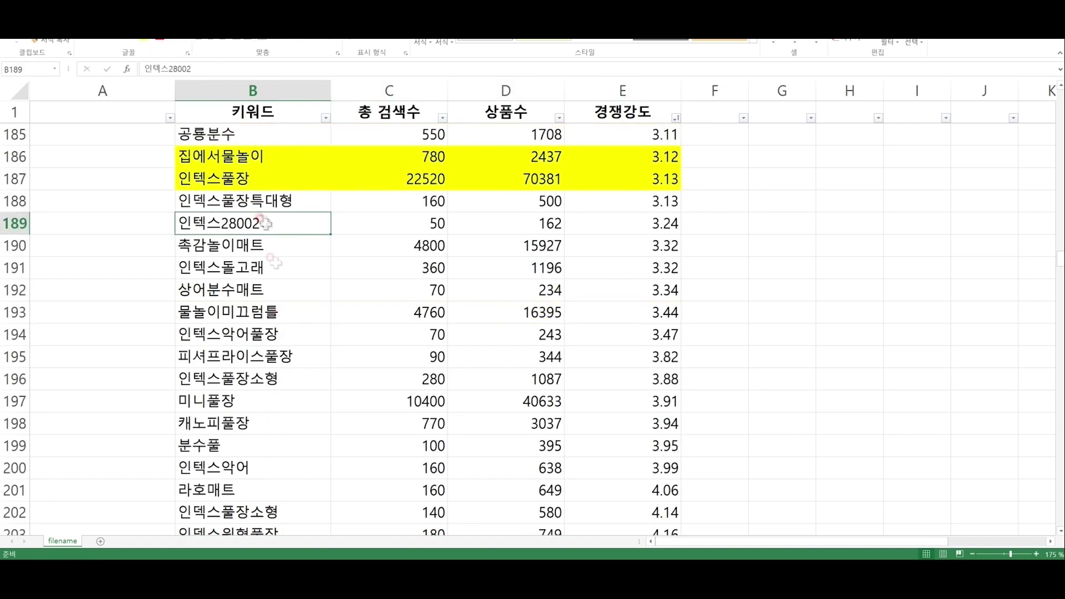
{"action": "left_click", "coordinate": [280, 238]}
{"action": "scroll", "coordinate": [278, 245], "scroll_direction": "down", "scroll_amount": 2}
{"action": "left_click_drag", "start_coordinate": [288, 268], "coordinate": [605, 273]}
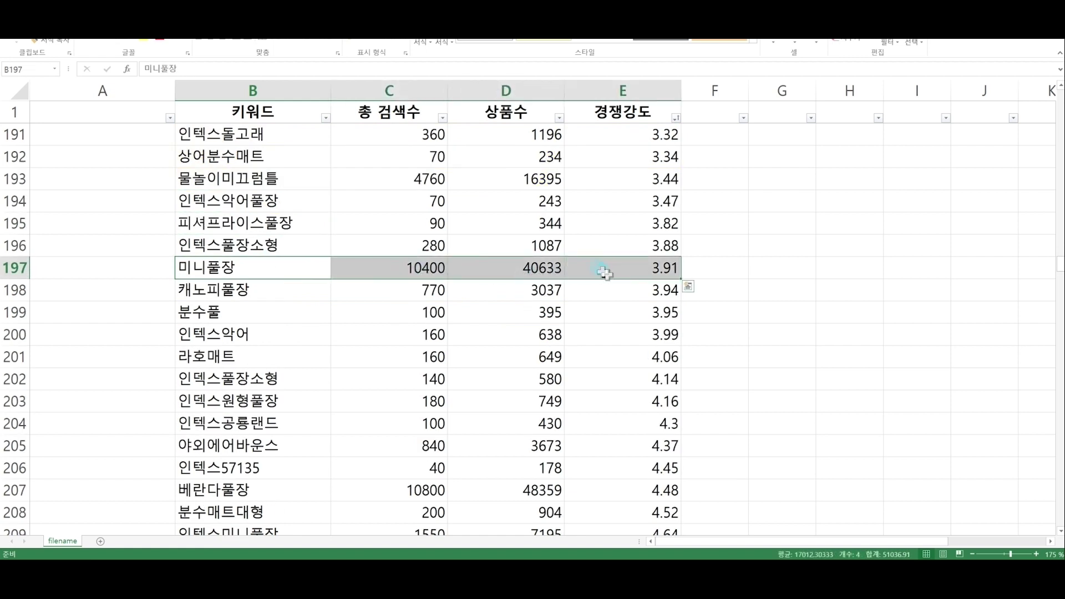
{"action": "left_click", "coordinate": [145, 43]}
{"action": "left_click", "coordinate": [542, 271]}
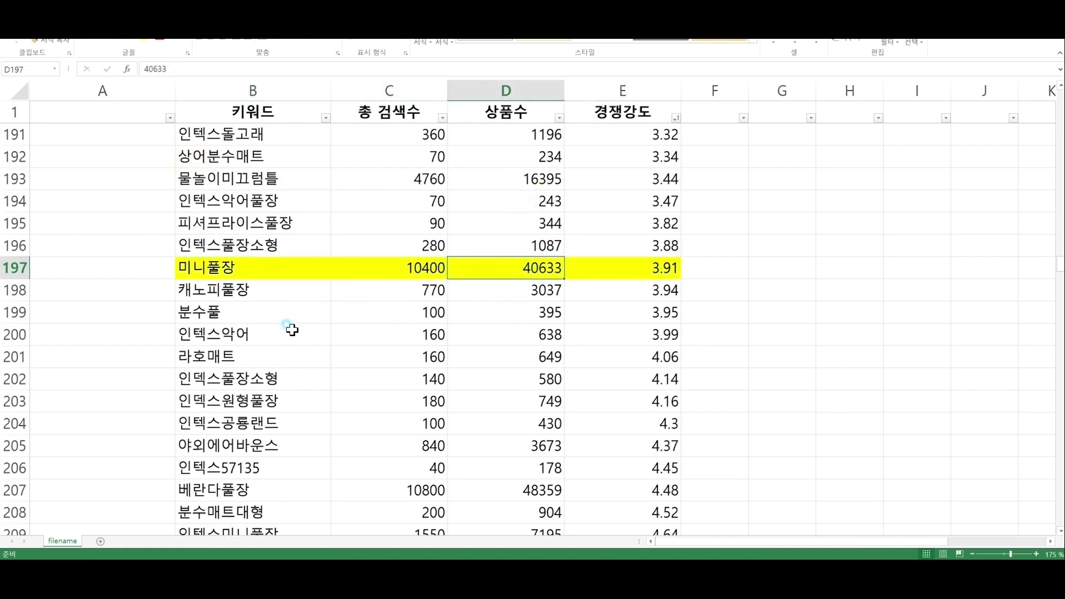
Examine the keywords below 미니풀장, such as 베란다풀장, 유아풀장 and 물놀이장, with their product counts and competition values for further candidates.
{"action": "left_click", "coordinate": [289, 329]}
{"action": "scroll", "coordinate": [296, 353], "scroll_direction": "down", "scroll_amount": 4}
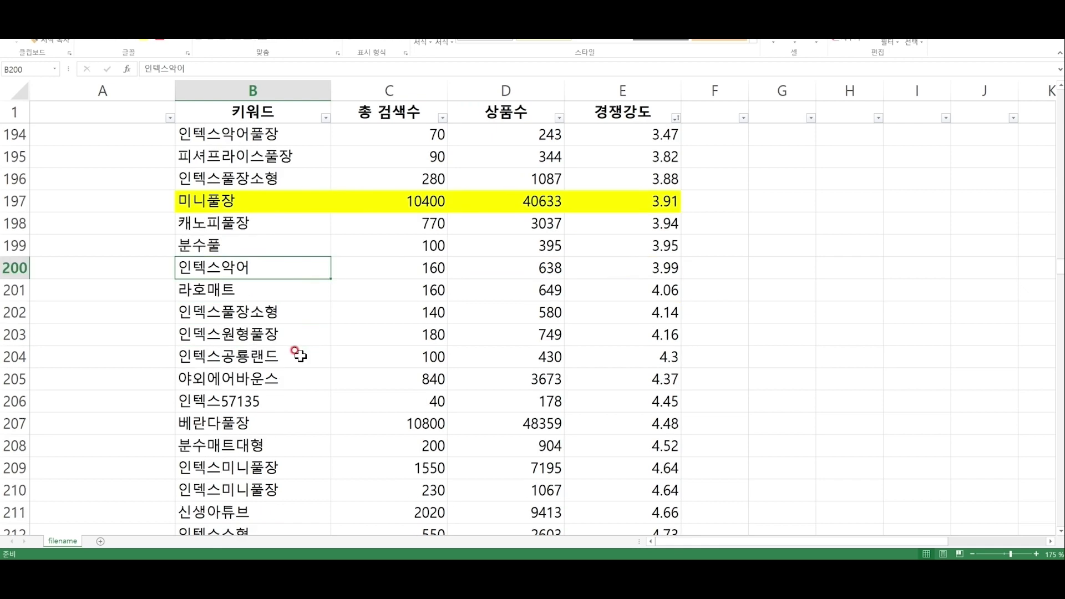
{"action": "left_click_drag", "start_coordinate": [260, 223], "coordinate": [613, 221]}
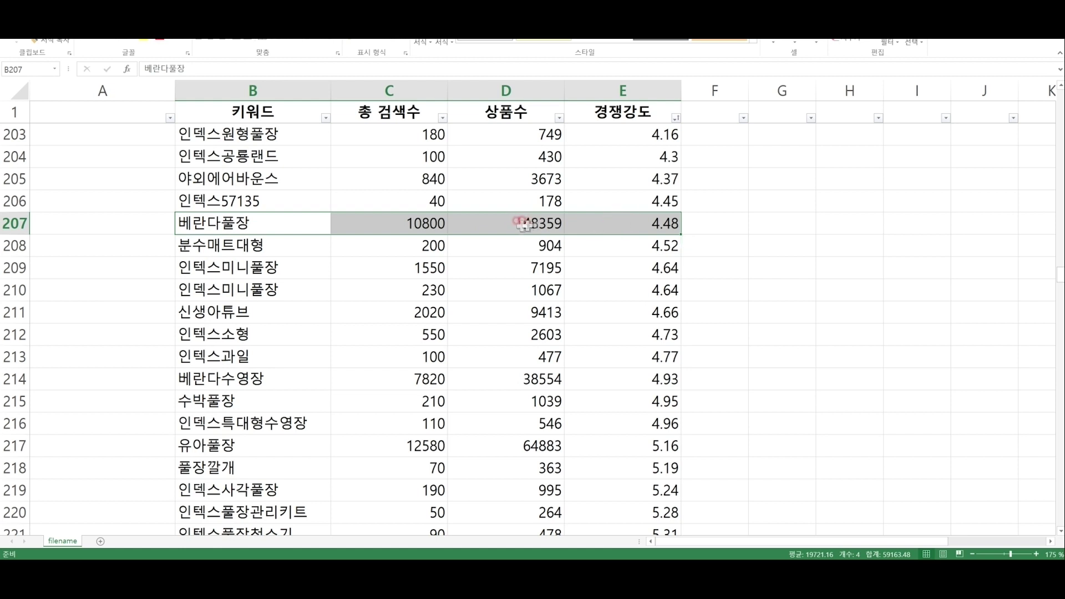
{"action": "left_click", "coordinate": [261, 287]}
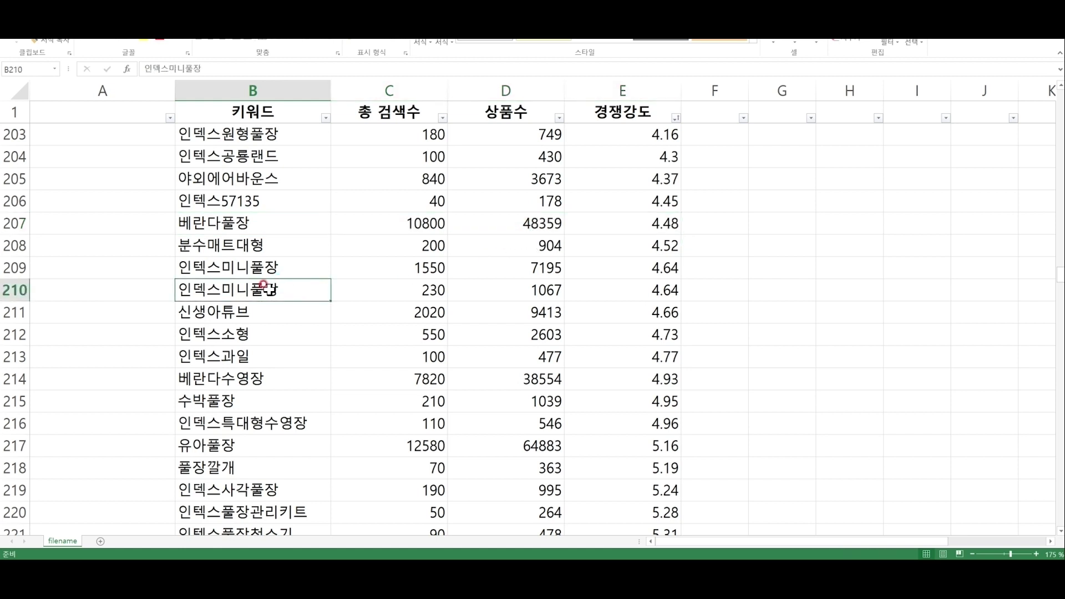
{"action": "scroll", "coordinate": [289, 366], "scroll_direction": "down", "scroll_amount": 2}
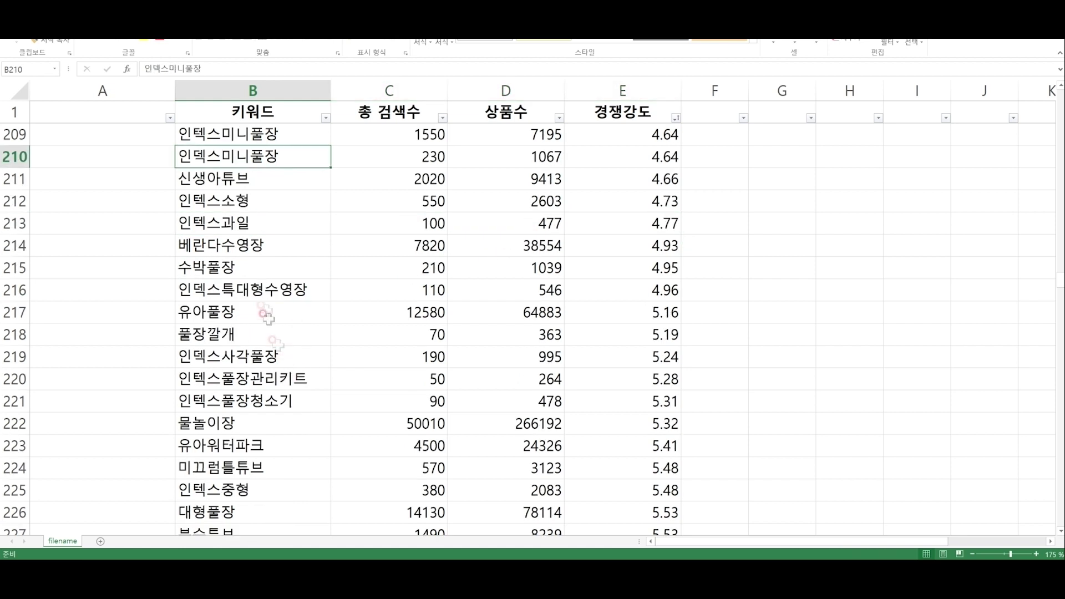
{"action": "left_click", "coordinate": [535, 308]}
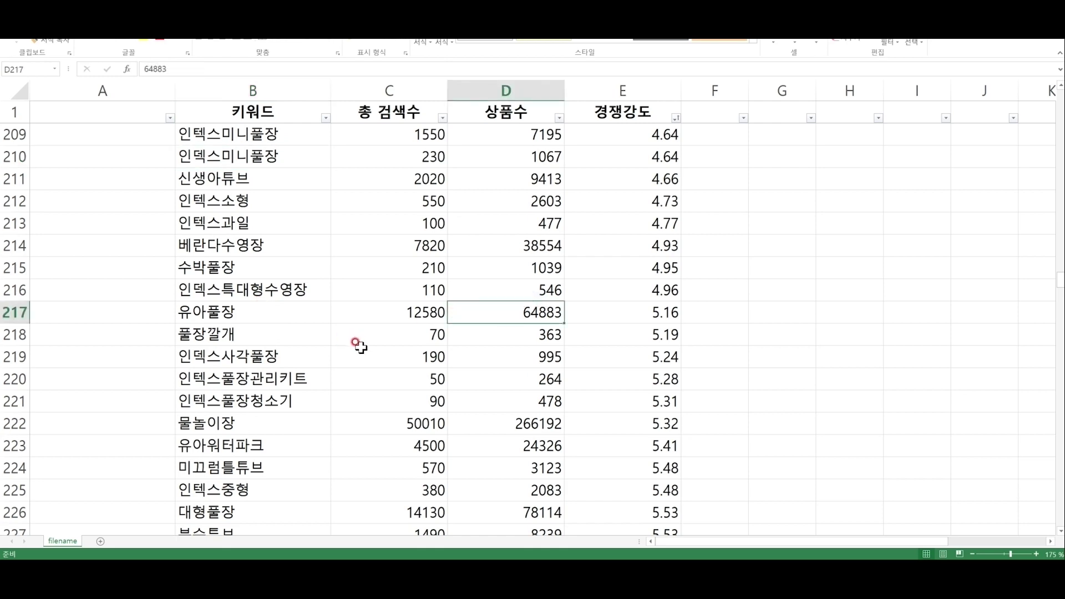
{"action": "scroll", "coordinate": [360, 355], "scroll_direction": "down", "scroll_amount": 2}
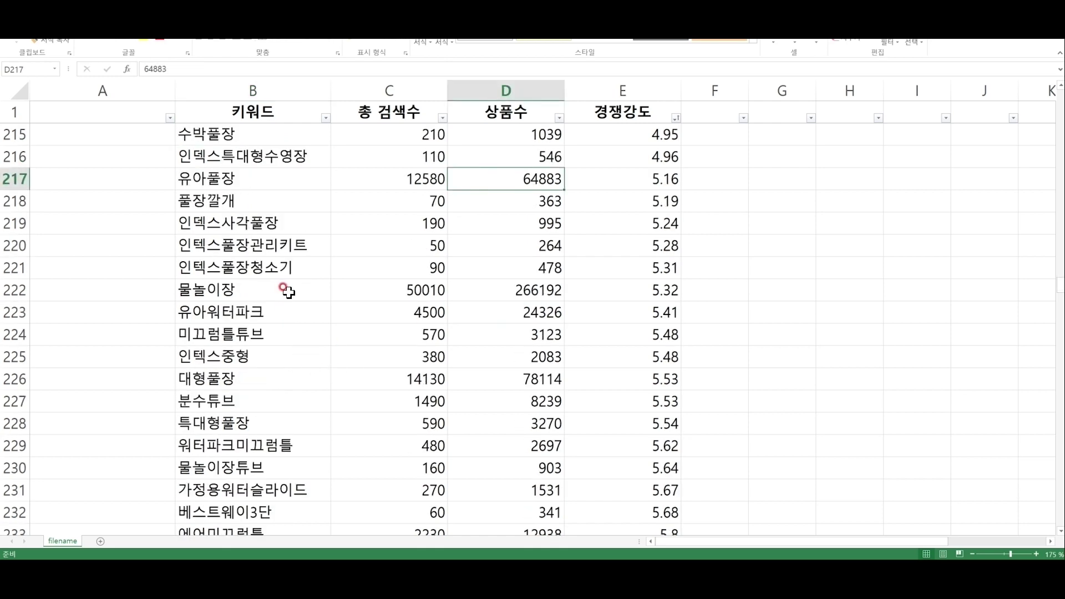
{"action": "left_click", "coordinate": [506, 284]}
{"action": "left_click", "coordinate": [319, 334]}
{"action": "scroll", "coordinate": [304, 364], "scroll_direction": "down", "scroll_amount": 6}
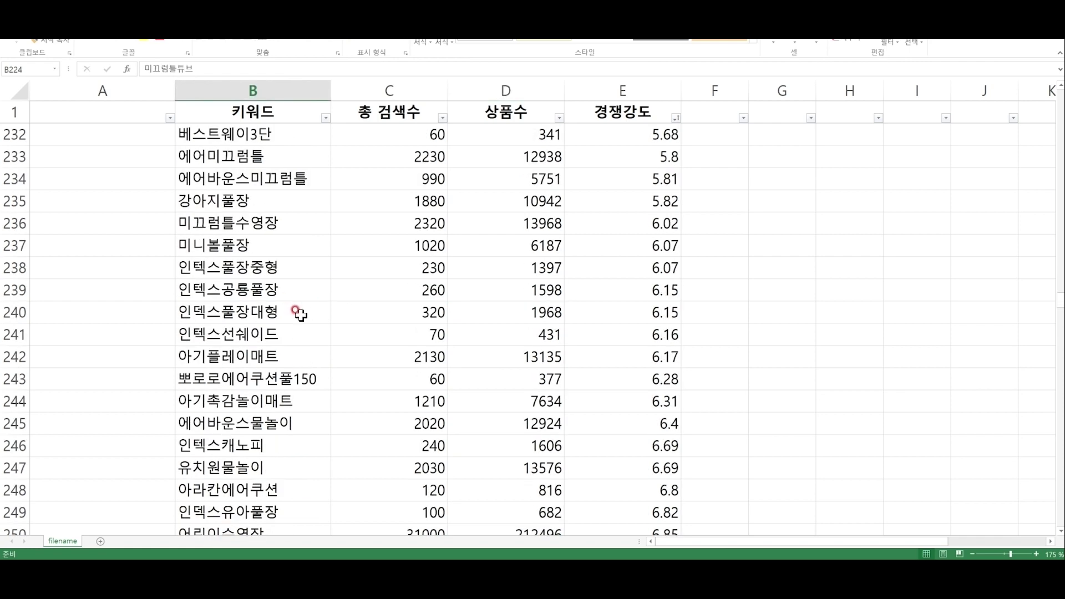
{"action": "scroll", "coordinate": [299, 314], "scroll_direction": "down", "scroll_amount": 7}
{"action": "left_click_drag", "start_coordinate": [1057, 330], "coordinate": [1056, 324]}
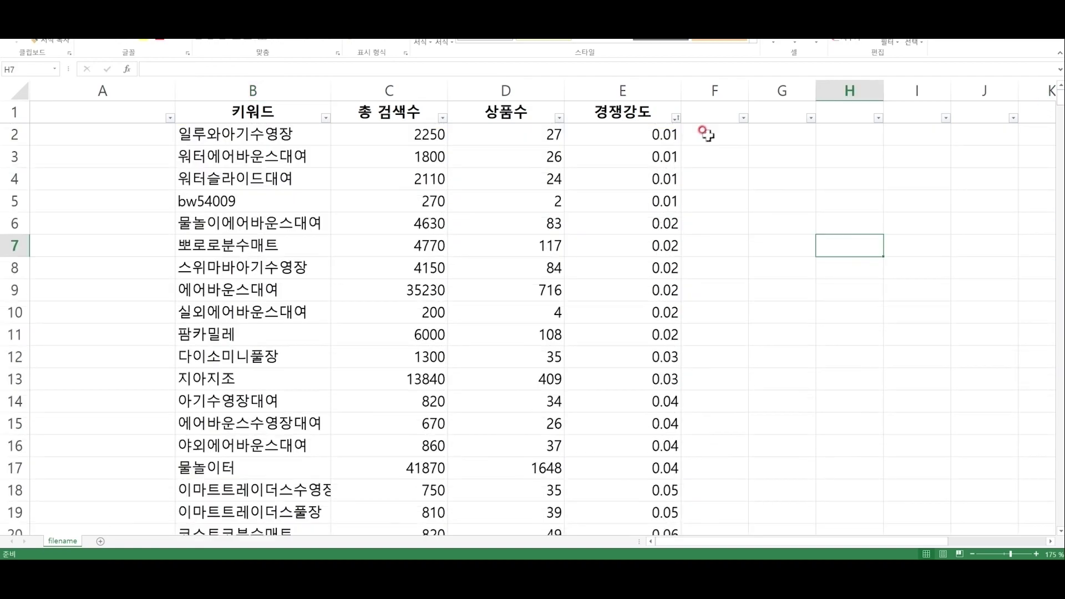
Gather the ten yellow-highlighted keyword rows at the head of the table, in rows 2 to 11.
{"action": "left_click", "coordinate": [266, 288]}
{"action": "scroll", "coordinate": [272, 283], "scroll_direction": "down", "scroll_amount": 3}
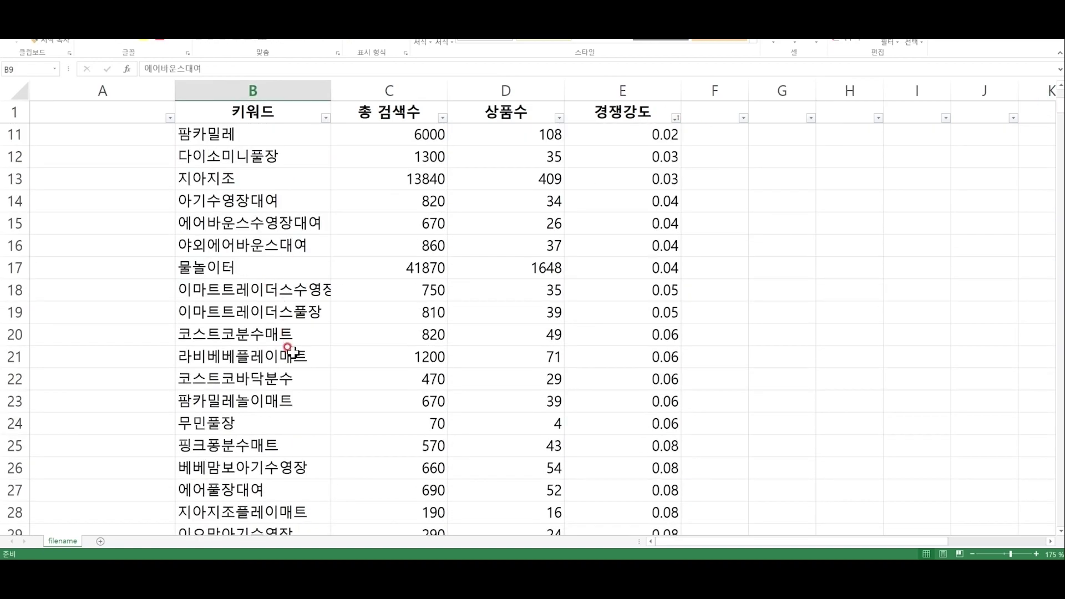
{"action": "scroll", "coordinate": [292, 352], "scroll_direction": "down", "scroll_amount": 3}
{"action": "left_click", "coordinate": [261, 311]}
{"action": "scroll", "coordinate": [267, 332], "scroll_direction": "down", "scroll_amount": 3}
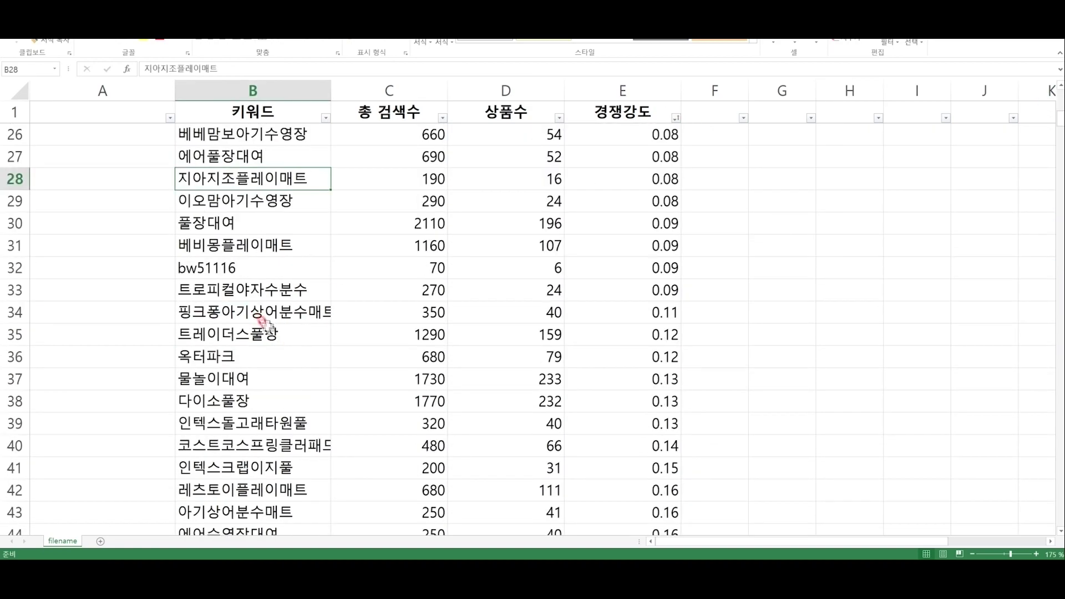
{"action": "scroll", "coordinate": [269, 343], "scroll_direction": "down", "scroll_amount": 5}
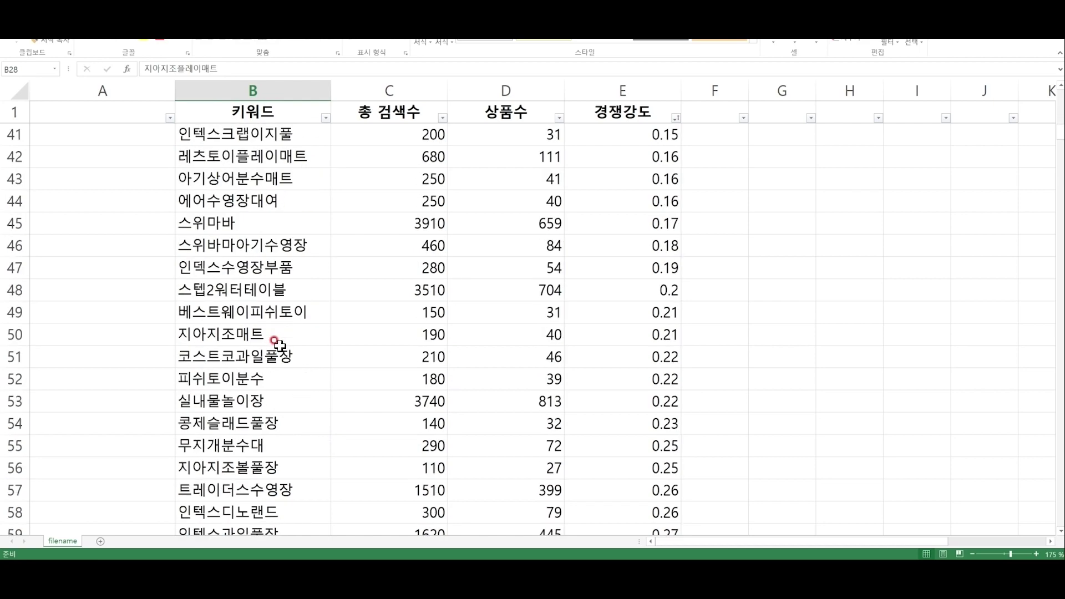
{"action": "scroll", "coordinate": [279, 348], "scroll_direction": "down", "scroll_amount": 1}
{"action": "key", "text": "ctrl+z"}
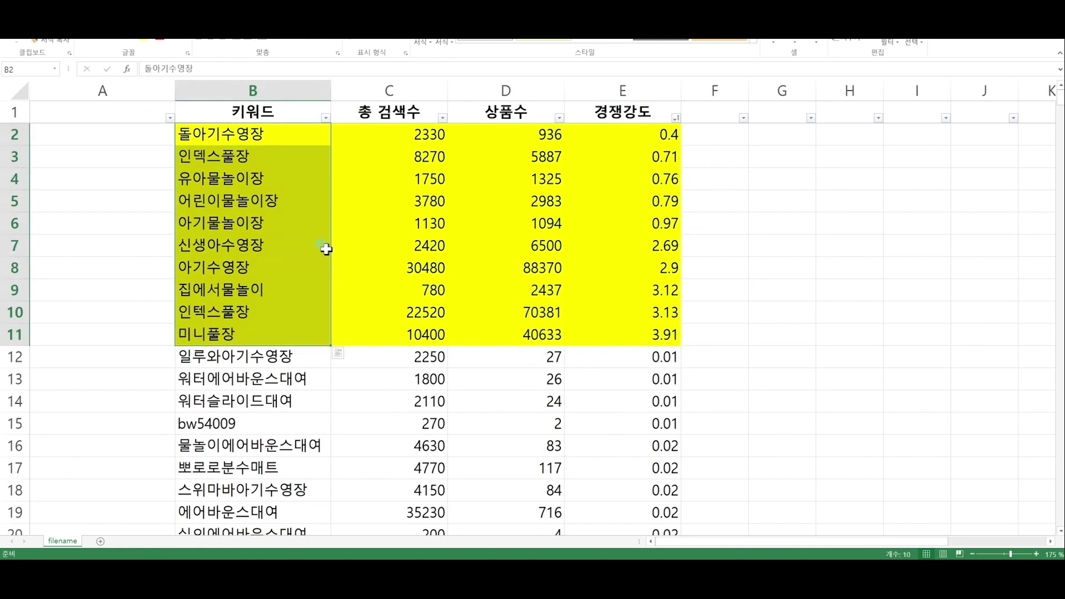
Narrow the empty column F next to the 경쟁강도 column.
{"action": "left_click", "coordinate": [326, 247]}
{"action": "left_click", "coordinate": [754, 132]}
{"action": "left_click_drag", "start_coordinate": [749, 91], "coordinate": [714, 90]}
{"action": "left_click", "coordinate": [399, 177]}
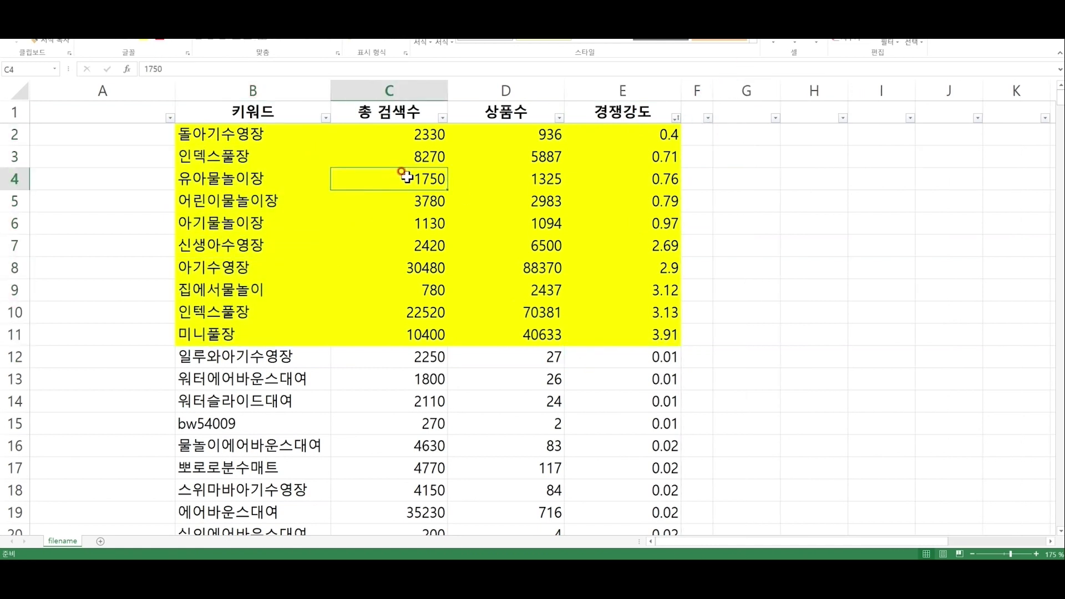
Go over the gathered keywords starting with 돌아기수영장 and 인덱스풀장, and narrow the empty column A.
{"action": "left_click", "coordinate": [243, 134]}
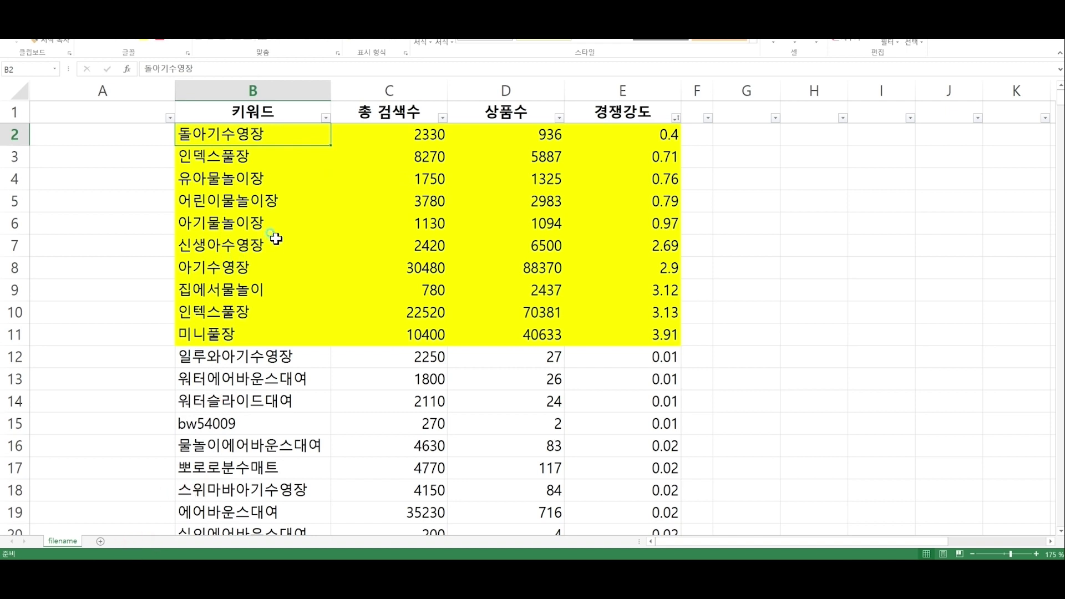
{"action": "left_click", "coordinate": [261, 178]}
{"action": "left_click", "coordinate": [257, 135]}
{"action": "left_click", "coordinate": [250, 158]}
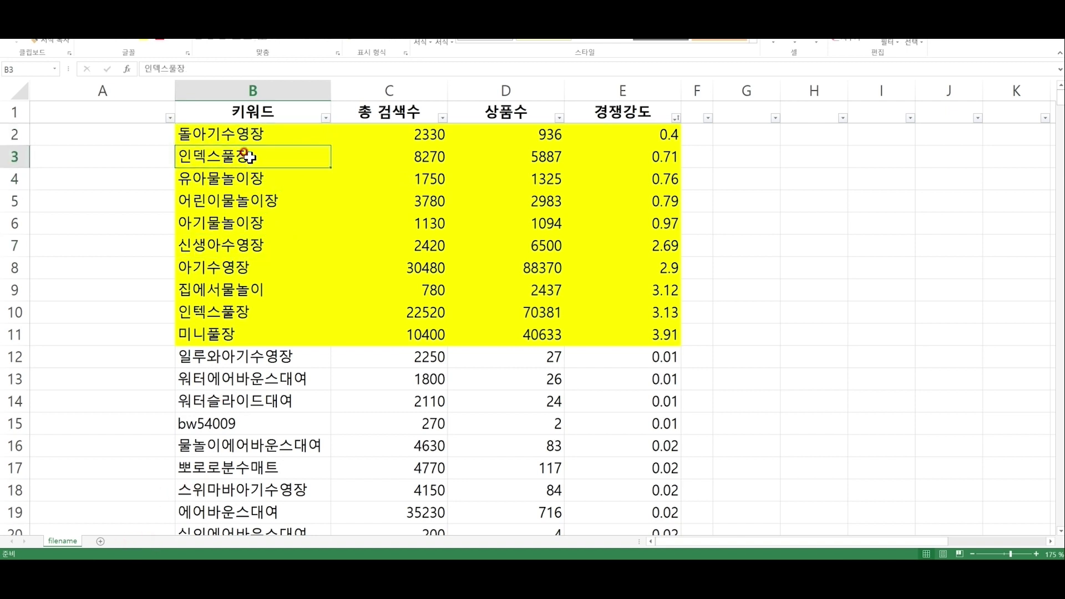
{"action": "left_click", "coordinate": [259, 133]}
{"action": "left_click_drag", "start_coordinate": [174, 89], "coordinate": [137, 86]}
{"action": "left_click", "coordinate": [238, 266]}
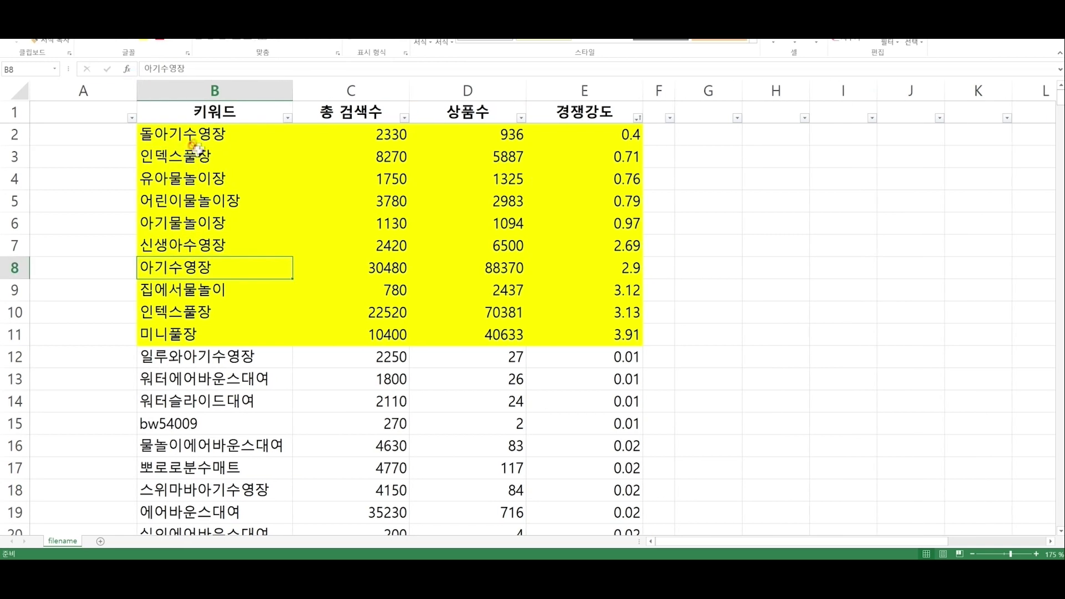
Copy the keyword 돌아기수영장 from cell B2 and look it up in Itemscout's keyword analysis.
{"action": "left_click", "coordinate": [465, 140]}
{"action": "left_click", "coordinate": [214, 133]}
{"action": "key", "text": "ctrl+c"}
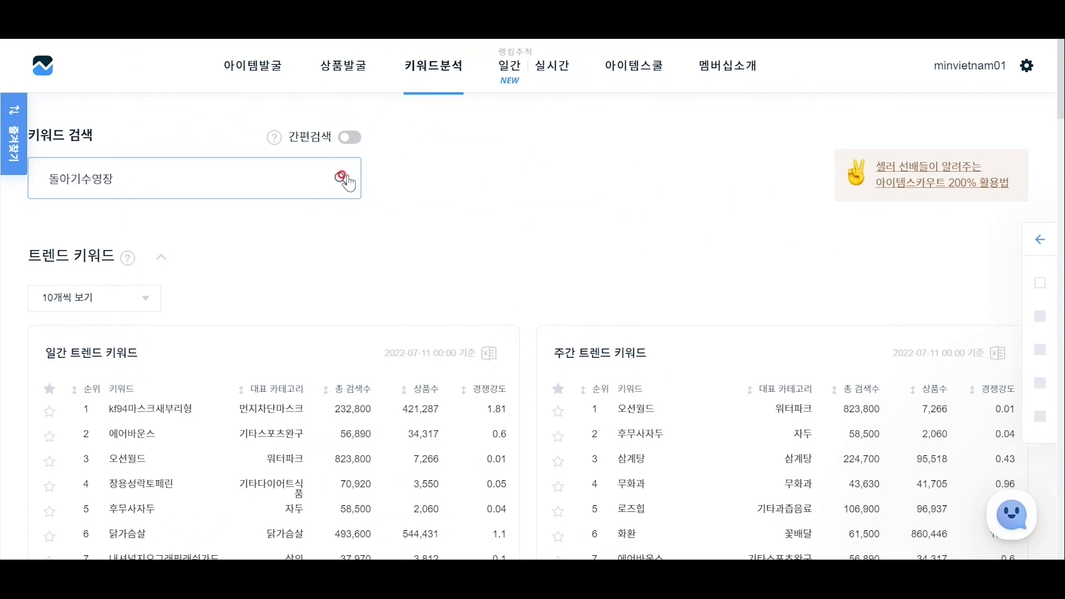
{"action": "left_click", "coordinate": [342, 177]}
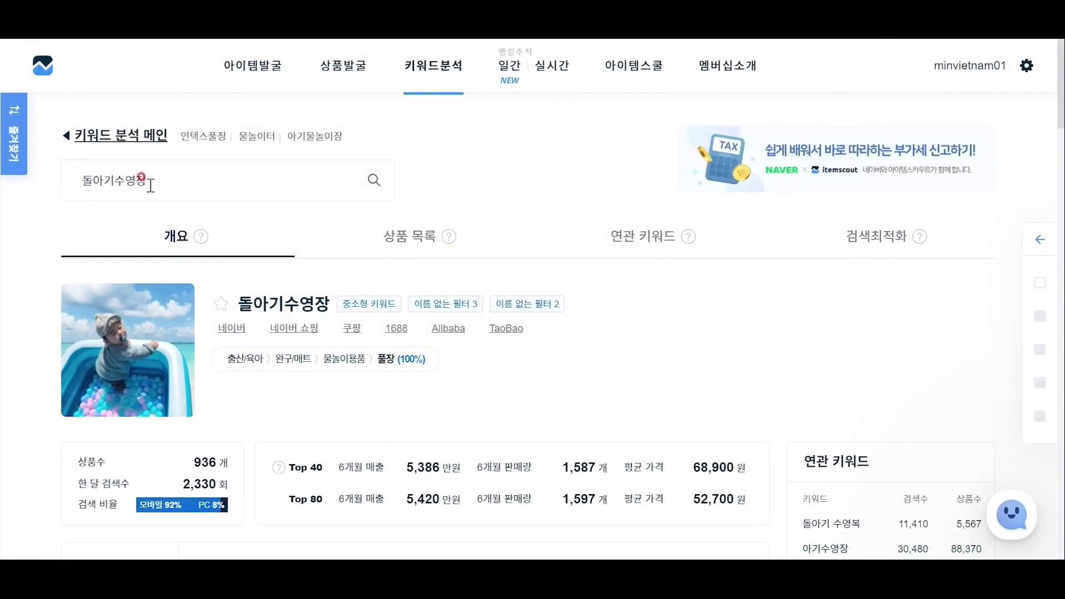
Replace the searched keyword with 인덱스풀장 and run the keyword analysis to check its category.
{"action": "left_click_drag", "start_coordinate": [148, 178], "coordinate": [31, 195]}
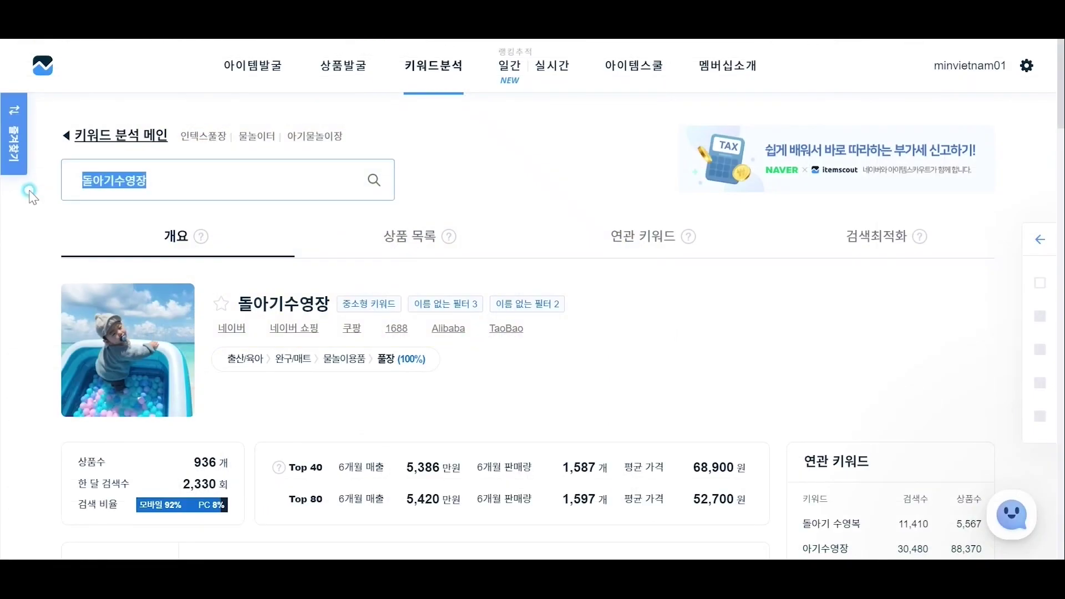
{"action": "key", "text": "ctrl+v"}
{"action": "key", "text": "Return"}
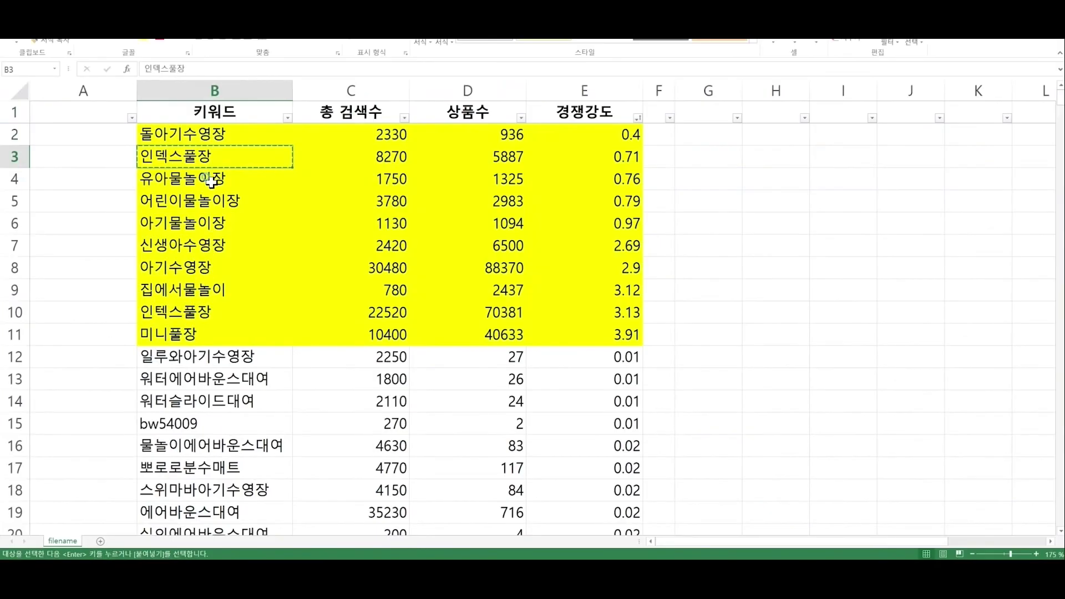
Copy 유아물놀이장 from cell B4 in Excel and analyse it in Itemscout's keyword search.
{"action": "left_click", "coordinate": [211, 184]}
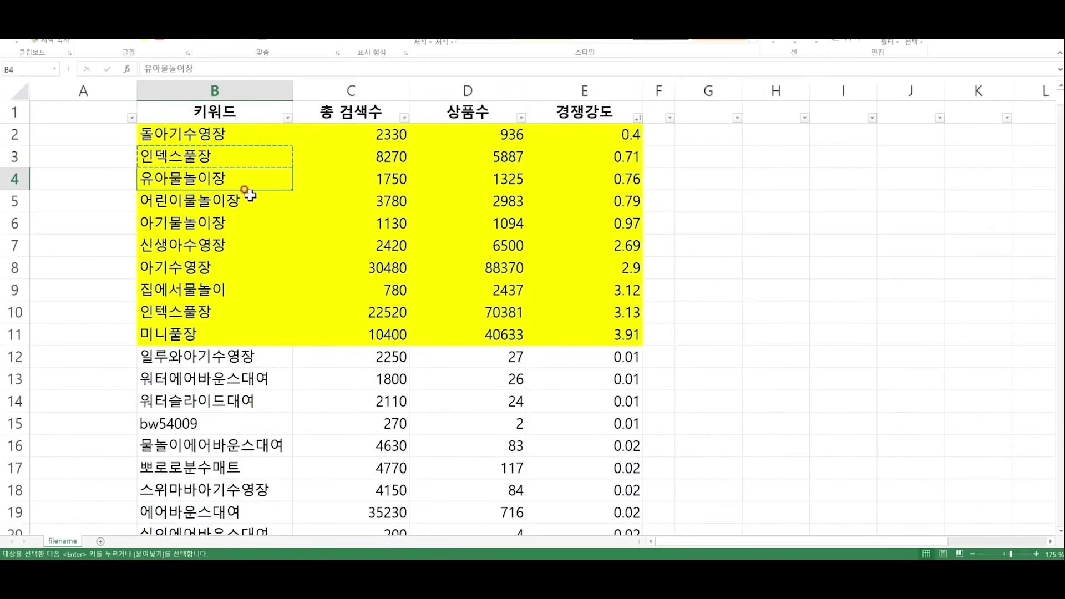
{"action": "key", "text": "ctrl+c"}
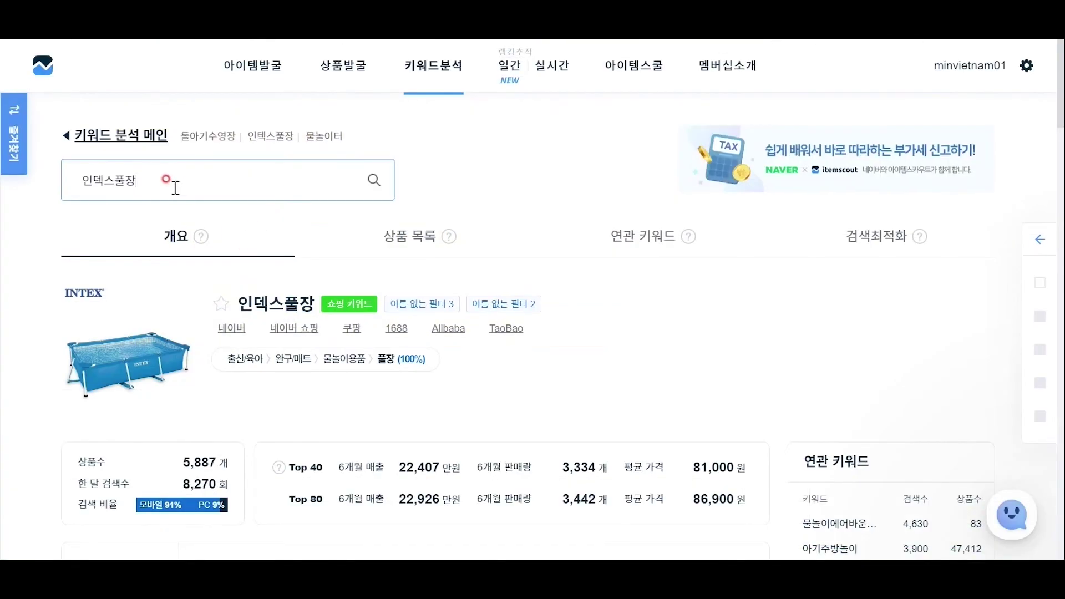
{"action": "left_click_drag", "start_coordinate": [167, 181], "coordinate": [83, 183]}
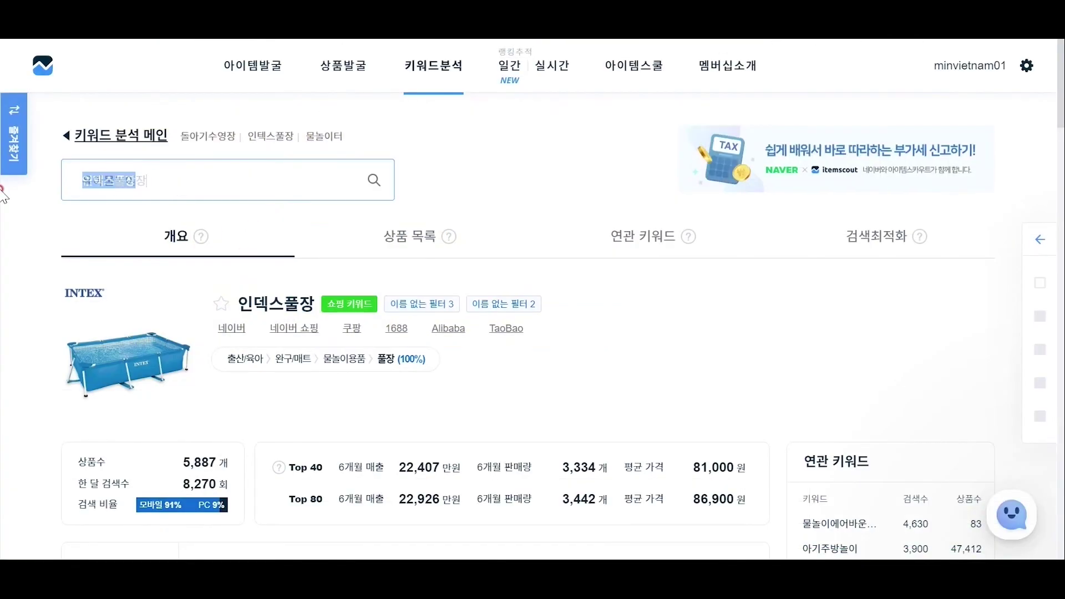
{"action": "key", "text": "ctrl+v"}
{"action": "key", "text": "Return"}
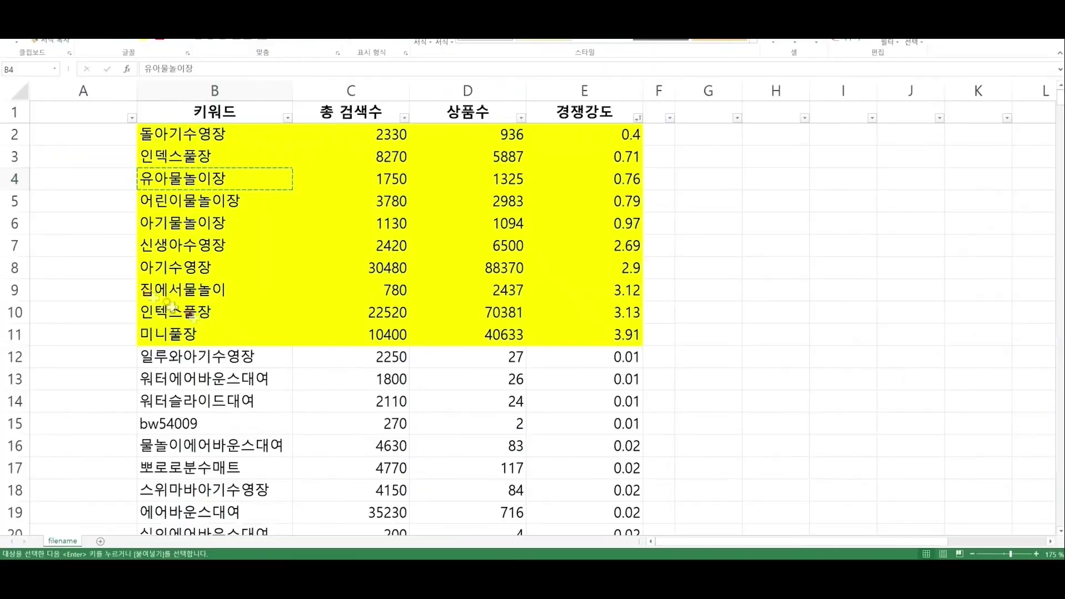
Check the keywords from 어린이물놀이장 to 집에서물놀이 in Itemscout, and delete the 집에서물놀이 row from the Excel table.
{"action": "left_click", "coordinate": [238, 203]}
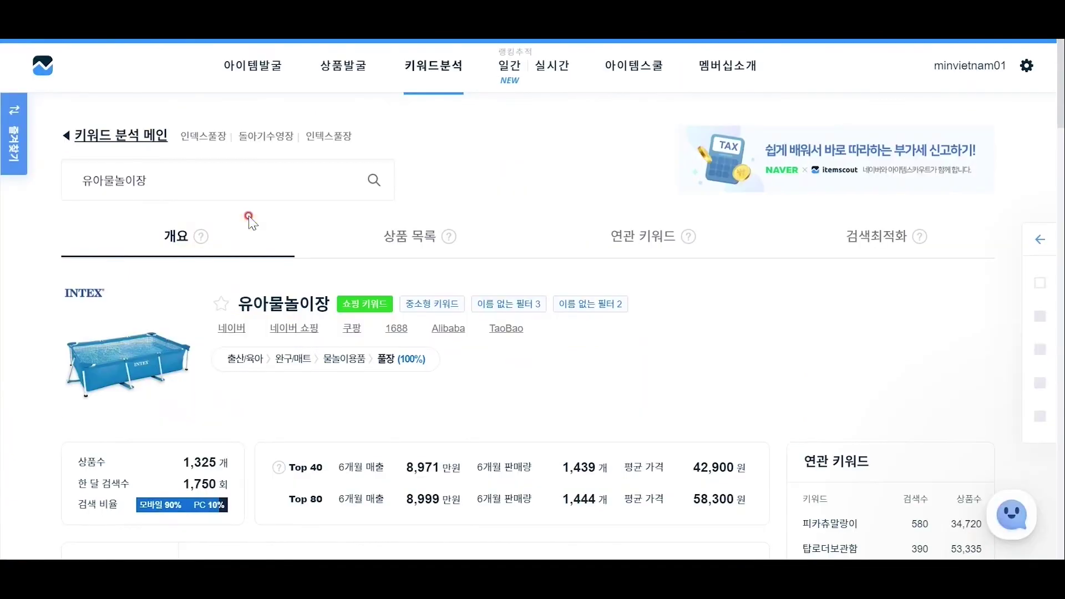
{"action": "scroll", "coordinate": [266, 322], "scroll_direction": "down", "scroll_amount": 3}
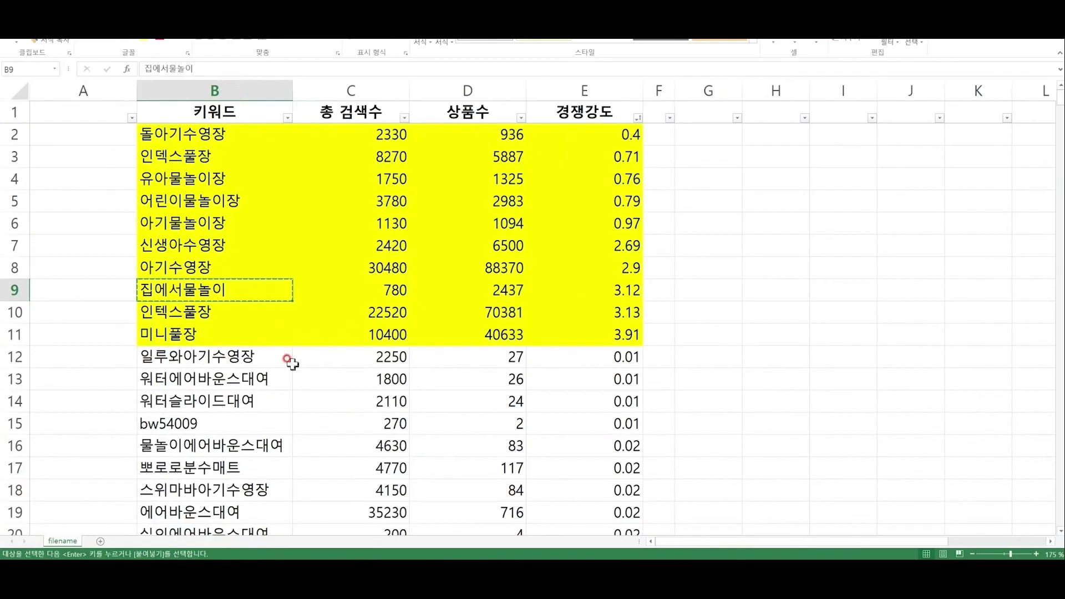
{"action": "right_click", "coordinate": [17, 292]}
{"action": "left_click", "coordinate": [45, 381]}
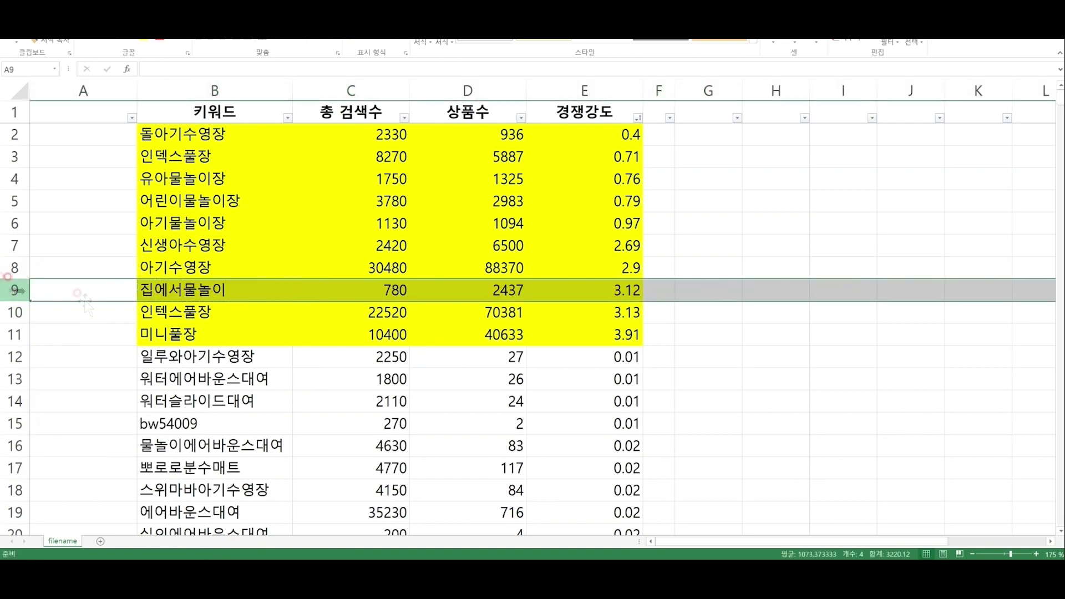
Look up the keyword 인텍스풀장 from the table in Itemscout's keyword analysis.
{"action": "left_click", "coordinate": [283, 290]}
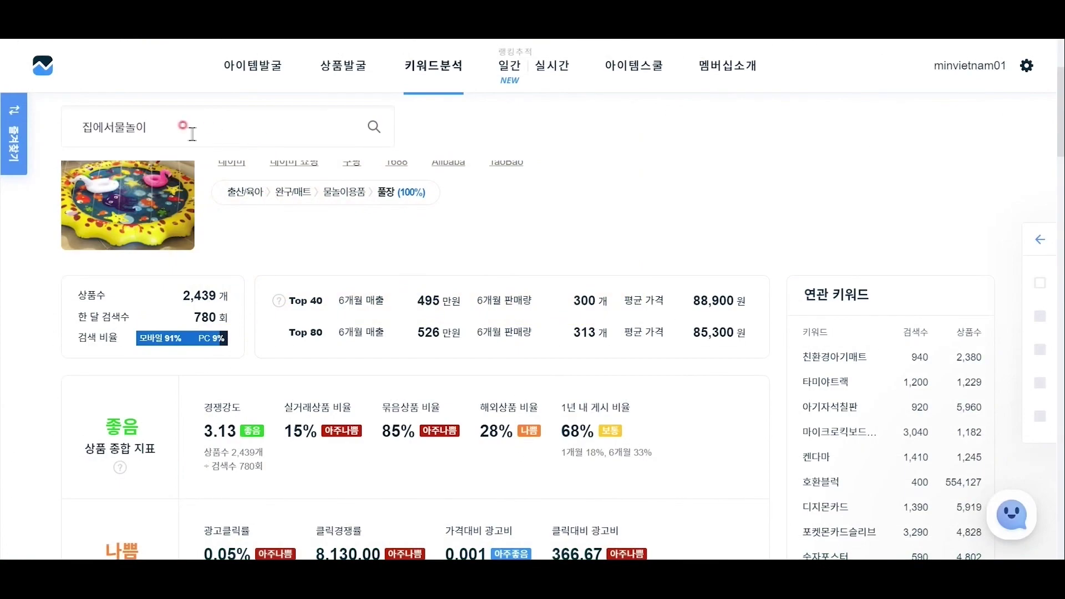
{"action": "key", "text": "ctrl+v"}
{"action": "key", "text": "Return"}
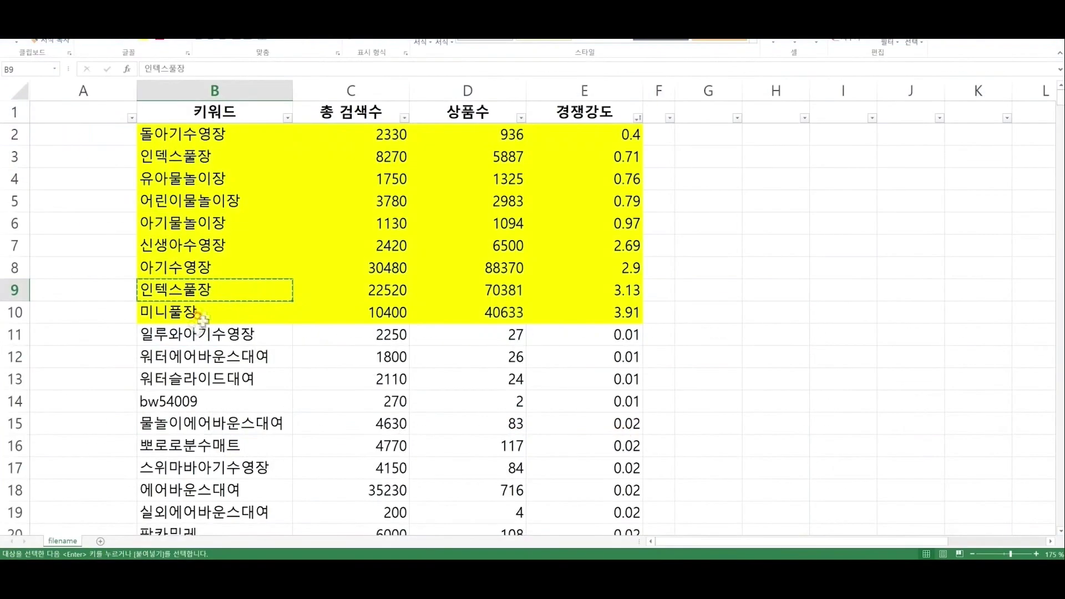
Copy 미니풀장 from cell B10 in Excel and run it through Itemscout's keyword analysis.
{"action": "left_click", "coordinate": [199, 314]}
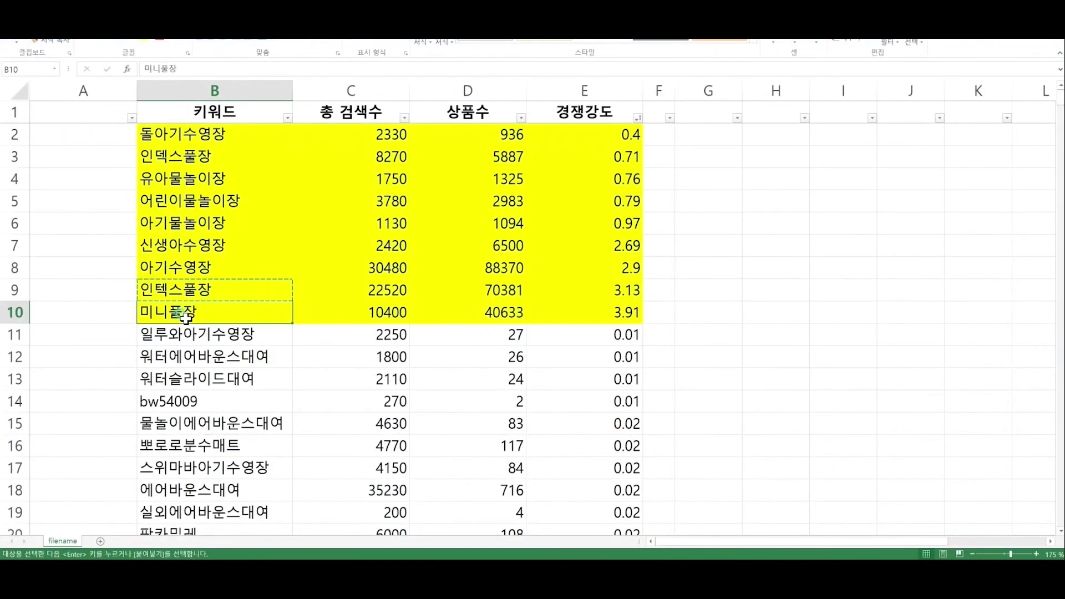
{"action": "key", "text": "ctrl+c"}
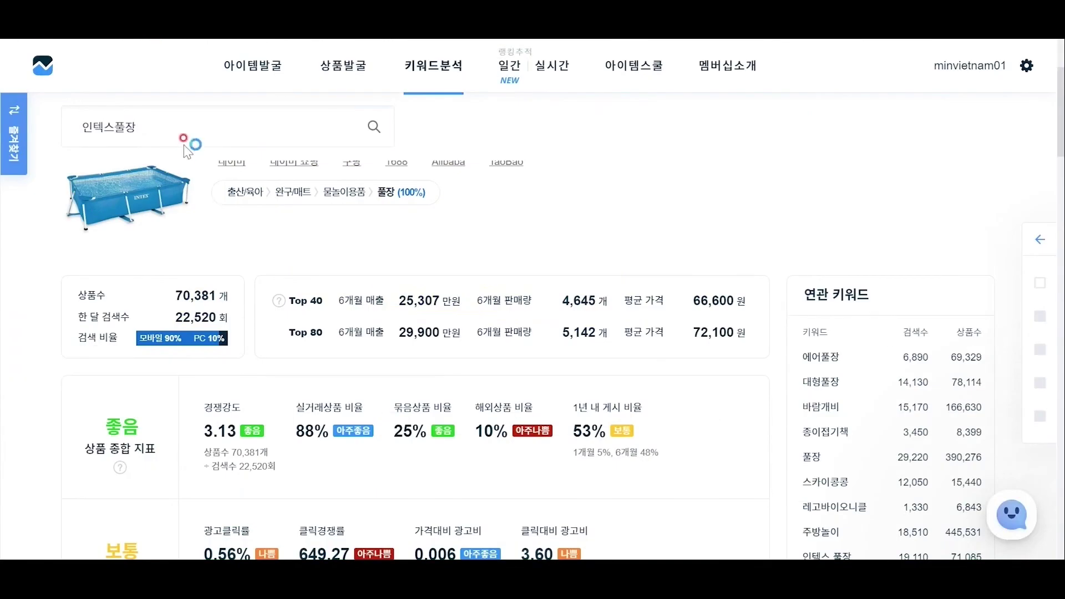
{"action": "left_click", "coordinate": [139, 125]}
{"action": "key", "text": "ctrl+a"}
{"action": "key", "text": "ctrl+v"}
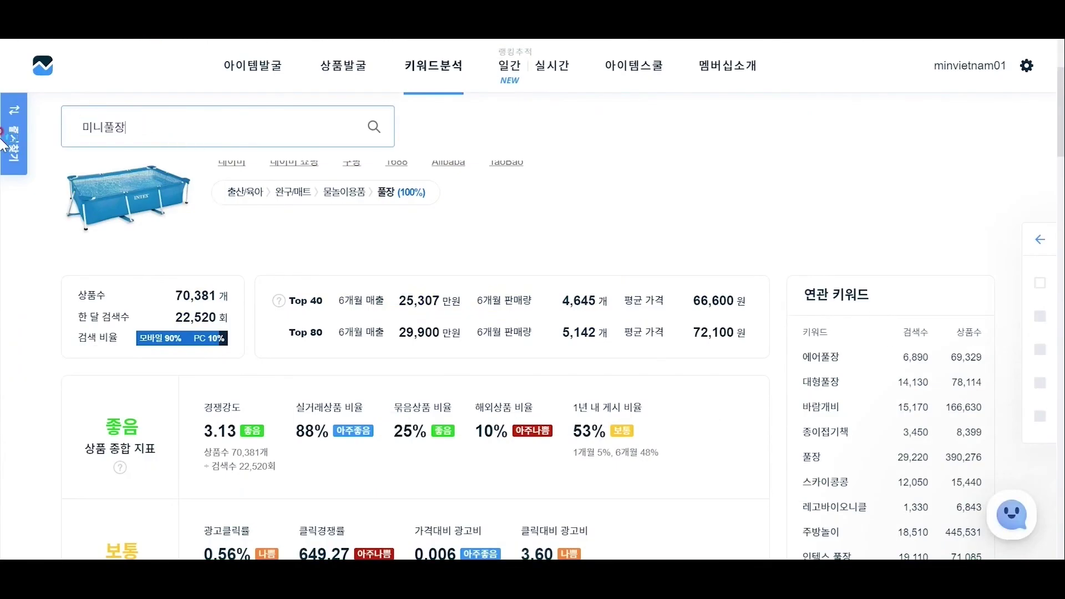
{"action": "key", "text": "Return"}
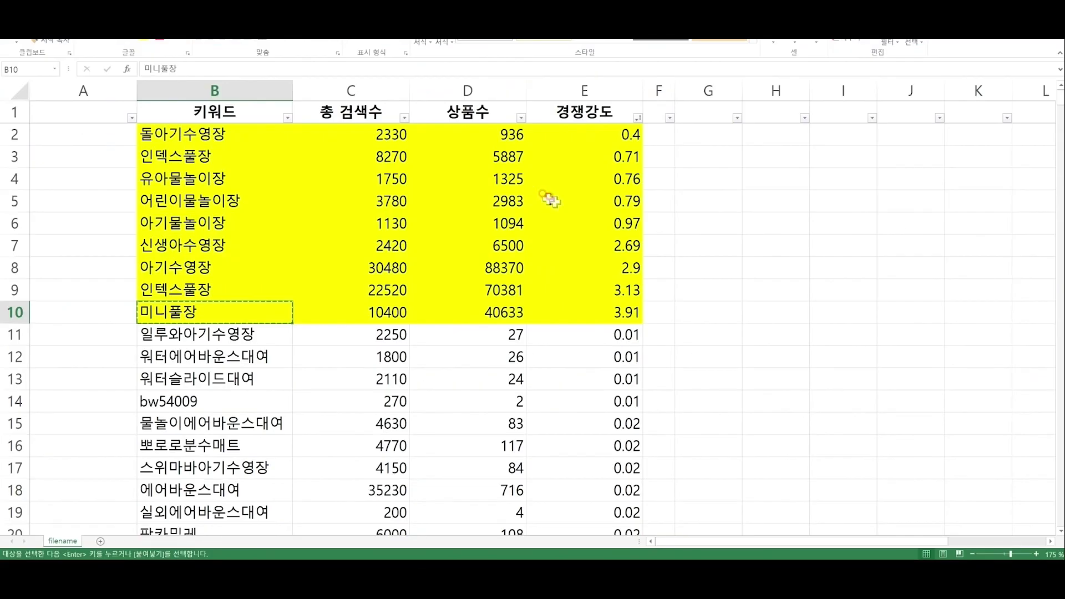
{"action": "left_click", "coordinate": [660, 202]}
{"action": "left_click", "coordinate": [702, 133]}
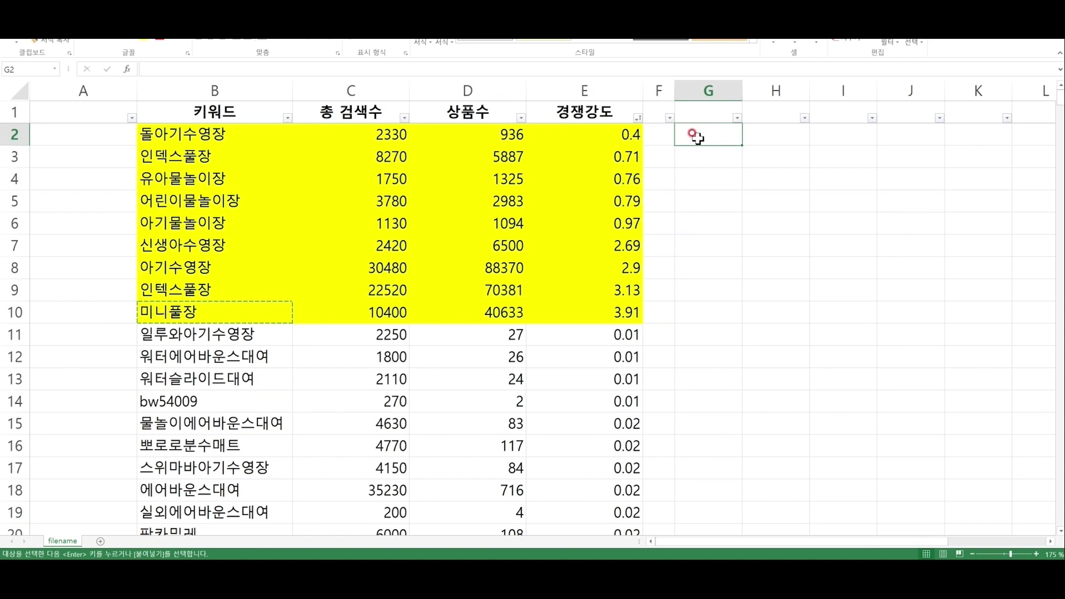
{"action": "left_click", "coordinate": [410, 319]}
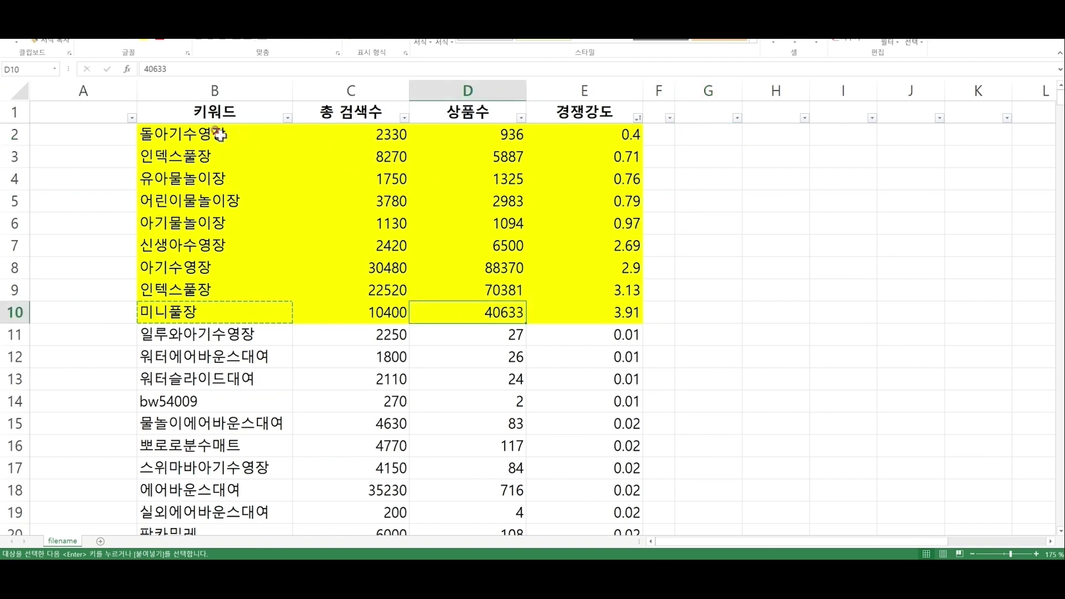
Review the highlighted keywords with their search volume, product count and competition strength in rows 2 to 10.
{"action": "left_click_drag", "start_coordinate": [216, 134], "coordinate": [578, 314]}
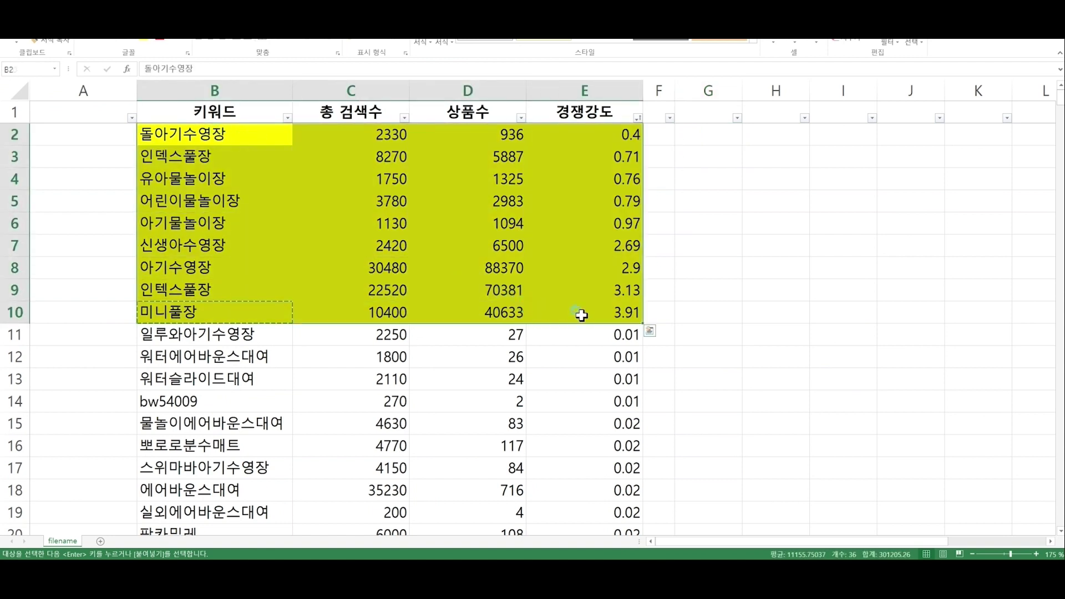
{"action": "left_click", "coordinate": [577, 314]}
{"action": "left_click", "coordinate": [538, 178]}
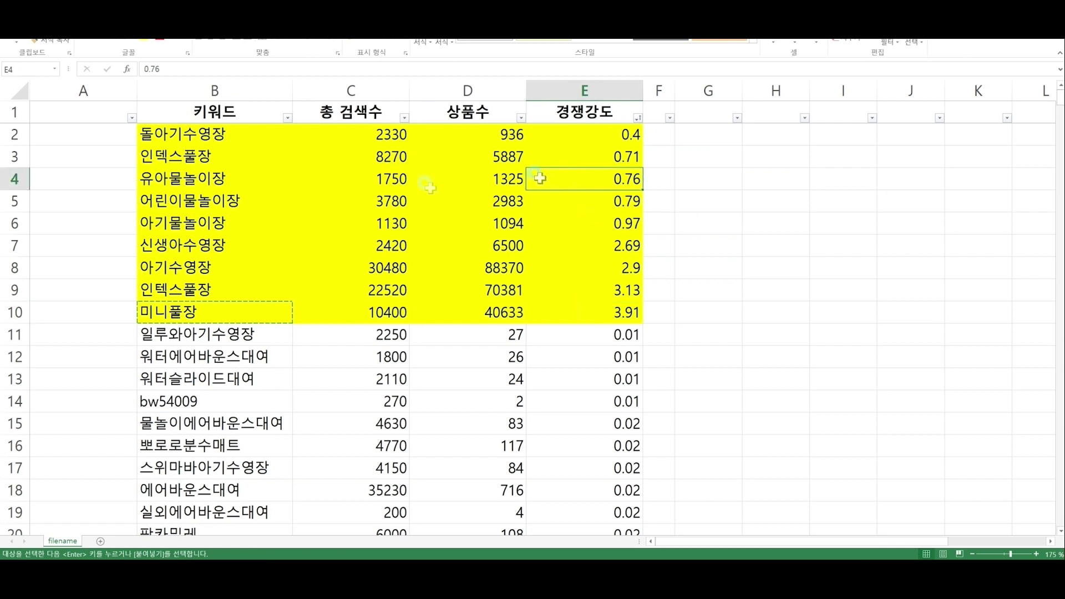
{"action": "left_click", "coordinate": [238, 142]}
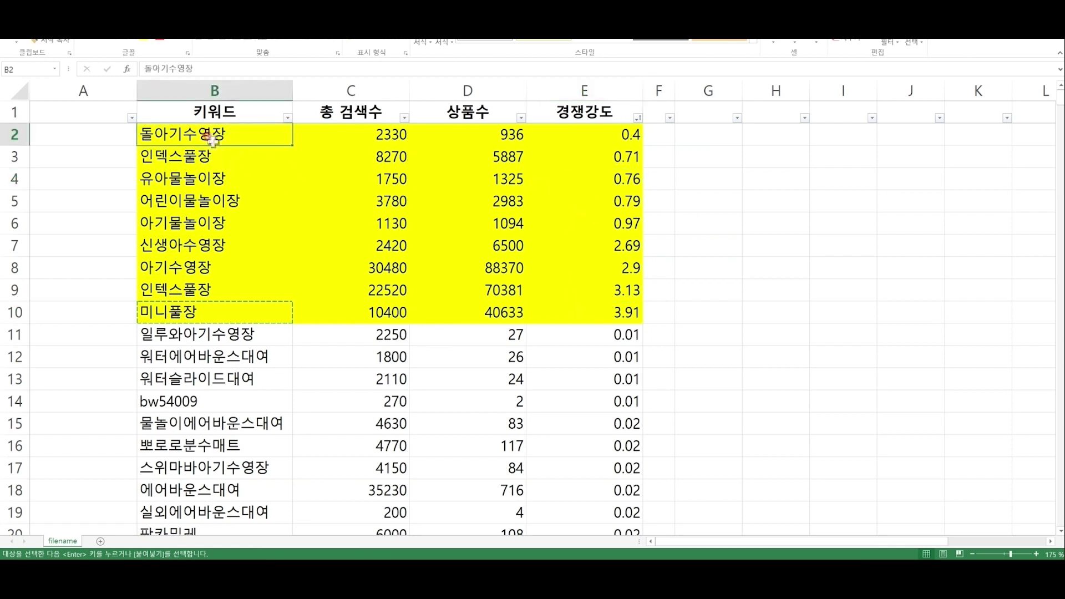
{"action": "left_click", "coordinate": [694, 129]}
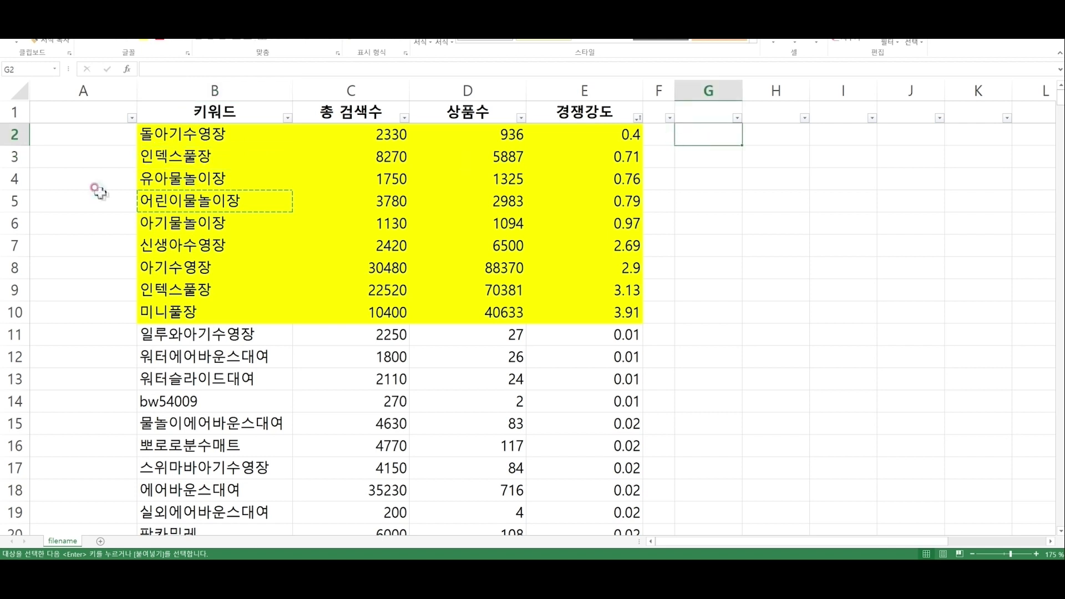
{"action": "left_click", "coordinate": [183, 162]}
{"action": "left_click", "coordinate": [184, 293]}
{"action": "left_click", "coordinate": [193, 165]}
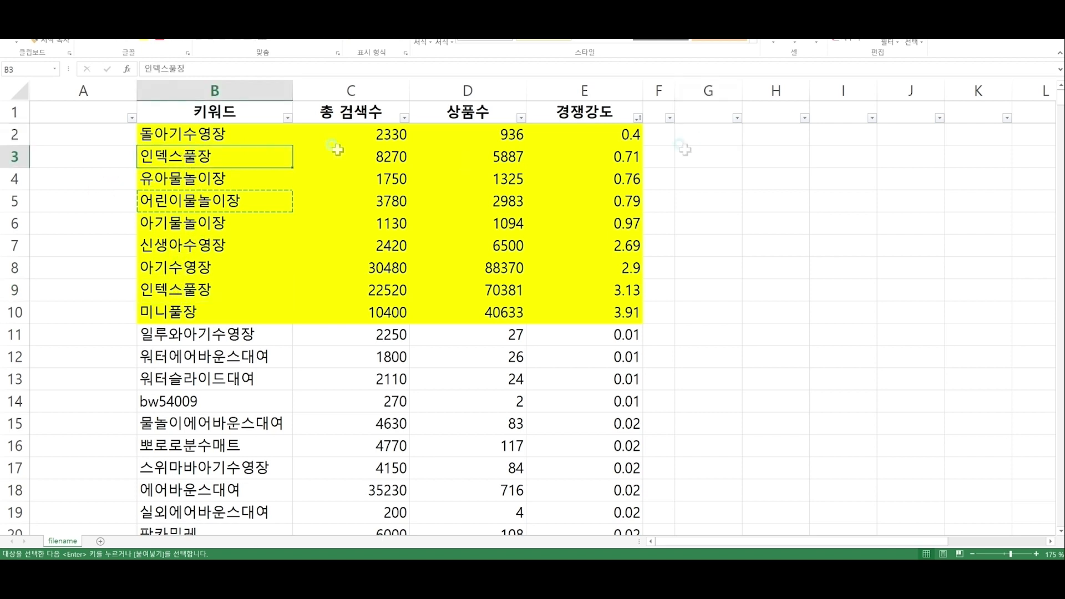
Enter the keyword 인덱스풀장 in cell G2.
{"action": "left_click", "coordinate": [709, 134]}
{"action": "type", "text": "인데"}
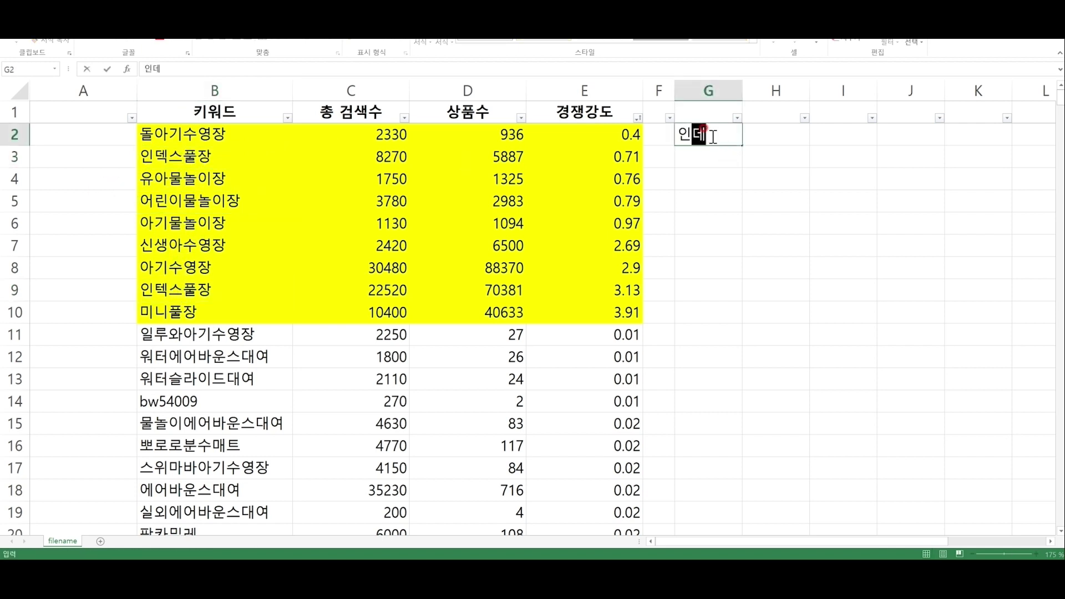
{"action": "type", "text": "스"}
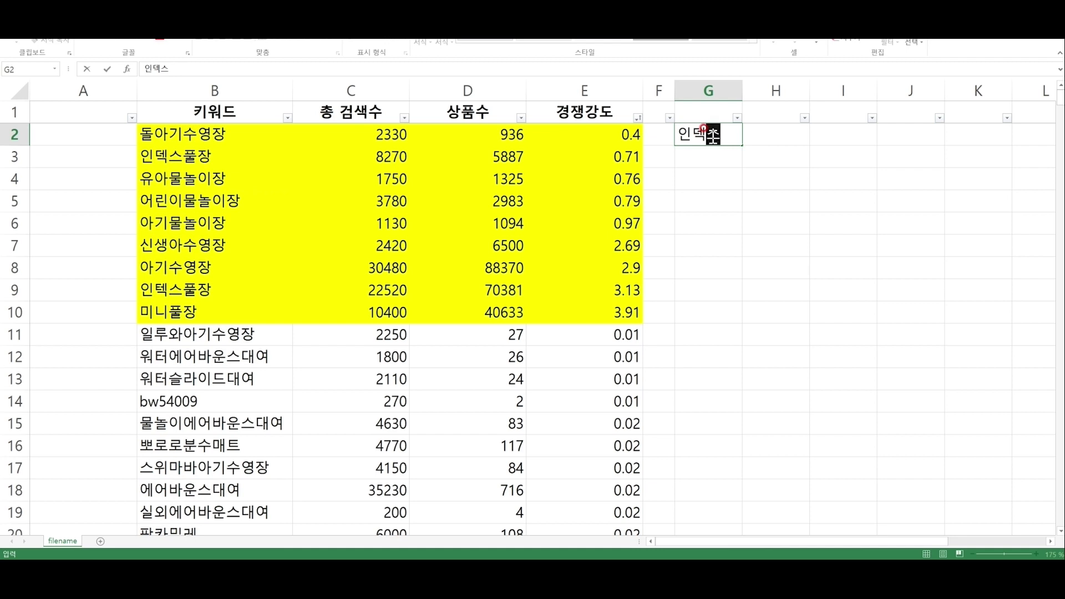
{"action": "type", "text": "풀장"}
{"action": "key", "text": "Return"}
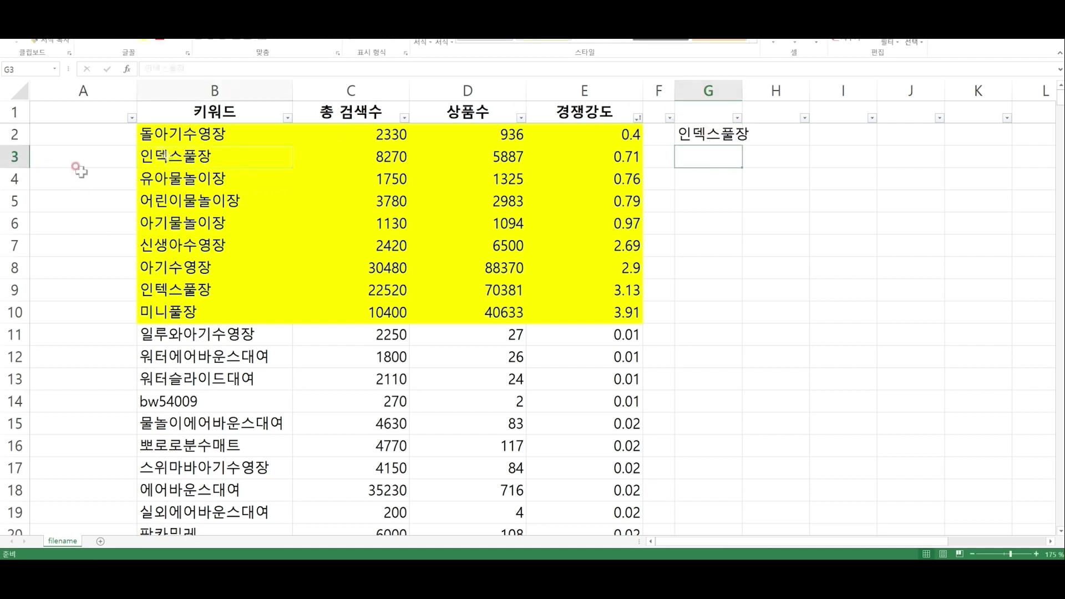
Copy 인덱스풀장 from cell B3 and analyse it in Itemscout's keyword search.
{"action": "left_click", "coordinate": [233, 162]}
{"action": "key", "text": "ctrl+c"}
{"action": "key", "text": "alt+Tab"}
{"action": "triple_click", "coordinate": [191, 128]}
{"action": "key", "text": "ctrl+v"}
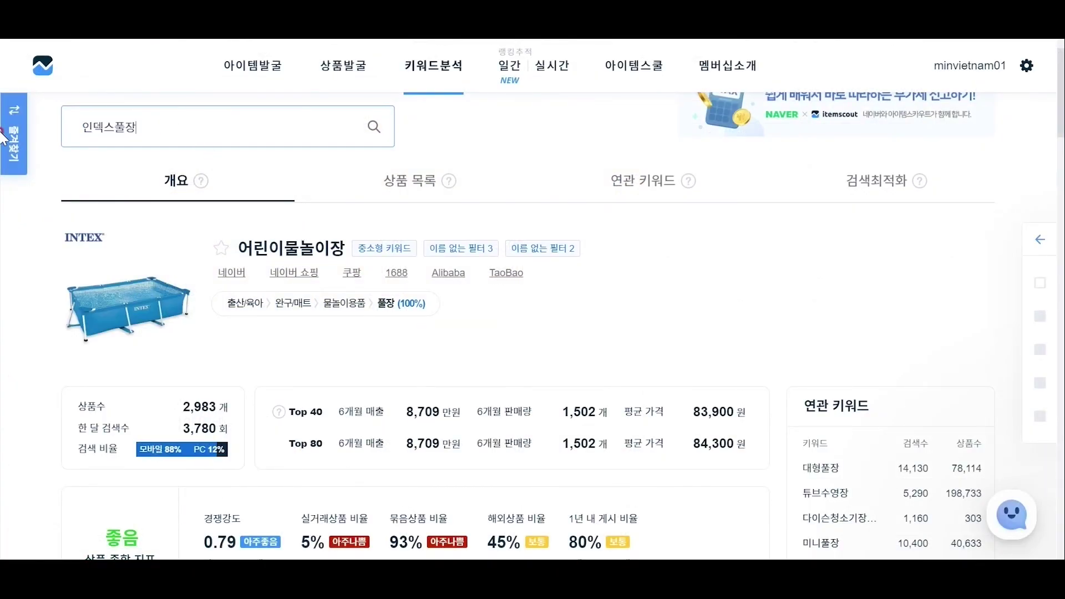
{"action": "key", "text": "Return"}
{"action": "left_click", "coordinate": [135, 349]}
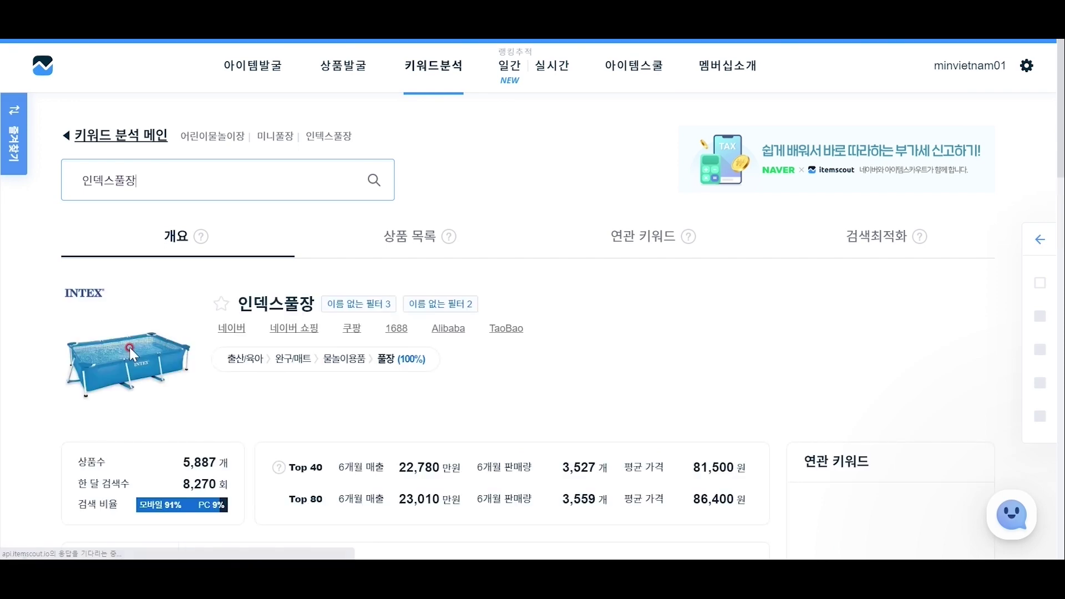
{"action": "scroll", "coordinate": [410, 364], "scroll_direction": "down", "scroll_amount": 1}
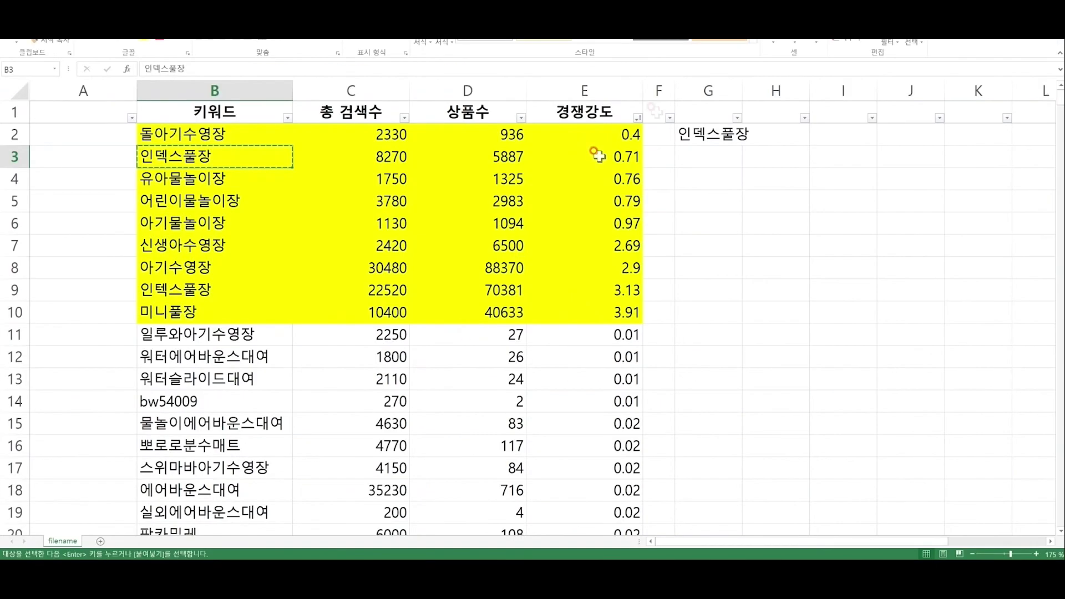
Back in Excel, copy 인덱스풀장 from B3 into cell G3 and clear cell G2.
{"action": "left_click", "coordinate": [710, 133]}
{"action": "left_click", "coordinate": [220, 155]}
{"action": "left_click", "coordinate": [690, 155]}
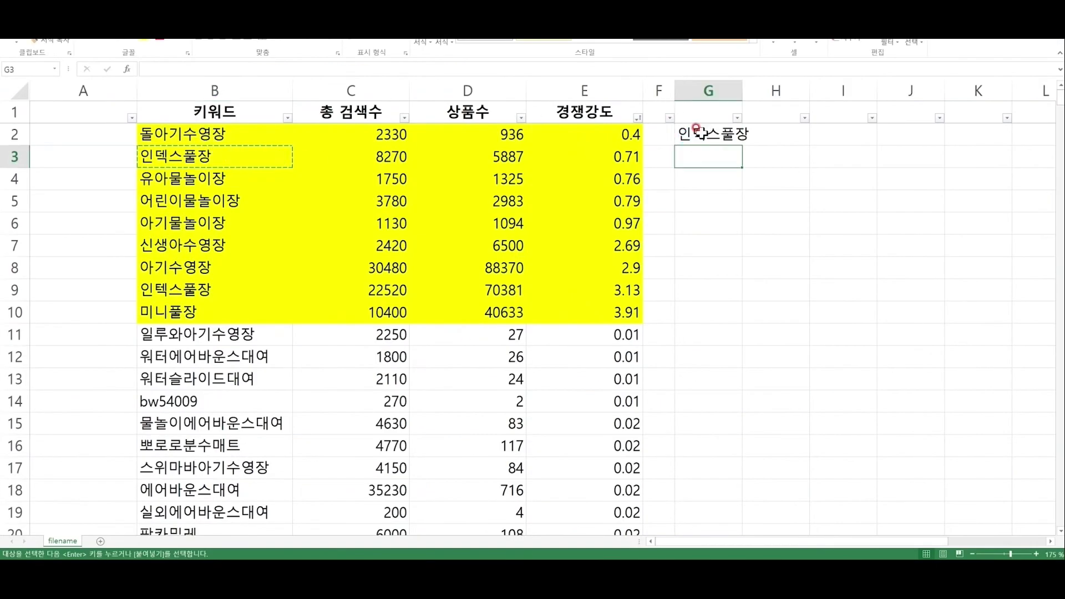
{"action": "left_click", "coordinate": [705, 134]}
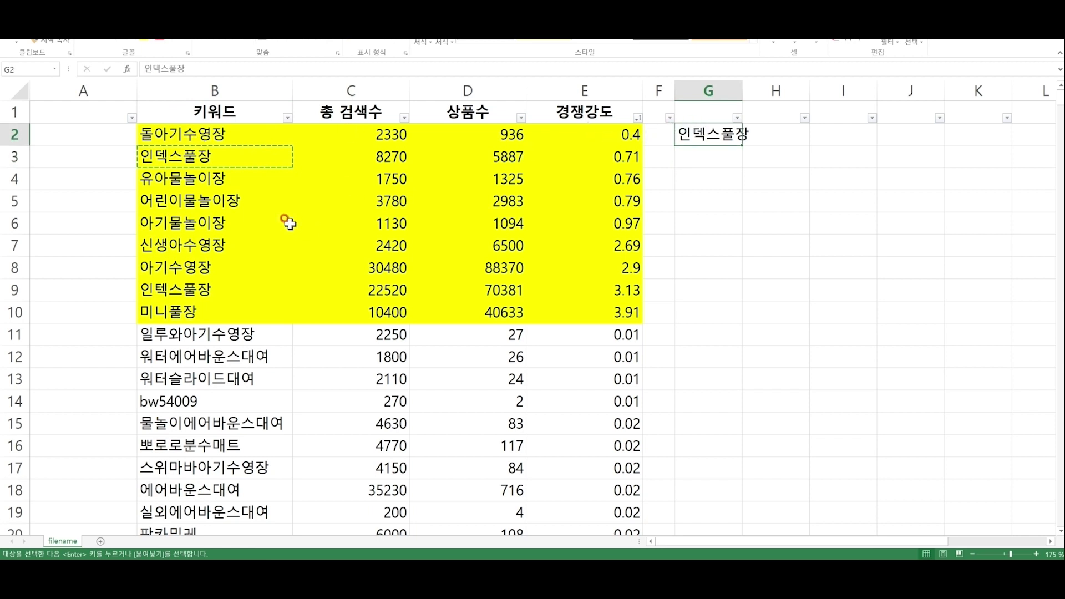
{"action": "left_click", "coordinate": [233, 203]}
{"action": "left_click", "coordinate": [216, 156]}
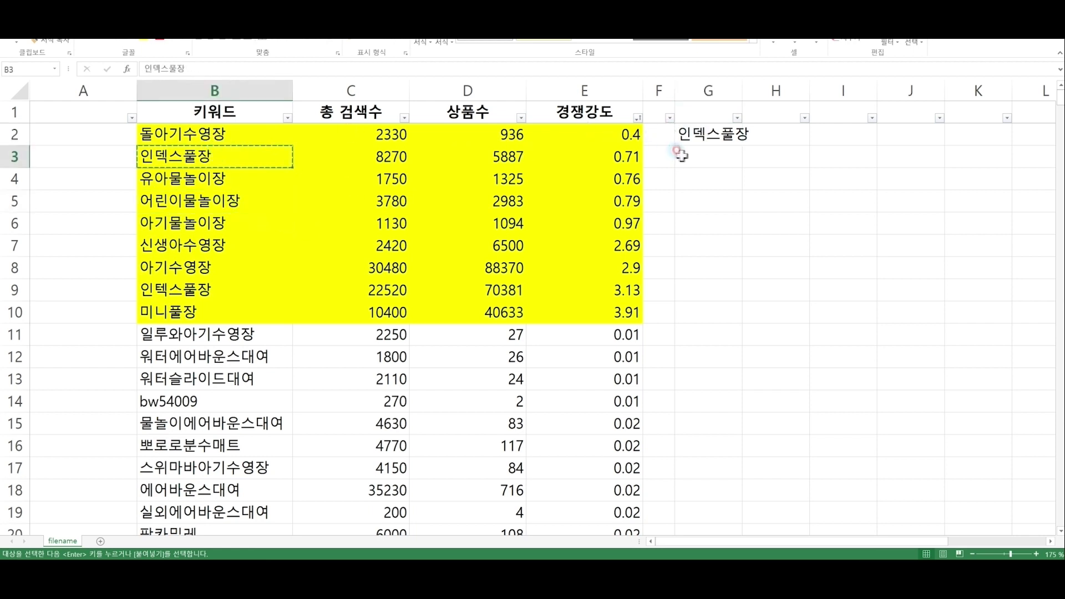
{"action": "left_click", "coordinate": [700, 139]}
{"action": "left_click", "coordinate": [694, 151]}
{"action": "key", "text": "ctrl+v"}
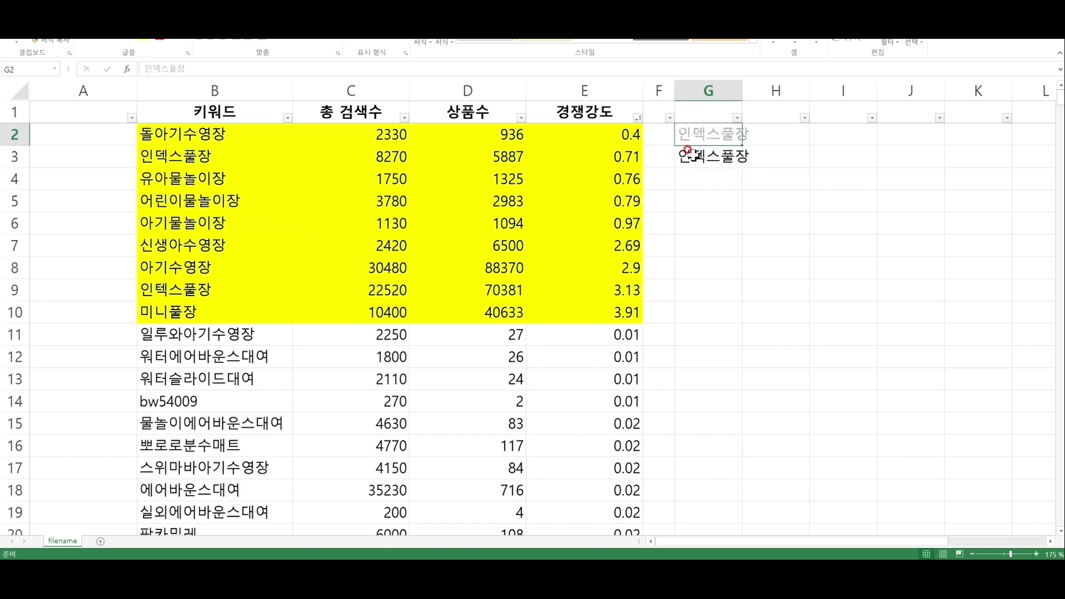
{"action": "key", "text": "Tab"}
{"action": "left_click", "coordinate": [718, 156]}
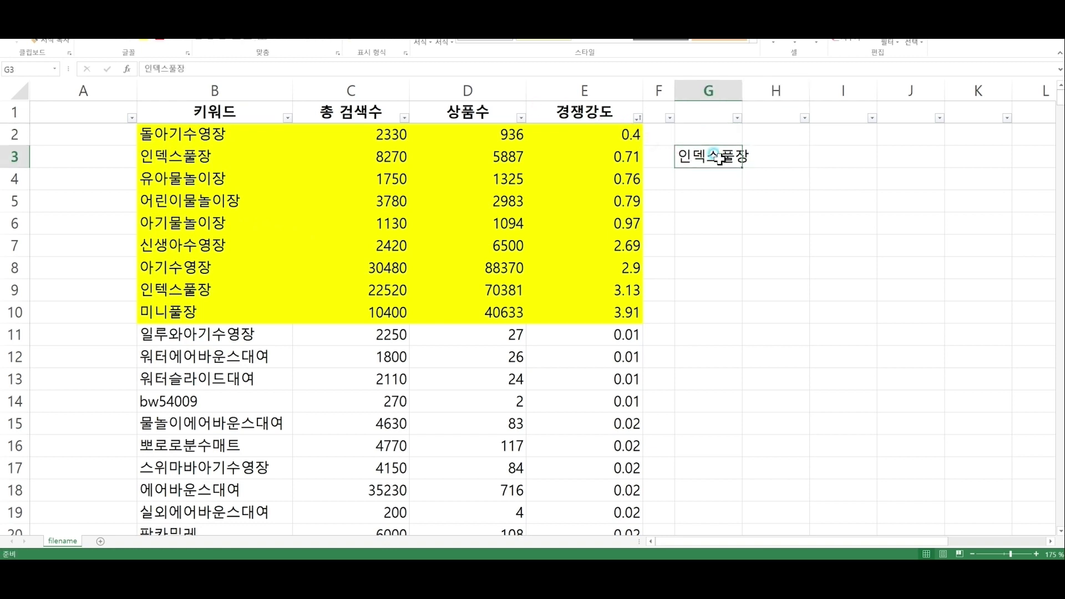
Extend the product name in cell G3 with 유아 아기 어린이물놀이장 after 인덱스풀장.
{"action": "left_click", "coordinate": [244, 69]}
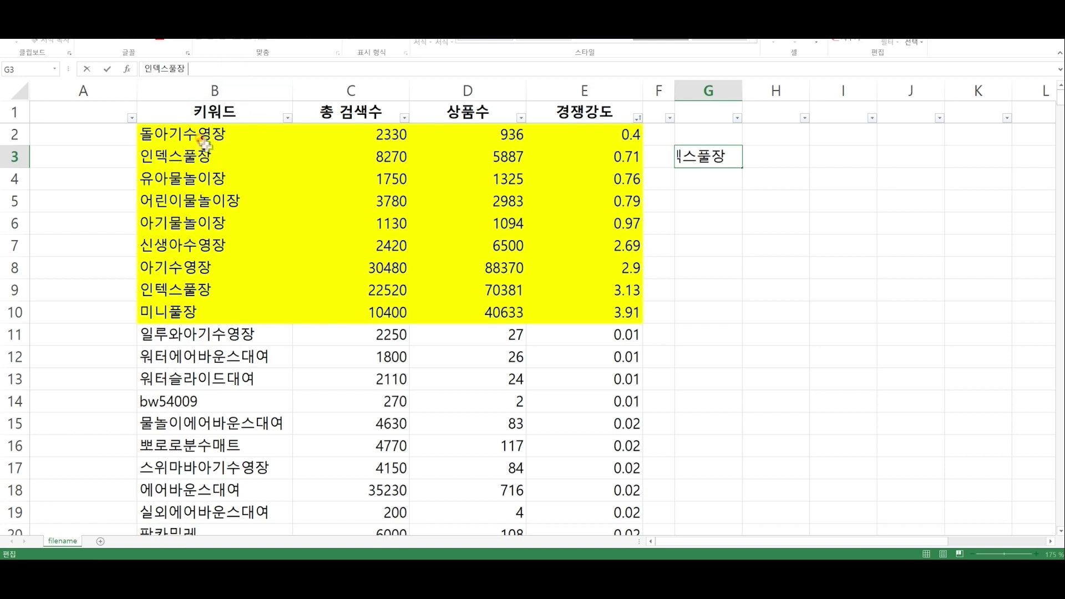
{"action": "left_click", "coordinate": [240, 86]}
{"action": "type", "text": "용"}
{"action": "type", "text": "어린이"}
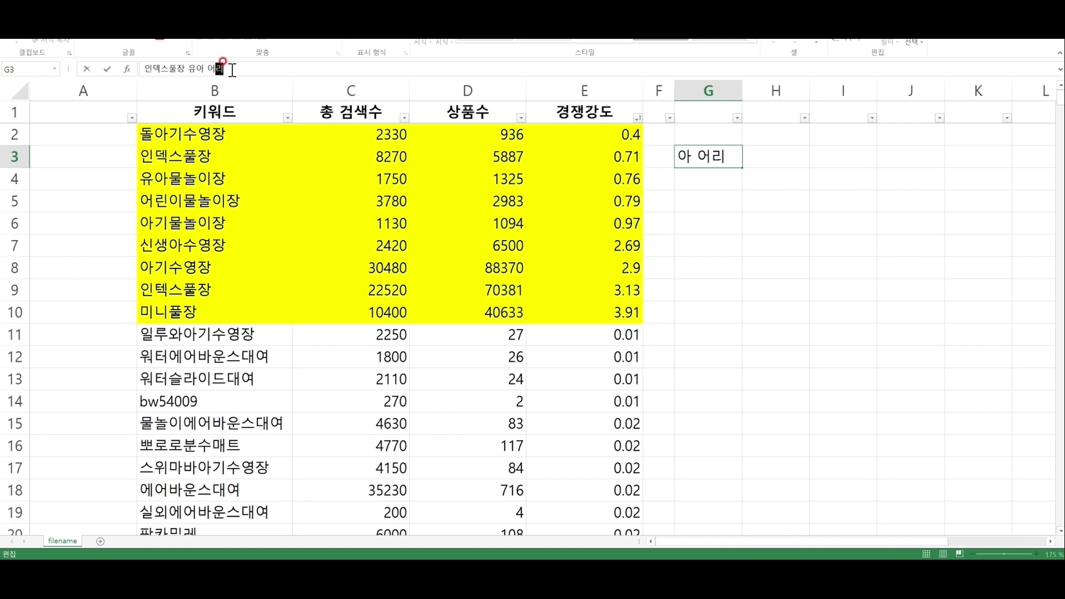
{"action": "key", "text": "BackSpace"}
{"action": "key", "text": "BackSpace"}
{"action": "key", "text": "BackSpace"}
{"action": "type", "text": "아기 어린이무"}
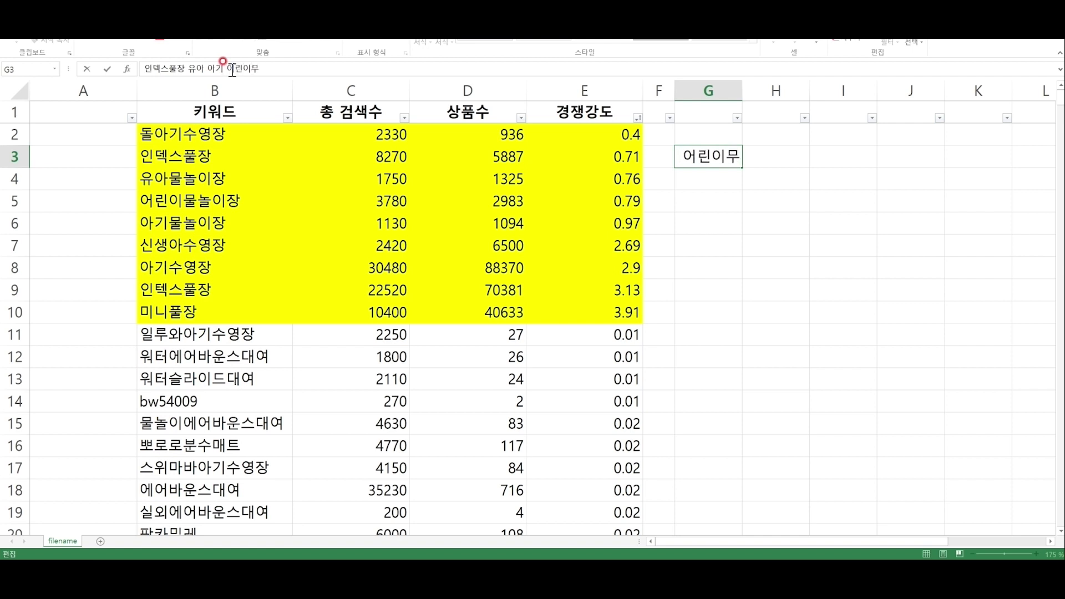
{"action": "type", "text": "물놀이자"}
{"action": "type", "text": "장"}
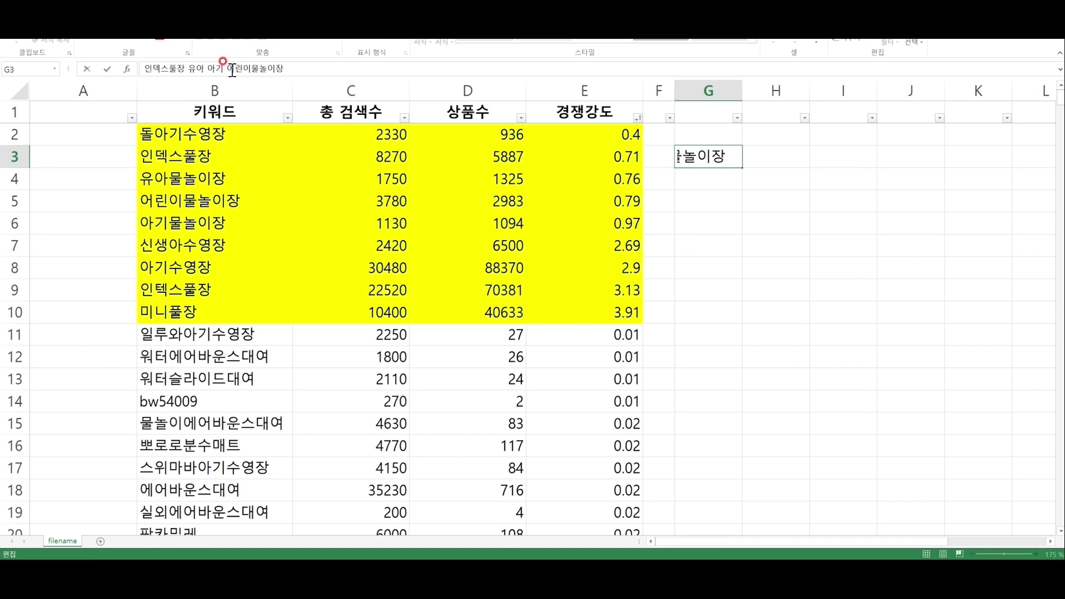
Append 신생아 돌아기 수영장 미니풀장 to the end of the product name in cell G3.
{"action": "type", "text": " 돌아기"}
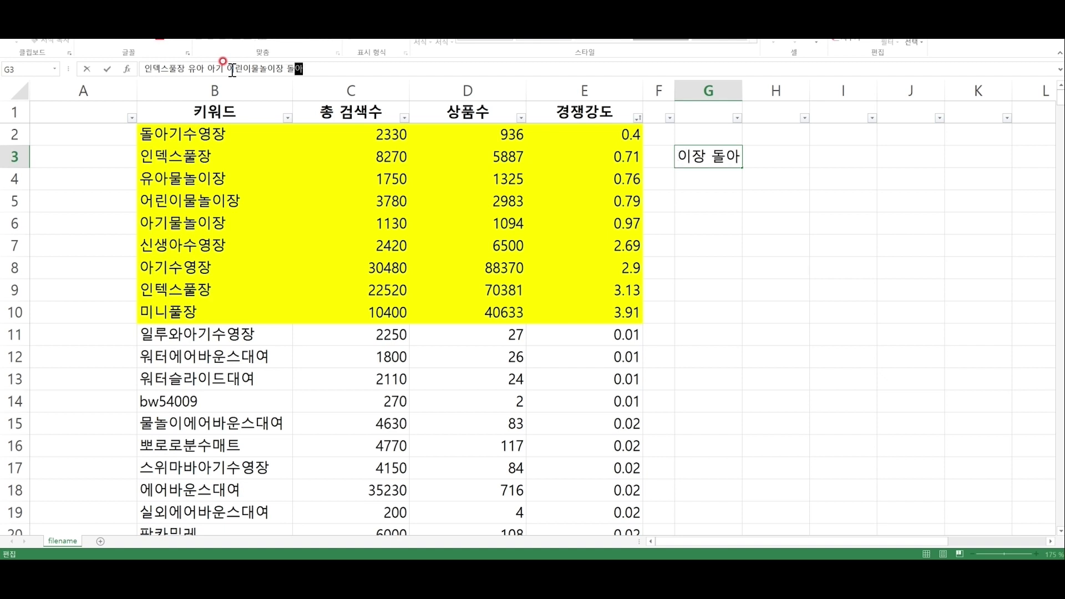
{"action": "key", "text": "BackSpace"}
{"action": "key", "text": "BackSpace"}
{"action": "key", "text": "BackSpace"}
{"action": "key", "text": "BackSpace"}
{"action": "type", "text": "신생아 돌아기 수"}
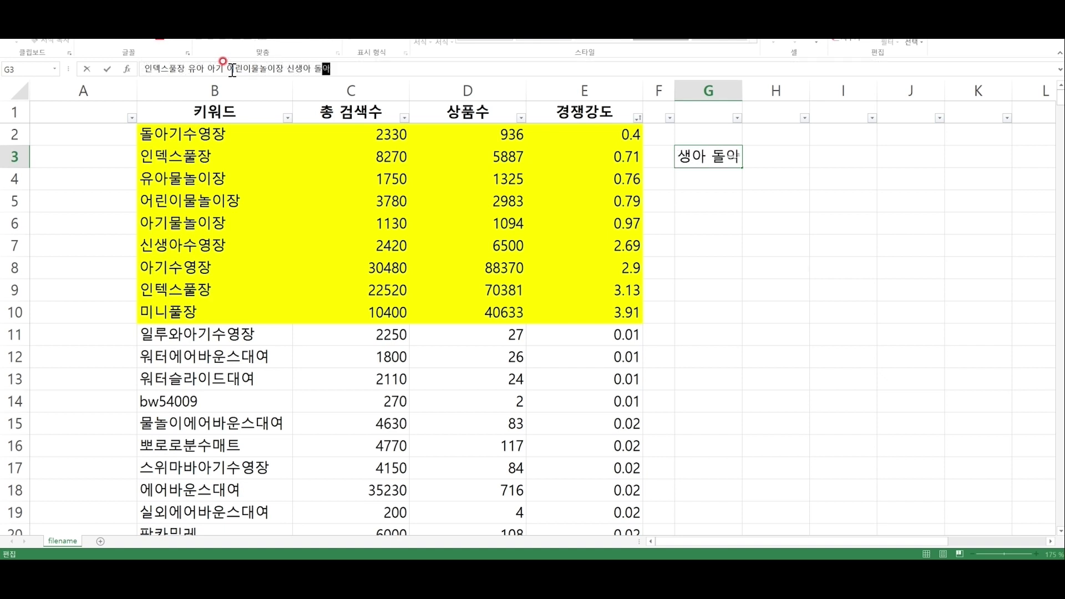
{"action": "type", "text": "영장"}
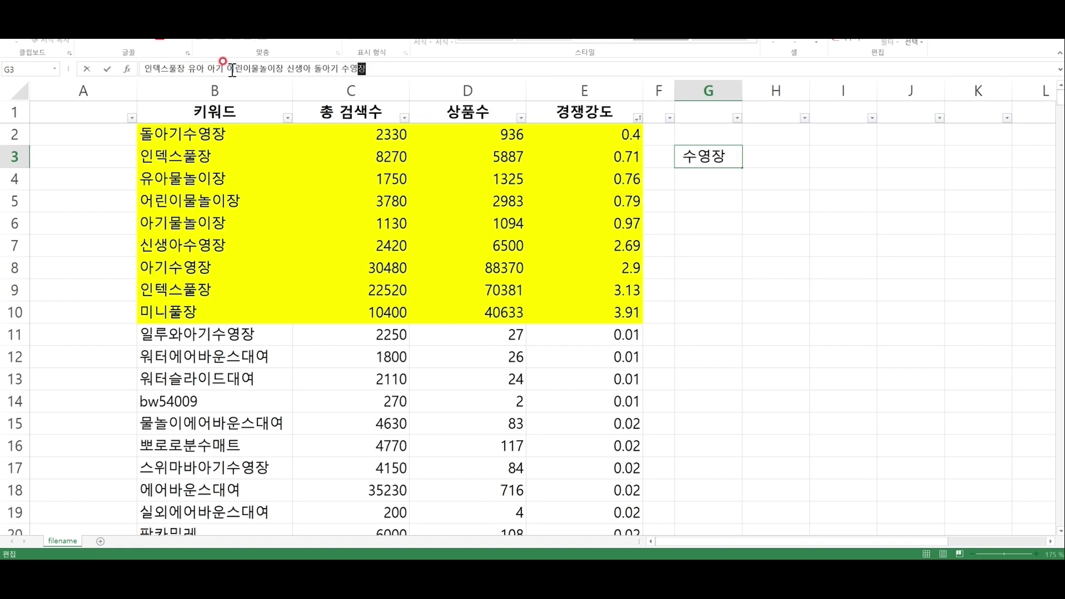
{"action": "type", "text": " 미니풀장"}
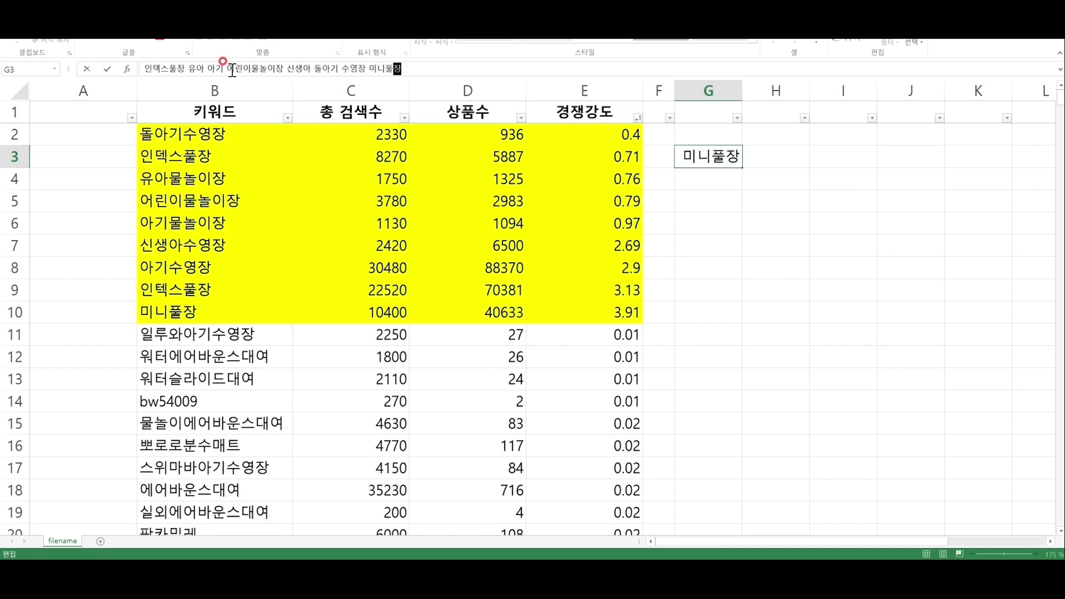
{"action": "key", "text": "Return"}
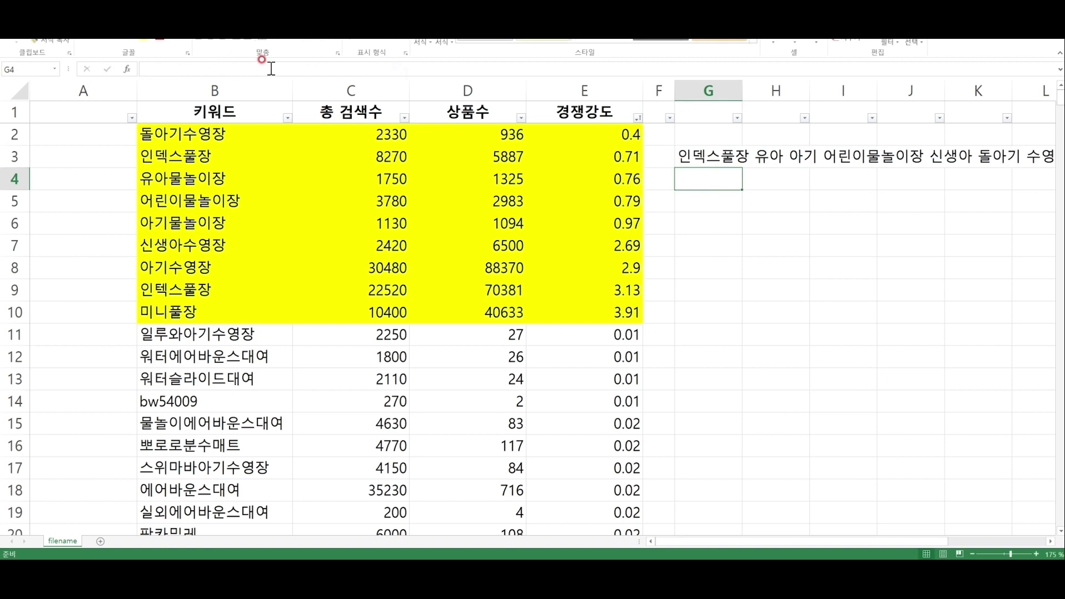
Remove the space between 돌아기 and 수영장 in cell G3 so they form 돌아기수영장.
{"action": "key", "text": "Up"}
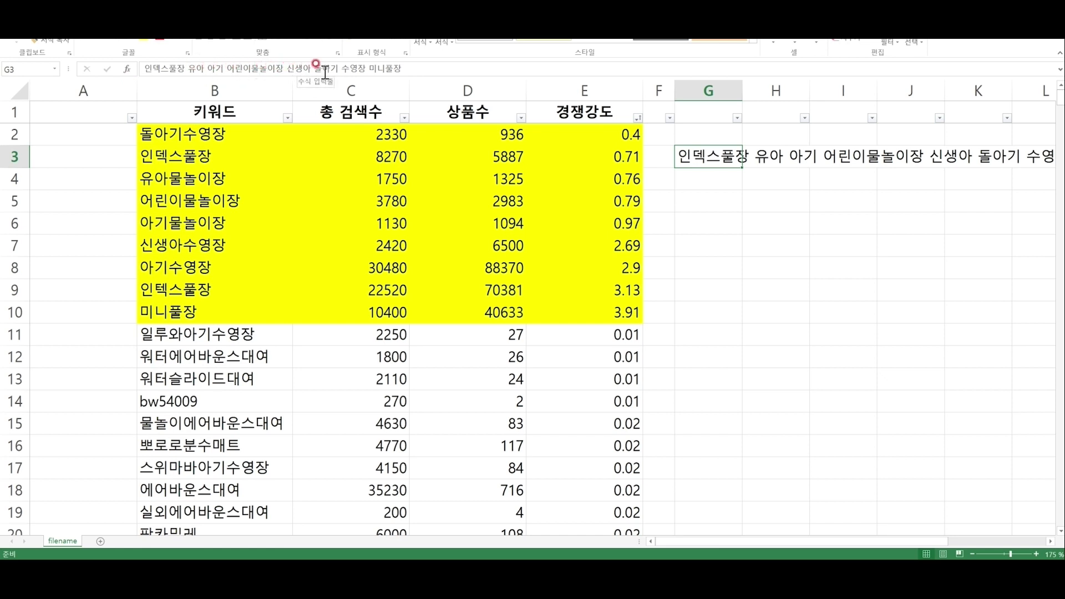
{"action": "left_click", "coordinate": [390, 70]}
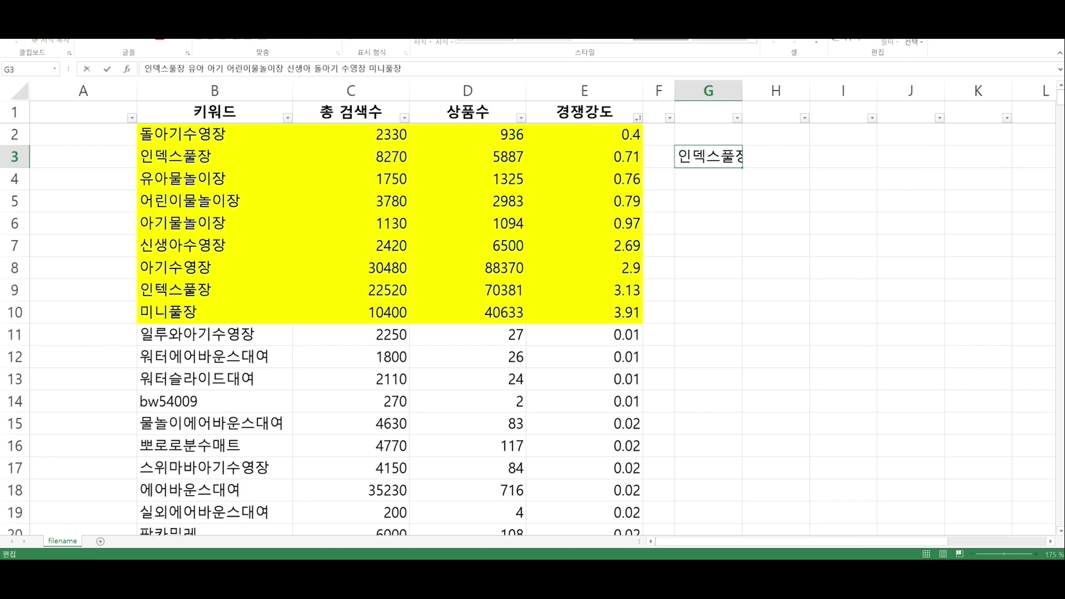
{"action": "key", "text": "BackSpace"}
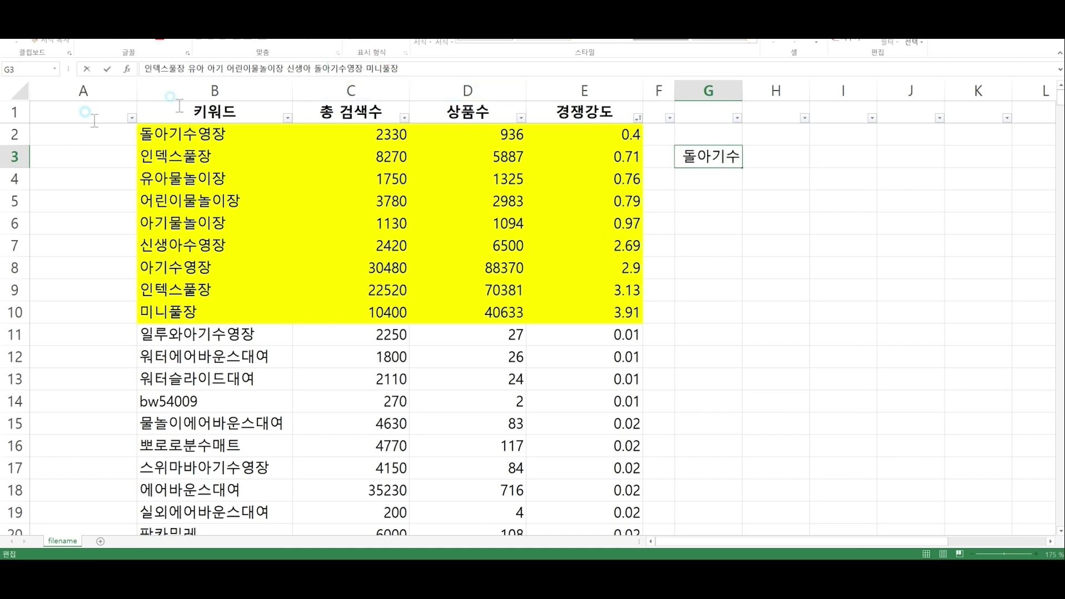
{"action": "left_click", "coordinate": [801, 269]}
{"action": "left_click", "coordinate": [728, 160]}
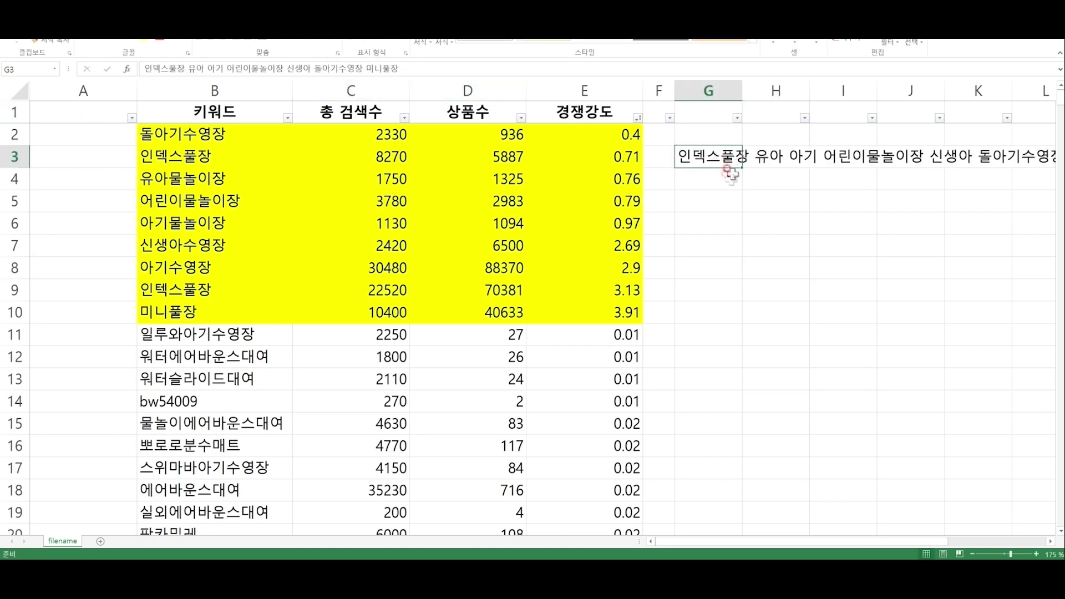
Copy the completed product name from cell G3.
{"action": "key", "text": "ctrl+c"}
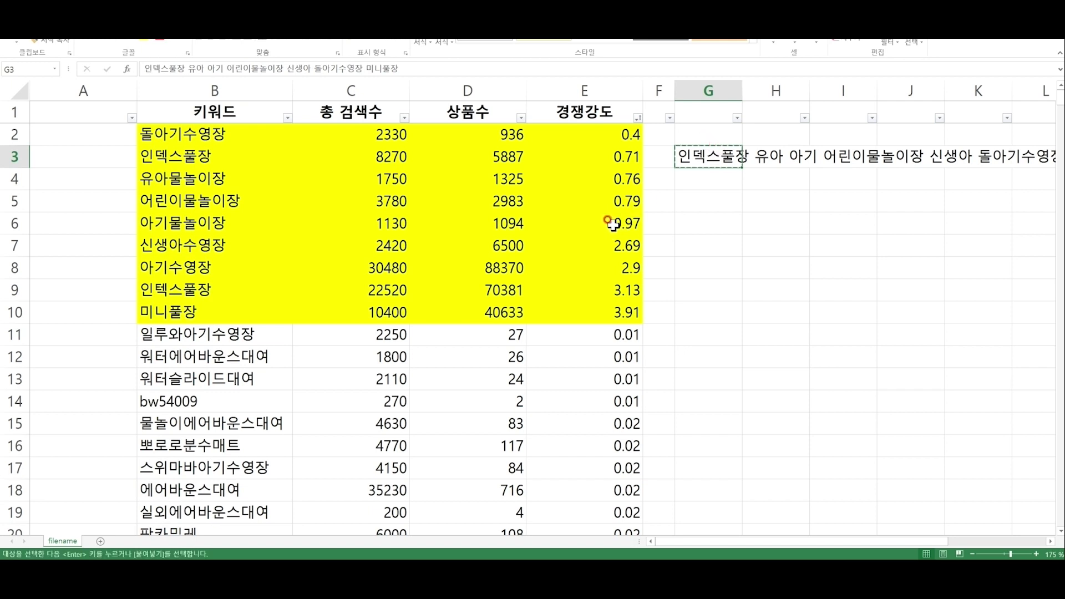
{"action": "left_click", "coordinate": [227, 292]}
{"action": "left_click", "coordinate": [709, 158]}
{"action": "left_click", "coordinate": [709, 183]}
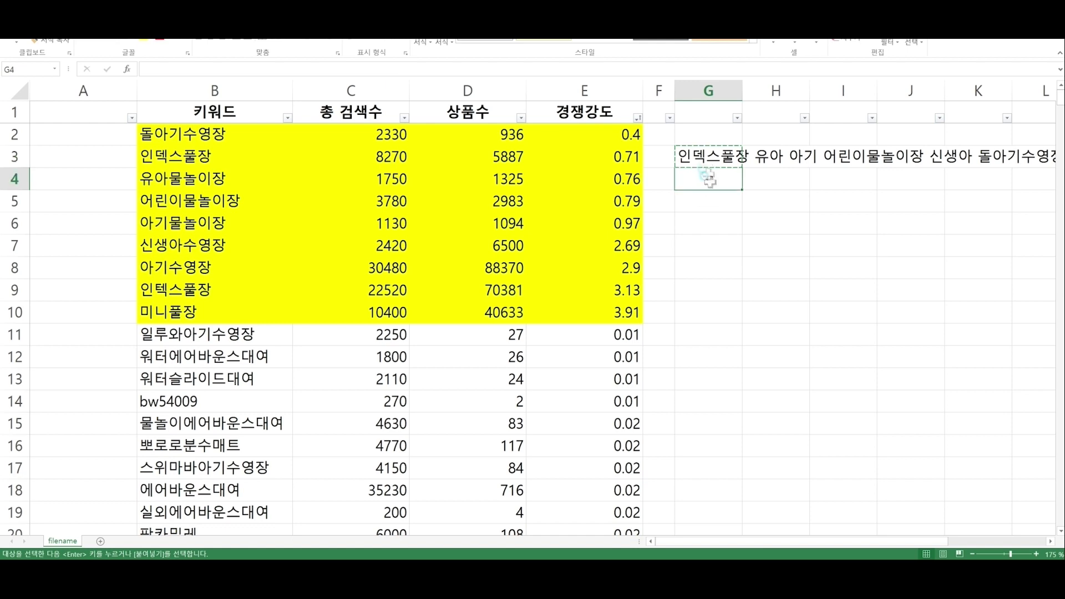
{"action": "left_click", "coordinate": [707, 160]}
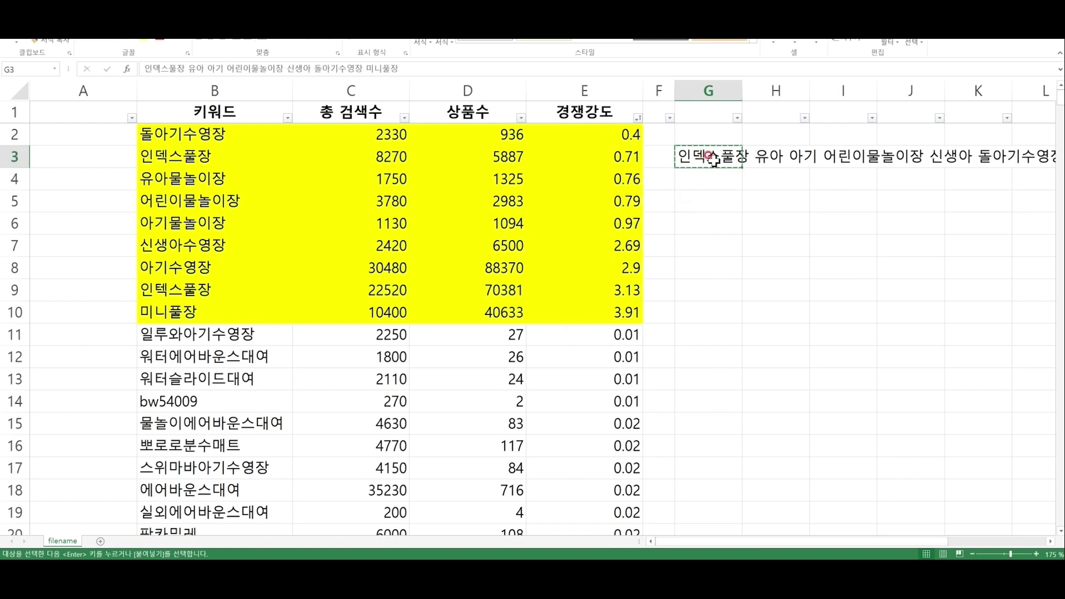
Switch to Naver SmartStore Center, start a new product registration, and set its category to 출산/육아>완구/매트>물놀이용품>풀장 by searching 풀장.
{"action": "key", "text": "alt+Tab"}
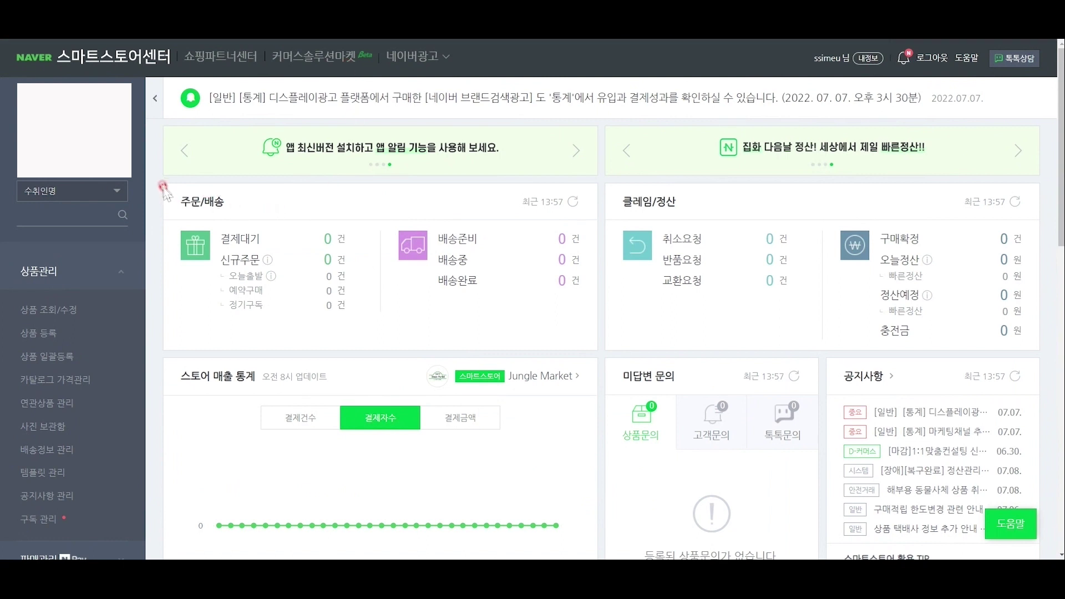
{"action": "left_click", "coordinate": [48, 331]}
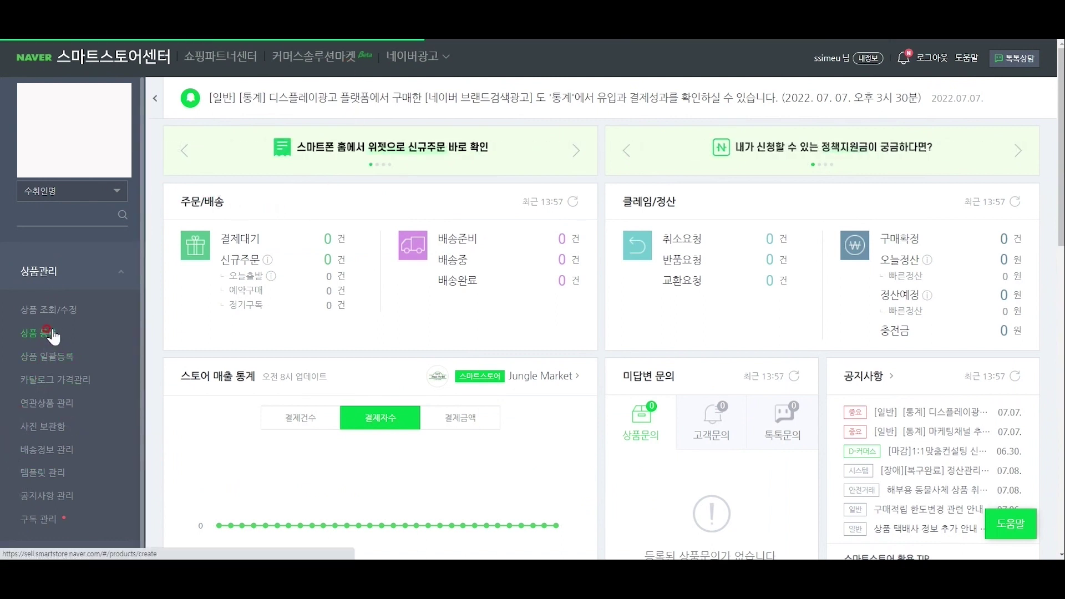
{"action": "left_click", "coordinate": [274, 322]}
{"action": "type", "text": "풀장"}
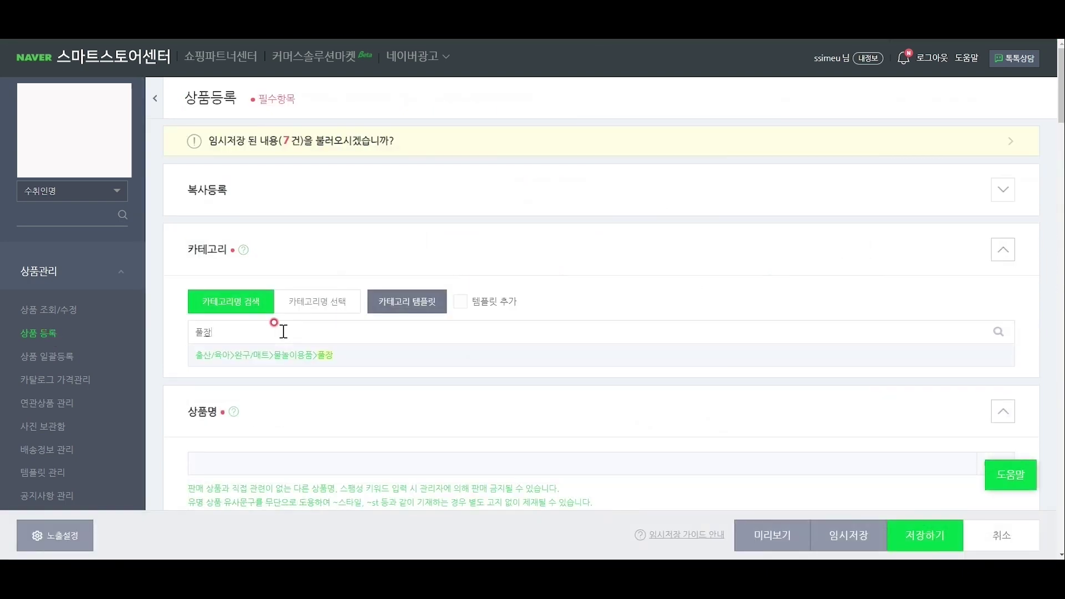
{"action": "key", "text": "Return"}
{"action": "left_click", "coordinate": [285, 290]}
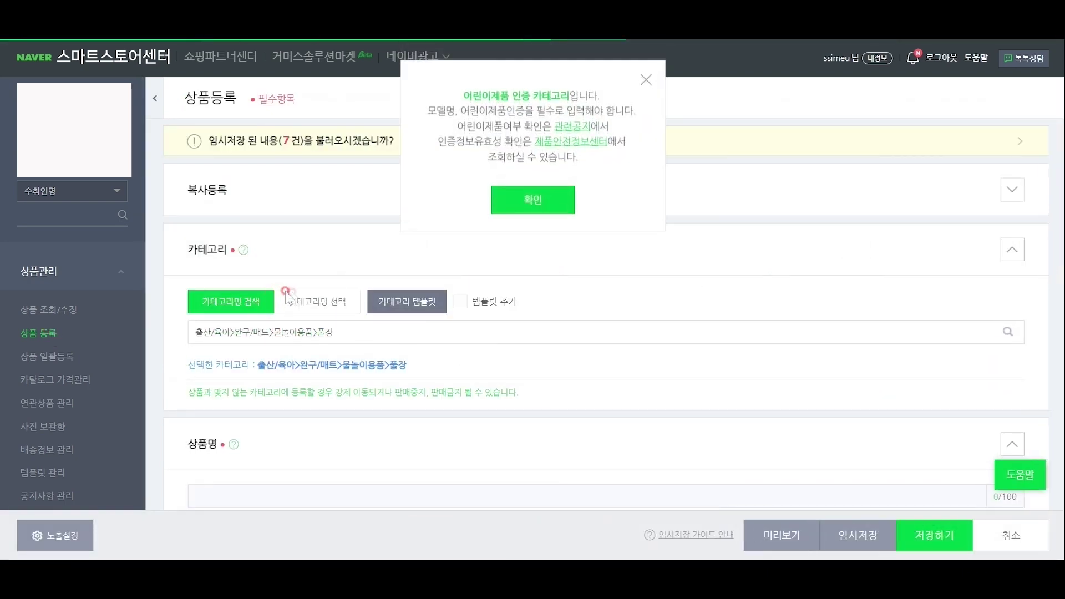
{"action": "left_click", "coordinate": [534, 200]}
Copy the completed product name from Excel cell G3 into the 상품명 field of the SmartStore product registration.
{"action": "scroll", "coordinate": [523, 248], "scroll_direction": "down", "scroll_amount": 4}
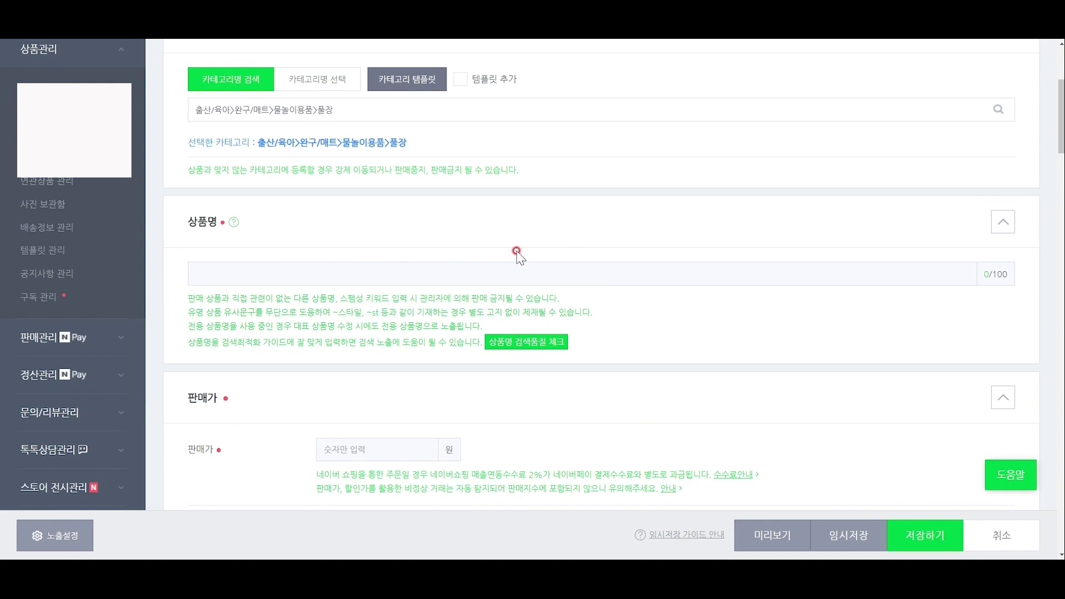
{"action": "key", "text": "alt+Tab"}
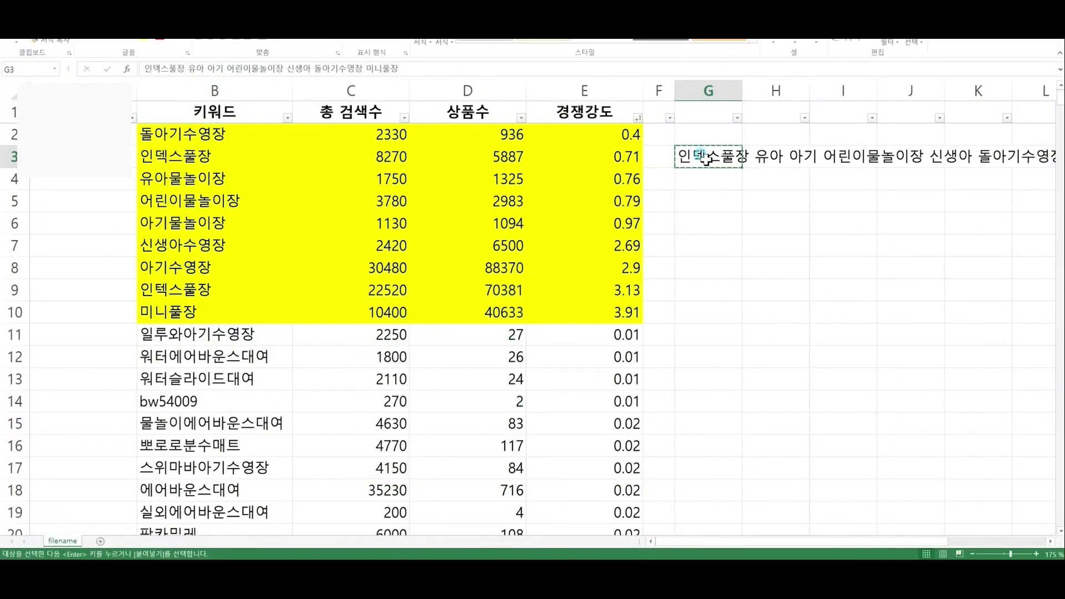
{"action": "key", "text": "ctrl+c"}
{"action": "key", "text": "alt+Tab"}
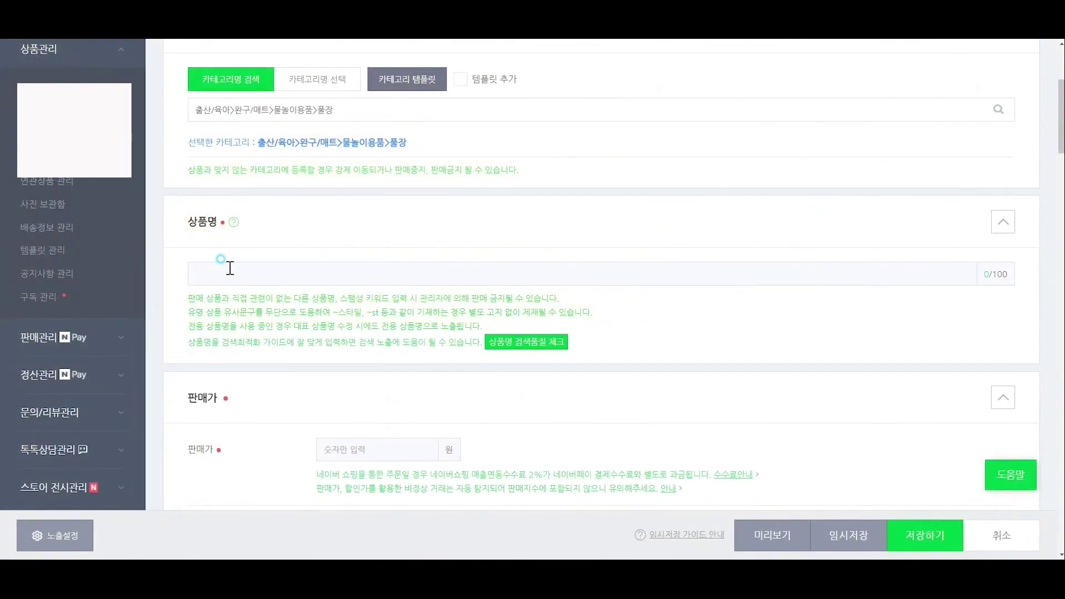
{"action": "left_click", "coordinate": [222, 261]}
{"action": "key", "text": "ctrl+v"}
Run the 상품명 검색품질 체크 on the entered product name and close its result.
{"action": "left_click", "coordinate": [534, 344]}
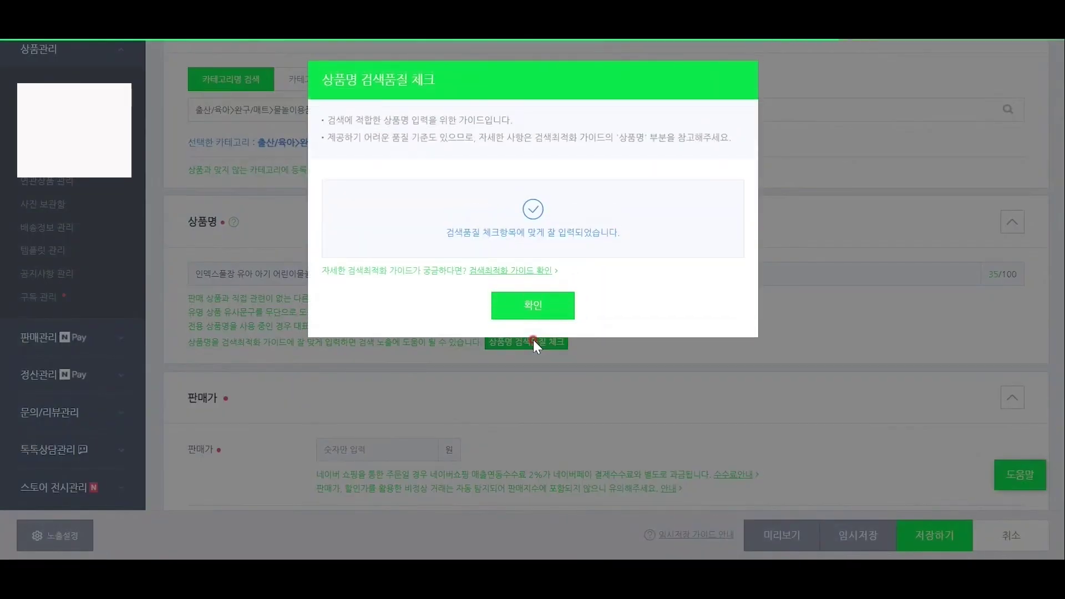
{"action": "left_click", "coordinate": [532, 305]}
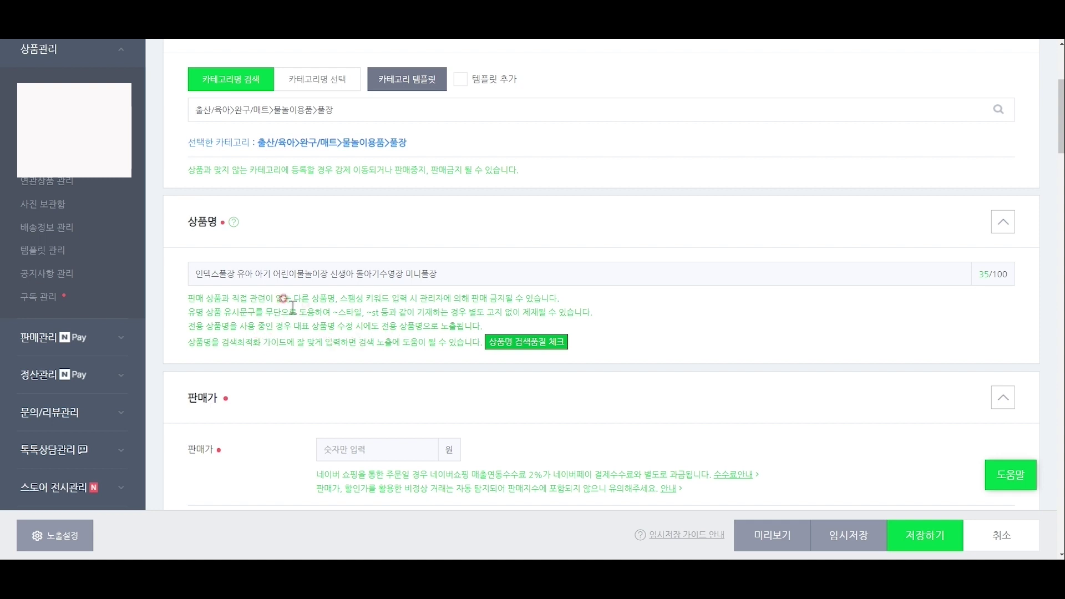
{"action": "left_click", "coordinate": [531, 346]}
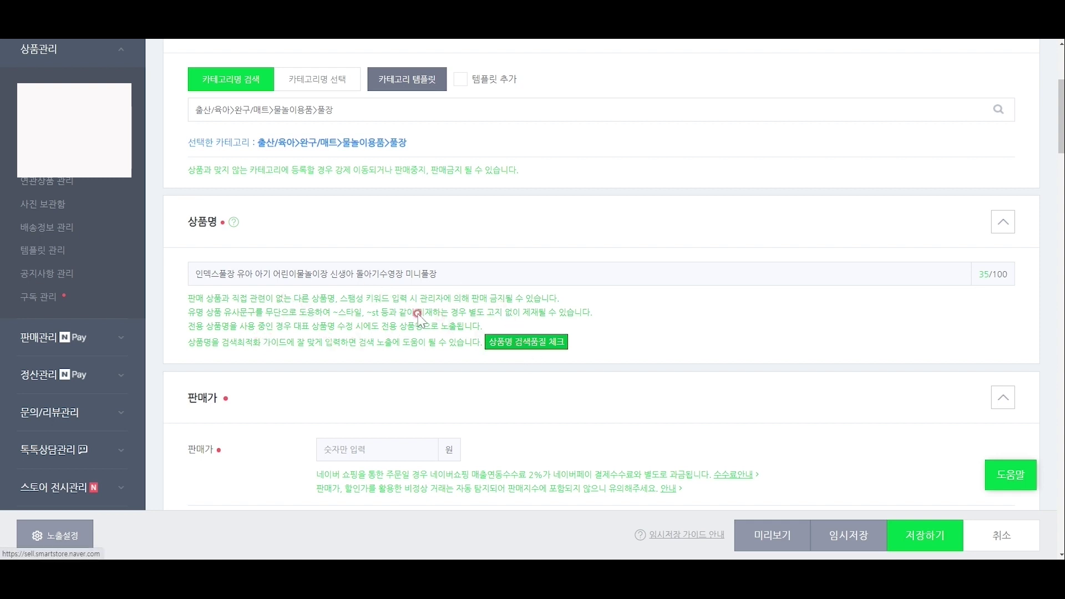
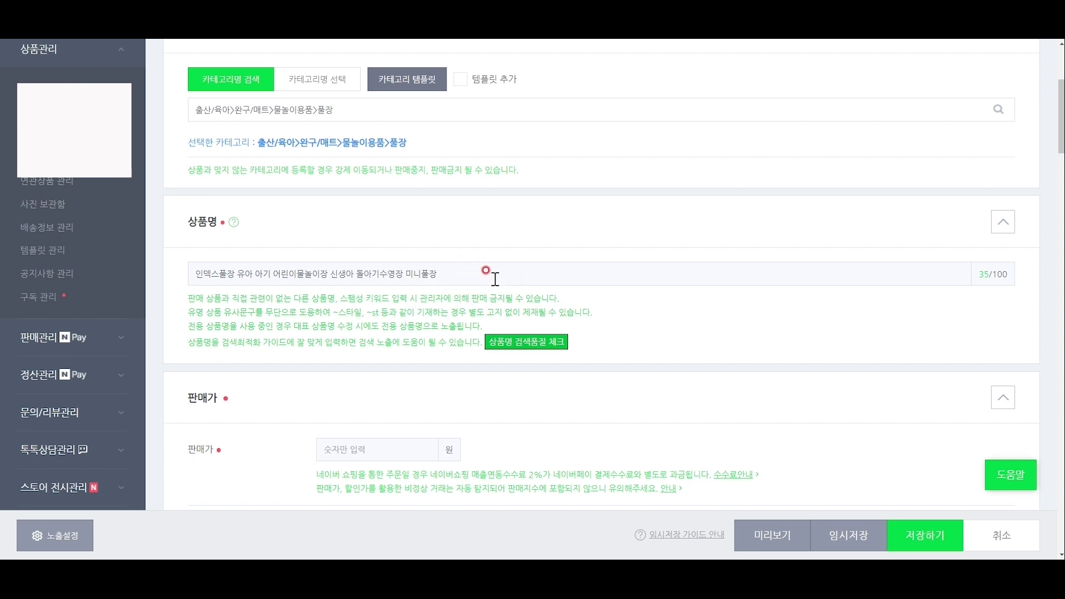
{"action": "left_click", "coordinate": [508, 346]}
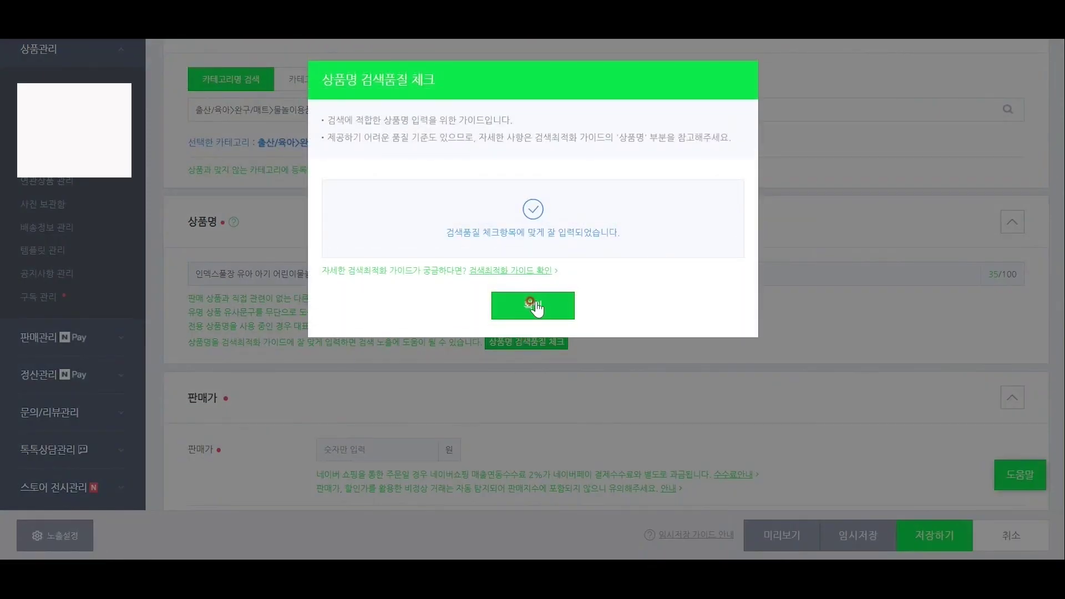
{"action": "left_click", "coordinate": [534, 306]}
Examine the INTEX pool's dimensions in the detail images on the supplier's product page.
{"action": "left_click", "coordinate": [477, 274]}
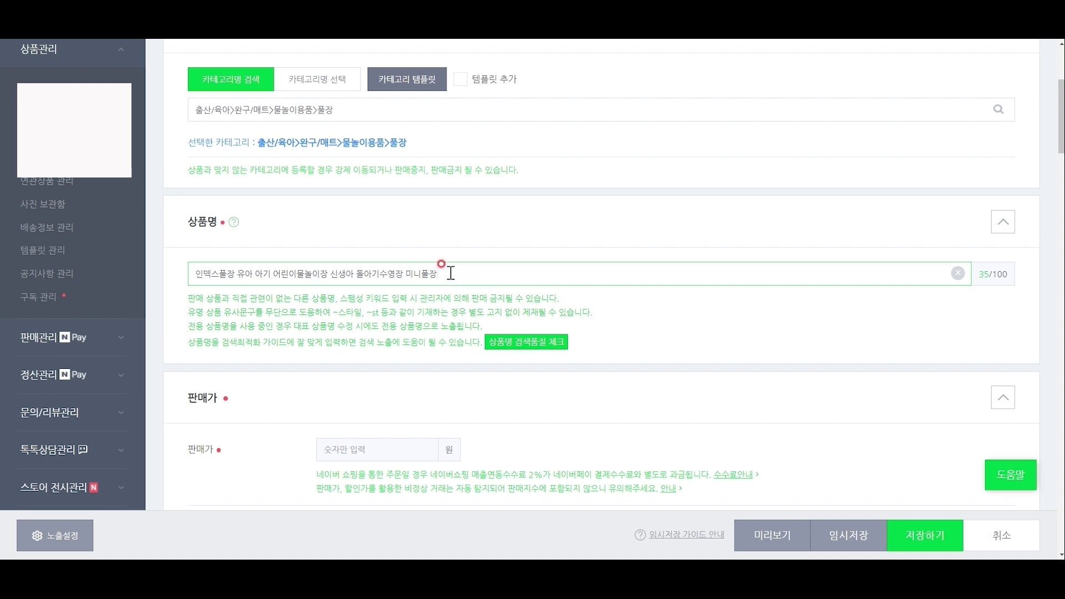
{"action": "left_click_drag", "start_coordinate": [444, 274], "coordinate": [189, 274]}
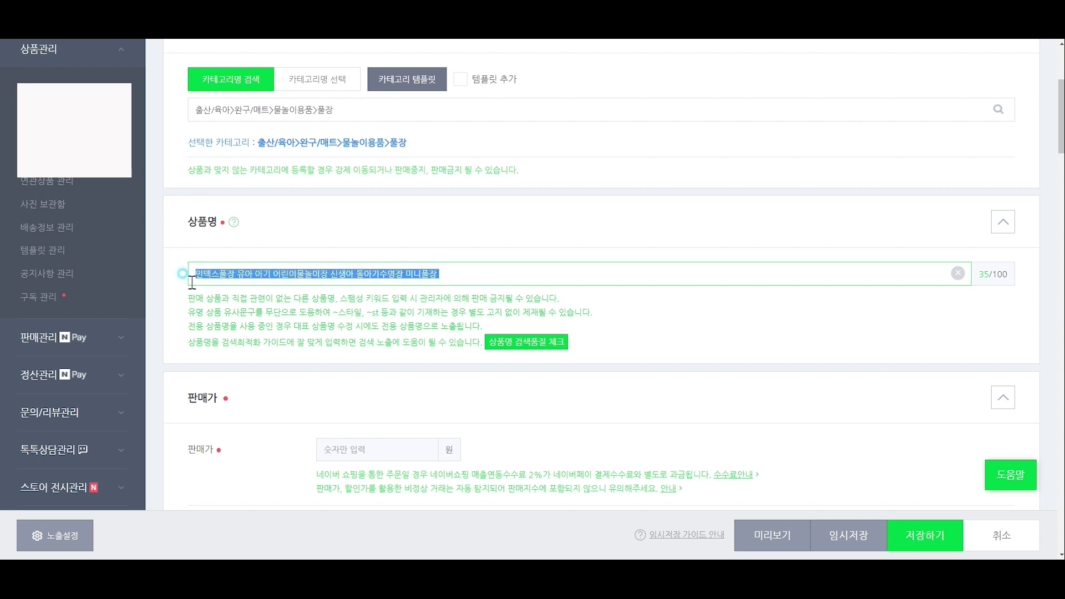
{"action": "left_click", "coordinate": [455, 273]}
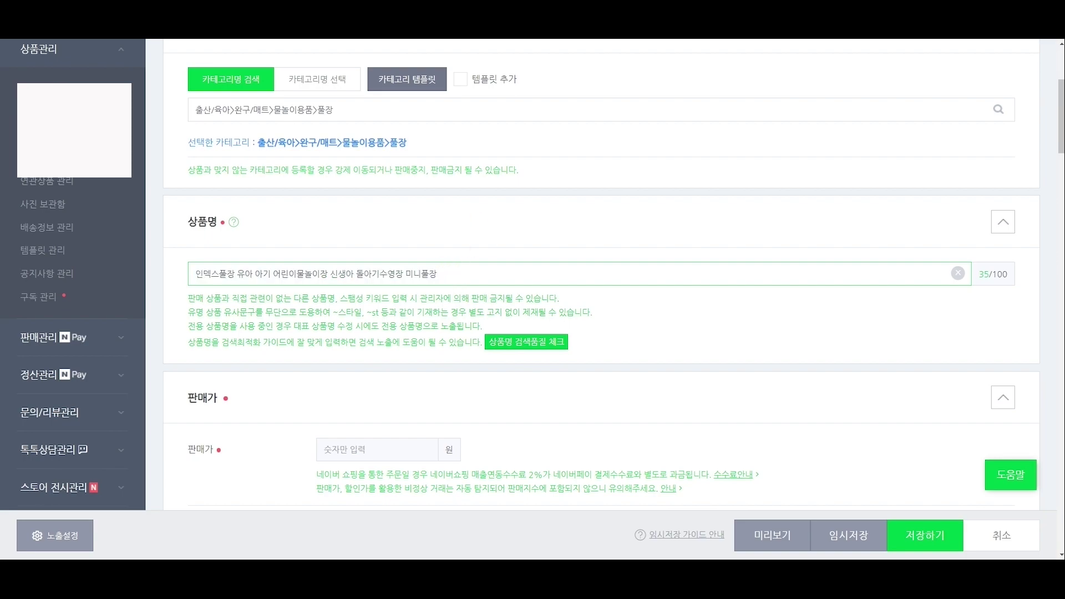
{"action": "key", "text": "ctrl+Tab"}
{"action": "scroll", "coordinate": [455, 374], "scroll_direction": "down", "scroll_amount": 20}
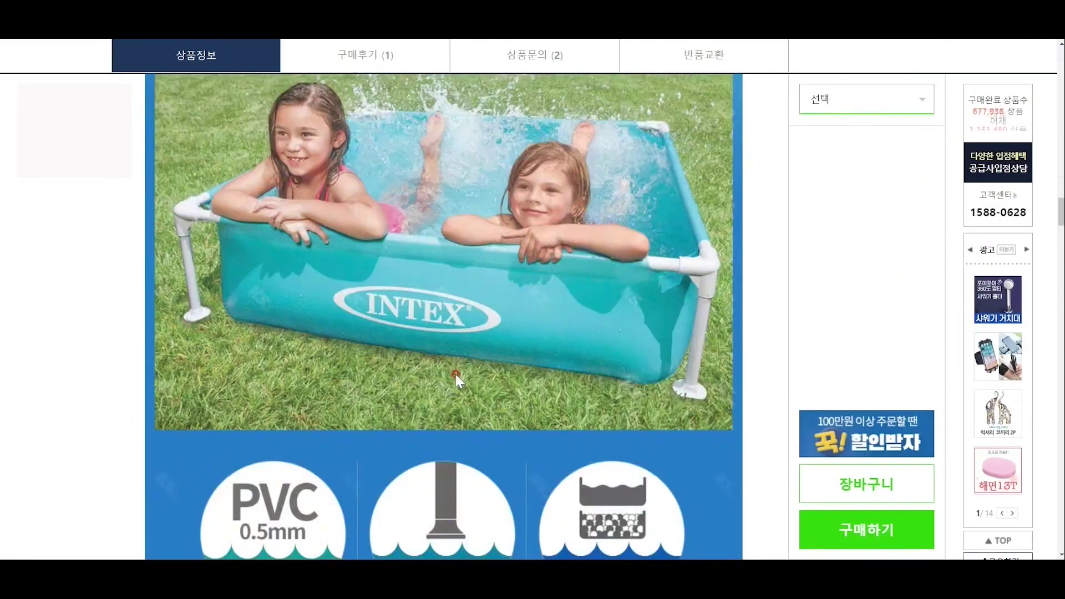
{"action": "scroll", "coordinate": [455, 374], "scroll_direction": "down", "scroll_amount": 20}
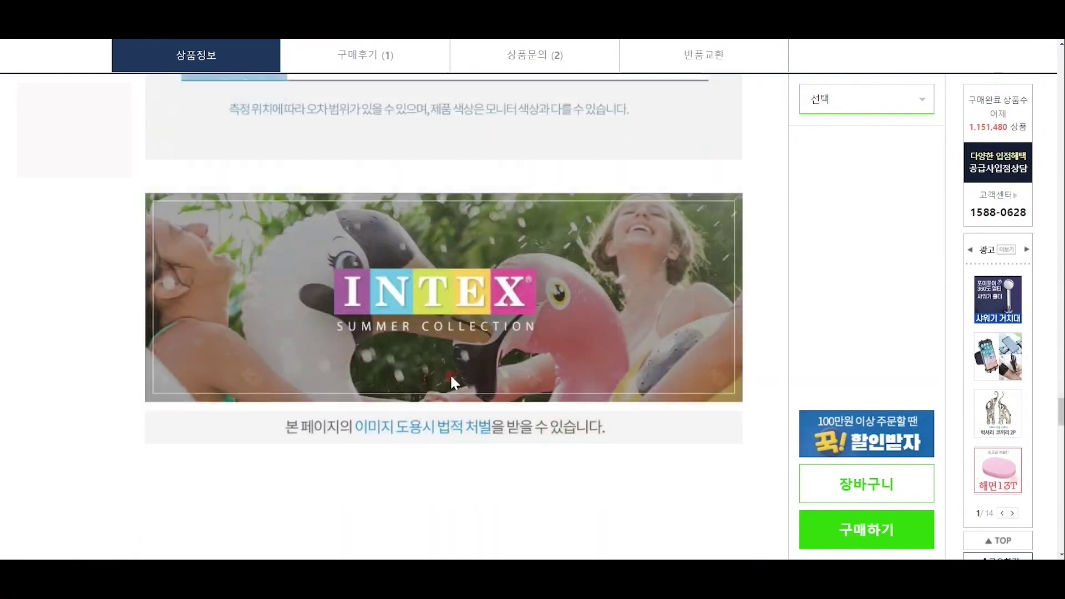
{"action": "scroll", "coordinate": [451, 378], "scroll_direction": "up", "scroll_amount": 5}
{"action": "scroll", "coordinate": [460, 416], "scroll_direction": "down", "scroll_amount": 15}
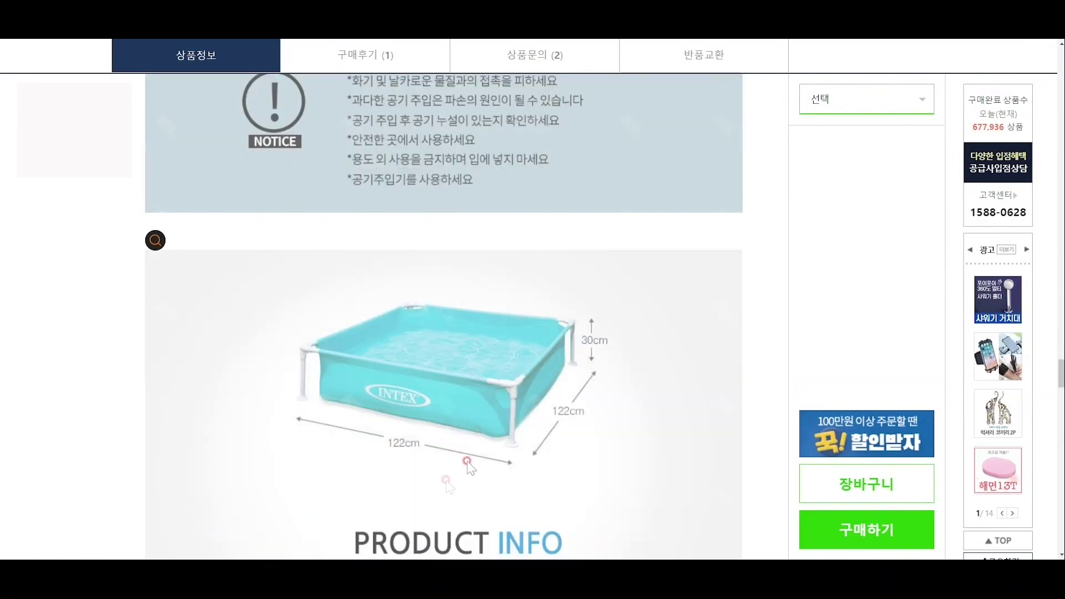
{"action": "scroll", "coordinate": [467, 461], "scroll_direction": "down", "scroll_amount": 2}
Append 1.2m after 미니풀장 at the end of the product name in the SmartStore registration form.
{"action": "key", "text": "alt+Tab"}
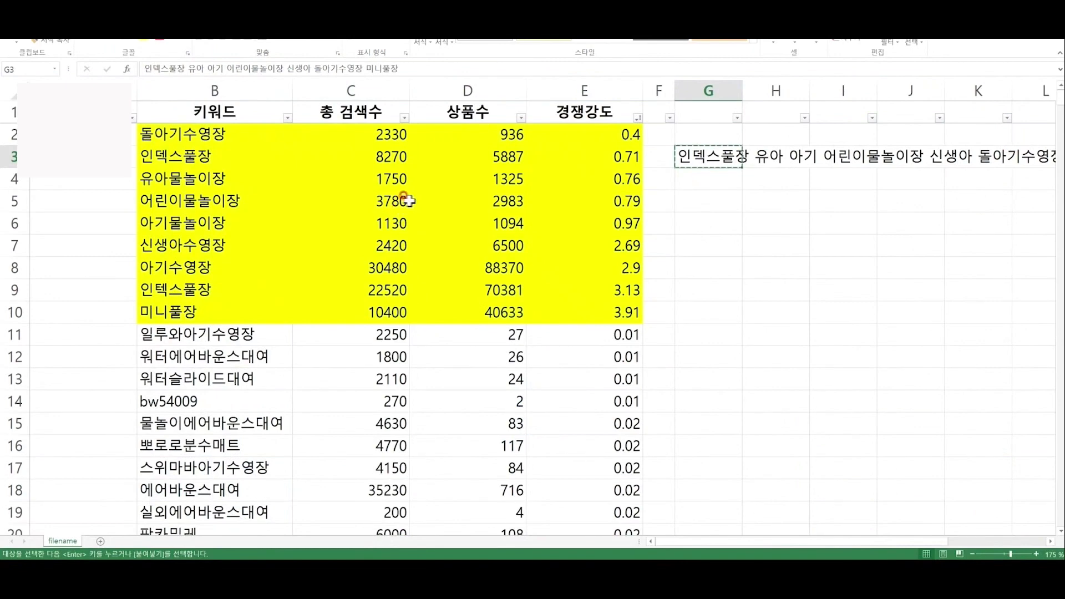
{"action": "key", "text": "alt+Tab"}
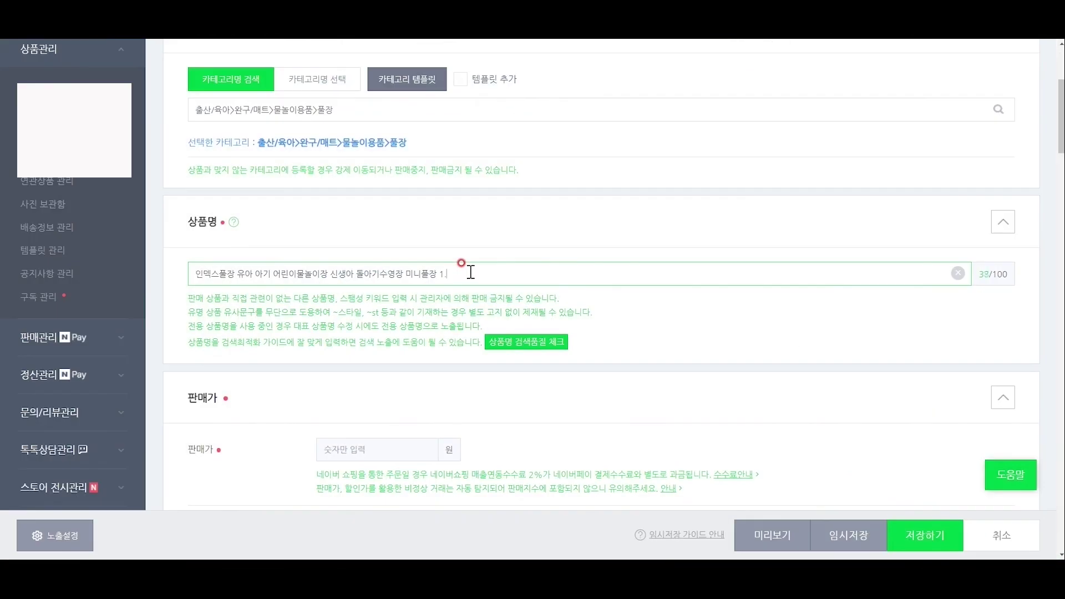
{"action": "type", "text": "2"}
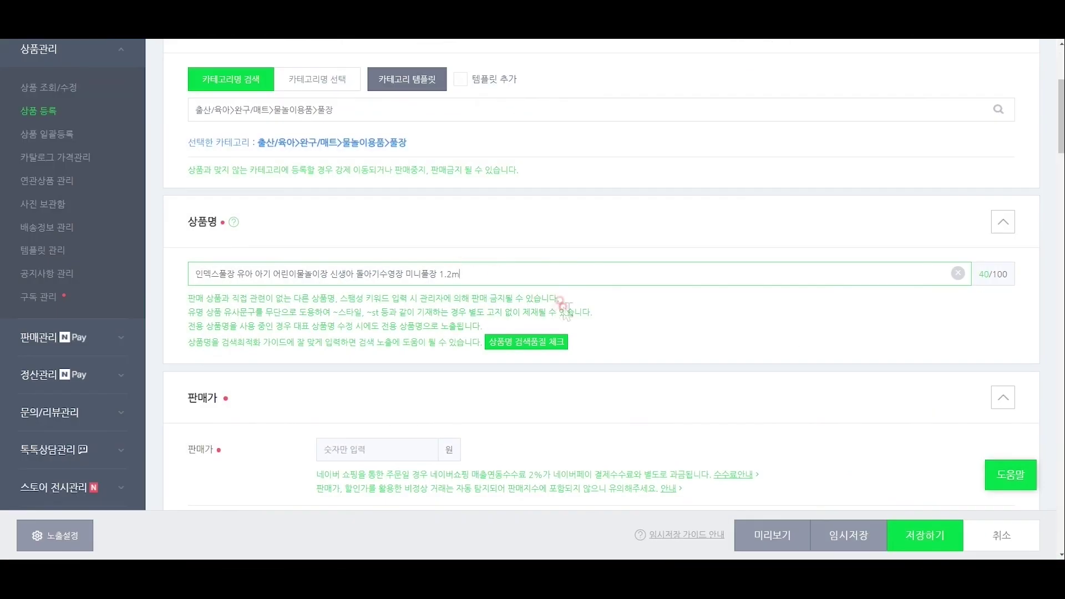
{"action": "left_click", "coordinate": [601, 316]}
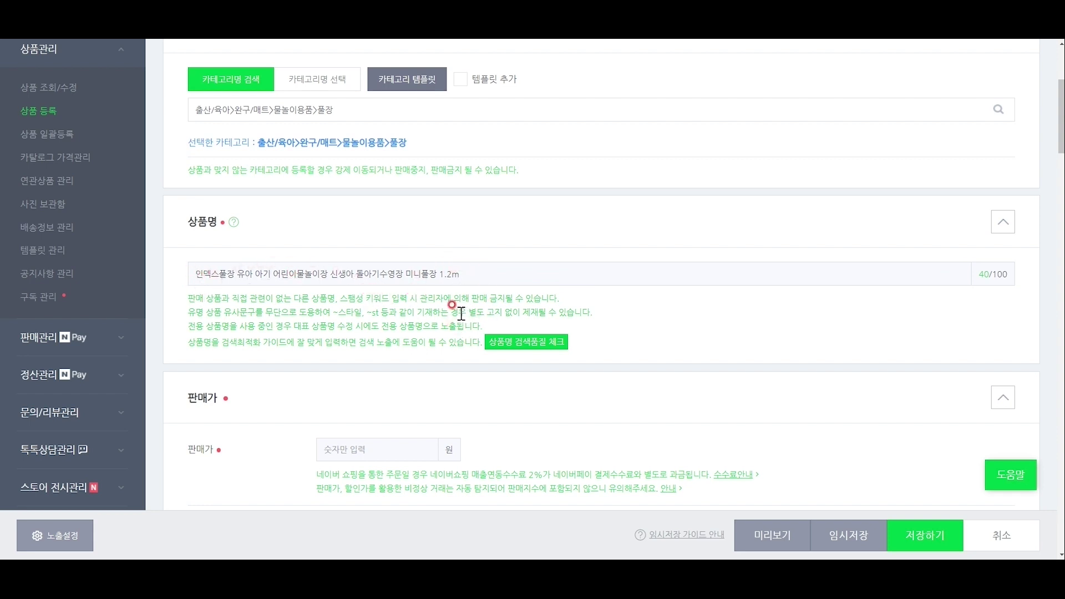
Check the pool's price on the supplier's product page and set the SmartStore 판매가 to 44,800 won.
{"action": "scroll", "coordinate": [463, 314], "scroll_direction": "down", "scroll_amount": 4}
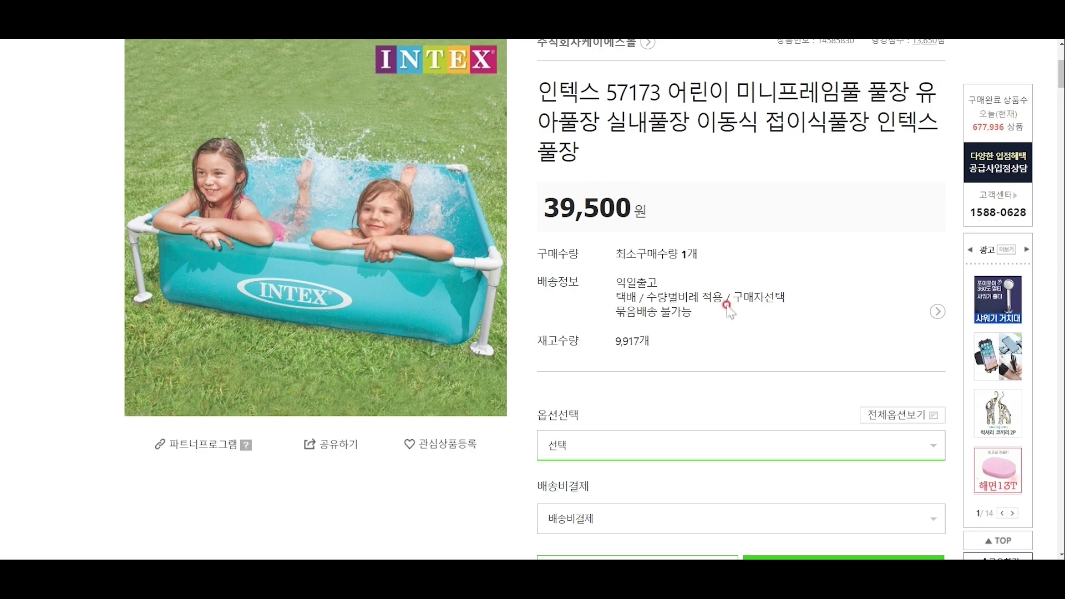
{"action": "double_click", "coordinate": [543, 208]}
{"action": "left_click", "coordinate": [701, 231]}
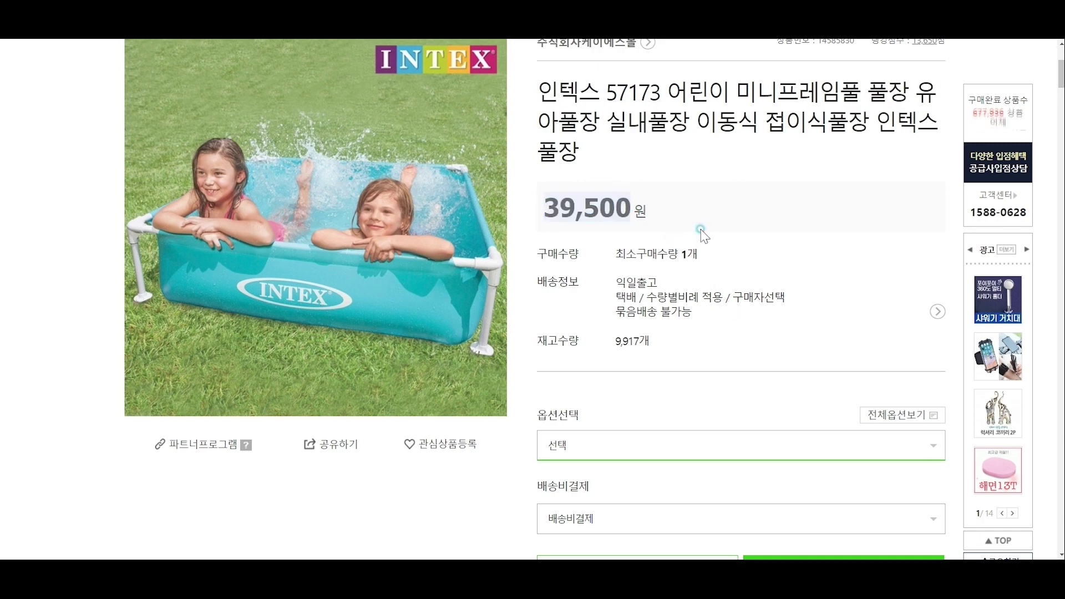
{"action": "key", "text": "alt+Tab"}
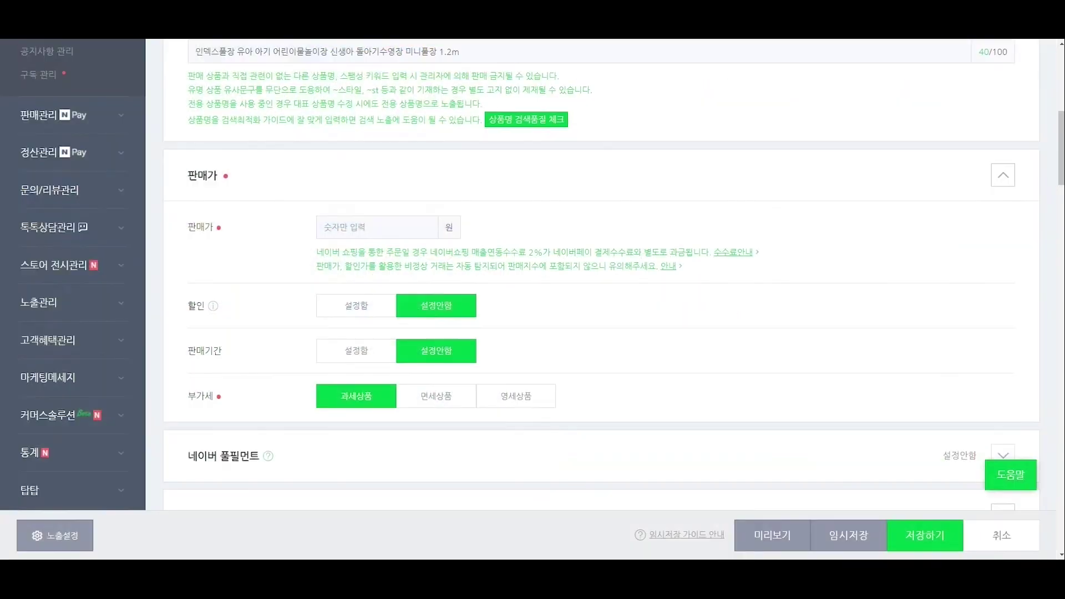
{"action": "left_click", "coordinate": [377, 228]}
{"action": "type", "text": "44800"}
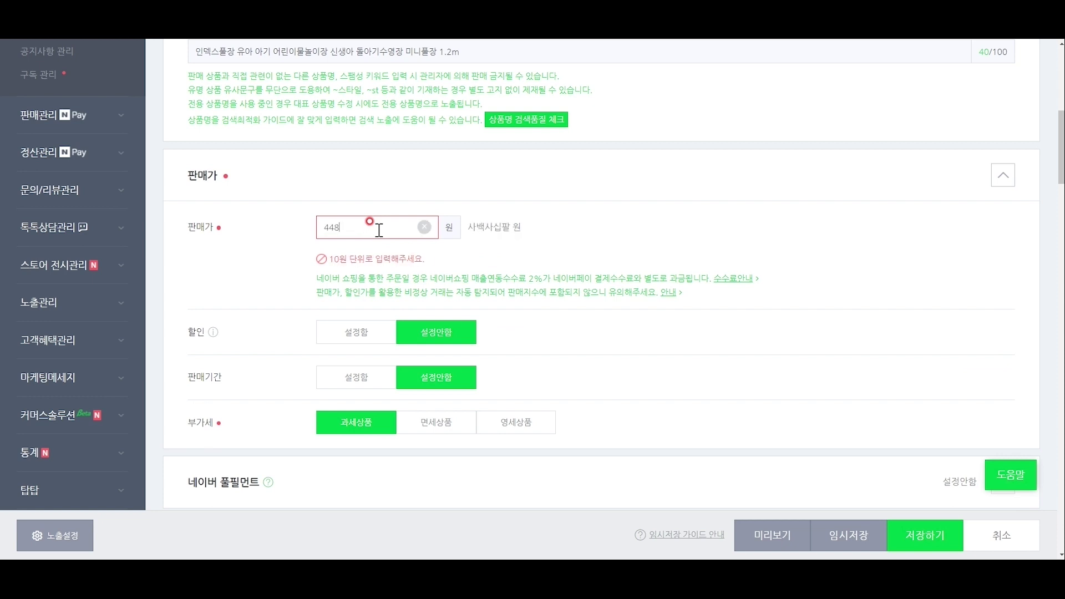
{"action": "left_click", "coordinate": [524, 286]}
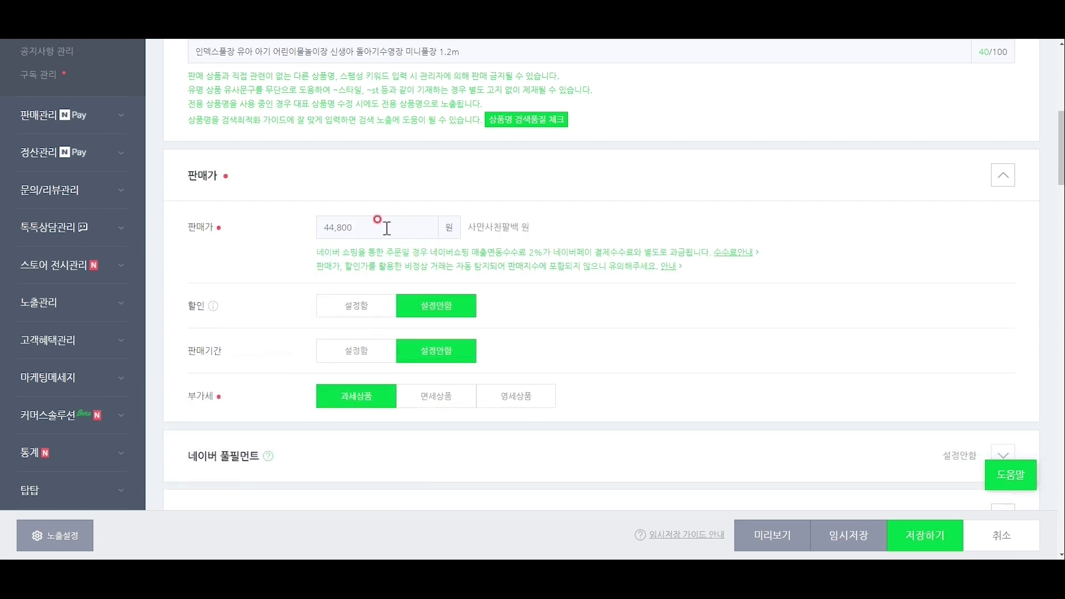
Set the product's sale price (판매가) to 44,900 won.
{"action": "left_click_drag", "start_coordinate": [381, 225], "coordinate": [298, 228]}
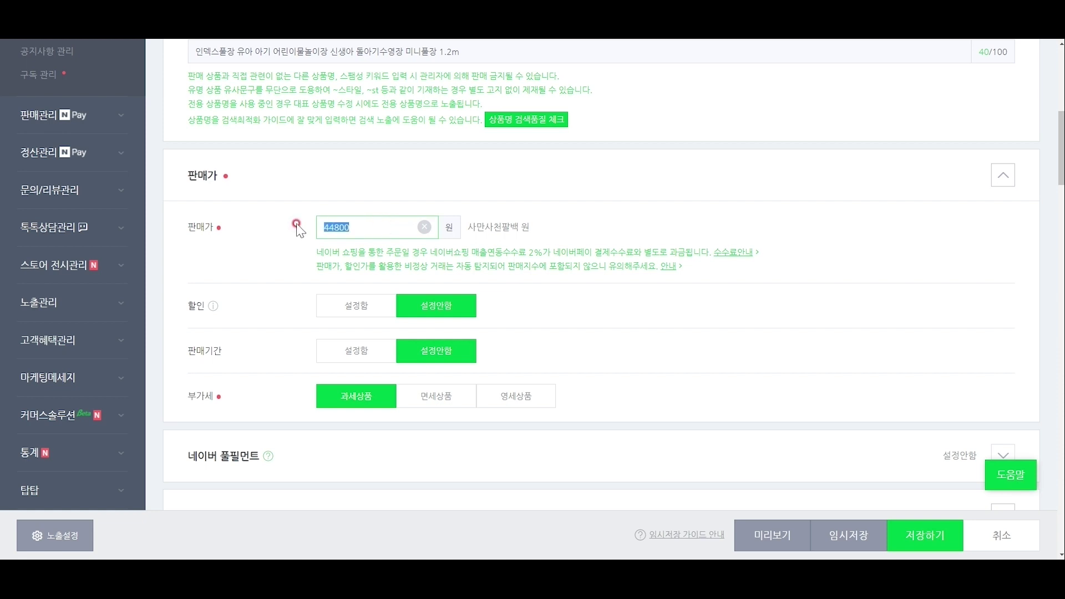
{"action": "left_click", "coordinate": [364, 228]}
{"action": "key", "text": "BackSpace"}
{"action": "key", "text": "BackSpace"}
{"action": "key", "text": "BackSpace"}
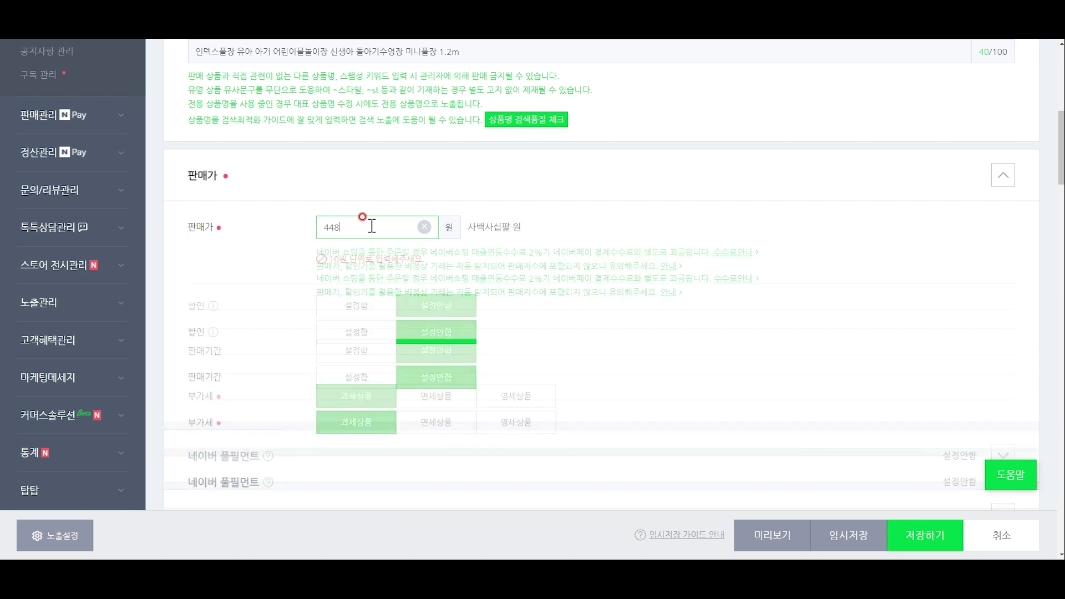
{"action": "type", "text": "900"}
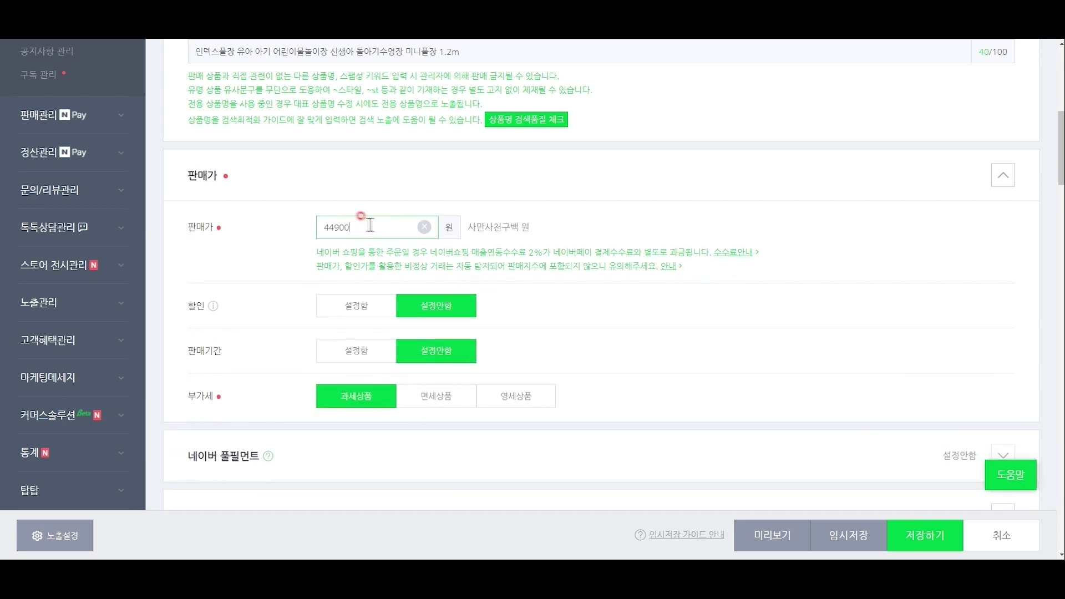
{"action": "left_click", "coordinate": [477, 280]}
{"action": "left_click", "coordinate": [326, 228]}
{"action": "left_click", "coordinate": [331, 259]}
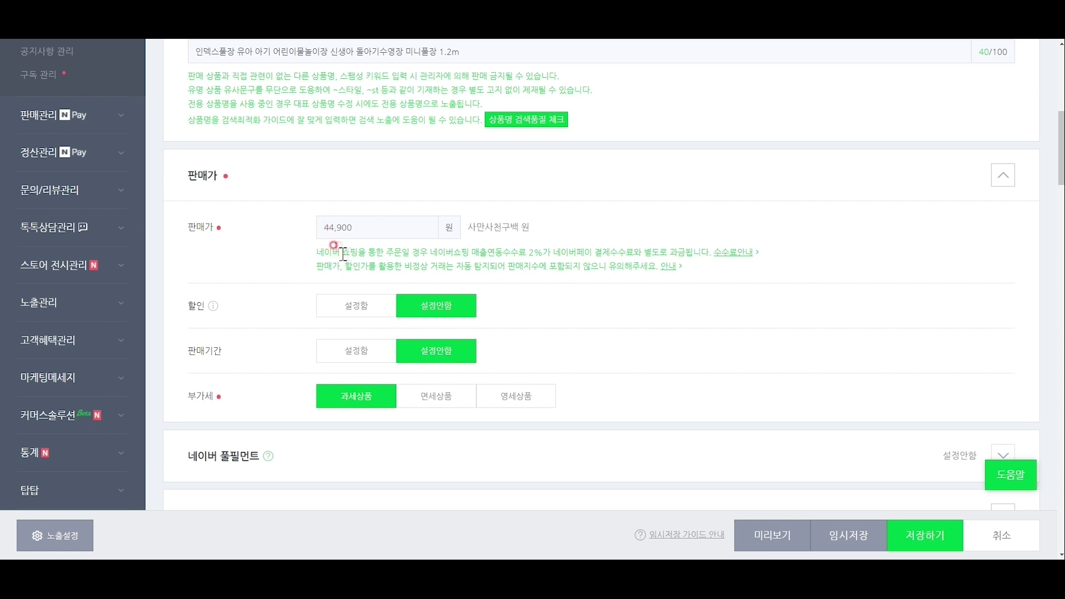
{"action": "left_click", "coordinate": [359, 216]}
Set the product's sale price (판매가) to 98,000 won.
{"action": "scroll", "coordinate": [359, 240], "scroll_direction": "down", "scroll_amount": 3}
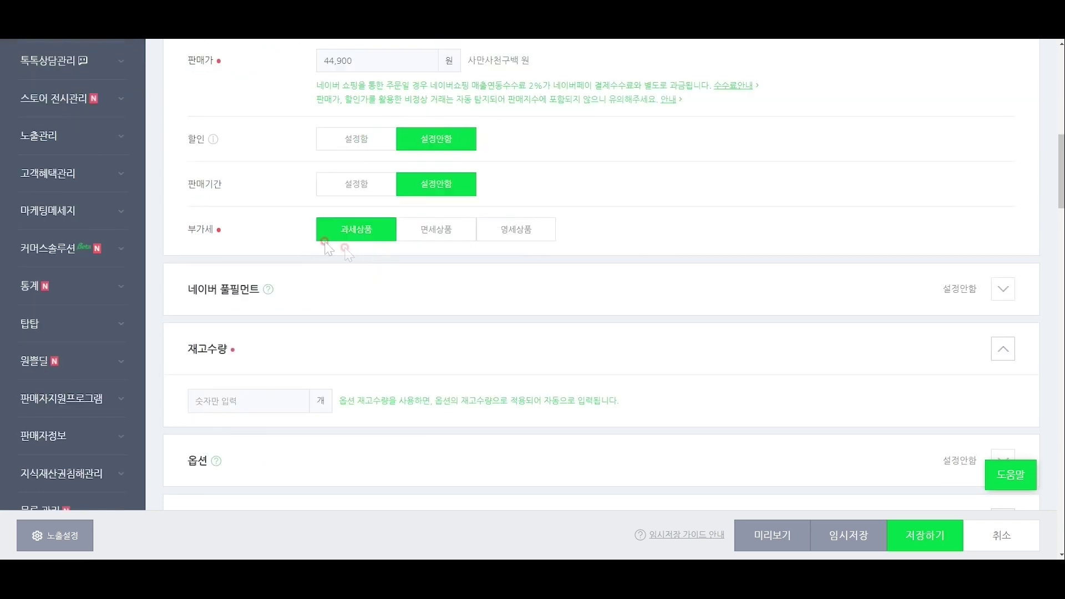
{"action": "scroll", "coordinate": [374, 148], "scroll_direction": "up", "scroll_amount": 2}
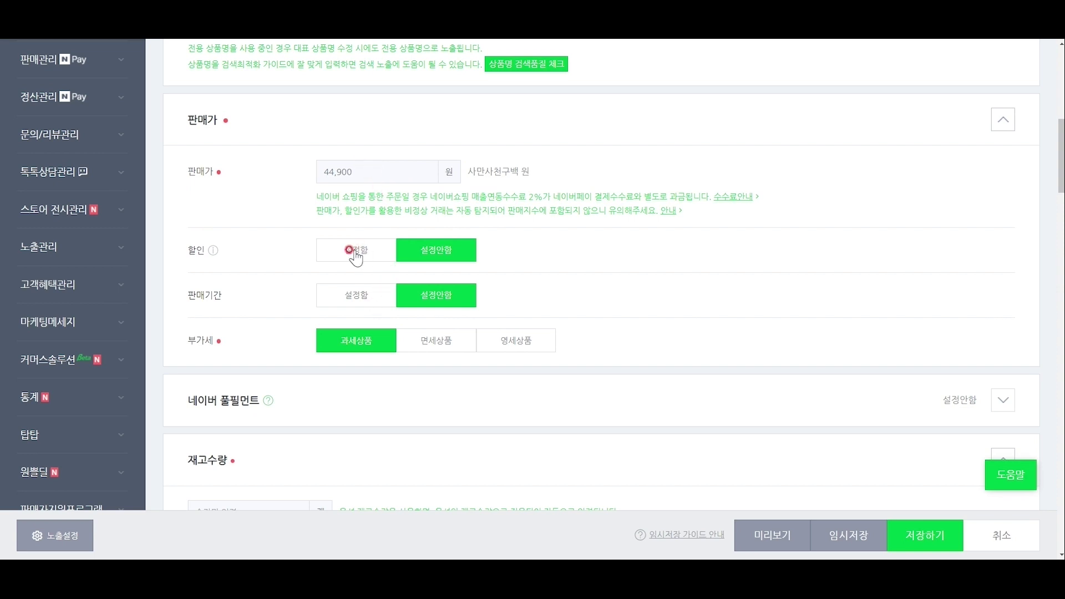
{"action": "left_click_drag", "start_coordinate": [361, 167], "coordinate": [188, 172]}
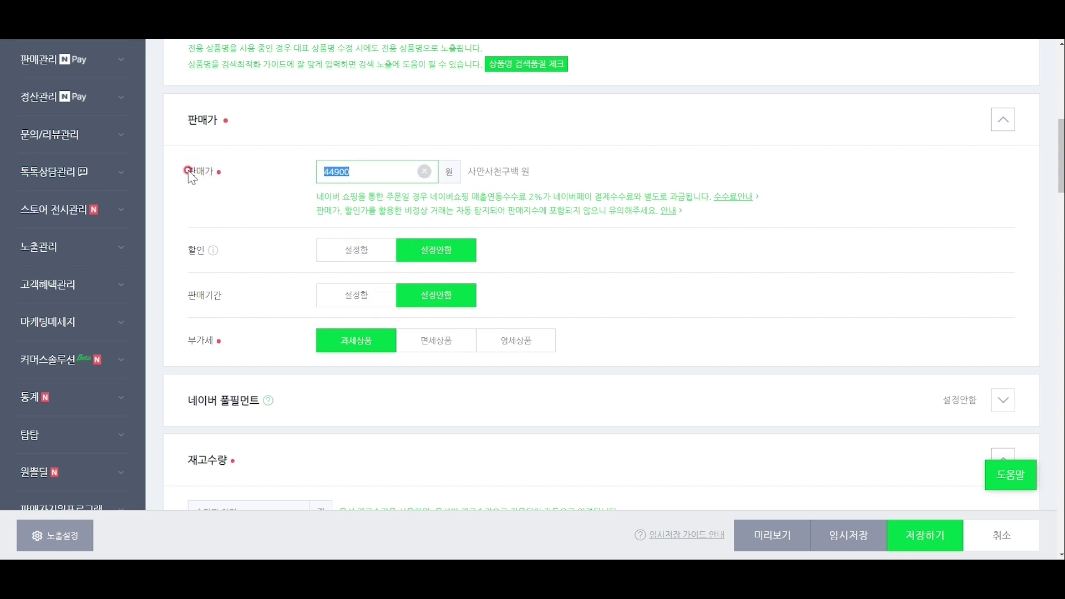
{"action": "type", "text": "98000"}
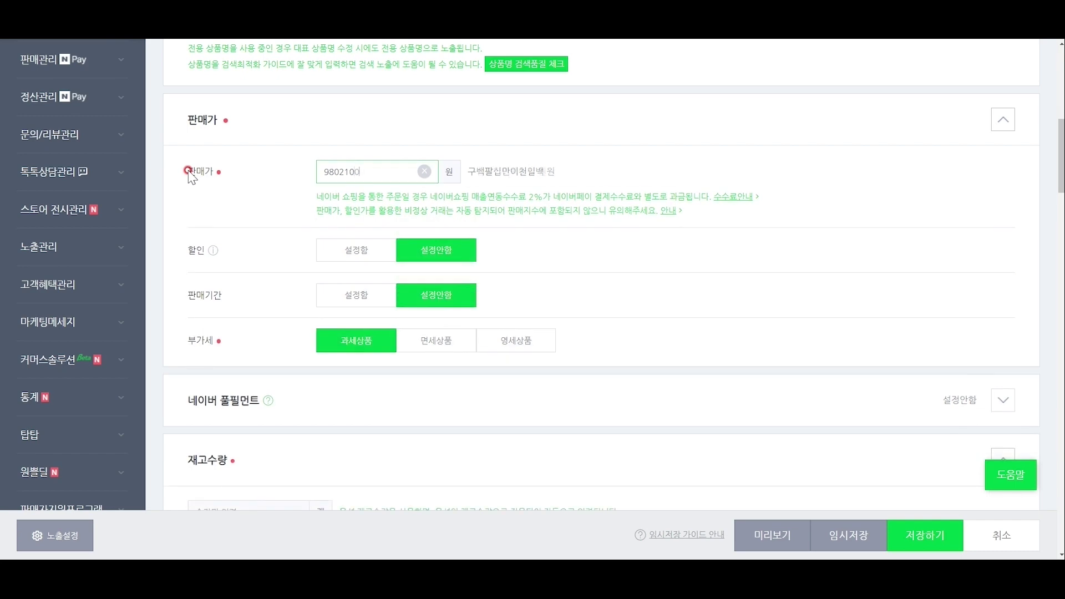
Enable the discount (할인) as an overall discount (전체 할인) and set its amount to 53,200 won.
{"action": "left_click", "coordinate": [368, 252]}
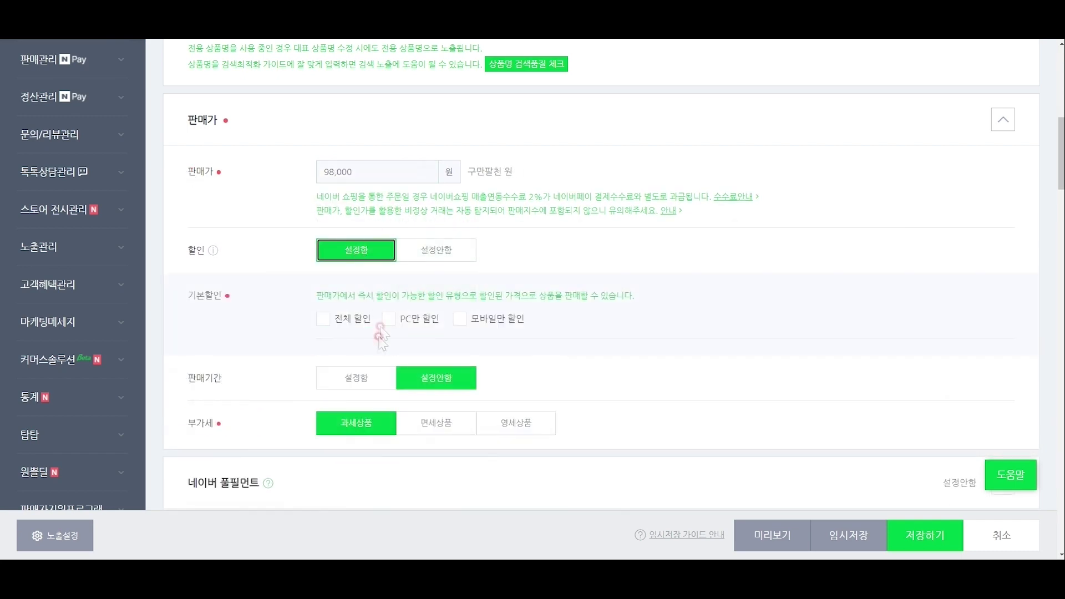
{"action": "left_click", "coordinate": [323, 319]}
{"action": "scroll", "coordinate": [243, 305], "scroll_direction": "down", "scroll_amount": 1}
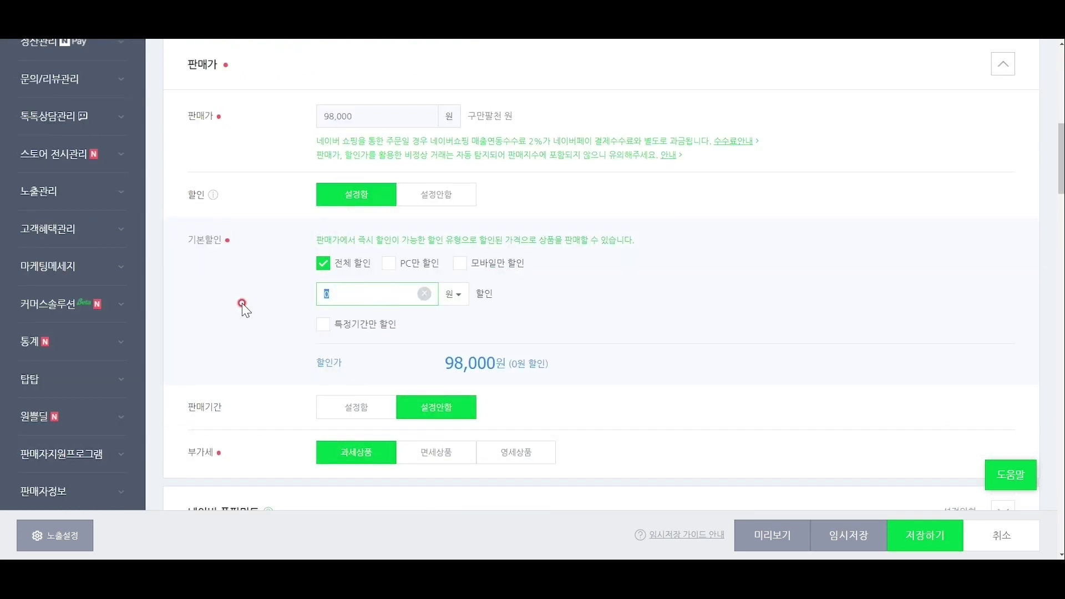
{"action": "type", "text": "44800"}
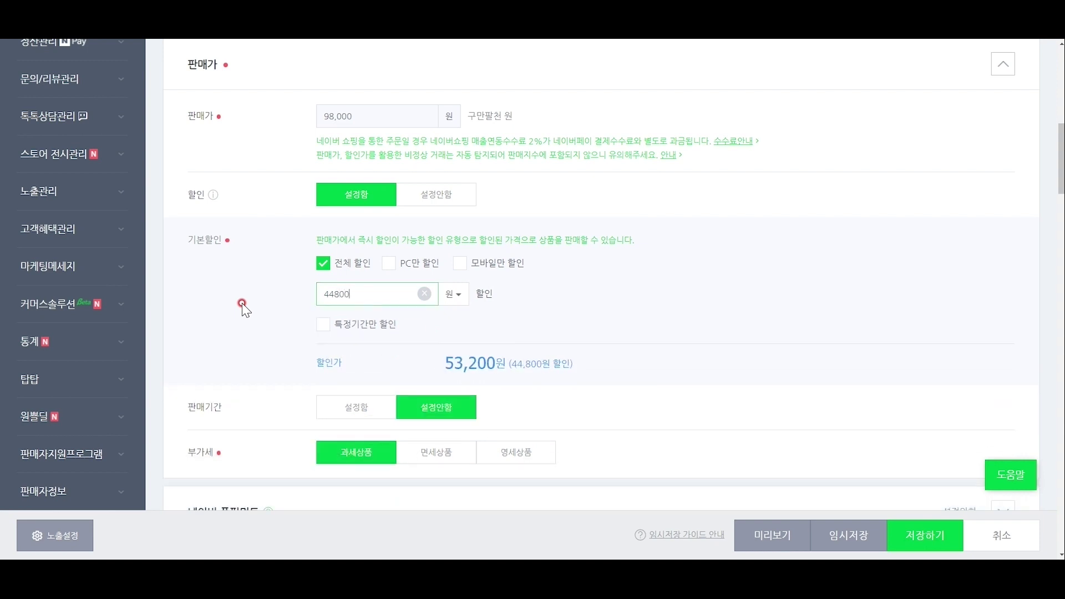
{"action": "left_click_drag", "start_coordinate": [332, 298], "coordinate": [249, 301]}
{"action": "type", "text": "53200"}
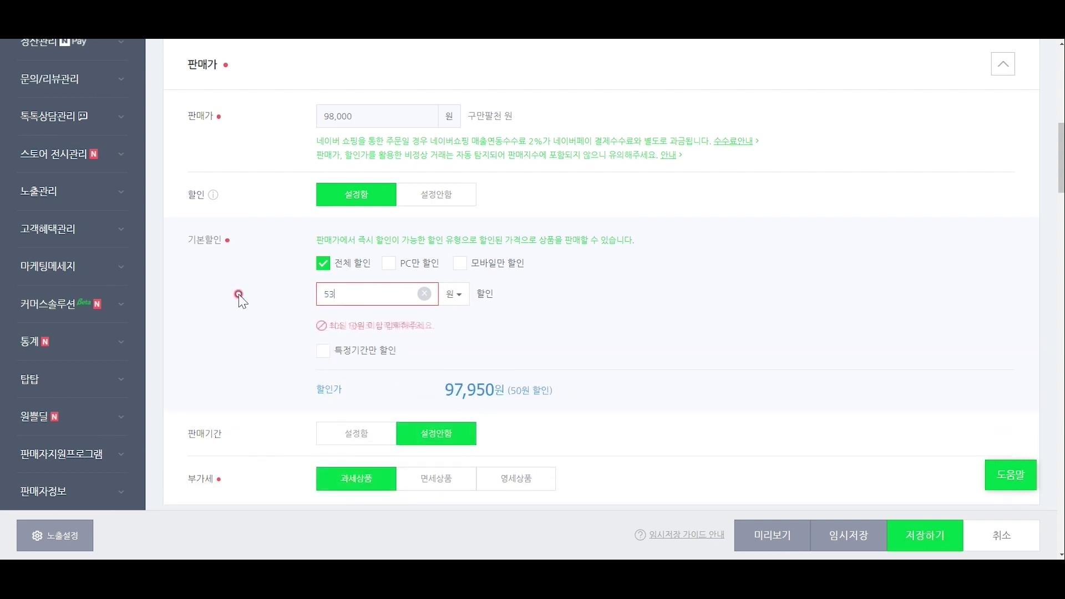
{"action": "left_click", "coordinate": [408, 346]}
Set the stock quantity (재고수량) to 97.
{"action": "scroll", "coordinate": [513, 360], "scroll_direction": "down", "scroll_amount": 3}
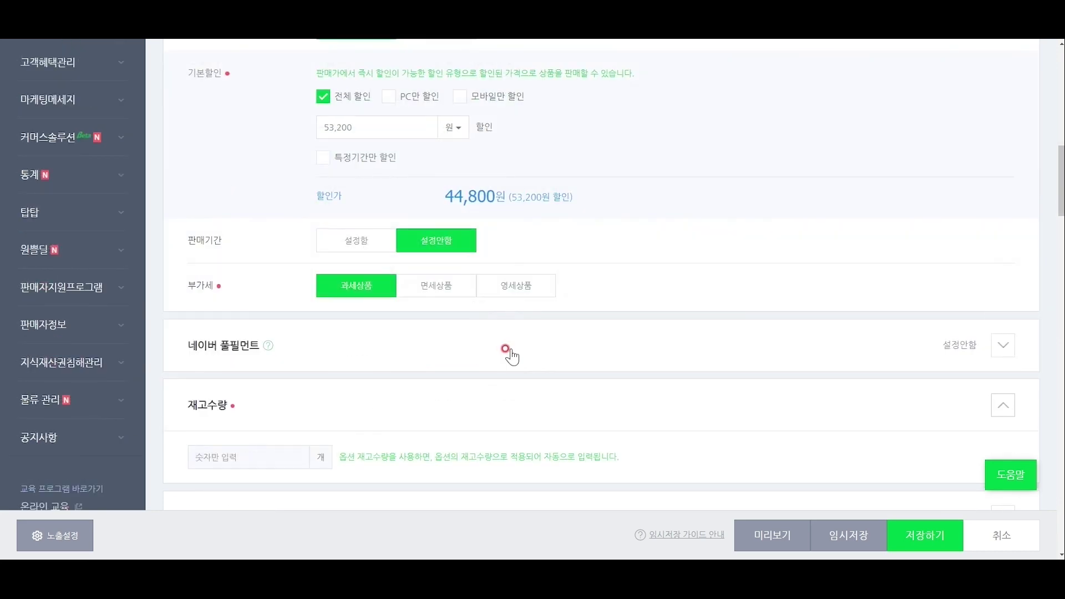
{"action": "scroll", "coordinate": [473, 341], "scroll_direction": "up", "scroll_amount": 2}
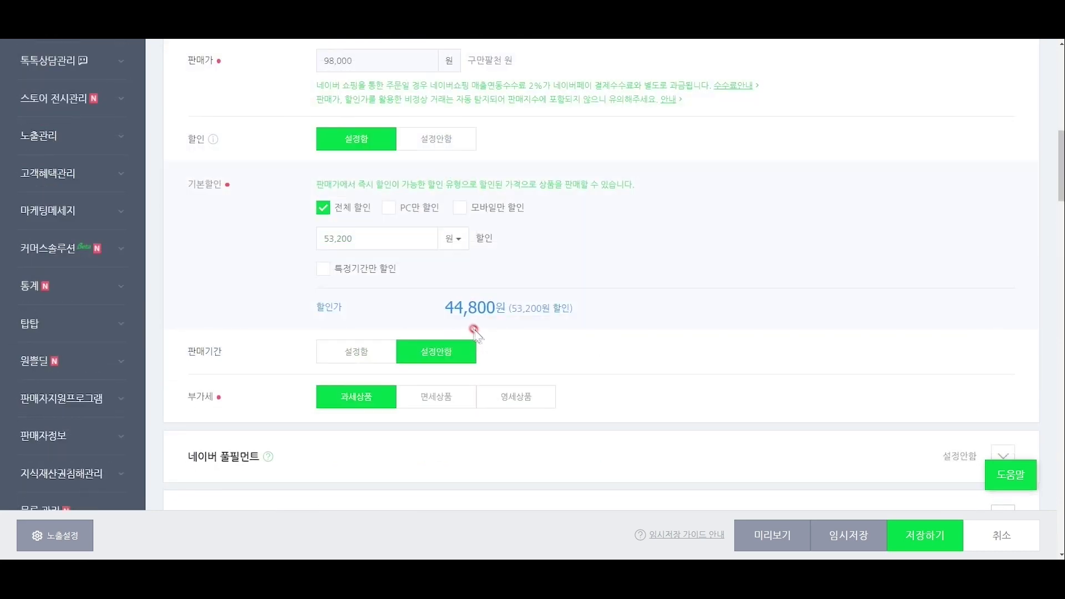
{"action": "scroll", "coordinate": [474, 331], "scroll_direction": "down", "scroll_amount": 2}
{"action": "scroll", "coordinate": [459, 303], "scroll_direction": "up", "scroll_amount": 3}
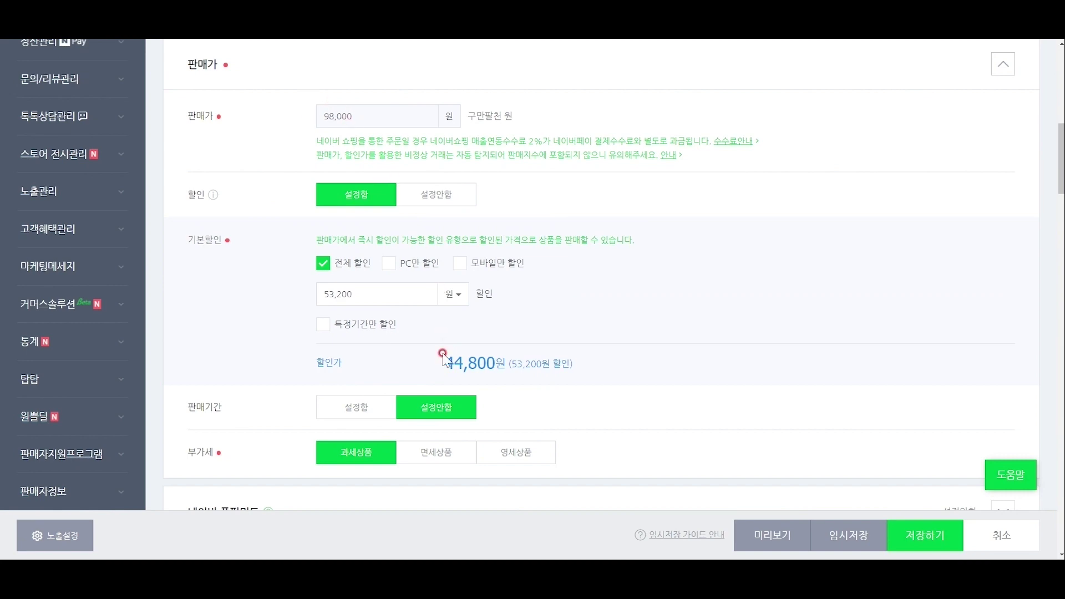
{"action": "scroll", "coordinate": [444, 358], "scroll_direction": "down", "scroll_amount": 4}
{"action": "scroll", "coordinate": [417, 338], "scroll_direction": "down", "scroll_amount": 2}
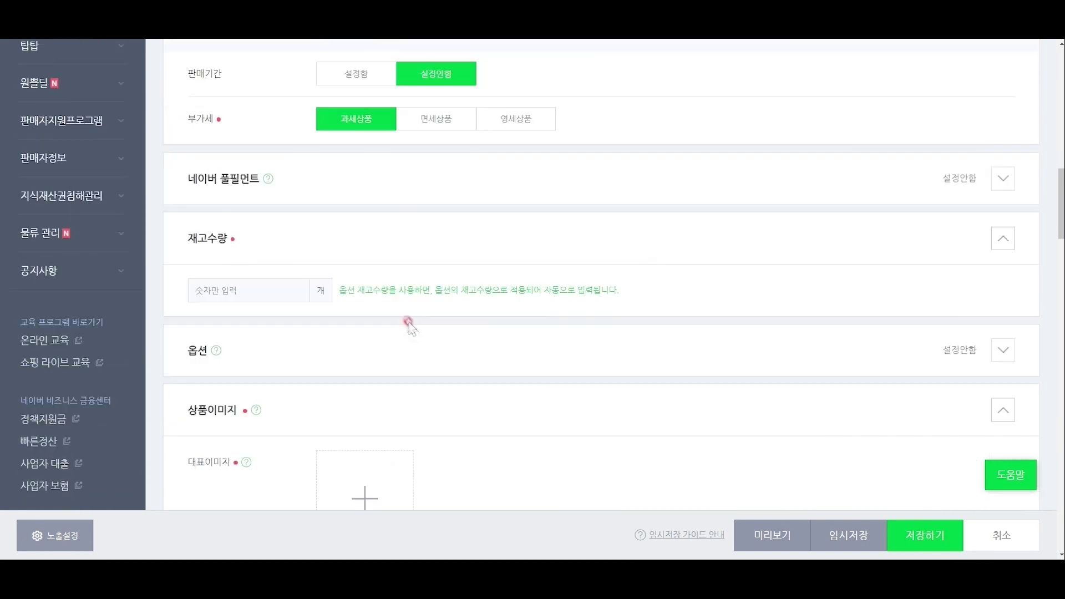
{"action": "left_click", "coordinate": [249, 291]}
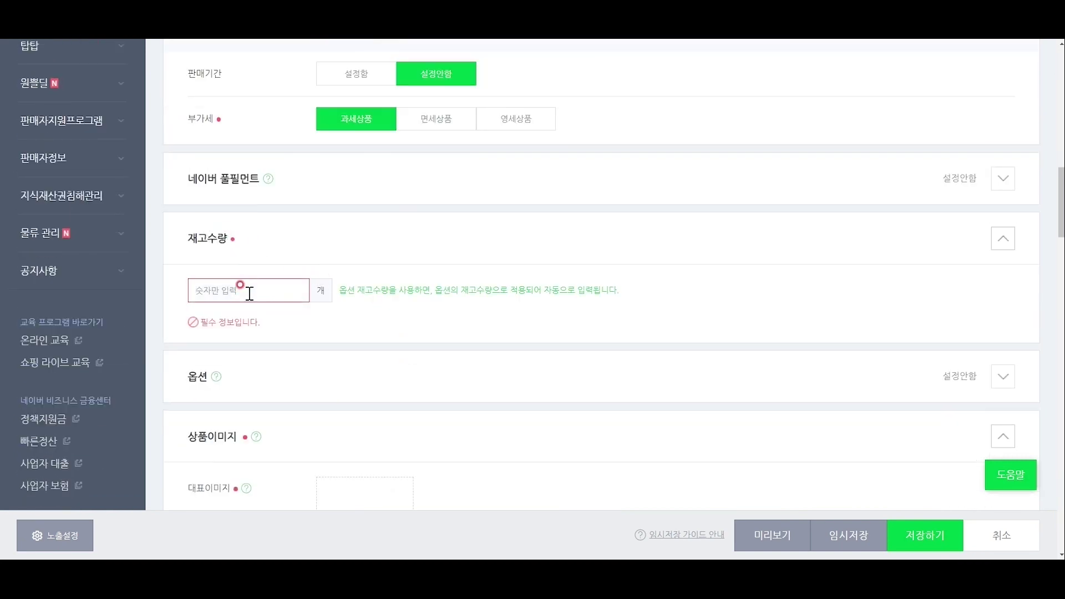
{"action": "type", "text": "99"}
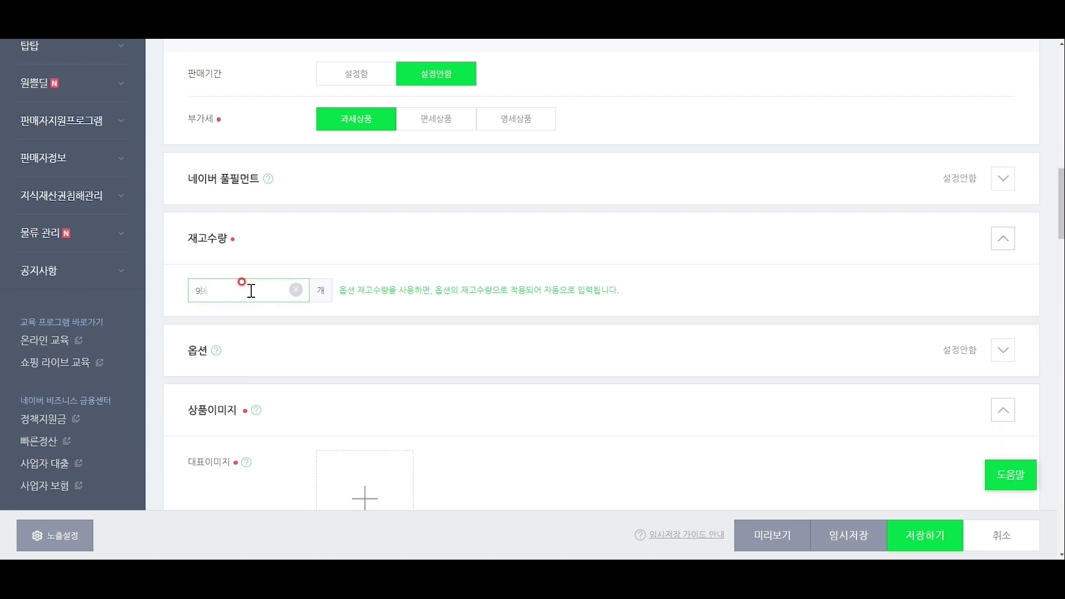
{"action": "left_click_drag", "start_coordinate": [211, 285], "coordinate": [183, 284]}
{"action": "type", "text": "97"}
{"action": "left_click", "coordinate": [155, 348]}
Upload 썸네일001.JPG from the computer as the product's main image (대표이미지).
{"action": "scroll", "coordinate": [269, 285], "scroll_direction": "down", "scroll_amount": 2}
{"action": "scroll", "coordinate": [524, 258], "scroll_direction": "down", "scroll_amount": 2}
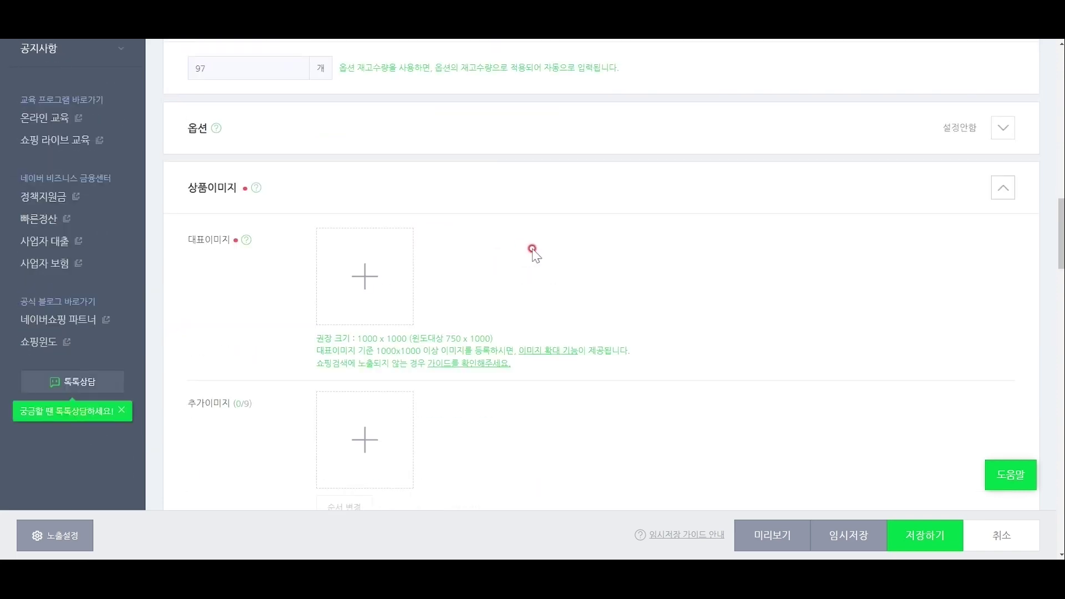
{"action": "left_click", "coordinate": [378, 264]}
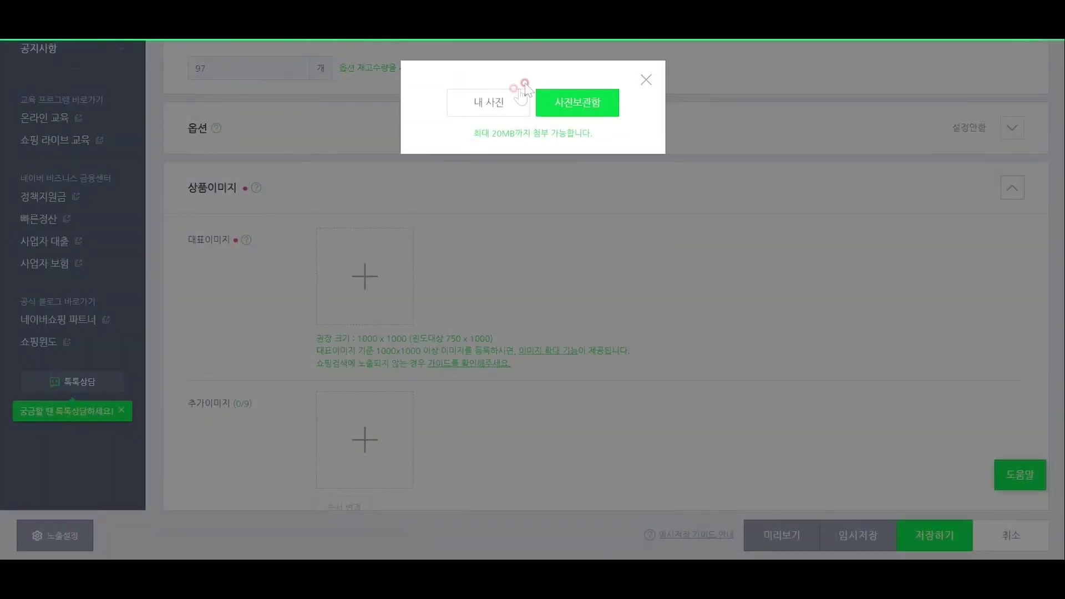
{"action": "left_click", "coordinate": [497, 108]}
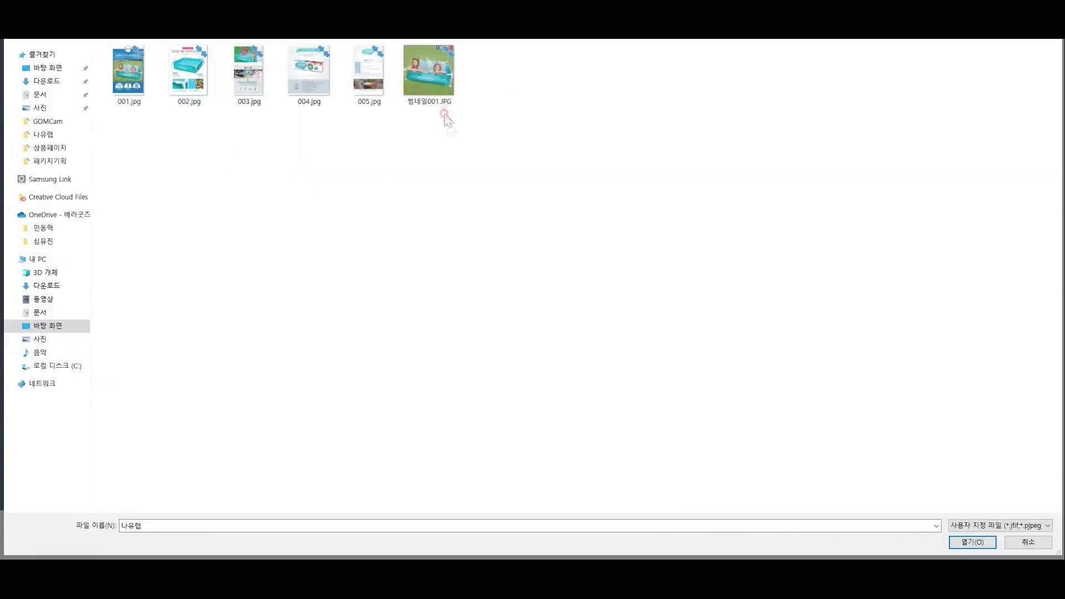
{"action": "double_click", "coordinate": [447, 74]}
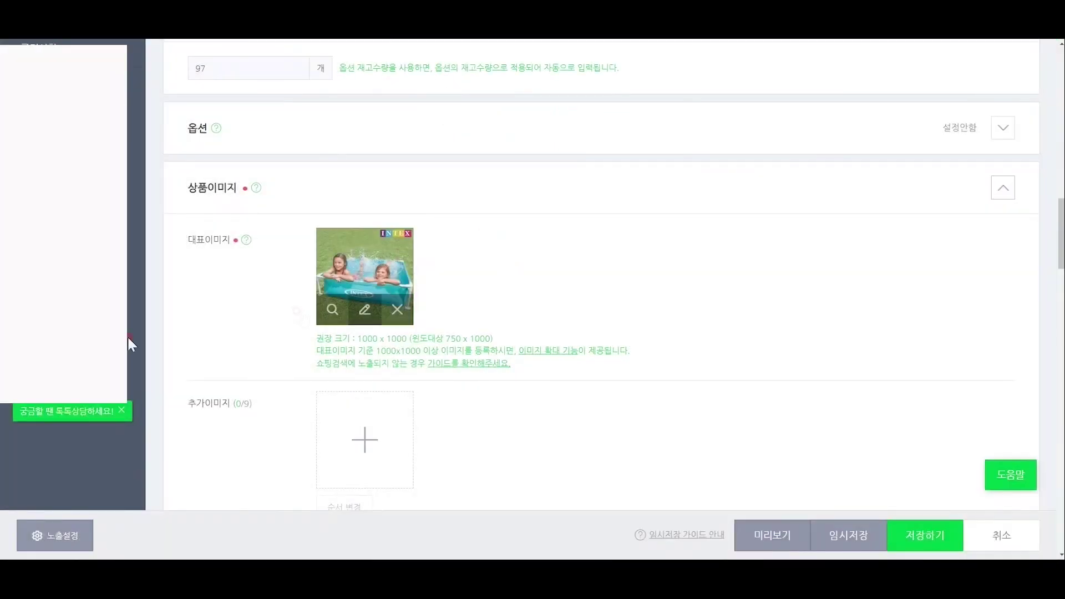
Switch to the output folder in File Explorer and display its images as larger icons.
{"action": "scroll", "coordinate": [154, 332], "scroll_direction": "down", "scroll_amount": 4}
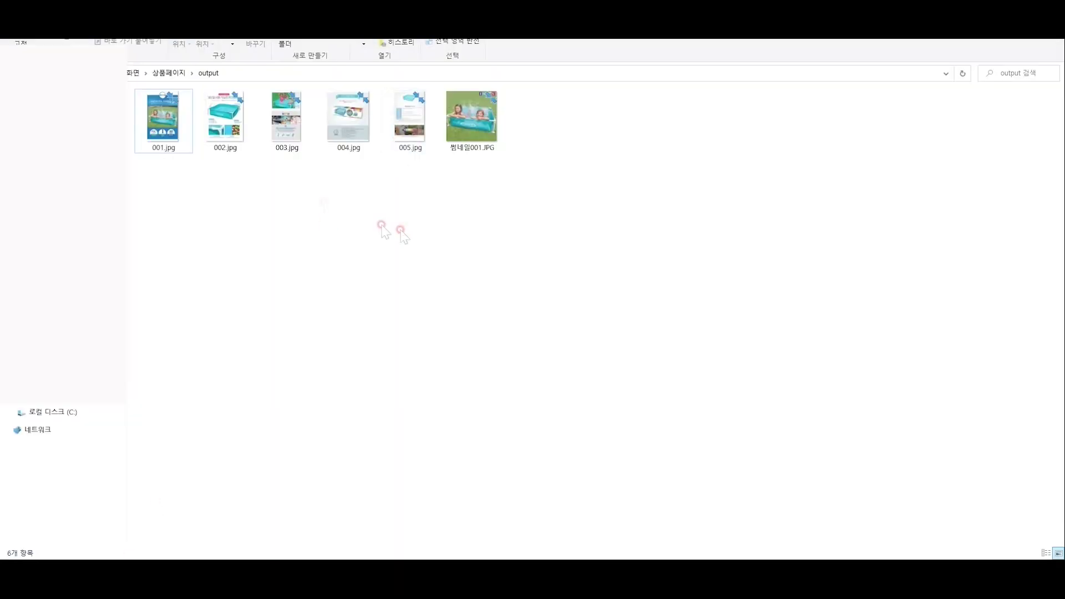
{"action": "left_click", "coordinate": [191, 134]}
{"action": "right_click", "coordinate": [249, 198]}
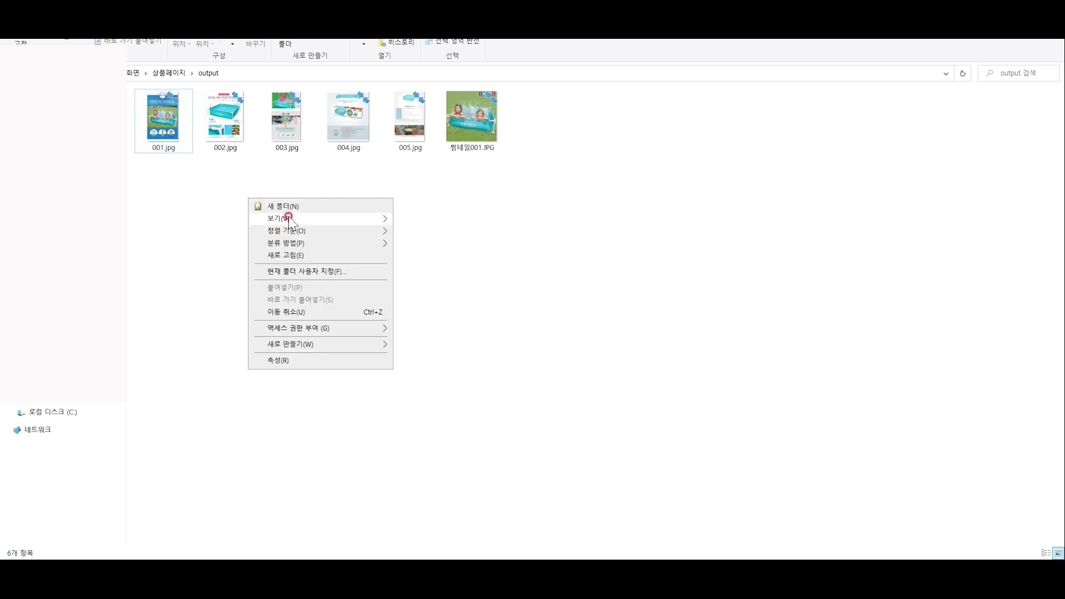
{"action": "mouse_move", "coordinate": [288, 219]}
{"action": "left_click", "coordinate": [448, 220]}
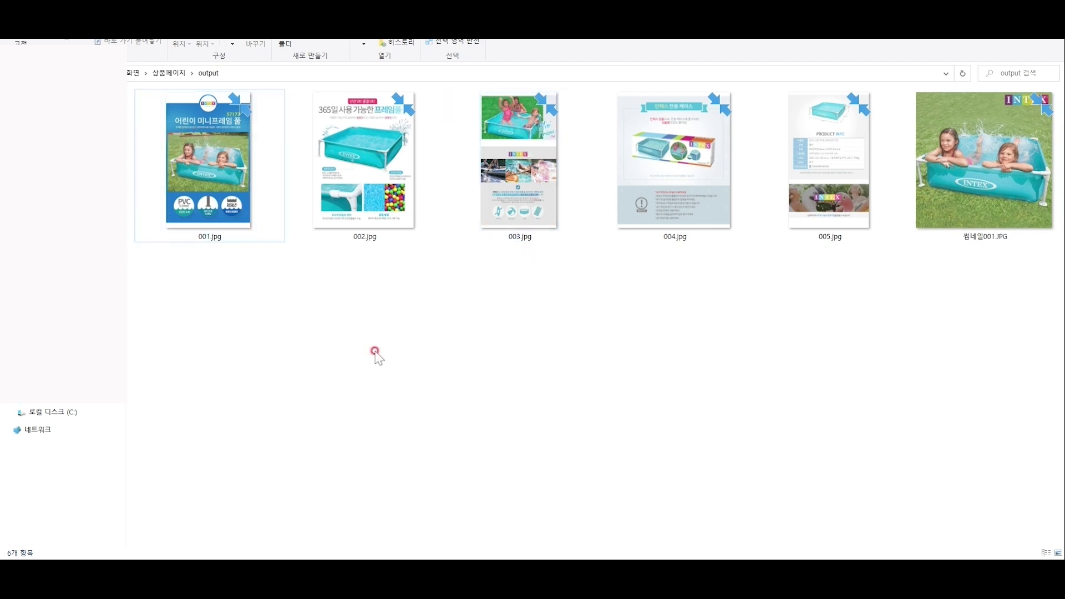
Duplicate 002.jpg and 003.jpg within the output folder.
{"action": "key", "text": "Right"}
{"action": "key", "text": "shift+Right"}
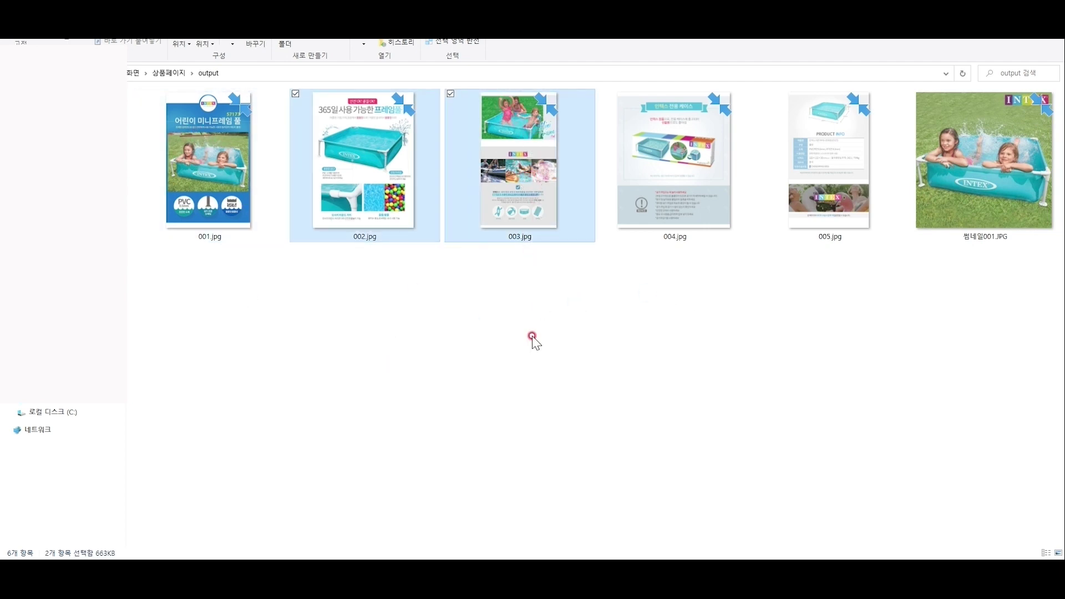
{"action": "key", "text": "ctrl+v"}
Rename the copy of 002.jpg as 썸네일002.jpg.
{"action": "left_click", "coordinate": [370, 237]}
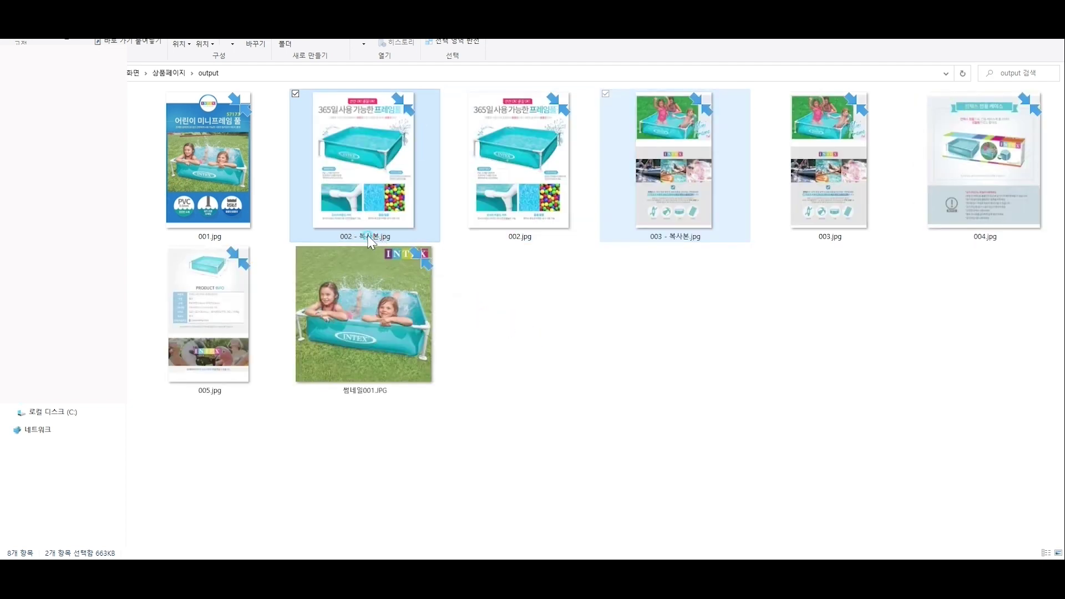
{"action": "type", "text": "T"}
{"action": "type", "text": "네이"}
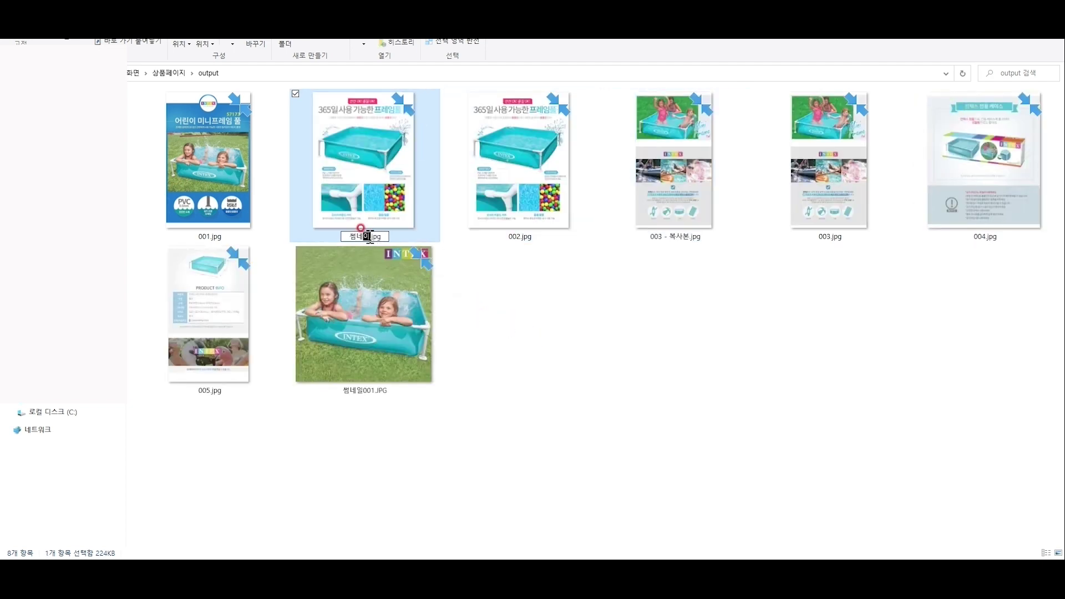
{"action": "type", "text": "02"}
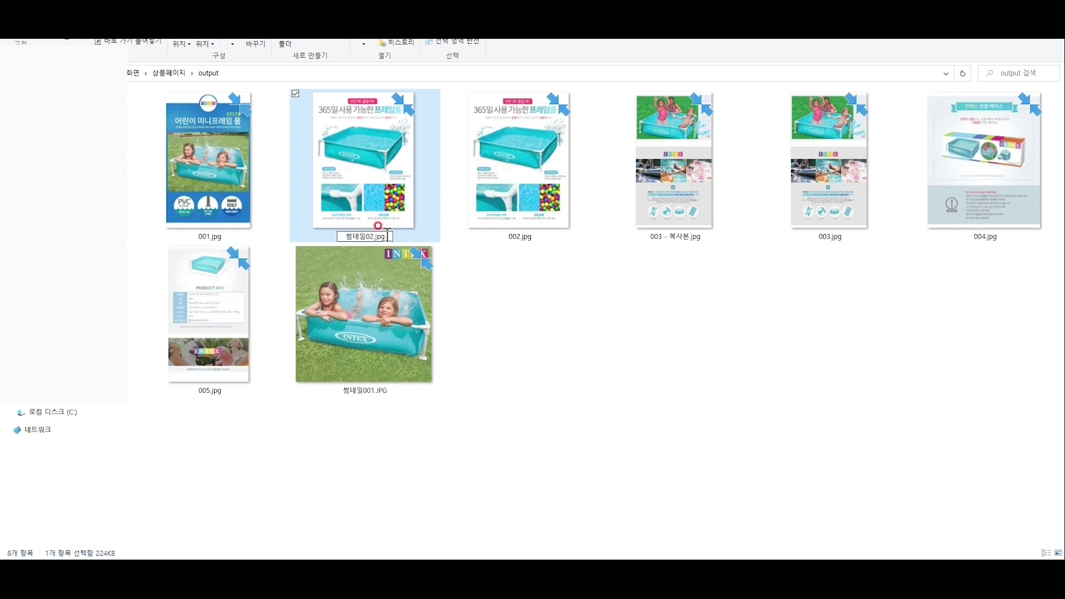
{"action": "key", "text": "BackSpace"}
{"action": "type", "text": "02"}
Rename the copy of 003.jpg as 썸네일003.jpg.
{"action": "left_click", "coordinate": [524, 243]}
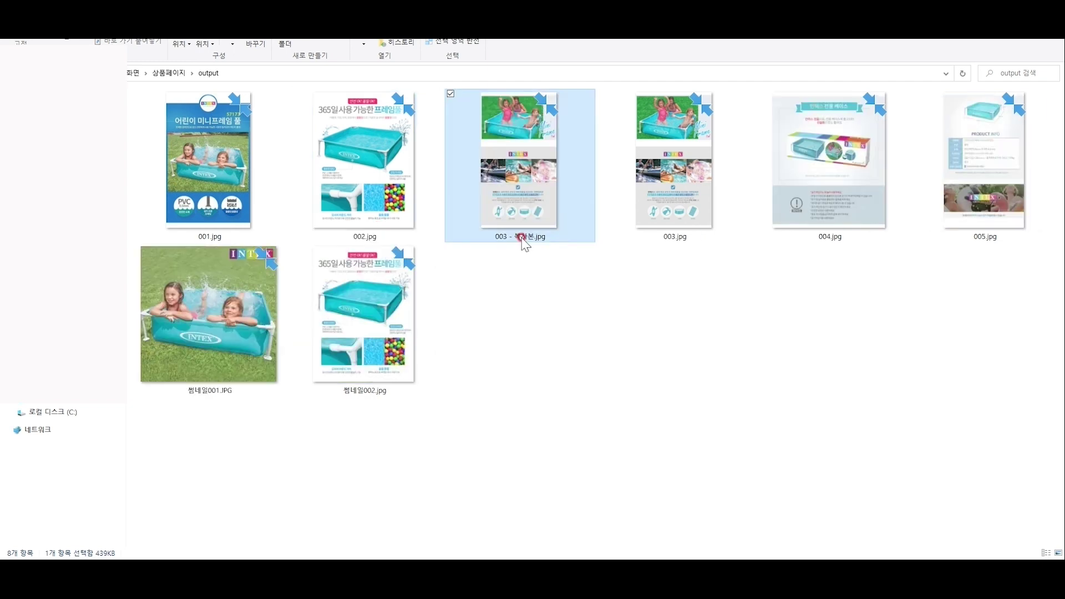
{"action": "left_click", "coordinate": [518, 243]}
{"action": "type", "text": "썸네일00"}
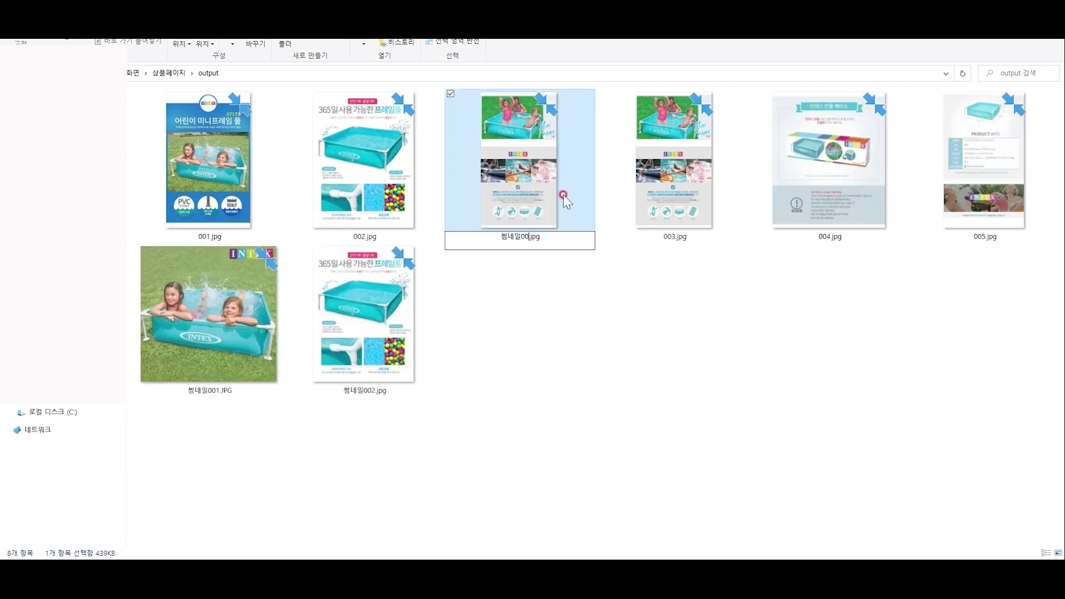
{"action": "type", "text": "3"}
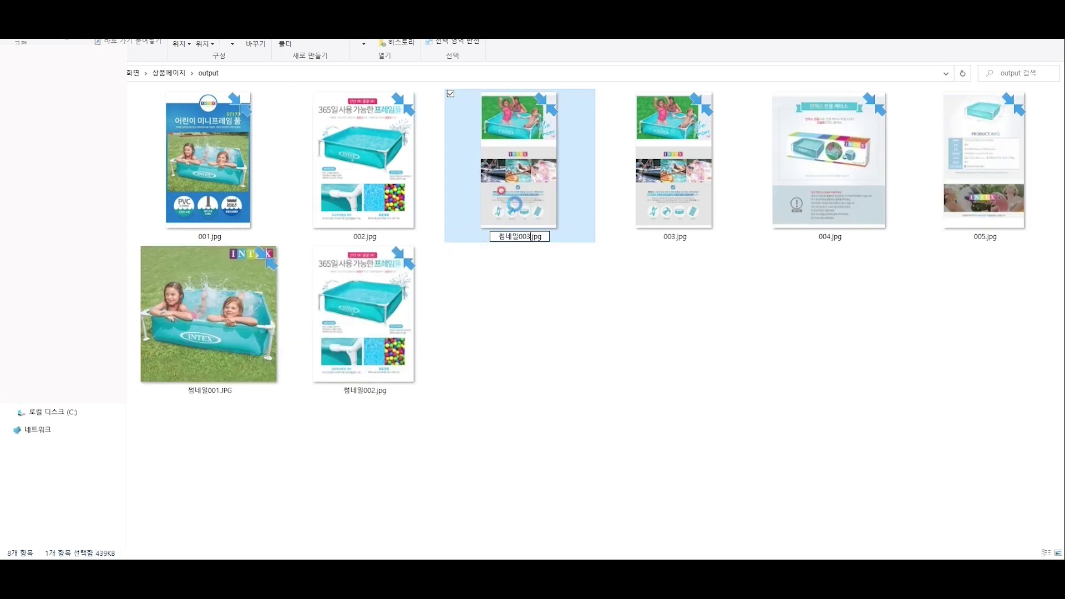
{"action": "key", "text": "Return"}
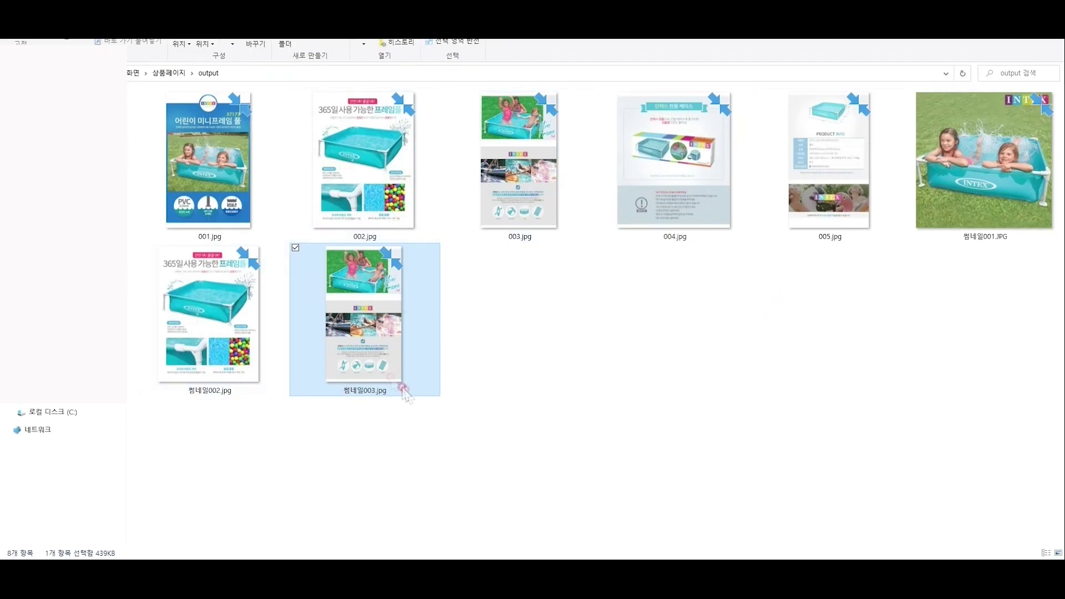
Move 썸네일002.jpg and 썸네일003.jpg from the output folder up into the 상품페이지 folder.
{"action": "left_click", "coordinate": [258, 341], "text": "ctrl"}
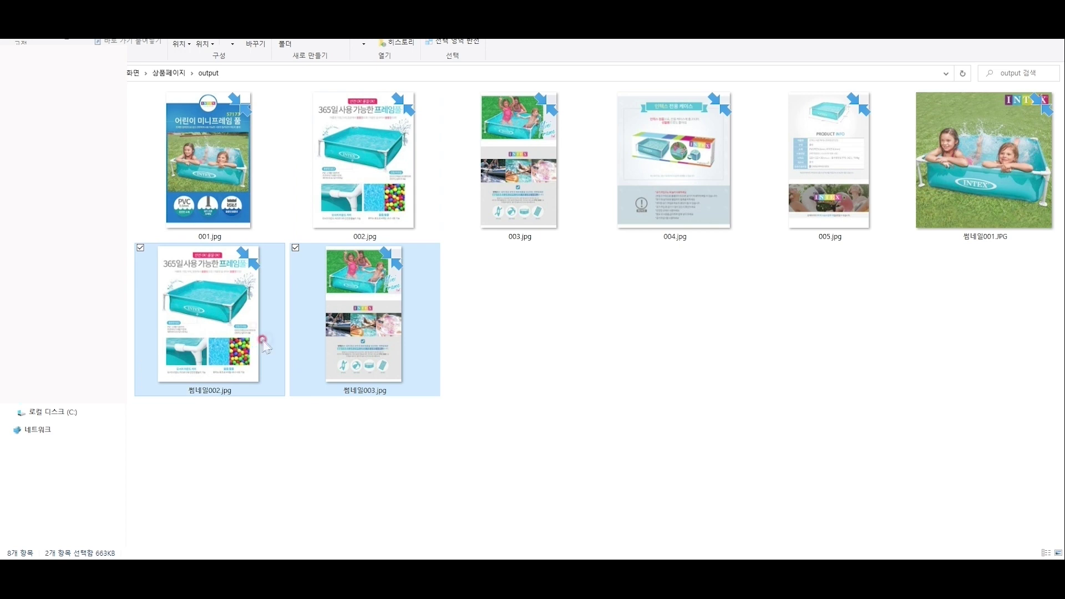
{"action": "key", "text": "ctrl+x"}
{"action": "left_click", "coordinate": [168, 72]}
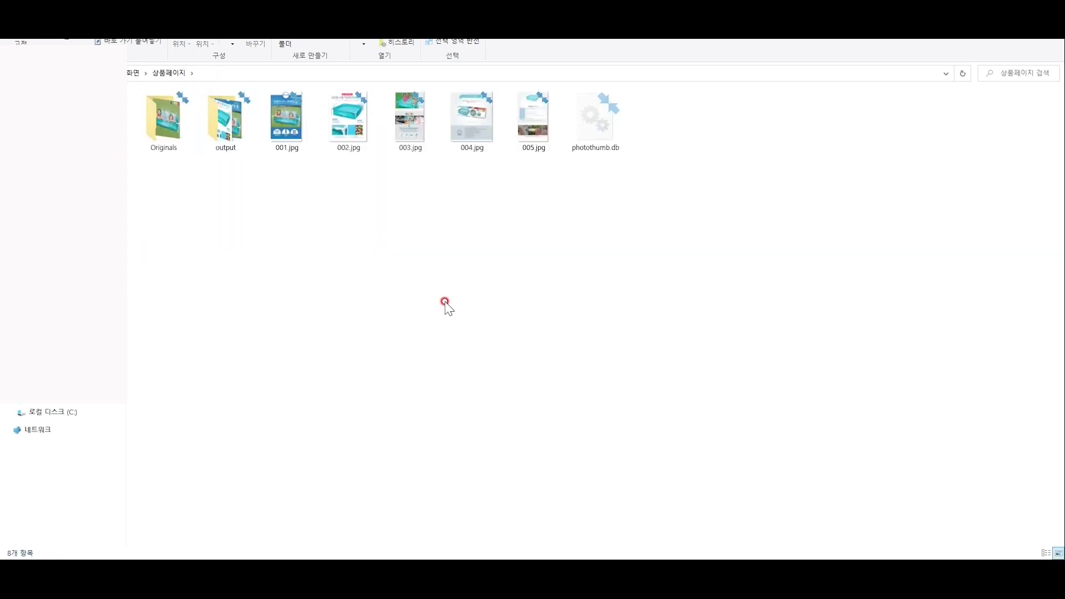
{"action": "left_click", "coordinate": [444, 302]}
{"action": "key", "text": "ctrl+v"}
Switch to the PhotoScape editor and crop 썸네일002.jpg to a 1:1 square of about 775 x 775 around the pool.
{"action": "left_click", "coordinate": [144, 549]}
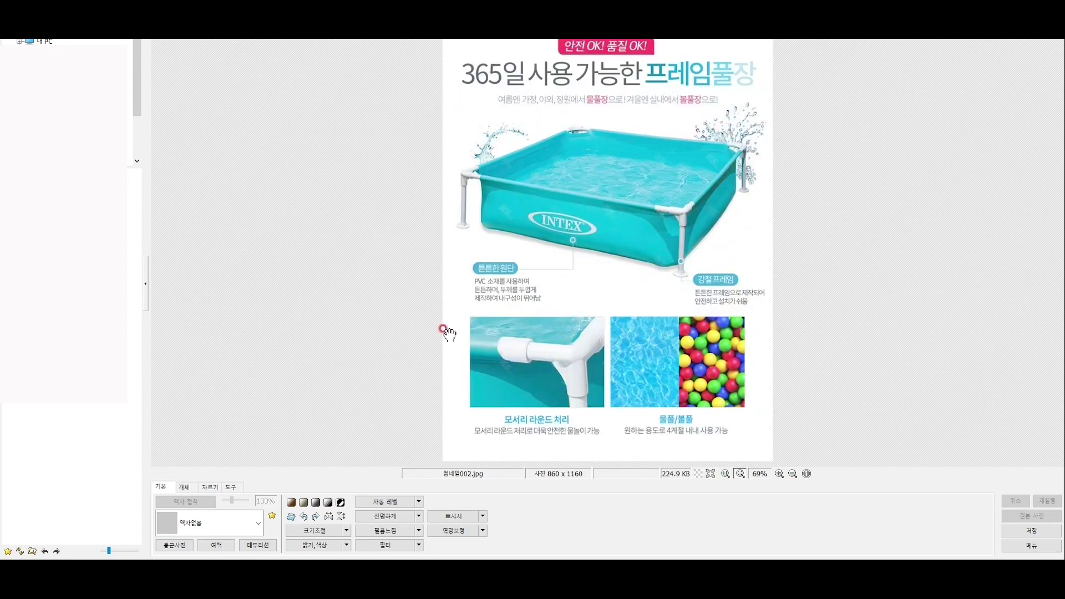
{"action": "left_click", "coordinate": [208, 487]}
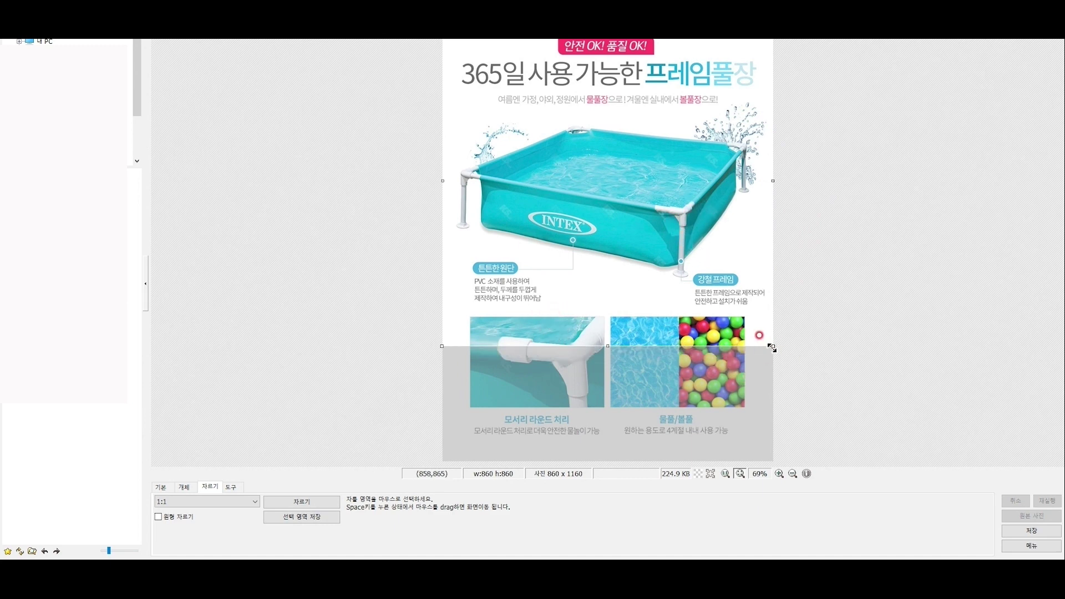
{"action": "left_click_drag", "start_coordinate": [773, 347], "coordinate": [747, 319]}
{"action": "left_click_drag", "start_coordinate": [659, 241], "coordinate": [676, 249]}
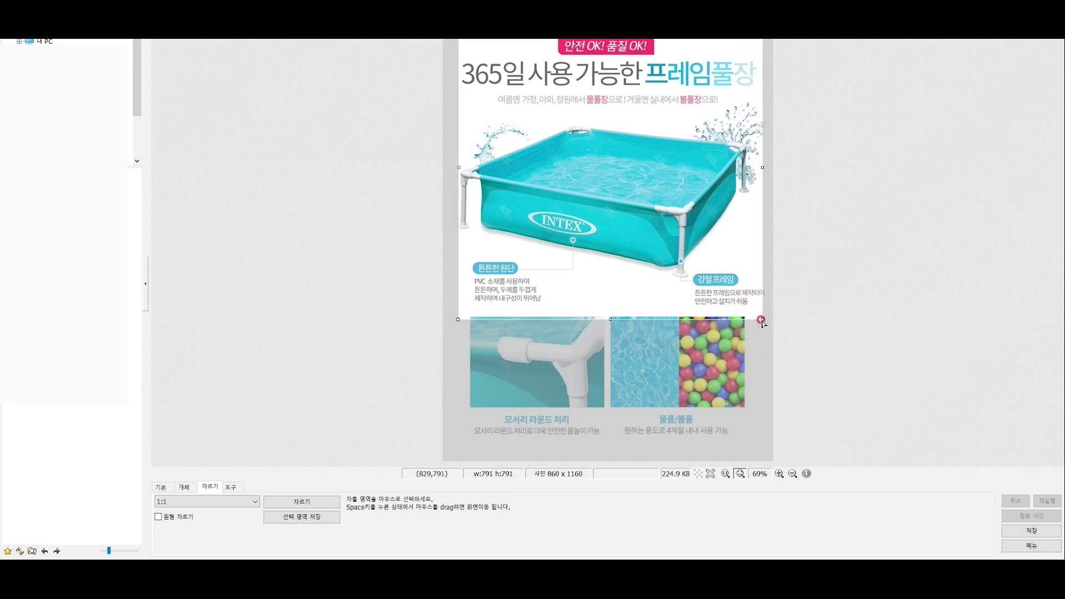
{"action": "left_click_drag", "start_coordinate": [763, 323], "coordinate": [756, 314]}
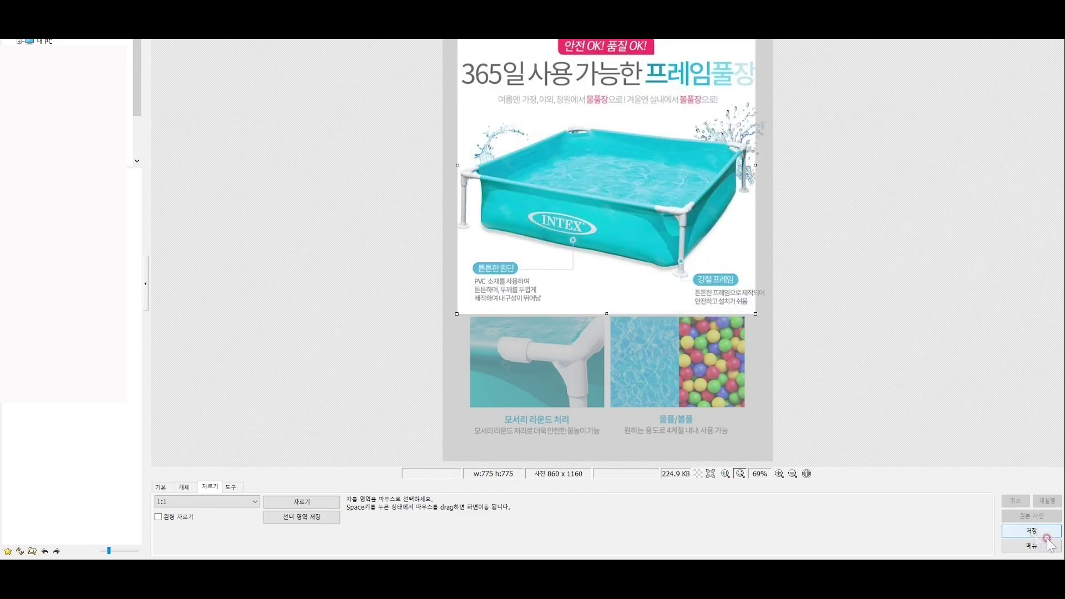
{"action": "left_click", "coordinate": [304, 502]}
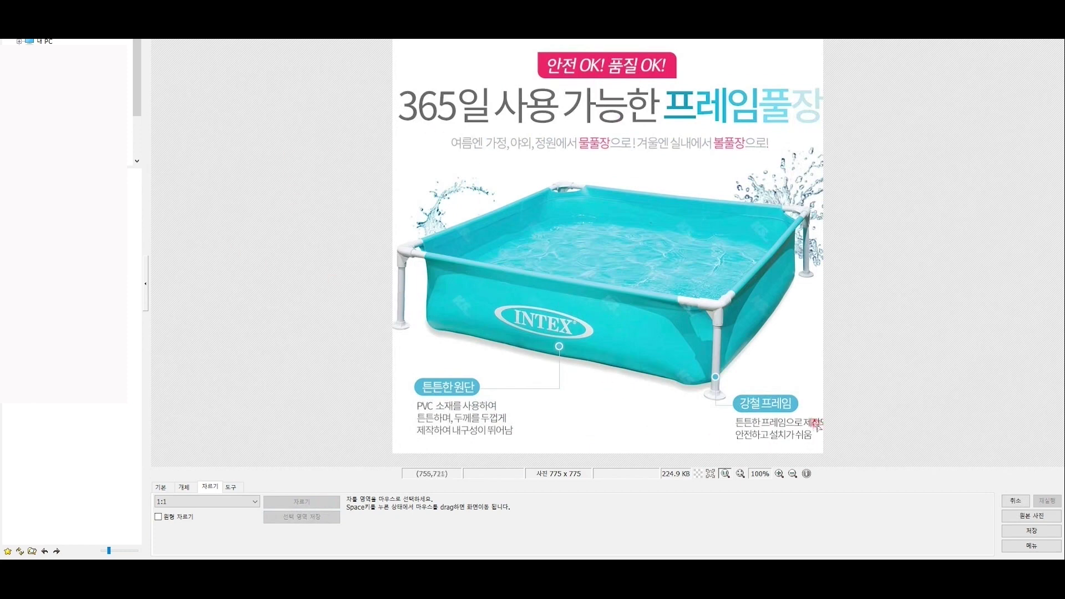
Cover the small description texts under the 튼튼한 원단 and 강철 프레임 labels with filled rectangles in the sampled white background colour.
{"action": "left_click", "coordinate": [170, 487]}
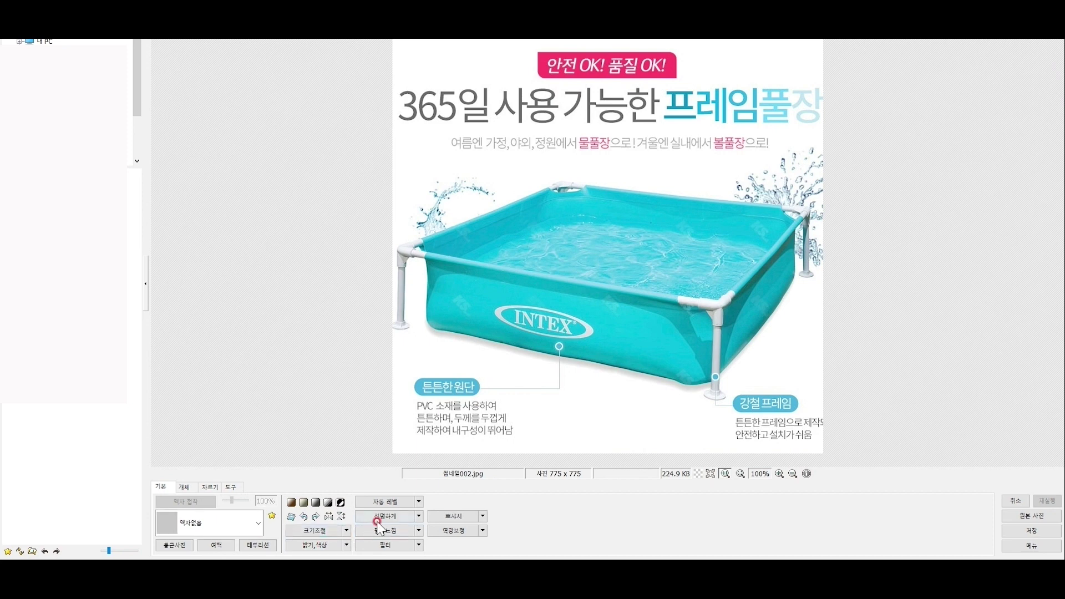
{"action": "left_click", "coordinate": [197, 487]}
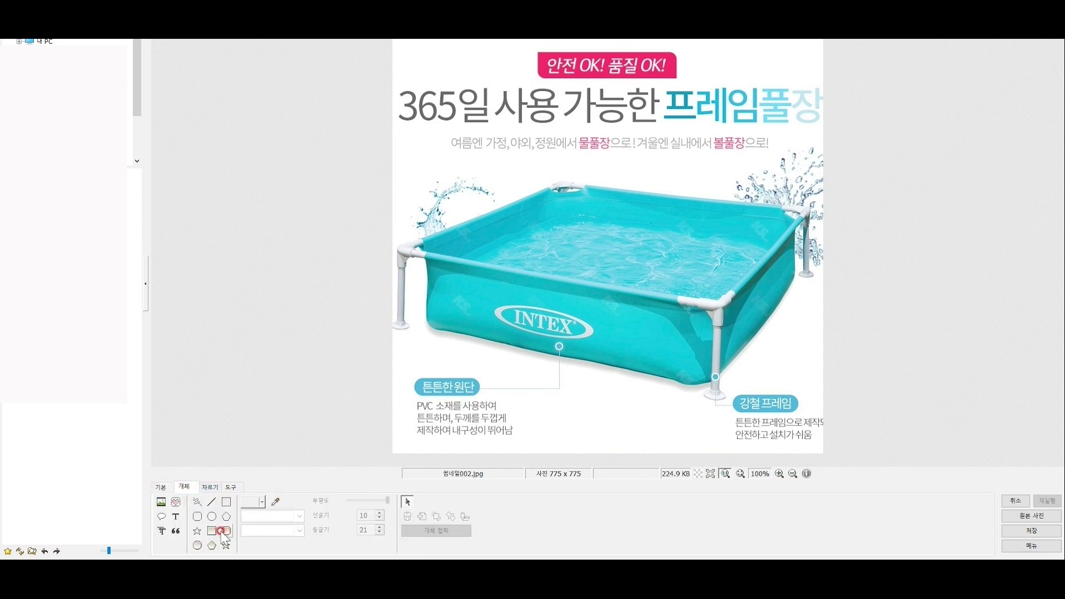
{"action": "left_click", "coordinate": [212, 531]}
{"action": "left_click", "coordinate": [275, 502]}
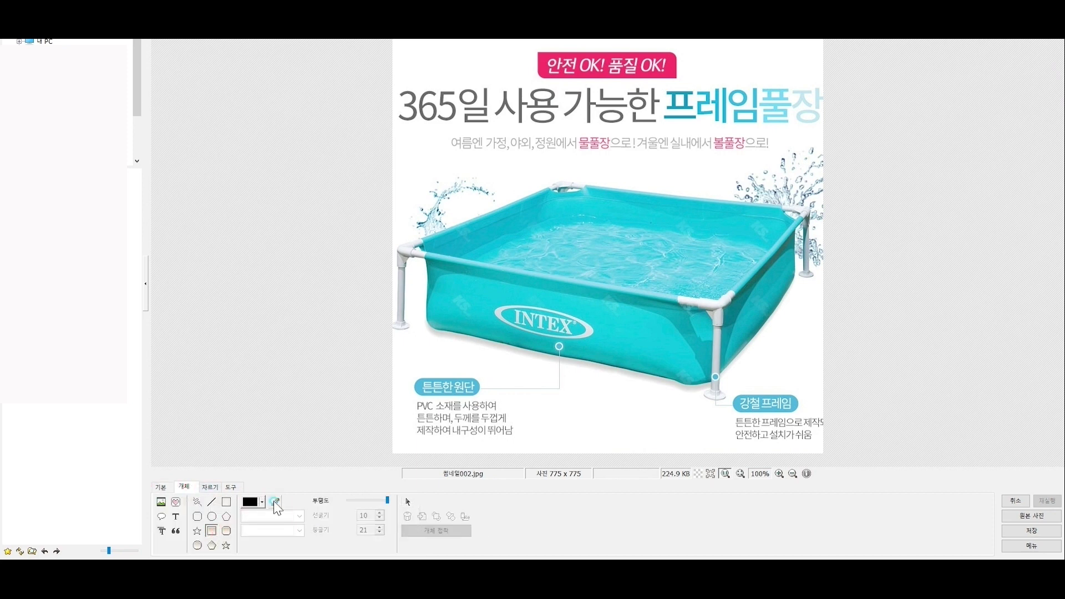
{"action": "left_click", "coordinate": [405, 357]}
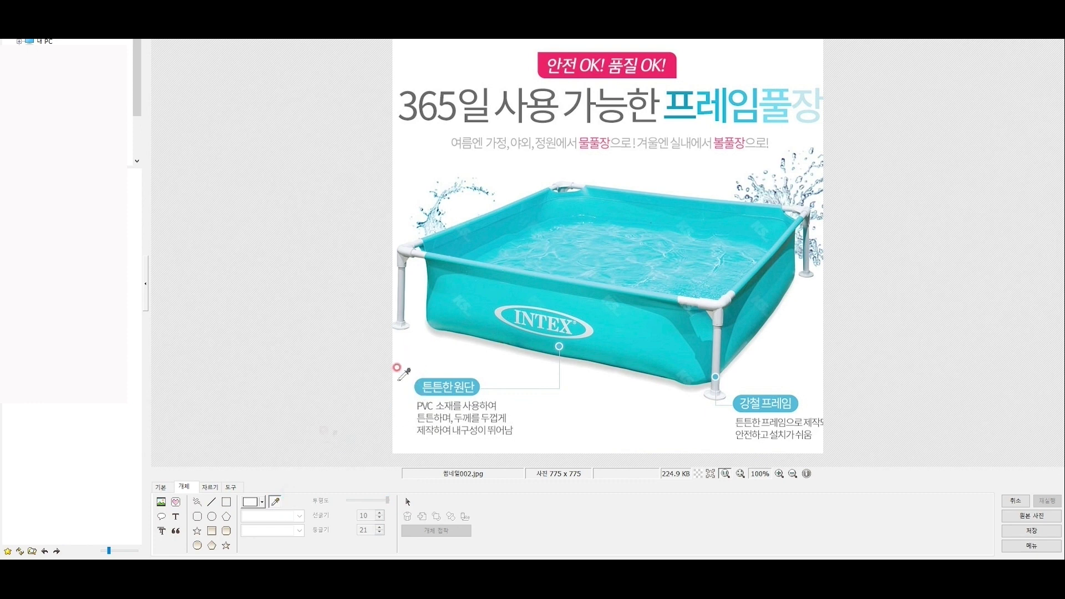
{"action": "left_click", "coordinate": [211, 531]}
{"action": "left_click_drag", "start_coordinate": [410, 397], "coordinate": [528, 441]}
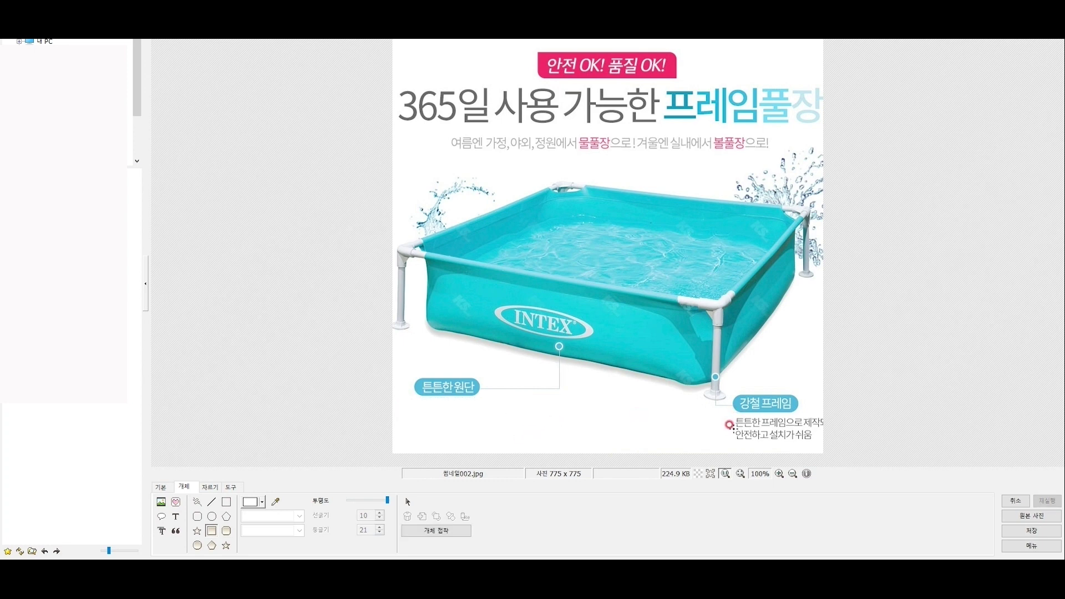
{"action": "left_click_drag", "start_coordinate": [731, 414], "coordinate": [826, 444]}
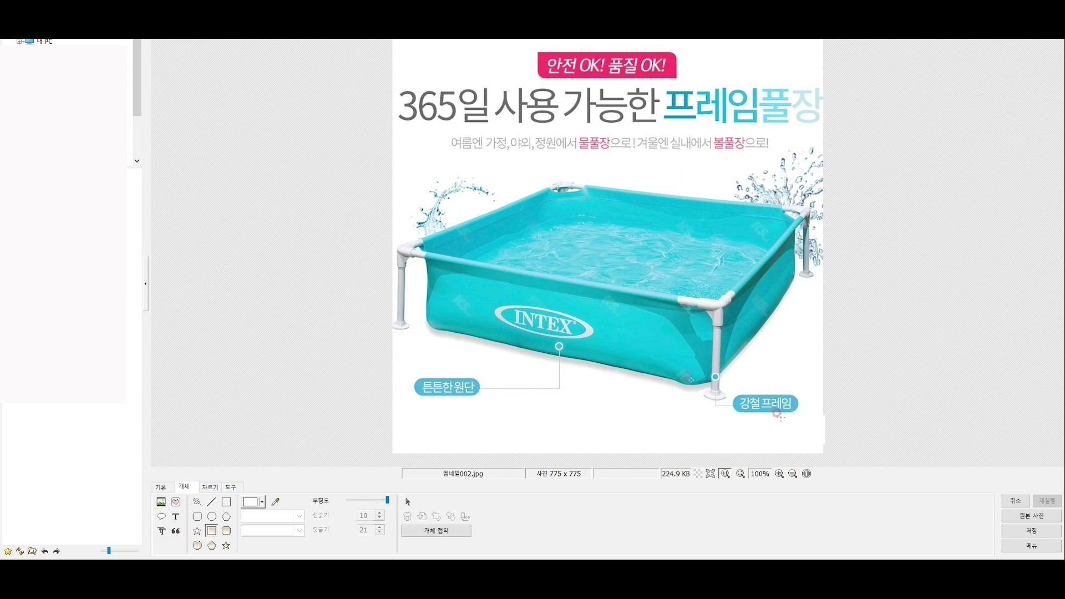
Save the edited 썸네일002.jpg under its existing name, keeping the JPEG quality at 88%.
{"action": "left_click", "coordinate": [1031, 531]}
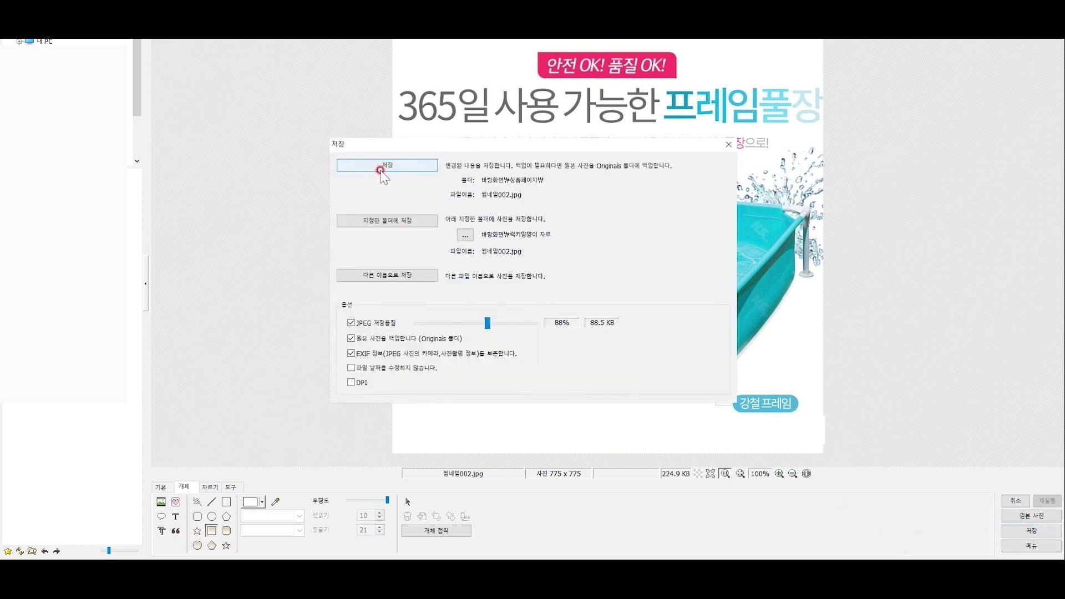
{"action": "left_click", "coordinate": [381, 166]}
{"action": "left_click", "coordinate": [478, 302]}
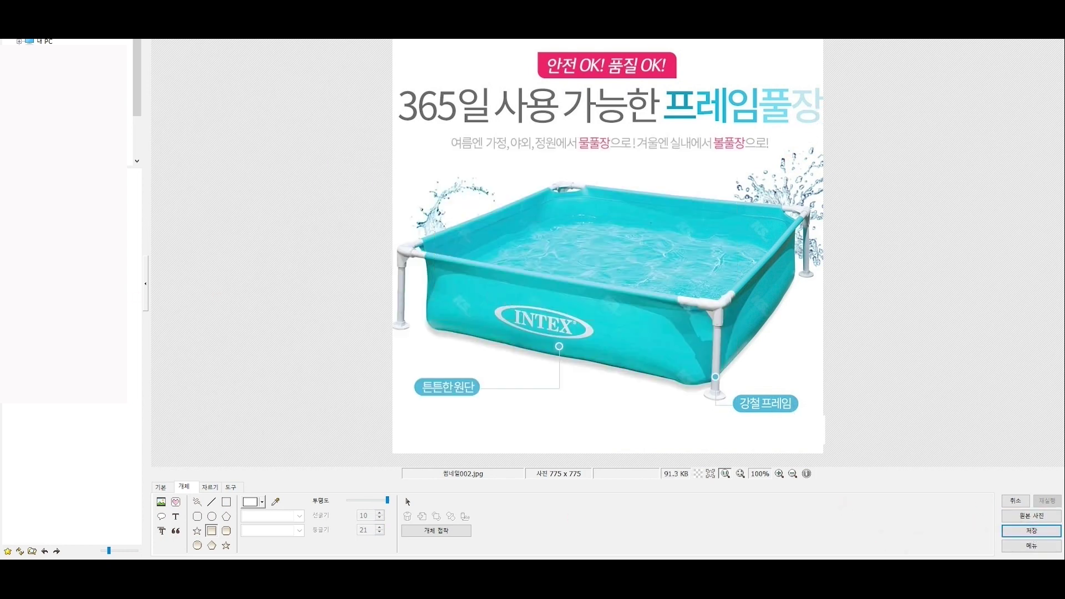
Crop 썸네일003.jpg to a 1:1 square of about 480 x 480 around the people in the pool.
{"action": "key", "text": "Page_Down"}
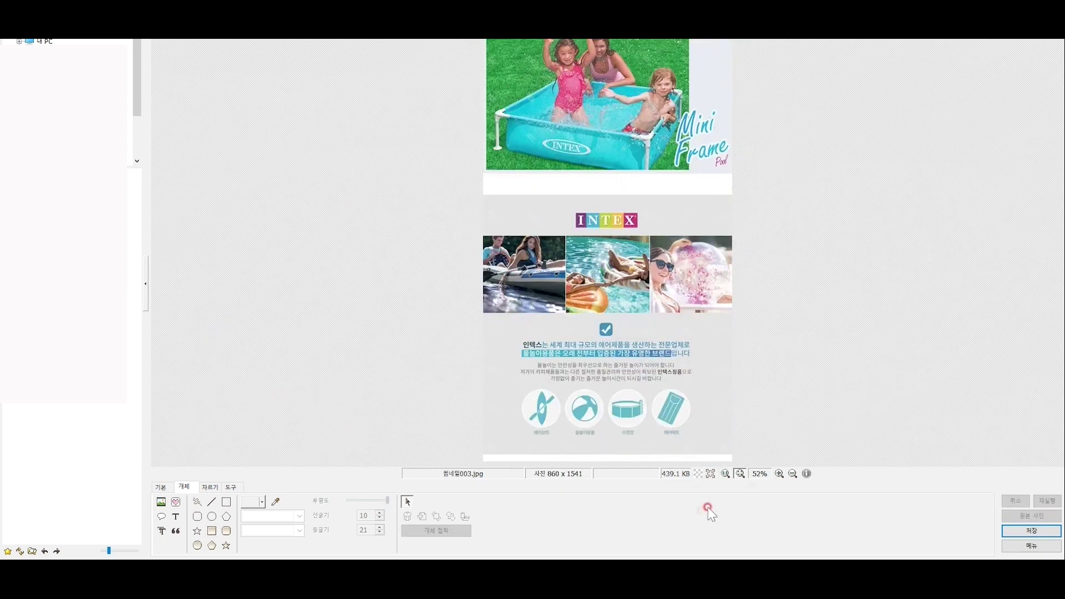
{"action": "left_click", "coordinate": [779, 474]}
{"action": "left_click", "coordinate": [779, 475]}
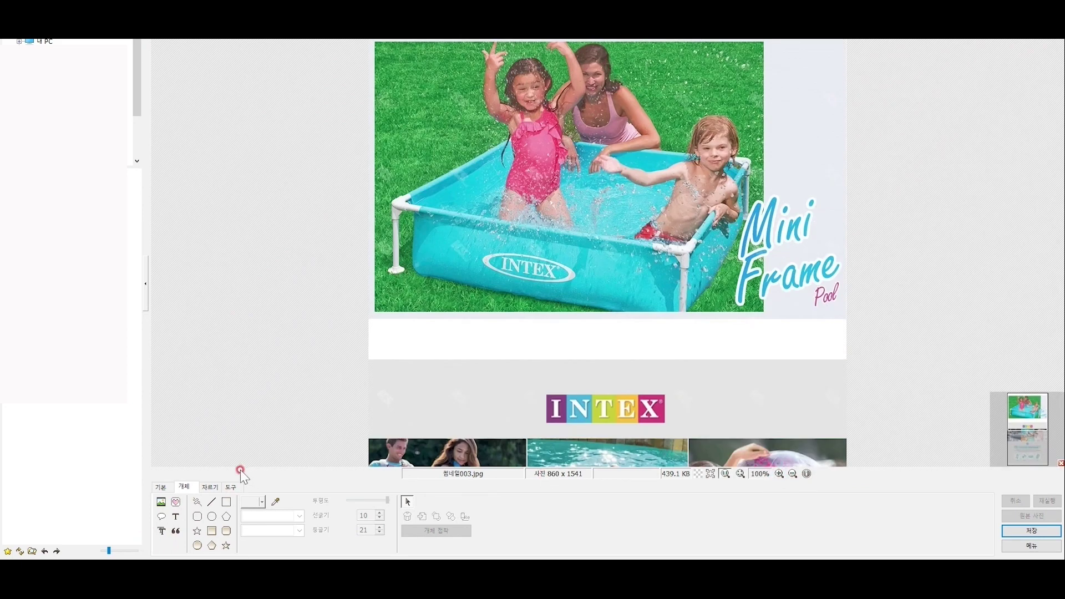
{"action": "left_click", "coordinate": [210, 487]}
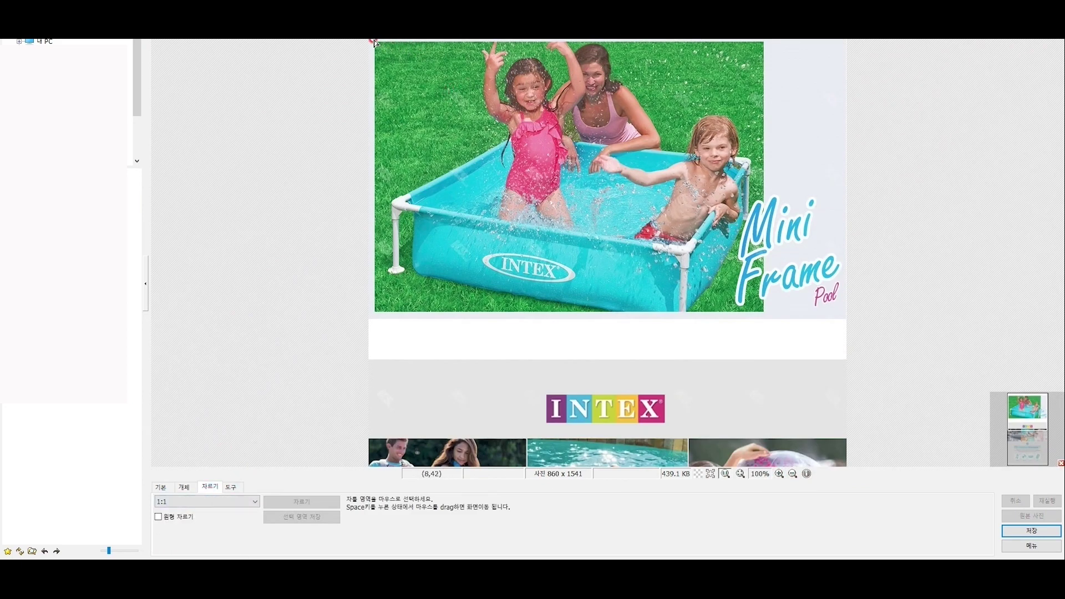
{"action": "left_click_drag", "start_coordinate": [375, 43], "coordinate": [655, 317]}
{"action": "left_click_drag", "start_coordinate": [590, 202], "coordinate": [659, 204]}
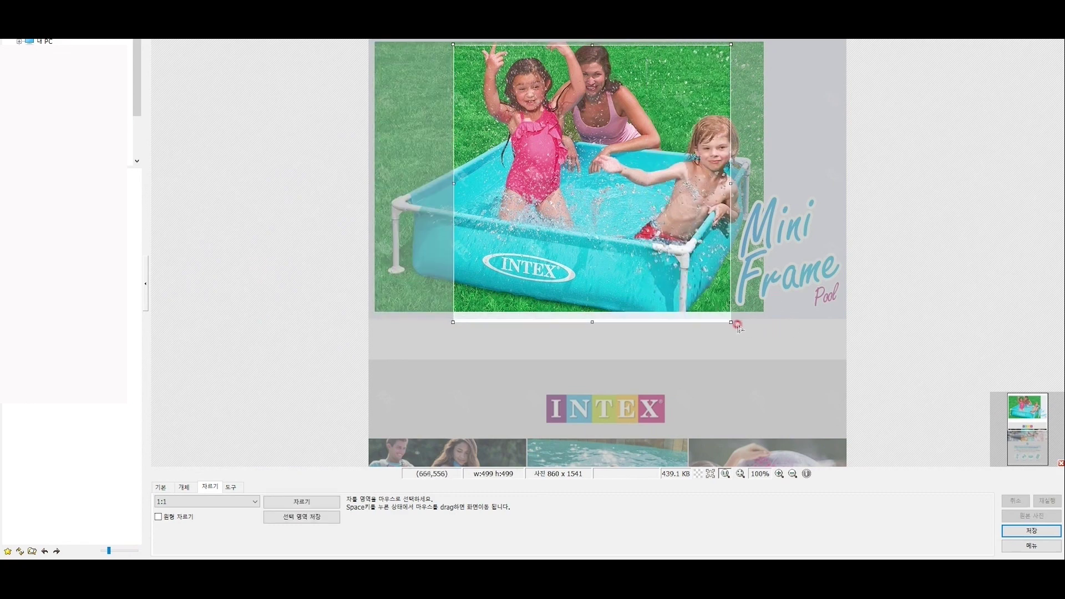
{"action": "left_click_drag", "start_coordinate": [732, 321], "coordinate": [700, 271]}
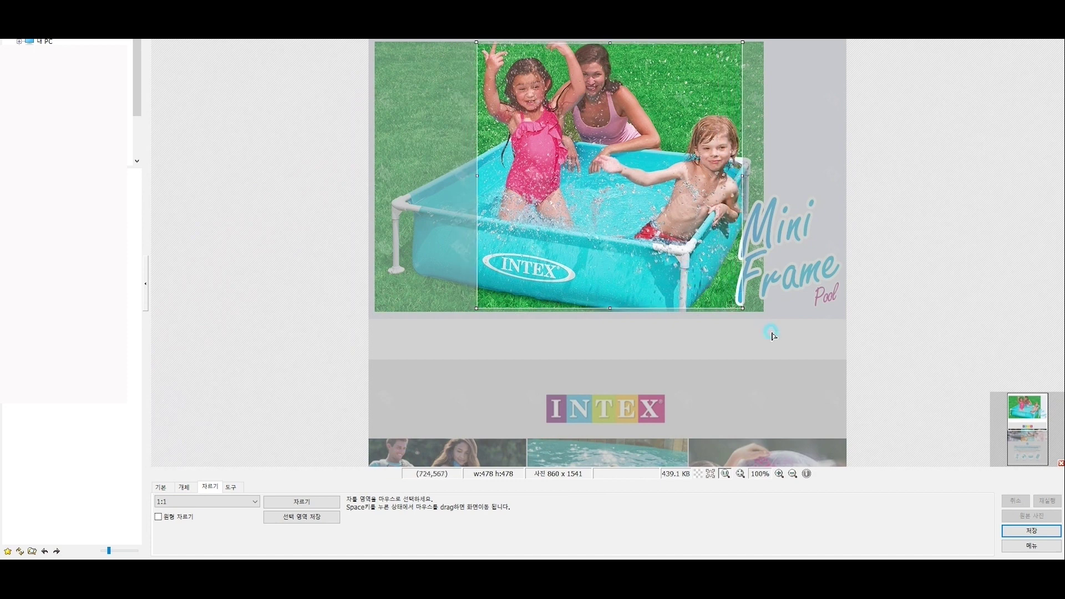
{"action": "left_click_drag", "start_coordinate": [743, 309], "coordinate": [706, 286]}
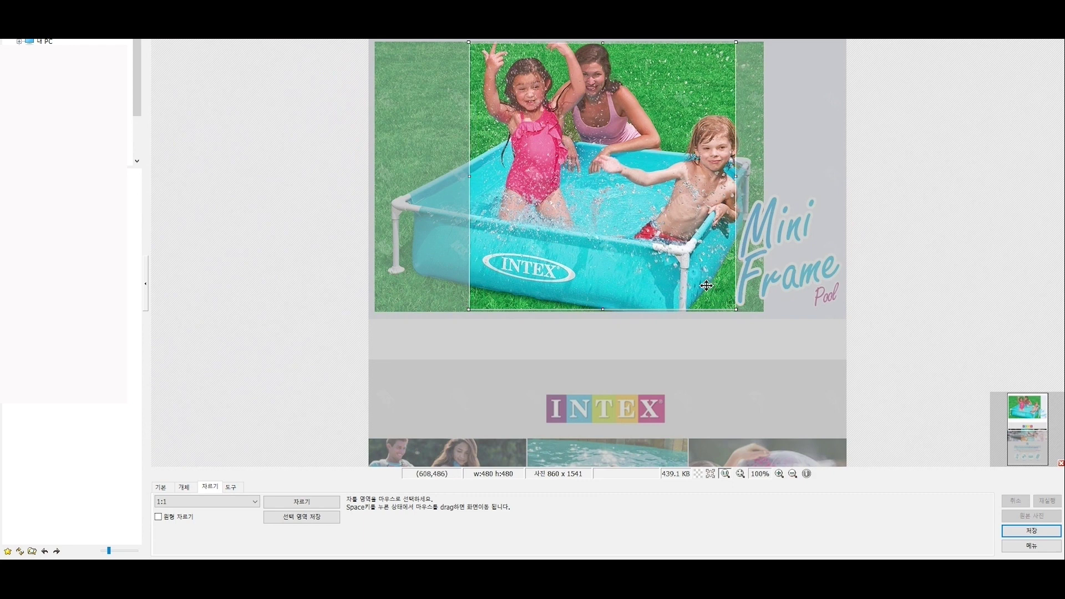
{"action": "left_click", "coordinate": [325, 500]}
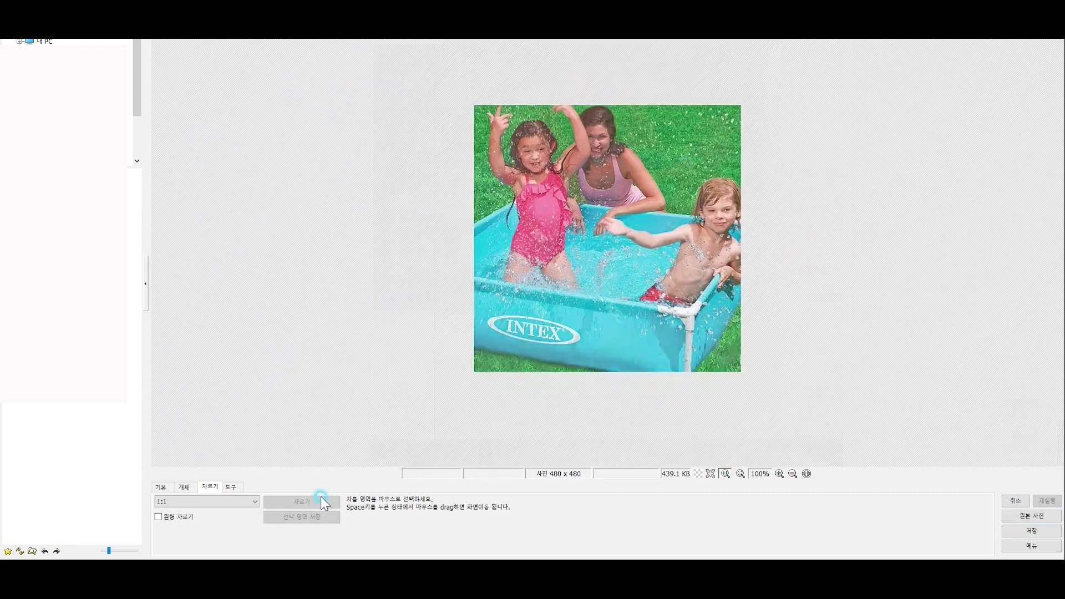
Save the cropped 썸네일003.jpg under its existing name.
{"action": "left_click", "coordinate": [174, 487]}
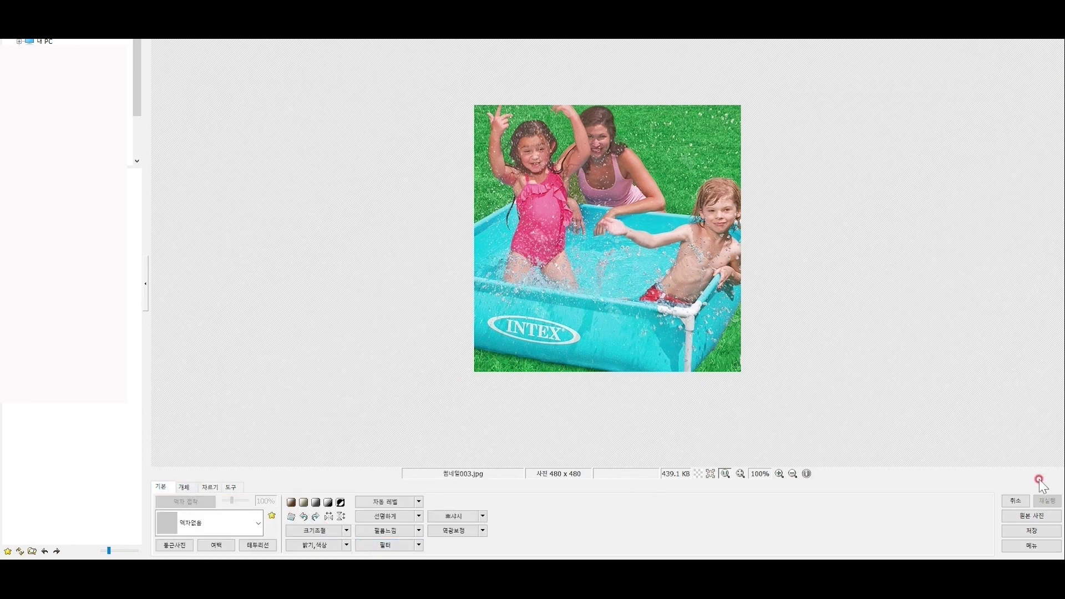
{"action": "left_click", "coordinate": [1032, 532]}
{"action": "left_click", "coordinate": [402, 167]}
Resize 썸네일002.jpg to 1000 x 1000 pixels and save it under the same name.
{"action": "key", "text": "Page_Up"}
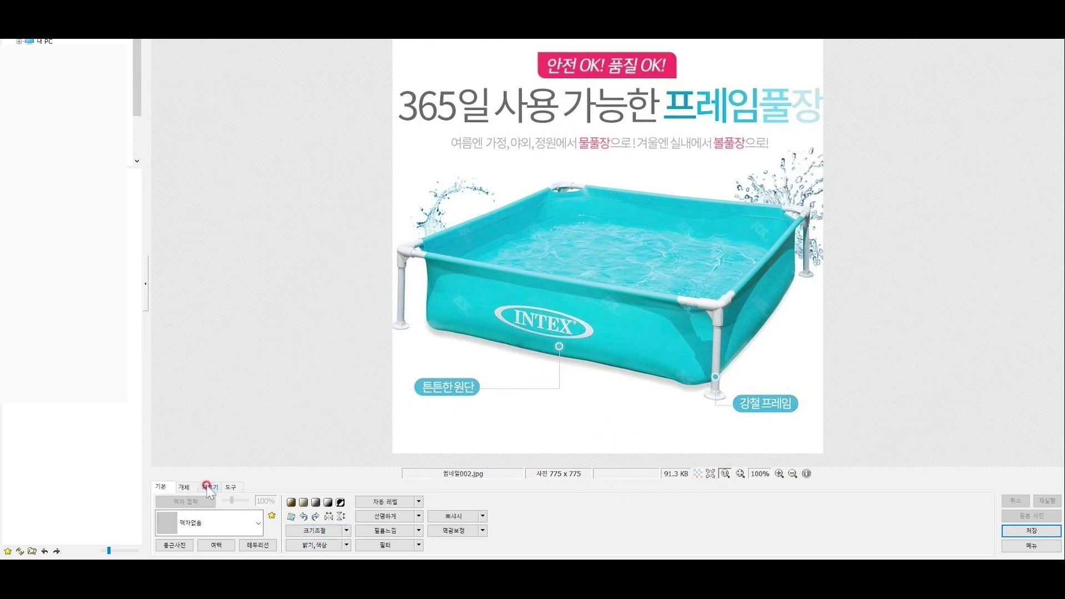
{"action": "left_click", "coordinate": [184, 488]}
{"action": "left_click", "coordinate": [163, 487]}
{"action": "left_click", "coordinate": [311, 531]}
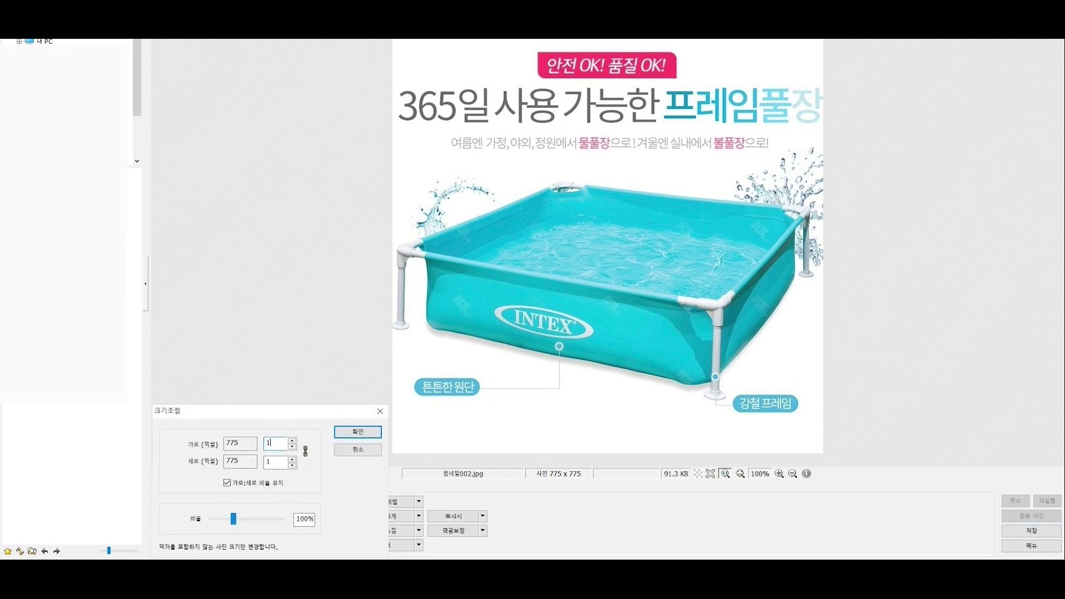
{"action": "type", "text": "1000"}
{"action": "key", "text": "Return"}
{"action": "left_click", "coordinate": [1031, 530]}
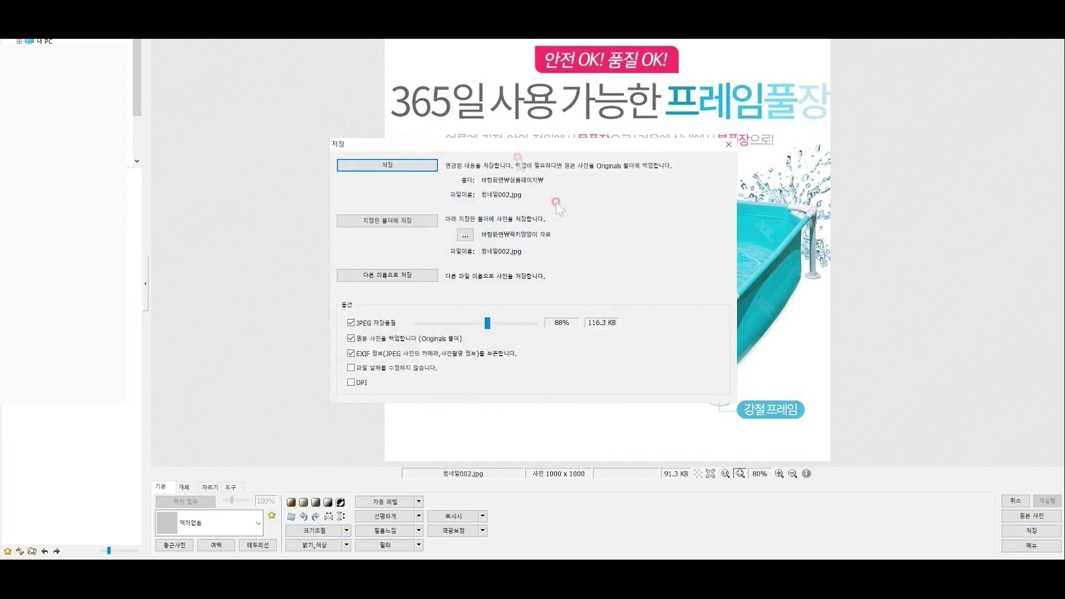
{"action": "left_click", "coordinate": [412, 170]}
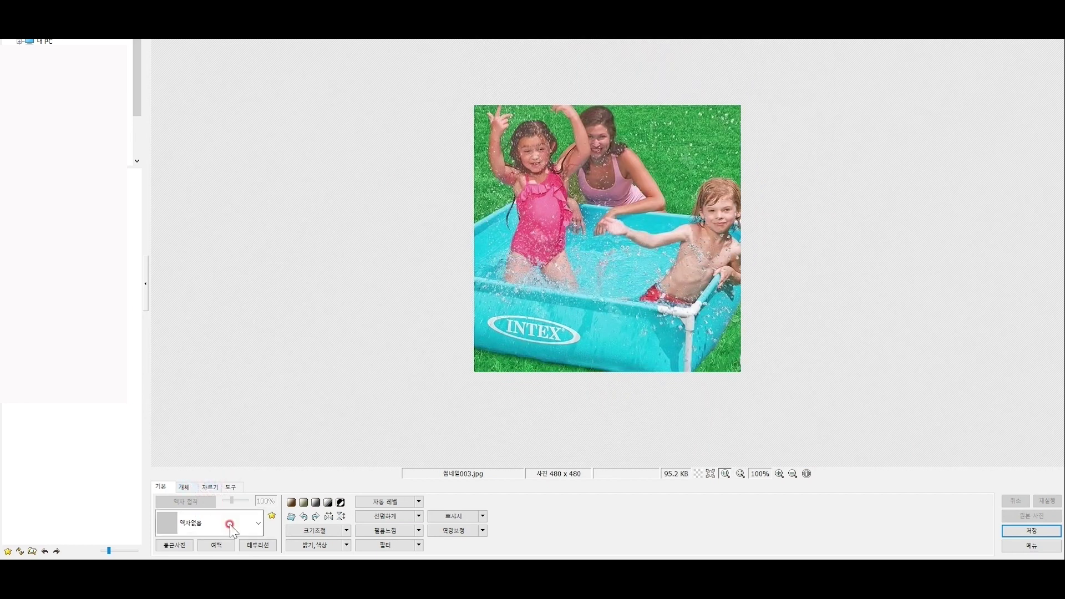
Resize 썸네일003.jpg to 1000 x 1000 pixels, save it under the same name, and close the photo editor.
{"action": "left_click", "coordinate": [313, 531]}
{"action": "type", "text": "100"}
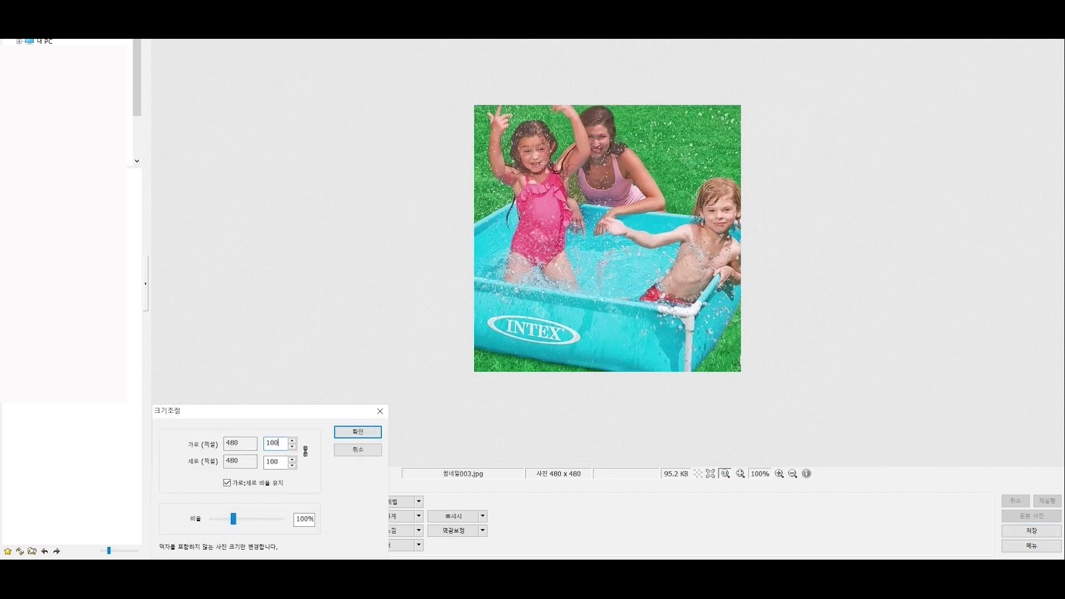
{"action": "type", "text": "0"}
{"action": "left_click", "coordinate": [355, 432]}
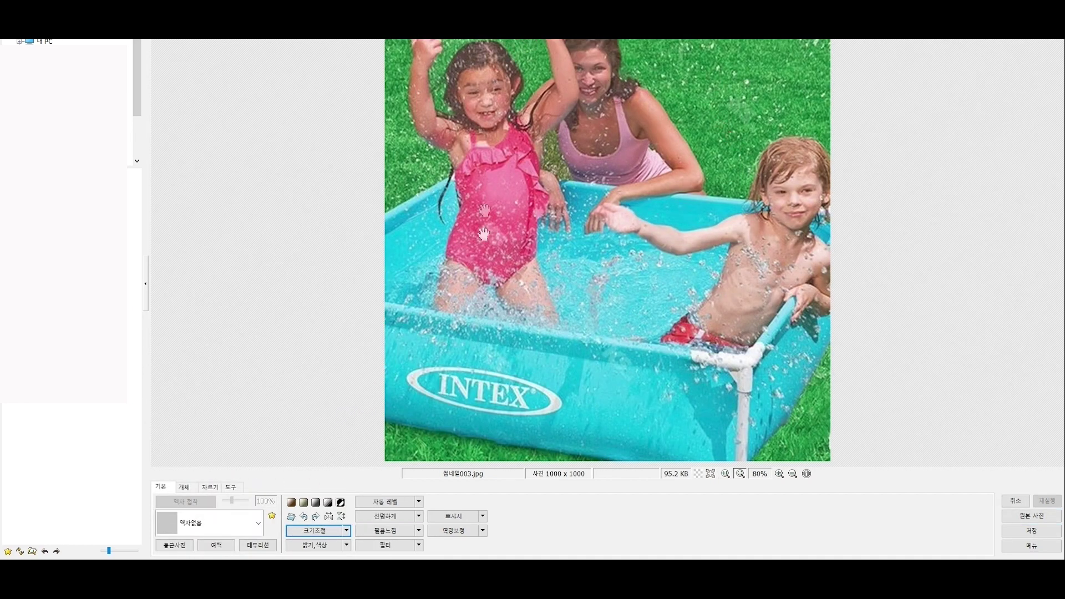
{"action": "left_click", "coordinate": [1031, 531]}
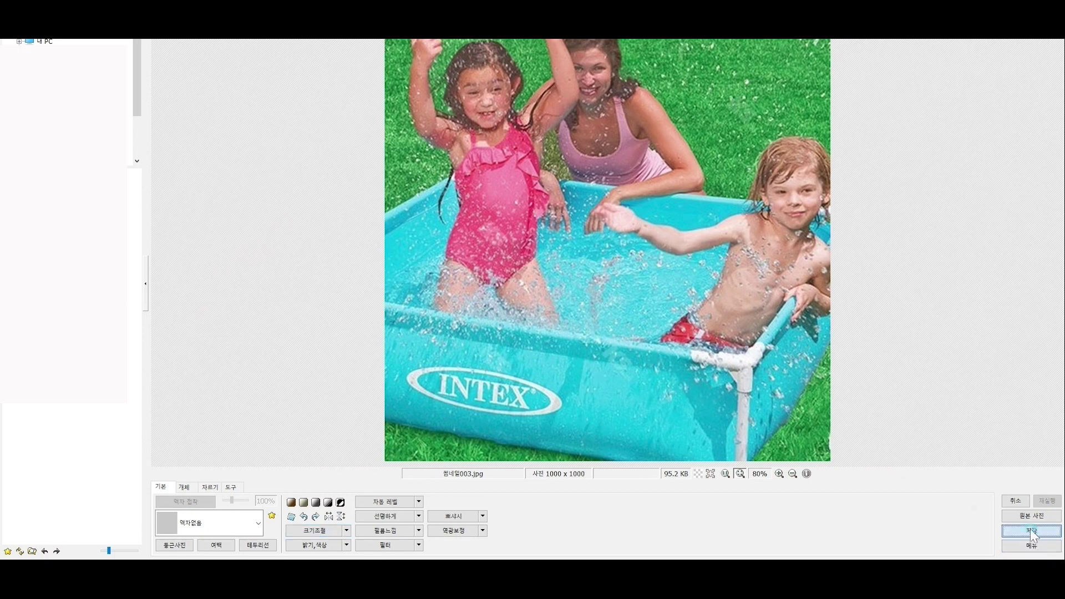
{"action": "left_click", "coordinate": [417, 167]}
{"action": "key", "text": "alt+F4"}
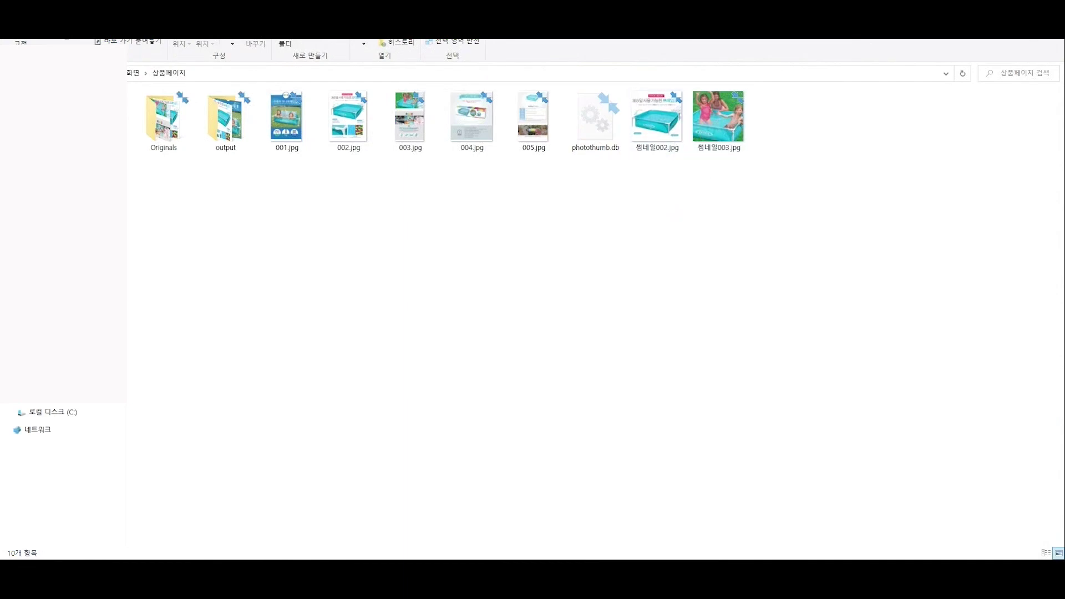
Switch to the Smart Store product form and upload 썸네일002.jpg and 썸네일003.jpg as additional images.
{"action": "key", "text": "alt+Tab"}
{"action": "left_click", "coordinate": [387, 217]}
{"action": "left_click", "coordinate": [484, 100]}
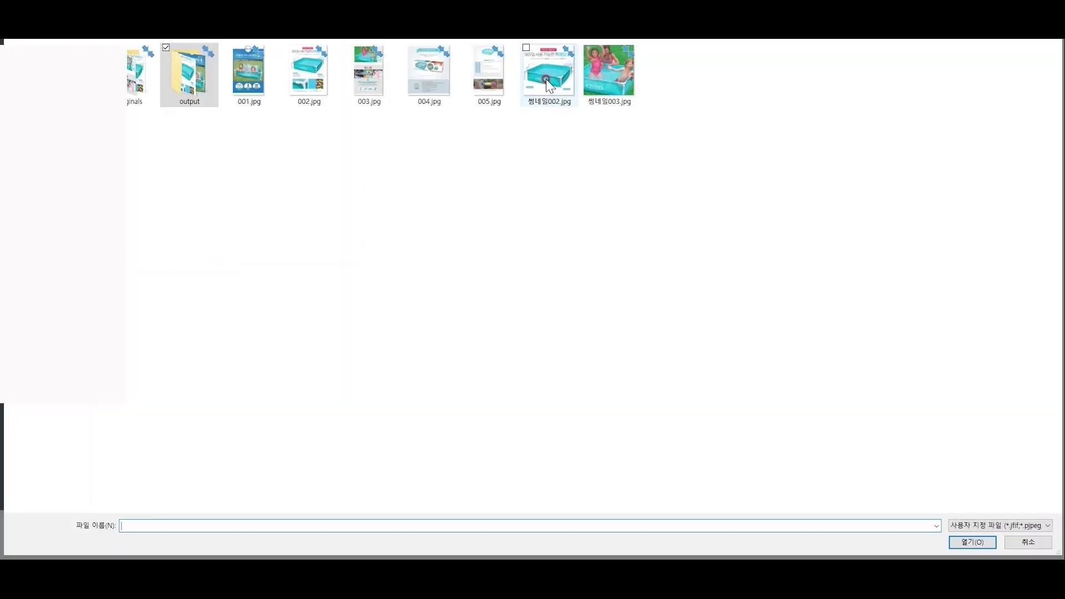
{"action": "left_click", "coordinate": [546, 79]}
{"action": "left_click", "coordinate": [609, 78], "text": "ctrl"}
{"action": "left_click", "coordinate": [972, 542]}
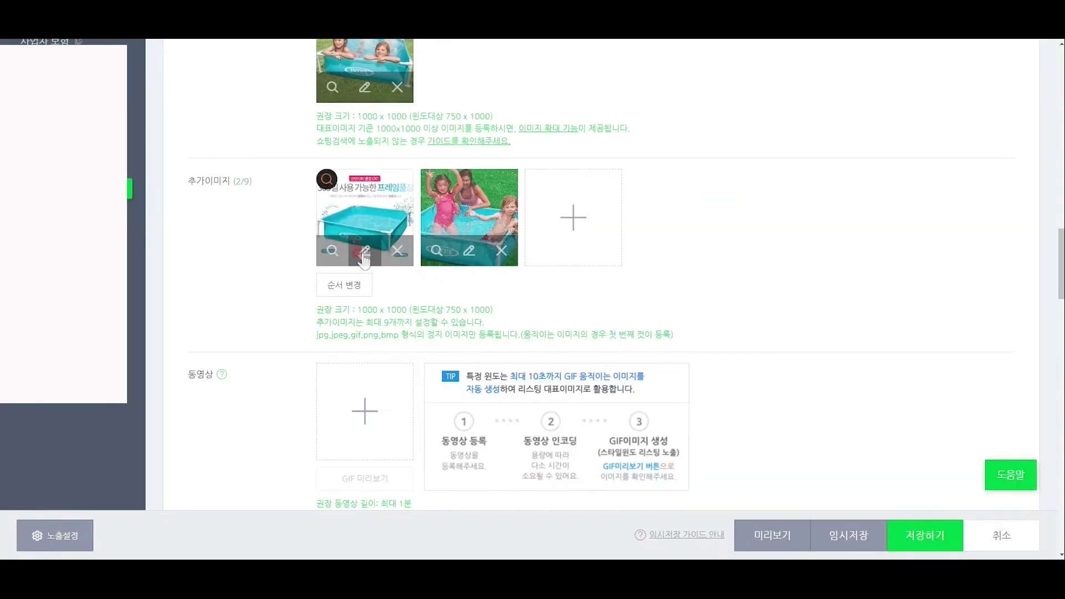
Reorder the additional images so the photo of people in the pool comes first, and save the order.
{"action": "left_click", "coordinate": [334, 287]}
{"action": "left_click_drag", "start_coordinate": [393, 230], "coordinate": [393, 178]}
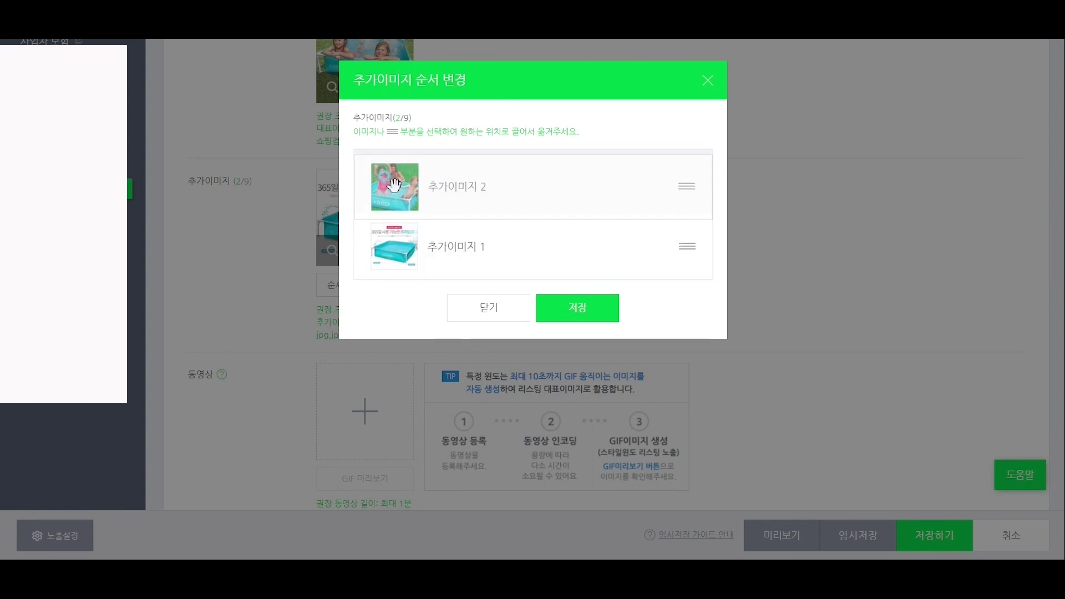
{"action": "left_click", "coordinate": [579, 310]}
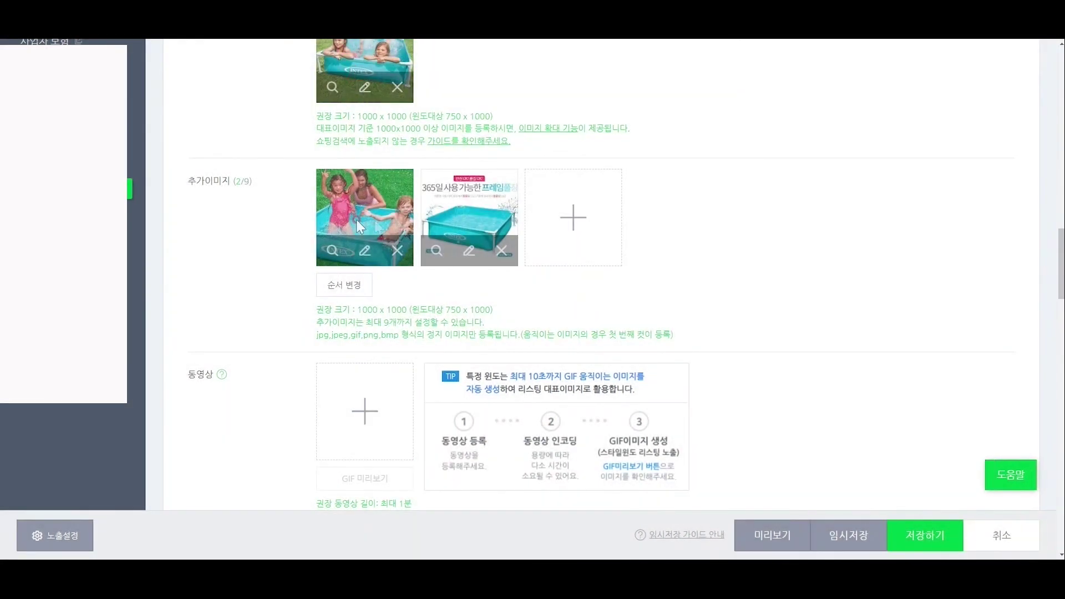
{"action": "left_click", "coordinate": [510, 321]}
{"action": "scroll", "coordinate": [561, 310], "scroll_direction": "up", "scroll_amount": 1}
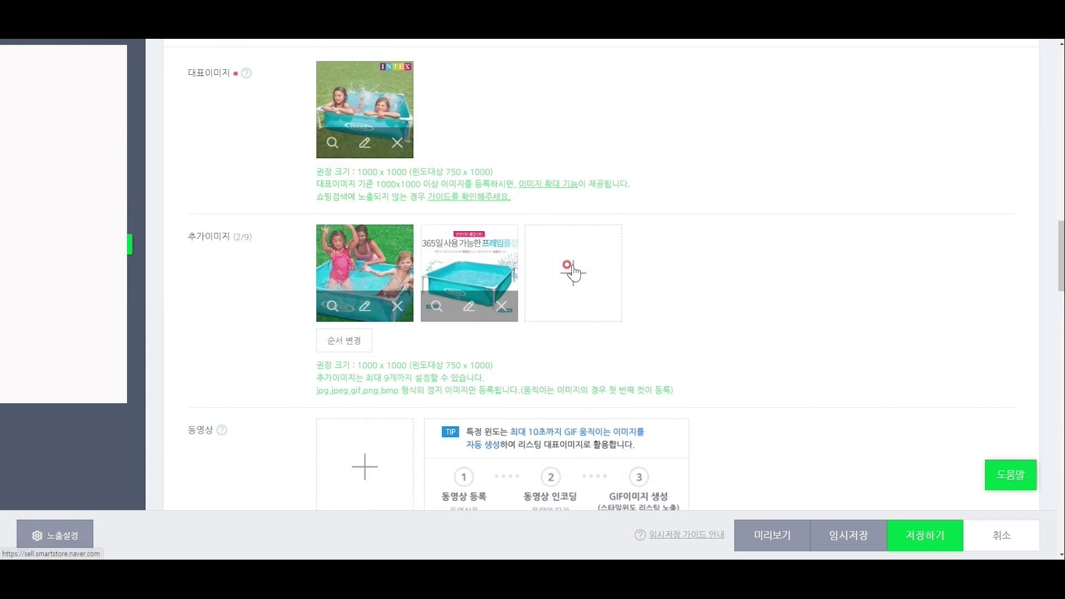
{"action": "left_click", "coordinate": [564, 234]}
{"action": "left_click", "coordinate": [688, 272]}
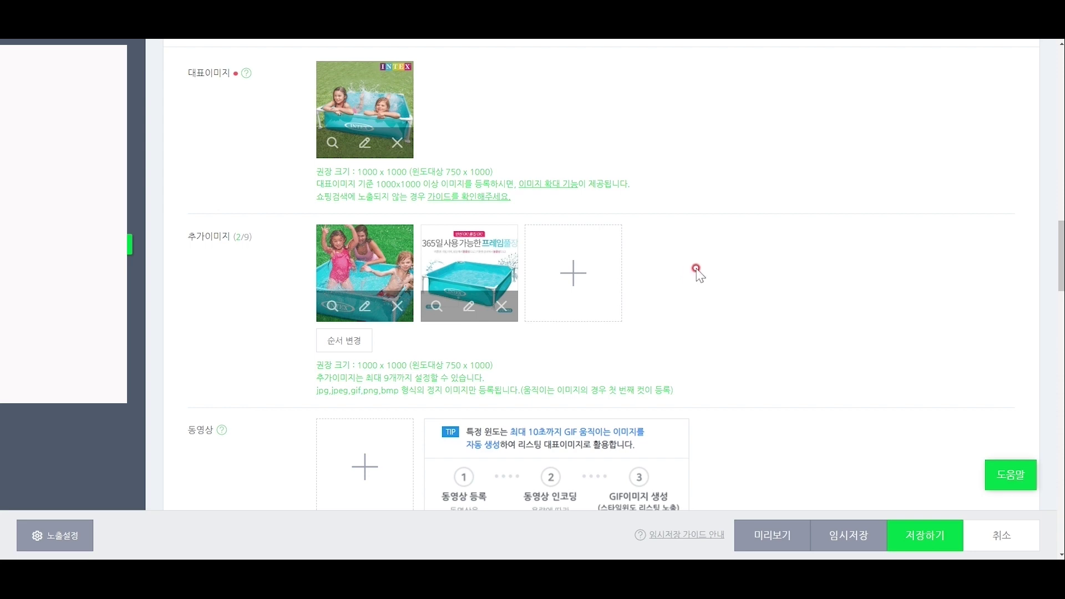
Open the product detail description editor and start adding photos from the computer.
{"action": "scroll", "coordinate": [696, 271], "scroll_direction": "down", "scroll_amount": 2}
{"action": "scroll", "coordinate": [697, 269], "scroll_direction": "down", "scroll_amount": 8}
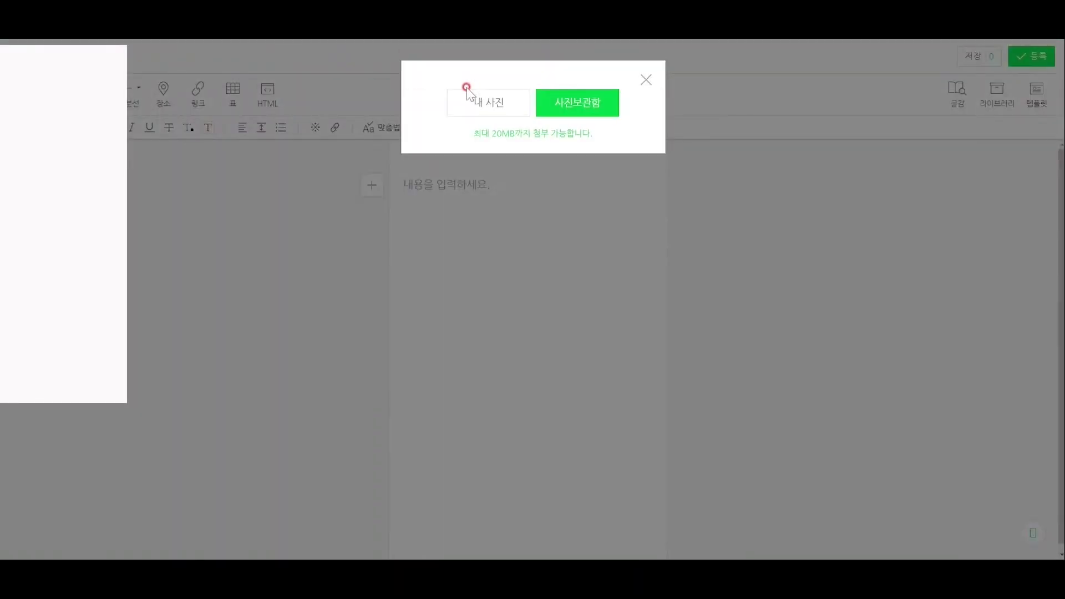
{"action": "left_click", "coordinate": [477, 109]}
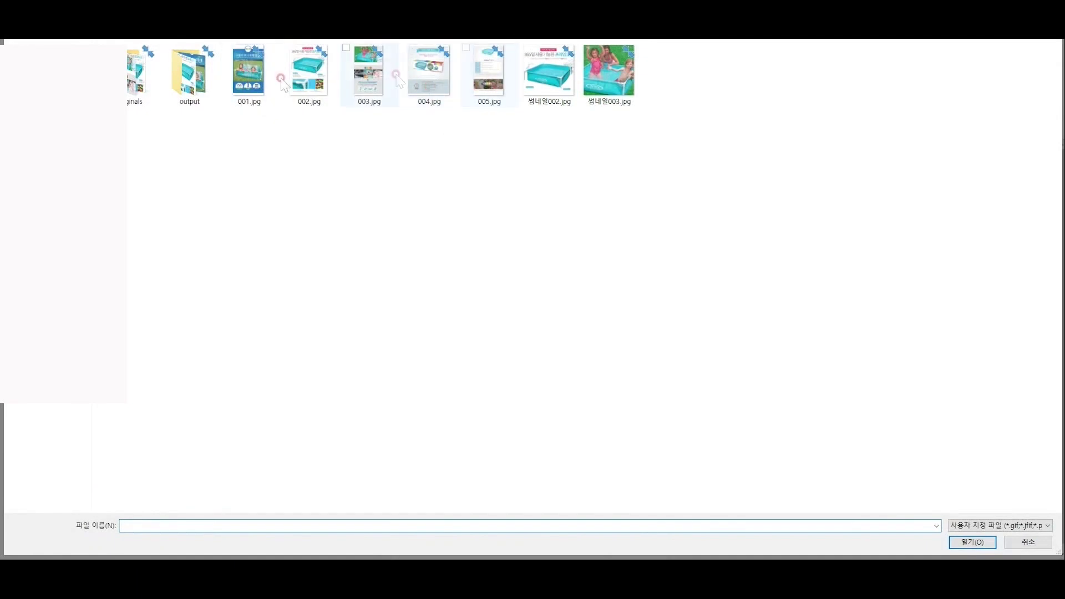
{"action": "left_click", "coordinate": [239, 68]}
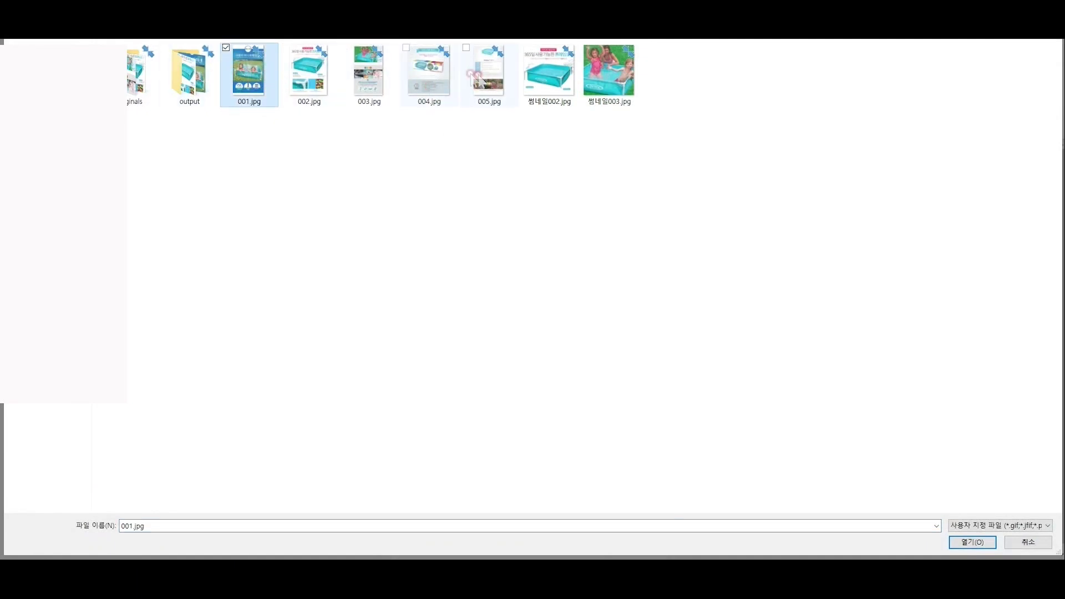
{"action": "left_click", "coordinate": [489, 77], "text": "shift"}
{"action": "left_click", "coordinate": [575, 251]}
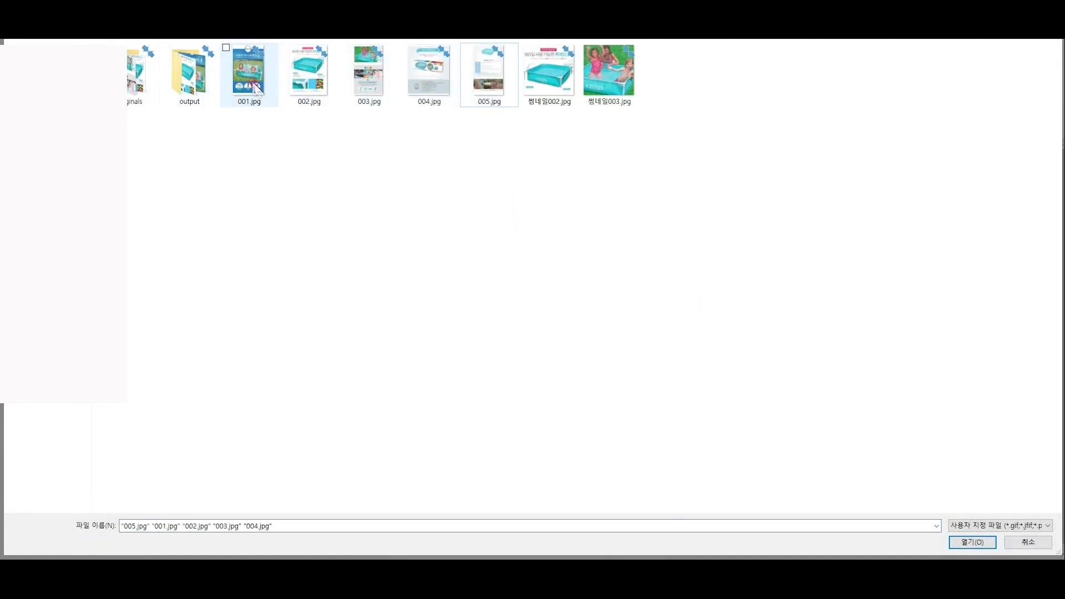
{"action": "left_click", "coordinate": [244, 73]}
{"action": "left_click", "coordinate": [369, 72]}
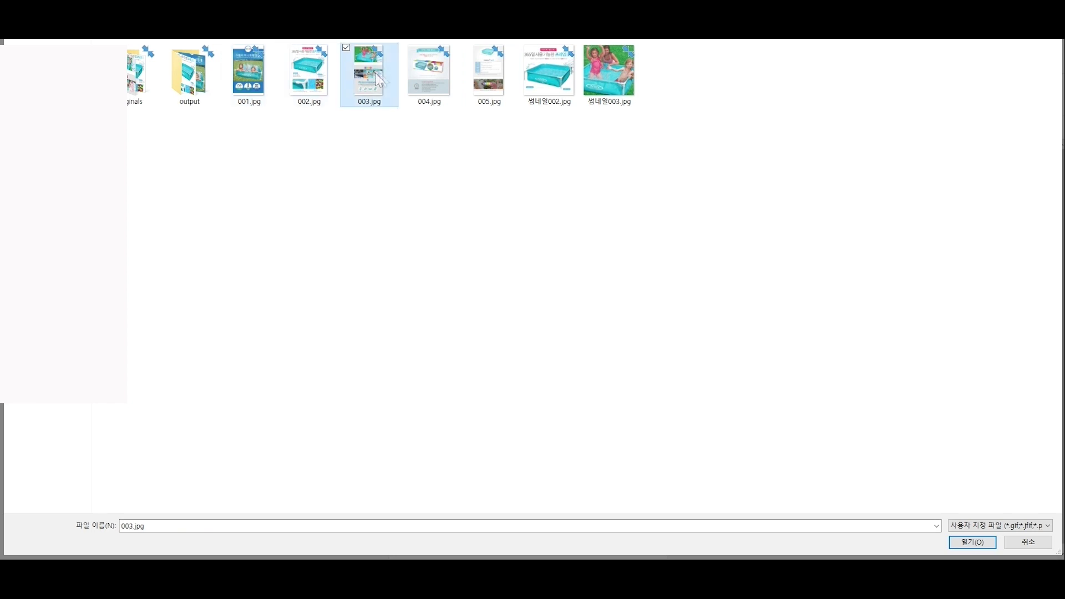
{"action": "left_click", "coordinate": [429, 72]}
{"action": "left_click", "coordinate": [502, 66]}
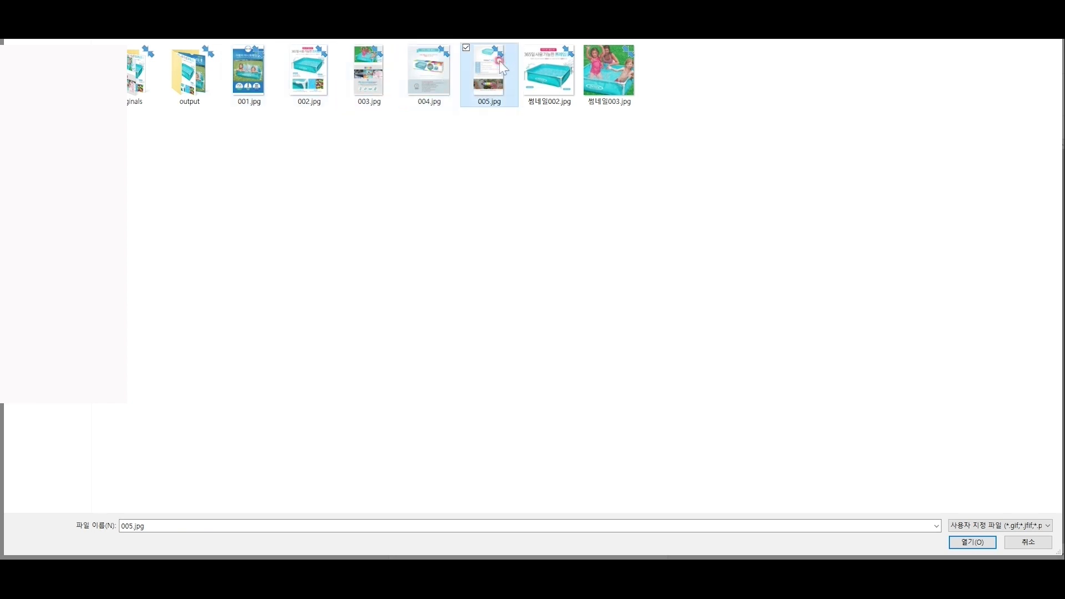
Insert the images 001.jpg through 005.jpg into the product description.
{"action": "left_click", "coordinate": [240, 60]}
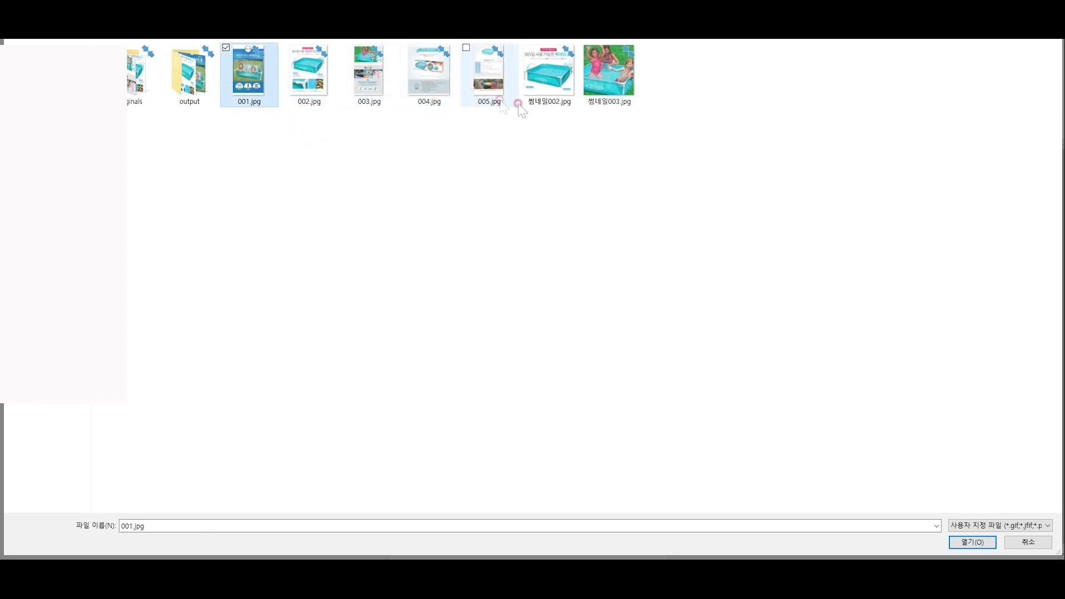
{"action": "left_click", "coordinate": [483, 66], "text": "shift"}
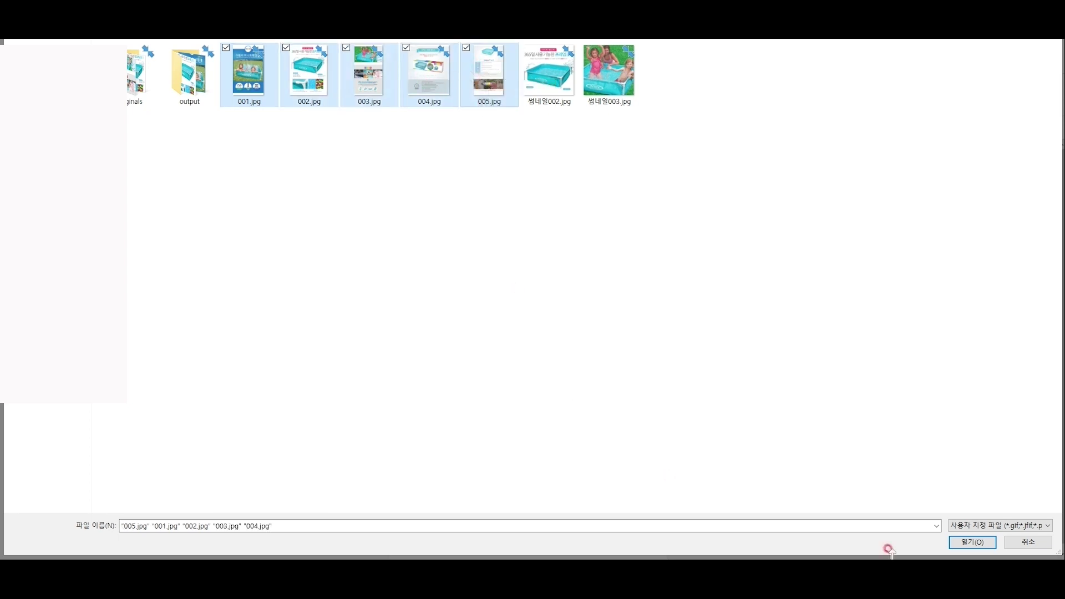
{"action": "left_click", "coordinate": [969, 543]}
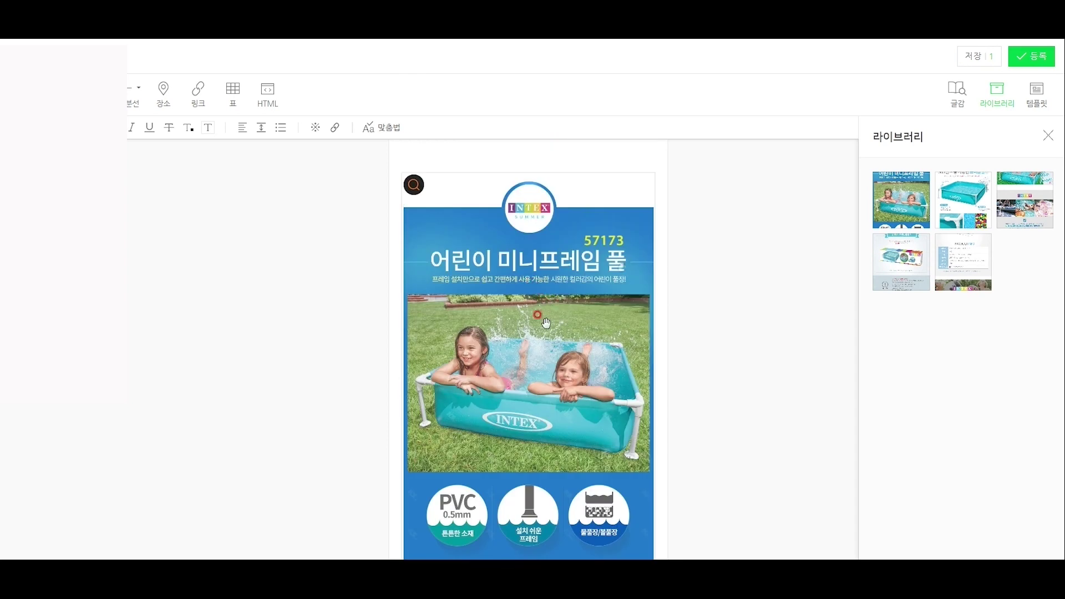
Add the text line "와우!! 여름입니다." between the first and second description images.
{"action": "scroll", "coordinate": [546, 322], "scroll_direction": "down", "scroll_amount": 2}
{"action": "left_click", "coordinate": [527, 314]}
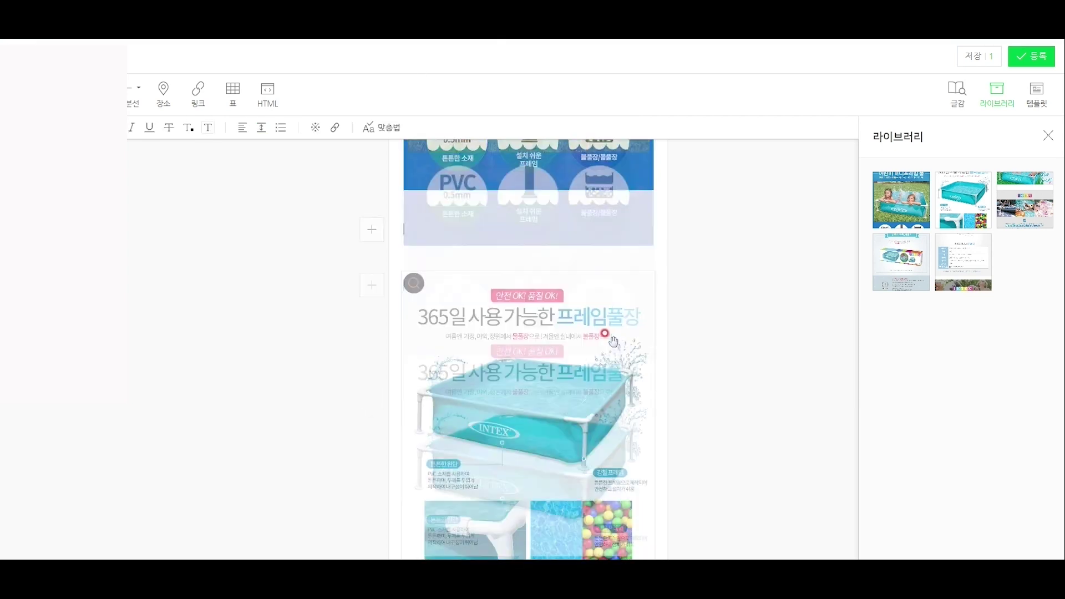
{"action": "scroll", "coordinate": [613, 343], "scroll_direction": "down", "scroll_amount": 2}
{"action": "type", "text": "외"}
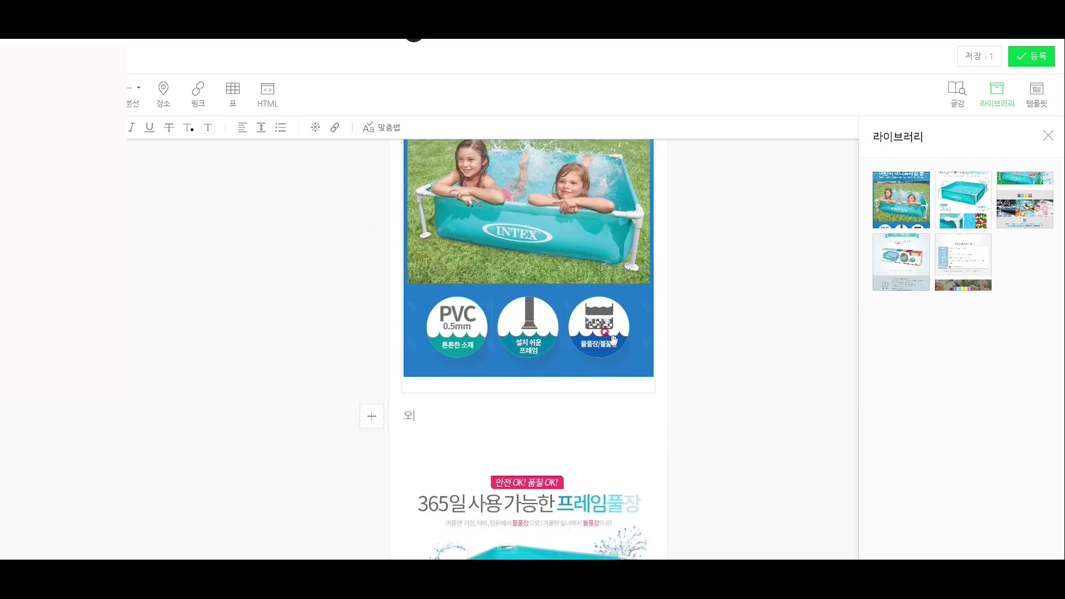
{"action": "type", "text": "우!! 여름입니다."}
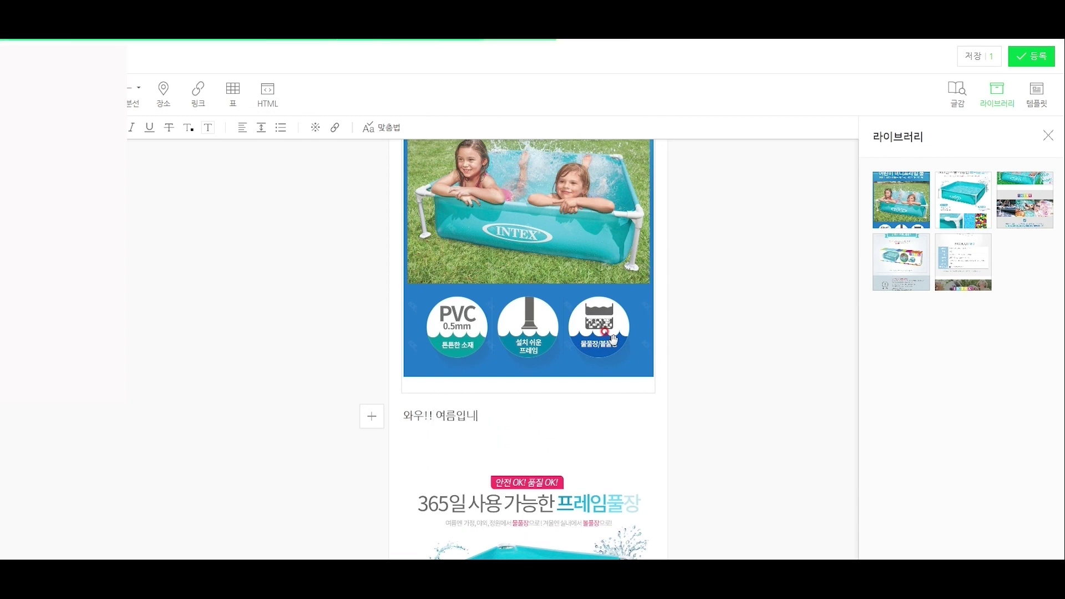
Write a second line below it reading "올해 여름은 특별히 더 무더운 날씨가 지속되고 있는데요".
{"action": "key", "text": "Return"}
{"action": "type", "text": "올해는 더워"}
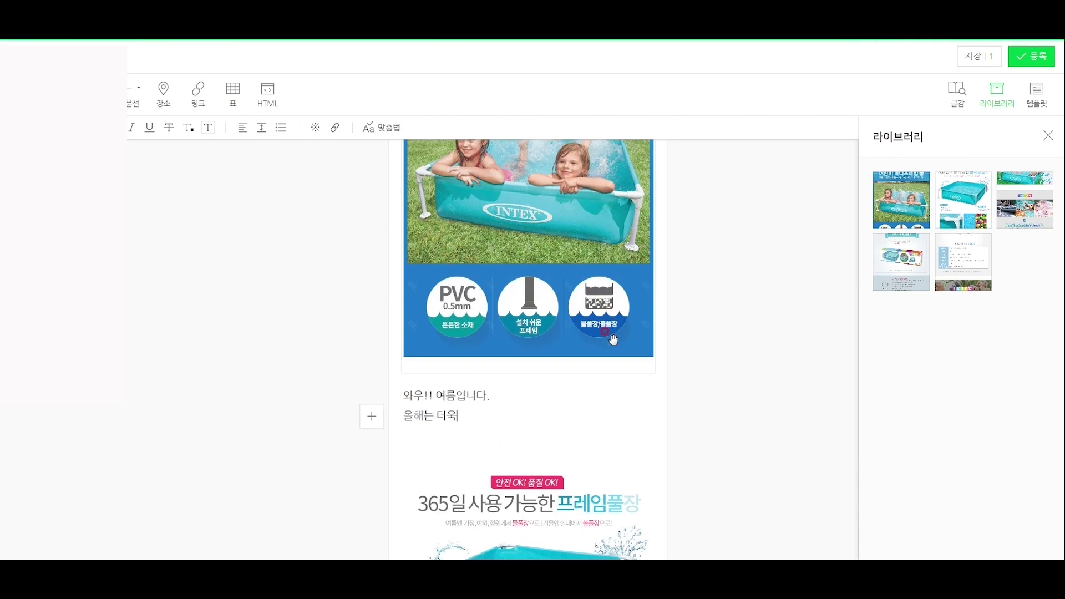
{"action": "key", "text": "BackSpace"}
{"action": "type", "text": "욱"}
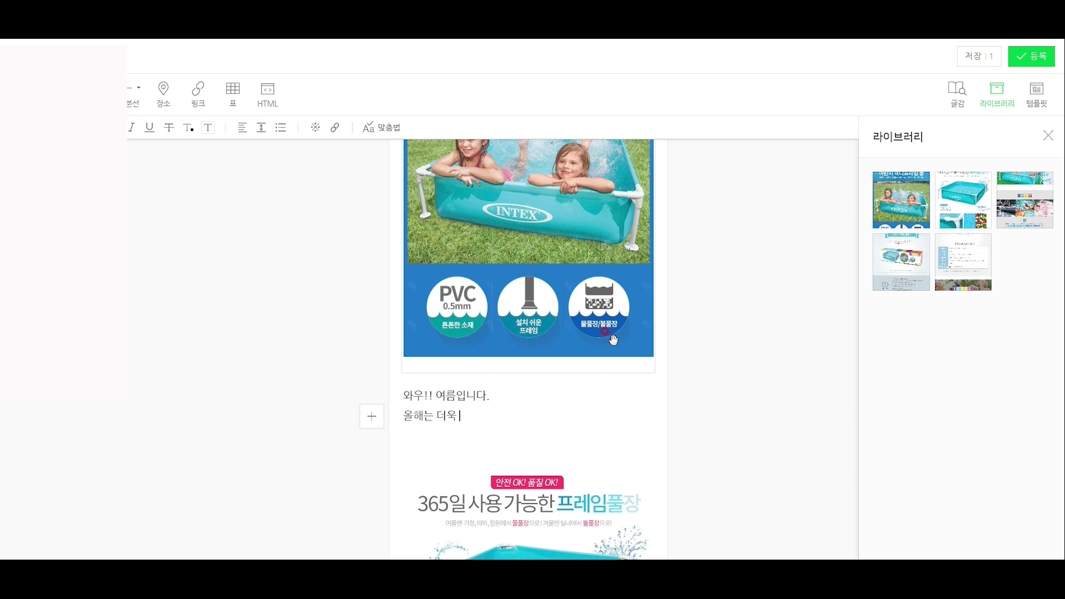
{"action": "type", "text": " 더운"}
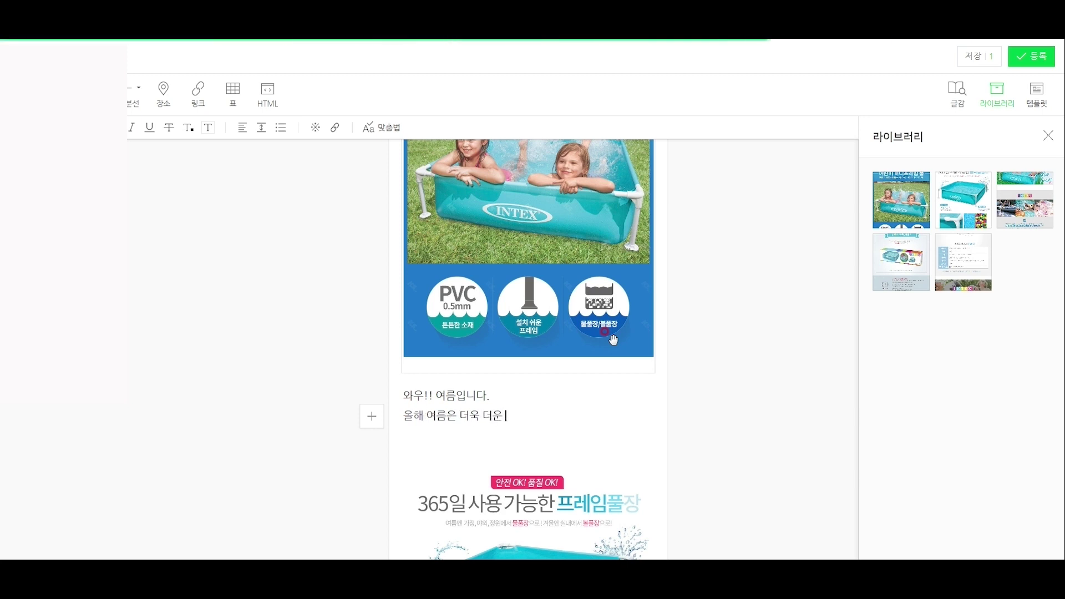
{"action": "key", "text": "ctrl+shift+Left"}
{"action": "key", "text": "ctrl+shift+Left"}
{"action": "type", "text": "특별히 더 무덥"}
{"action": "type", "text": "운 날씨"}
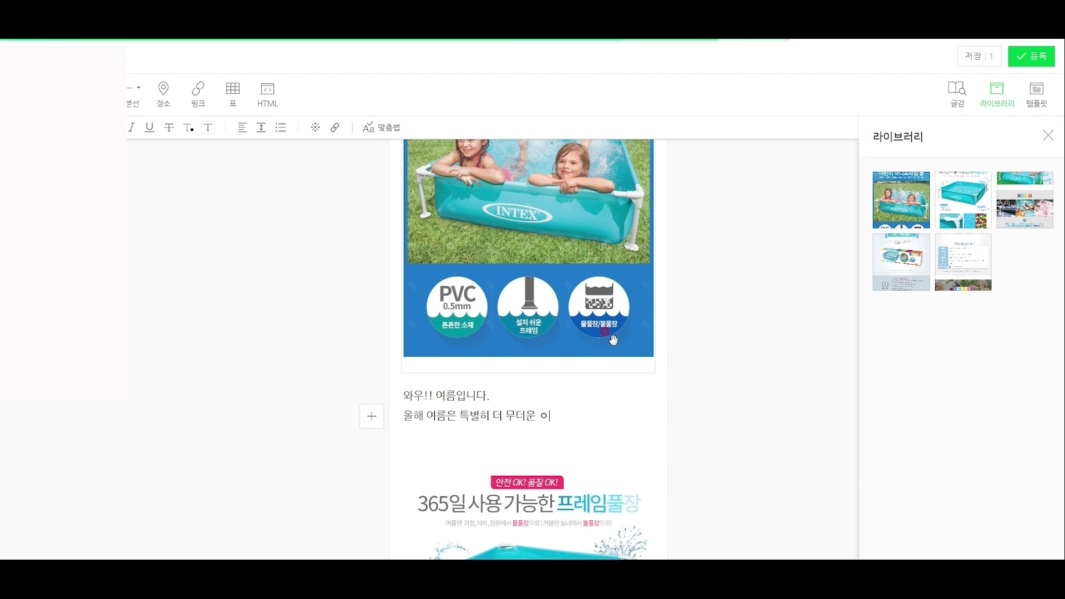
{"action": "type", "text": "가 지속"}
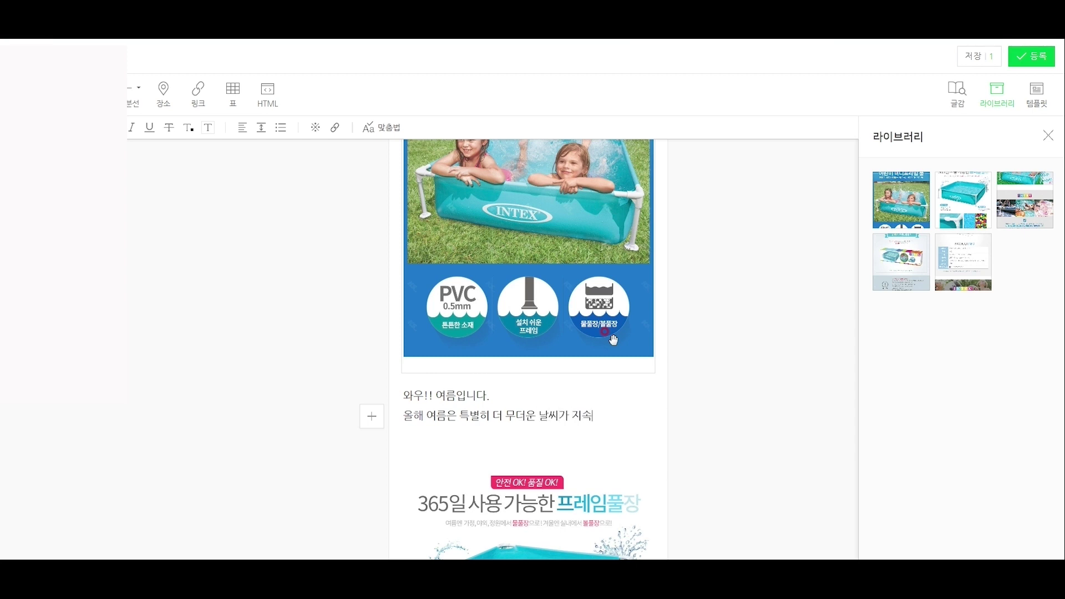
{"action": "type", "text": "되고 있는데요"}
Replace the word "특별히" in the second line with "특히".
{"action": "scroll", "coordinate": [613, 339], "scroll_direction": "down", "scroll_amount": 2}
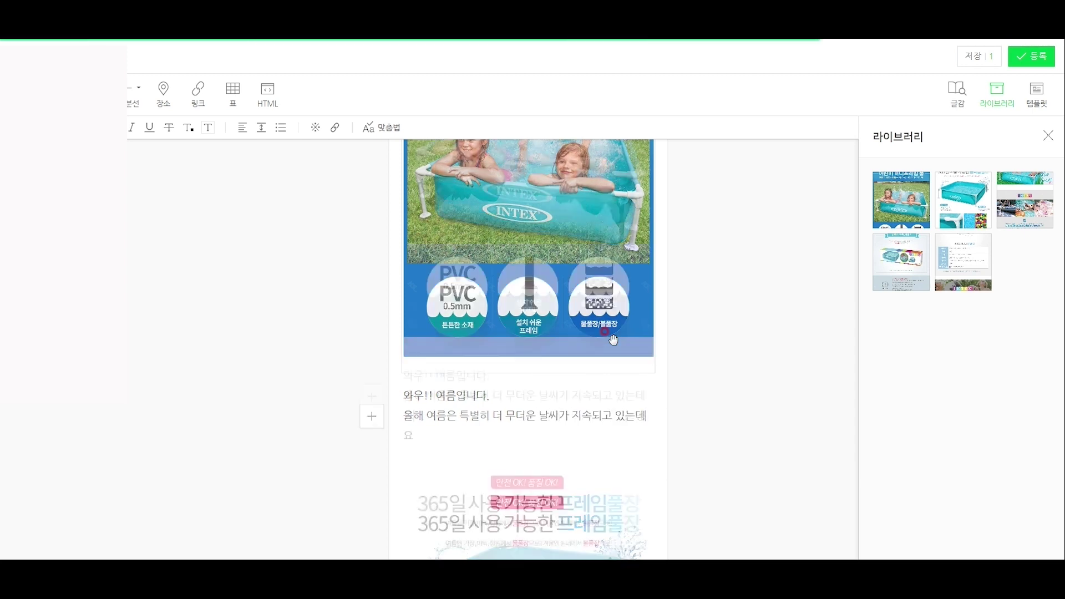
{"action": "key", "text": "ctrl+Left"}
{"action": "key", "text": "ctrl+Left"}
{"action": "key", "text": "ctrl+Left"}
{"action": "key", "text": "ctrl+Left"}
{"action": "key", "text": "ctrl+Left"}
{"action": "key", "text": "BackSpace"}
{"action": "key", "text": "BackSpace"}
{"action": "key", "text": "BackSpace"}
{"action": "key", "text": "BackSpace"}
{"action": "type", "text": "특히"}
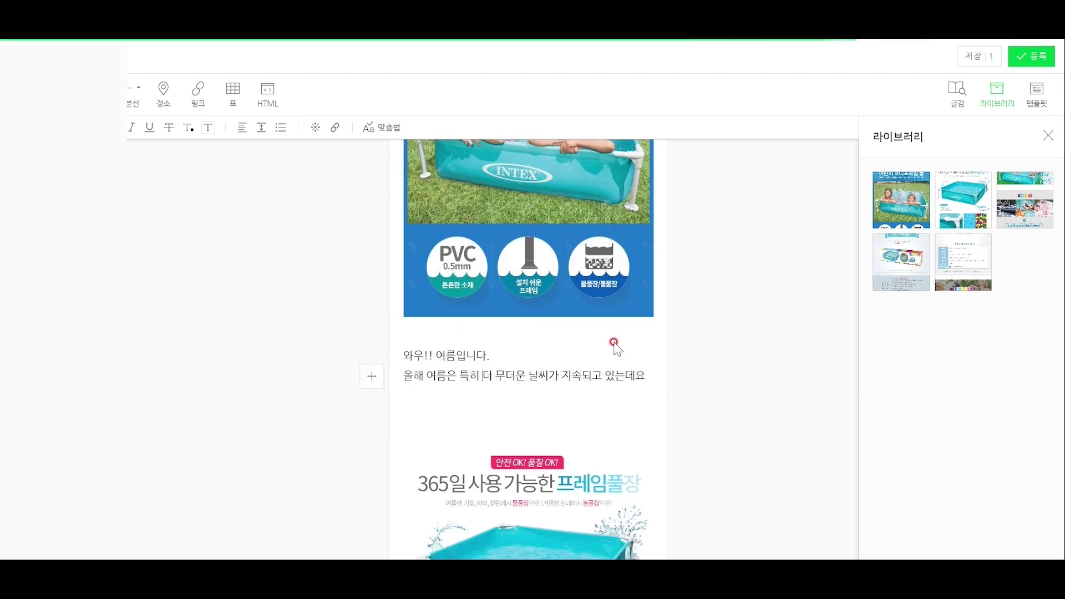
Leave a blank line after the second line and write "집에서도 시원하게 우리 아이들과 즐겁게 재밌게".
{"action": "key", "text": "End"}
{"action": "key", "text": "Return"}
{"action": "key", "text": "Return"}
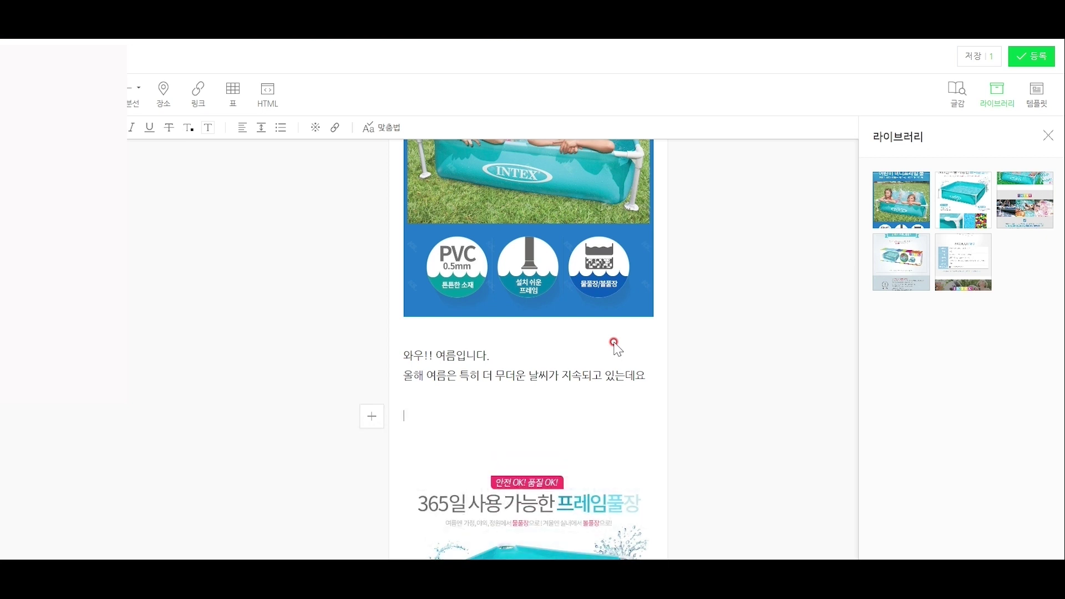
{"action": "type", "text": "집에서도 시원하게 우리 아이"}
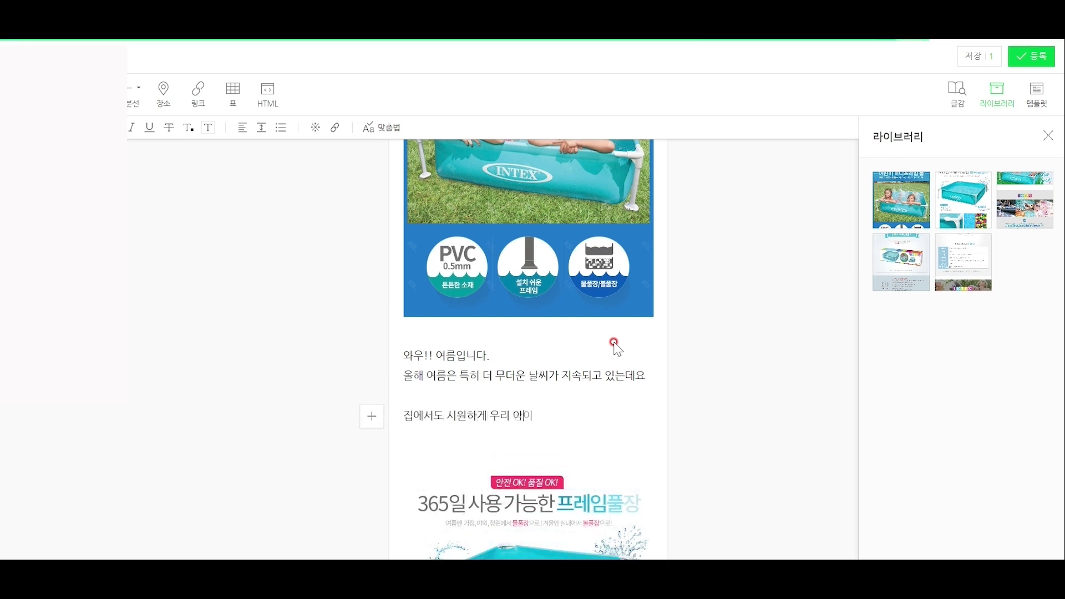
{"action": "type", "text": "들과 즐겁게"}
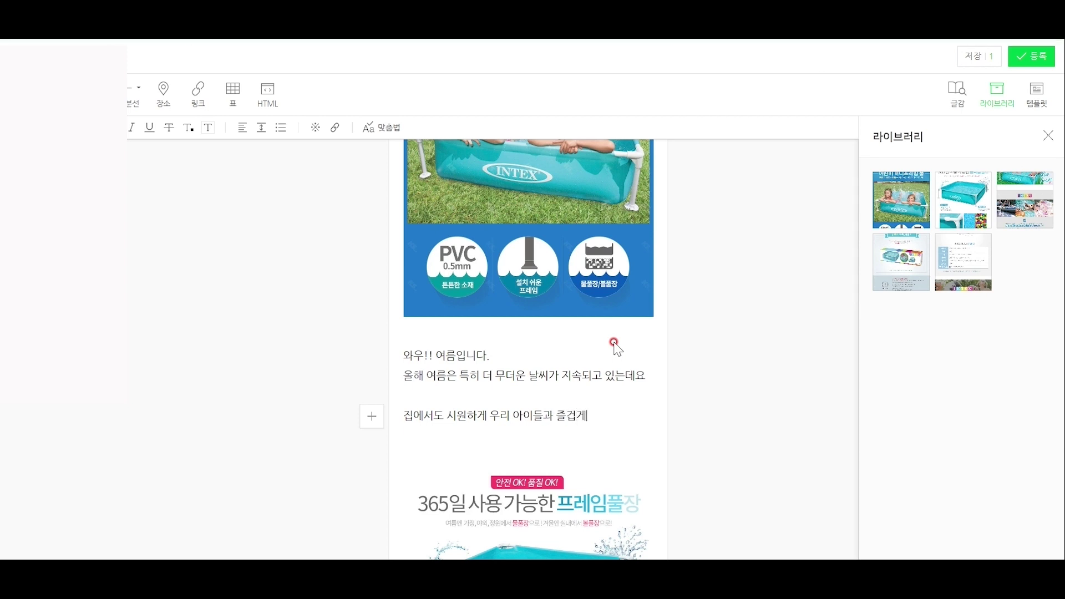
{"action": "type", "text": " 재밌게"}
Continue on a new line with "같이 놀 수 있는 미니풀장".
{"action": "key", "text": "Return"}
{"action": "type", "text": "ㄴ"}
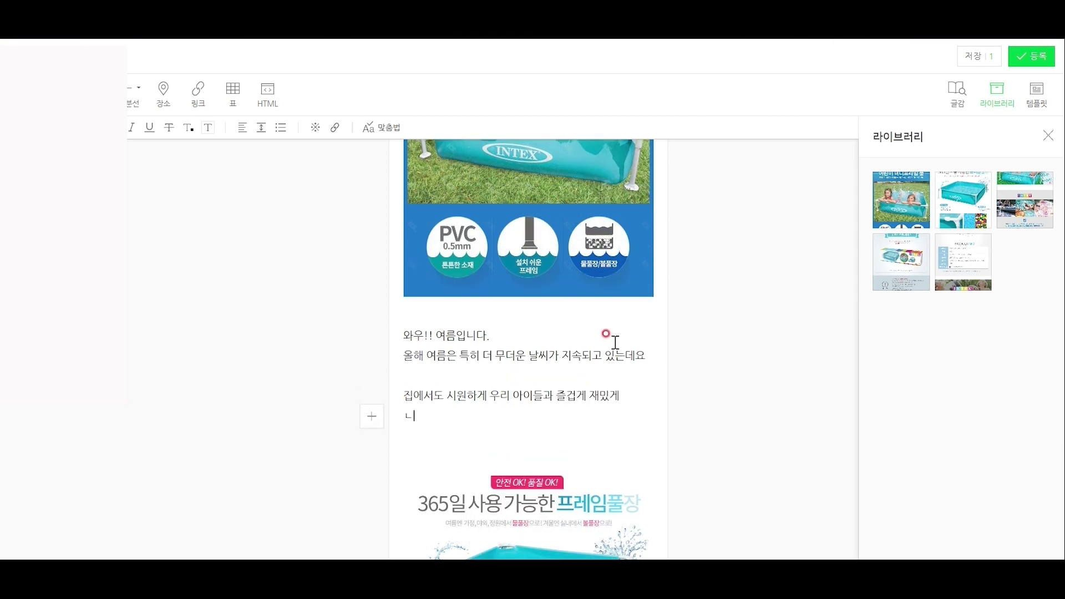
{"action": "key", "text": "BackSpace"}
{"action": "type", "text": "같이 놀숭 ㅣ ㅆㄴ"}
{"action": "key", "text": "BackSpace"}
{"action": "key", "text": "BackSpace"}
{"action": "key", "text": "BackSpace"}
{"action": "key", "text": "BackSpace"}
{"action": "key", "text": "BackSpace"}
{"action": "key", "text": "BackSpace"}
{"action": "type", "text": "수 있는 미니풀장"}
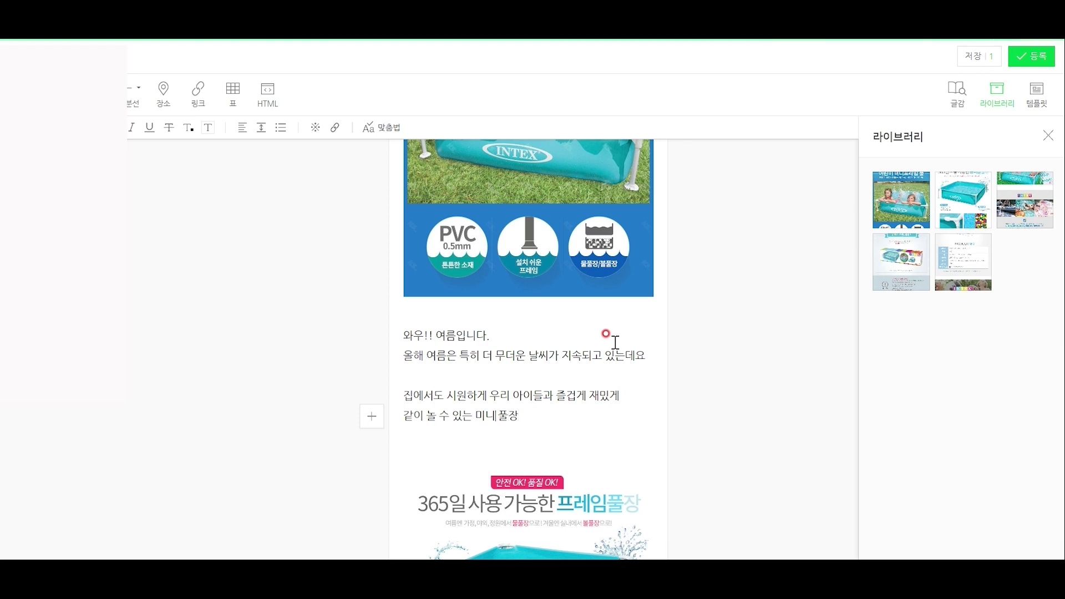
Insert "실내용" before the pool wording, space it as "미니 풀장", and finish the line with "준비해보세요".
{"action": "key", "text": "Left"}
{"action": "key", "text": "Left"}
{"action": "key", "text": "Left"}
{"action": "key", "text": "Left"}
{"action": "type", "text": "ㅅ"}
{"action": "type", "text": "내용 "}
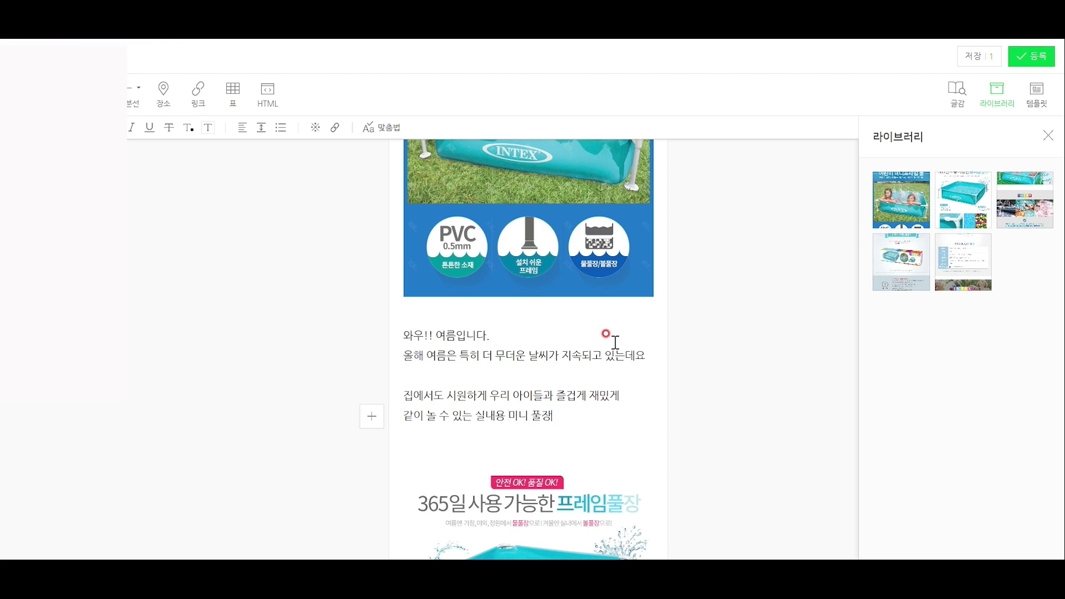
{"action": "type", "text": "비해보세요"}
Leave a blank line and write "우리 아이들이 정말로 좋아합니다.".
{"action": "key", "text": "Return"}
{"action": "key", "text": "Return"}
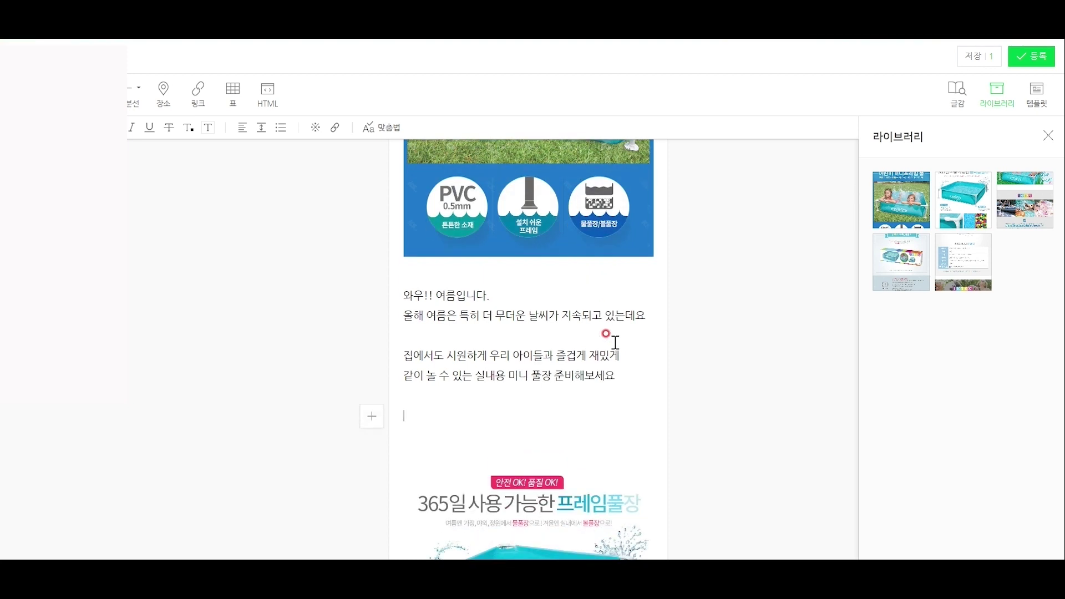
{"action": "type", "text": "아디"}
{"action": "key", "text": "BackSpace"}
{"action": "key", "text": "BackSpace"}
{"action": "key", "text": "BackSpace"}
{"action": "type", "text": "우리 애"}
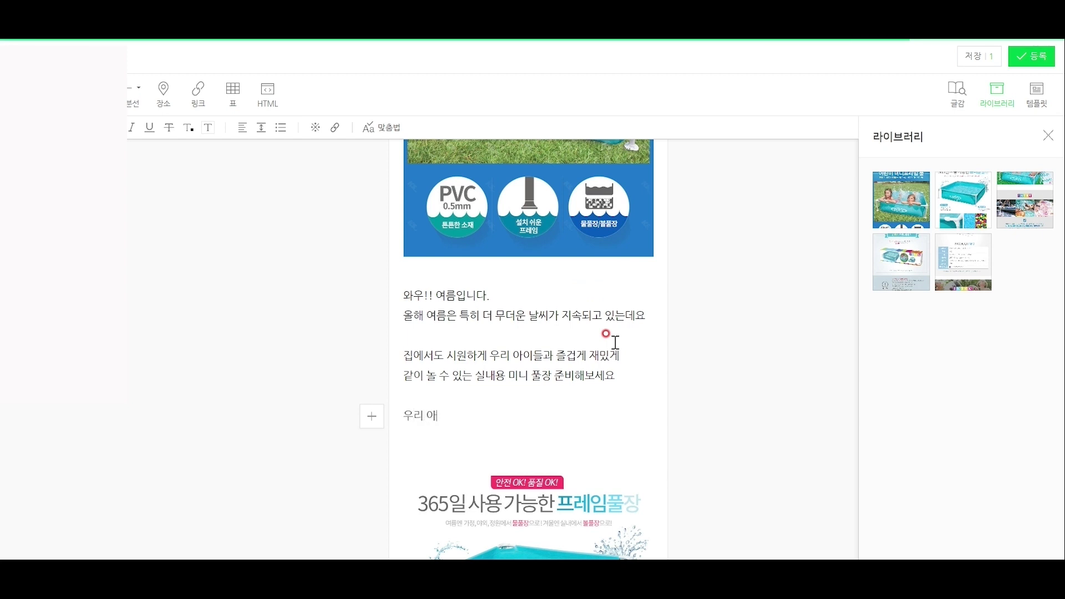
{"action": "key", "text": "BackSpace"}
{"action": "type", "text": "아이들이 죄"}
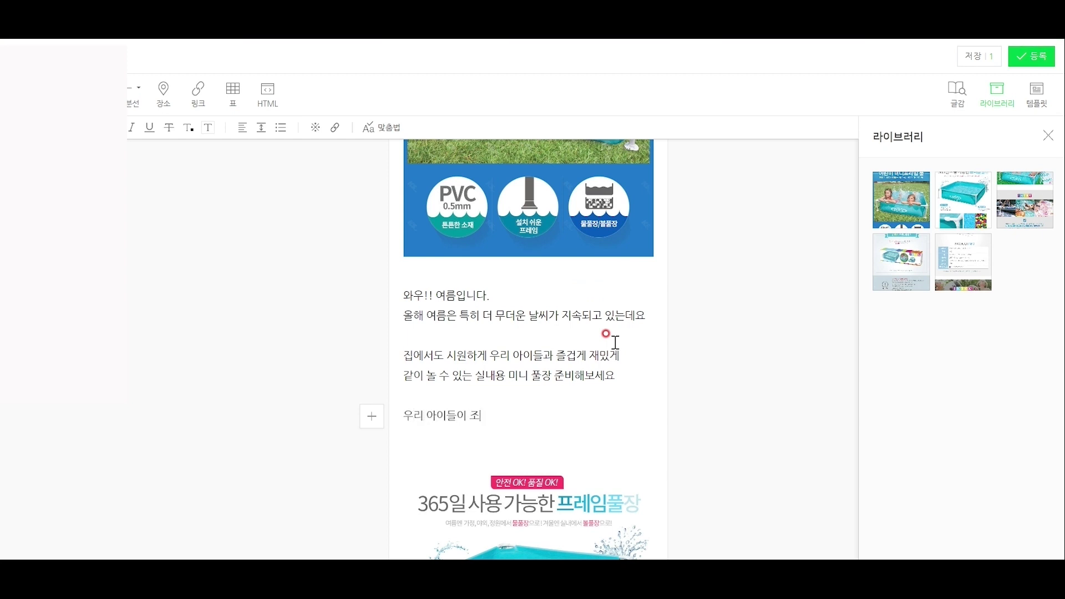
{"action": "key", "text": "BackSpace"}
{"action": "type", "text": "정말로 좋아"}
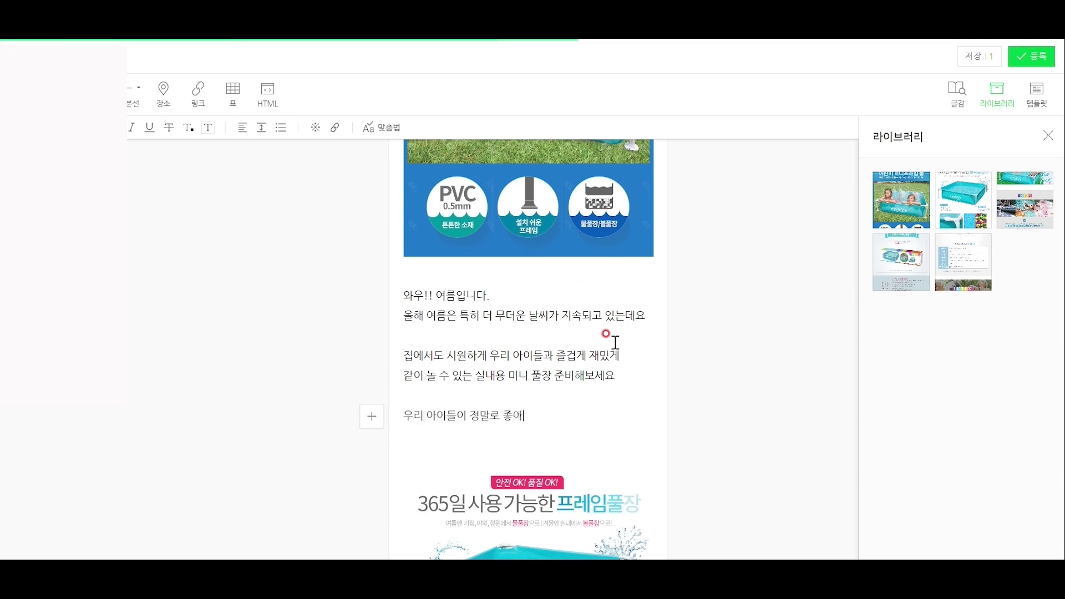
{"action": "type", "text": "합니다."}
Leave another blank line and write "아이들이 좋아하면 엄마, 아빠도 즐겁습니다.".
{"action": "key", "text": "Return"}
{"action": "type", "text": "아이들이 좋"}
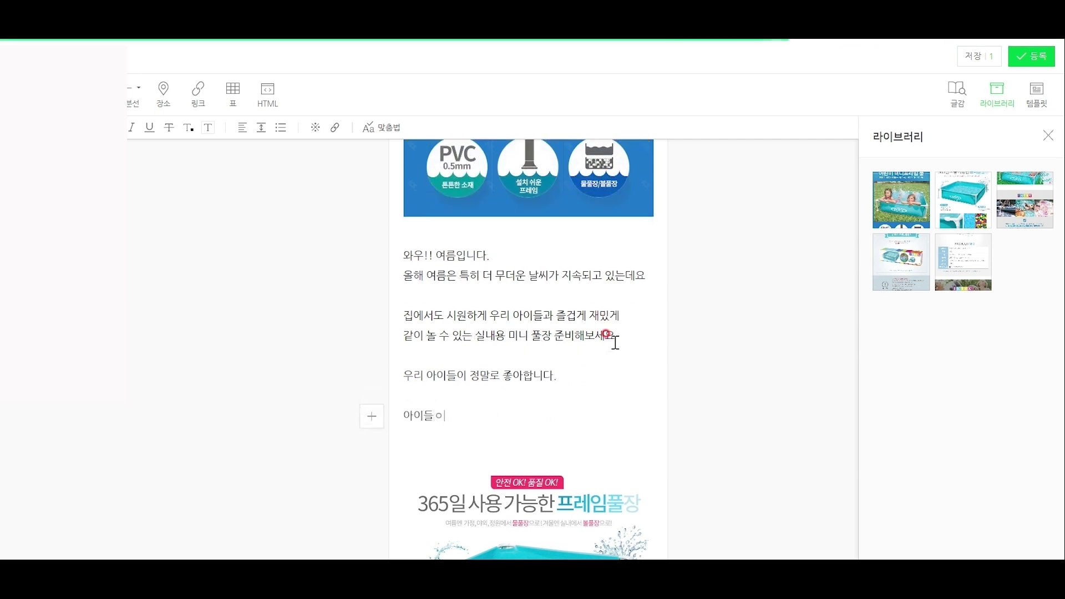
{"action": "type", "text": "아하면 엄"}
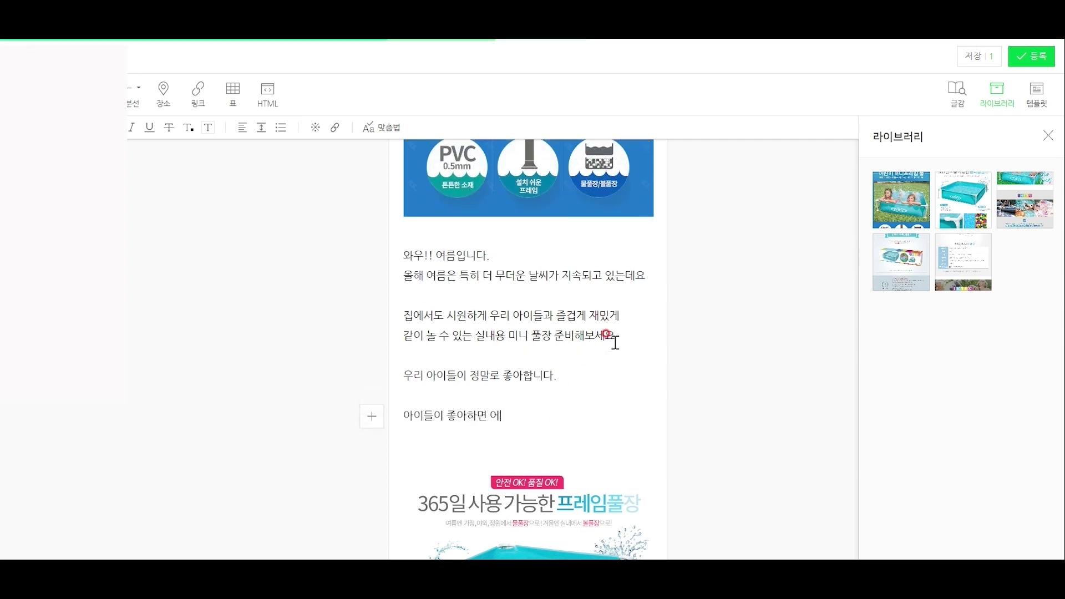
{"action": "type", "text": "마, 아빠도 "}
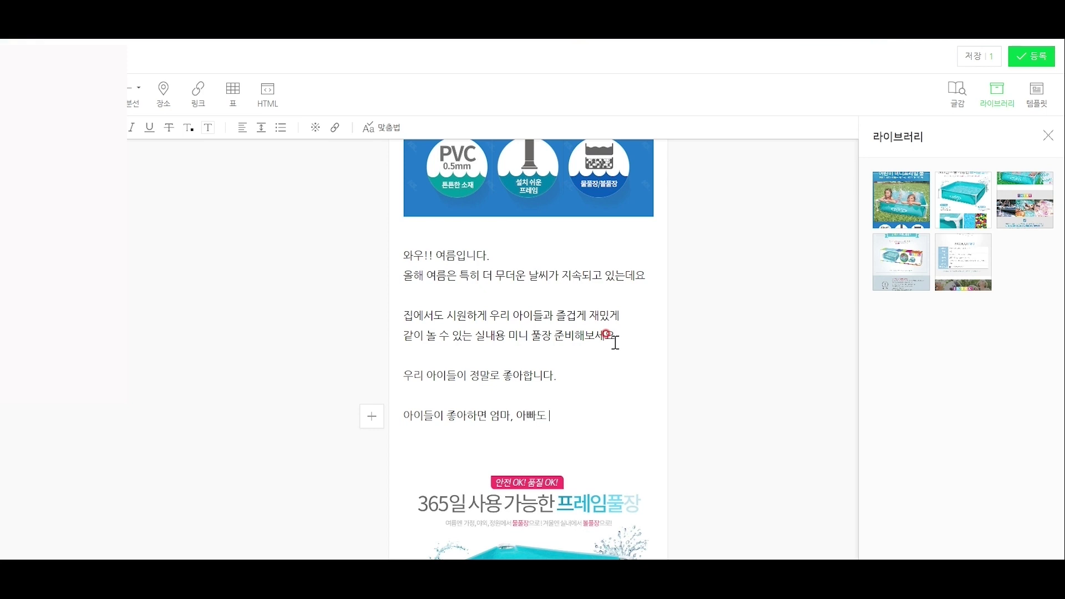
{"action": "type", "text": "즐게ㅂ습니다."}
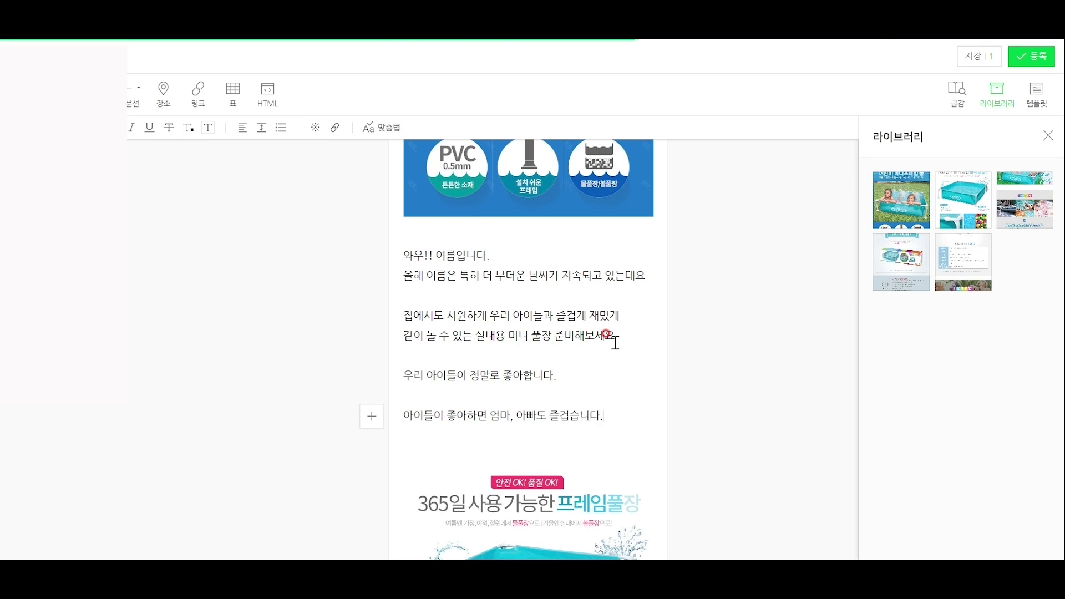
Add a blank line after the closing sentence and centre-align all the introductory text below the first image.
{"action": "key", "text": "Return"}
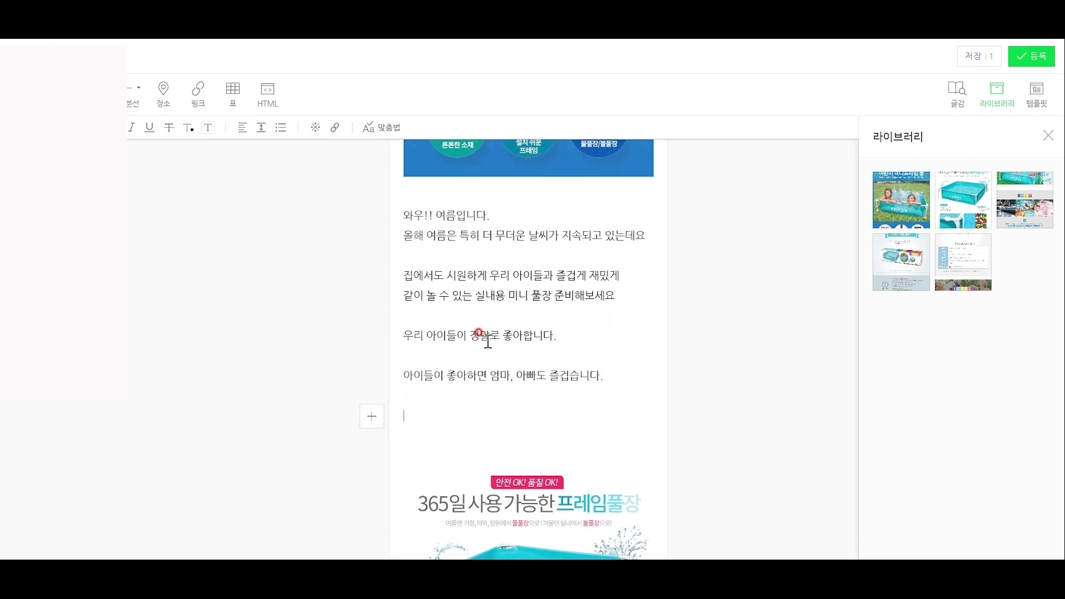
{"action": "left_click_drag", "start_coordinate": [605, 376], "coordinate": [280, 161]}
{"action": "key", "text": "ctrl+e"}
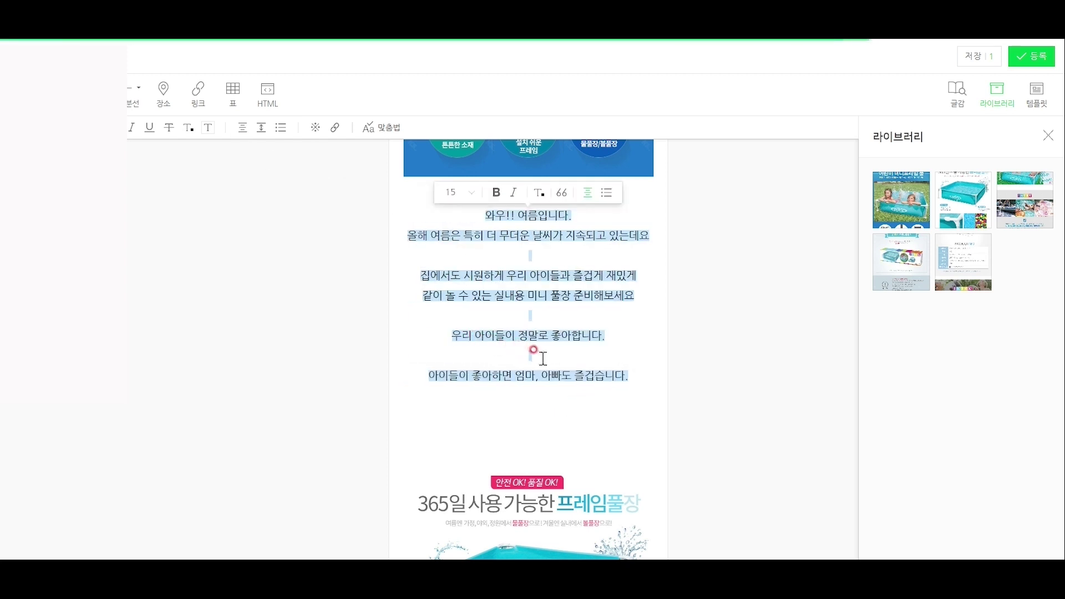
{"action": "left_click", "coordinate": [536, 351]}
{"action": "left_click", "coordinate": [630, 348]}
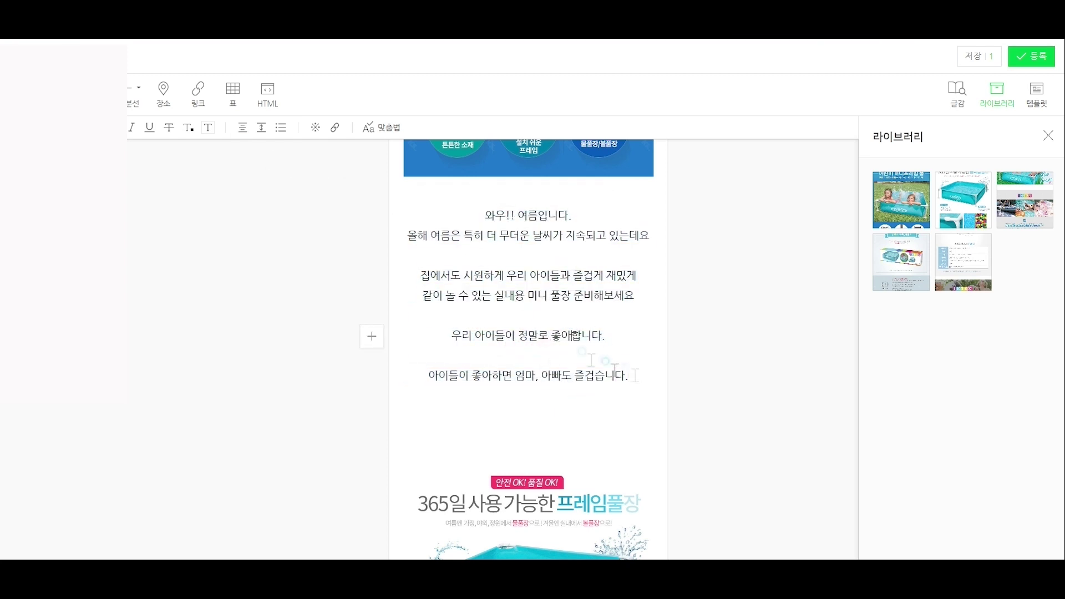
Enlarge the font of the introductory text and break its second line before "지속되고 있는데요".
{"action": "left_click_drag", "start_coordinate": [636, 376], "coordinate": [171, 169]}
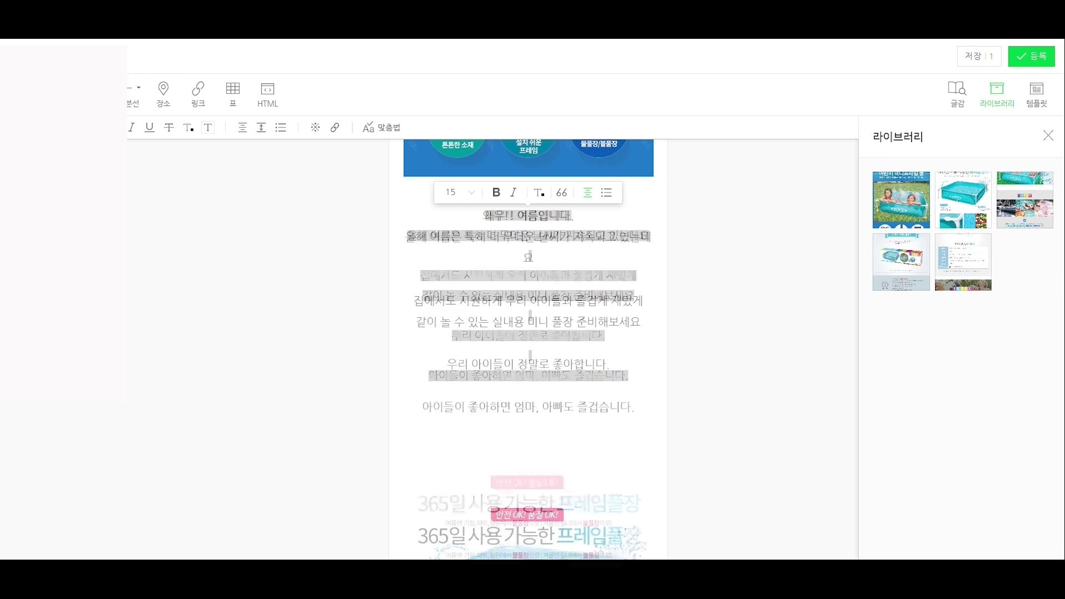
{"action": "left_click", "coordinate": [573, 234]}
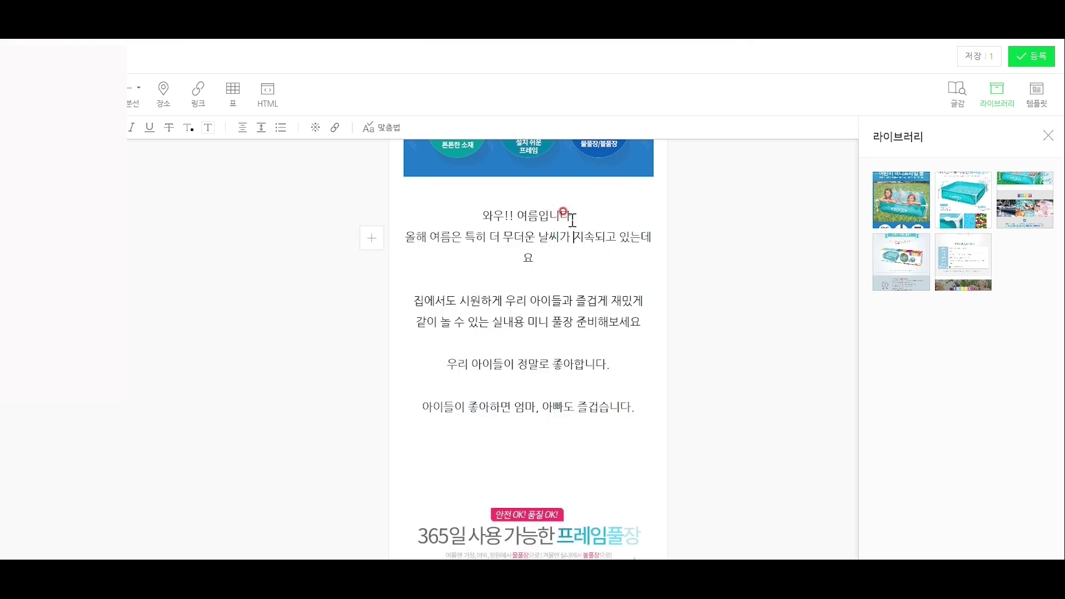
{"action": "key", "text": "Return"}
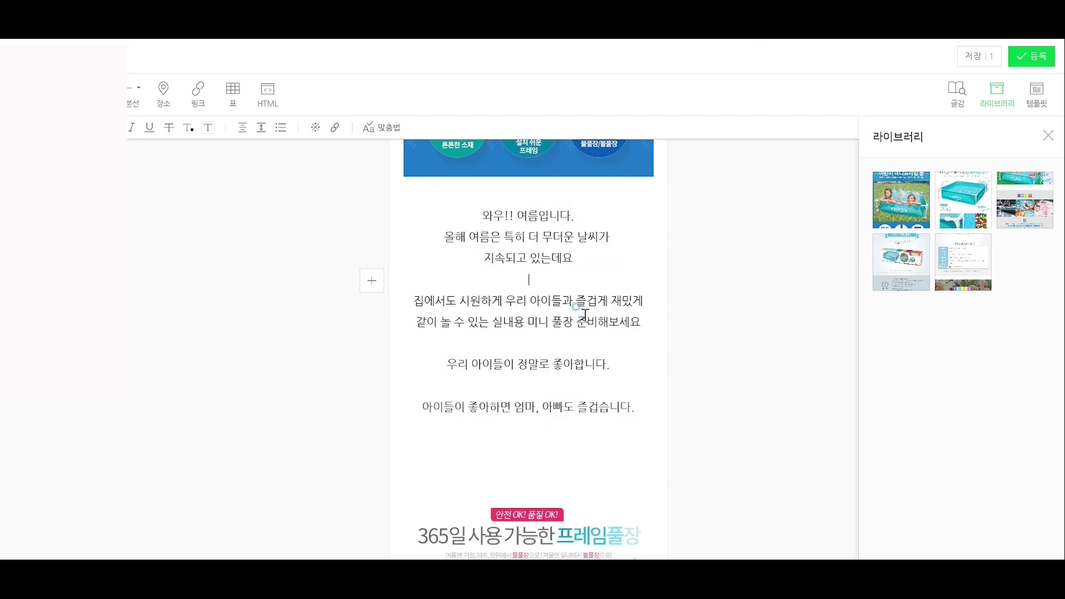
Leave a gap below the sentence about mum and dad being happy and write "사이즈" as a heading line.
{"action": "left_click", "coordinate": [587, 319]}
{"action": "scroll", "coordinate": [593, 321], "scroll_direction": "down", "scroll_amount": 2}
{"action": "left_click", "coordinate": [633, 299]}
{"action": "scroll", "coordinate": [469, 223], "scroll_direction": "up", "scroll_amount": 2}
{"action": "scroll", "coordinate": [551, 316], "scroll_direction": "down", "scroll_amount": 2}
{"action": "scroll", "coordinate": [508, 314], "scroll_direction": "down", "scroll_amount": 4}
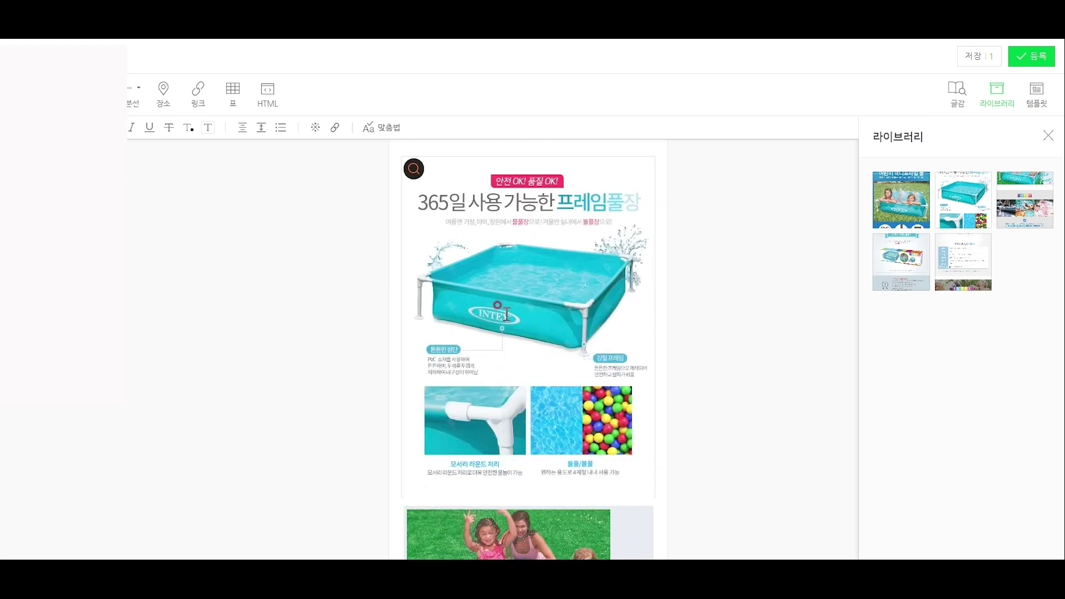
{"action": "scroll", "coordinate": [508, 322], "scroll_direction": "up", "scroll_amount": 4}
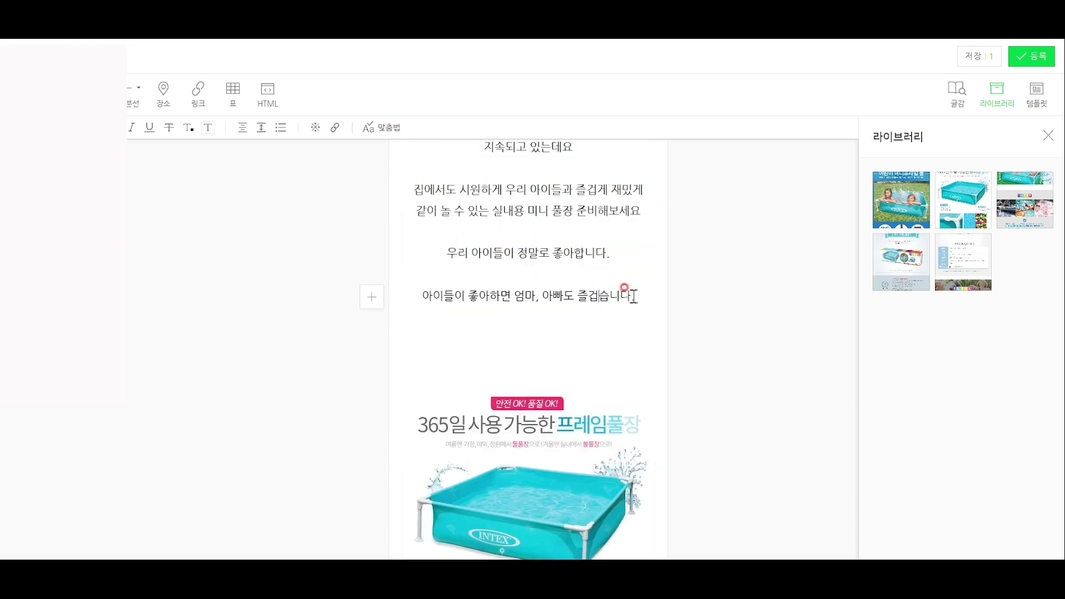
{"action": "scroll", "coordinate": [619, 300], "scroll_direction": "down", "scroll_amount": 7}
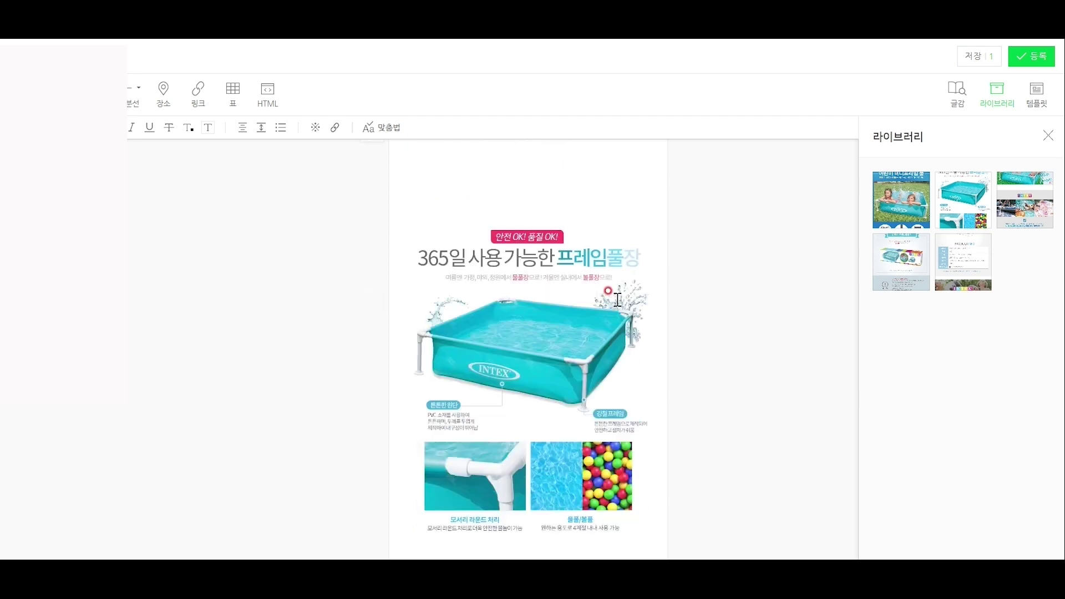
{"action": "scroll", "coordinate": [620, 301], "scroll_direction": "up", "scroll_amount": 10}
{"action": "scroll", "coordinate": [621, 301], "scroll_direction": "down", "scroll_amount": 6}
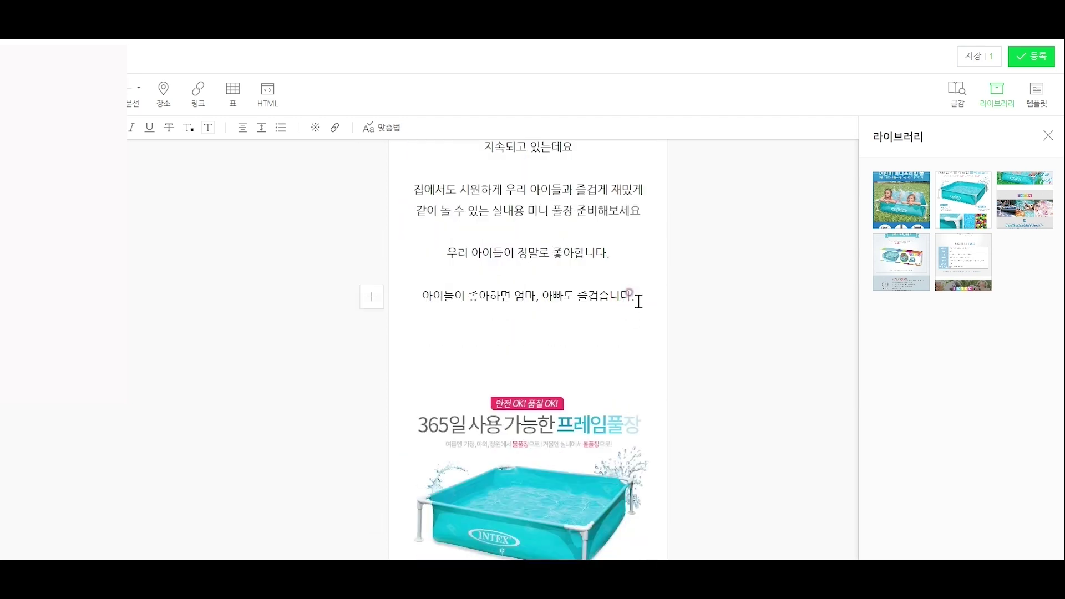
{"action": "key", "text": "Return"}
{"action": "type", "text": "사이즈"}
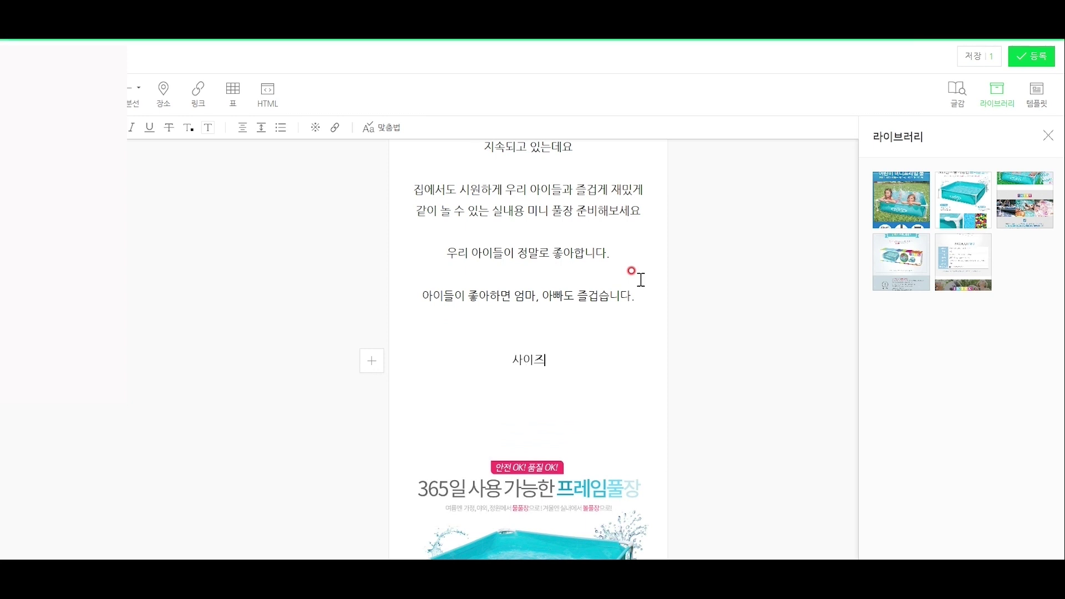
Write "가로 세로 1.2m / 높이 0.3m" under the size heading, checking the dimensions in the product info image.
{"action": "key", "text": "Return"}
{"action": "type", "text": "가로 세로 1."}
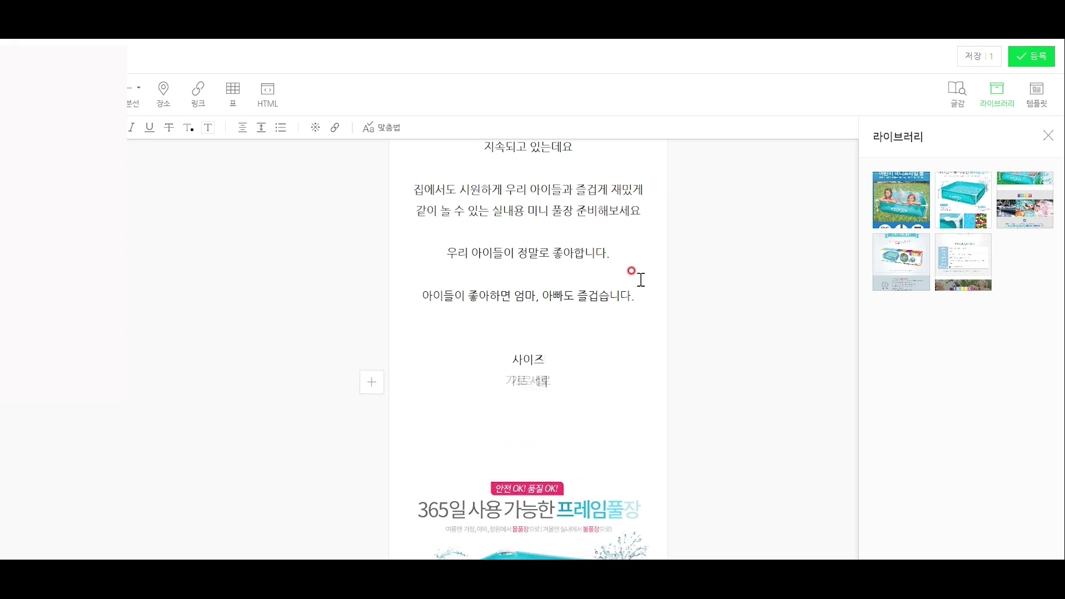
{"action": "type", "text": "2m / 뇌"}
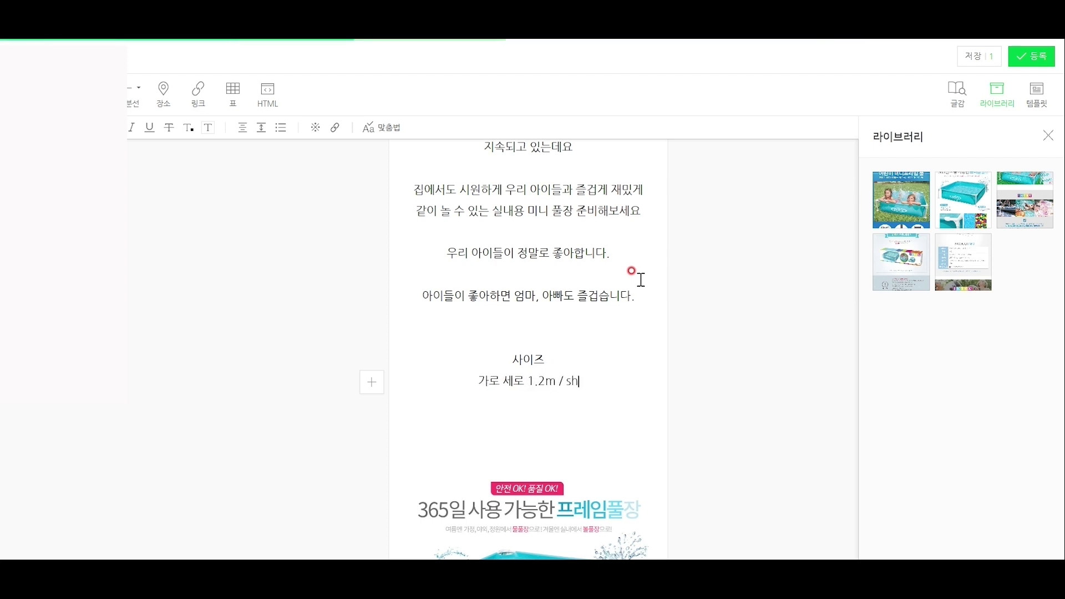
{"action": "scroll", "coordinate": [475, 428], "scroll_direction": "down", "scroll_amount": 15}
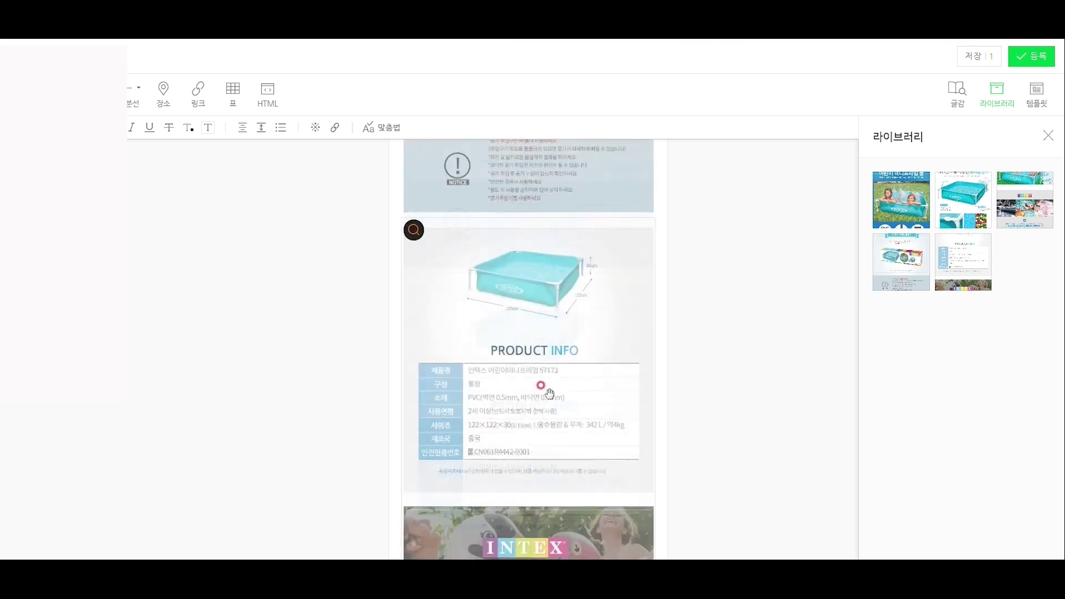
{"action": "scroll", "coordinate": [550, 395], "scroll_direction": "up", "scroll_amount": 5}
{"action": "scroll", "coordinate": [556, 394], "scroll_direction": "up", "scroll_amount": 8}
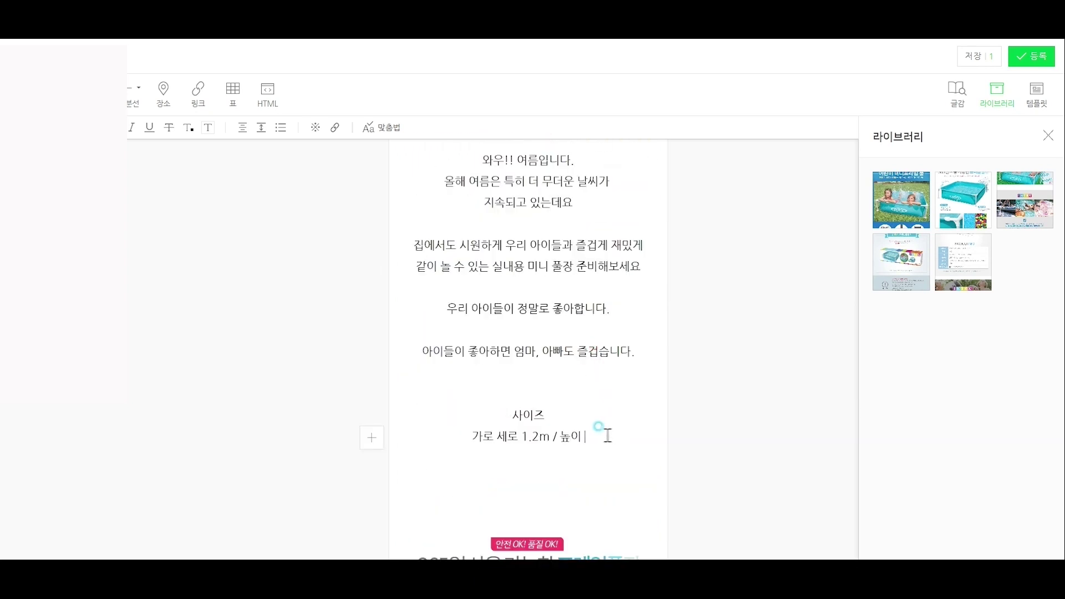
{"action": "scroll", "coordinate": [608, 436], "scroll_direction": "down", "scroll_amount": 1}
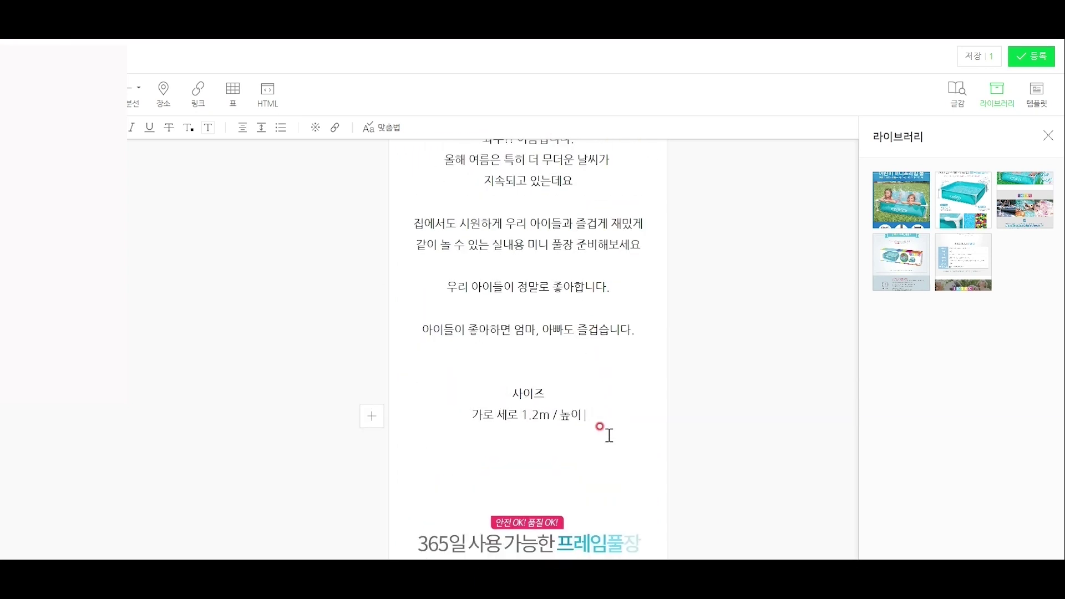
{"action": "type", "text": "0.3ㅡ"}
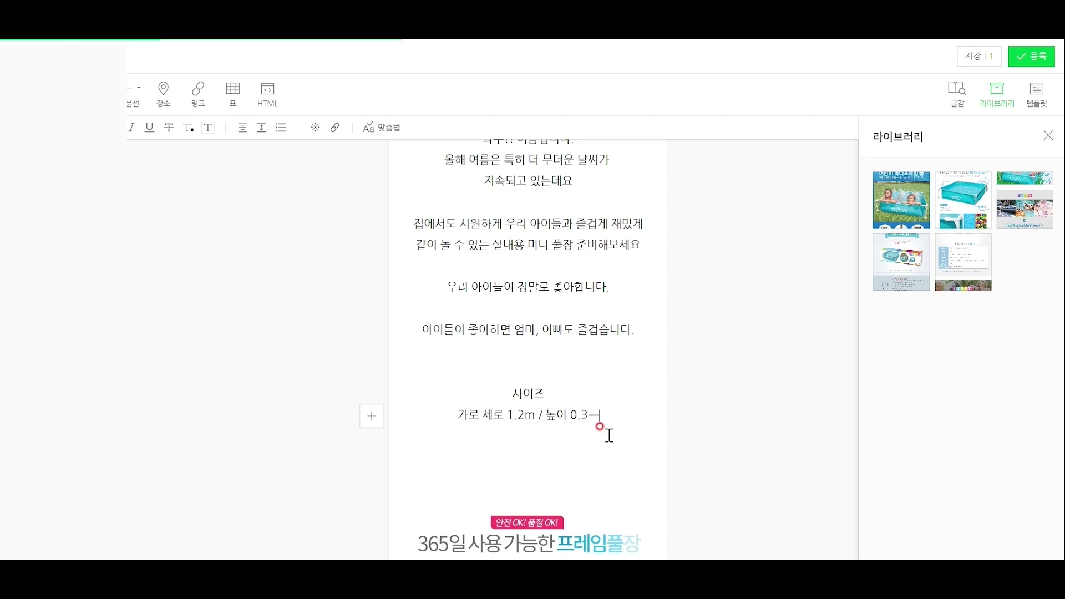
{"action": "key", "text": "BackSpace"}
{"action": "type", "text": "m"}
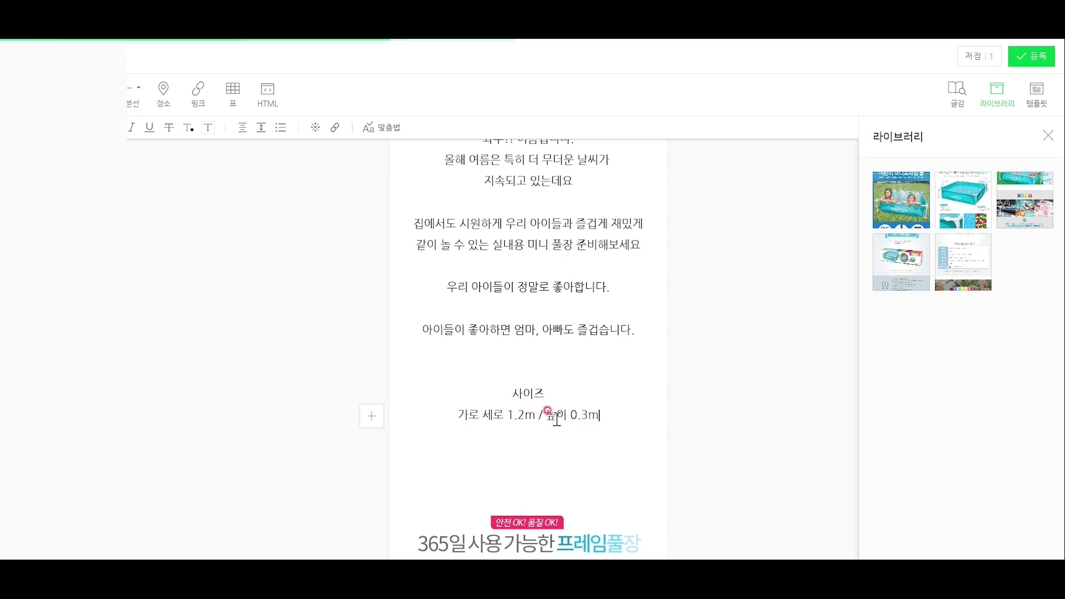
Make the two size lines bold and submit the finished detail description to the product form.
{"action": "scroll", "coordinate": [577, 333], "scroll_direction": "up", "scroll_amount": 1}
{"action": "scroll", "coordinate": [578, 357], "scroll_direction": "down", "scroll_amount": 2}
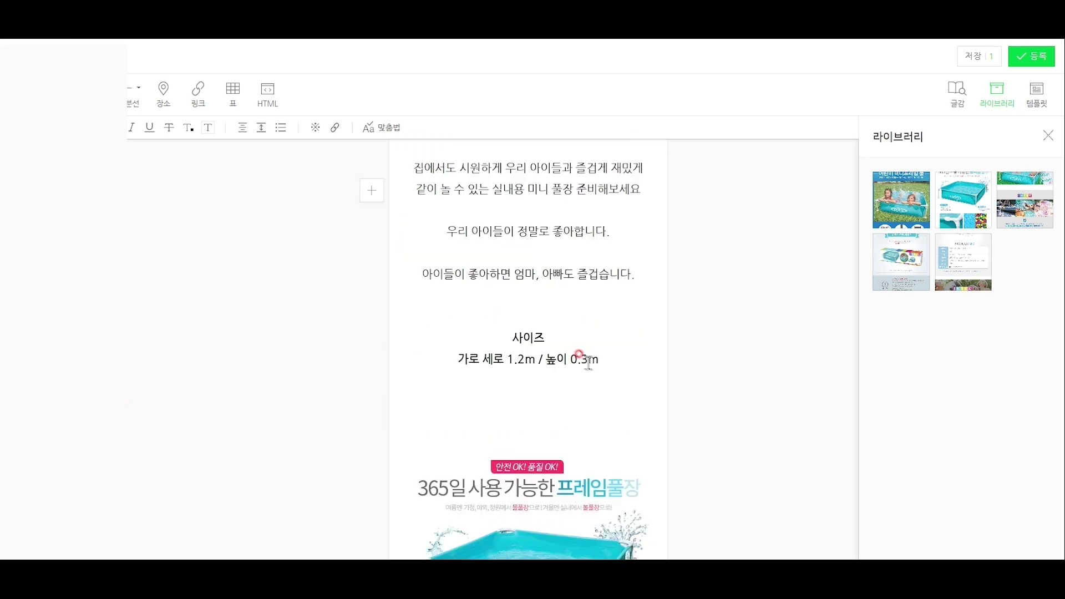
{"action": "scroll", "coordinate": [593, 332], "scroll_direction": "up", "scroll_amount": 2}
{"action": "scroll", "coordinate": [571, 427], "scroll_direction": "up", "scroll_amount": 2}
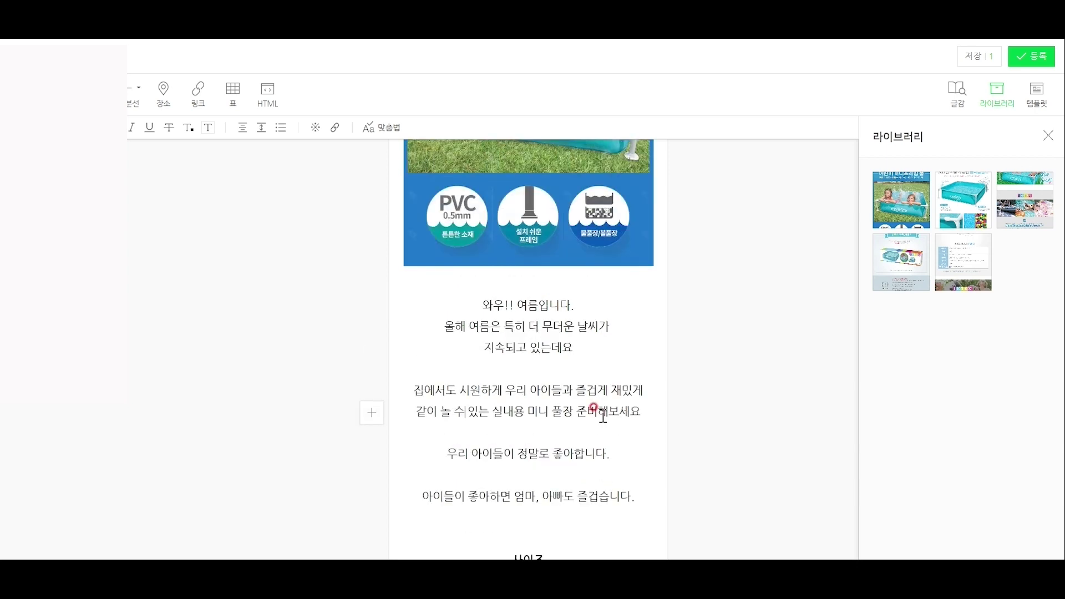
{"action": "left_click", "coordinate": [1032, 57]}
Review the product form from the sale price and discount through stock and product images to the detail description.
{"action": "scroll", "coordinate": [488, 340], "scroll_direction": "down", "scroll_amount": 2}
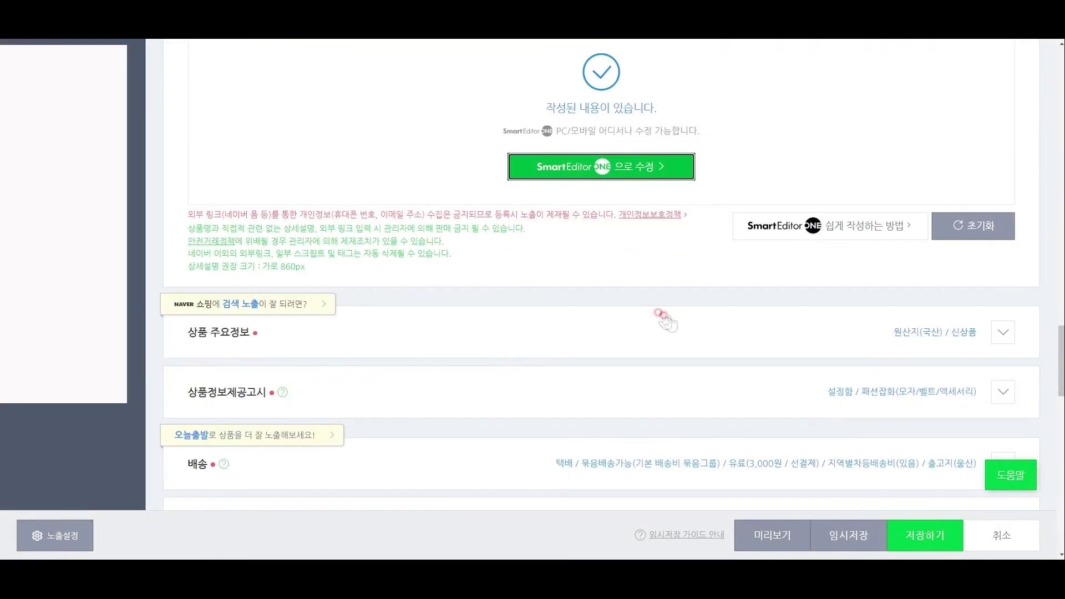
{"action": "scroll", "coordinate": [660, 314], "scroll_direction": "up", "scroll_amount": 2}
{"action": "scroll", "coordinate": [527, 321], "scroll_direction": "up", "scroll_amount": 10}
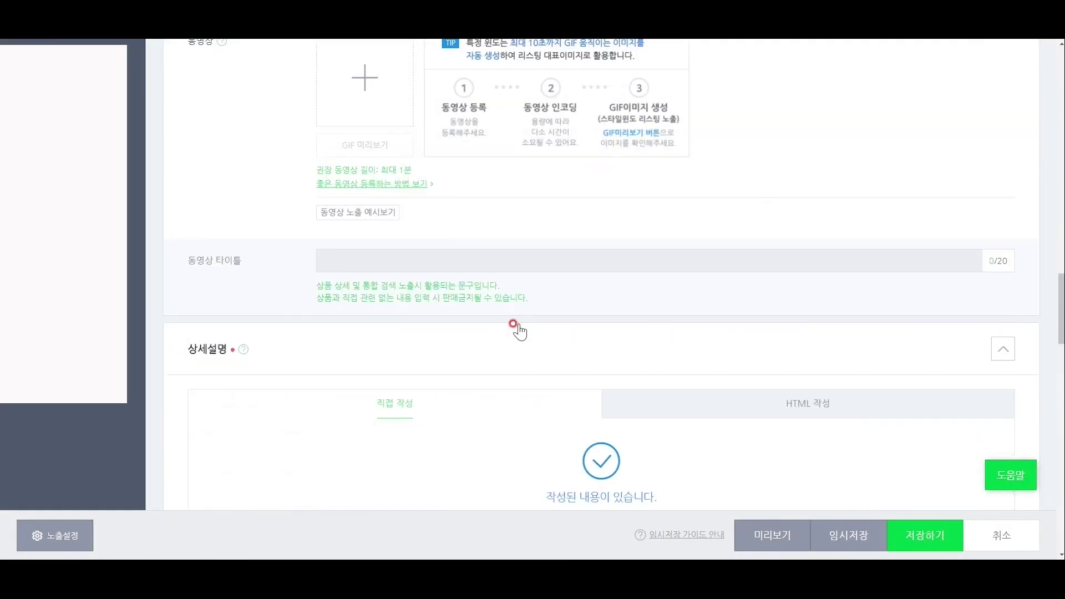
{"action": "scroll", "coordinate": [444, 267], "scroll_direction": "down", "scroll_amount": 5}
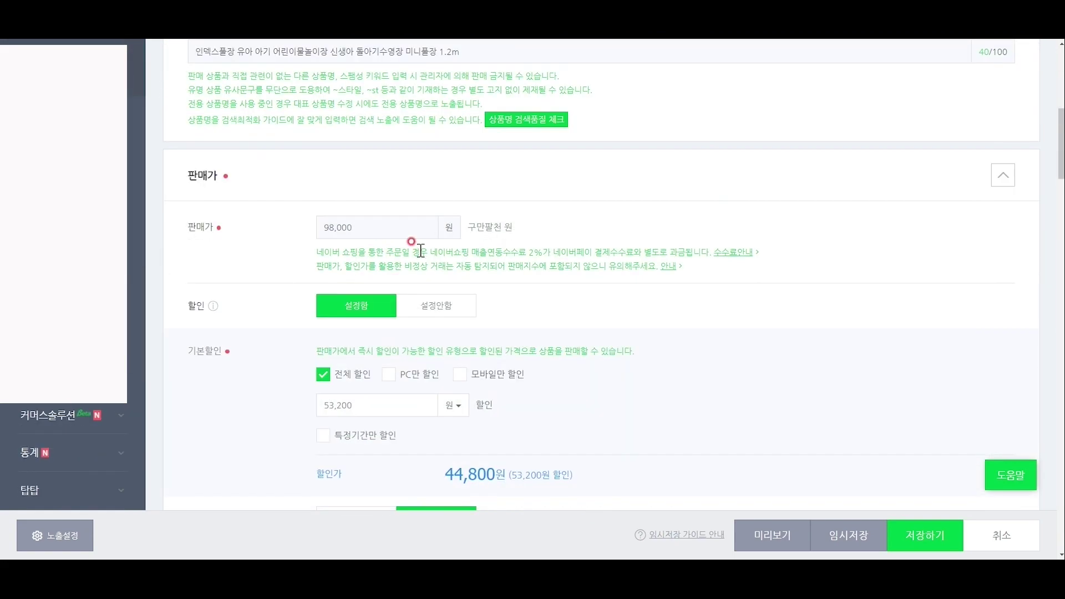
{"action": "scroll", "coordinate": [393, 255], "scroll_direction": "up", "scroll_amount": 5}
{"action": "scroll", "coordinate": [361, 183], "scroll_direction": "down", "scroll_amount": 6}
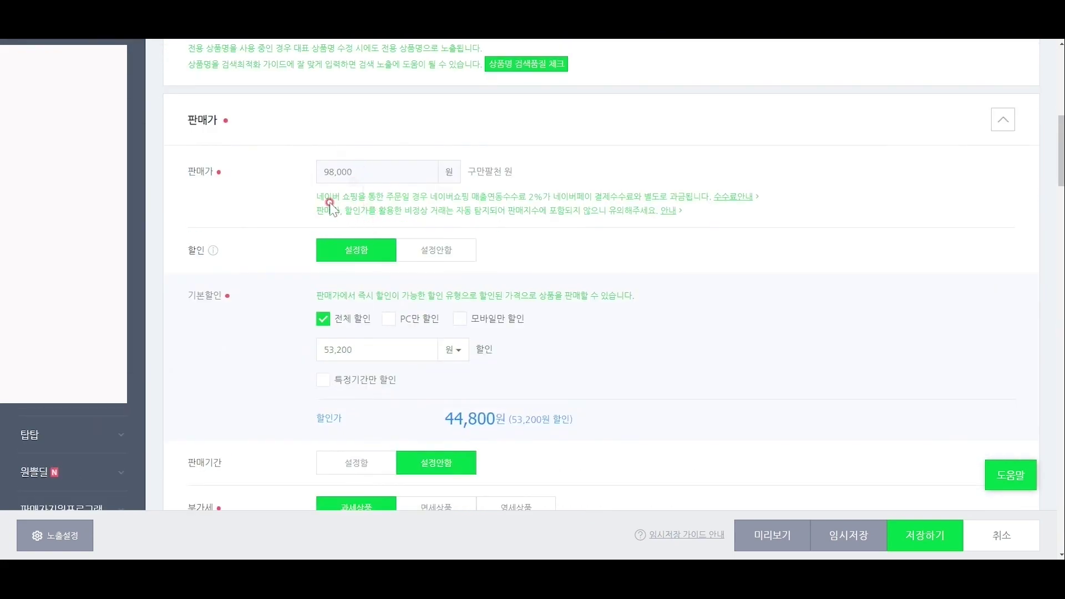
{"action": "scroll", "coordinate": [378, 216], "scroll_direction": "down", "scroll_amount": 10}
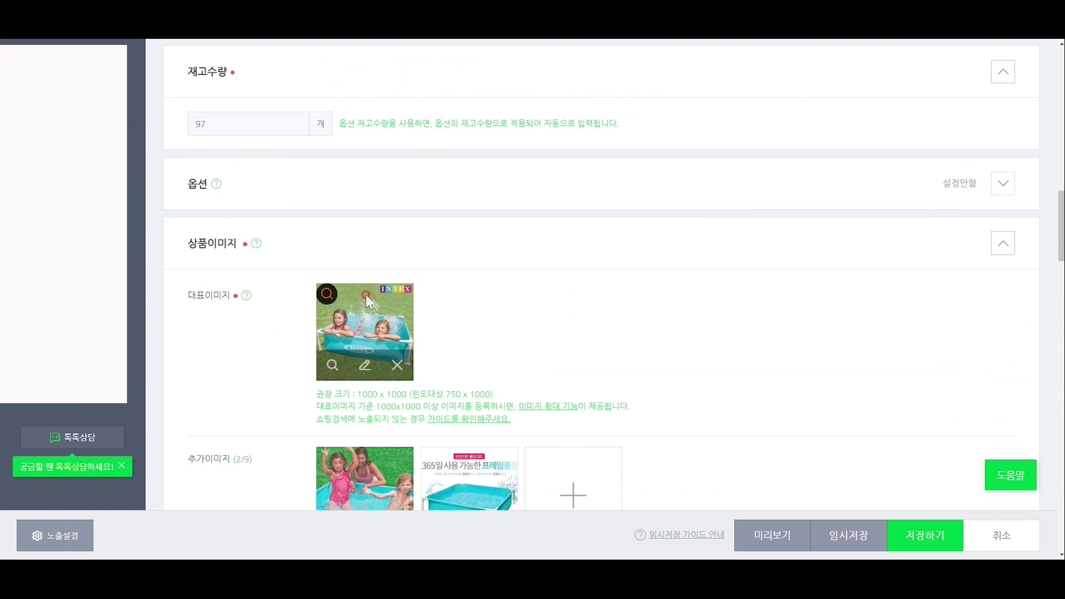
{"action": "scroll", "coordinate": [365, 294], "scroll_direction": "down", "scroll_amount": 3}
{"action": "scroll", "coordinate": [380, 182], "scroll_direction": "down", "scroll_amount": 6}
{"action": "scroll", "coordinate": [380, 183], "scroll_direction": "down", "scroll_amount": 7}
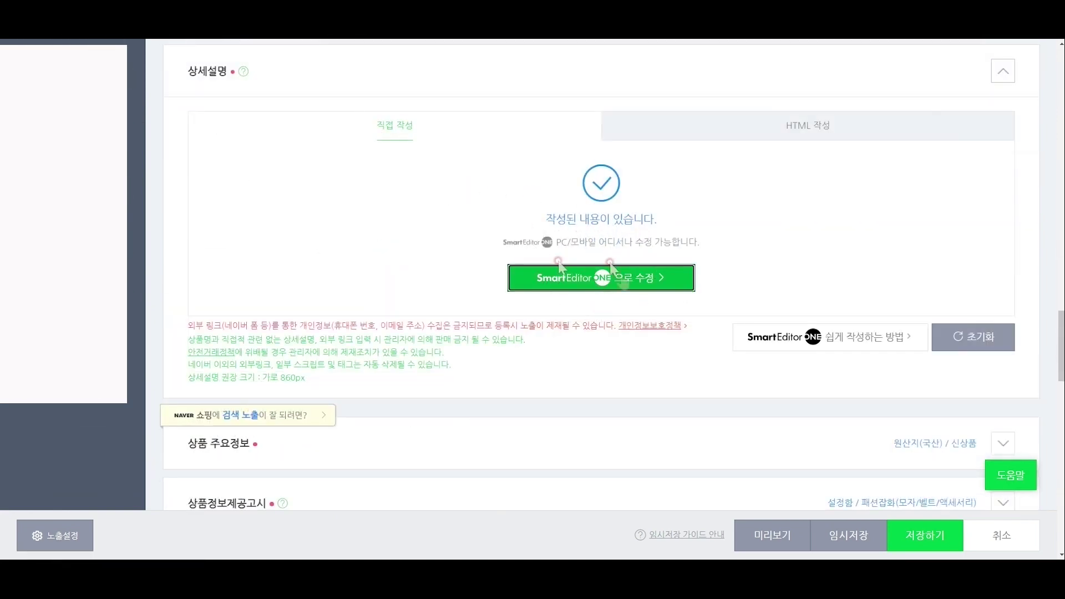
Recheck the form's delivery and return sections, category, product name, pricing, and main and additional images.
{"action": "scroll", "coordinate": [617, 242], "scroll_direction": "up", "scroll_amount": 15}
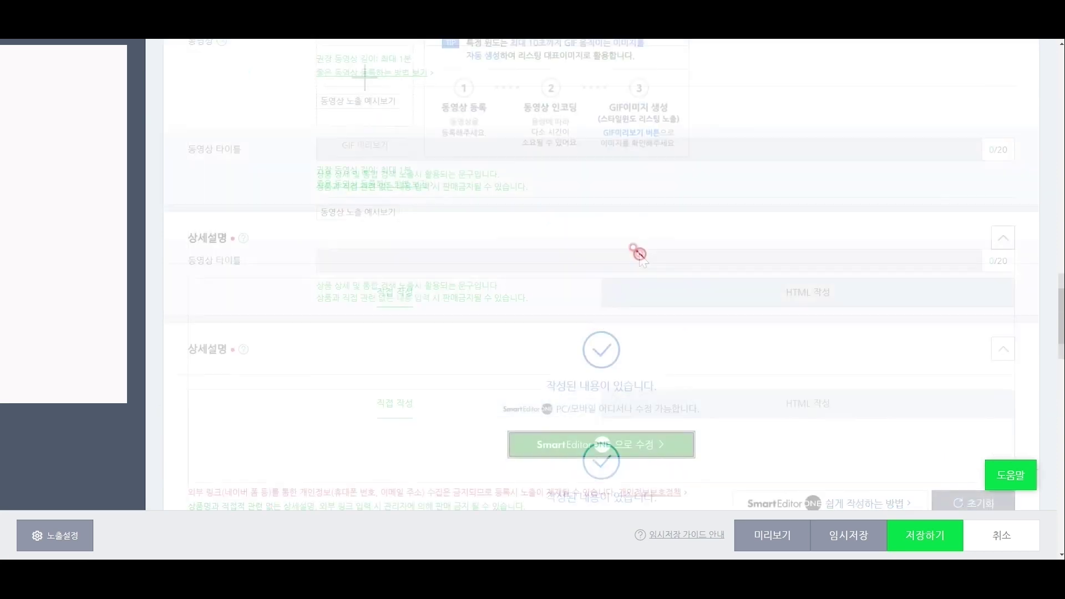
{"action": "scroll", "coordinate": [638, 246], "scroll_direction": "up", "scroll_amount": 5}
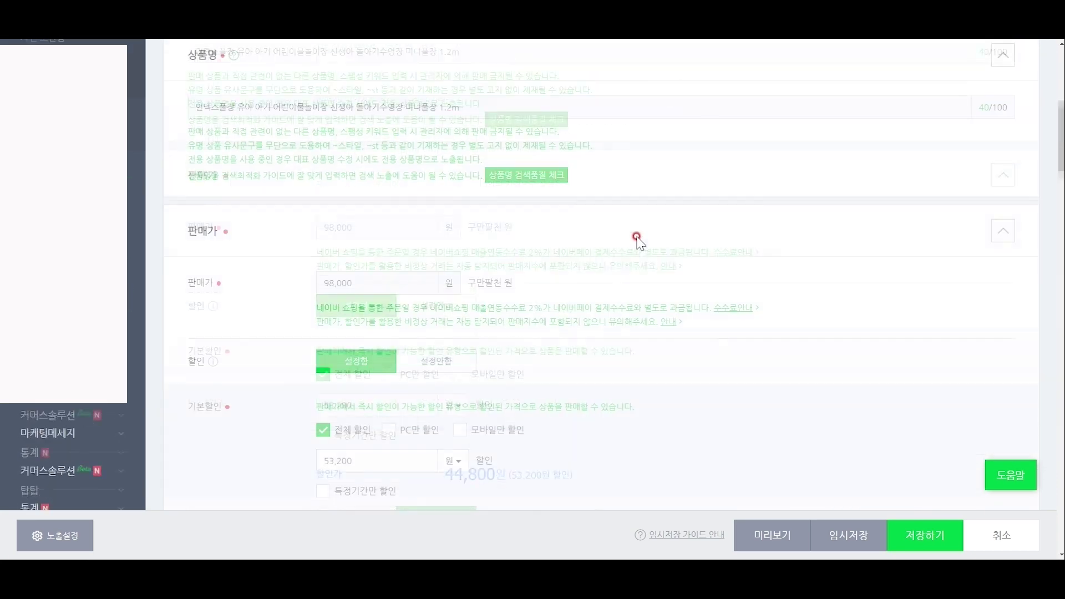
{"action": "scroll", "coordinate": [635, 239], "scroll_direction": "down", "scroll_amount": 17}
{"action": "scroll", "coordinate": [631, 236], "scroll_direction": "down", "scroll_amount": 10}
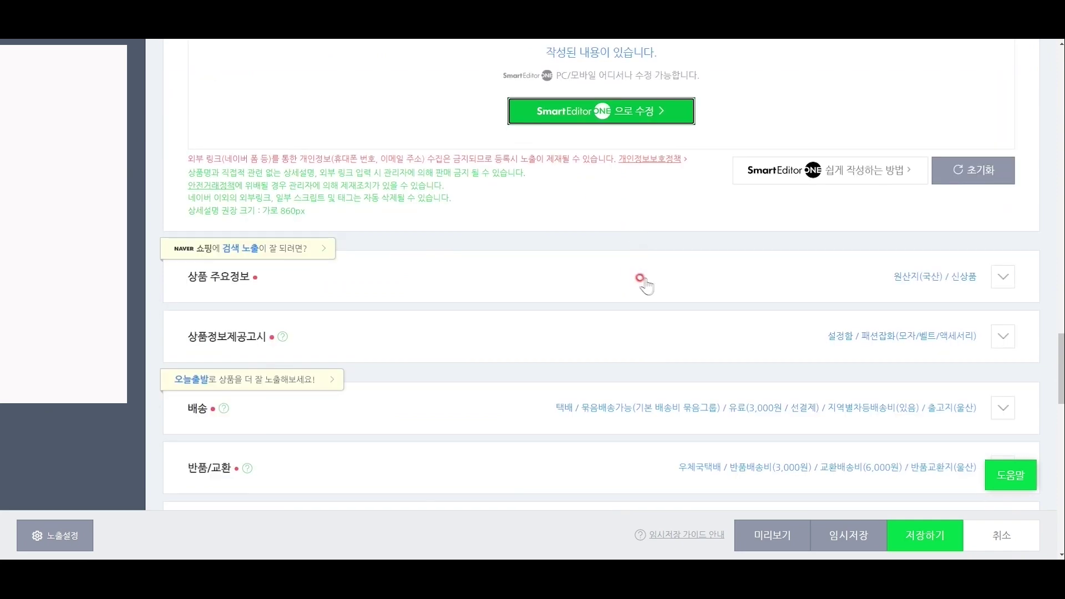
{"action": "scroll", "coordinate": [633, 277], "scroll_direction": "up", "scroll_amount": 12}
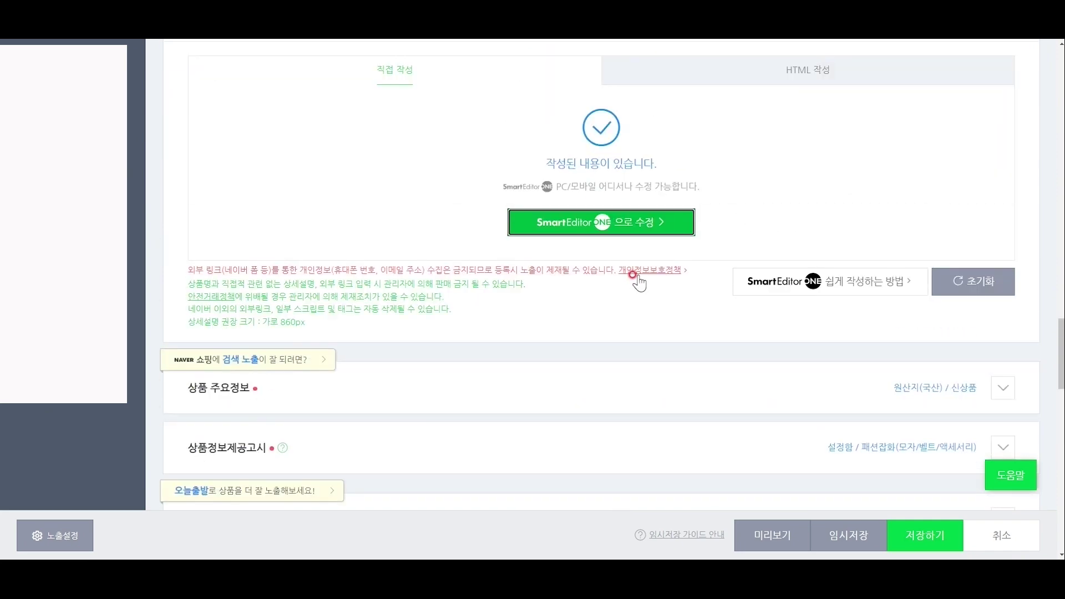
{"action": "scroll", "coordinate": [582, 239], "scroll_direction": "up", "scroll_amount": 10}
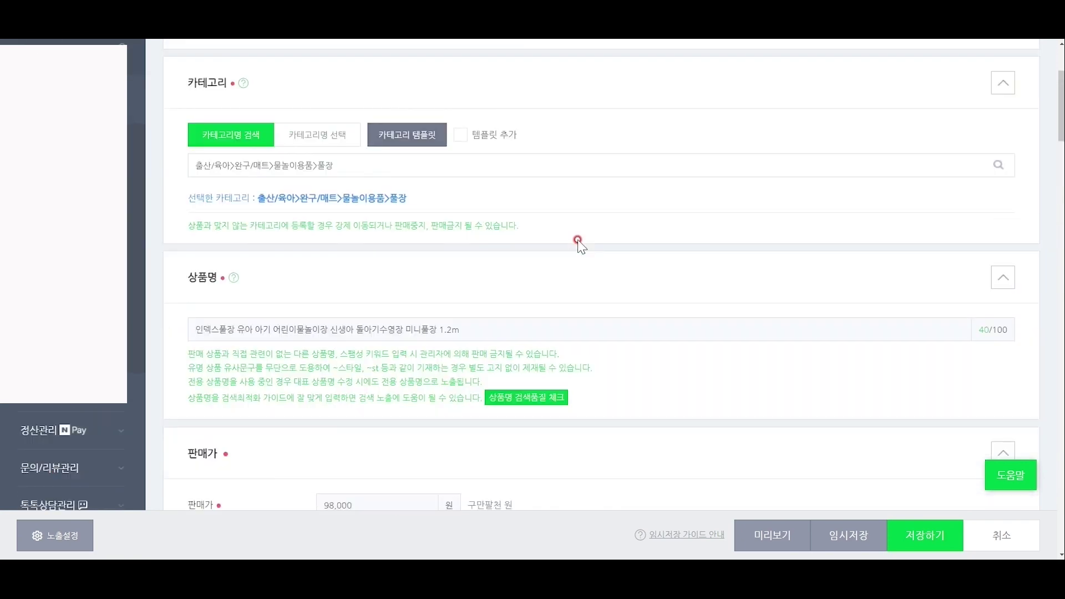
{"action": "scroll", "coordinate": [439, 316], "scroll_direction": "down", "scroll_amount": 5}
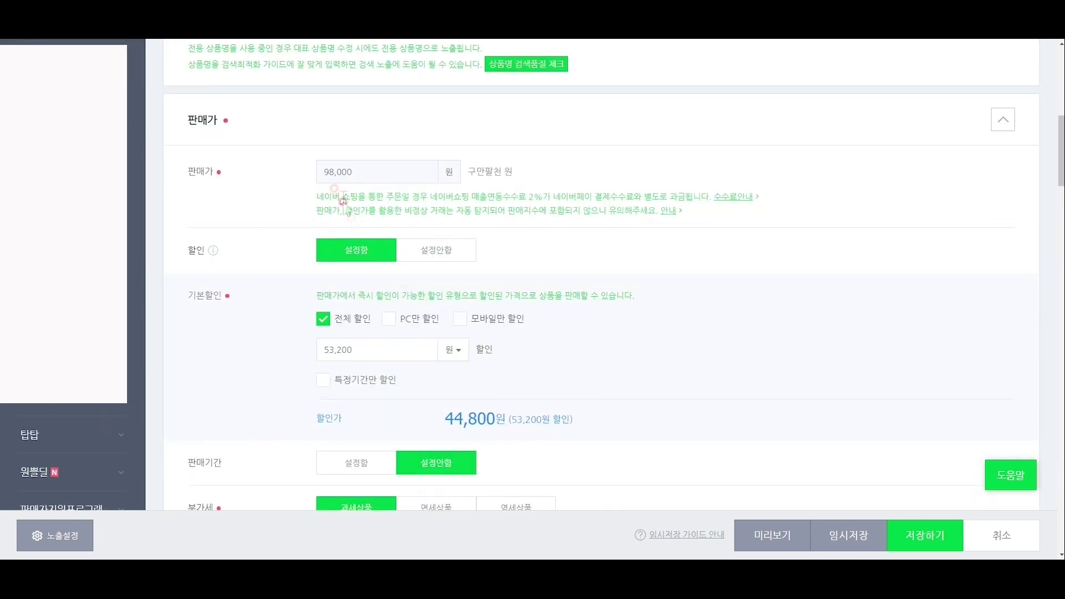
{"action": "scroll", "coordinate": [385, 179], "scroll_direction": "down", "scroll_amount": 10}
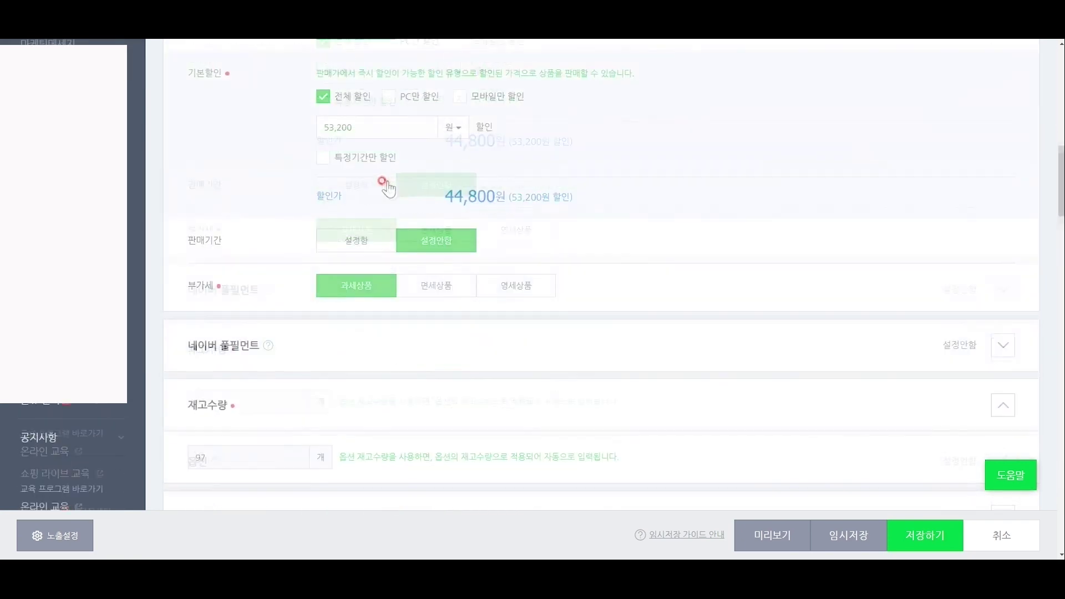
{"action": "scroll", "coordinate": [385, 317], "scroll_direction": "down", "scroll_amount": 2}
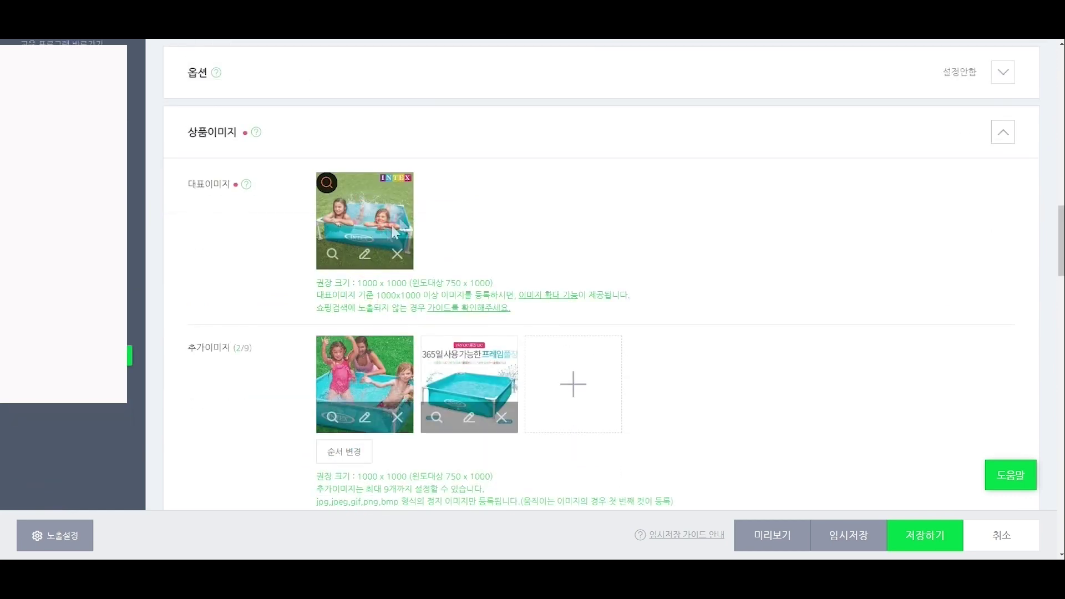
{"action": "scroll", "coordinate": [388, 224], "scroll_direction": "down", "scroll_amount": 3}
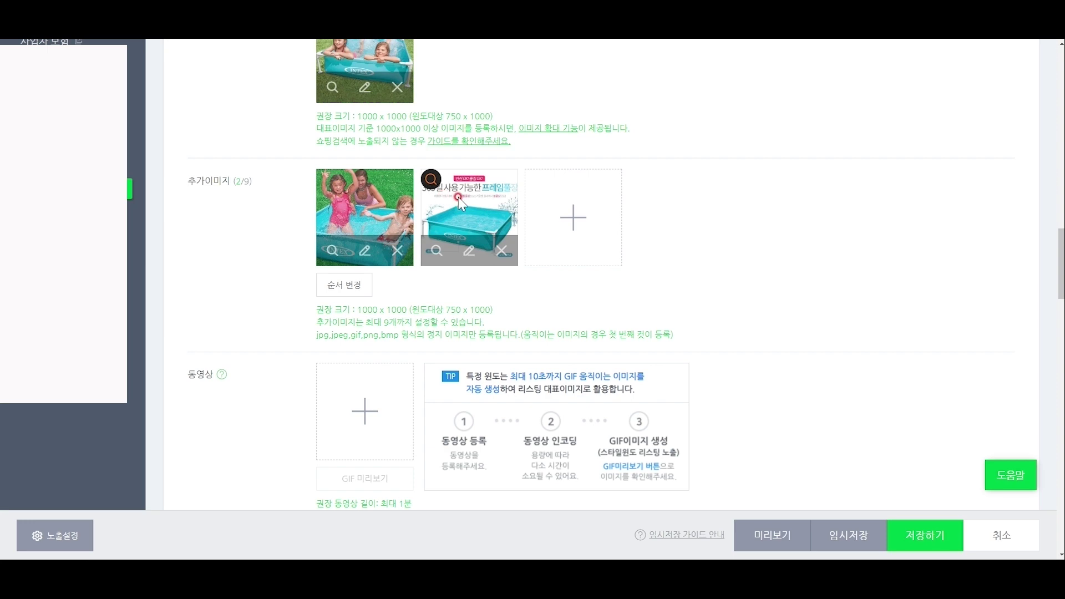
Expand the main product information section (상품 주요정보) below the detail description.
{"action": "scroll", "coordinate": [466, 207], "scroll_direction": "down", "scroll_amount": 15}
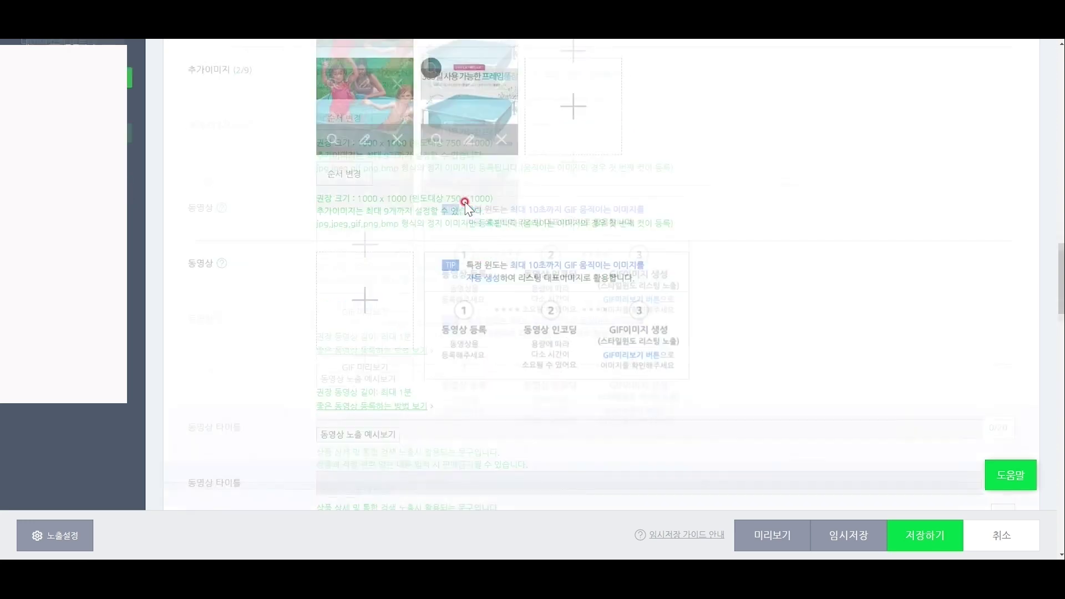
{"action": "scroll", "coordinate": [560, 200], "scroll_direction": "down", "scroll_amount": 2}
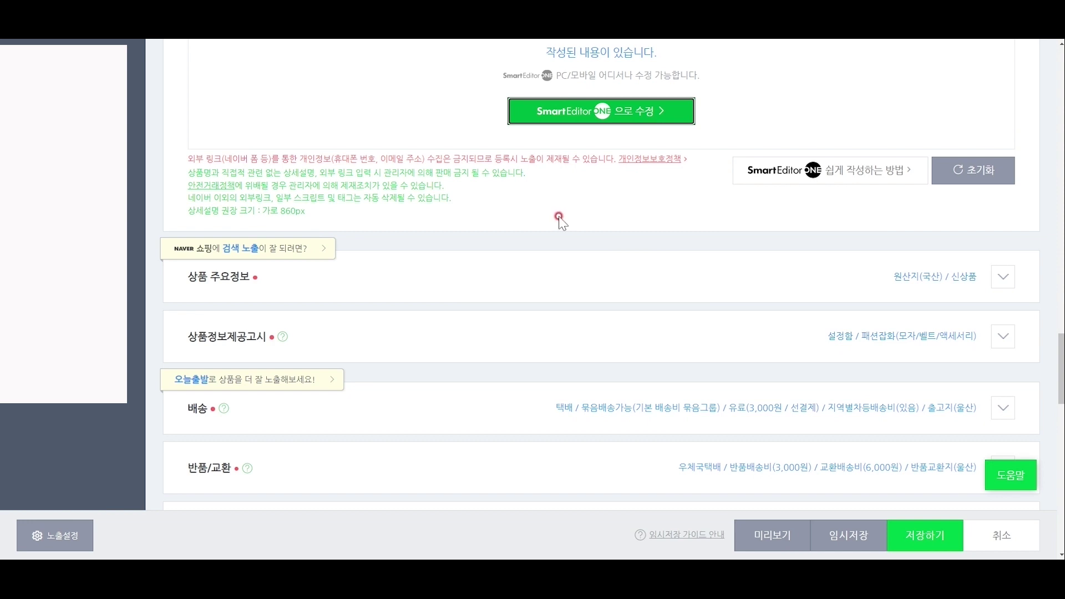
{"action": "scroll", "coordinate": [561, 219], "scroll_direction": "down", "scroll_amount": 1}
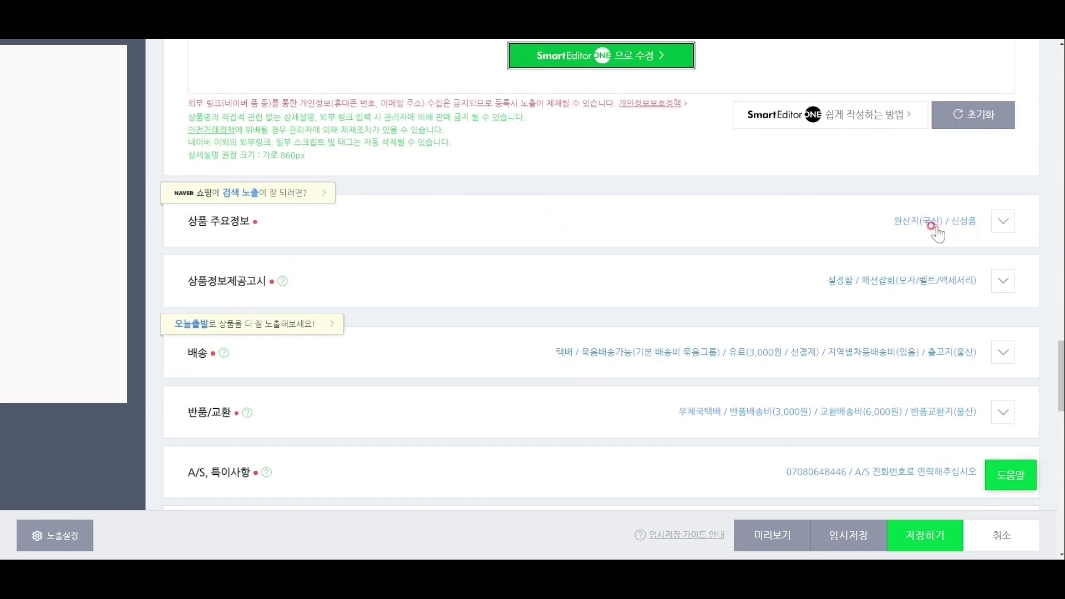
{"action": "left_click", "coordinate": [1001, 221]}
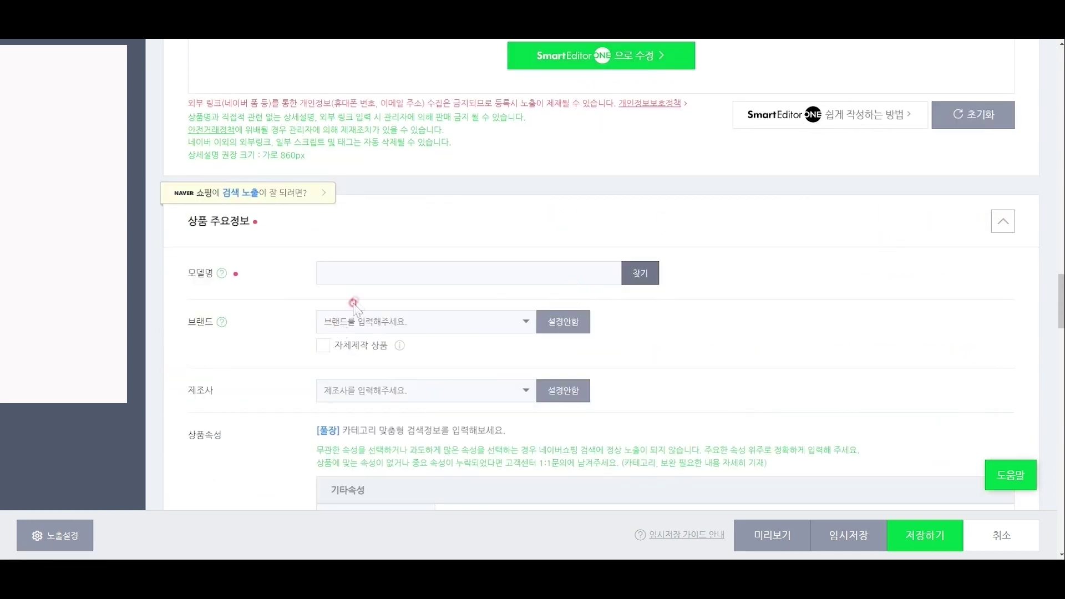
{"action": "scroll", "coordinate": [466, 270], "scroll_direction": "down", "scroll_amount": 1}
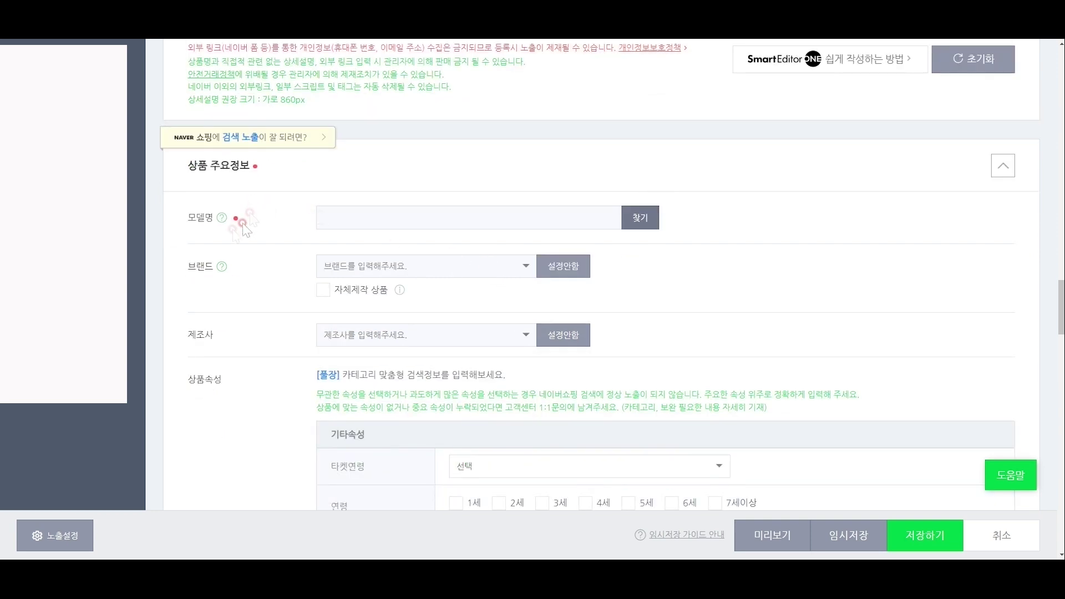
Set the model name to "인텍스 57173", copying the model number from the title on the supplier's product page.
{"action": "left_click", "coordinate": [388, 210]}
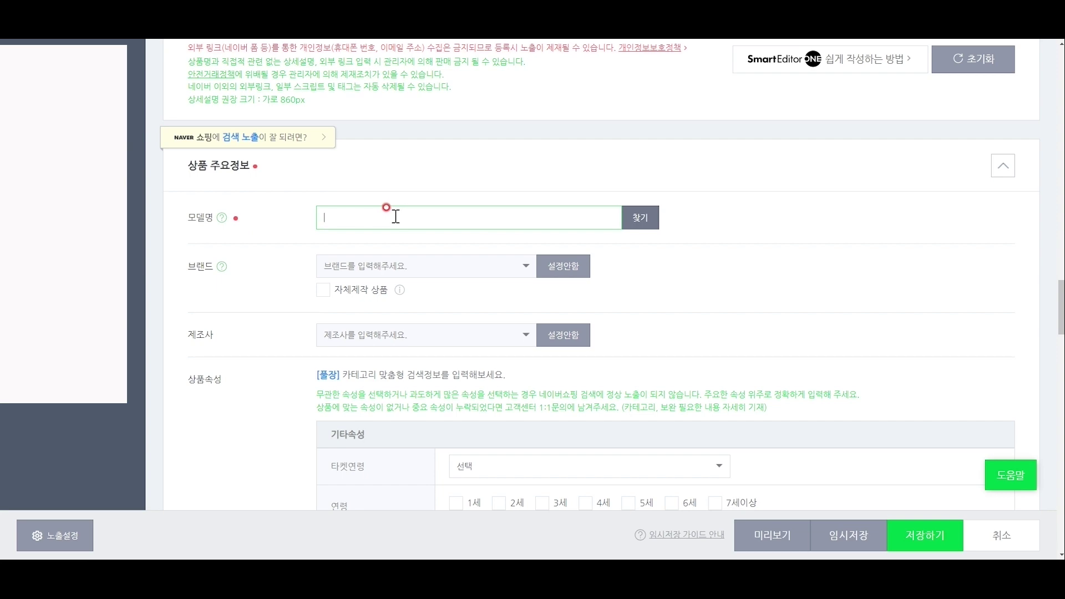
{"action": "key", "text": "alt+Tab"}
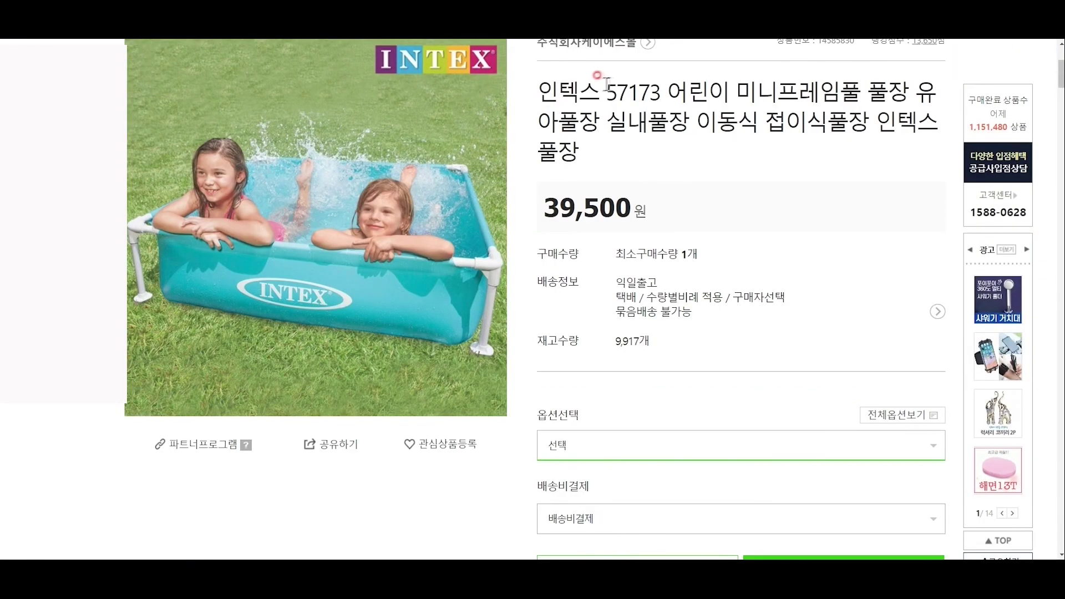
{"action": "left_click_drag", "start_coordinate": [606, 90], "coordinate": [660, 90]}
{"action": "key", "text": "ctrl+c"}
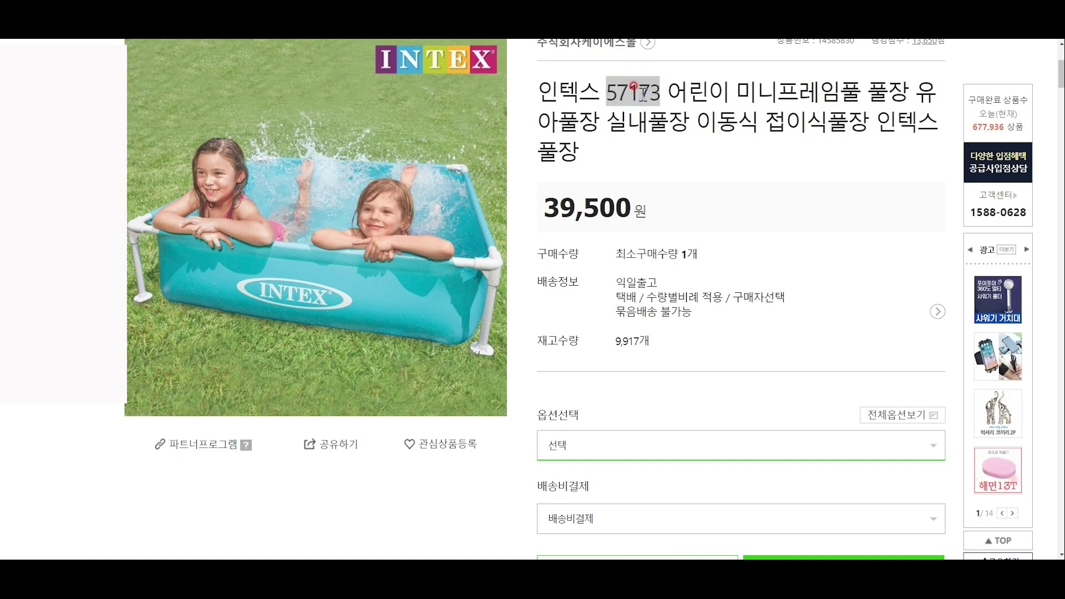
{"action": "key", "text": "alt+Tab"}
{"action": "key", "text": "ctrl+v"}
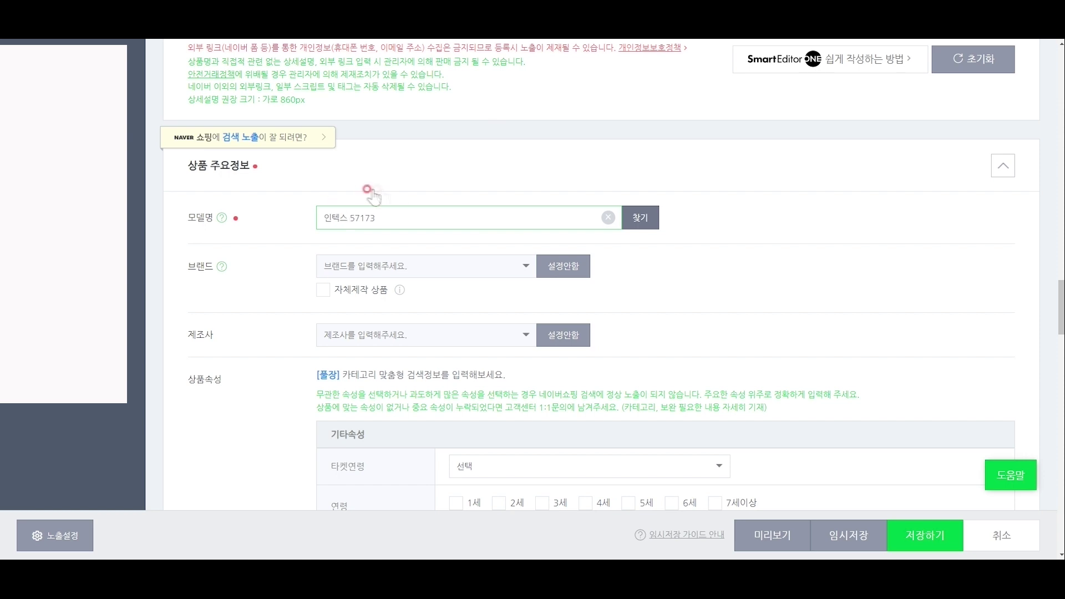
Set both the brand and the manufacturer to 인텍스.
{"action": "left_click", "coordinate": [413, 262]}
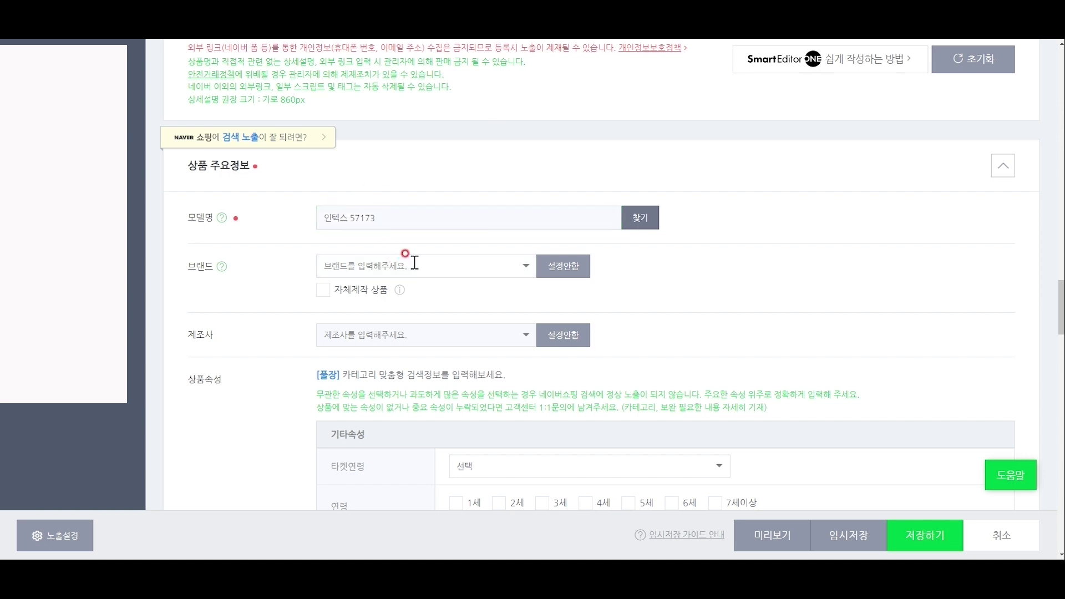
{"action": "type", "text": "인텍스"}
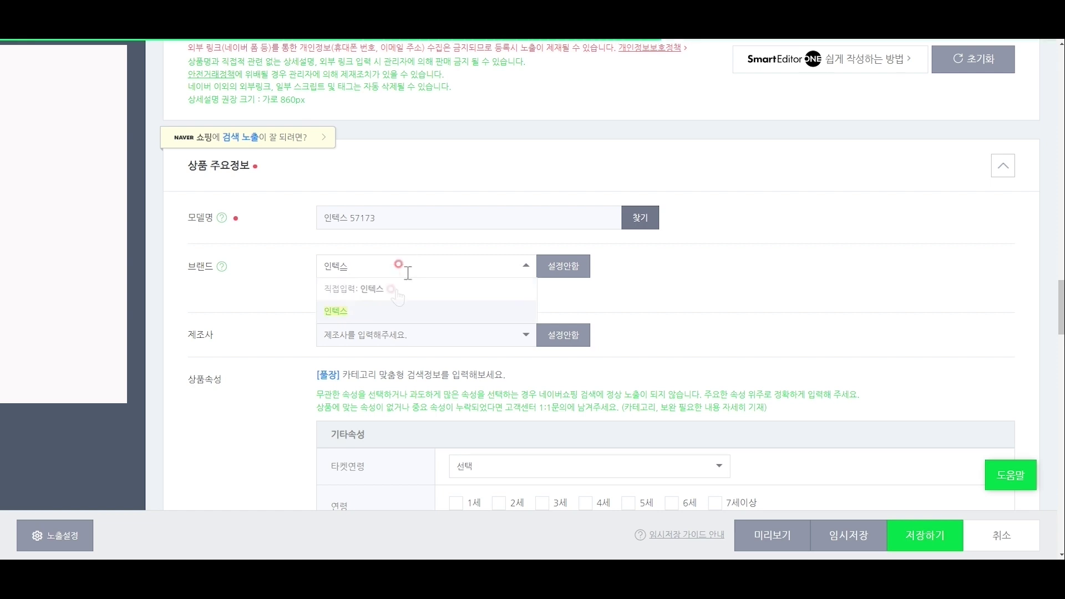
{"action": "left_click", "coordinate": [350, 308]}
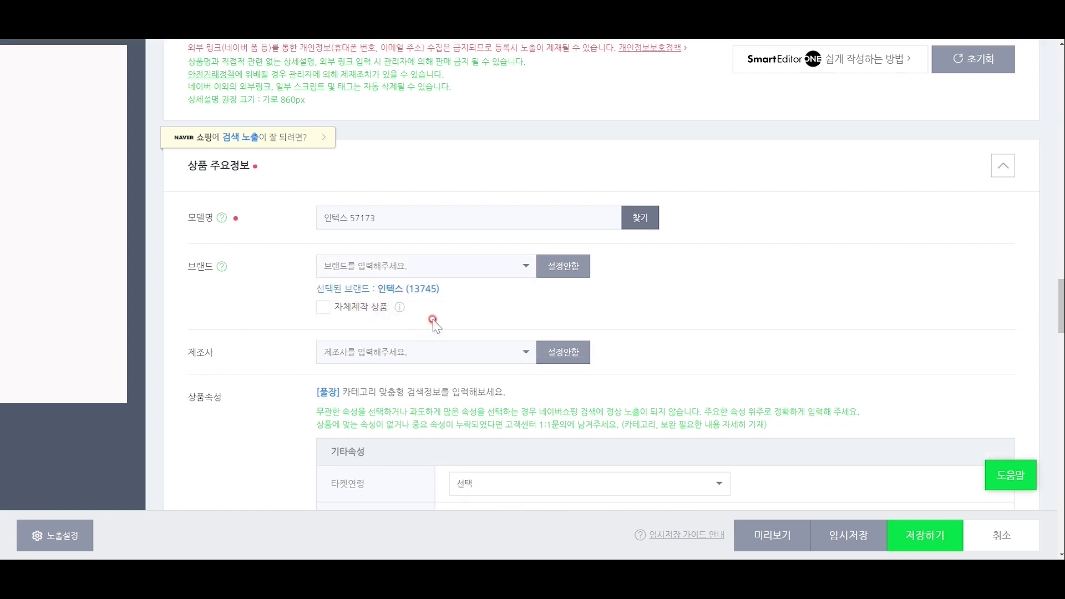
{"action": "left_click", "coordinate": [397, 350]}
{"action": "type", "text": "인테"}
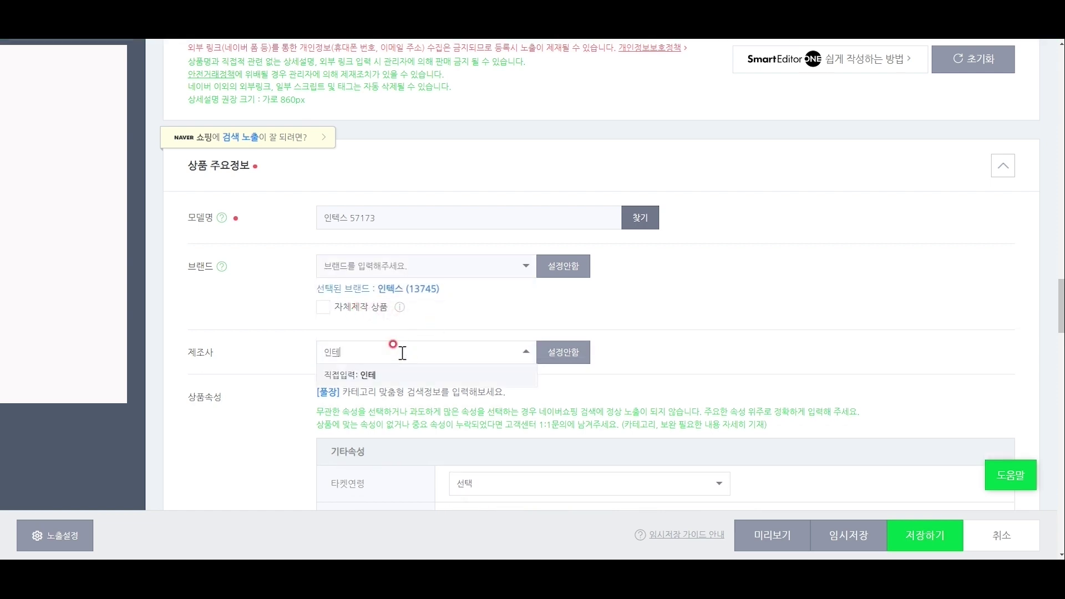
{"action": "type", "text": "텍스"}
{"action": "left_click", "coordinate": [348, 395]}
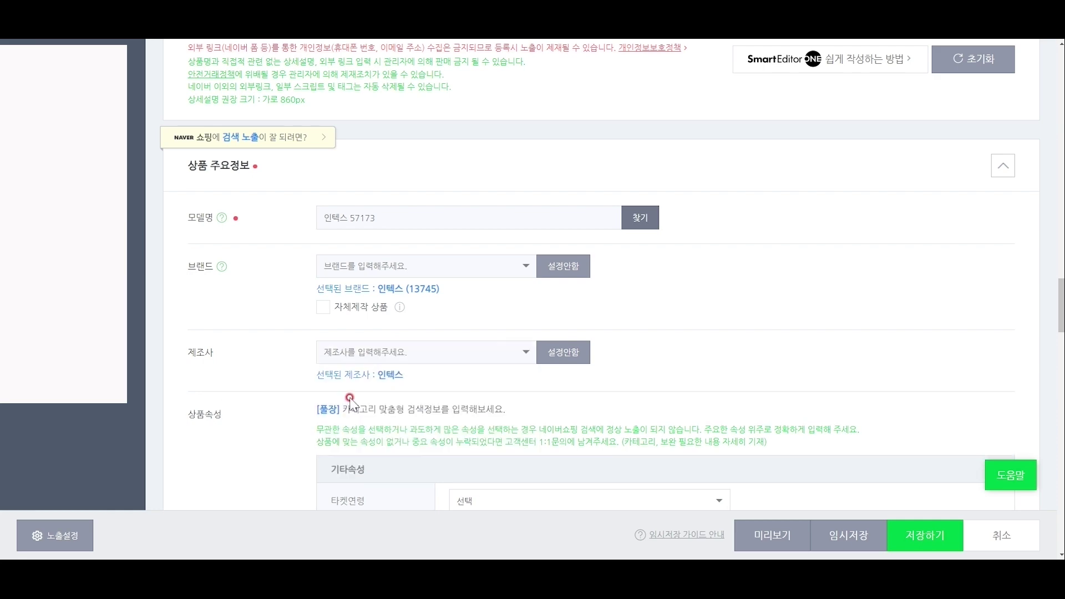
Set the target age attribute to 키즈 and select every age from 1세 to 7세이상.
{"action": "scroll", "coordinate": [379, 386], "scroll_direction": "down", "scroll_amount": 3}
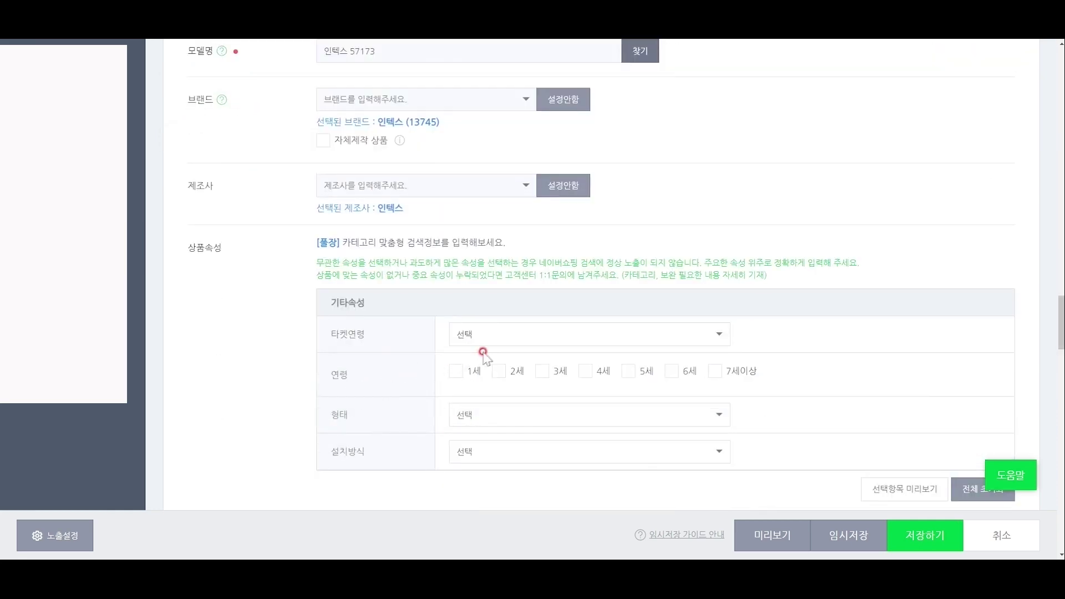
{"action": "scroll", "coordinate": [483, 355], "scroll_direction": "down", "scroll_amount": 2}
{"action": "left_click", "coordinate": [566, 222]}
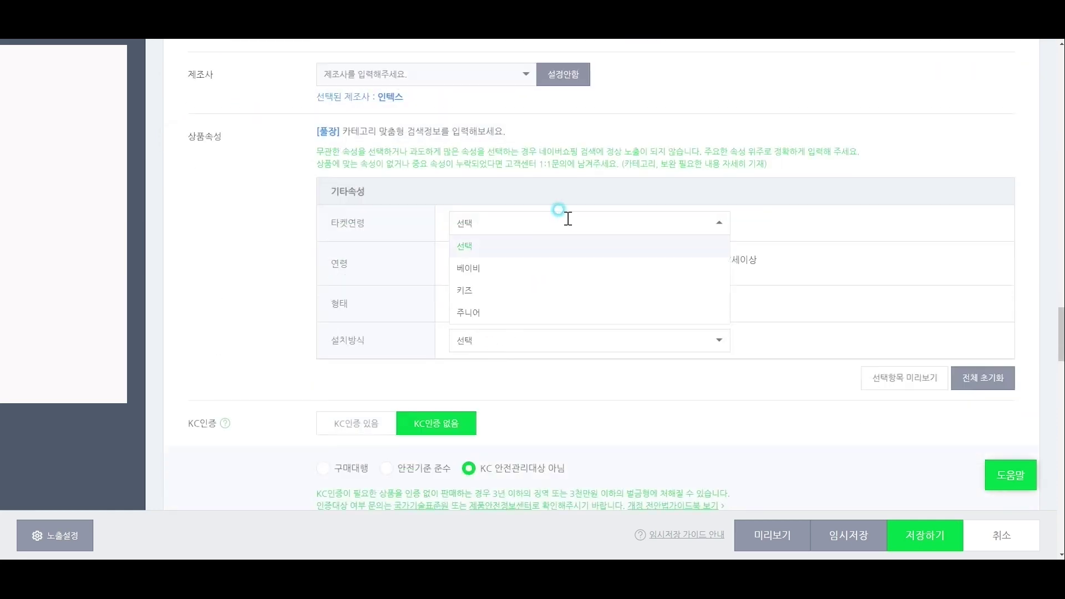
{"action": "left_click", "coordinate": [510, 292]}
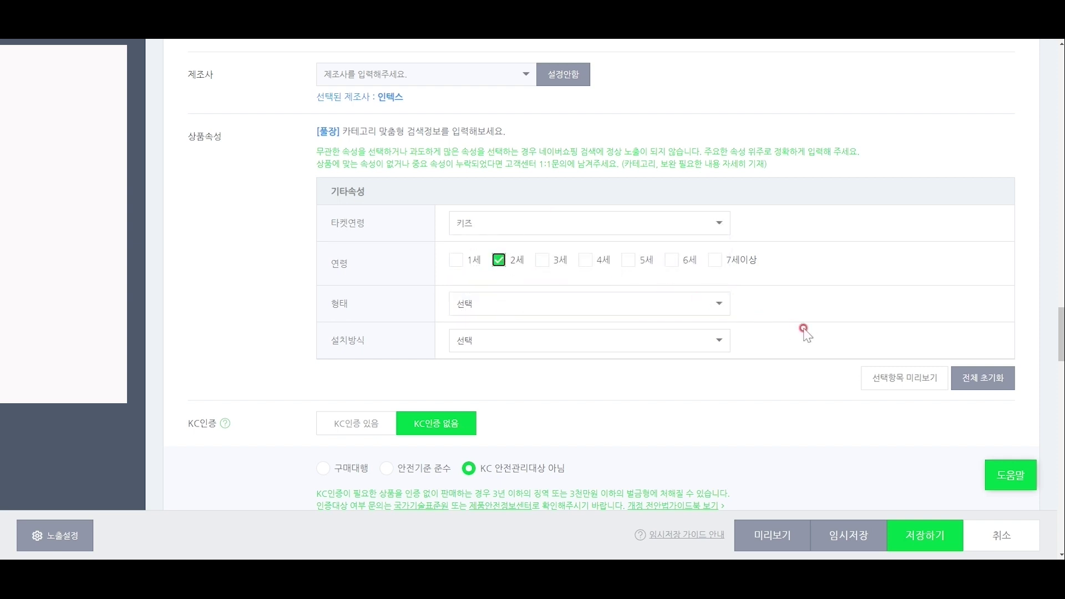
{"action": "left_click", "coordinate": [453, 261]}
{"action": "left_click", "coordinate": [543, 262]}
{"action": "left_click", "coordinate": [587, 262]}
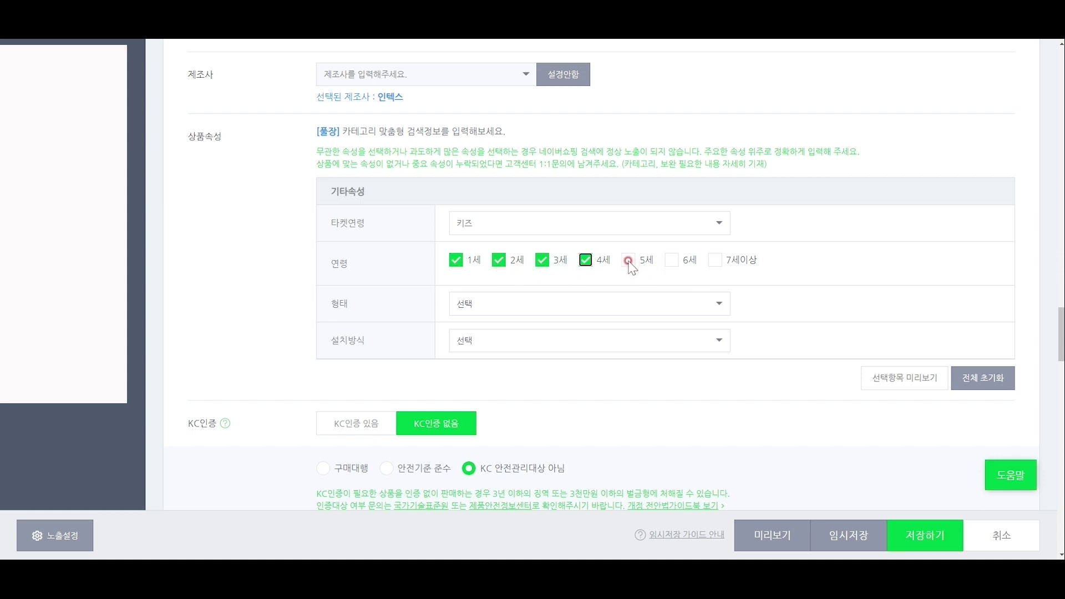
{"action": "left_click", "coordinate": [630, 262]}
{"action": "left_click", "coordinate": [673, 262]}
{"action": "left_click", "coordinate": [715, 262]}
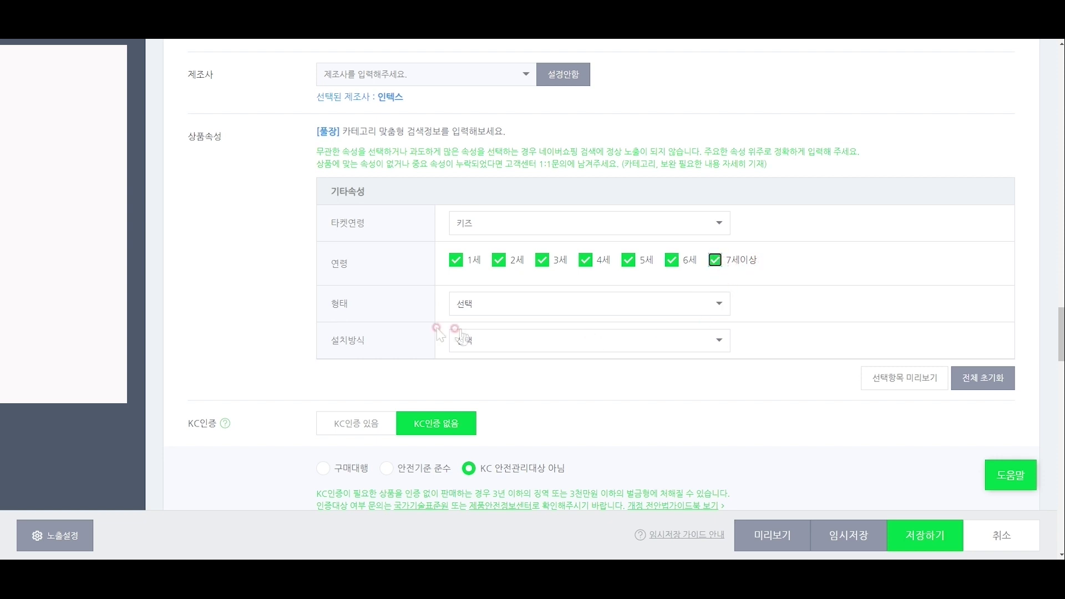
Set the pool's shape attribute to 사각형 and its installation method to 공기주입형.
{"action": "left_click", "coordinate": [524, 304]}
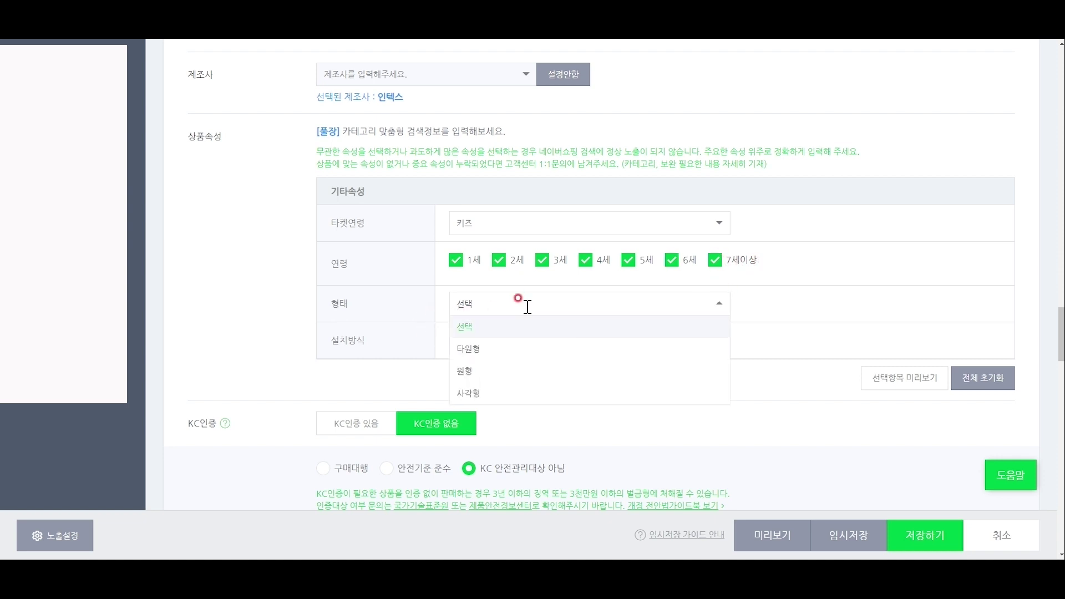
{"action": "left_click", "coordinate": [478, 391]}
{"action": "left_click", "coordinate": [506, 340]}
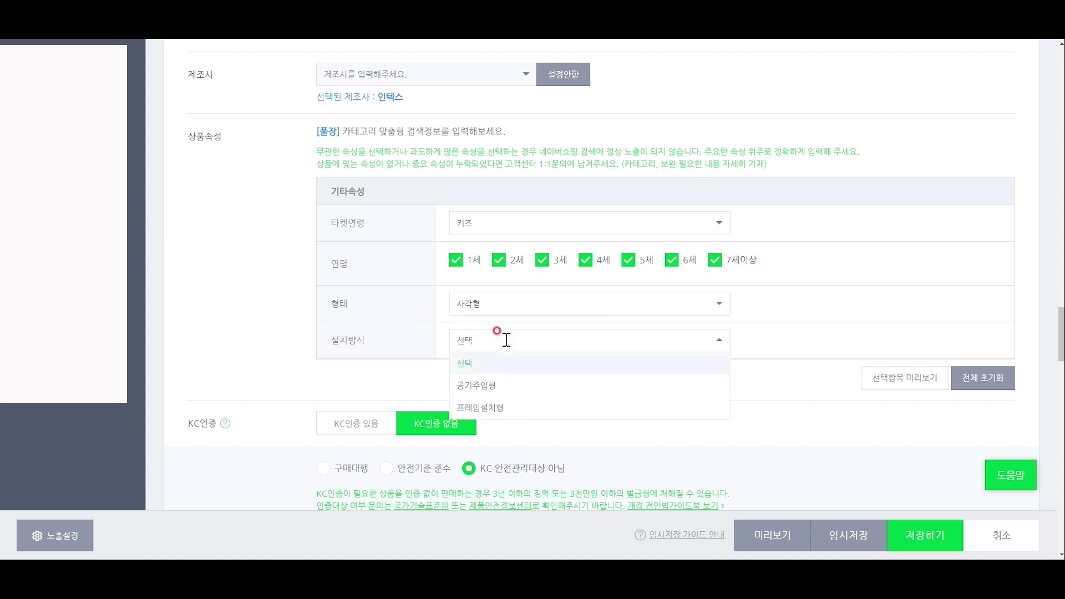
{"action": "left_click", "coordinate": [496, 388]}
Mark the product as having KC certification and choose [어린이제품]공급자적합성확인_국가인증 as the children's product certification.
{"action": "scroll", "coordinate": [602, 373], "scroll_direction": "down", "scroll_amount": 3}
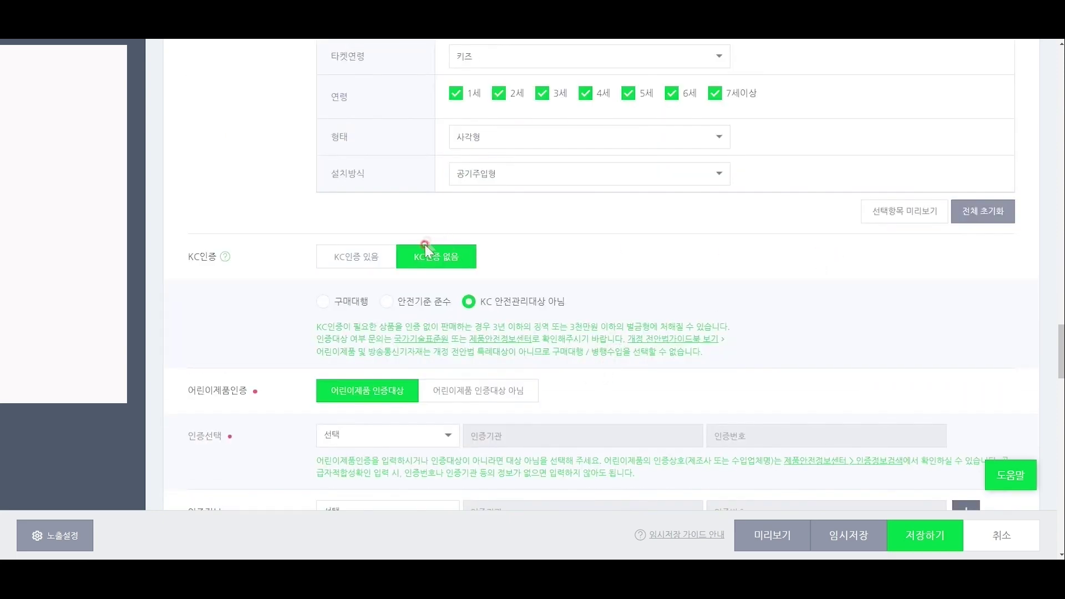
{"action": "left_click", "coordinate": [370, 259]}
{"action": "scroll", "coordinate": [483, 272], "scroll_direction": "down", "scroll_amount": 2}
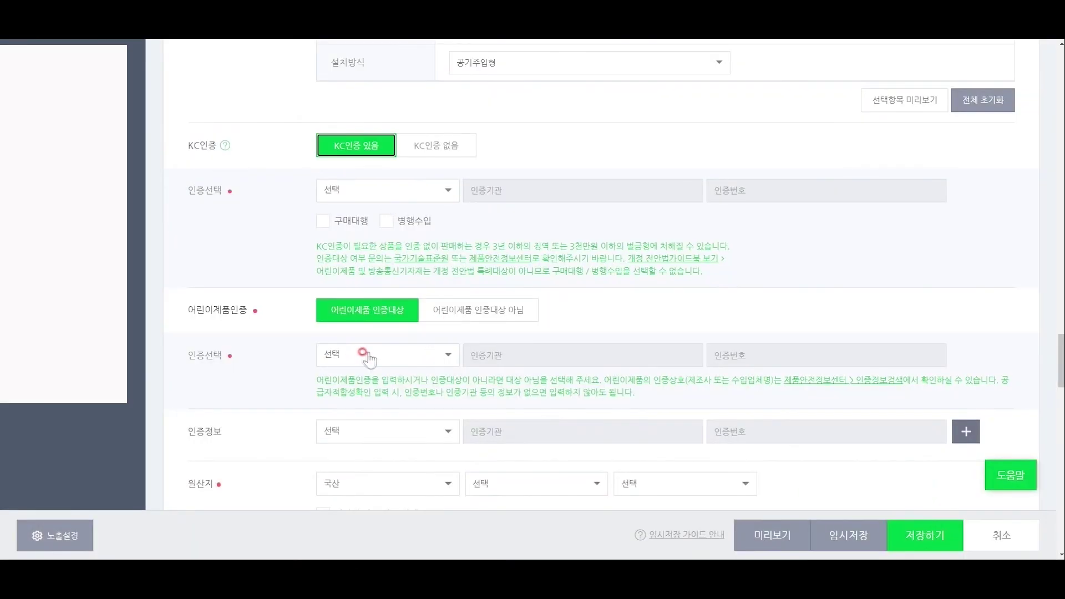
{"action": "left_click", "coordinate": [367, 358]}
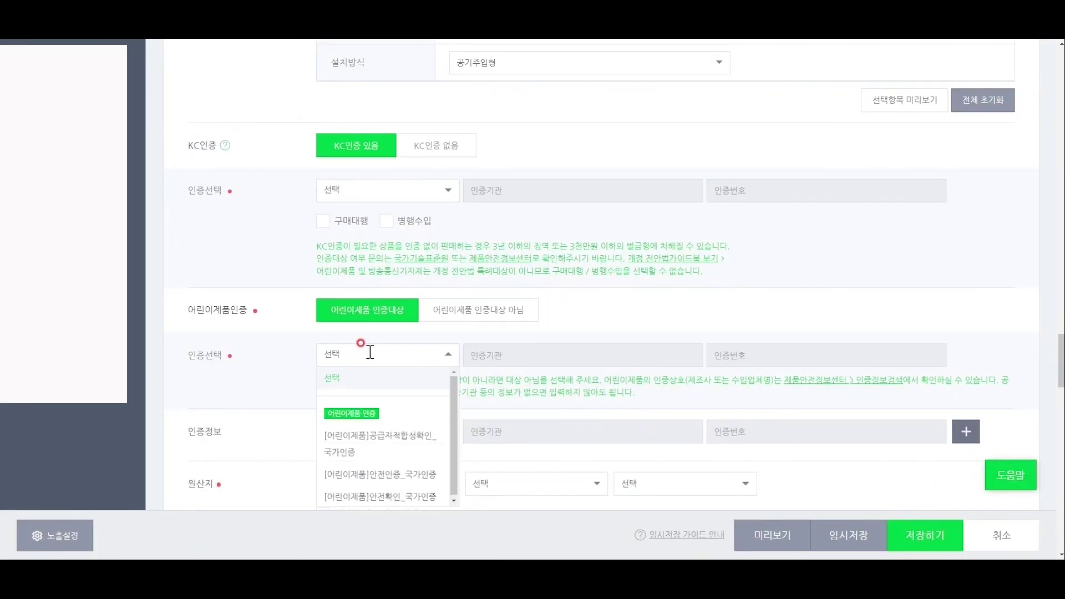
{"action": "scroll", "coordinate": [369, 350], "scroll_direction": "down", "scroll_amount": 2}
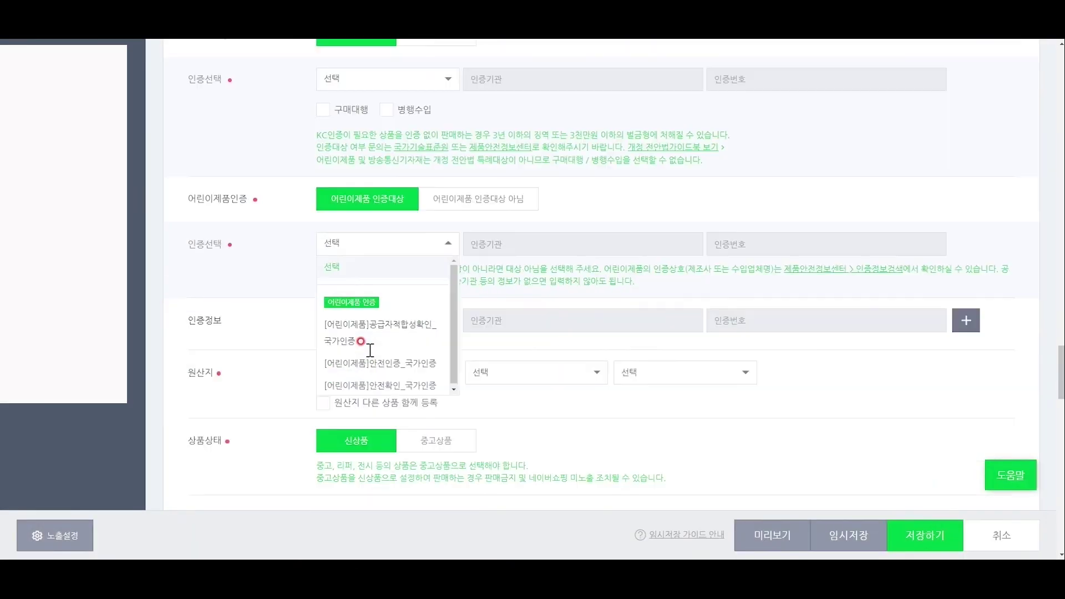
{"action": "left_click", "coordinate": [413, 335]}
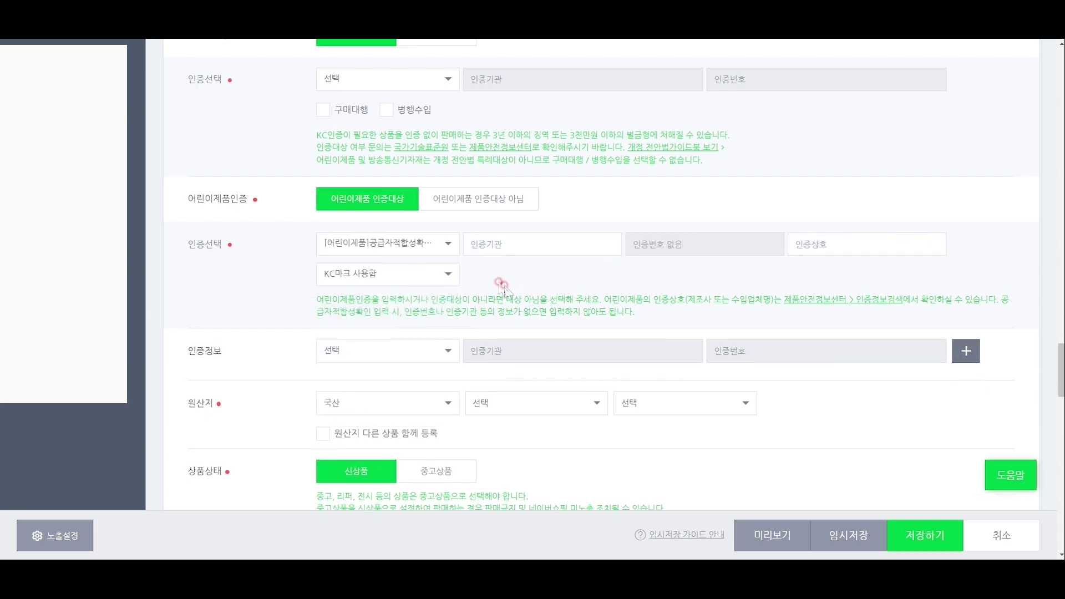
Try [어린이제품]안전인증_국가인증 as the children's product certification and return to [어린이제품]공급자적합성확인_국가인증.
{"action": "scroll", "coordinate": [521, 281], "scroll_direction": "down", "scroll_amount": 2}
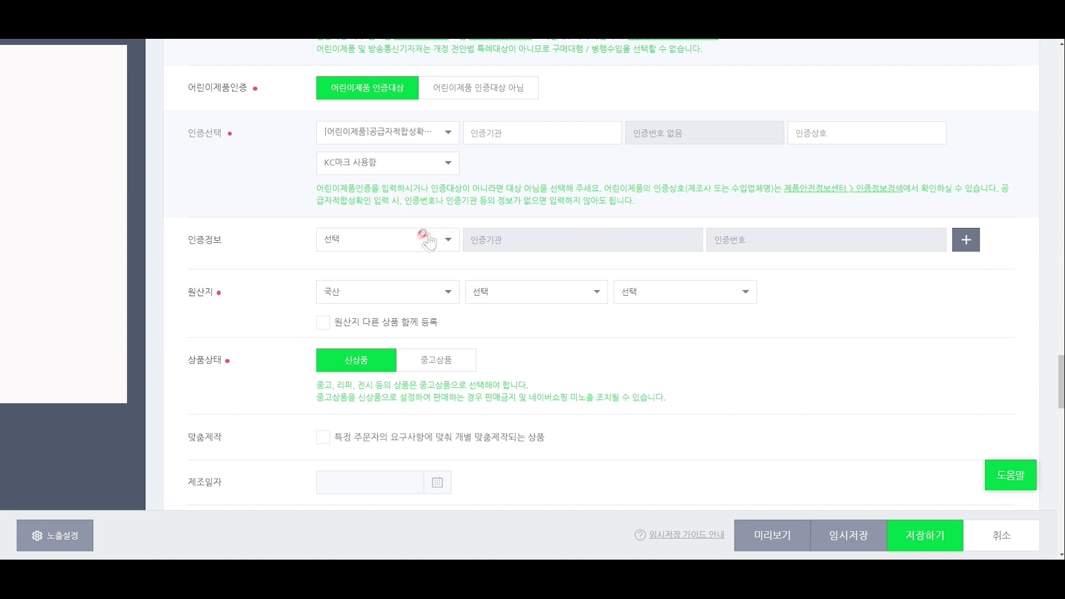
{"action": "left_click", "coordinate": [414, 132]}
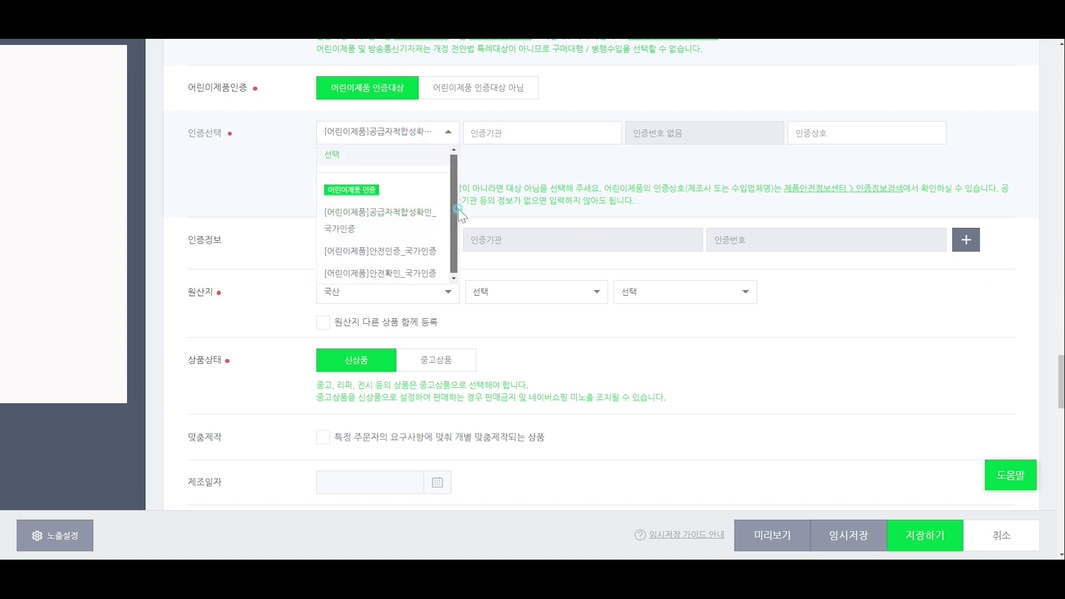
{"action": "scroll", "coordinate": [450, 239], "scroll_direction": "down", "scroll_amount": 1}
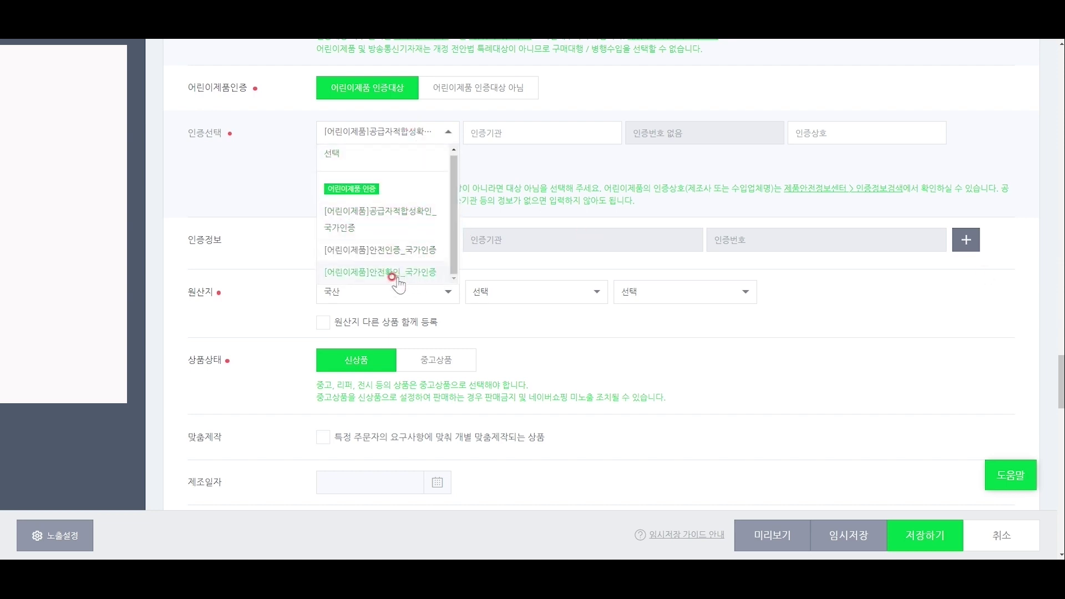
{"action": "left_click", "coordinate": [435, 244]}
{"action": "left_click", "coordinate": [391, 133]}
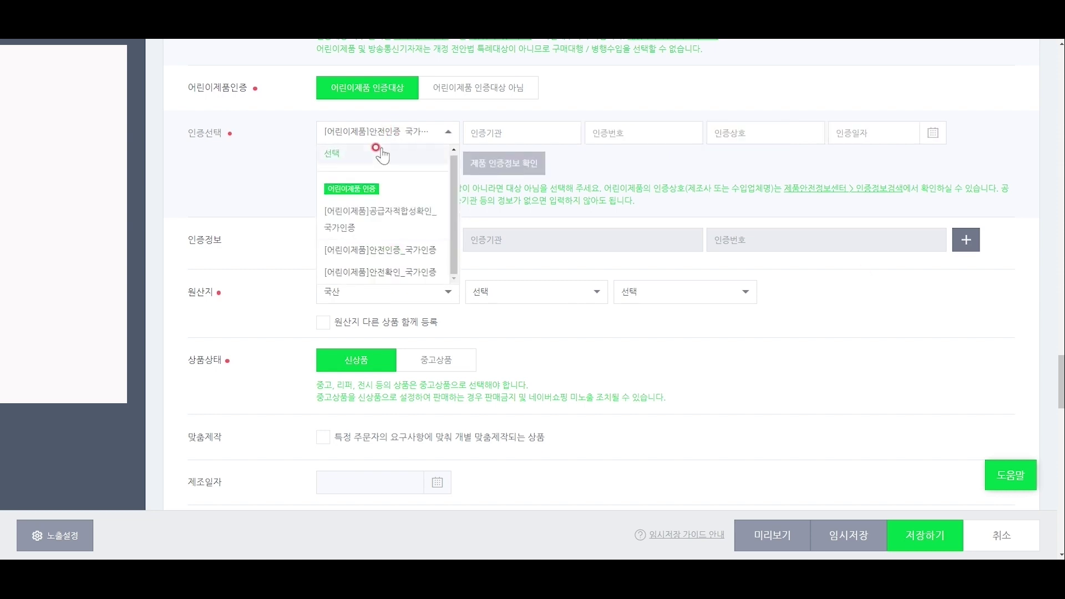
{"action": "left_click", "coordinate": [373, 219]}
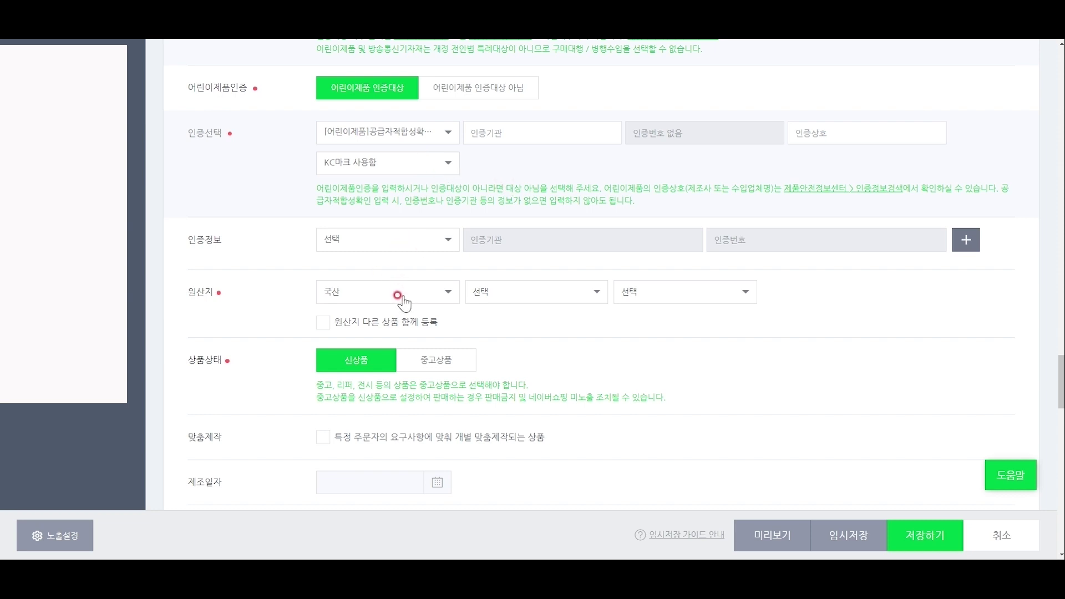
Set the origin to 기타 with 직접입력 and the value 중국, checking the manufacturing country on the supplier's product page.
{"action": "left_click", "coordinate": [435, 291]}
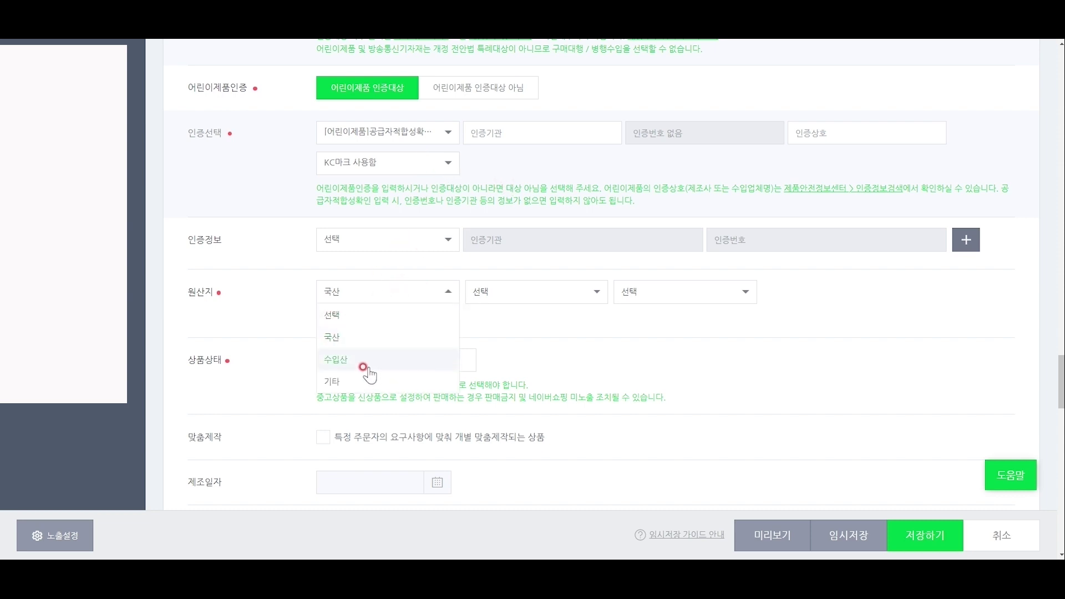
{"action": "left_click", "coordinate": [341, 381]}
{"action": "left_click", "coordinate": [358, 323]}
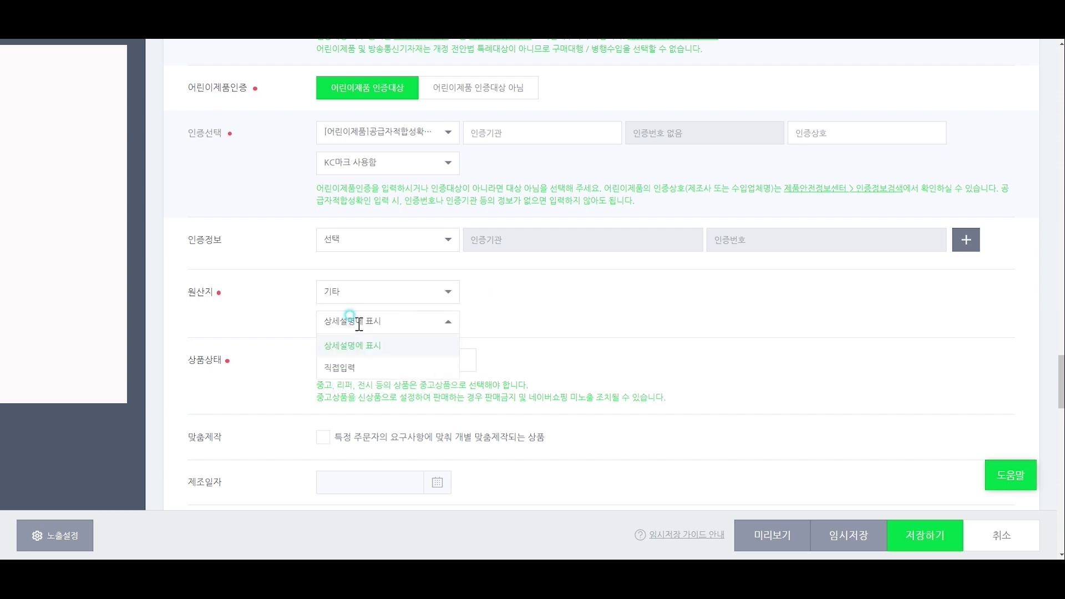
{"action": "left_click", "coordinate": [358, 369]}
{"action": "left_click", "coordinate": [521, 314]}
{"action": "type", "text": "ㅈ"}
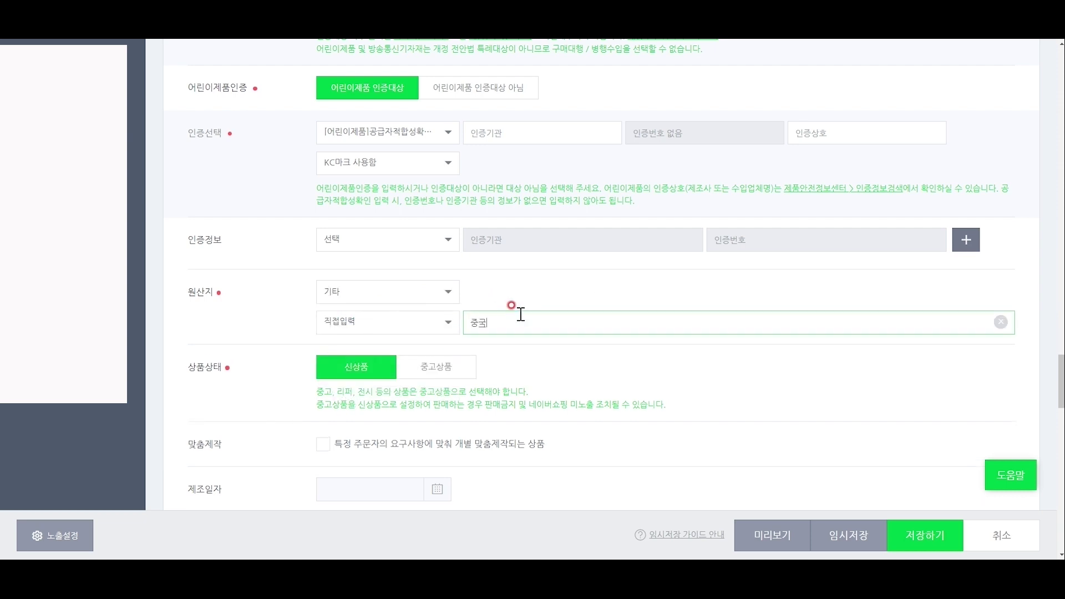
{"action": "key", "text": "alt+Tab"}
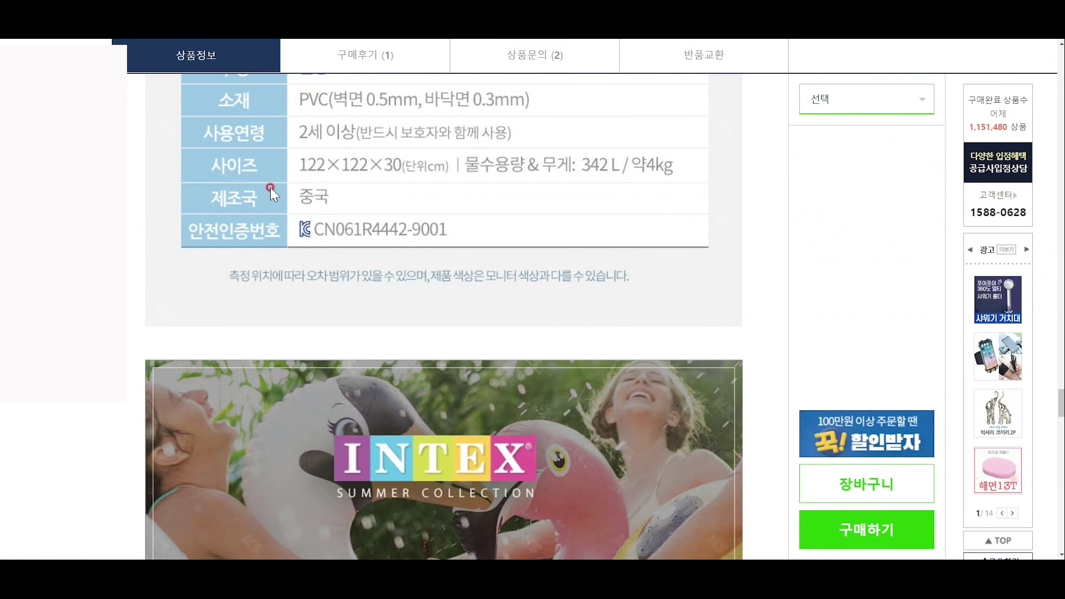
Return to the product form, expand 상품정보제공고시 and set its 상품군 to 기타 재화.
{"action": "key", "text": "alt+Tab"}
{"action": "scroll", "coordinate": [425, 344], "scroll_direction": "down", "scroll_amount": 2}
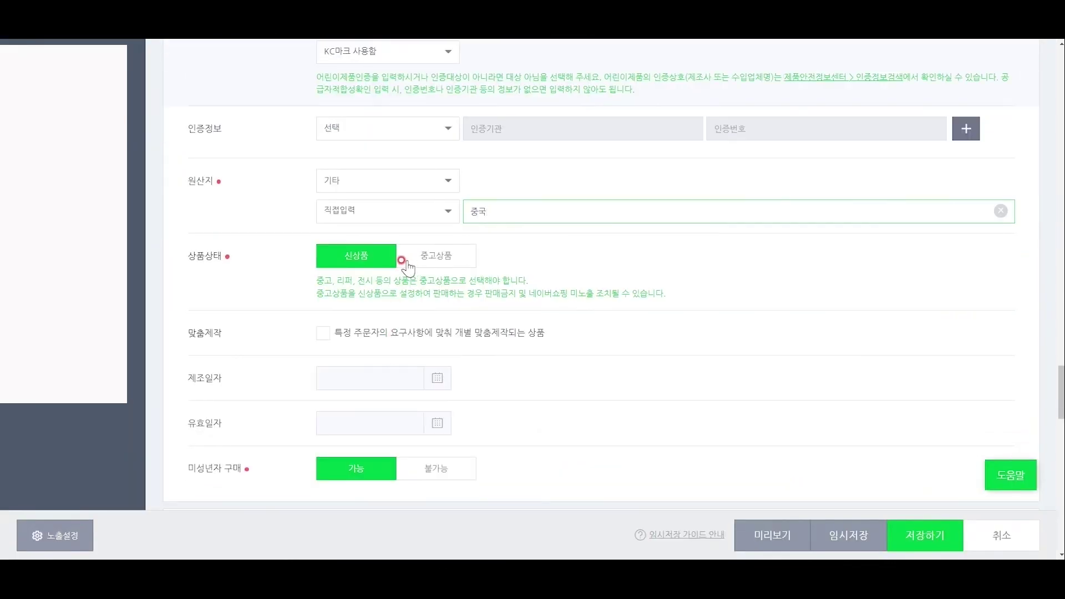
{"action": "scroll", "coordinate": [233, 313], "scroll_direction": "down", "scroll_amount": 2}
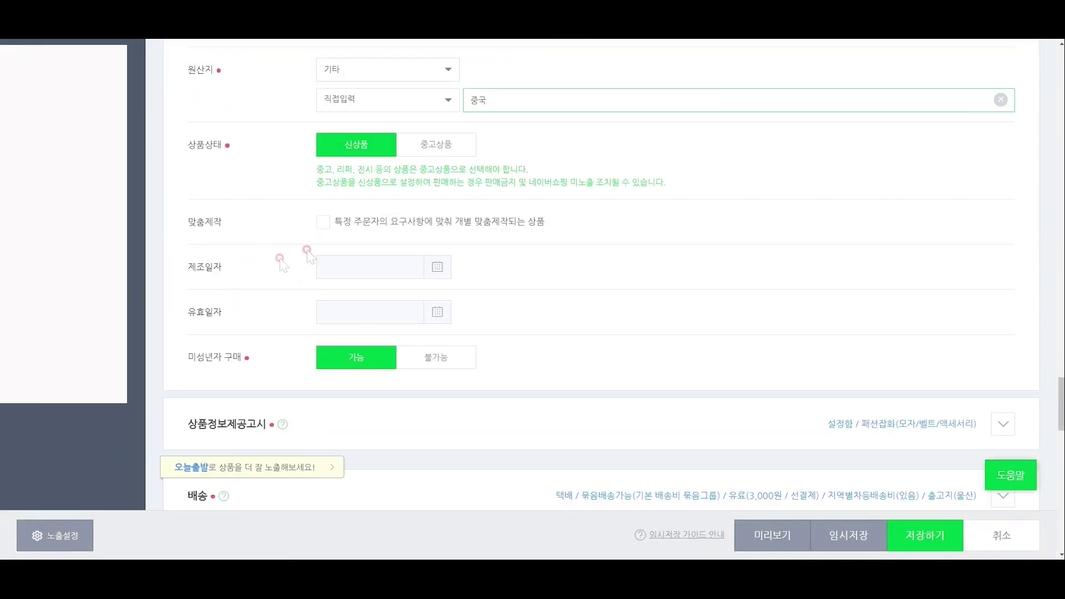
{"action": "scroll", "coordinate": [244, 269], "scroll_direction": "down", "scroll_amount": 2}
{"action": "scroll", "coordinate": [366, 261], "scroll_direction": "down", "scroll_amount": 1}
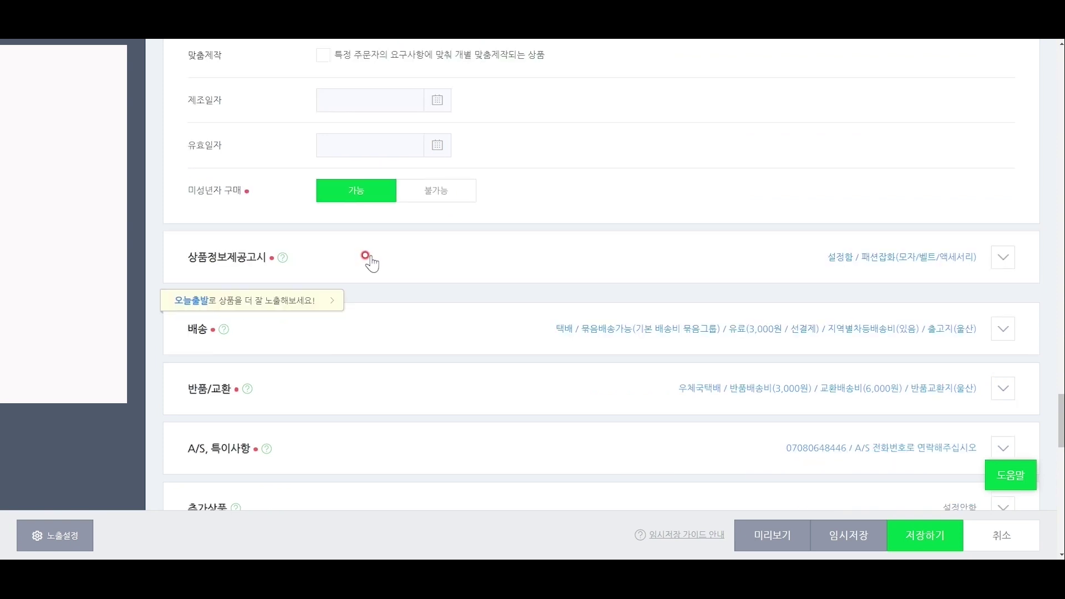
{"action": "left_click", "coordinate": [585, 265]}
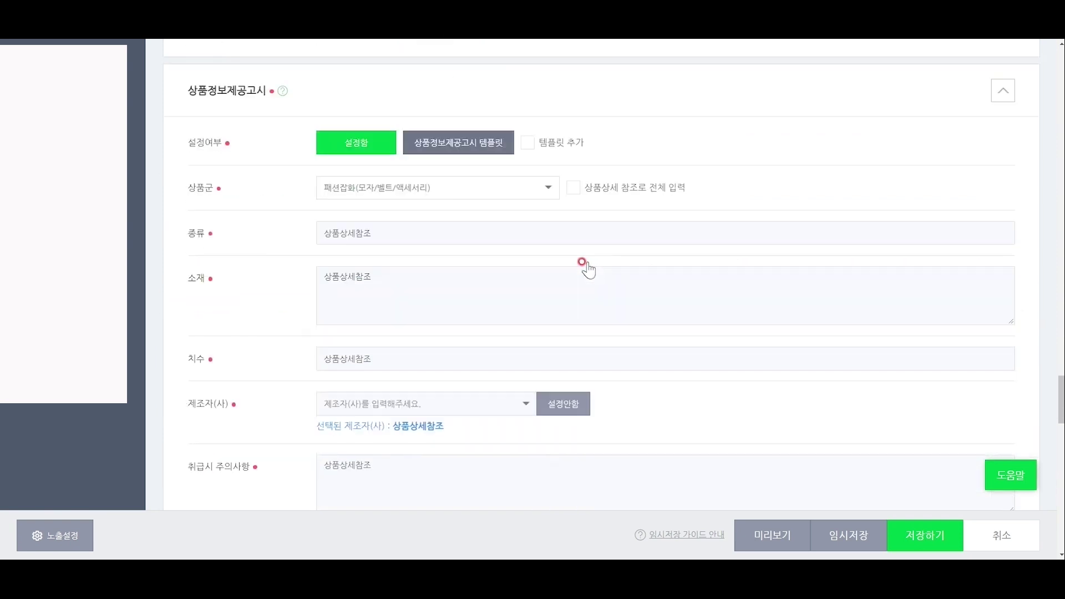
{"action": "left_click", "coordinate": [469, 188]}
{"action": "scroll", "coordinate": [398, 274], "scroll_direction": "down", "scroll_amount": 5}
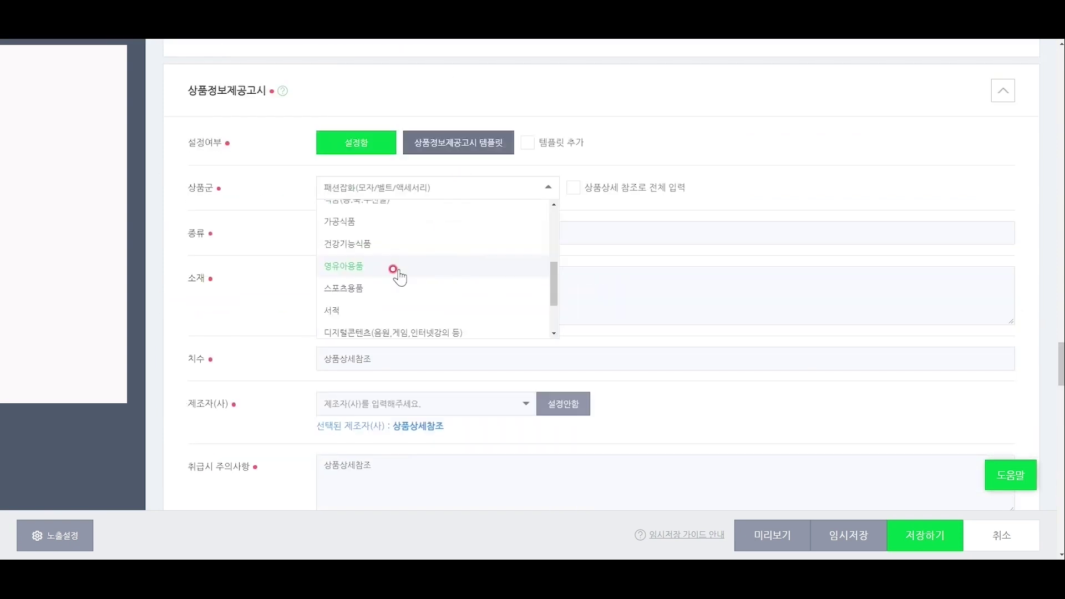
{"action": "scroll", "coordinate": [398, 275], "scroll_direction": "down", "scroll_amount": 1}
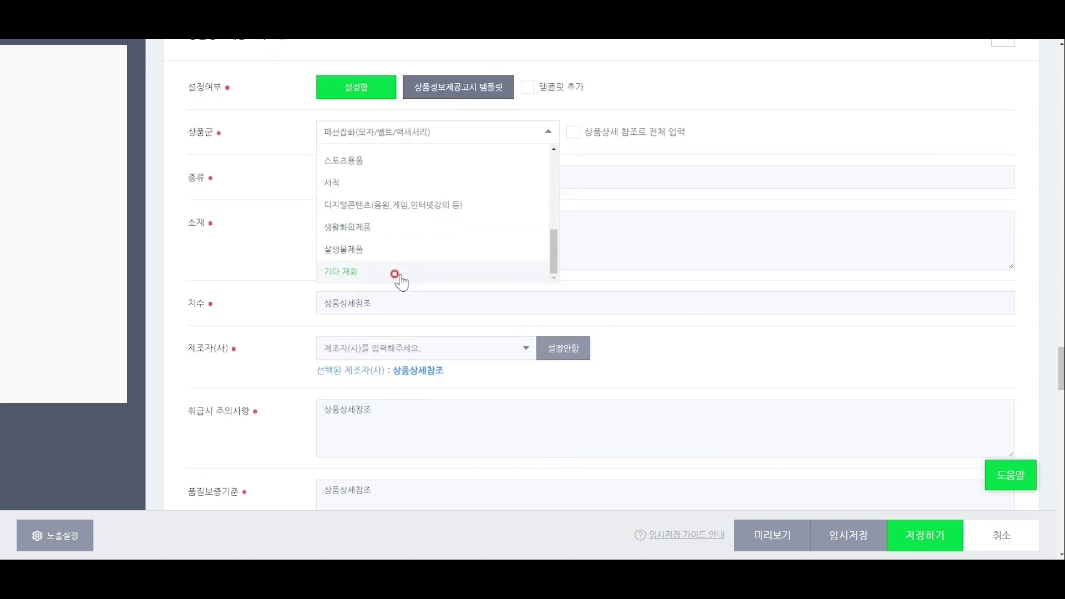
{"action": "left_click_drag", "start_coordinate": [549, 253], "coordinate": [572, 258]}
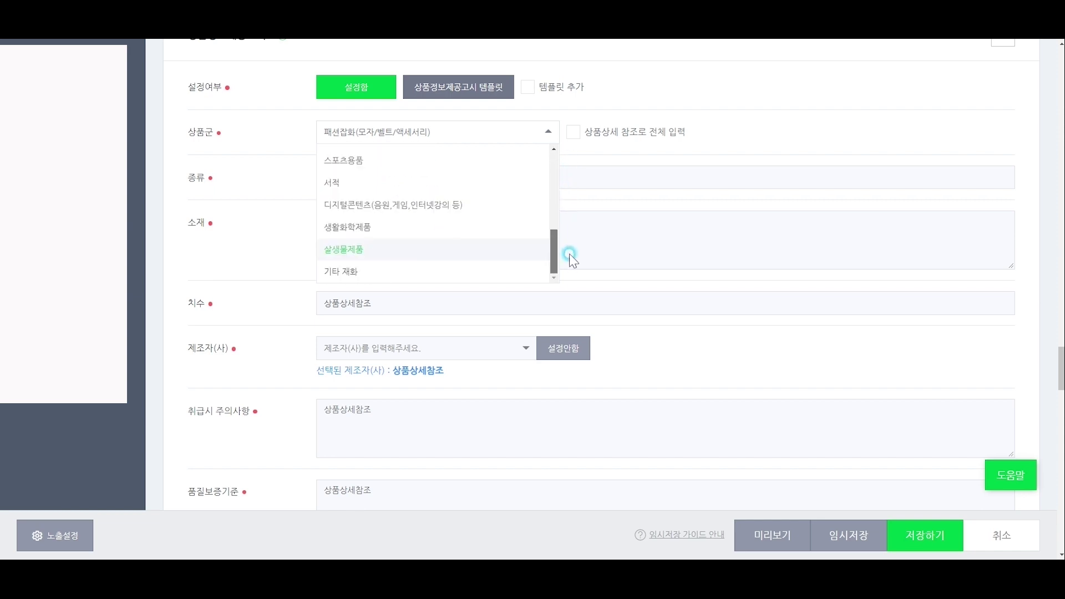
{"action": "left_click", "coordinate": [350, 275]}
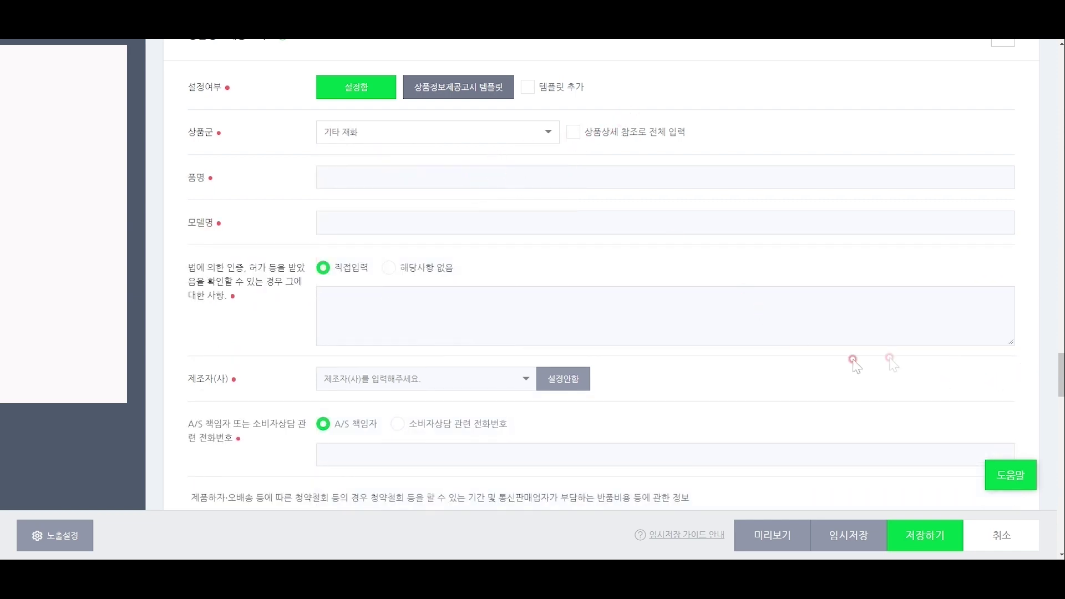
Enter 인텍스풀장 유아 아기 어린이물놀이장 신생아 돌아기수영장 미니풀장 1.2m as the notice's 품명 and 인텍스 57173 as its 모델명.
{"action": "left_click_drag", "start_coordinate": [1060, 375], "coordinate": [1037, 42]}
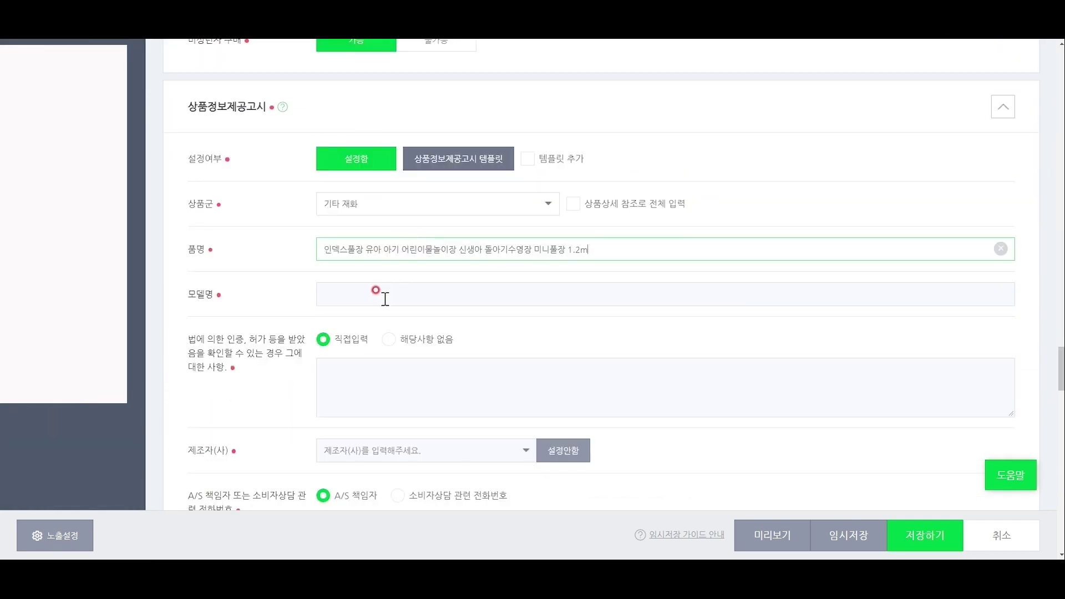
{"action": "left_click", "coordinate": [385, 299]}
{"action": "left_click_drag", "start_coordinate": [1060, 371], "coordinate": [1032, 362]}
{"action": "triple_click", "coordinate": [403, 226]}
{"action": "key", "text": "ctrl+c"}
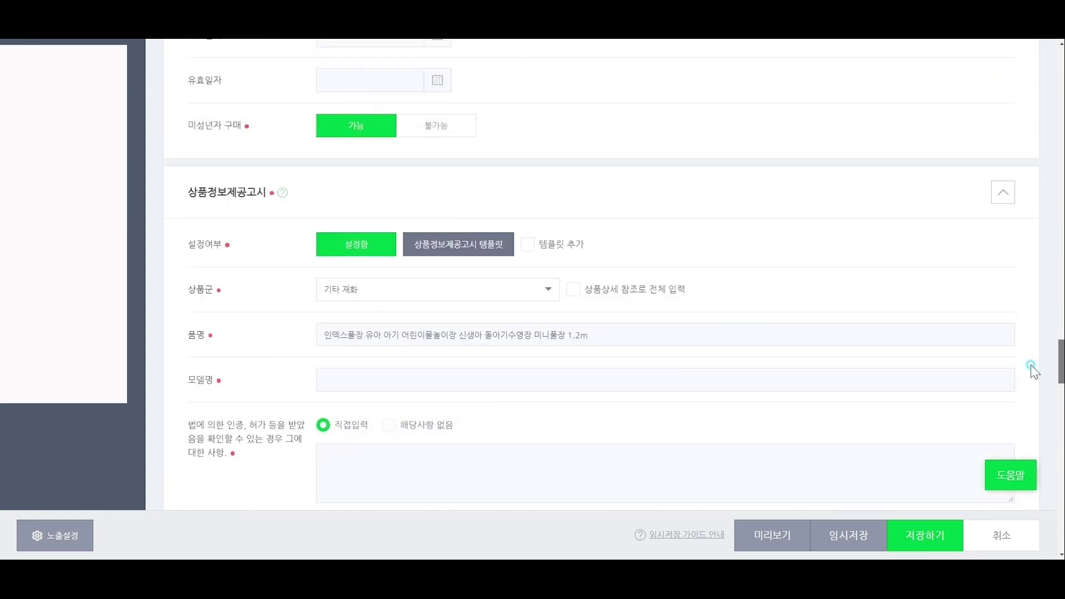
{"action": "left_click", "coordinate": [436, 376]}
{"action": "key", "text": "ctrl+v"}
{"action": "scroll", "coordinate": [444, 377], "scroll_direction": "down", "scroll_amount": 3}
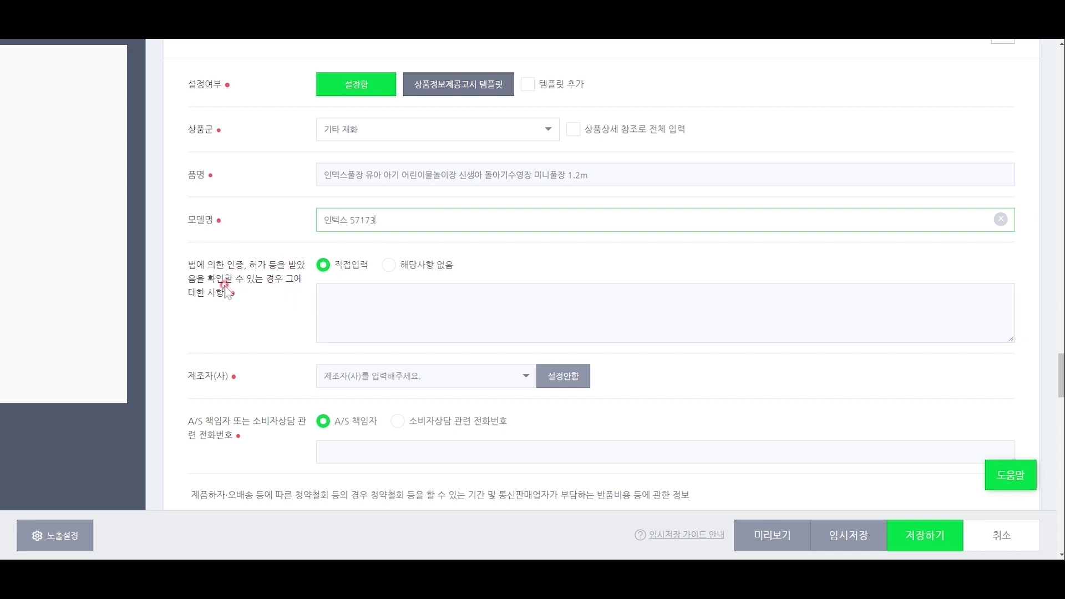
Check the chosen children's certification and enter 어린이 공급자 적합석 확인 KC 인증 as the directly entered legal certification details.
{"action": "left_click", "coordinate": [390, 266]}
{"action": "left_click", "coordinate": [356, 294]}
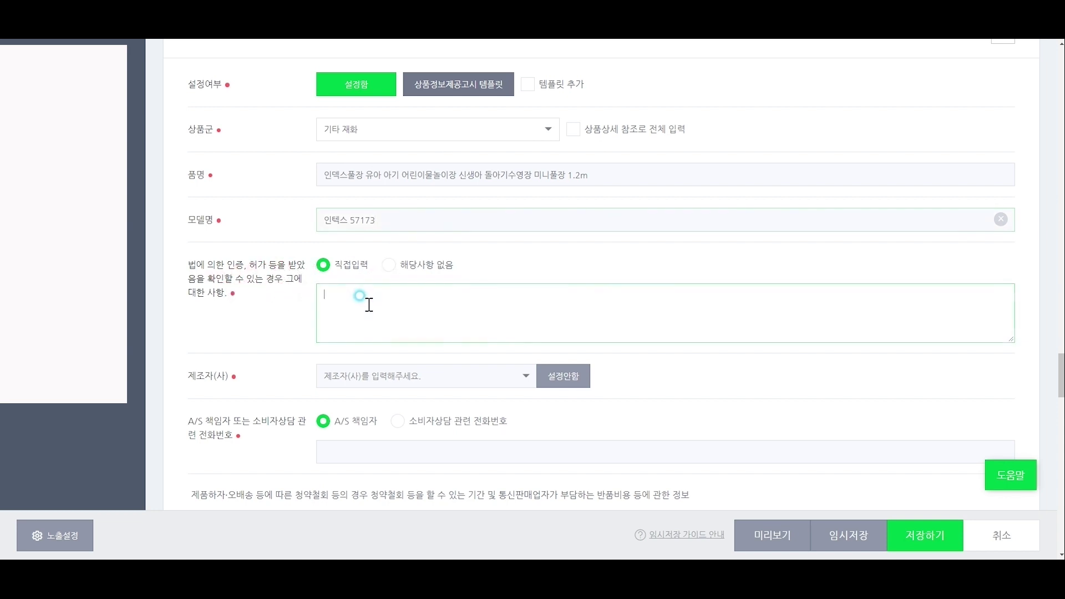
{"action": "type", "text": "에"}
{"action": "scroll", "coordinate": [348, 301], "scroll_direction": "up", "scroll_amount": 10}
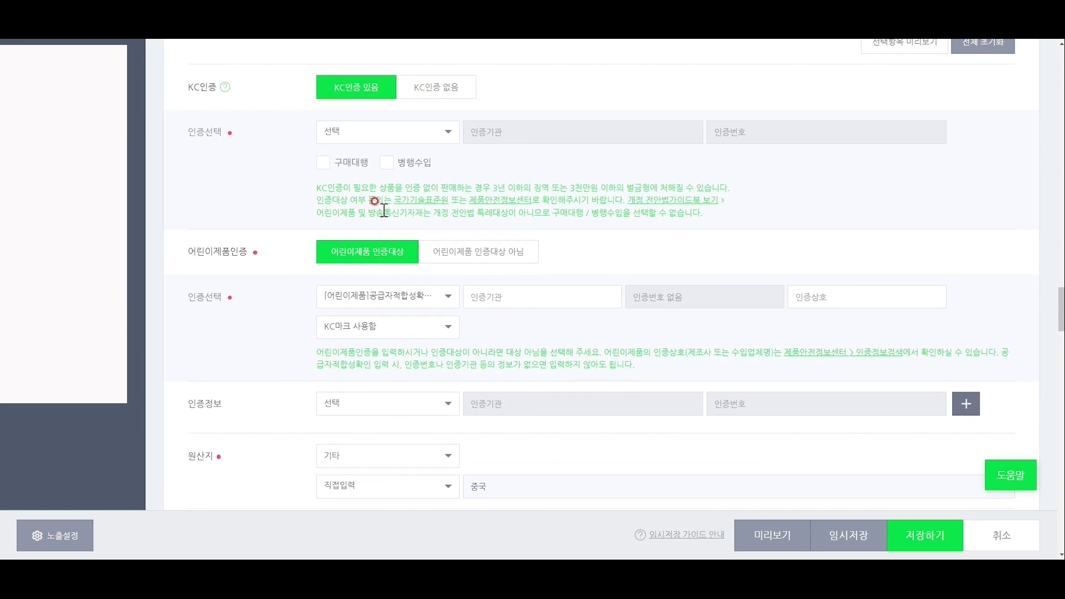
{"action": "scroll", "coordinate": [375, 201], "scroll_direction": "up", "scroll_amount": 8}
{"action": "scroll", "coordinate": [405, 230], "scroll_direction": "down", "scroll_amount": 10}
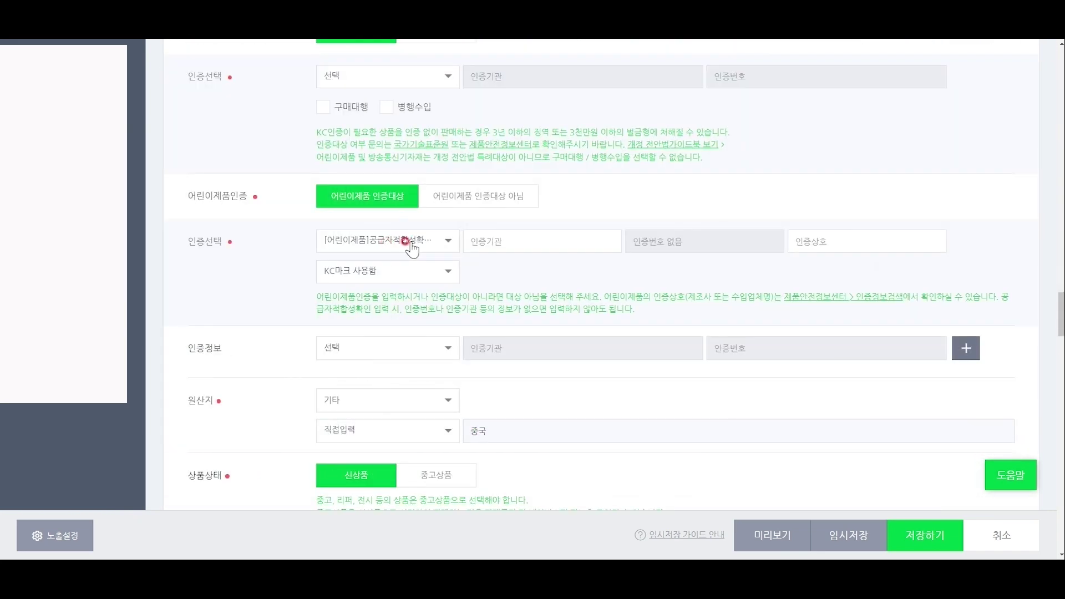
{"action": "left_click", "coordinate": [443, 239]}
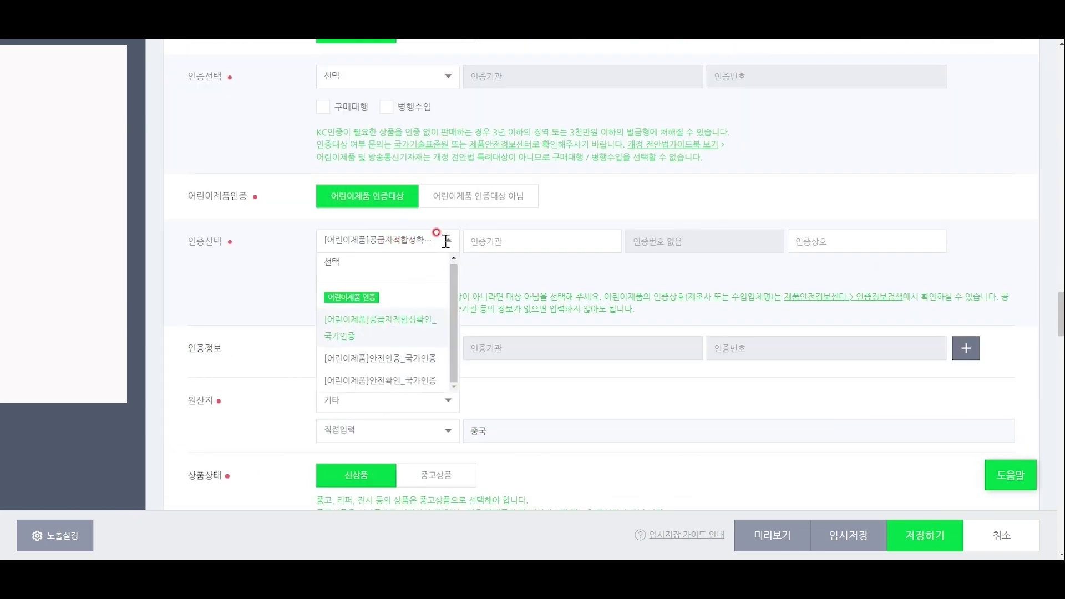
{"action": "scroll", "coordinate": [178, 312], "scroll_direction": "down", "scroll_amount": 10}
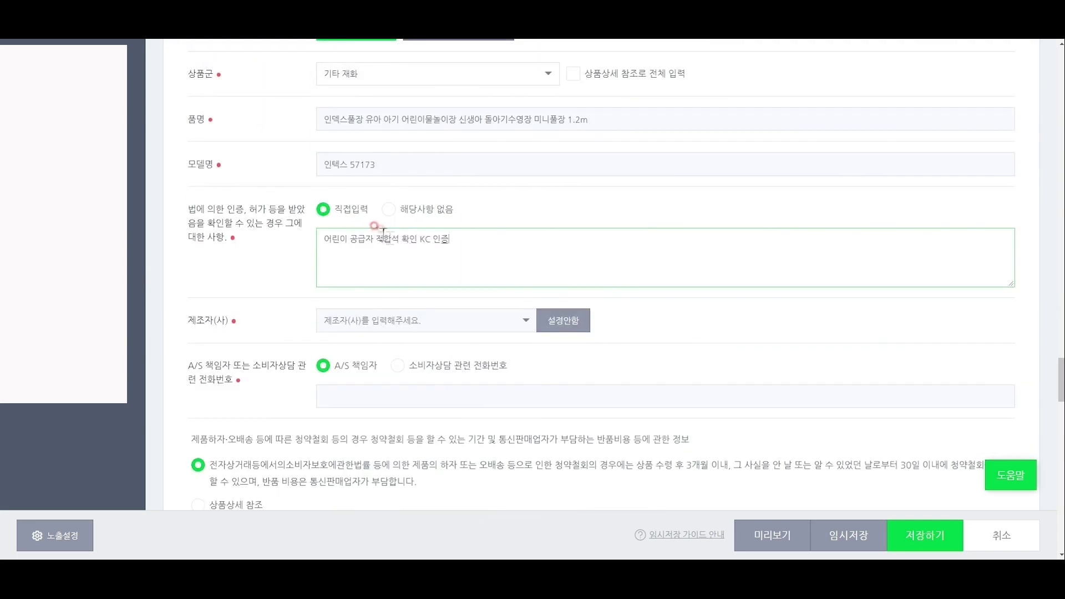
Set the 제조자(사) in the product information notice to 인텍스.
{"action": "scroll", "coordinate": [384, 231], "scroll_direction": "down", "scroll_amount": 1}
{"action": "left_click", "coordinate": [455, 267]}
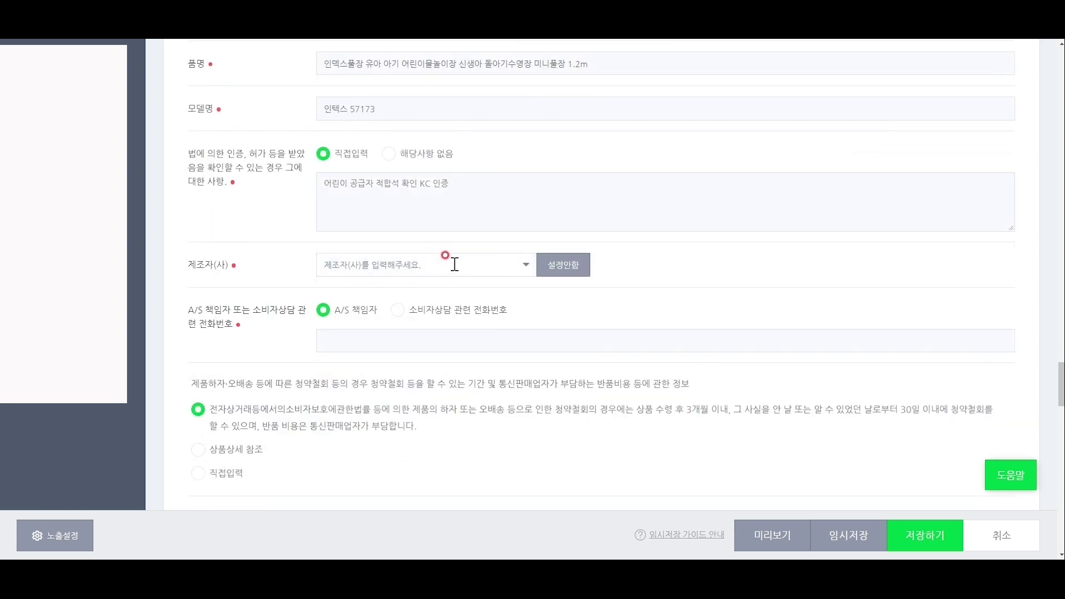
{"action": "type", "text": "이텍스"}
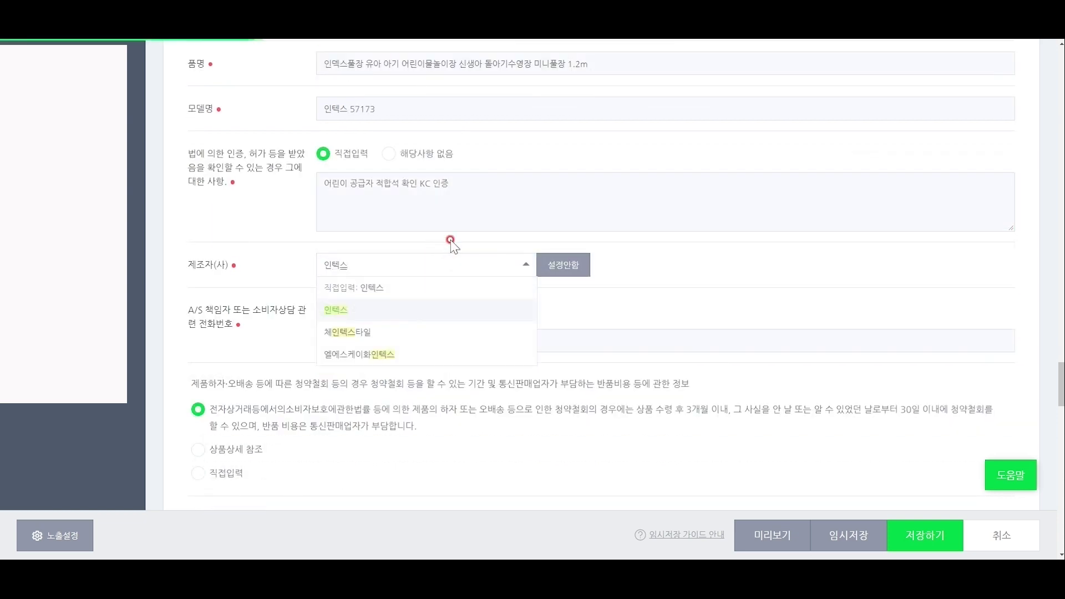
{"action": "left_click", "coordinate": [336, 309]}
Review the notice's A/S contact field and its default terms for withdrawal, exchange, refund and dispute handling.
{"action": "scroll", "coordinate": [356, 199], "scroll_direction": "down", "scroll_amount": 3}
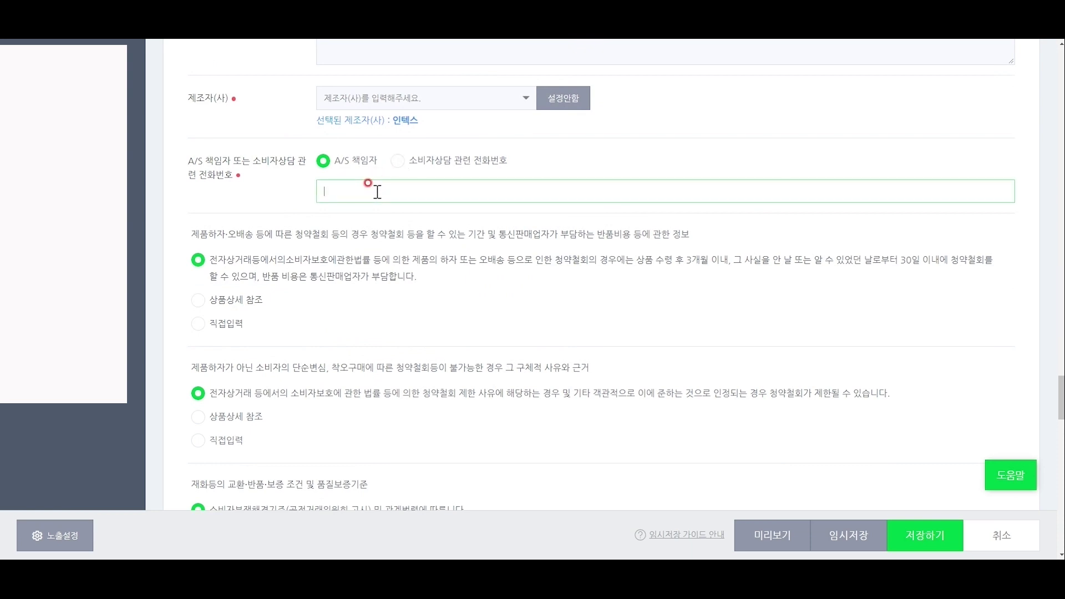
{"action": "left_click", "coordinate": [400, 222]}
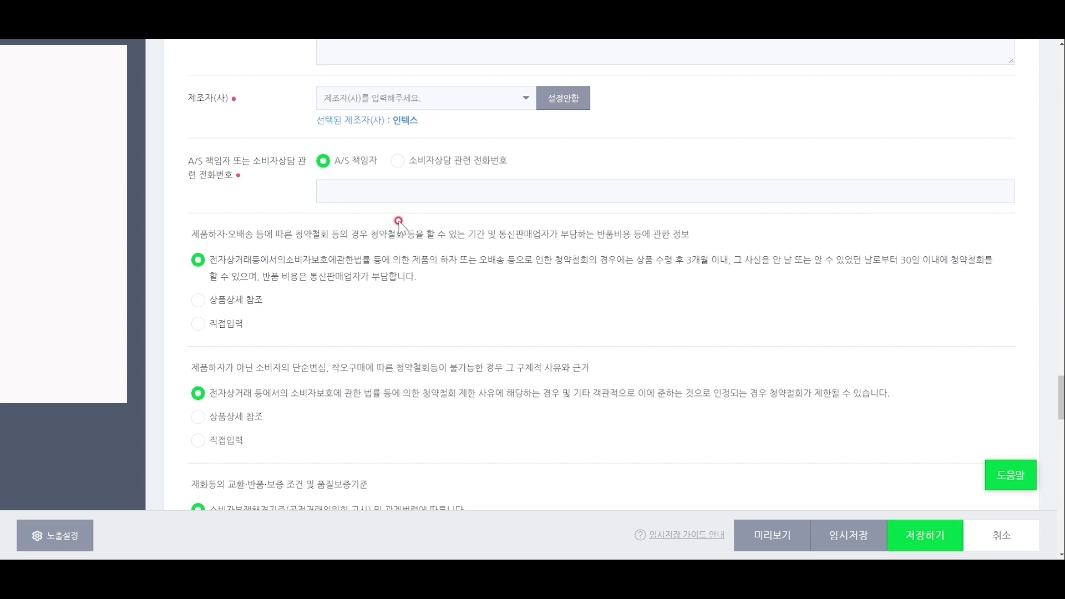
{"action": "scroll", "coordinate": [341, 221], "scroll_direction": "down", "scroll_amount": 2}
{"action": "scroll", "coordinate": [219, 214], "scroll_direction": "down", "scroll_amount": 1}
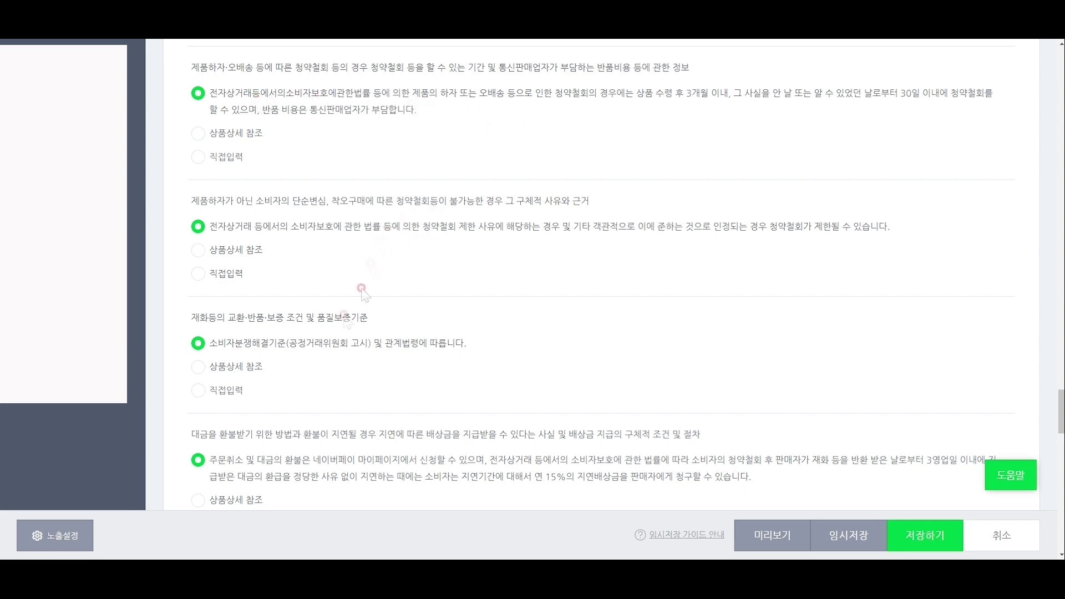
{"action": "scroll", "coordinate": [298, 331], "scroll_direction": "down", "scroll_amount": 4}
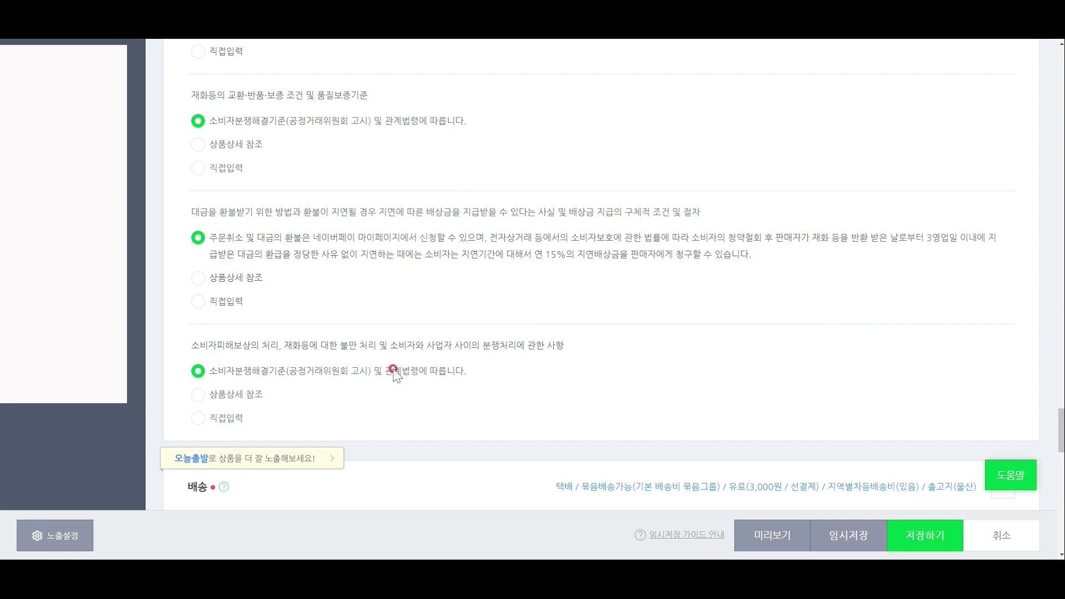
{"action": "scroll", "coordinate": [382, 362], "scroll_direction": "down", "scroll_amount": 2}
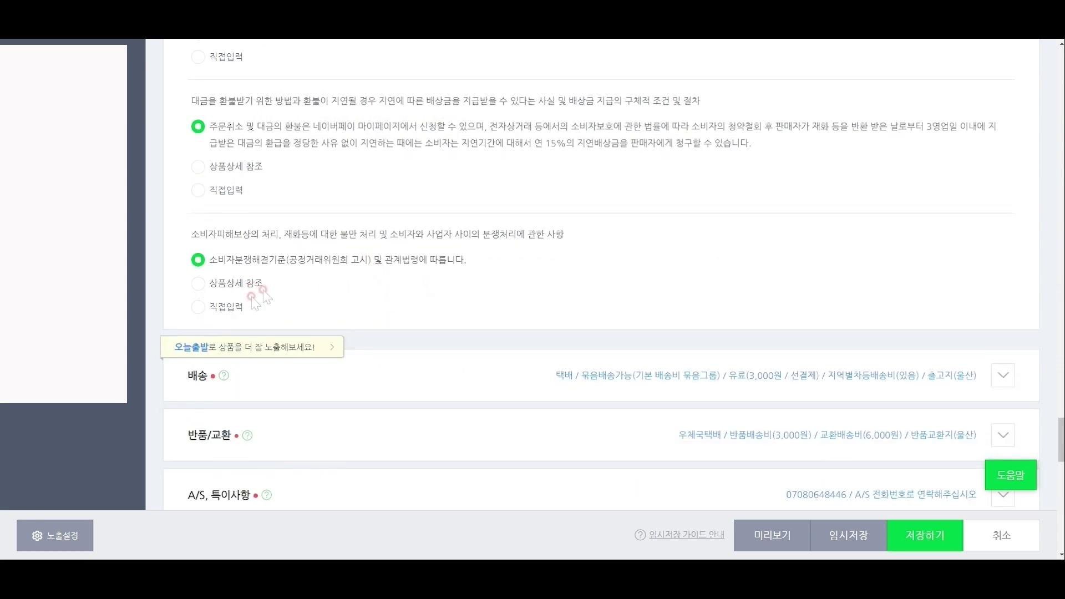
{"action": "scroll", "coordinate": [385, 267], "scroll_direction": "down", "scroll_amount": 2}
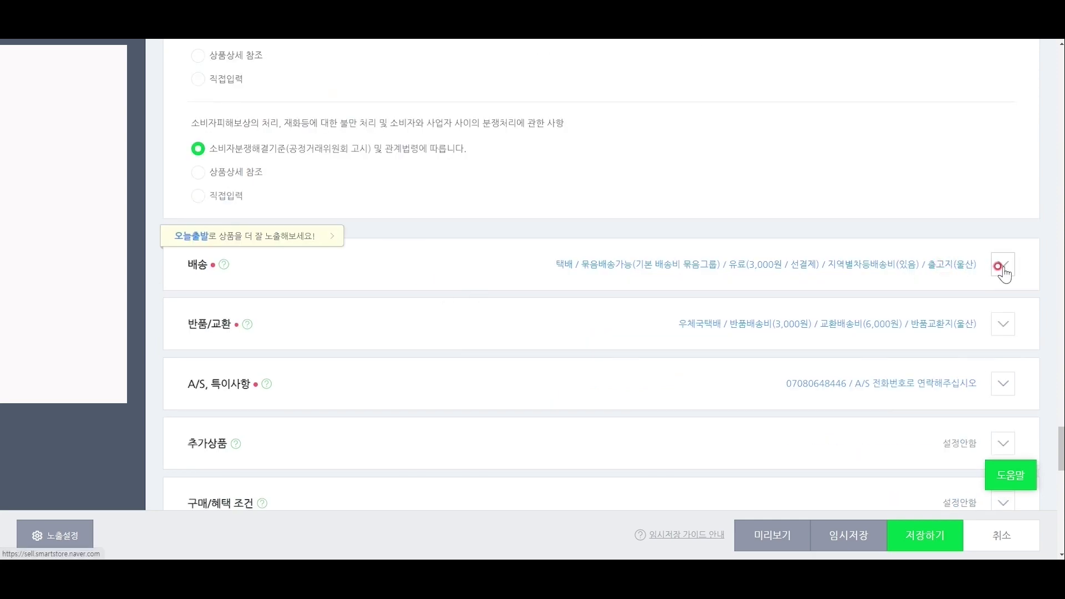
Expand the 배송 section and set 묶음배송 to 불가(개별계산).
{"action": "left_click", "coordinate": [1003, 266]}
{"action": "scroll", "coordinate": [347, 312], "scroll_direction": "down", "scroll_amount": 2}
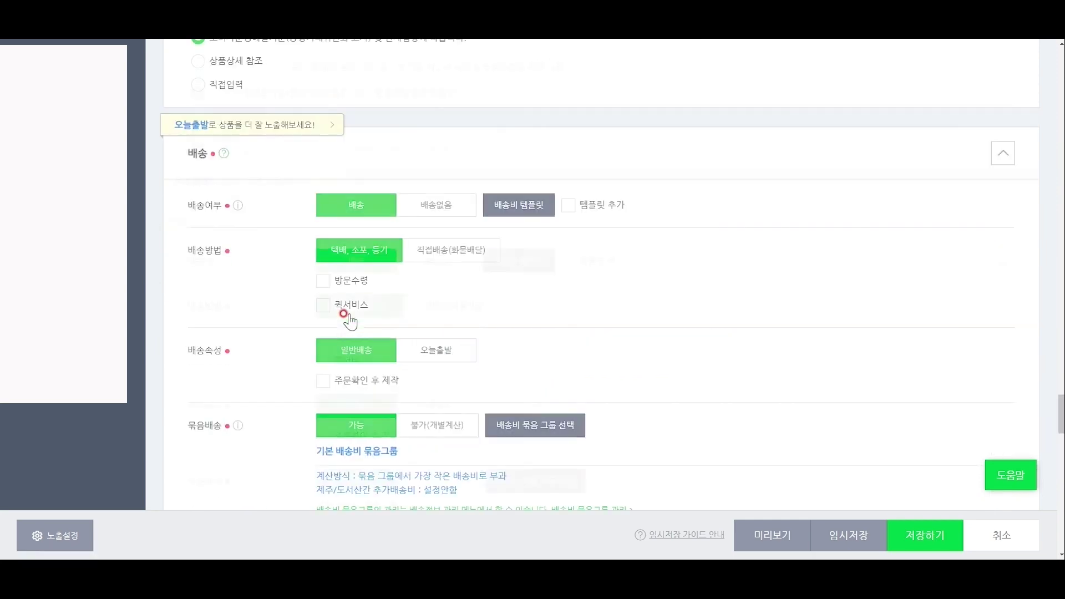
{"action": "scroll", "coordinate": [357, 204], "scroll_direction": "down", "scroll_amount": 2}
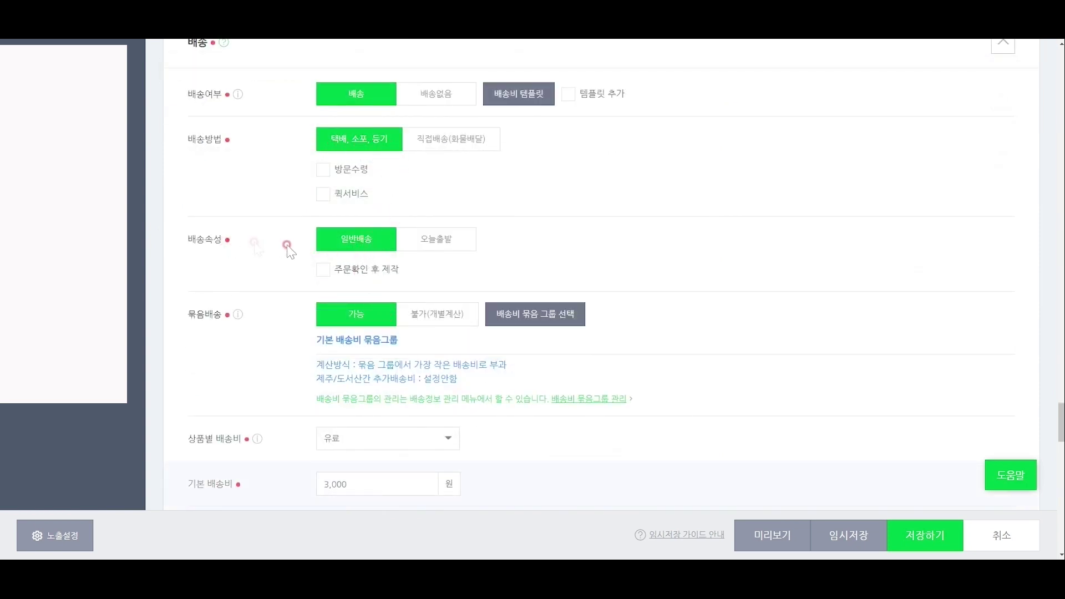
{"action": "scroll", "coordinate": [364, 248], "scroll_direction": "down", "scroll_amount": 2}
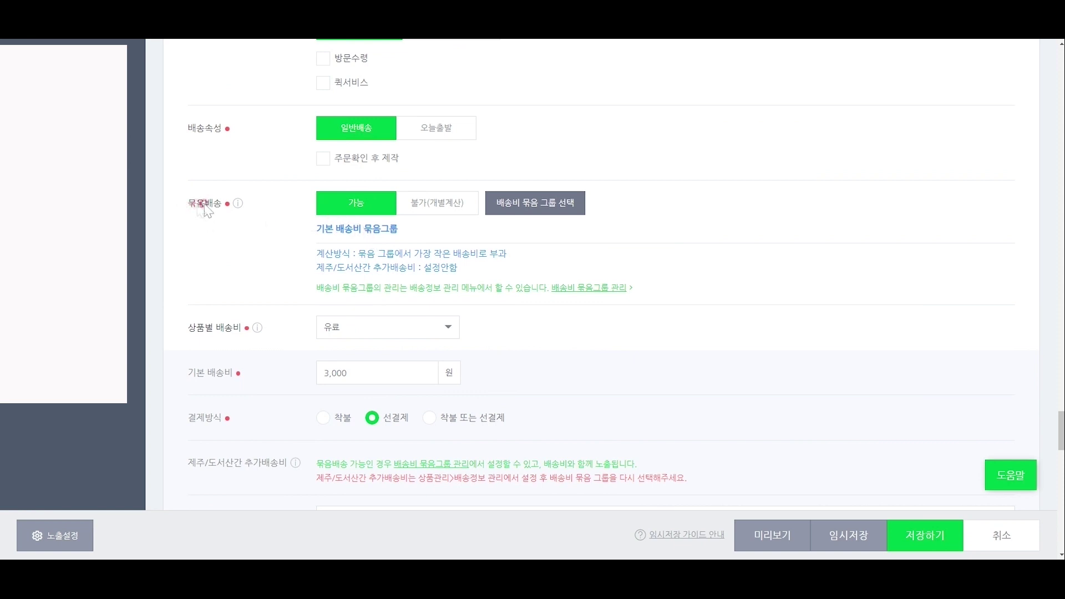
{"action": "left_click", "coordinate": [435, 206]}
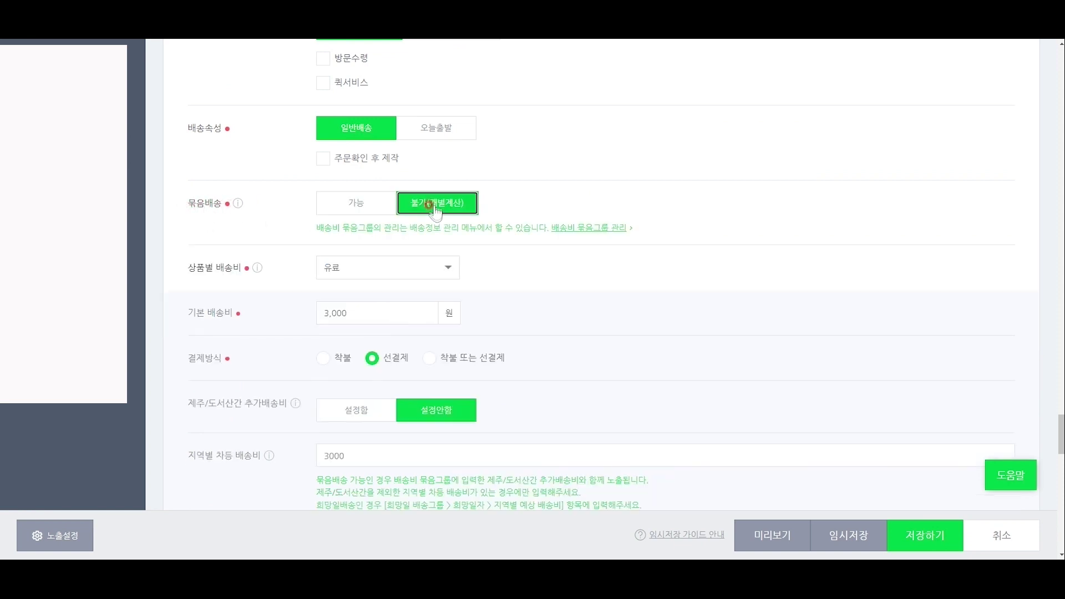
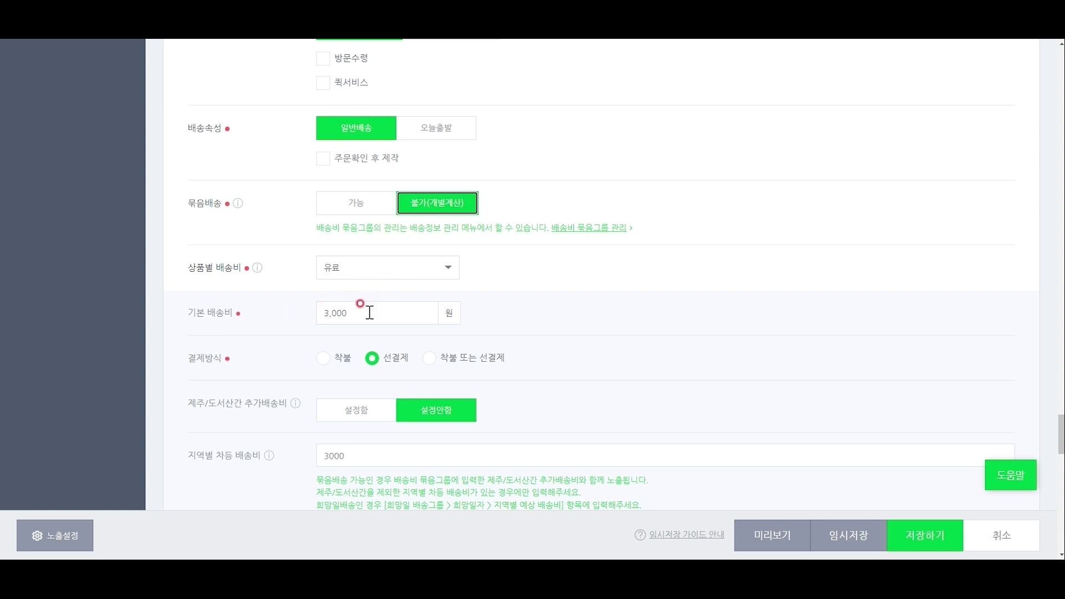
Enable the 제주/도서산간 추가배송비 and set the additional Jeju and island shipping fee to 3,000원.
{"action": "scroll", "coordinate": [370, 312], "scroll_direction": "down", "scroll_amount": 2}
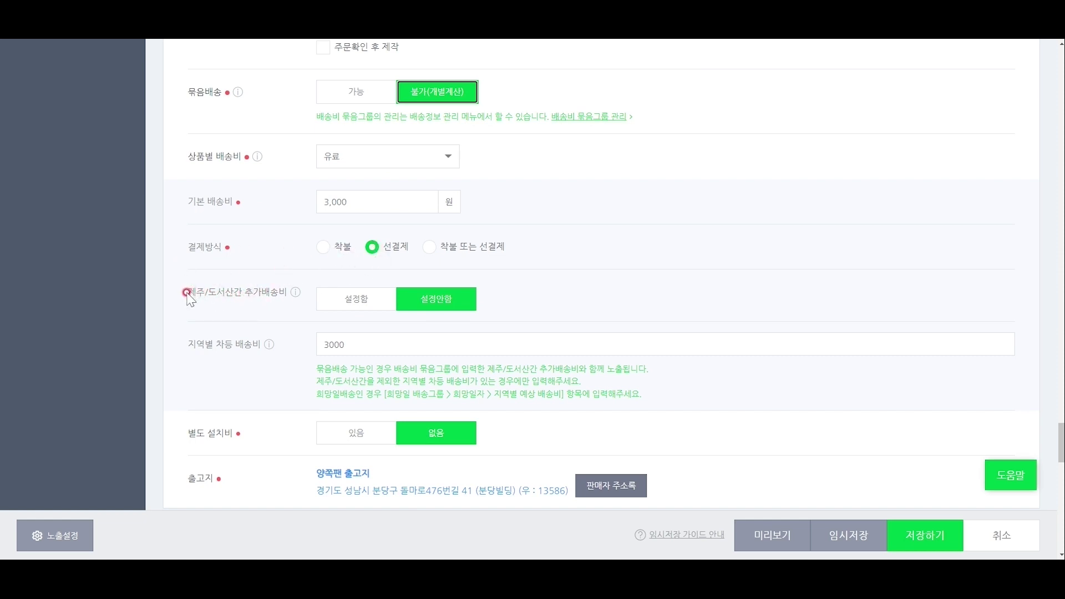
{"action": "left_click", "coordinate": [361, 307]}
{"action": "scroll", "coordinate": [420, 333], "scroll_direction": "down", "scroll_amount": 2}
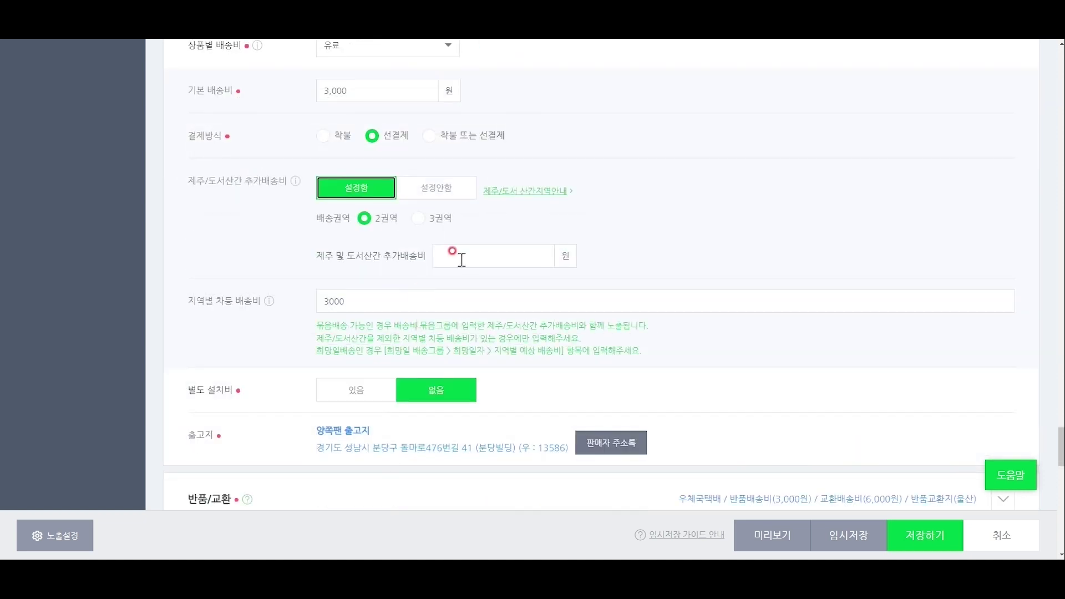
{"action": "left_click", "coordinate": [441, 257]}
{"action": "type", "text": "3000"}
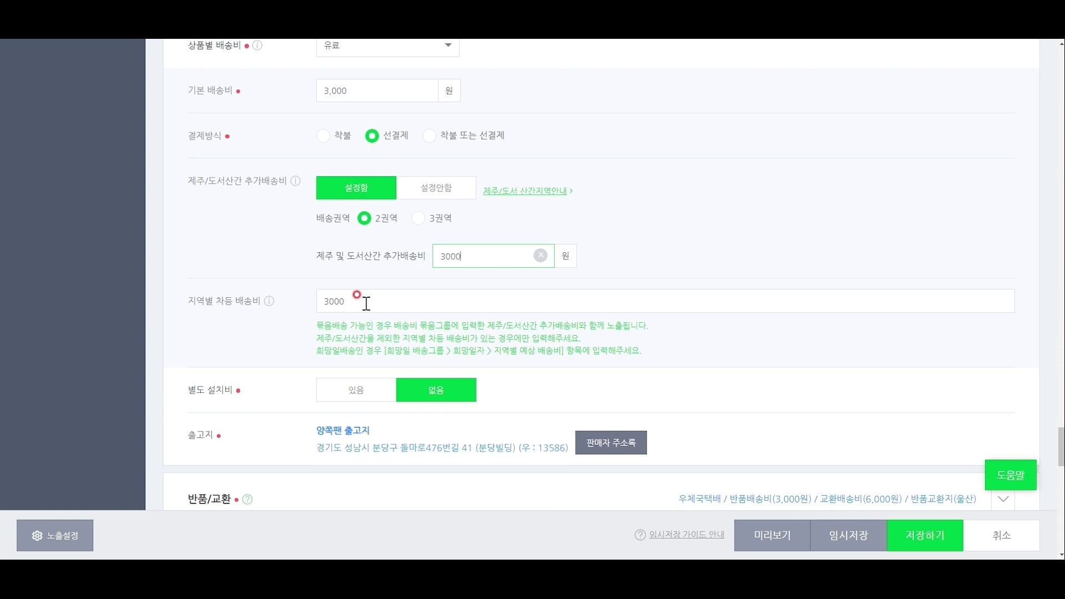
Set 지역별 차등 배송비 to 3,000원 발생 and keep 별도 설치비 at 없음.
{"action": "left_click", "coordinate": [366, 302]}
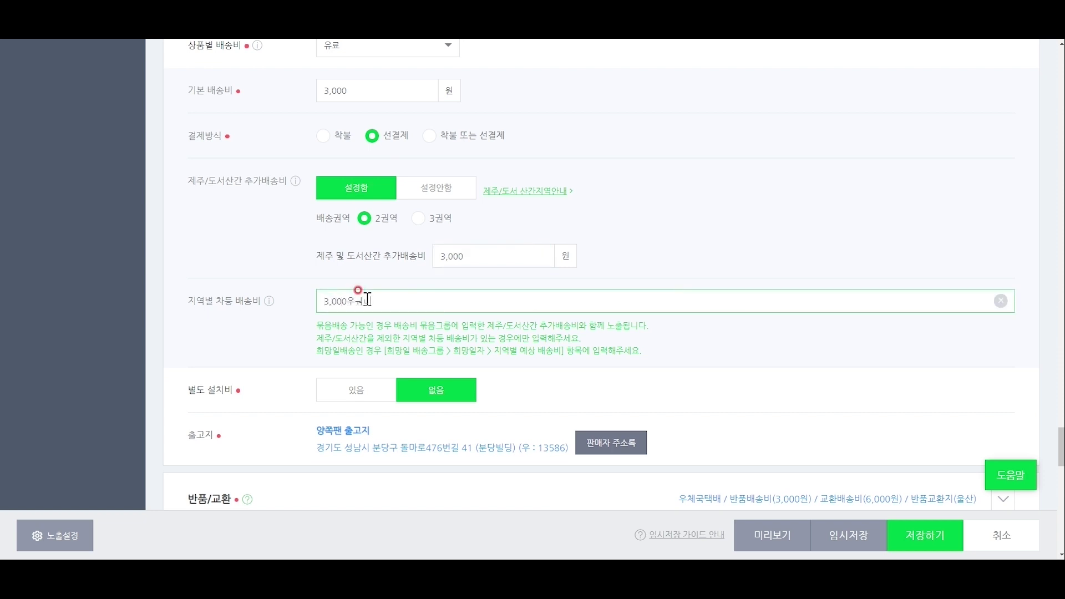
{"action": "scroll", "coordinate": [277, 291], "scroll_direction": "down", "scroll_amount": 2}
{"action": "left_click", "coordinate": [200, 281]}
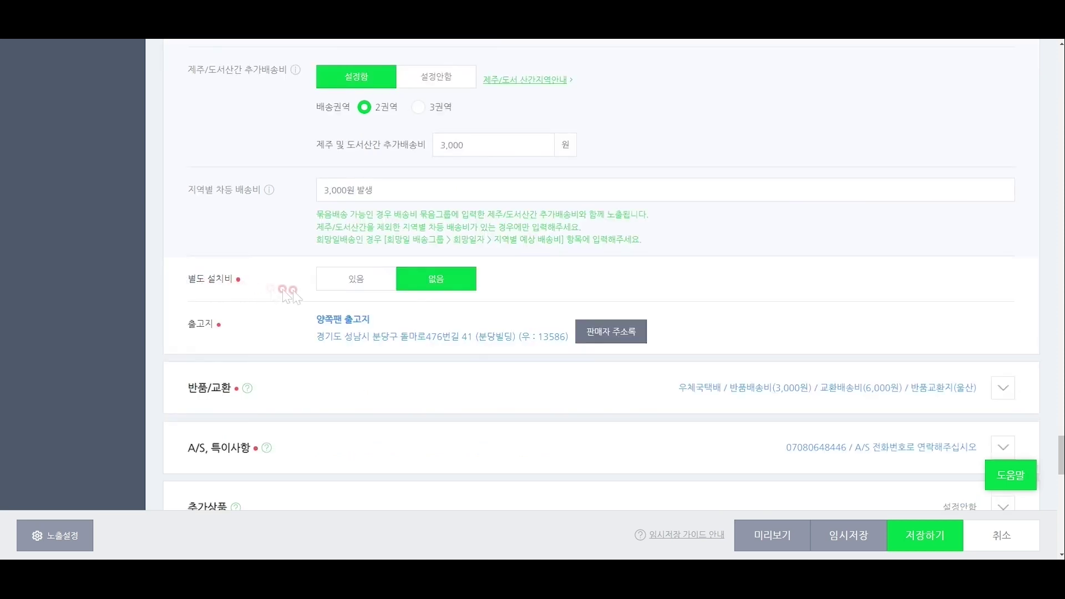
{"action": "left_click", "coordinate": [450, 283]}
{"action": "scroll", "coordinate": [450, 285], "scroll_direction": "down", "scroll_amount": 1}
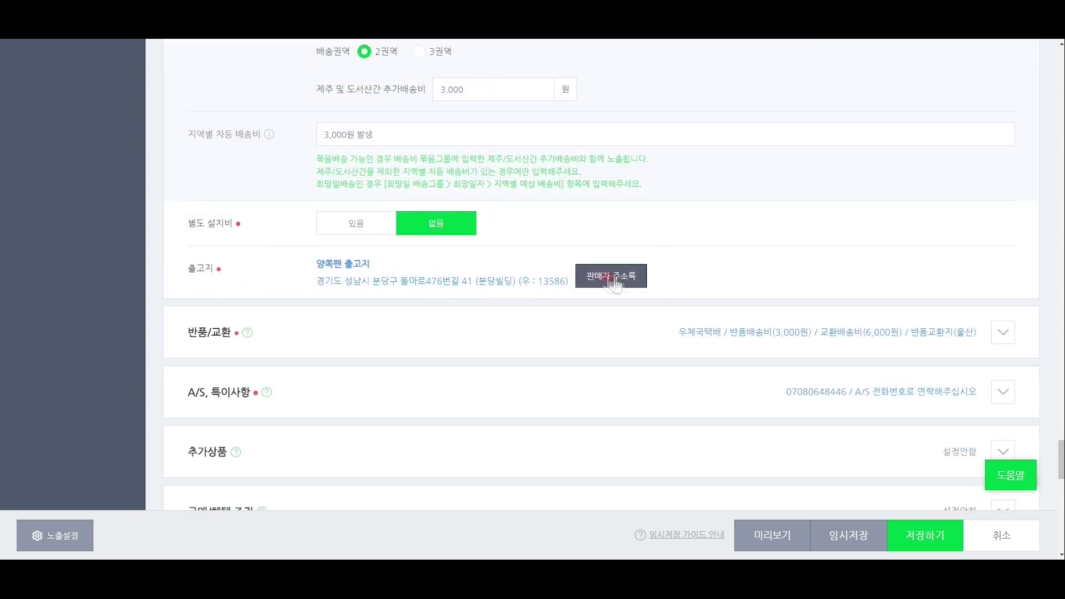
Check the 출고지 entry, expand the 반품/교환 section and set 반품/교환지 to 공구제품수령호치민 from the seller address book.
{"action": "left_click", "coordinate": [595, 282]}
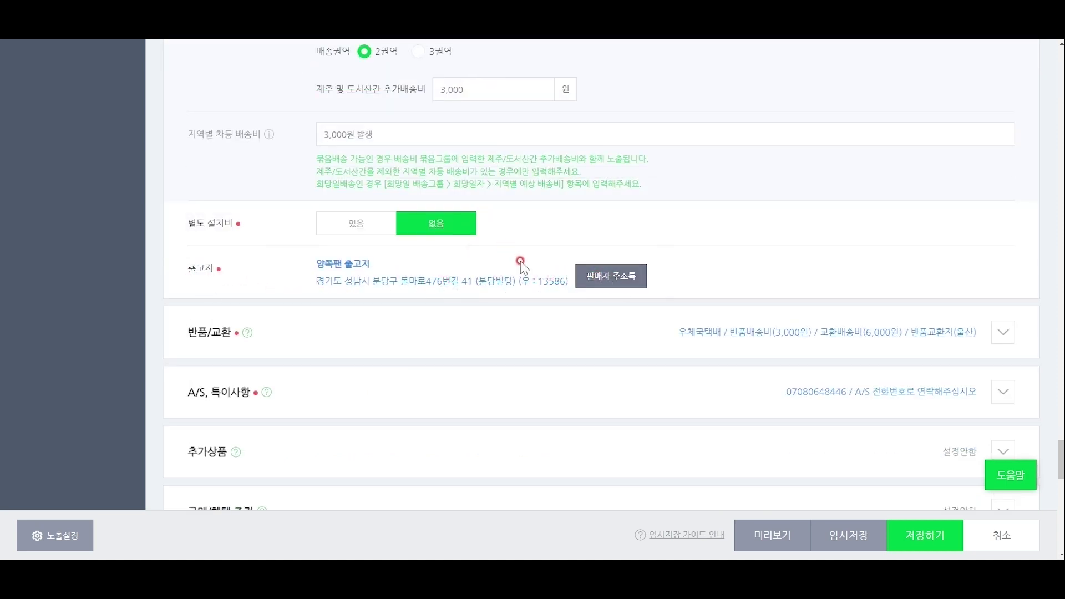
{"action": "scroll", "coordinate": [549, 272], "scroll_direction": "down", "scroll_amount": 2}
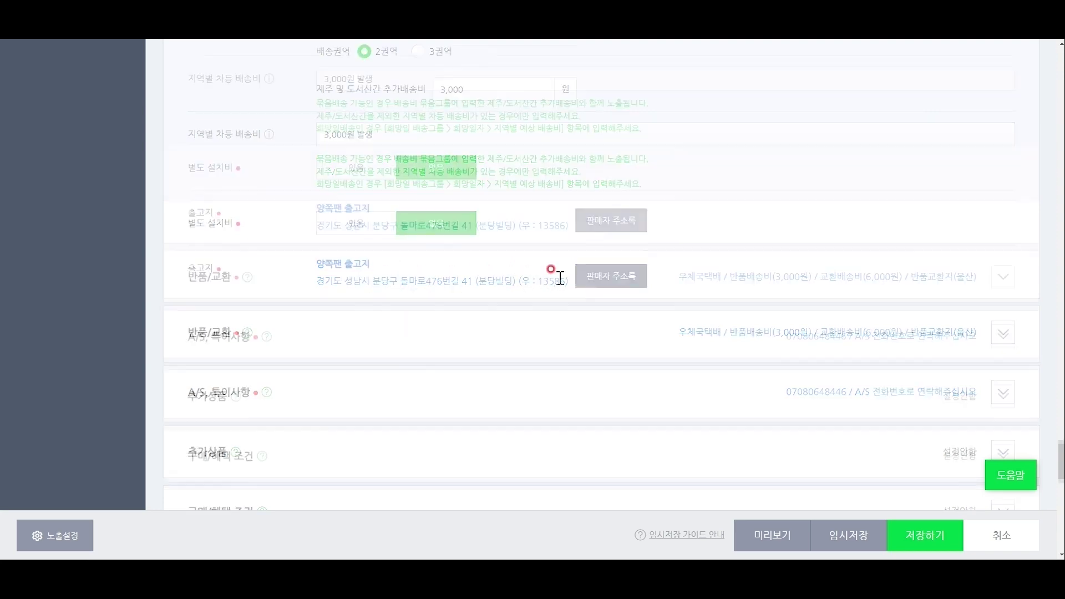
{"action": "left_click", "coordinate": [505, 230]}
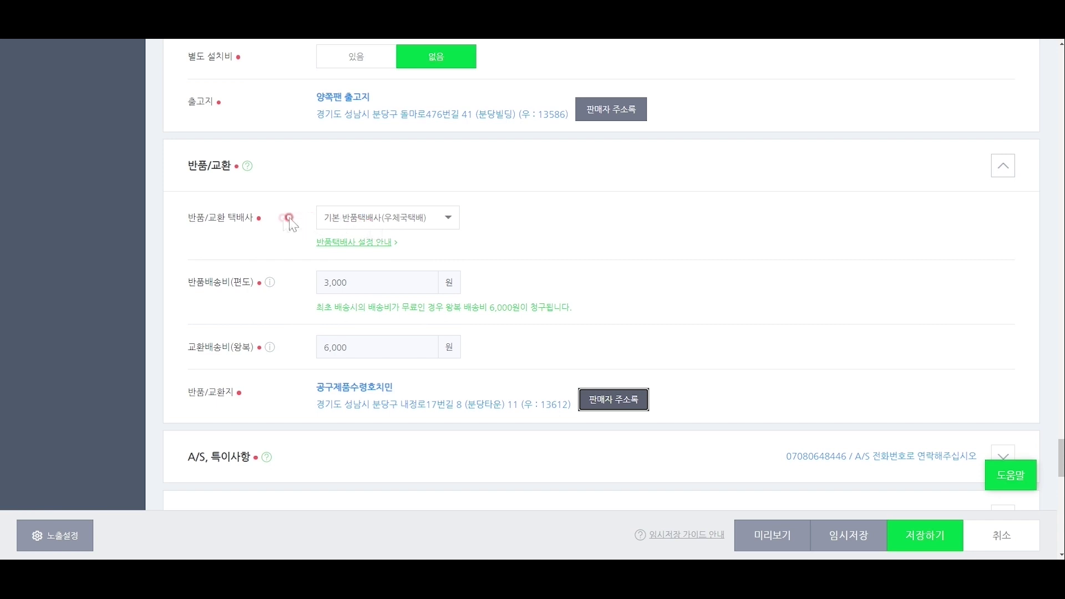
Review the 반품/교환 section's return courier, one-way return fee, round-trip exchange fee and return address.
{"action": "left_click", "coordinate": [424, 220]}
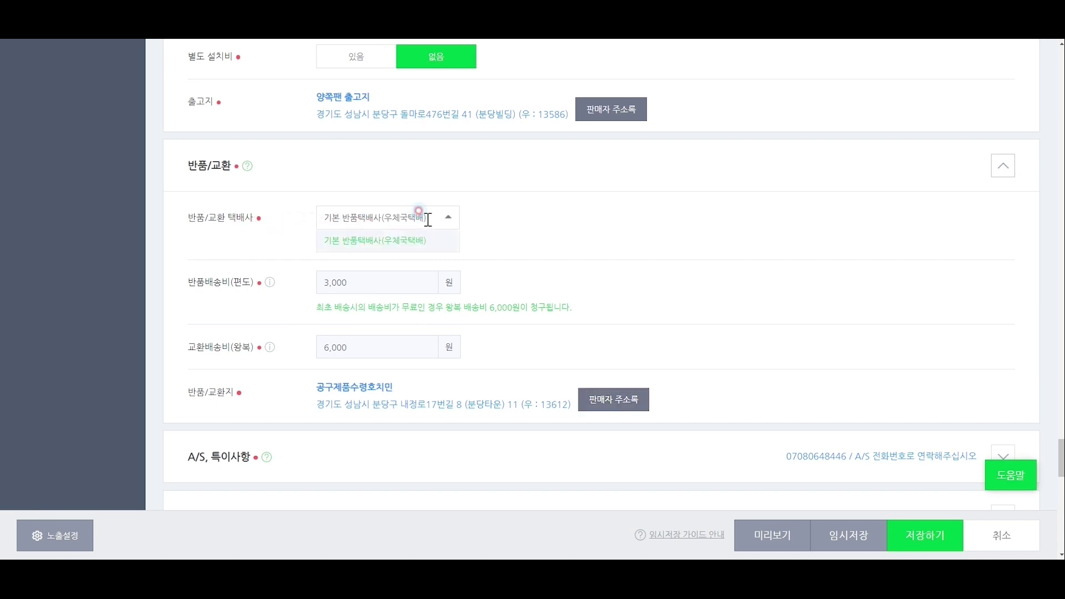
{"action": "left_click", "coordinate": [504, 177]}
{"action": "left_click", "coordinate": [497, 178]}
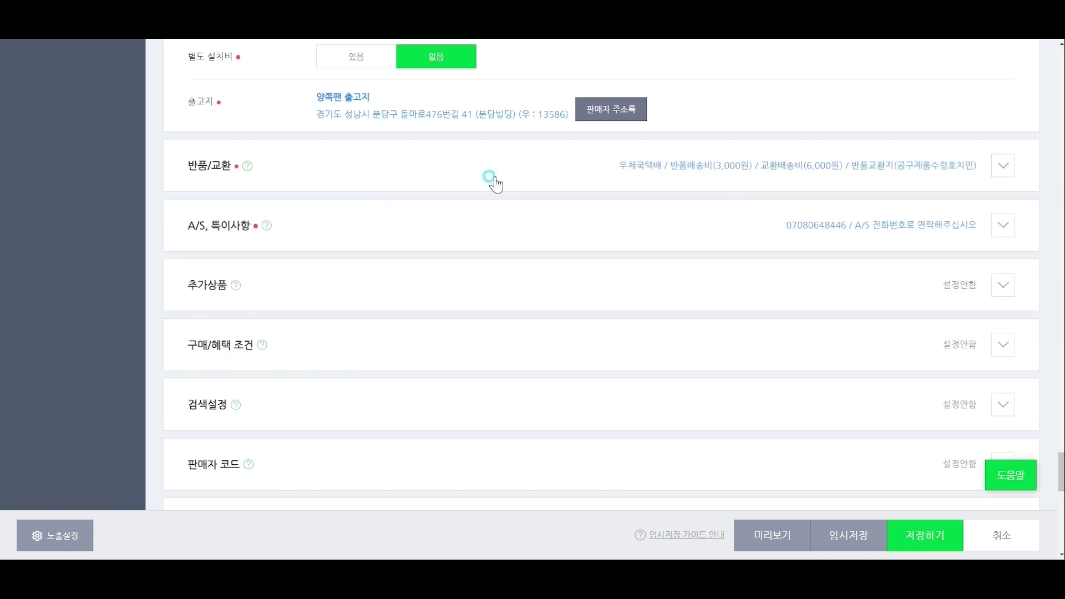
{"action": "left_click", "coordinate": [495, 181]}
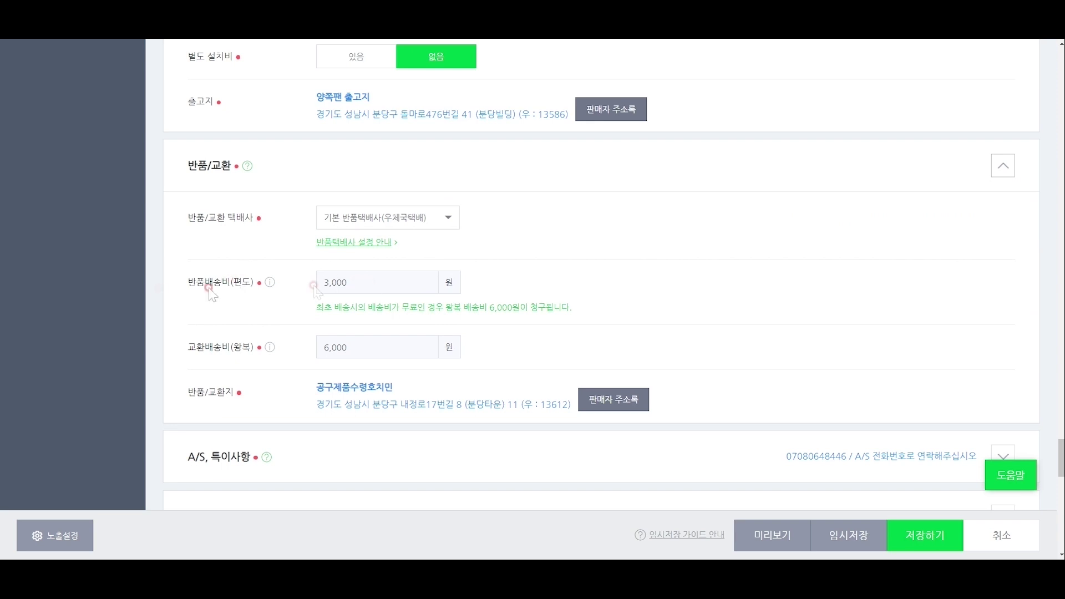
{"action": "left_click", "coordinate": [350, 339]}
{"action": "scroll", "coordinate": [371, 330], "scroll_direction": "down", "scroll_amount": 2}
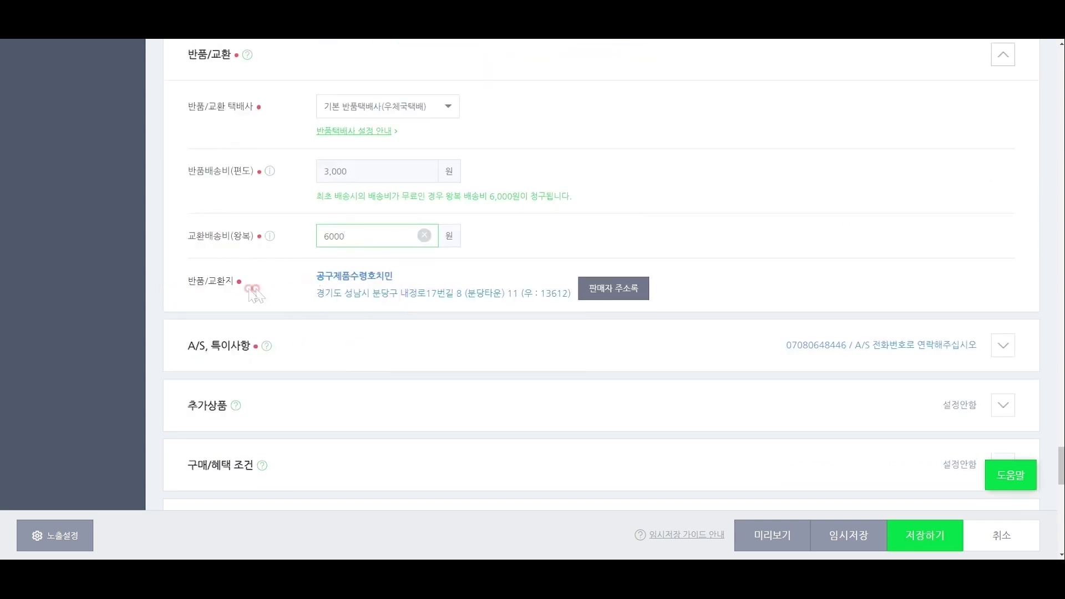
{"action": "scroll", "coordinate": [438, 286], "scroll_direction": "down", "scroll_amount": 1}
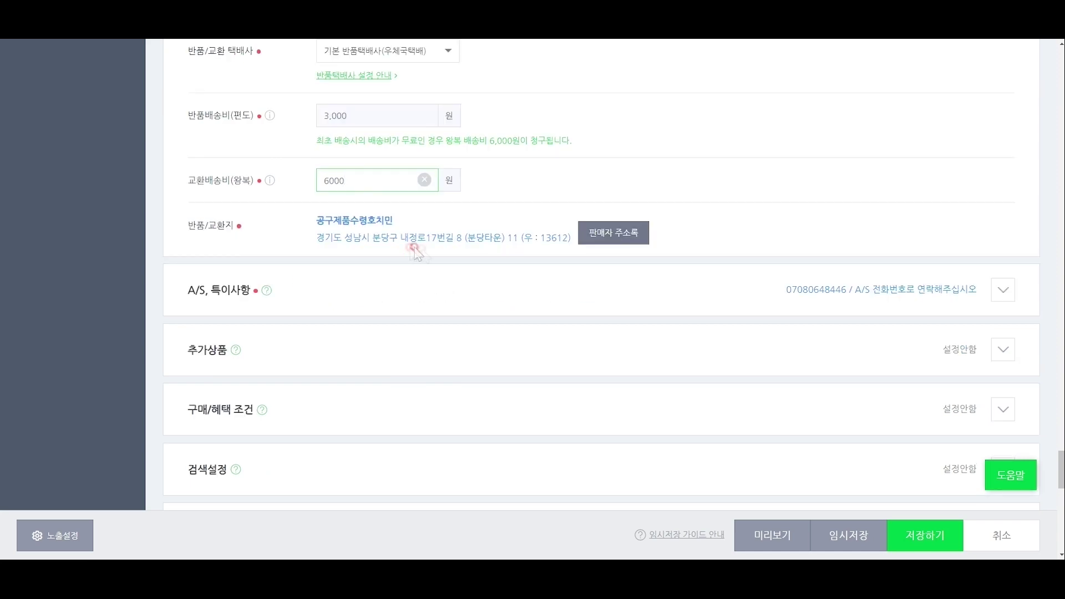
{"action": "scroll", "coordinate": [492, 307], "scroll_direction": "down", "scroll_amount": 1}
Expand the A/S, 특이사항 section and copy the A/S안내 text "A/S 전화번호로 연락해주십시오" into the 판매자 특이사항 field.
{"action": "left_click", "coordinate": [444, 244]}
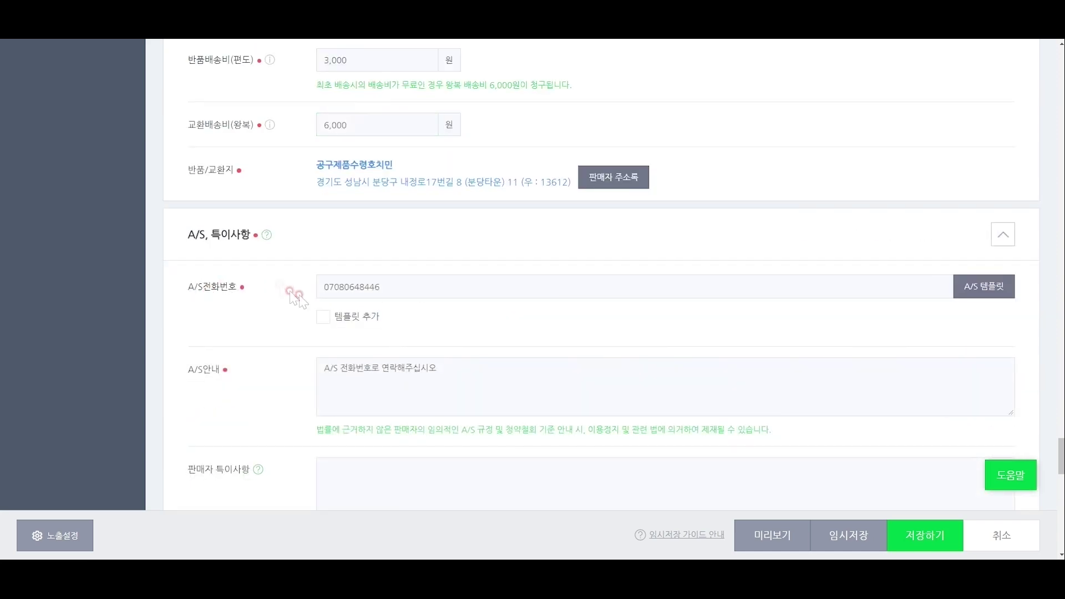
{"action": "scroll", "coordinate": [310, 266], "scroll_direction": "down", "scroll_amount": 2}
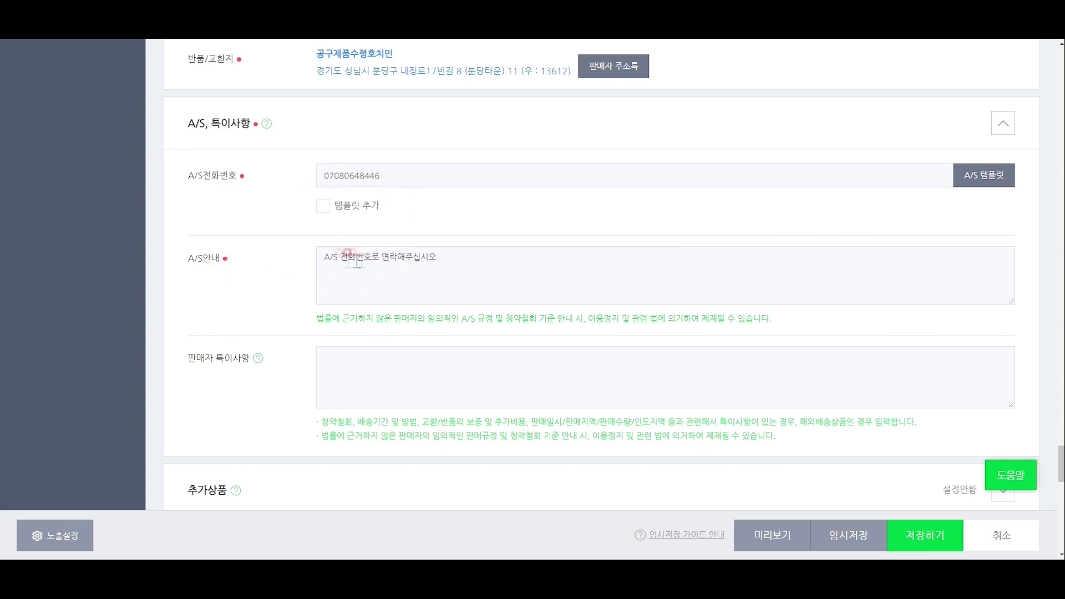
{"action": "left_click_drag", "start_coordinate": [329, 257], "coordinate": [480, 259]}
{"action": "left_click", "coordinate": [480, 258]}
{"action": "scroll", "coordinate": [481, 263], "scroll_direction": "down", "scroll_amount": 2}
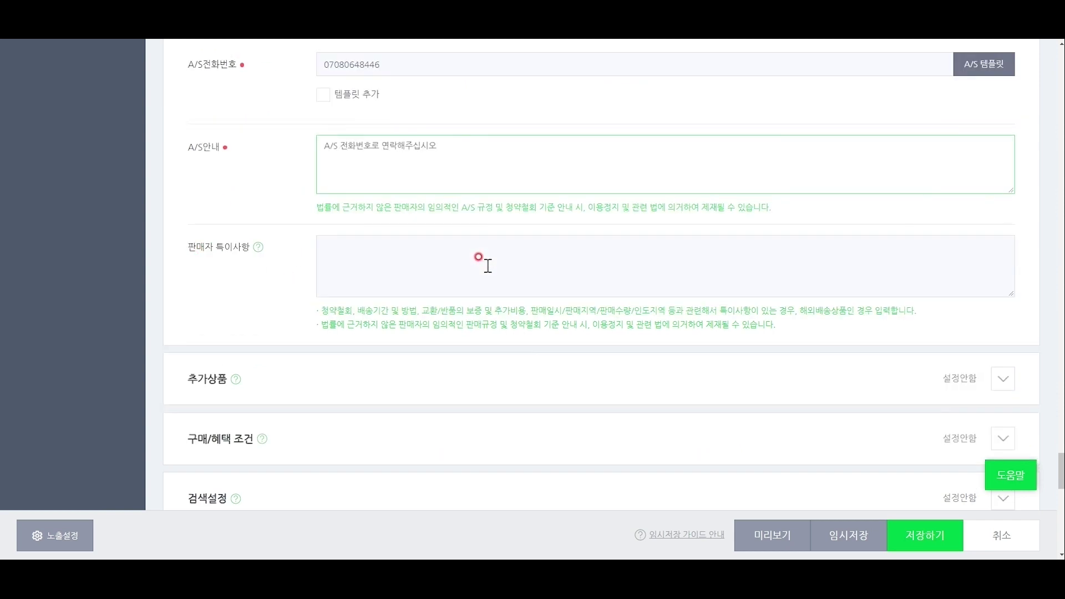
{"action": "left_click", "coordinate": [419, 255]}
{"action": "left_click_drag", "start_coordinate": [447, 143], "coordinate": [276, 169]}
{"action": "key", "text": "ctrl+c"}
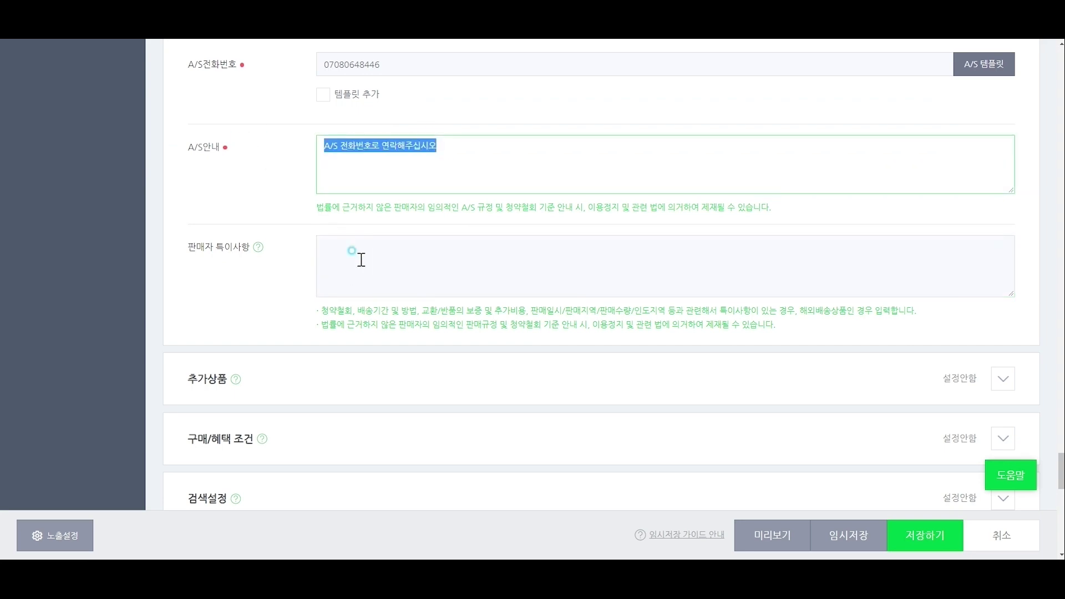
{"action": "left_click", "coordinate": [349, 249]}
{"action": "key", "text": "ctrl+v"}
{"action": "scroll", "coordinate": [370, 260], "scroll_direction": "down", "scroll_amount": 2}
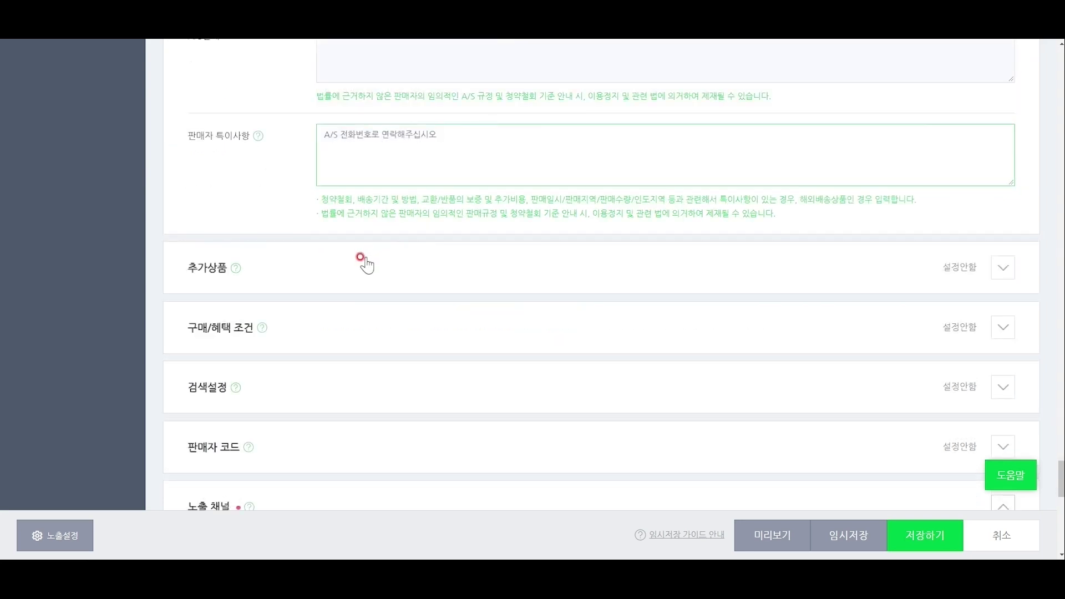
Review the 추가상품 options, leave the section at 설정안함 and collapse it.
{"action": "left_click", "coordinate": [407, 277]}
{"action": "scroll", "coordinate": [405, 272], "scroll_direction": "down", "scroll_amount": 2}
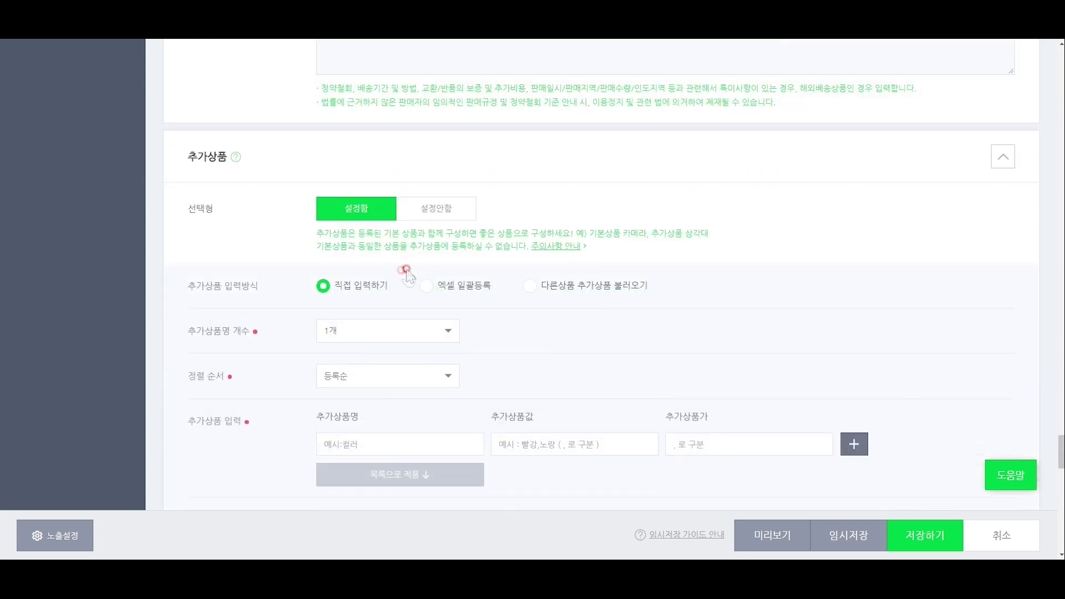
{"action": "left_click", "coordinate": [320, 164]}
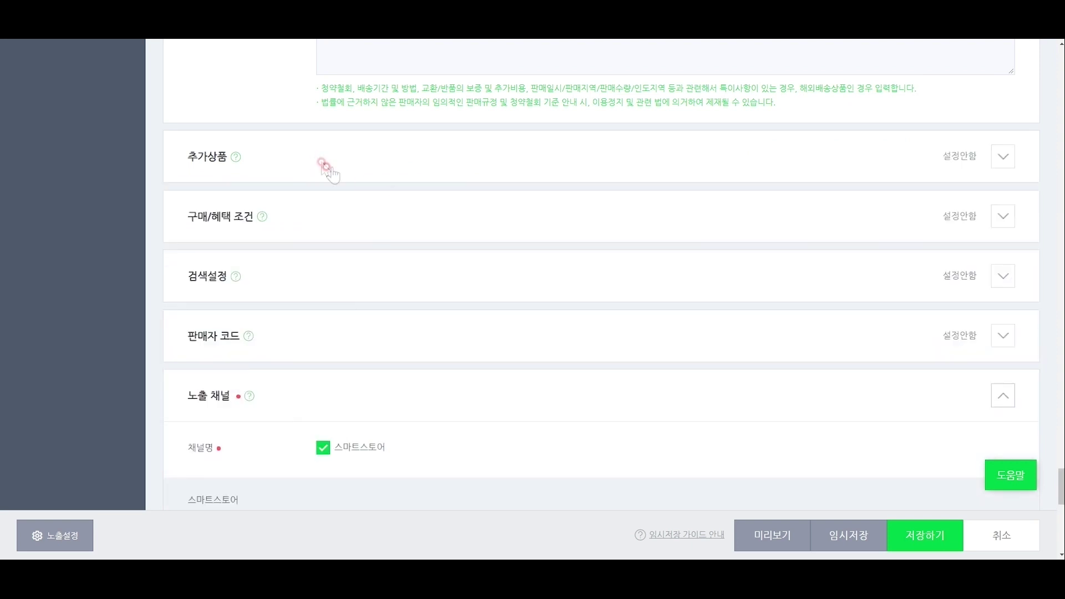
{"action": "left_click", "coordinate": [369, 161]}
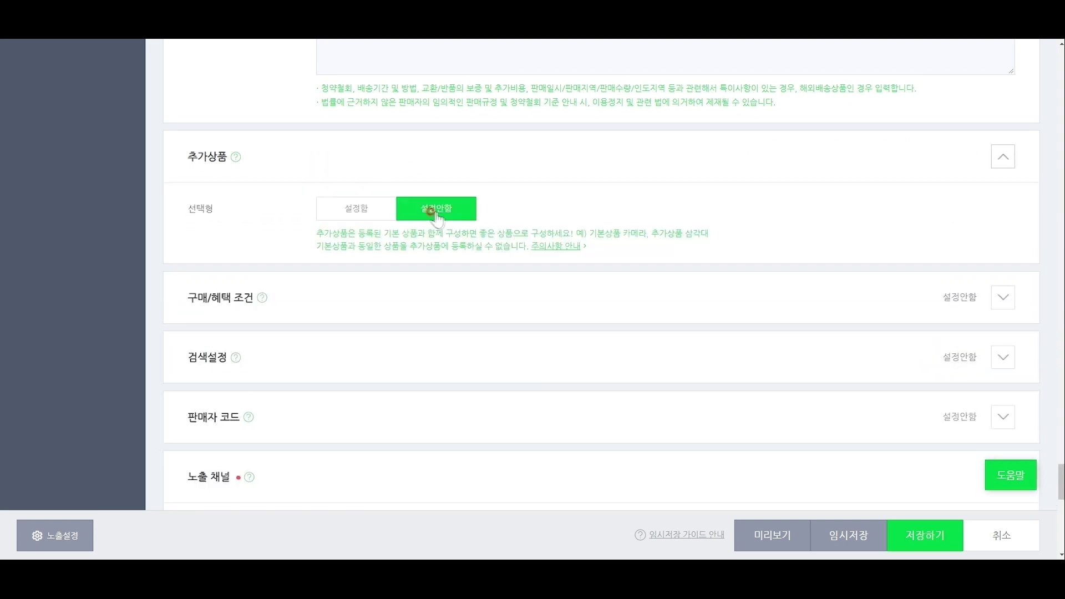
{"action": "left_click", "coordinate": [409, 167]}
{"action": "scroll", "coordinate": [410, 167], "scroll_direction": "down", "scroll_amount": 1}
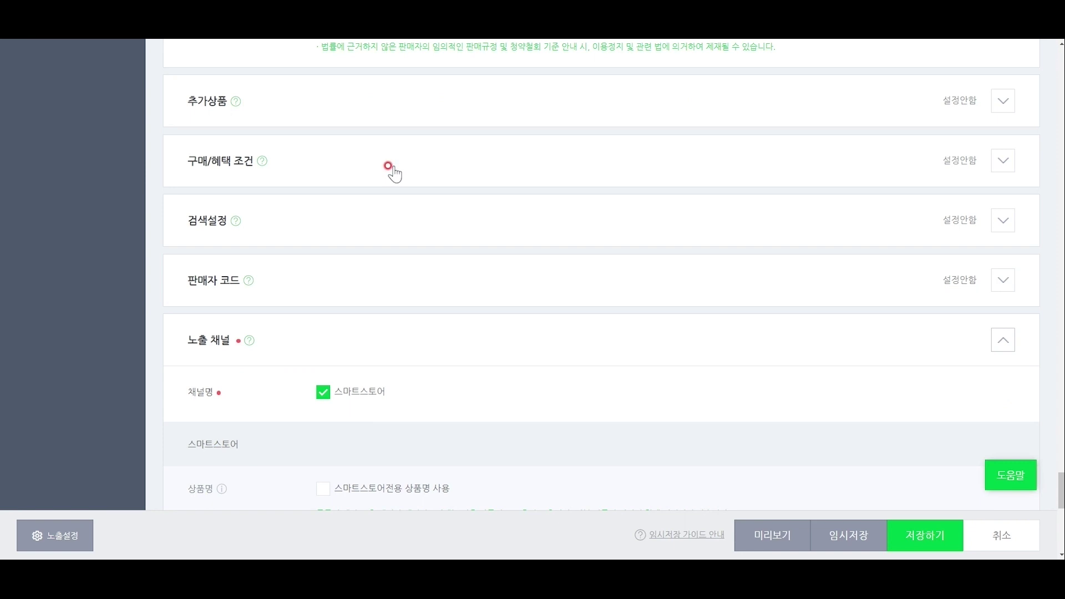
Expand the 구매/혜택 조건 section, keep 복수구매할인 at 설정안함 and enable the 상품리뷰 작성시 지급 points.
{"action": "left_click", "coordinate": [388, 165]}
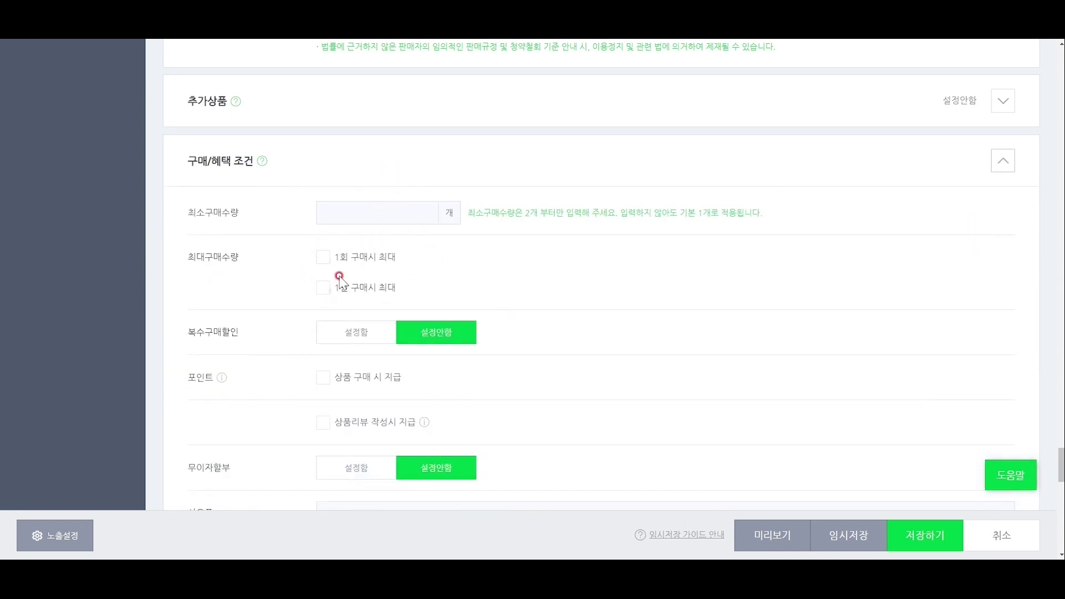
{"action": "scroll", "coordinate": [350, 283], "scroll_direction": "down", "scroll_amount": 2}
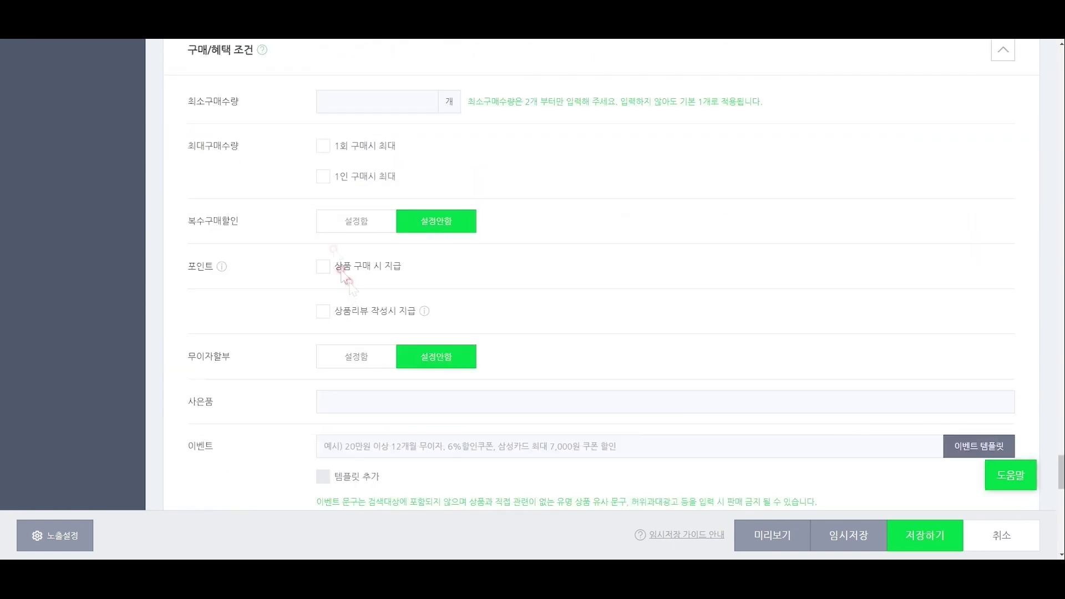
{"action": "left_click", "coordinate": [360, 222]}
{"action": "scroll", "coordinate": [454, 225], "scroll_direction": "down", "scroll_amount": 2}
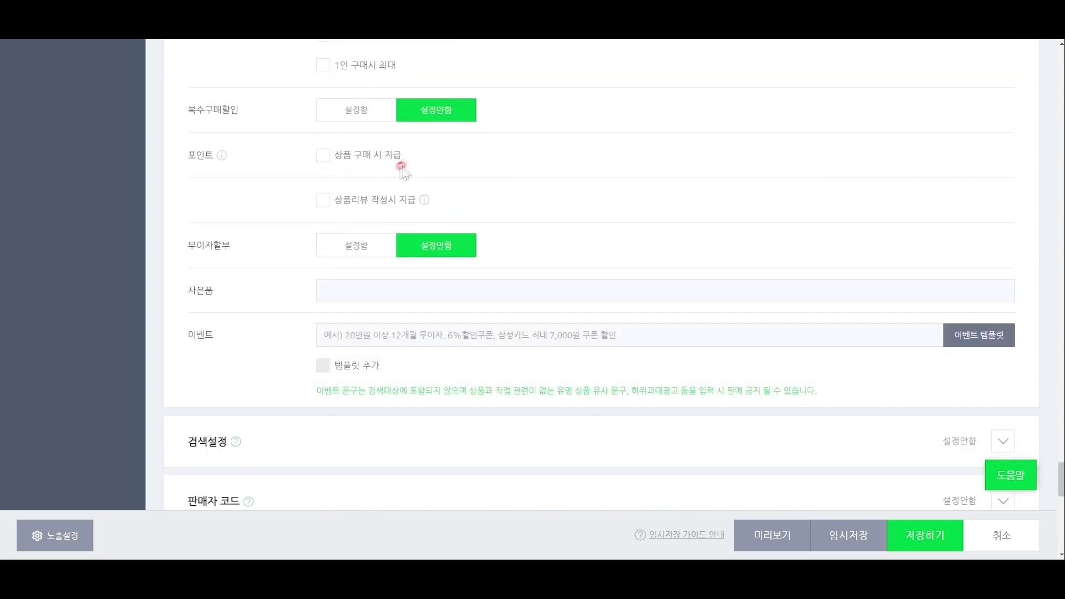
{"action": "left_click", "coordinate": [324, 200]}
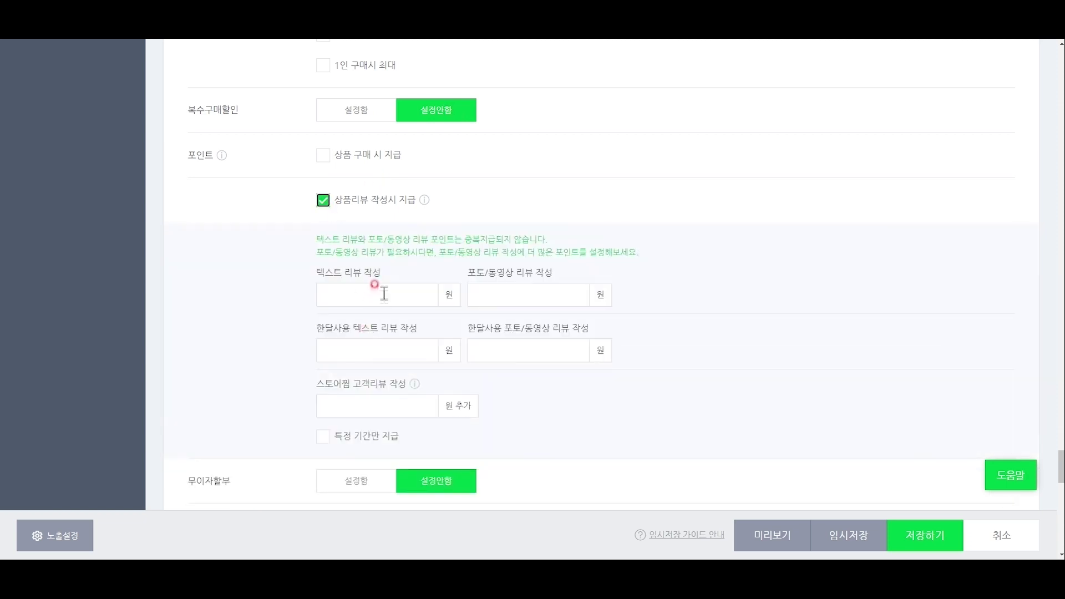
{"action": "left_click", "coordinate": [382, 288]}
{"action": "scroll", "coordinate": [383, 291], "scroll_direction": "down", "scroll_amount": 2}
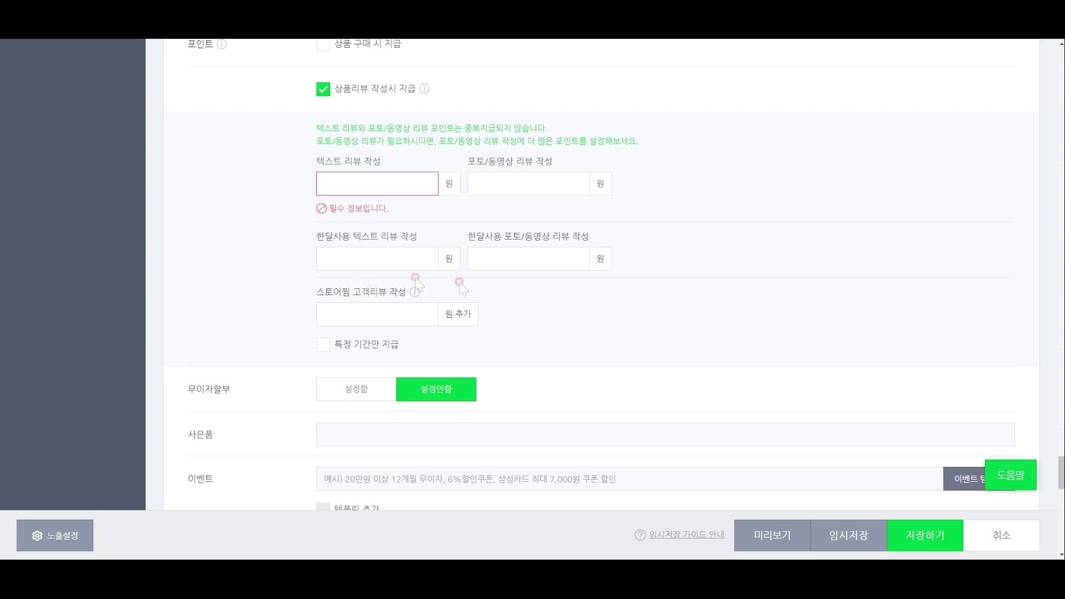
Set the review points to 200원 for 텍스트 리뷰 작성 and 500원 for 포토/동영상 리뷰 작성.
{"action": "left_click", "coordinate": [514, 186]}
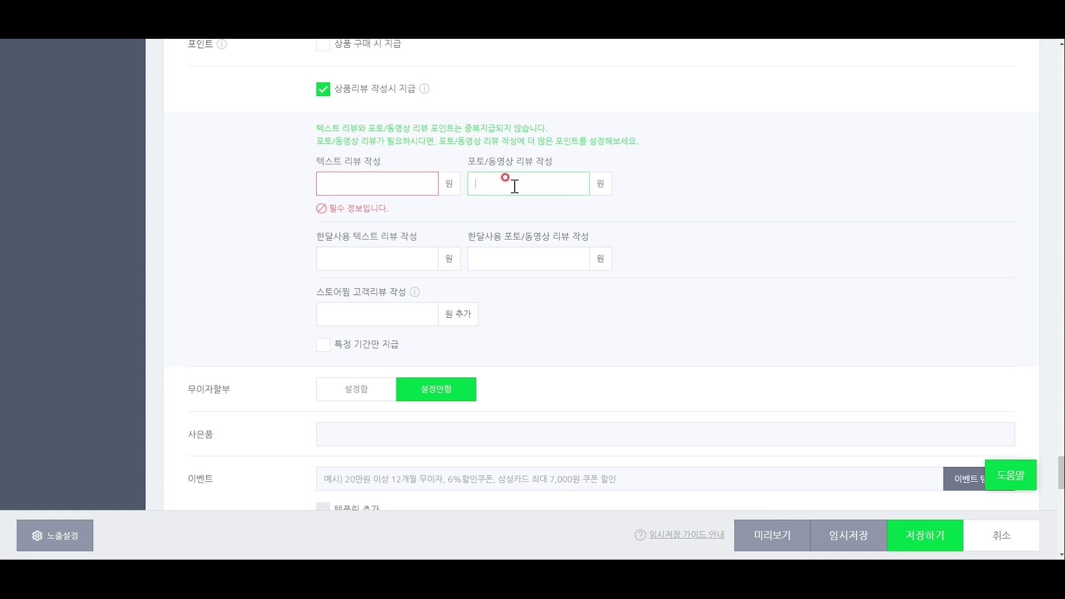
{"action": "left_click", "coordinate": [391, 186]}
{"action": "type", "text": "1"}
{"action": "type", "text": "00"}
{"action": "key", "text": "Tab"}
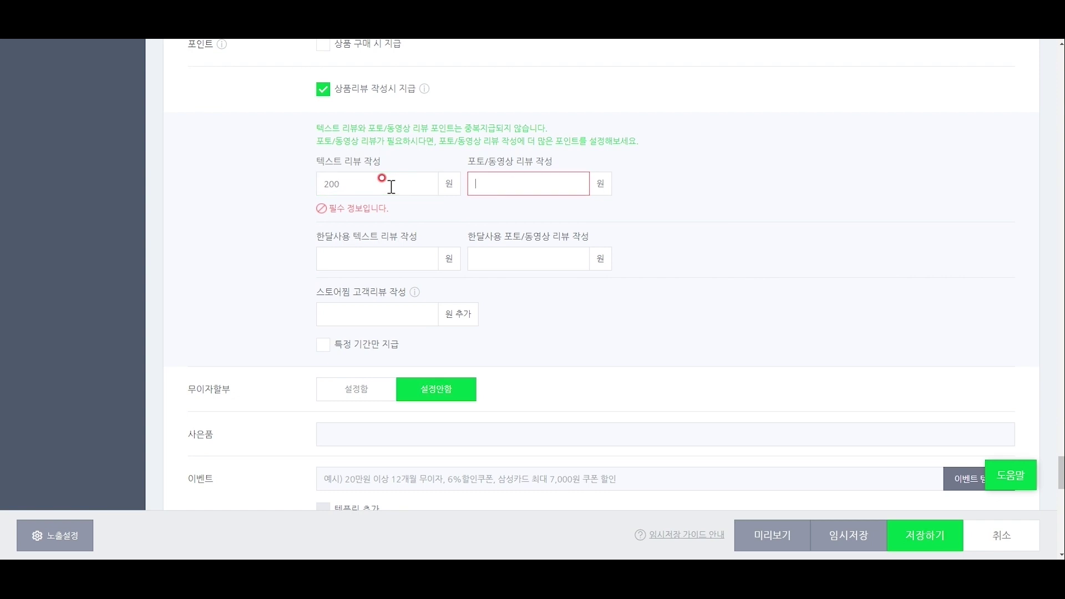
{"action": "type", "text": "500"}
{"action": "left_click", "coordinate": [280, 221]}
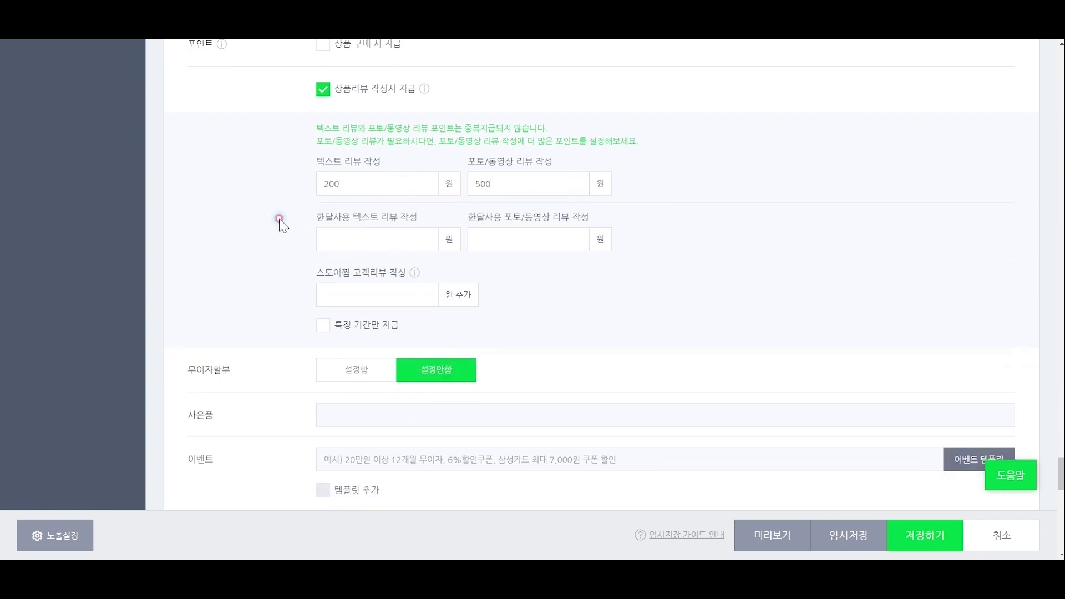
Set the additional points for 스토어찜 고객리뷰 작성 to 300원.
{"action": "left_click", "coordinate": [332, 287]}
{"action": "type", "text": "3000"}
{"action": "left_click", "coordinate": [191, 266]}
{"action": "scroll", "coordinate": [218, 271], "scroll_direction": "down", "scroll_amount": 1}
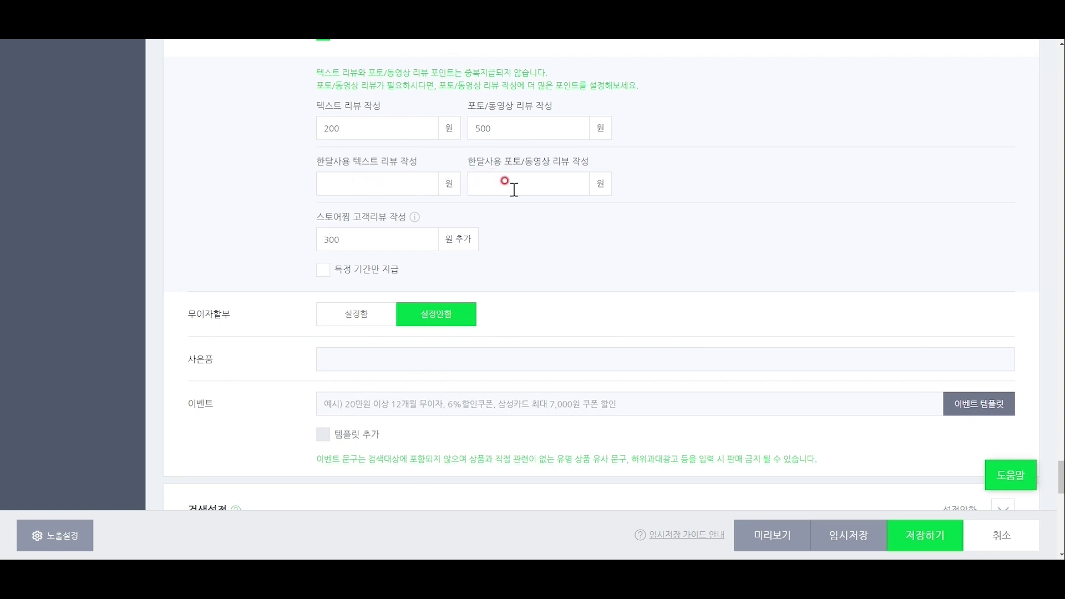
Set the one-month-use review points to 100원 for text reviews and 200원 for photo/video reviews.
{"action": "left_click", "coordinate": [402, 180]}
{"action": "type", "text": "100"}
{"action": "key", "text": "Tab"}
{"action": "type", "text": "200"}
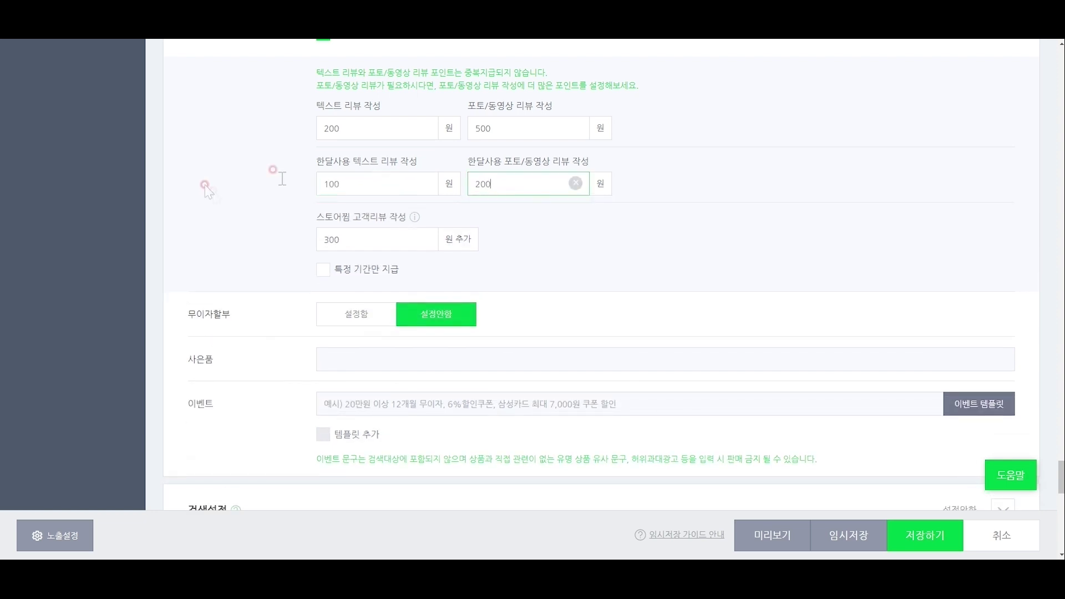
{"action": "left_click", "coordinate": [266, 208]}
Review the 무이자할부, 사은품 and 이벤트 settings of the purchase and benefit conditions.
{"action": "scroll", "coordinate": [265, 209], "scroll_direction": "down", "scroll_amount": 2}
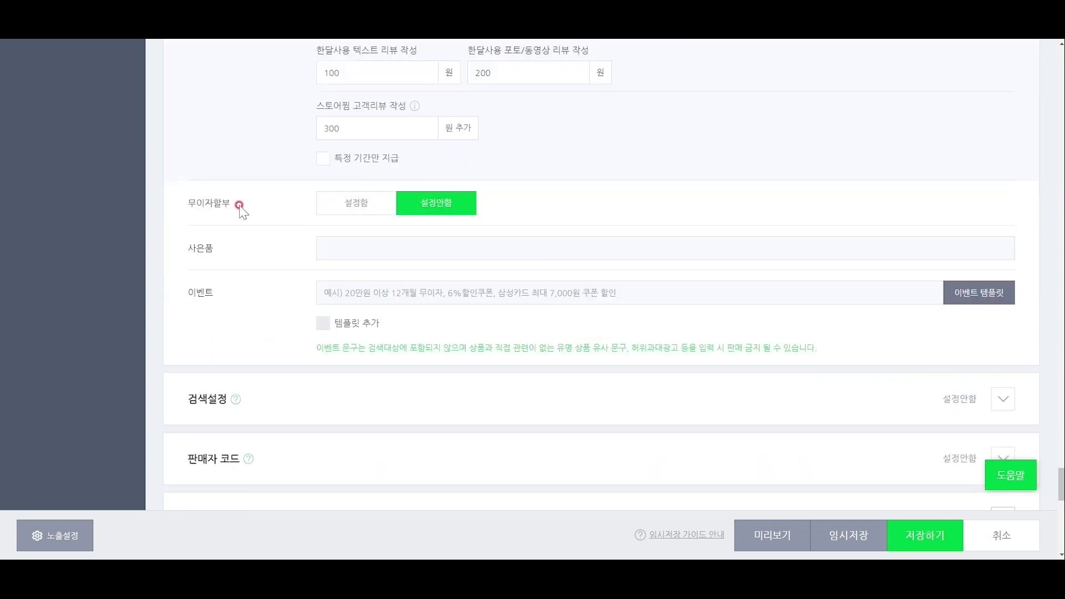
{"action": "scroll", "coordinate": [441, 208], "scroll_direction": "down", "scroll_amount": 2}
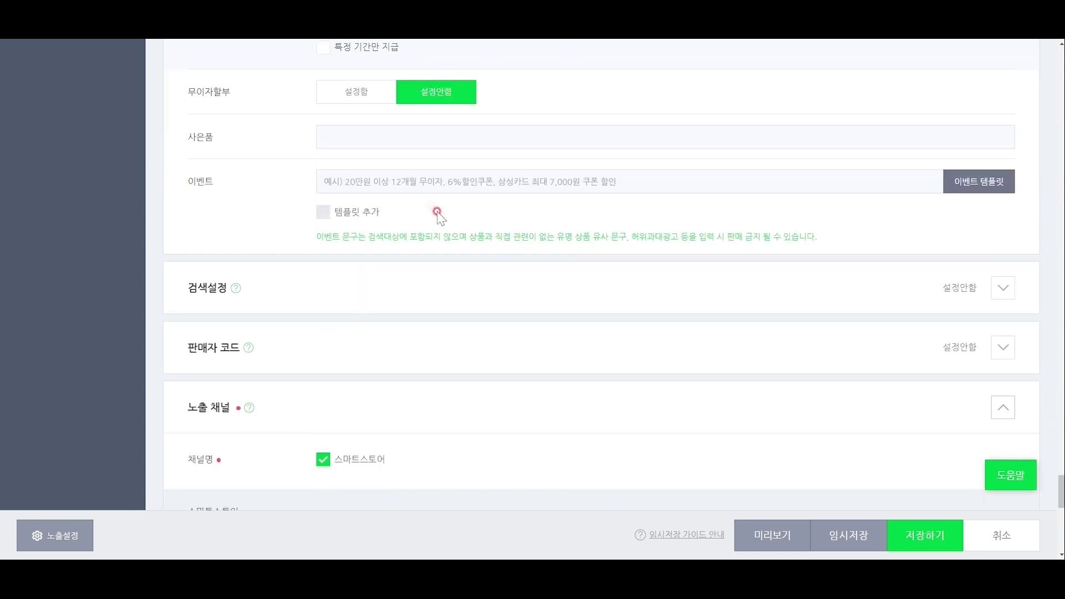
{"action": "left_click", "coordinate": [422, 140]}
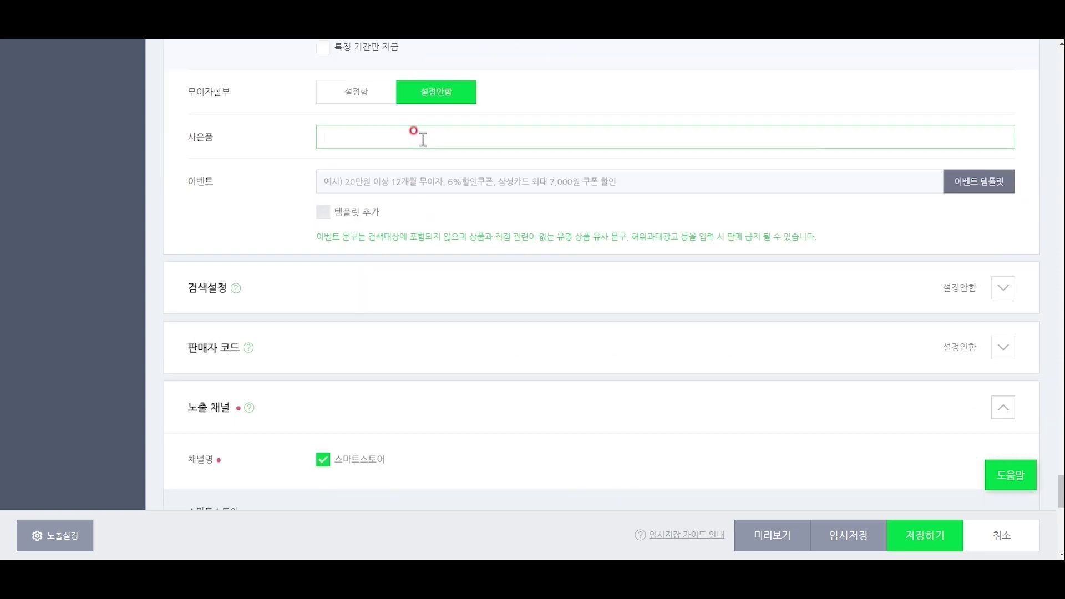
{"action": "left_click", "coordinate": [417, 185]}
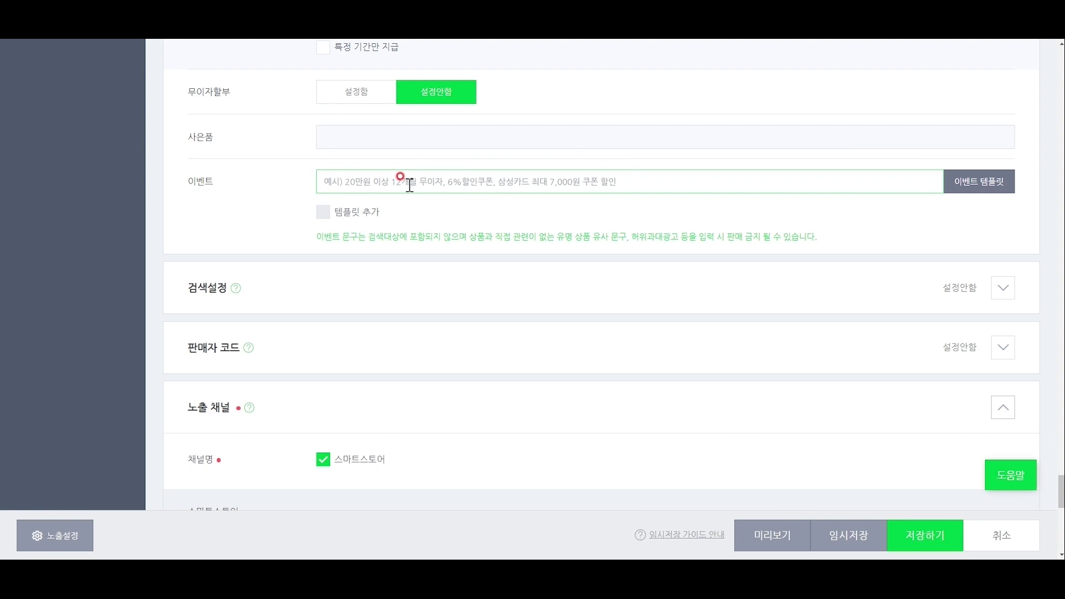
Expand the 검색설정 section, enable 태그 직접 입력 and add the suggested tag 여름용품.
{"action": "left_click", "coordinate": [485, 288]}
{"action": "scroll", "coordinate": [485, 233], "scroll_direction": "down", "scroll_amount": 4}
{"action": "left_click", "coordinate": [324, 274]}
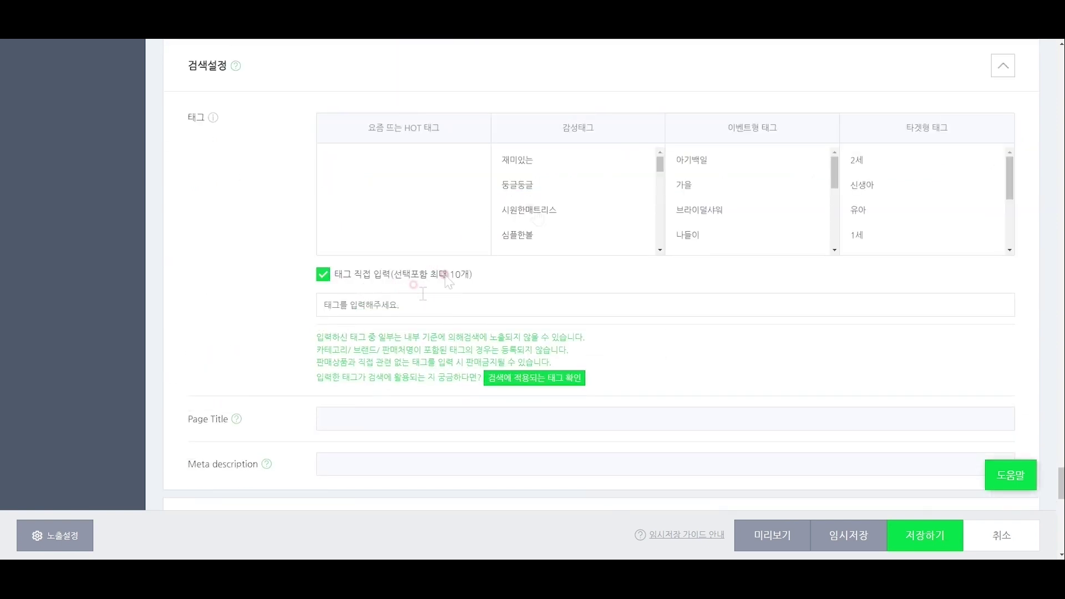
{"action": "left_click", "coordinate": [442, 307]}
{"action": "type", "text": "여름"}
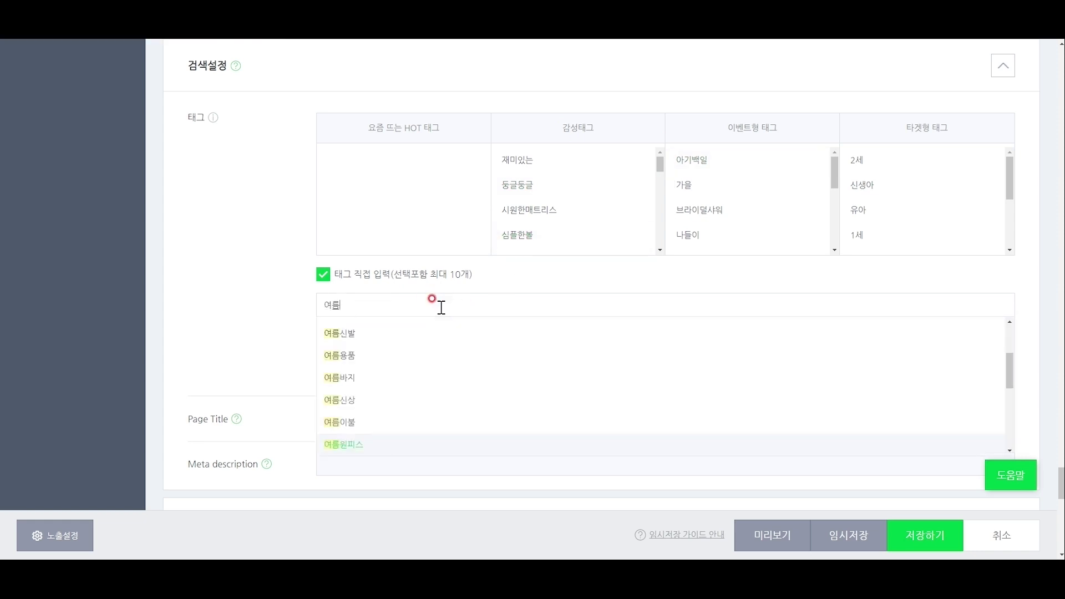
{"action": "key", "text": "Down"}
{"action": "left_click", "coordinate": [377, 338]}
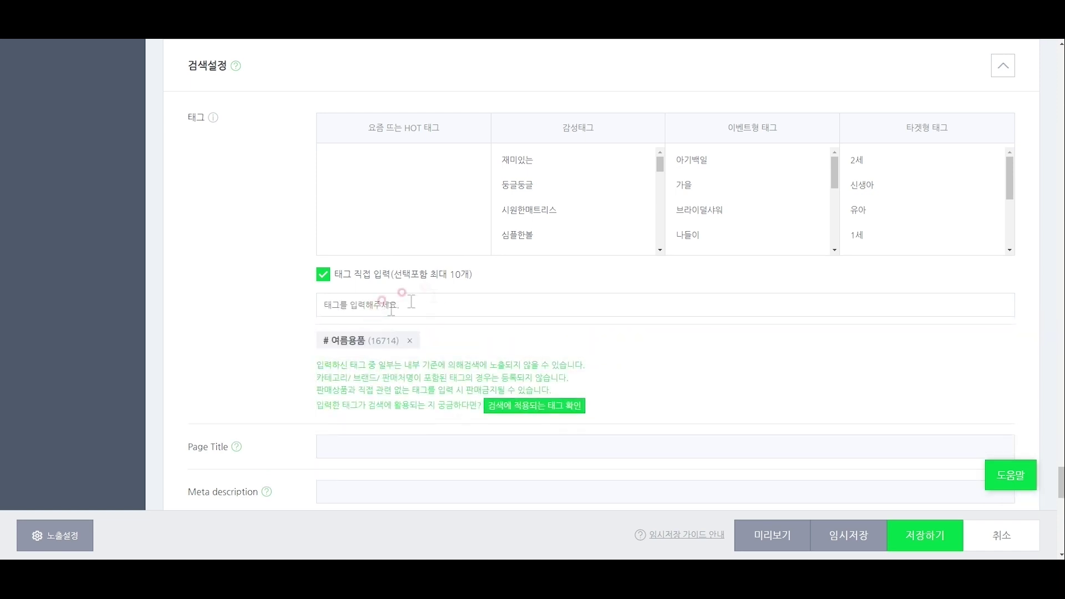
Look up 물놀이 and 풀장 in the direct tag entry and add the suggested tag 물놀이풀장.
{"action": "left_click", "coordinate": [435, 298]}
{"action": "type", "text": "물놀이"}
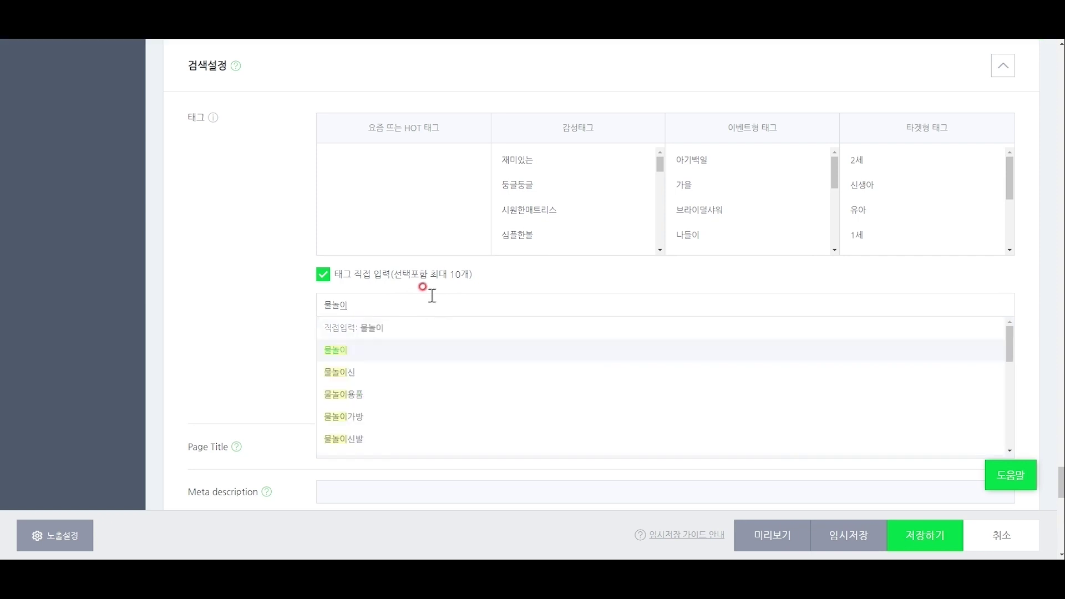
{"action": "key", "text": "BackSpace"}
{"action": "key", "text": "BackSpace"}
{"action": "key", "text": "BackSpace"}
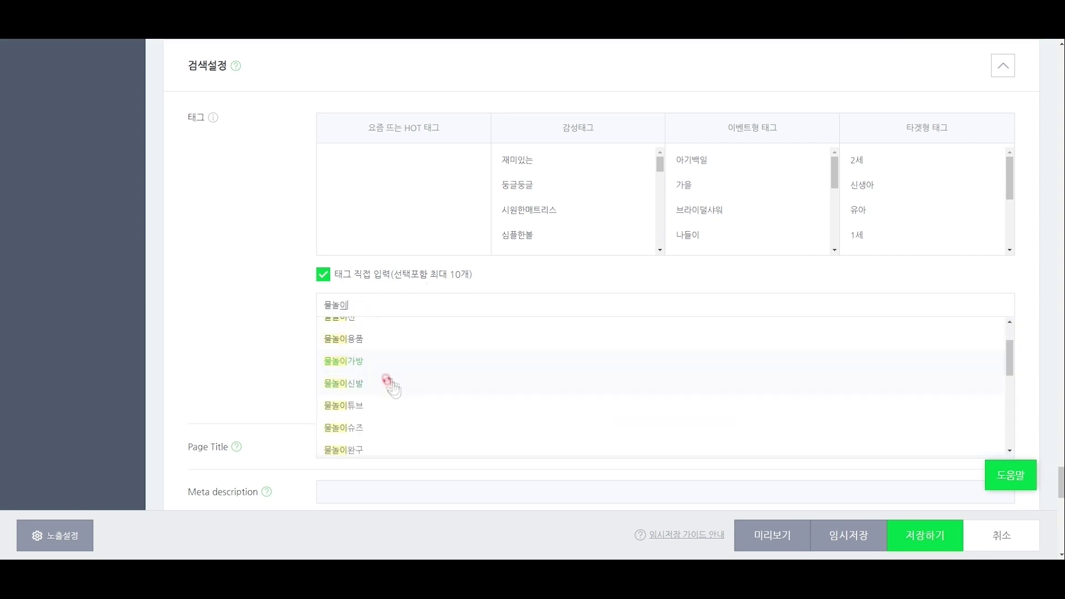
{"action": "type", "text": "풀장"}
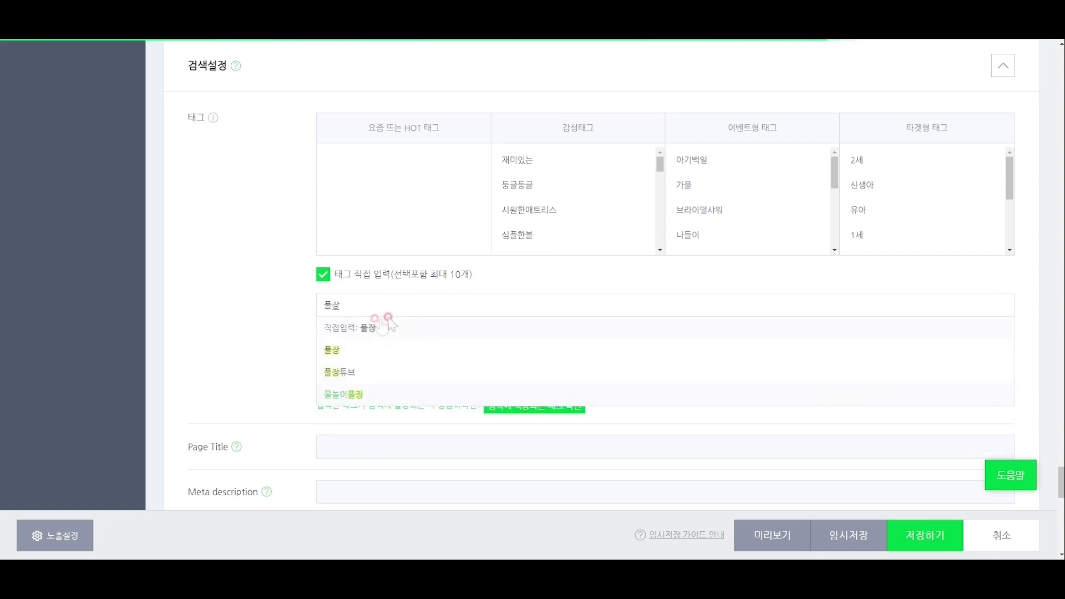
{"action": "key", "text": "Return"}
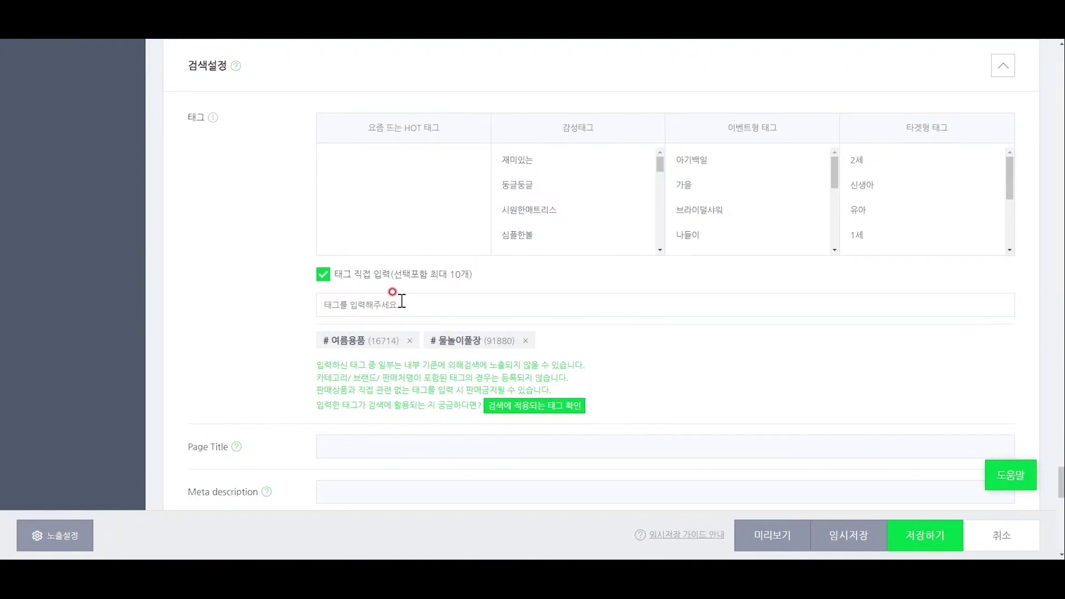
Add the tags 실내풀장 and 실내수영장 through direct tag entry.
{"action": "type", "text": "실내풀장"}
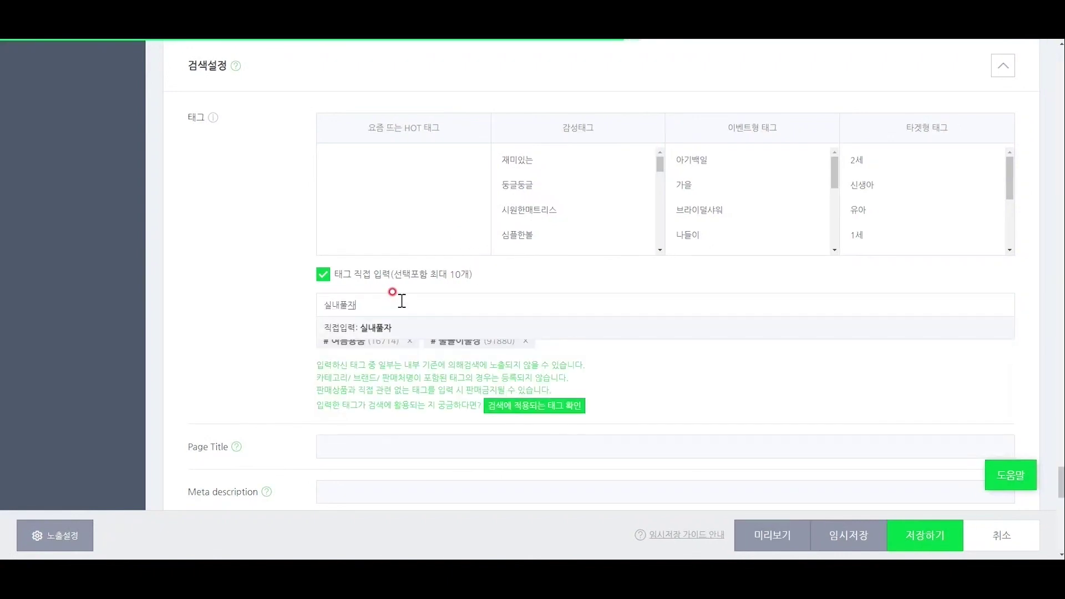
{"action": "left_click", "coordinate": [355, 345]}
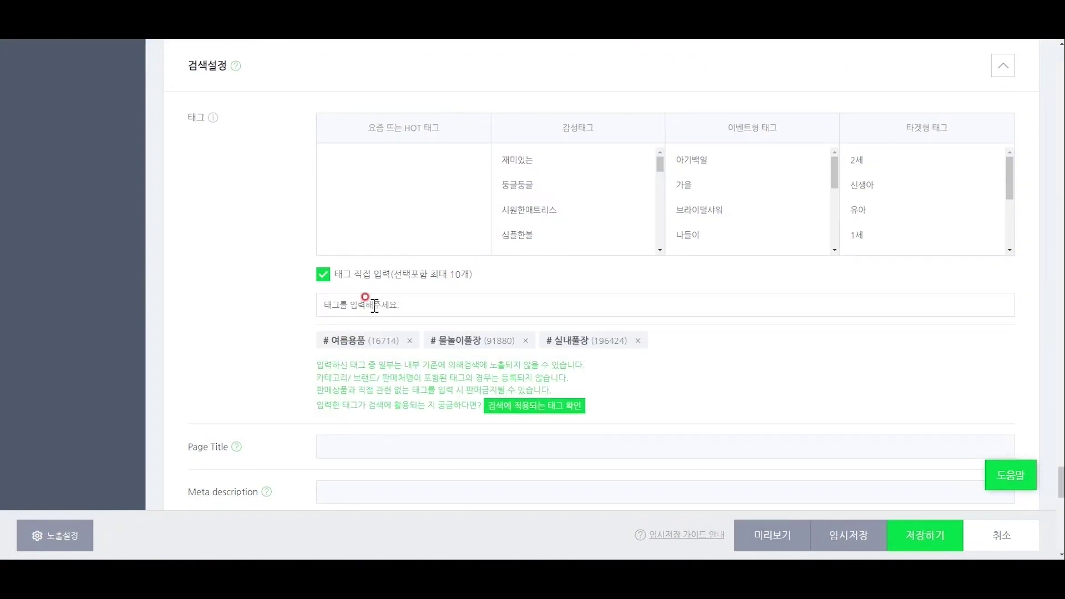
{"action": "scroll", "coordinate": [369, 302], "scroll_direction": "down", "scroll_amount": 4}
{"action": "type", "text": "실니"}
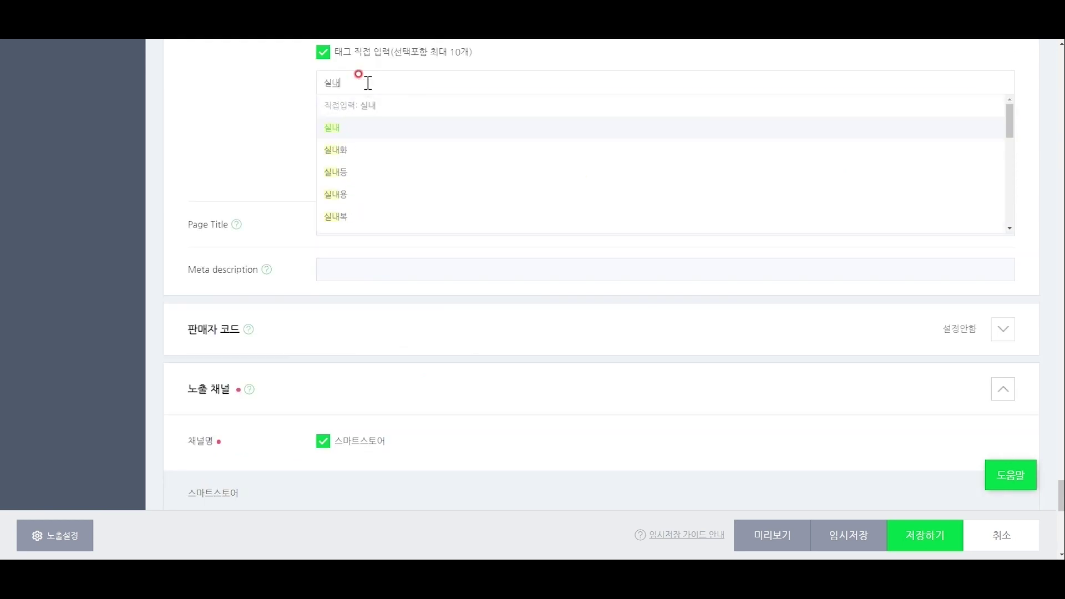
{"action": "type", "text": "수영장"}
{"action": "left_click", "coordinate": [361, 123]}
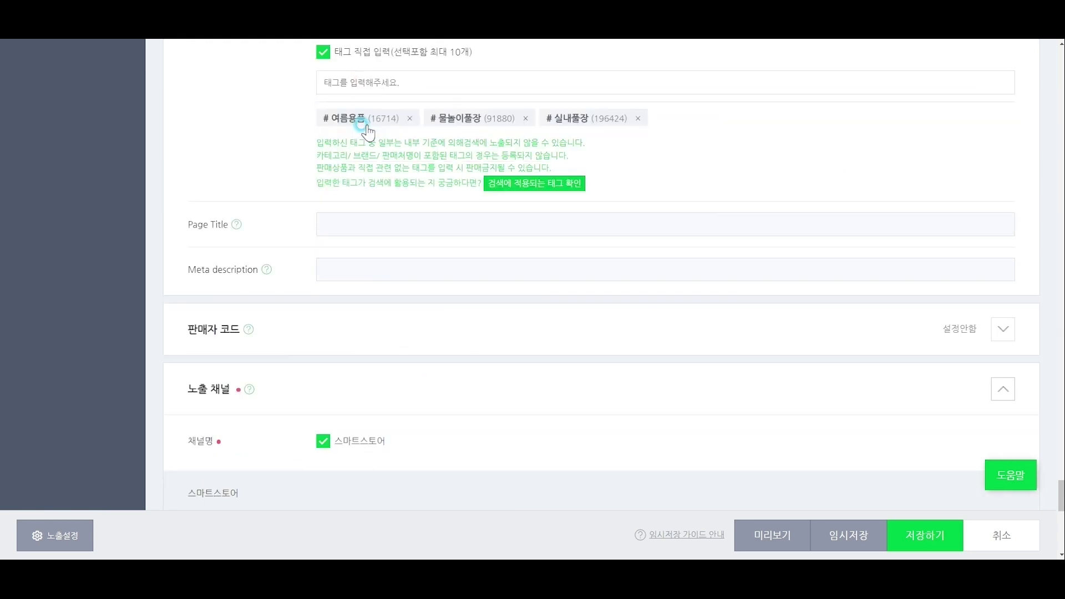
Add the 감성태그 tags 신나는놀이, 아이들이좋아하는 and 신나는.
{"action": "scroll", "coordinate": [447, 125], "scroll_direction": "up", "scroll_amount": 4}
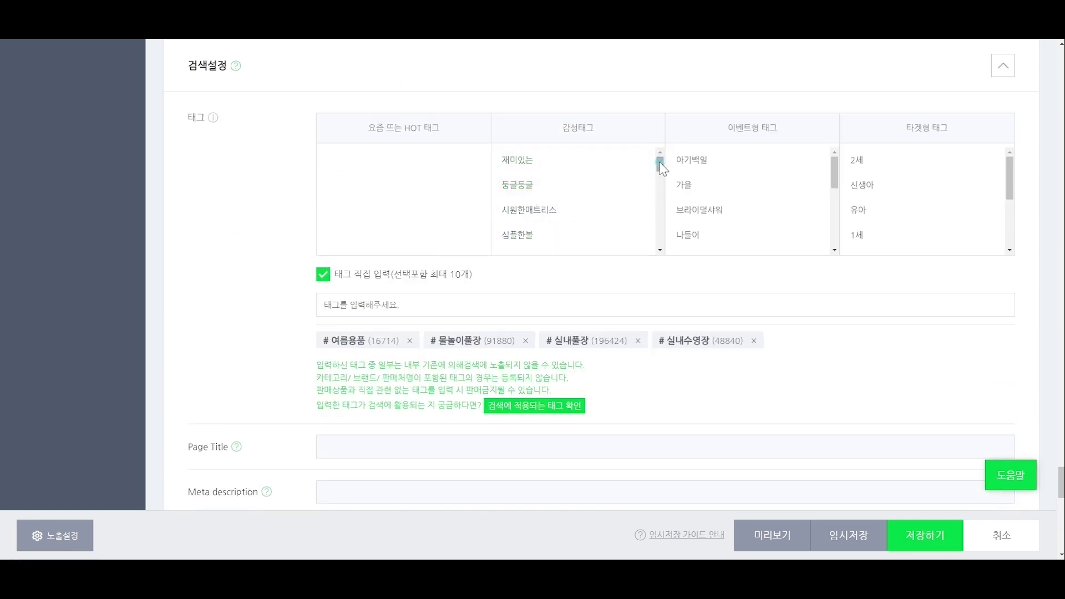
{"action": "left_click_drag", "start_coordinate": [659, 162], "coordinate": [664, 242]}
{"action": "left_click", "coordinate": [546, 181]}
{"action": "left_click", "coordinate": [551, 194]}
{"action": "left_click", "coordinate": [509, 209]}
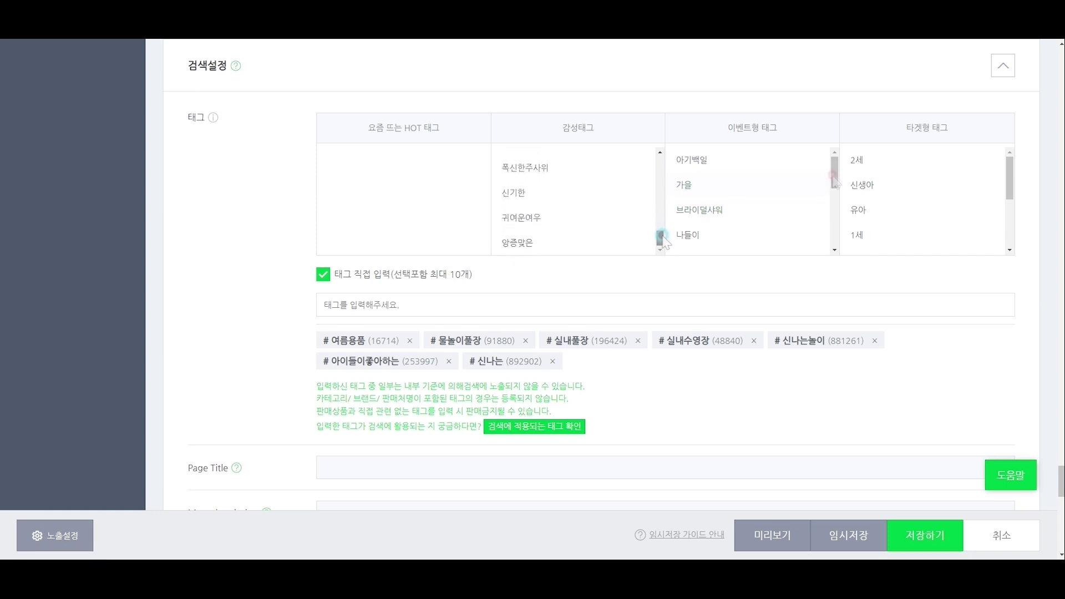
Add the 이벤트형 태그 tags 여름 and 바캉스.
{"action": "left_click_drag", "start_coordinate": [834, 176], "coordinate": [835, 229]}
{"action": "left_click", "coordinate": [677, 218]}
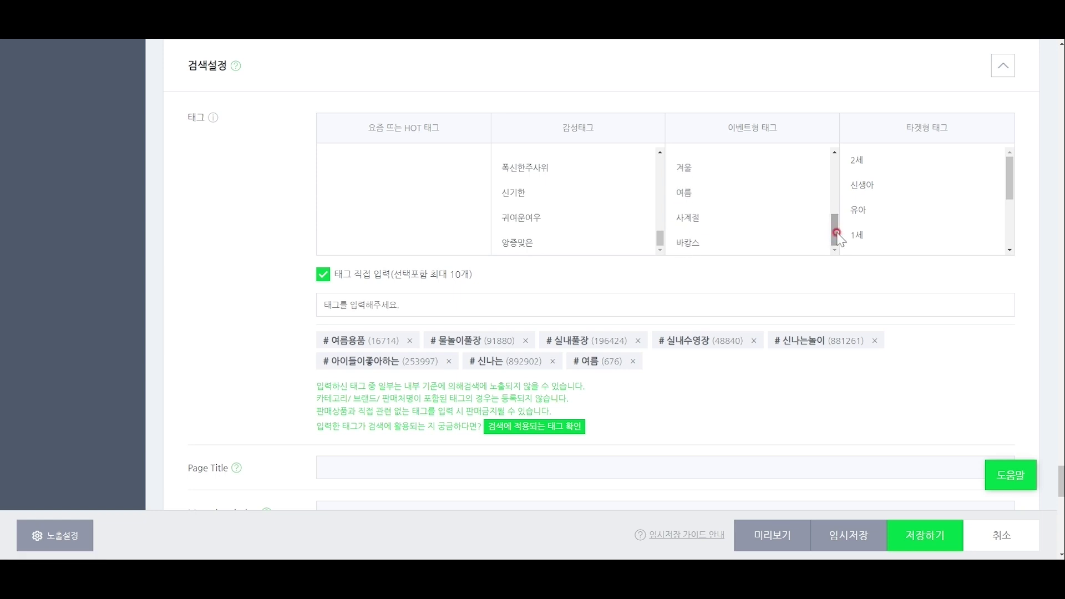
{"action": "left_click", "coordinate": [688, 243]}
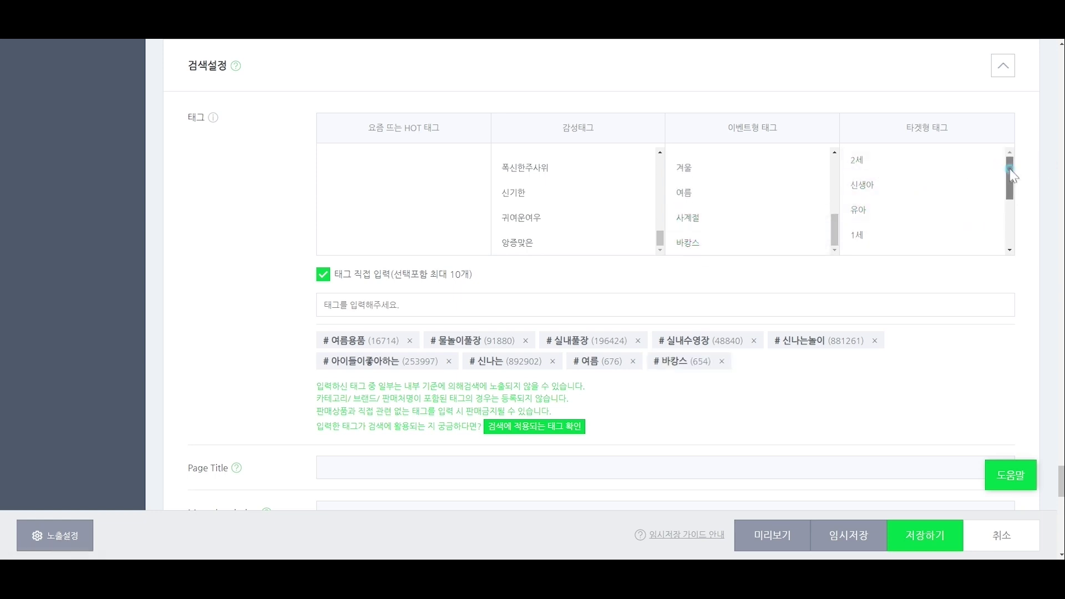
Add the 타겟형 태그 tag 5세 and try to add 4세 as well.
{"action": "left_click_drag", "start_coordinate": [1008, 166], "coordinate": [1015, 203]}
{"action": "left_click", "coordinate": [865, 226]}
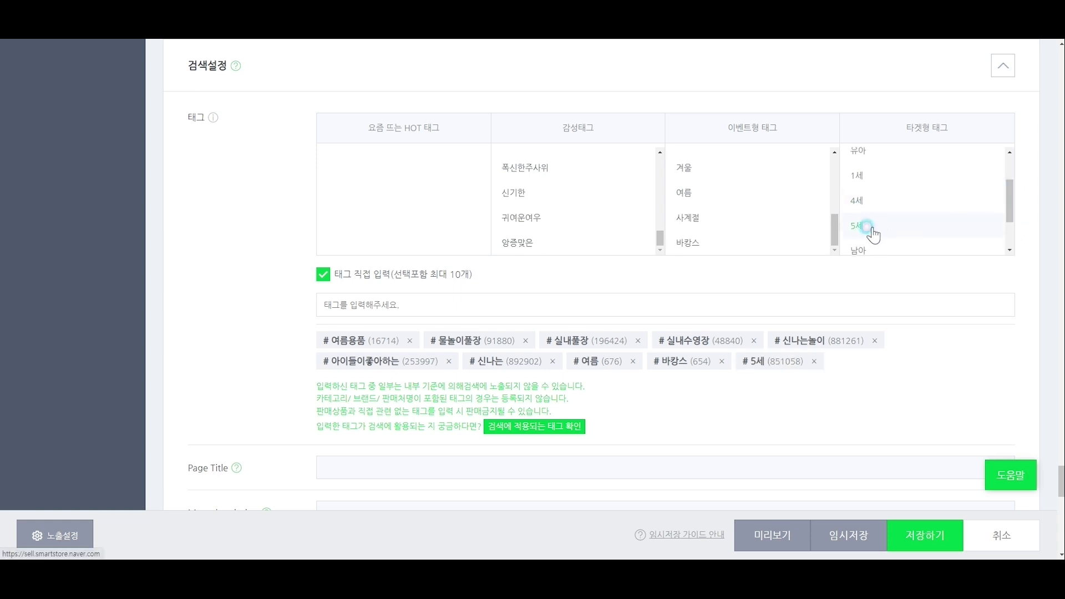
{"action": "left_click", "coordinate": [857, 201]}
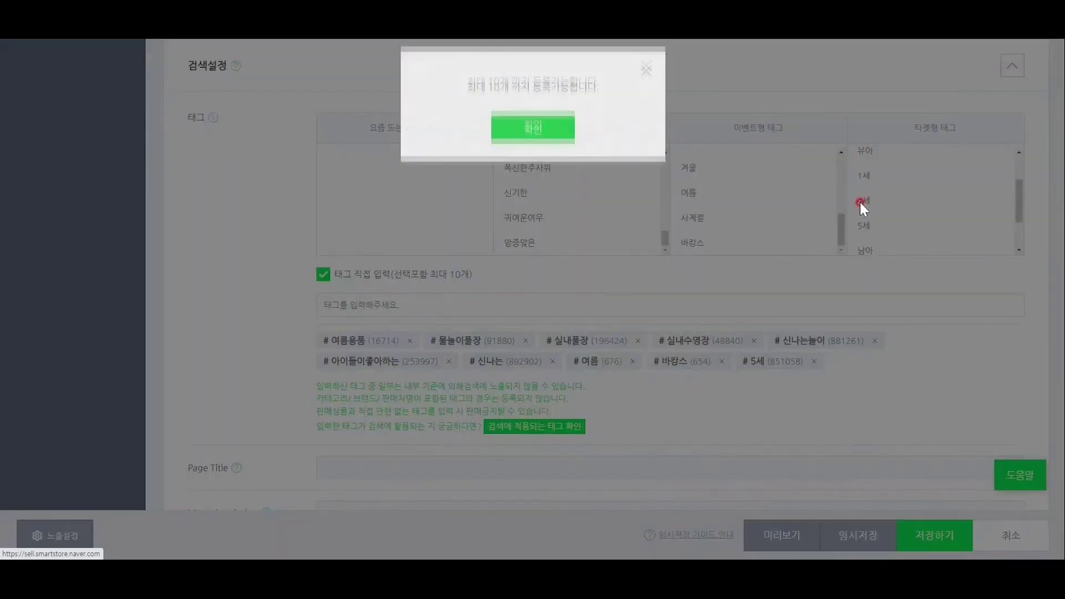
{"action": "left_click", "coordinate": [557, 140]}
Expand the 판매자 코드 section and review its fields and the 노출 채널 settings for 스마트스토어.
{"action": "scroll", "coordinate": [230, 386], "scroll_direction": "down", "scroll_amount": 4}
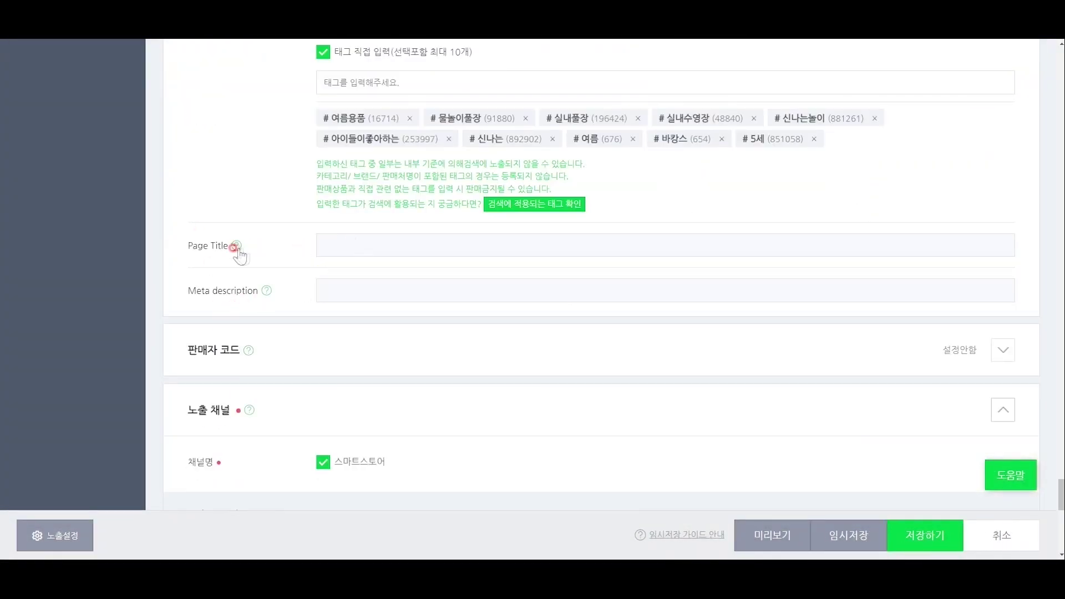
{"action": "scroll", "coordinate": [294, 258], "scroll_direction": "down", "scroll_amount": 2}
{"action": "left_click", "coordinate": [685, 241]}
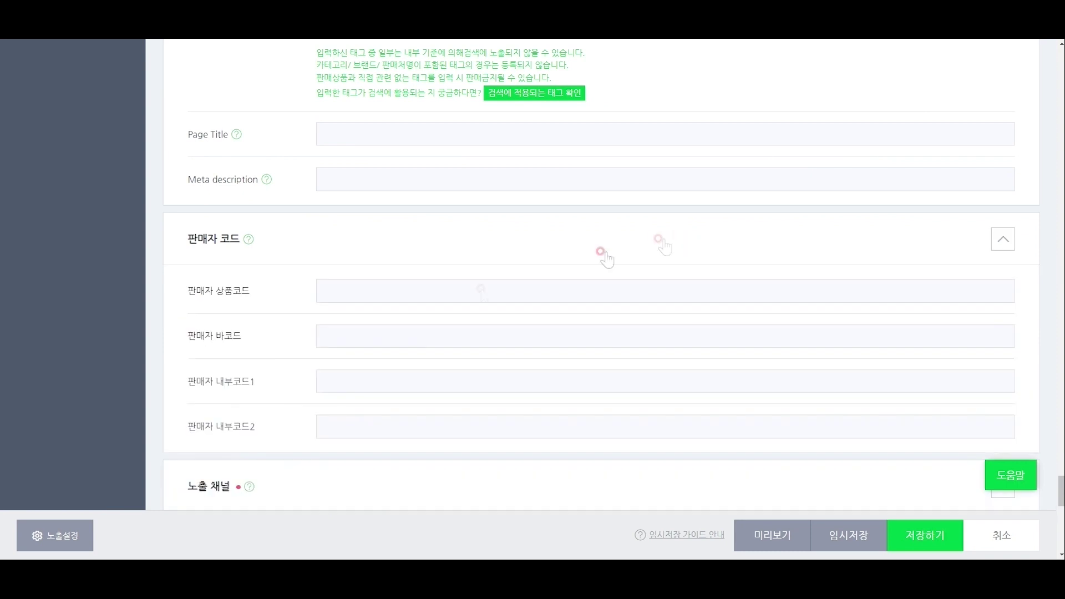
{"action": "scroll", "coordinate": [377, 294], "scroll_direction": "down", "scroll_amount": 5}
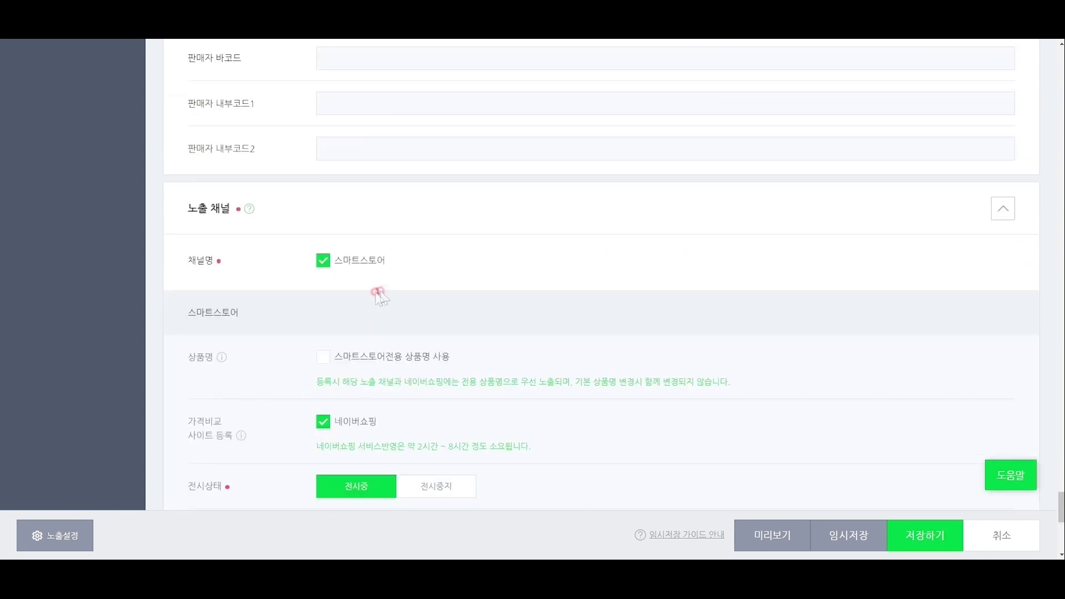
{"action": "scroll", "coordinate": [335, 261], "scroll_direction": "down", "scroll_amount": 3}
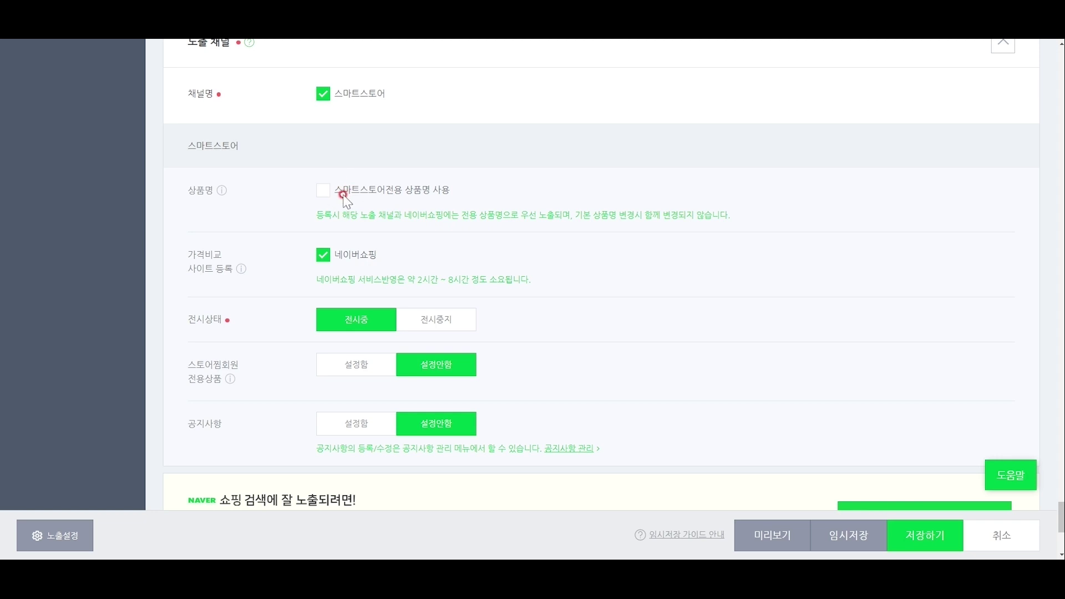
{"action": "scroll", "coordinate": [208, 167], "scroll_direction": "down", "scroll_amount": 2}
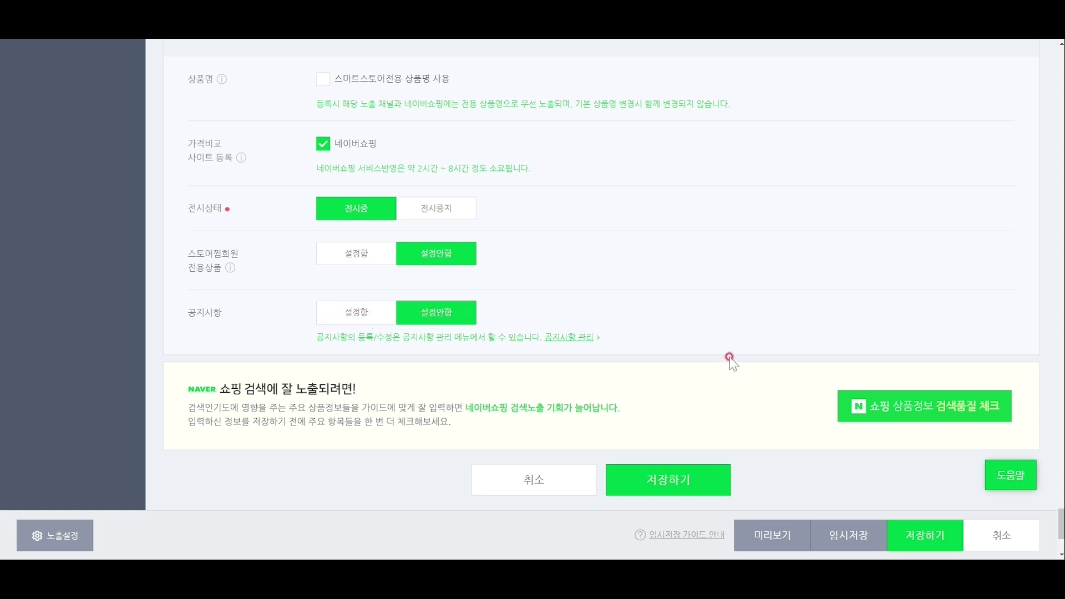
Try to save the product, try a children's-product certification under KC인증, and set KC인증 to KC인증 없음.
{"action": "left_click", "coordinate": [692, 486]}
{"action": "left_click", "coordinate": [420, 185]}
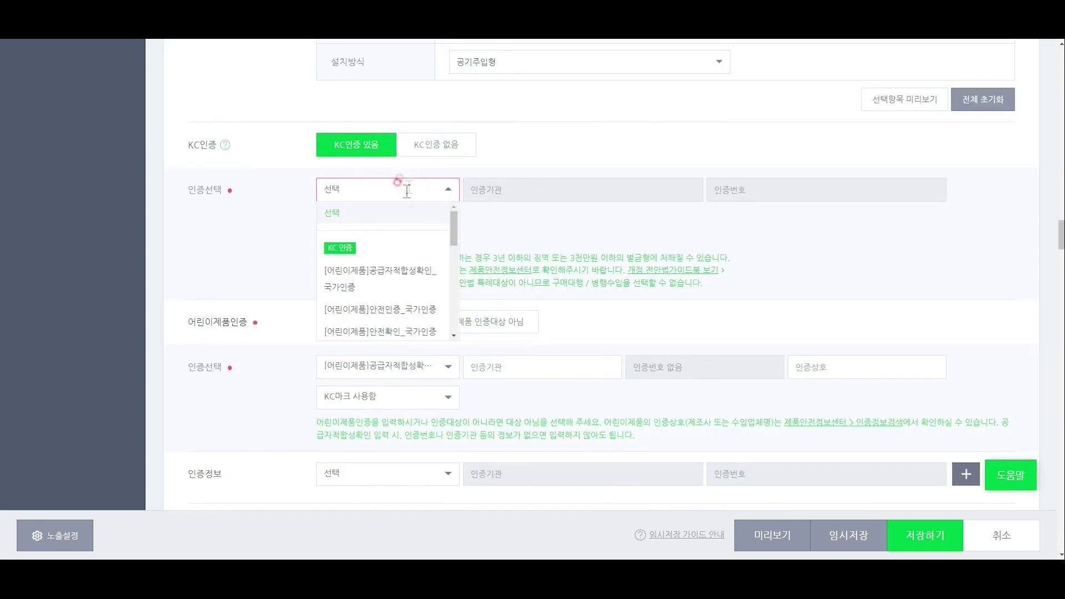
{"action": "left_click", "coordinate": [397, 272]}
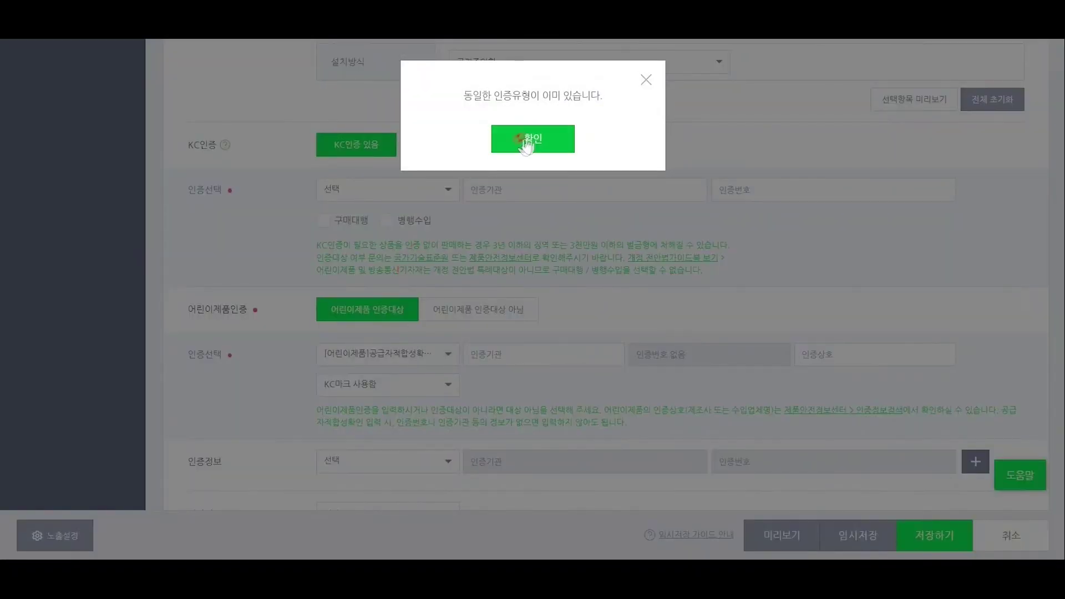
{"action": "left_click", "coordinate": [525, 133]}
{"action": "left_click", "coordinate": [424, 146]}
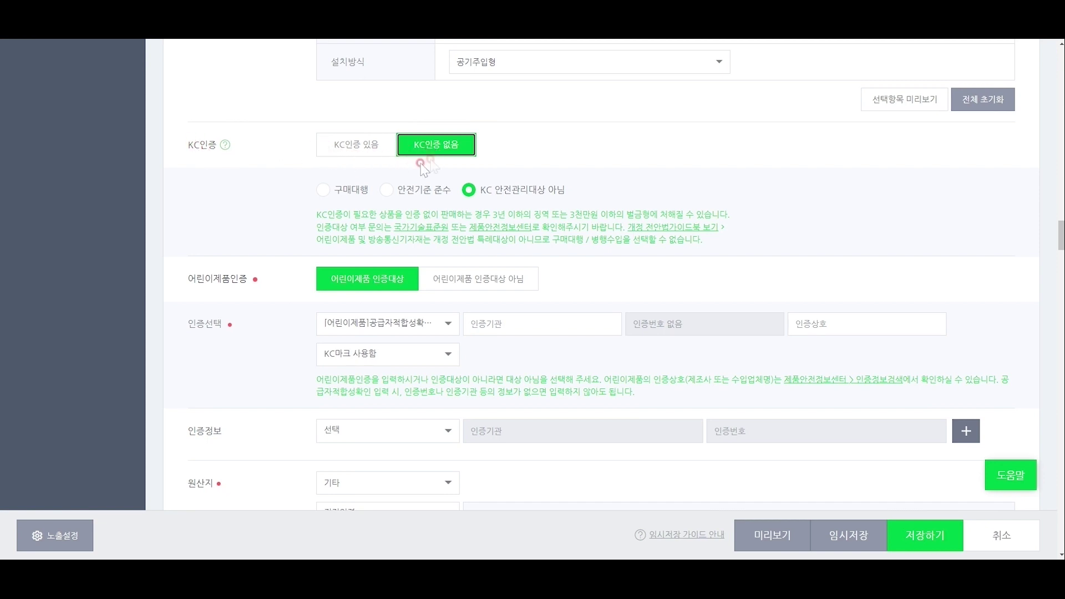
Select 어린이제품 인증대상 with [어린이제품]공급자적합성확인_국가인증 as the certification and try to save the product again.
{"action": "left_click", "coordinate": [350, 278]}
{"action": "left_click", "coordinate": [388, 324]}
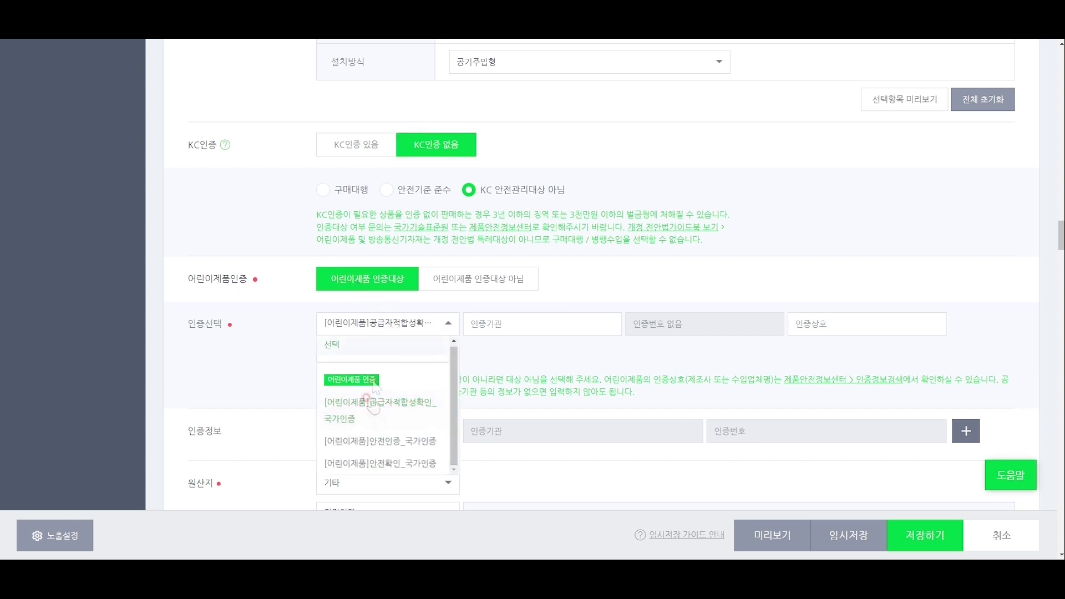
{"action": "left_click", "coordinate": [378, 406]}
{"action": "left_click", "coordinate": [378, 384]}
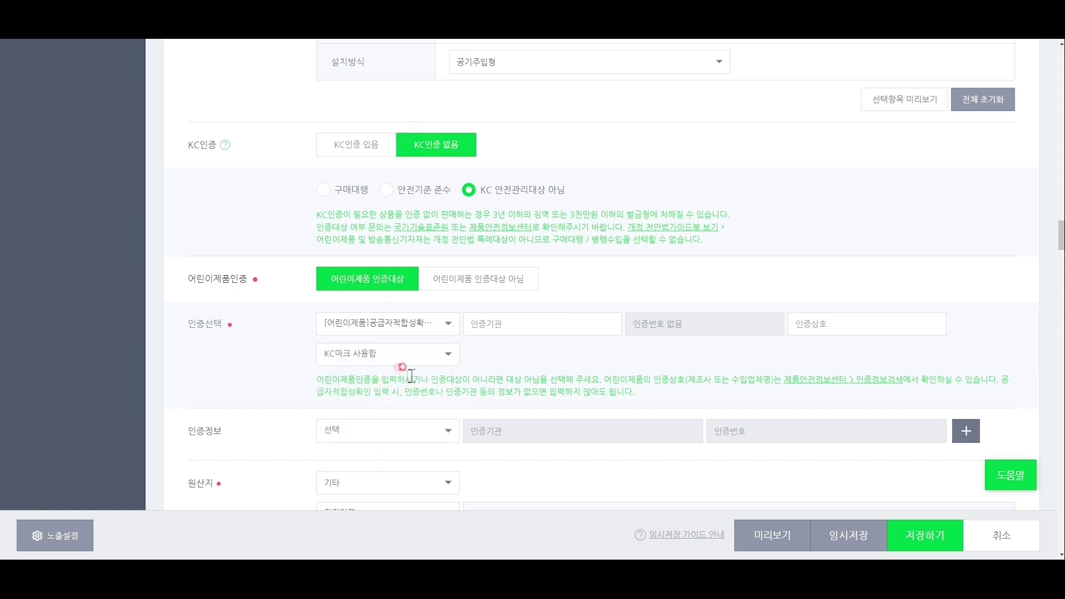
{"action": "left_click", "coordinate": [912, 532]}
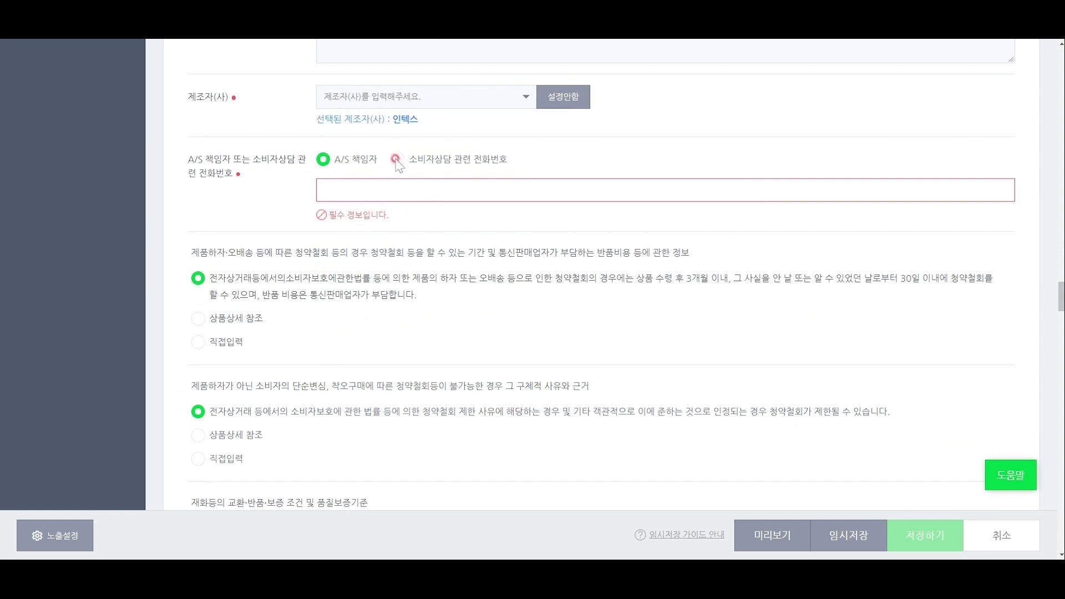
Enter the phone number of the A/S 책임자, save the product and proceed to 상품관리.
{"action": "left_click", "coordinate": [388, 185]}
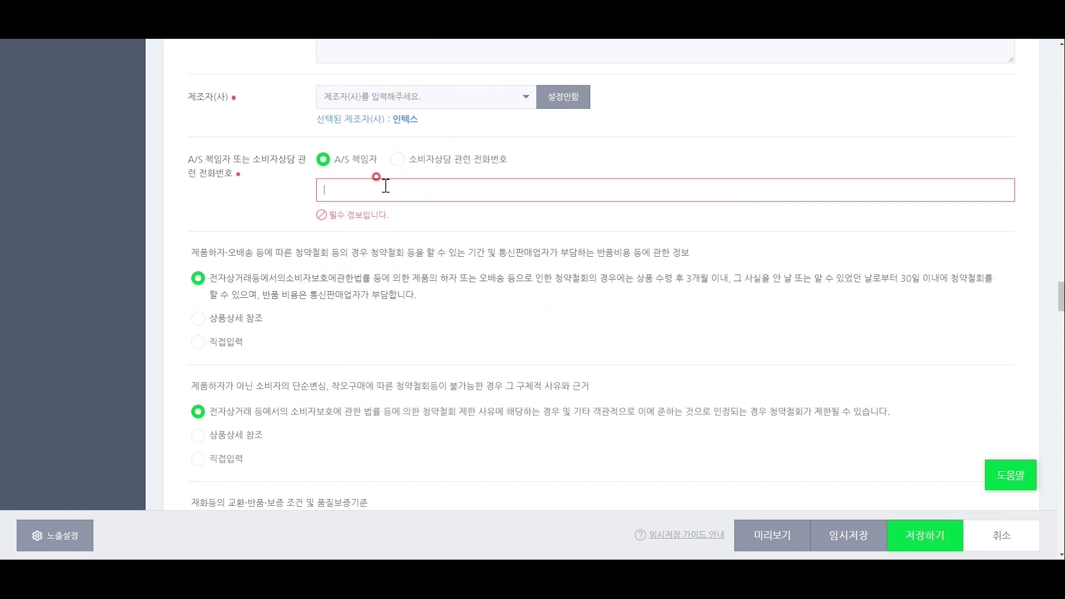
{"action": "type", "text": "070"}
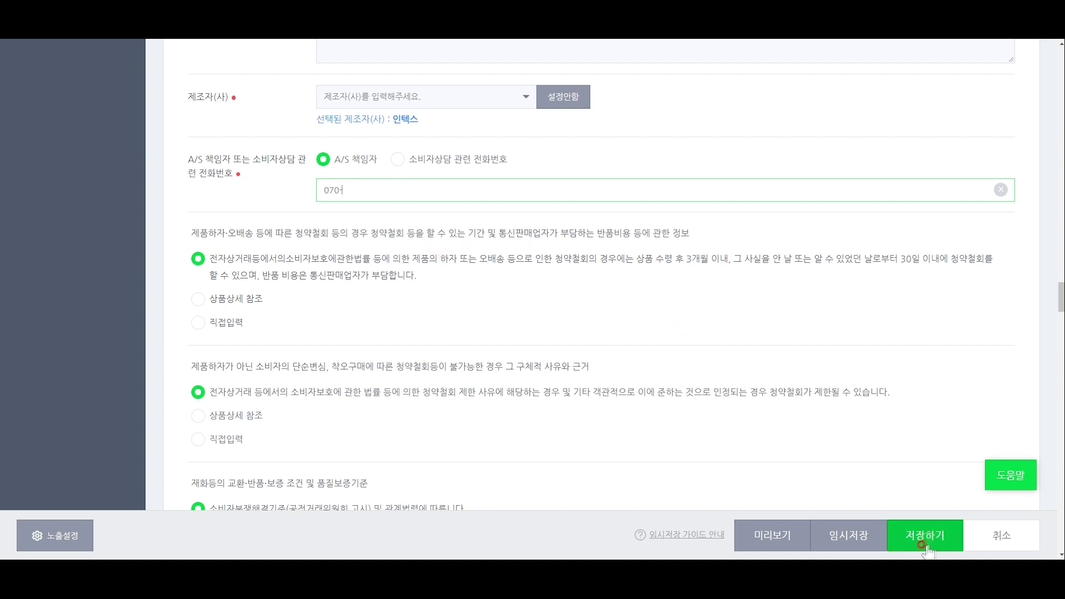
{"action": "type", "text": "-000-0000"}
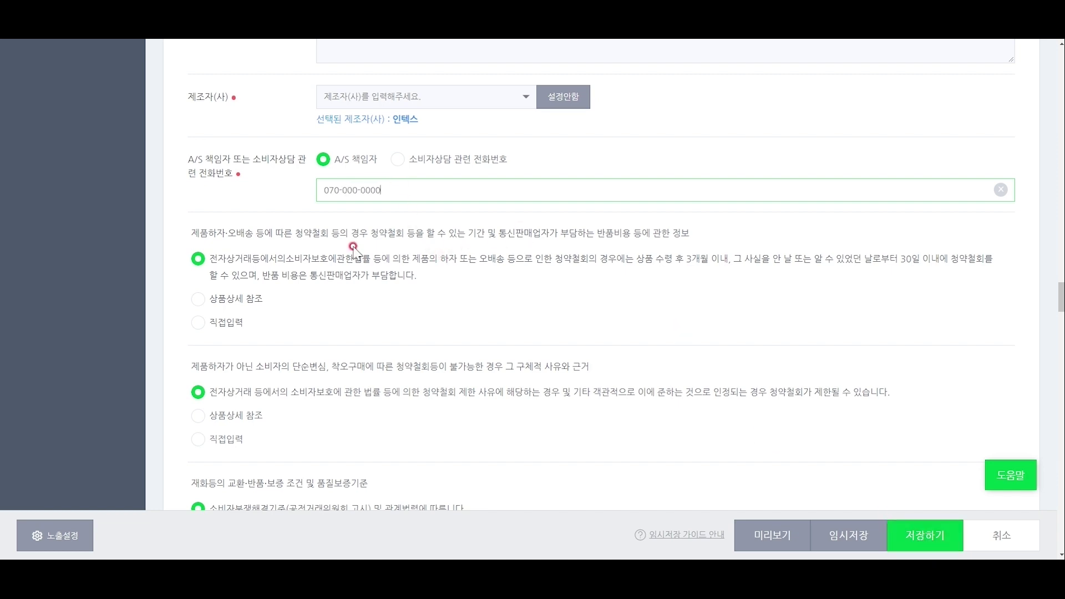
{"action": "left_click", "coordinate": [921, 534]}
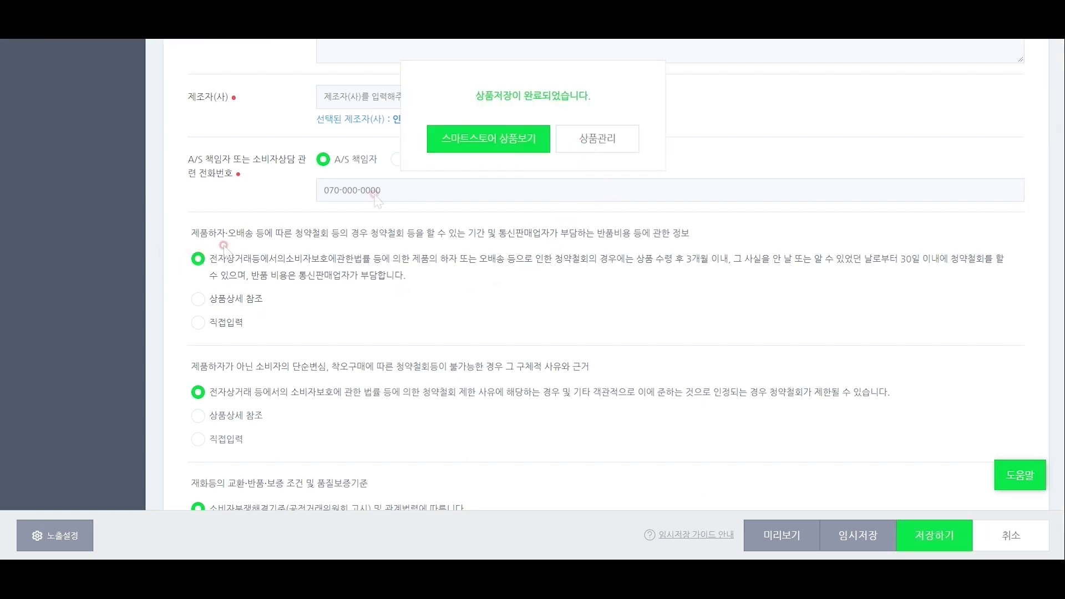
{"action": "left_click", "coordinate": [597, 143]}
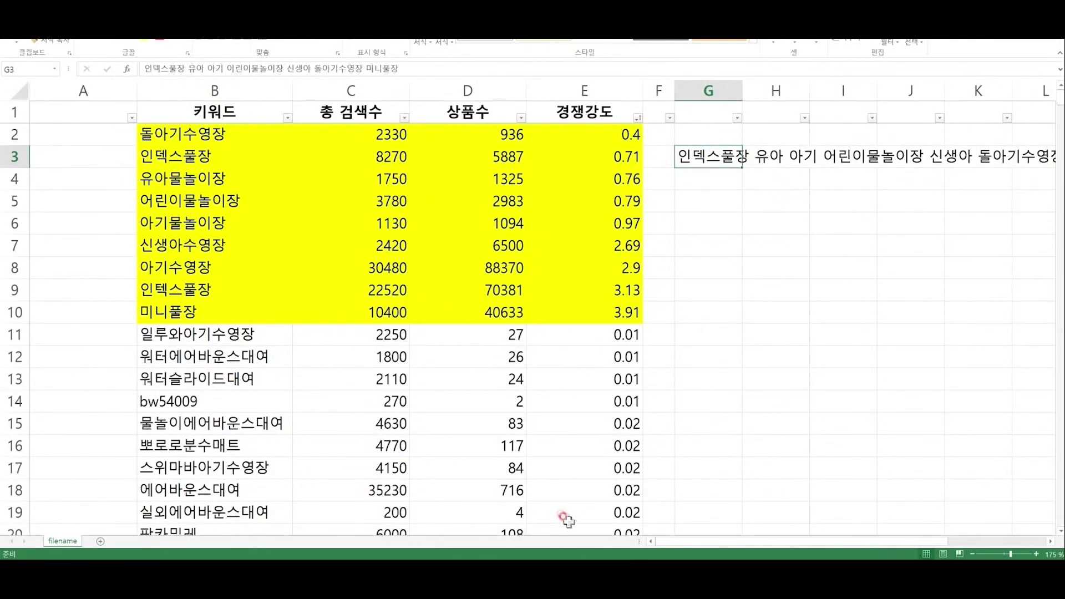
In the Excel keyword sheet, copy the combined keyword title from cell G3 into cell G4.
{"action": "left_click_drag", "start_coordinate": [662, 542], "coordinate": [743, 542]}
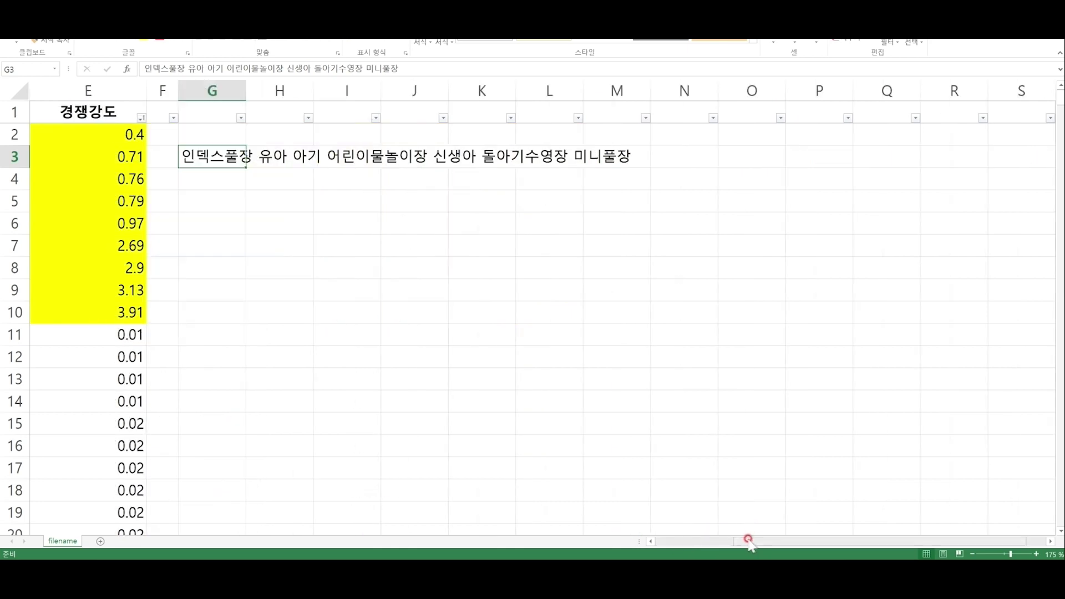
{"action": "left_click", "coordinate": [633, 288]}
{"action": "left_click", "coordinate": [210, 149]}
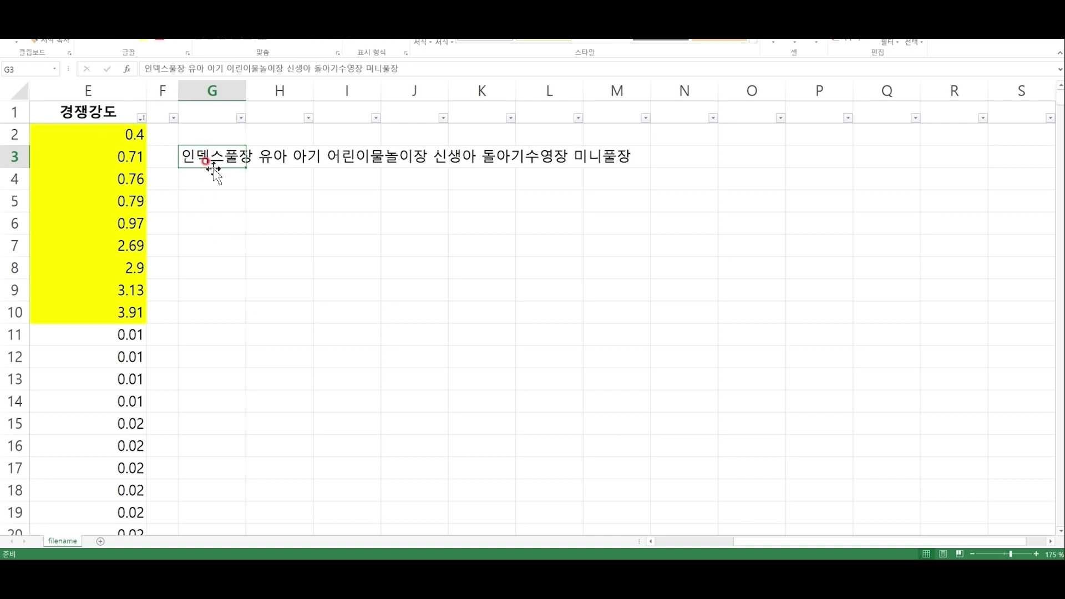
{"action": "left_click", "coordinate": [214, 173]}
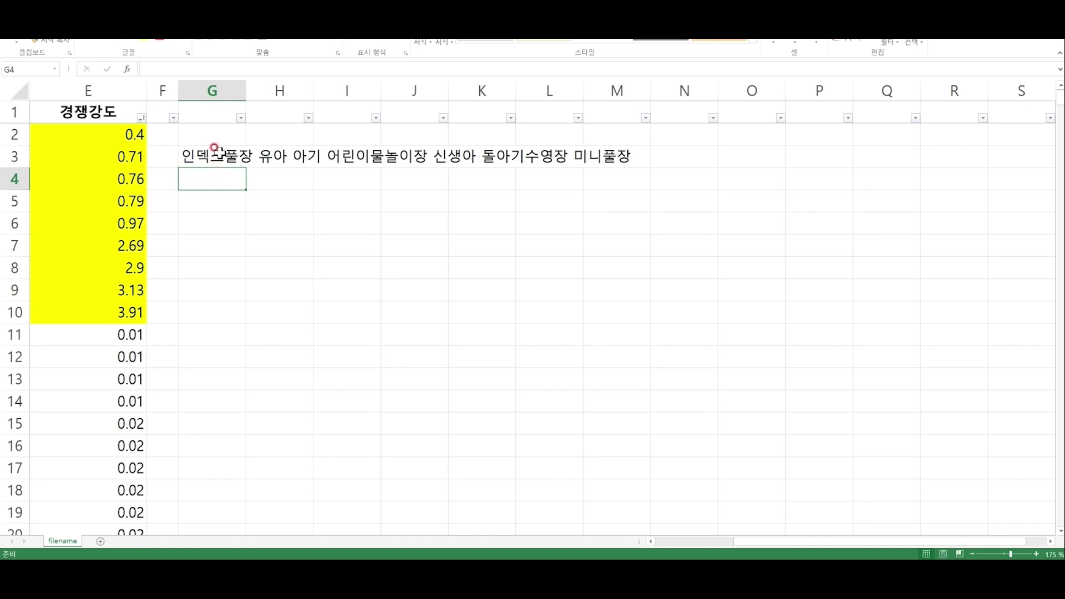
{"action": "left_click", "coordinate": [219, 151]}
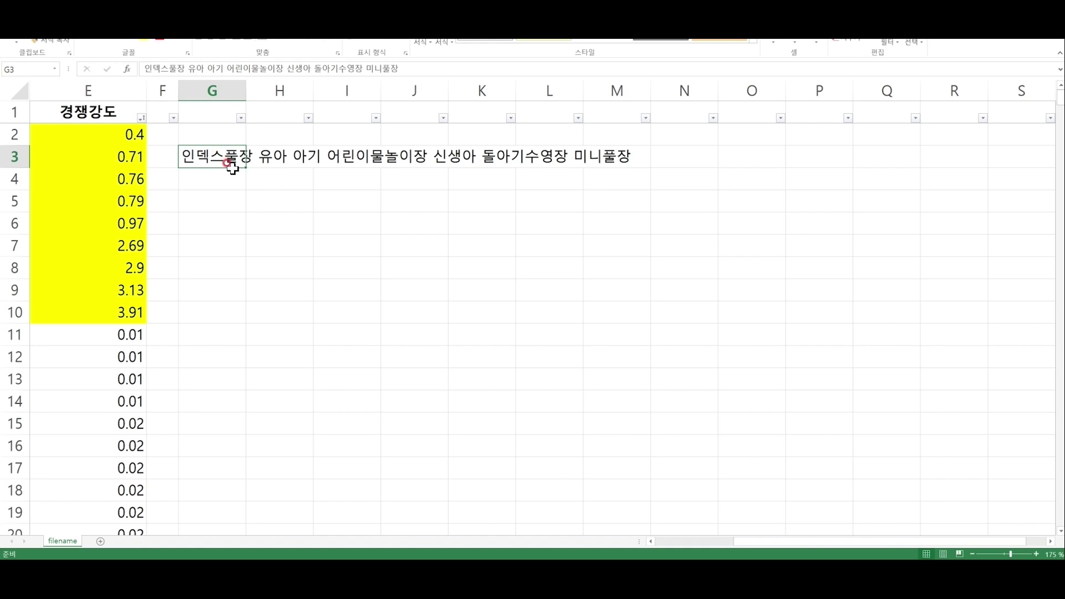
{"action": "left_click", "coordinate": [229, 174]}
{"action": "left_click", "coordinate": [222, 160]}
{"action": "key", "text": "ctrl+c"}
{"action": "left_click", "coordinate": [222, 174]}
{"action": "key", "text": "ctrl+v"}
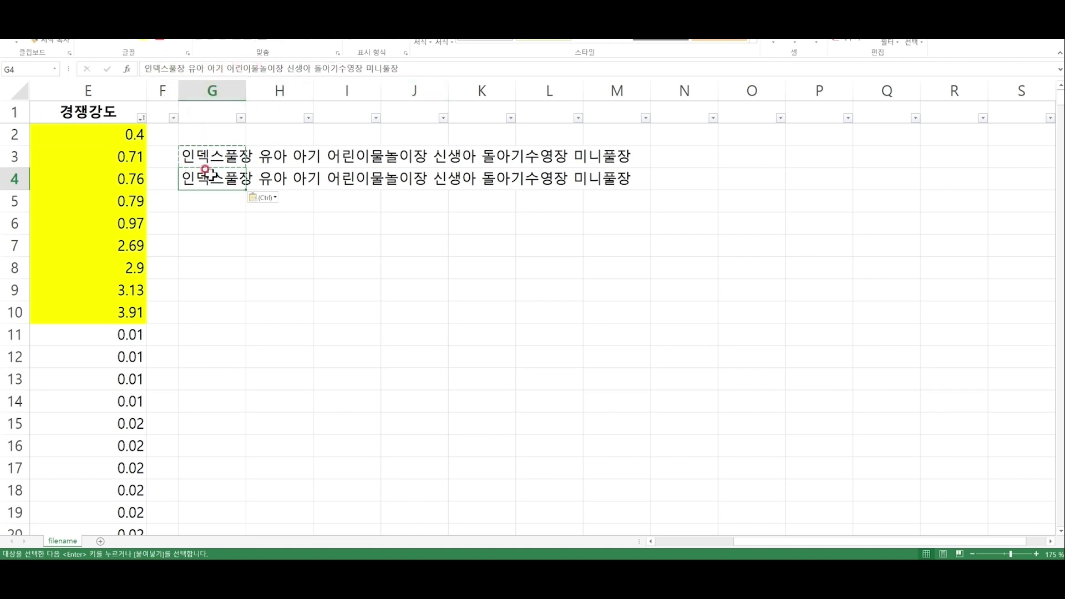
Shorten the copied title in cell G4 by removing the words 신생아 돌아기수영장 between 어린이물놀이장 and 미니풀장.
{"action": "left_click", "coordinate": [214, 223]}
{"action": "left_click", "coordinate": [217, 177]}
{"action": "left_click", "coordinate": [166, 67]}
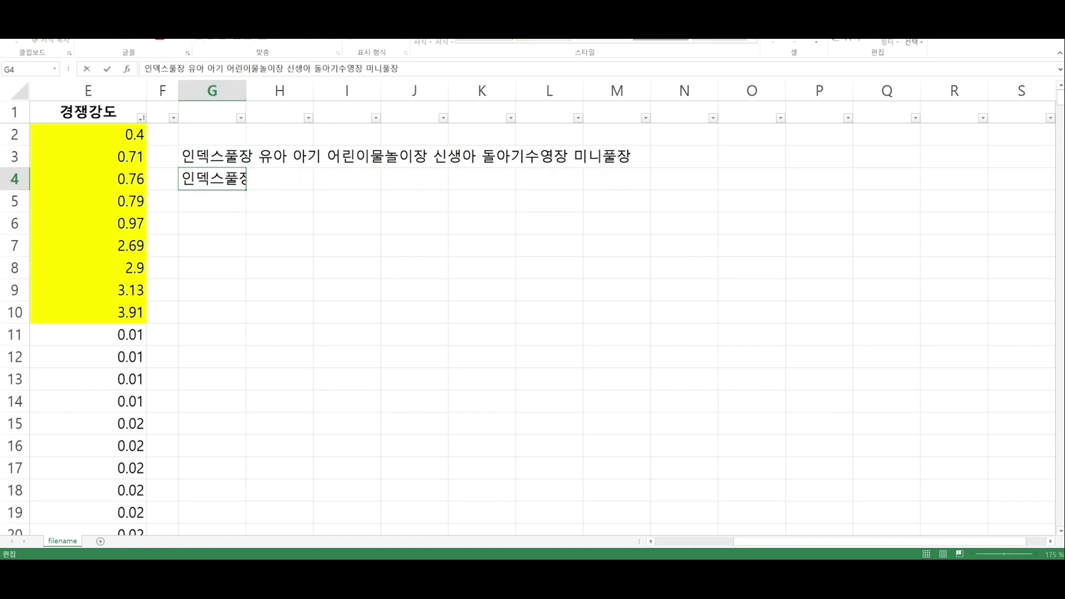
{"action": "left_click", "coordinate": [185, 67]}
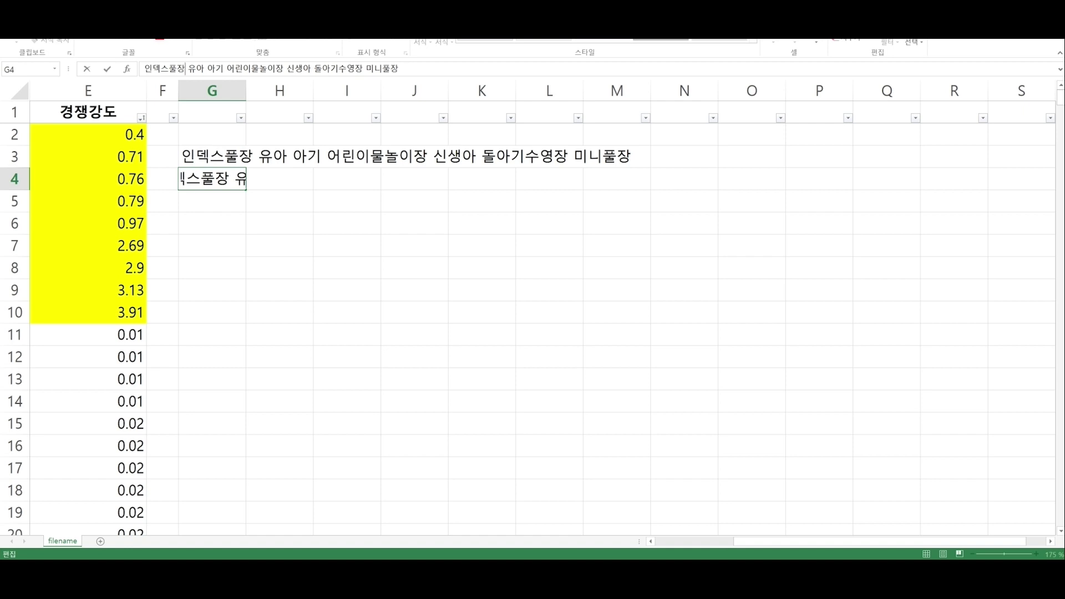
{"action": "left_click", "coordinate": [242, 67]}
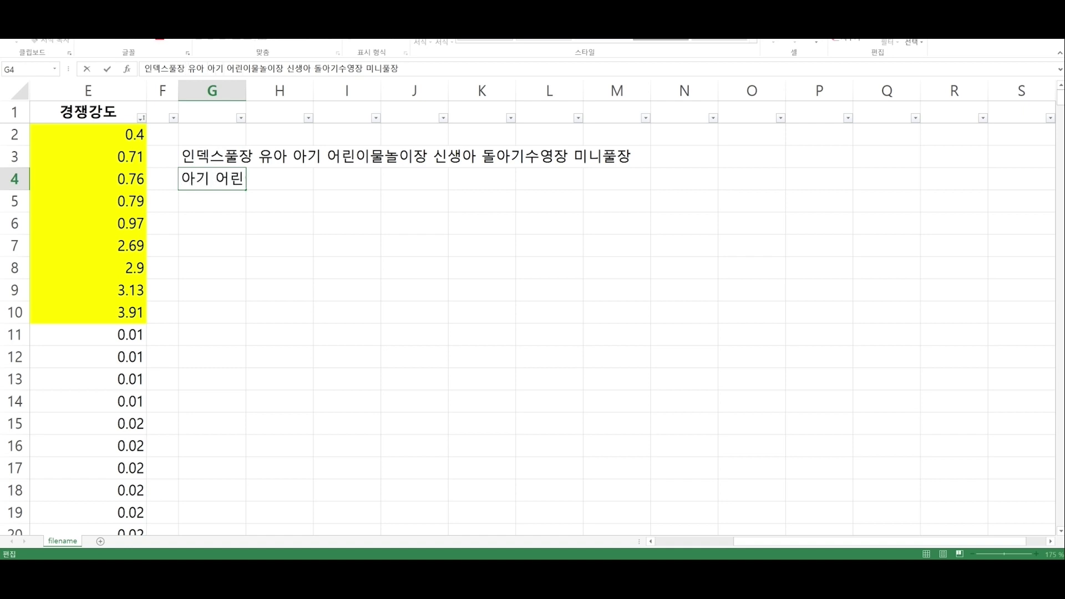
{"action": "key", "text": "Right"}
{"action": "key", "text": "Right"}
{"action": "key", "text": "Right"}
{"action": "key", "text": "Right"}
{"action": "key", "text": "Right"}
{"action": "key", "text": "Right"}
{"action": "key", "text": "Right"}
{"action": "key", "text": "Right"}
{"action": "key", "text": "Delete"}
{"action": "key", "text": "Delete"}
{"action": "key", "text": "Delete"}
{"action": "key", "text": "Delete"}
{"action": "key", "text": "Delete"}
{"action": "key", "text": "Delete"}
{"action": "key", "text": "Delete"}
{"action": "key", "text": "Delete"}
{"action": "key", "text": "Delete"}
{"action": "key", "text": "Delete"}
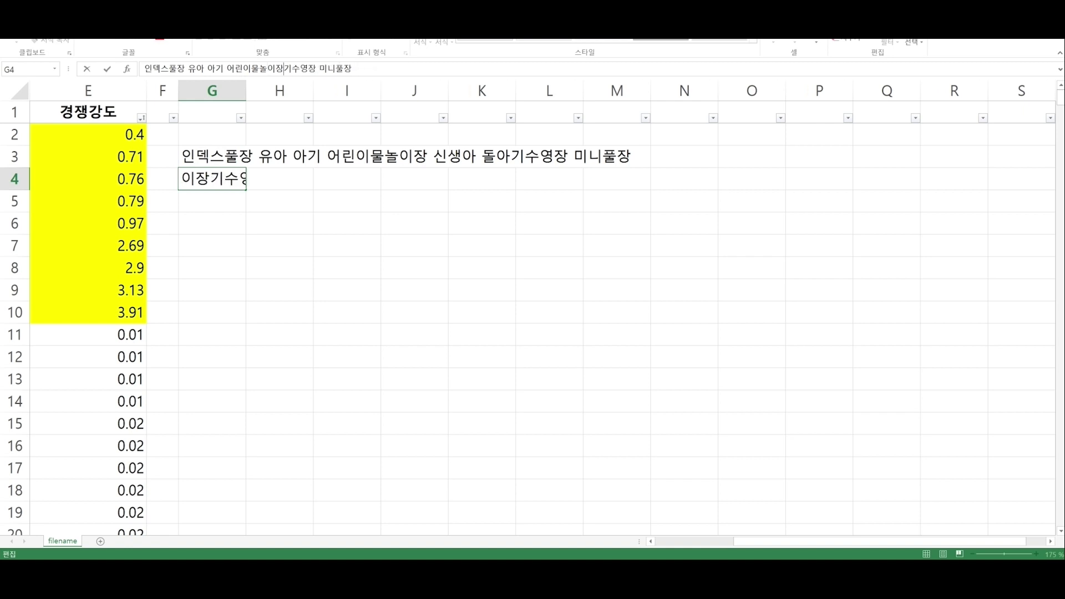
{"action": "key", "text": "Delete"}
{"action": "key", "text": "Return"}
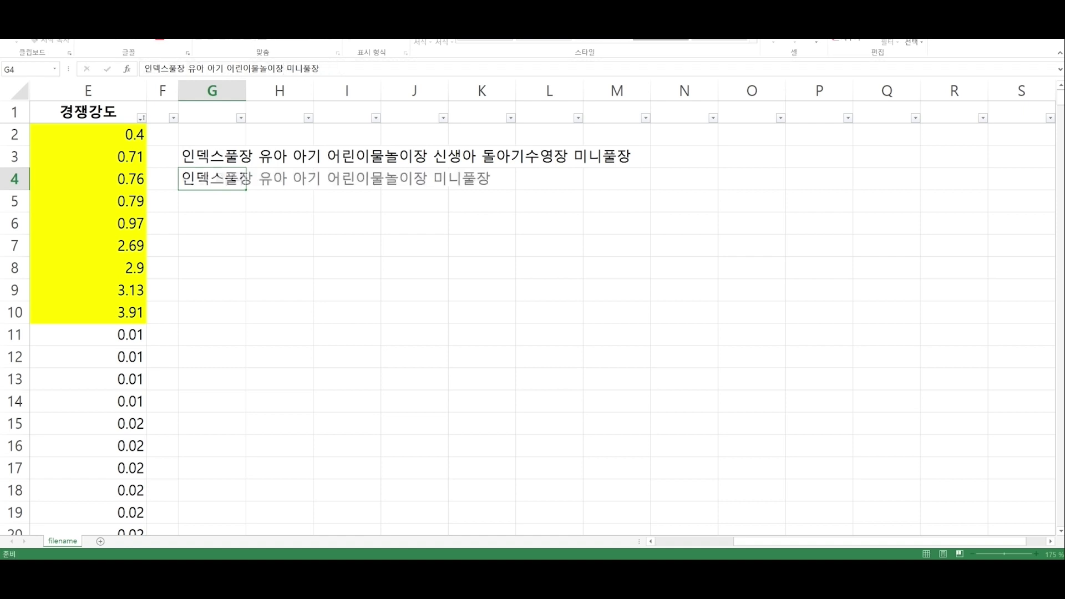
{"action": "key", "text": "Up"}
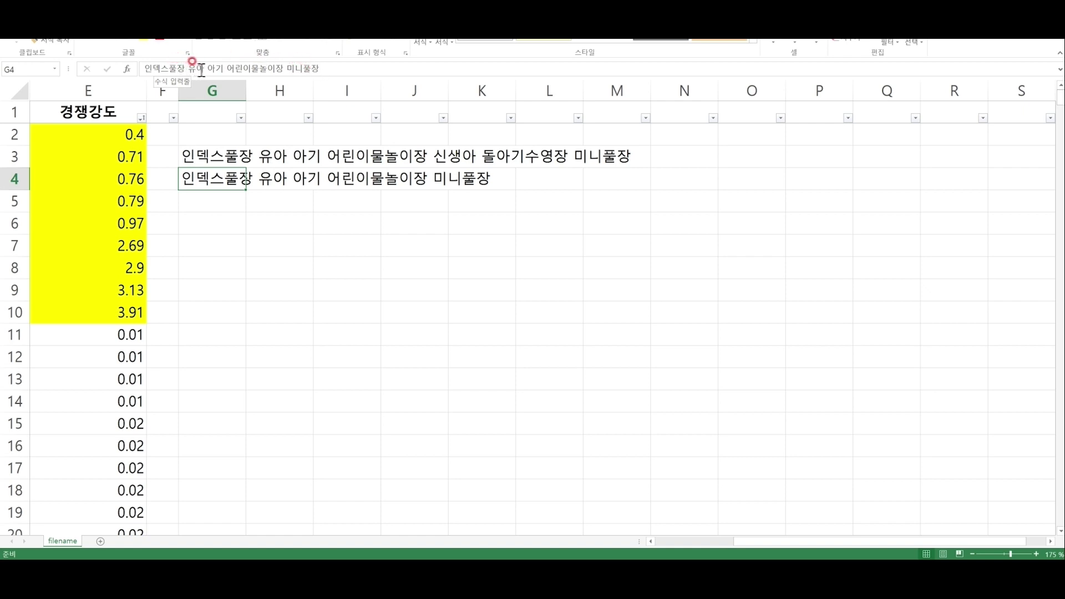
{"action": "left_click", "coordinate": [277, 217]}
{"action": "left_click", "coordinate": [219, 175]}
{"action": "left_click", "coordinate": [333, 215]}
{"action": "left_click", "coordinate": [228, 179]}
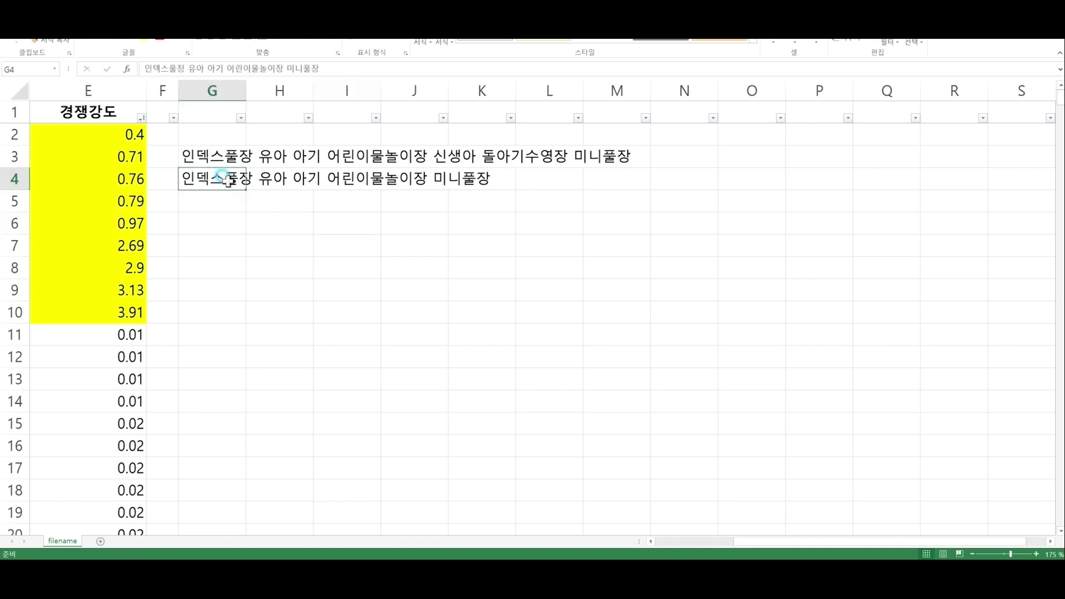
Label the shortened title by entering 지마켓/옥션 in cell F4, and widen column F to fit the label.
{"action": "left_click", "coordinate": [173, 170]}
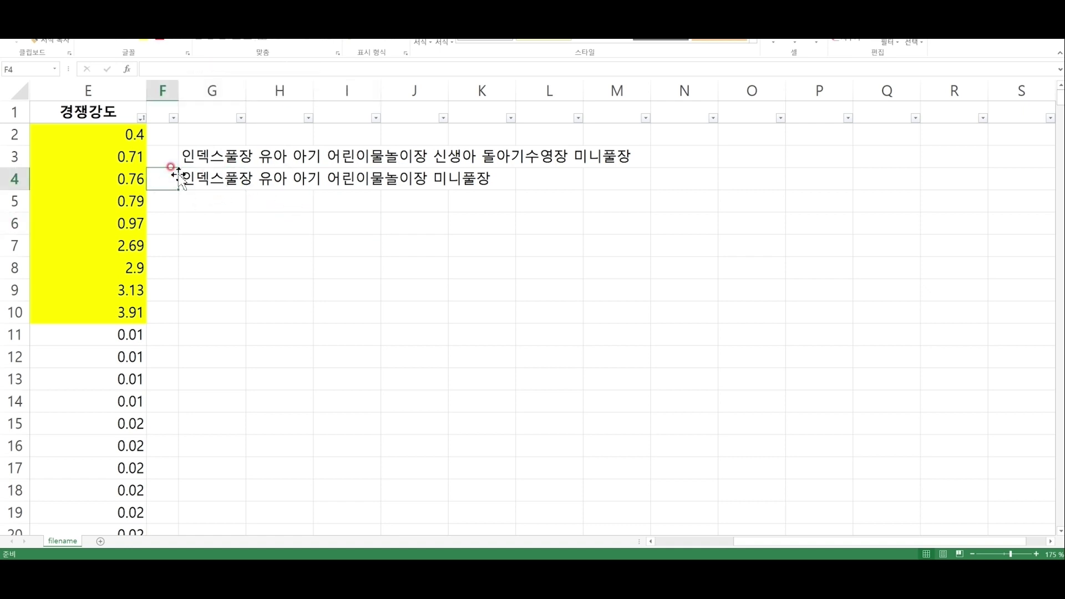
{"action": "type", "text": "지마켓/옥션"}
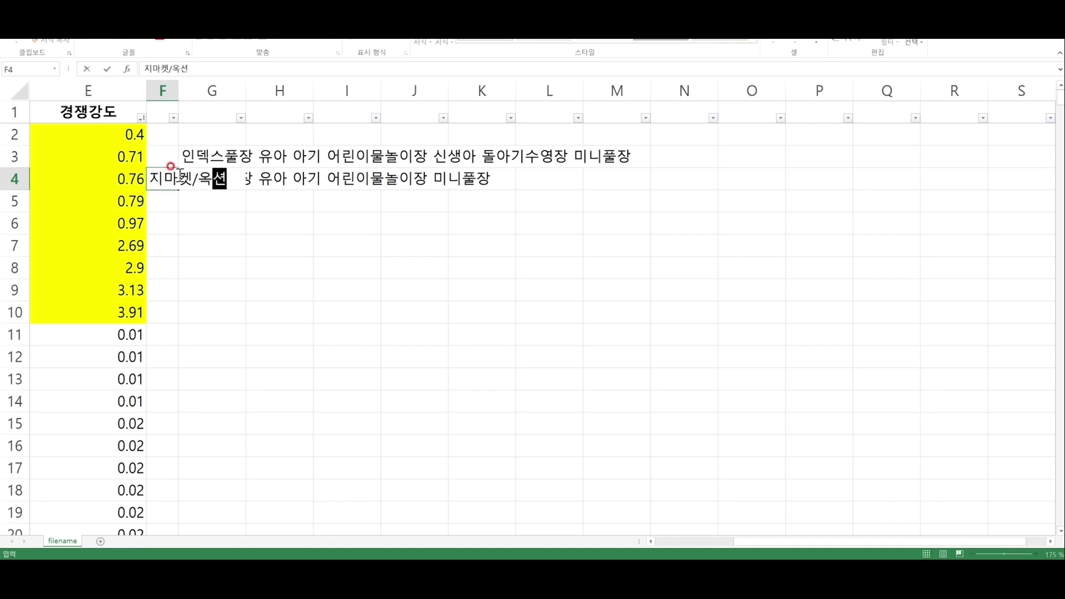
{"action": "key", "text": "Return"}
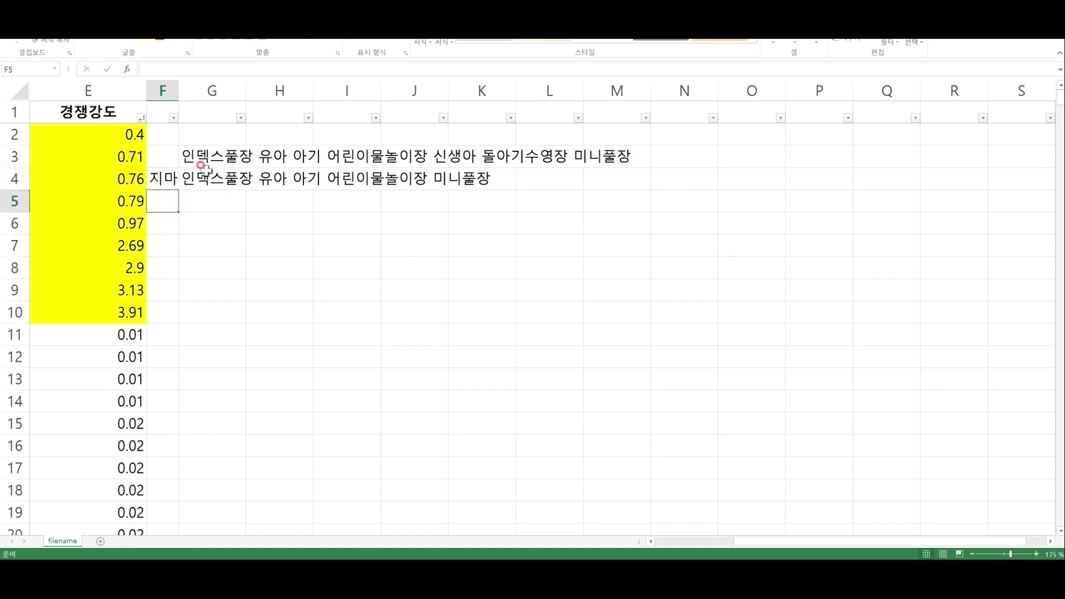
{"action": "left_click_drag", "start_coordinate": [179, 91], "coordinate": [244, 93]}
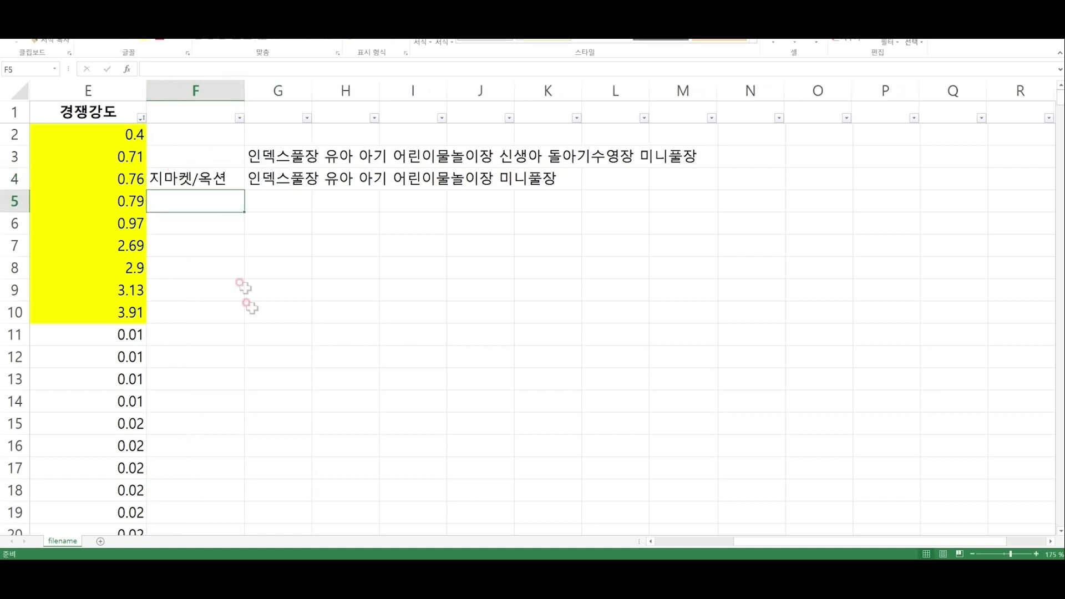
Append /위메프 to the label in cell F4 and widen column F to fit the longer text.
{"action": "left_click", "coordinate": [211, 155]}
{"action": "key", "text": "Down"}
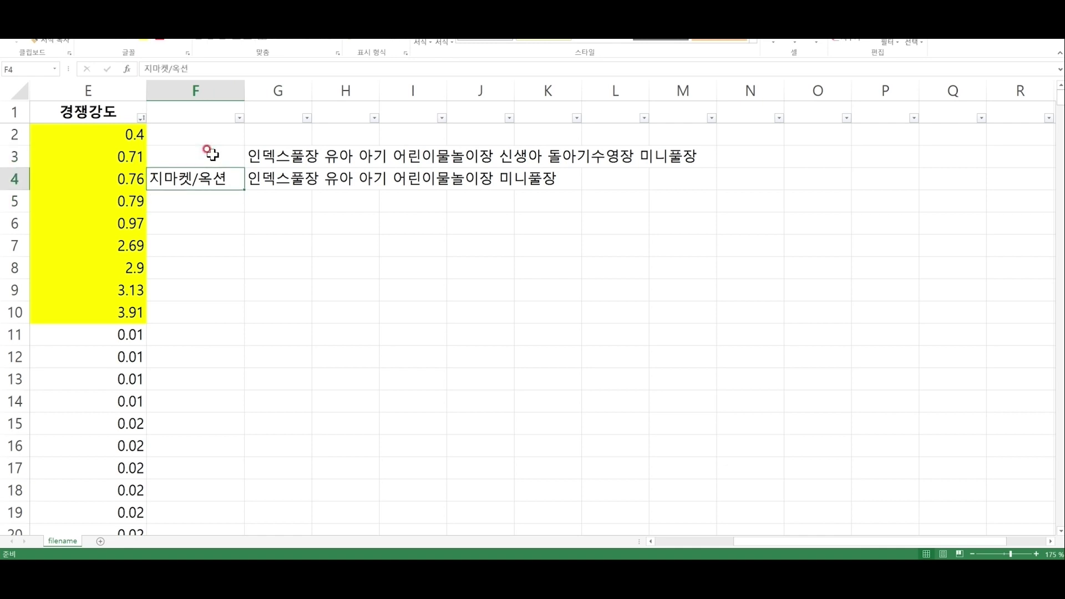
{"action": "key", "text": "F2"}
{"action": "type", "text": "/위메프"}
{"action": "key", "text": "Return"}
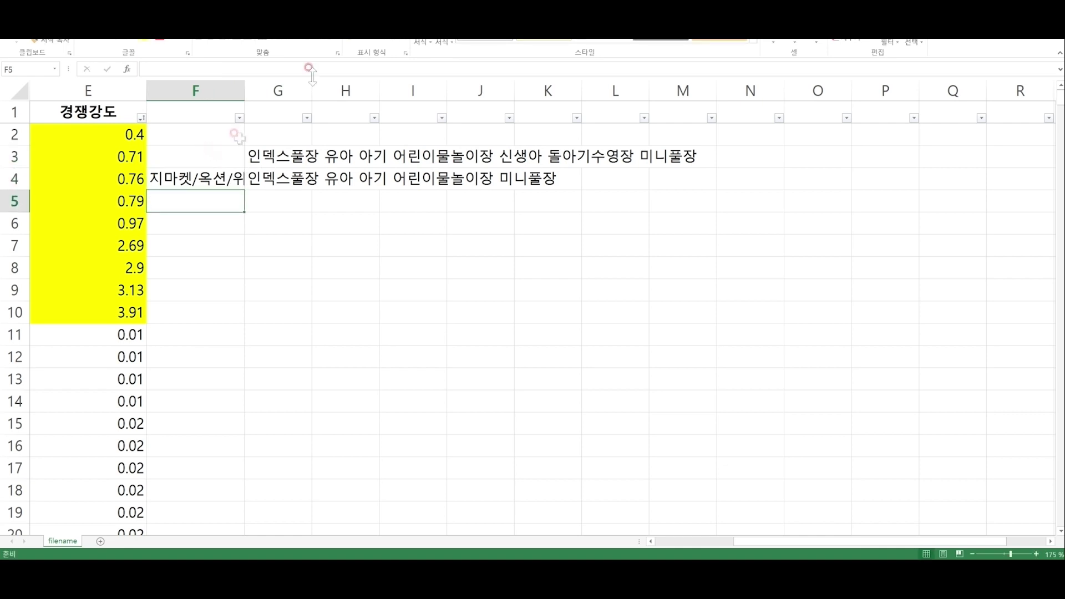
{"action": "left_click_drag", "start_coordinate": [244, 90], "coordinate": [320, 91]}
Label the full-length title by entering 스스,쿠팡,11번가 in cell F3.
{"action": "left_click", "coordinate": [325, 177]}
{"action": "left_click", "coordinate": [272, 157]}
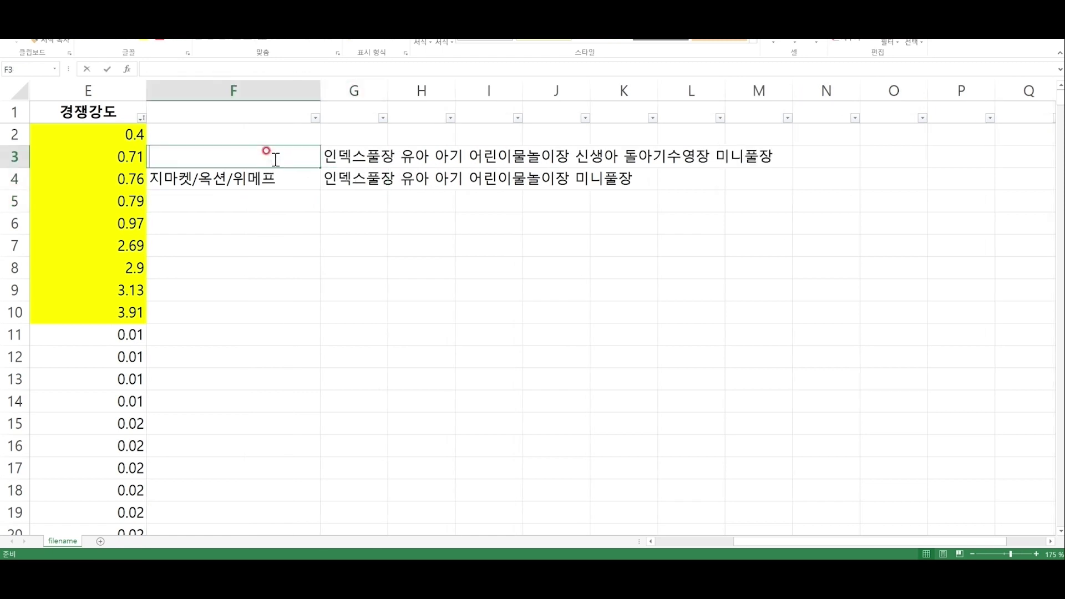
{"action": "type", "text": "ㅅ마트"}
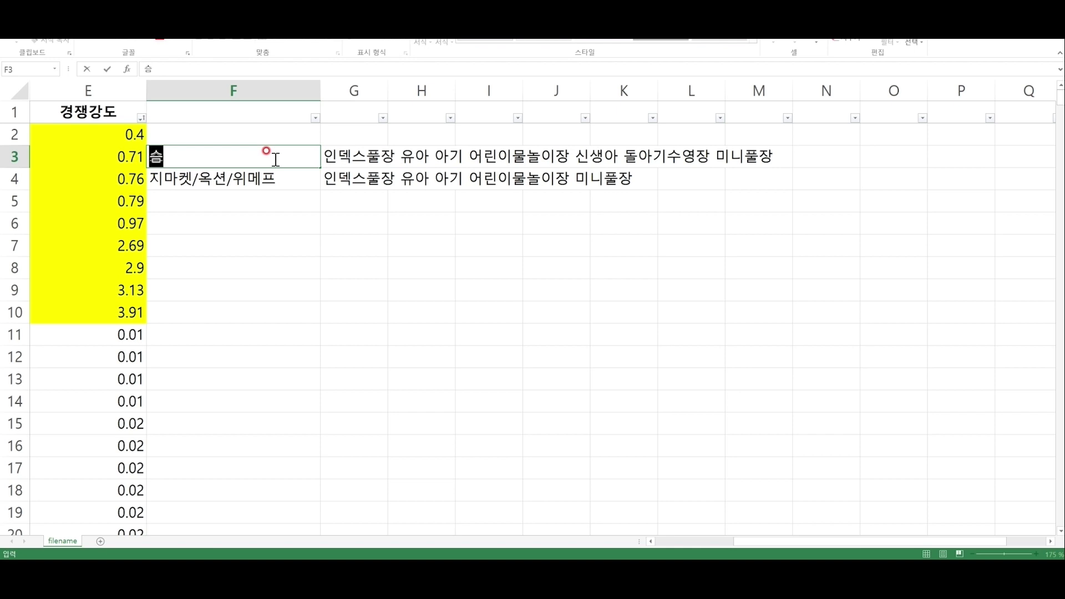
{"action": "key", "text": "BackSpace"}
{"action": "key", "text": "BackSpace"}
{"action": "type", "text": "스,"}
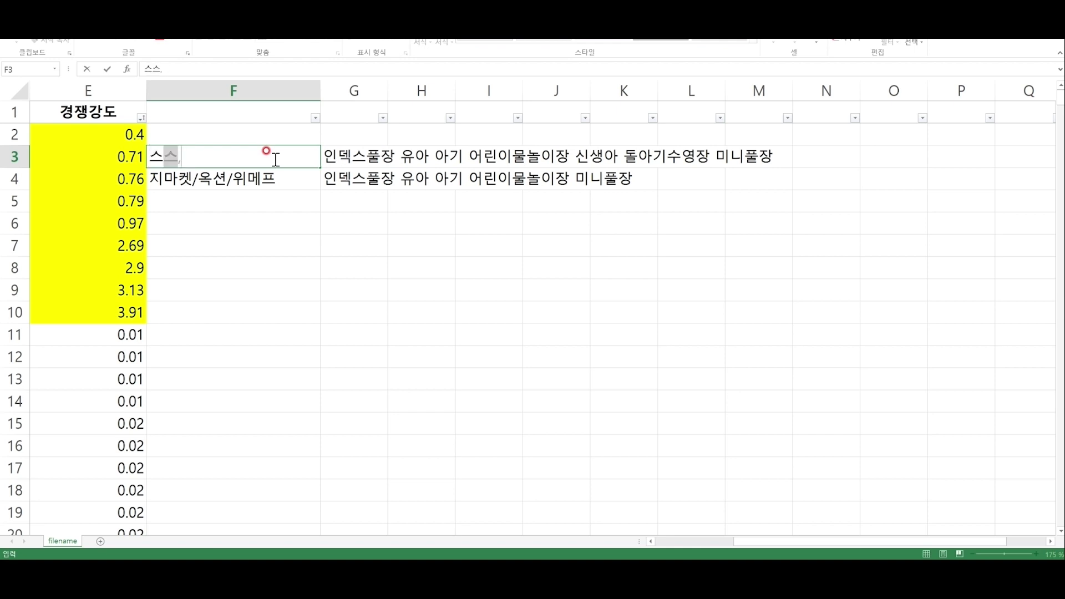
{"action": "type", "text": "쿠팡,11번가"}
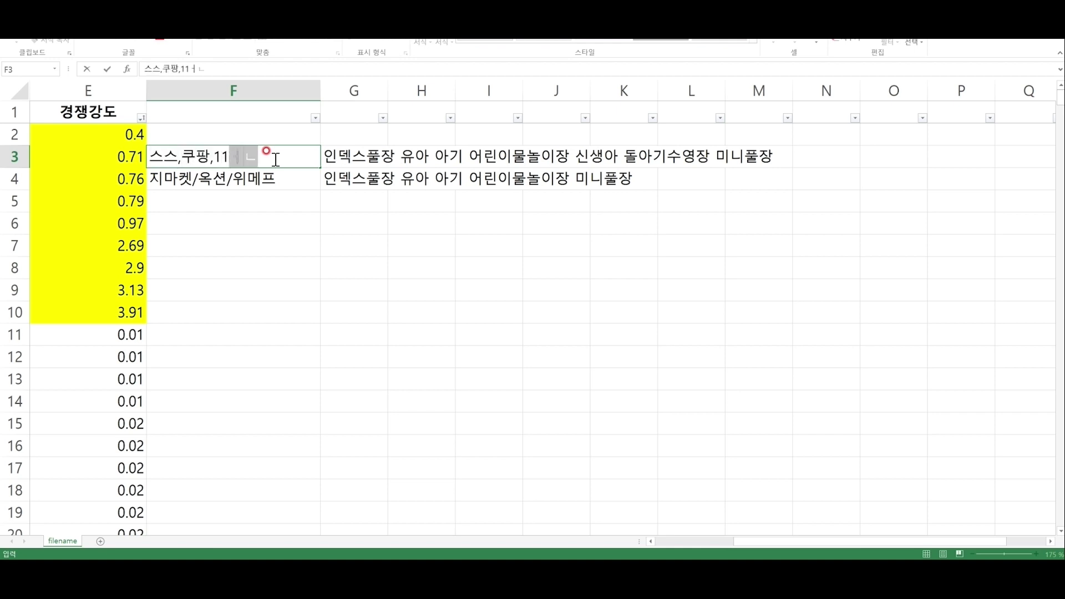
{"action": "key", "text": "Return"}
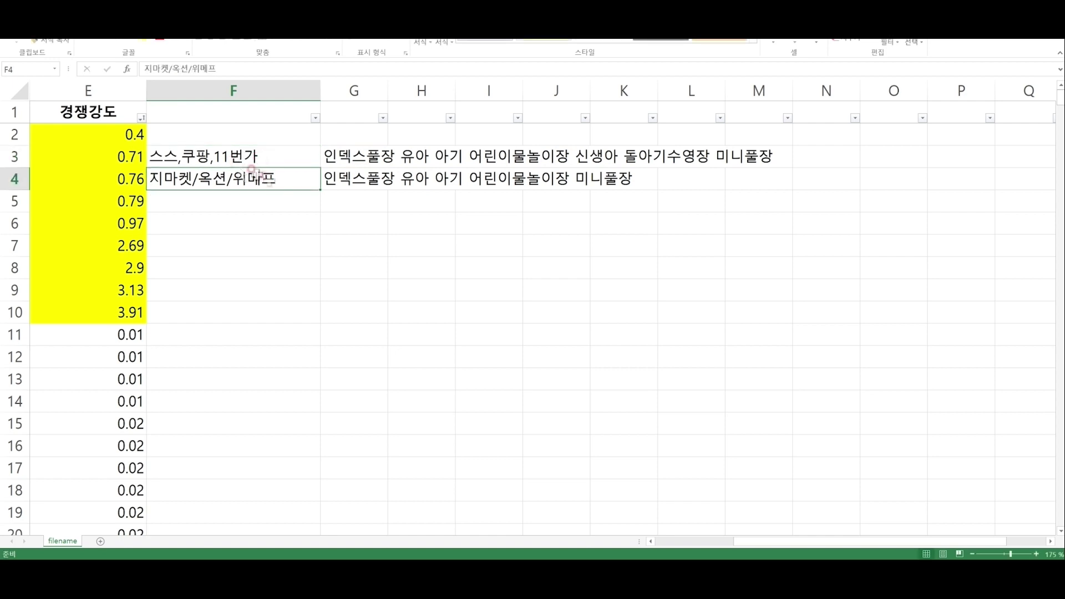